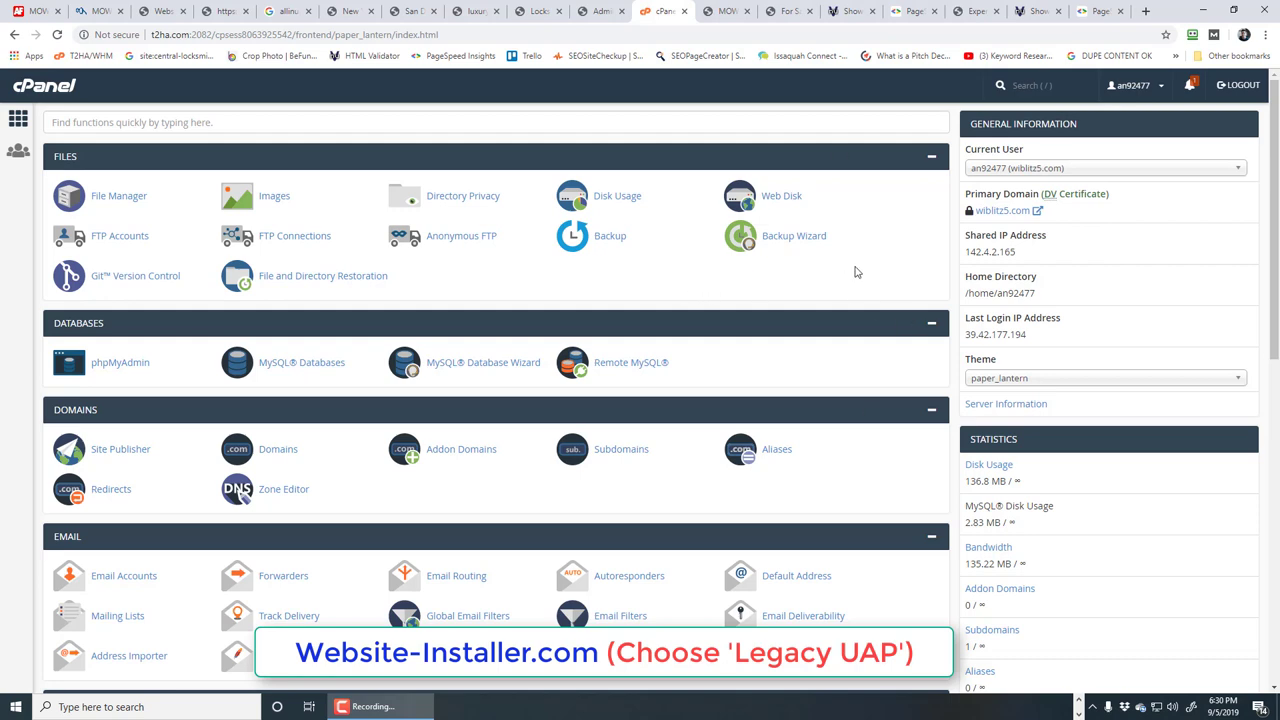
Open the Let's Encrypt SSL page and examine the wildcard certificate's validation and the domains available for issuing.
{"action": "scroll", "coordinate": [855, 272], "scroll_direction": "down", "scroll_amount": 5}
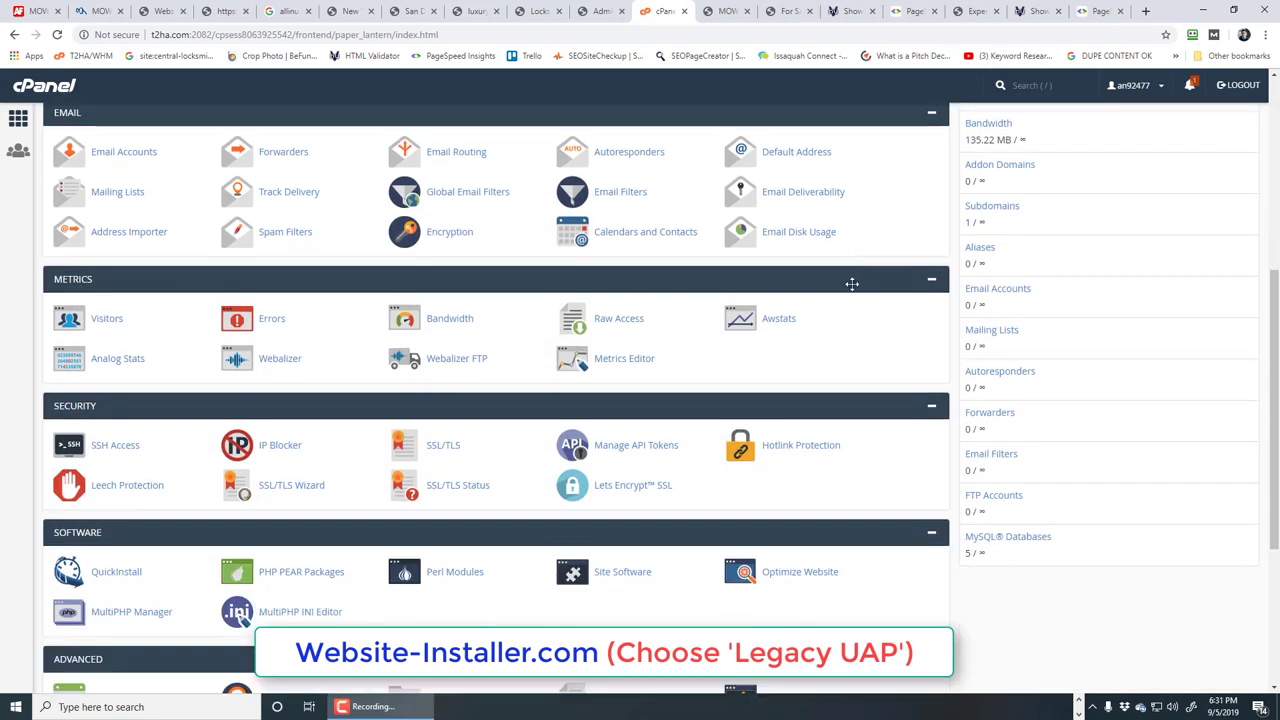
{"action": "scroll", "coordinate": [852, 284], "scroll_direction": "down", "scroll_amount": 2}
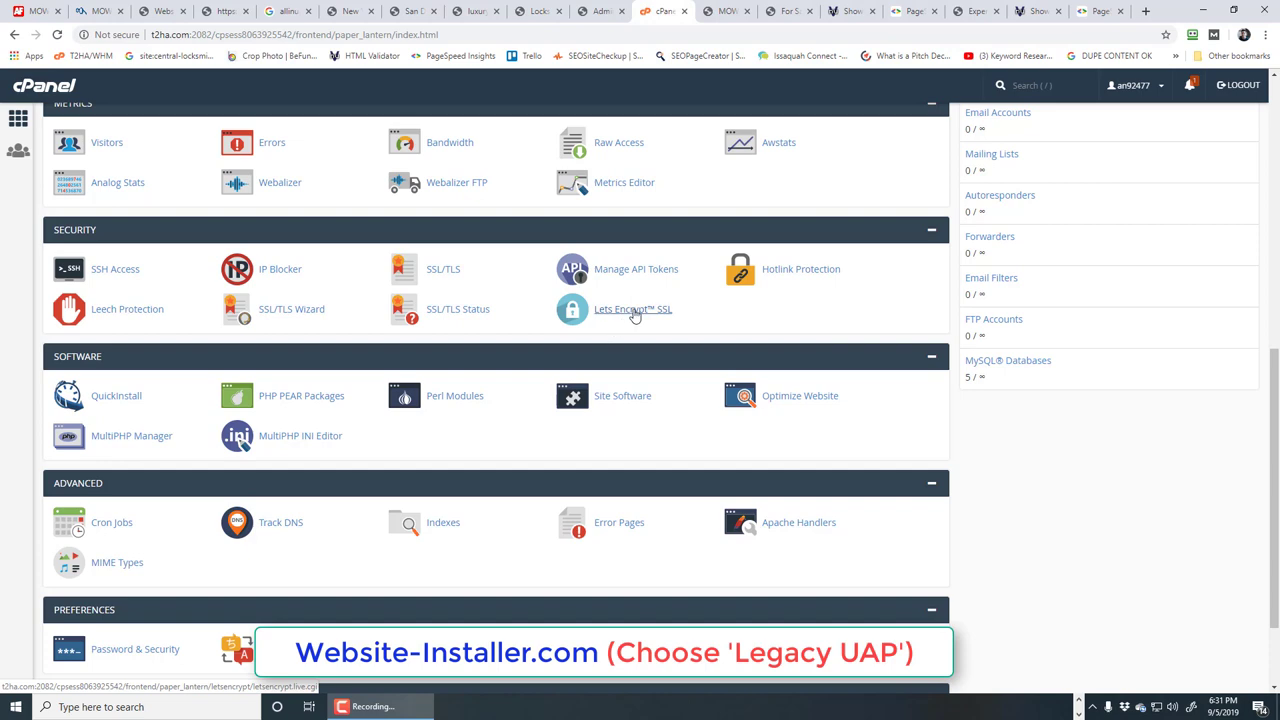
{"action": "left_click", "coordinate": [634, 312]}
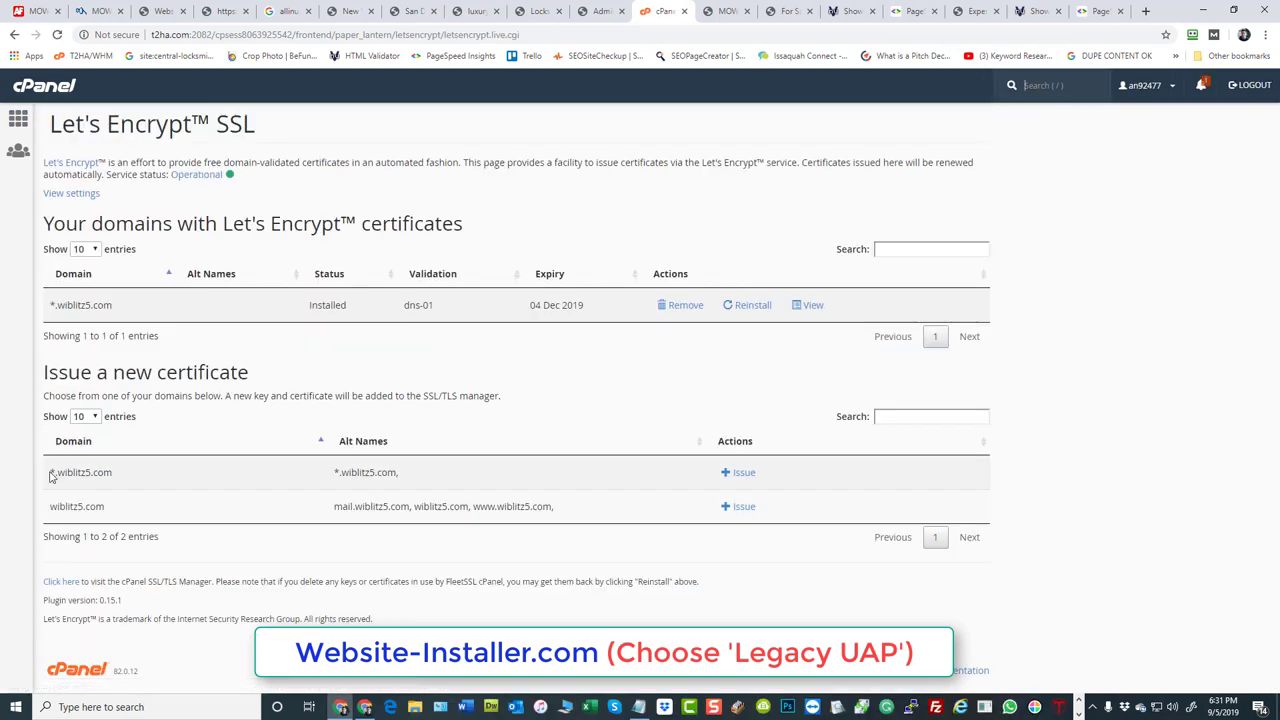
{"action": "mouse_move", "coordinate": [52, 471]}
{"action": "left_mouse_down"}
{"action": "mouse_move", "coordinate": [125, 473]}
{"action": "mouse_move", "coordinate": [52, 472]}
{"action": "left_mouse_up"}
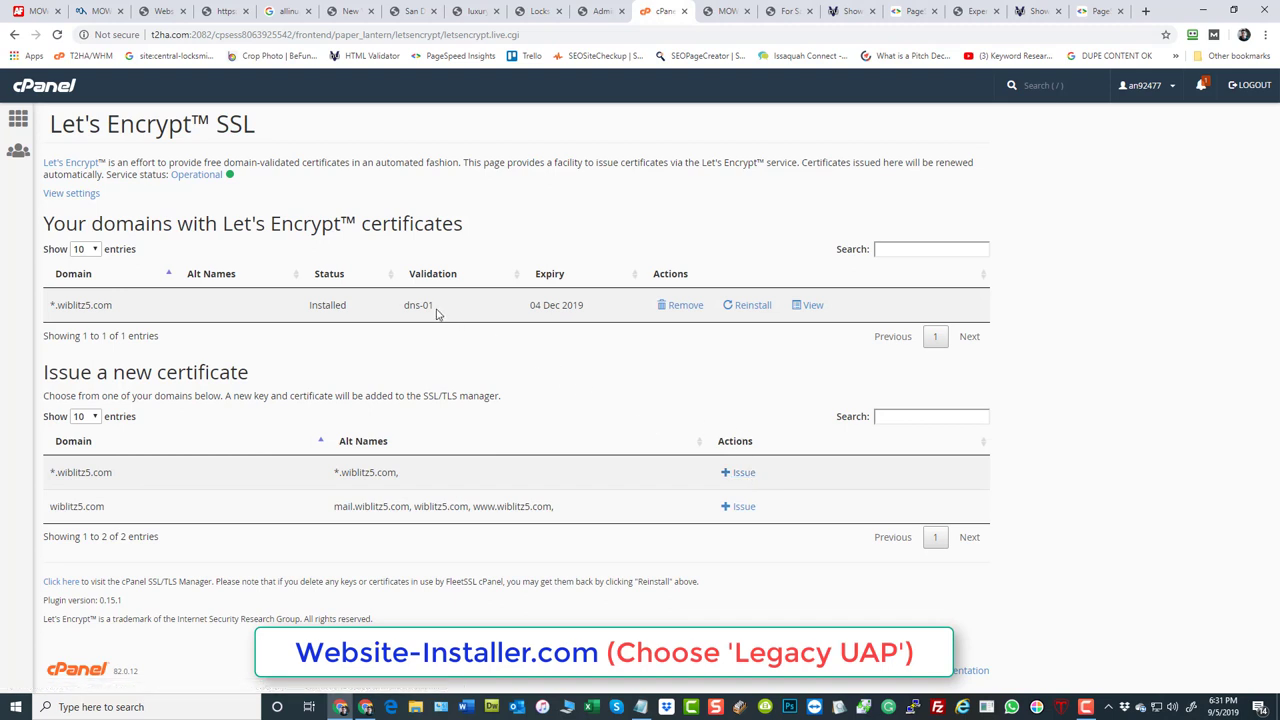
{"action": "left_click_drag", "start_coordinate": [438, 310], "coordinate": [404, 306]}
{"action": "left_click", "coordinate": [493, 370]}
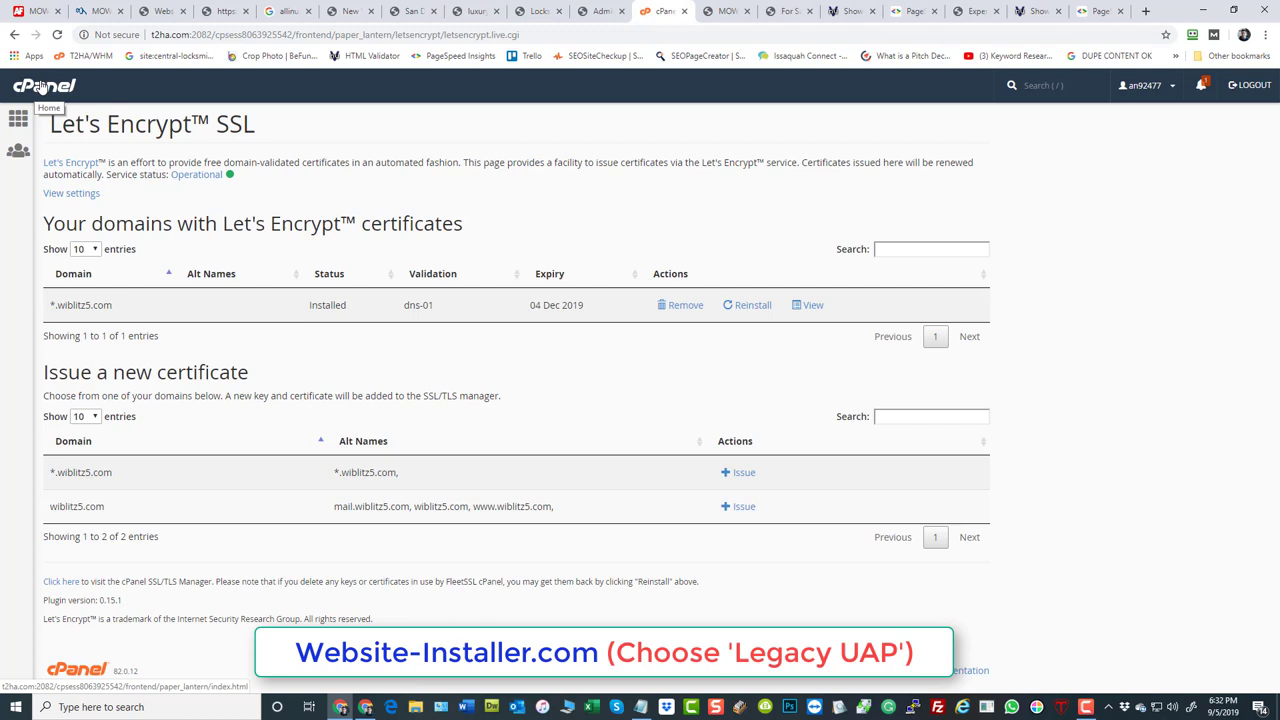
Open the Optimize Website settings from the cPanel home page and save them with Compress All Content enabled.
{"action": "left_click", "coordinate": [40, 87]}
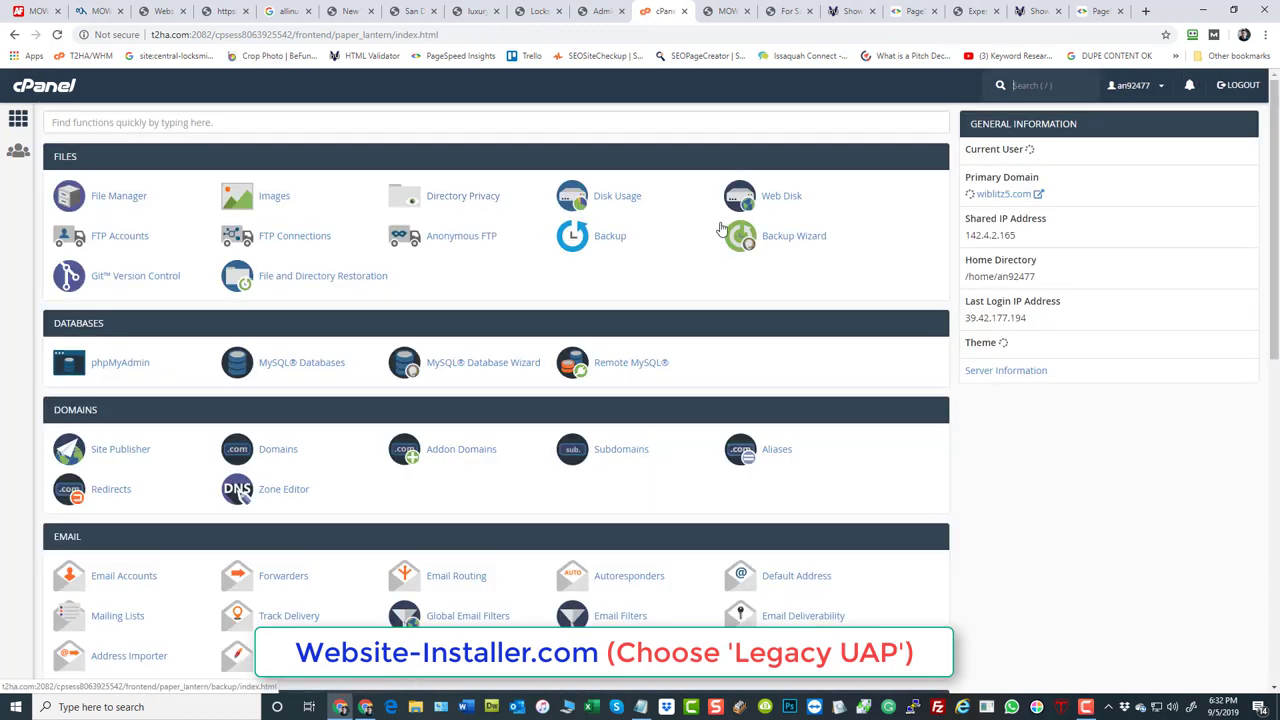
{"action": "scroll", "coordinate": [826, 298], "scroll_direction": "down", "scroll_amount": 4}
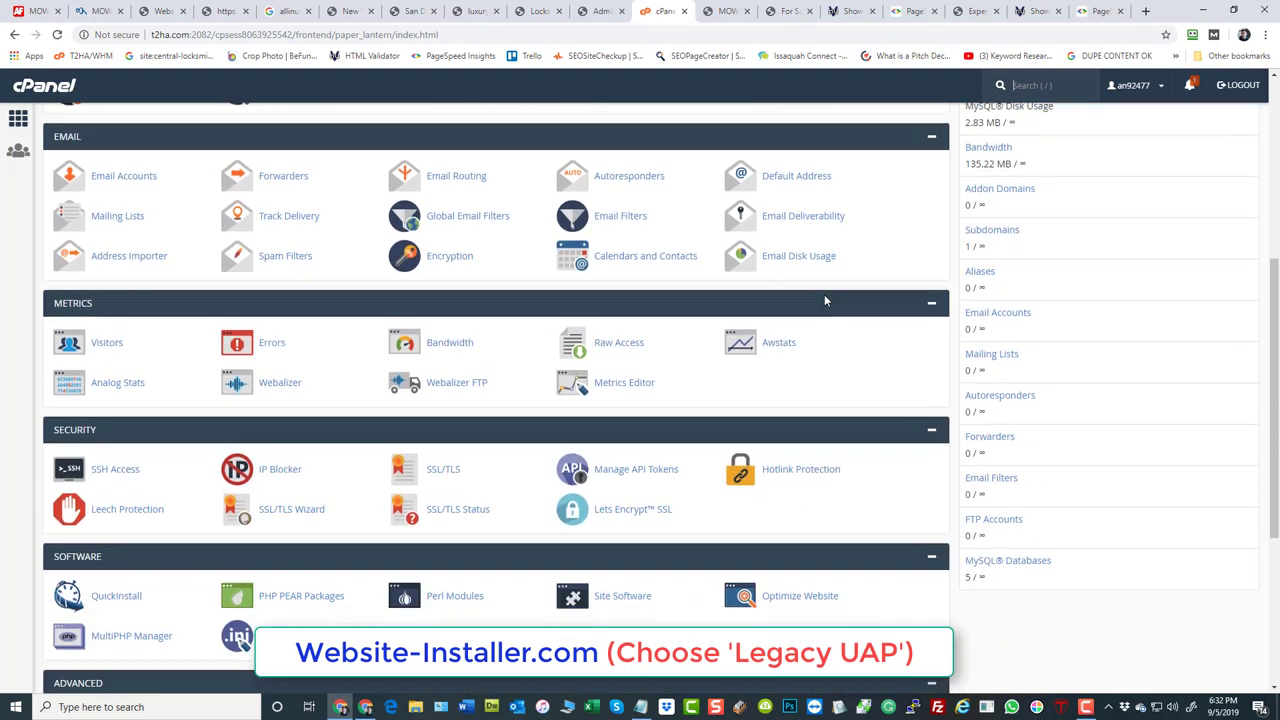
{"action": "scroll", "coordinate": [824, 294], "scroll_direction": "down", "scroll_amount": 2}
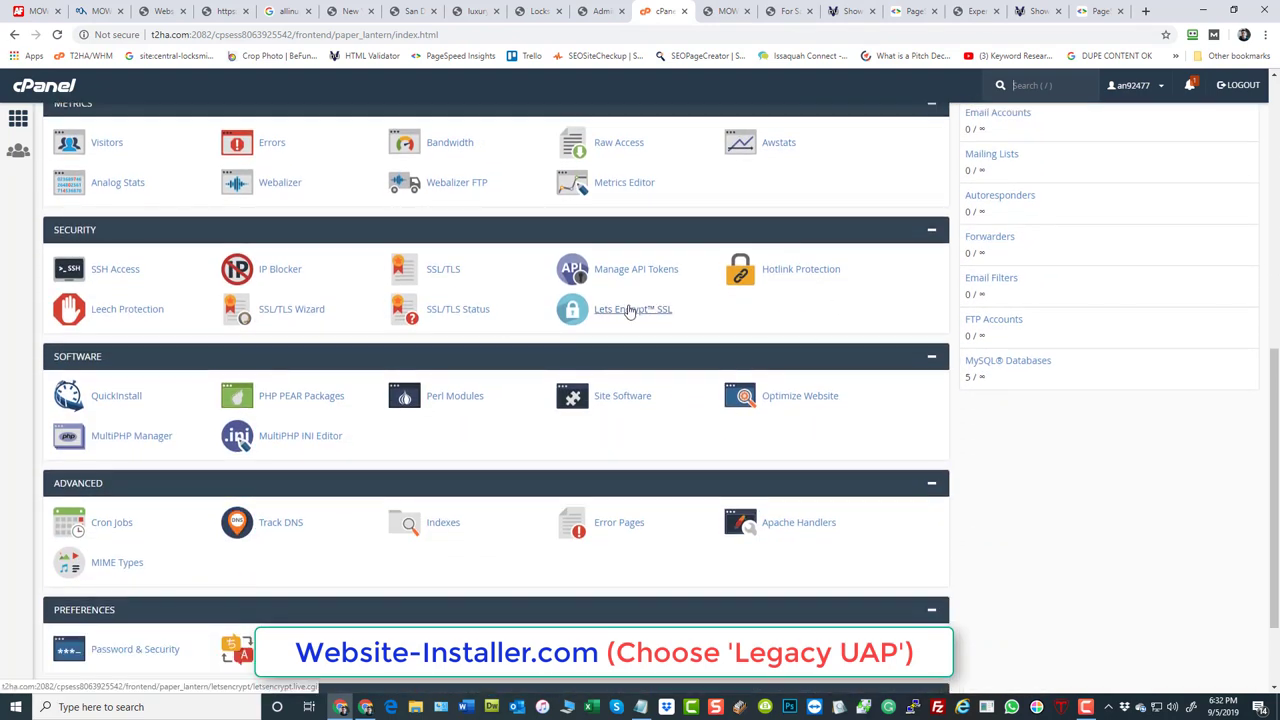
{"action": "scroll", "coordinate": [630, 300], "scroll_direction": "down", "scroll_amount": 1}
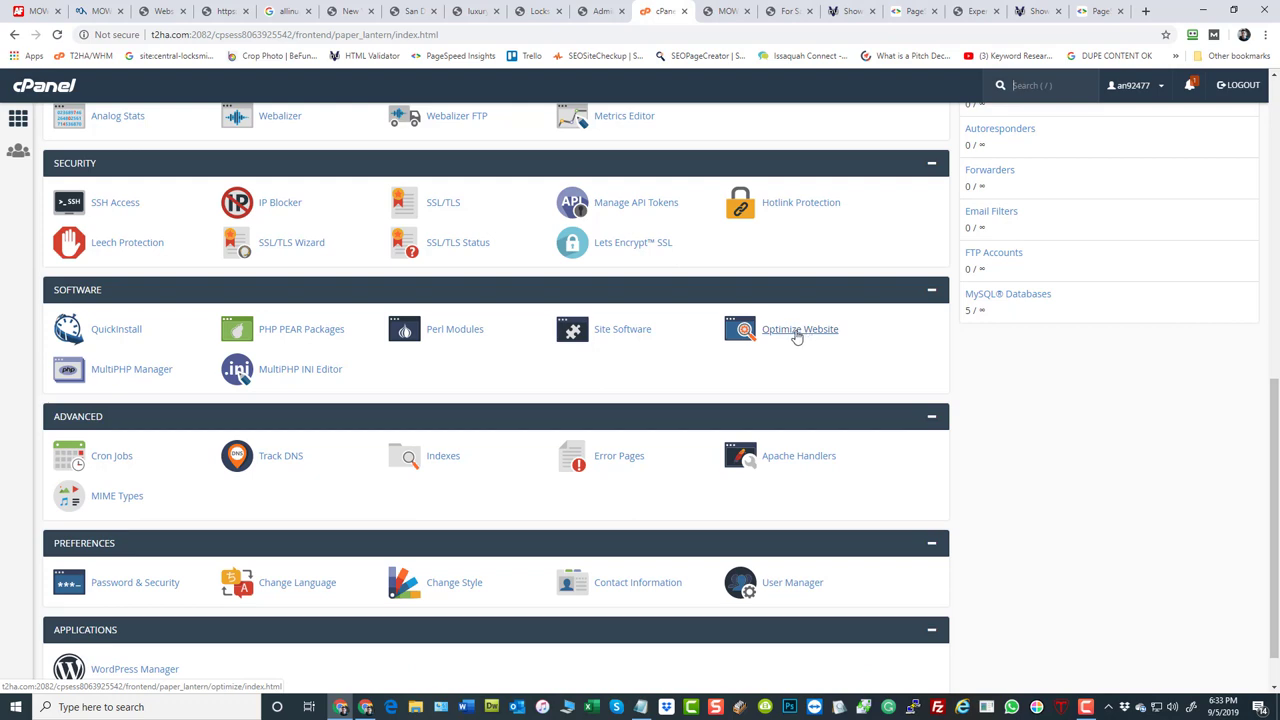
{"action": "left_click", "coordinate": [797, 332]}
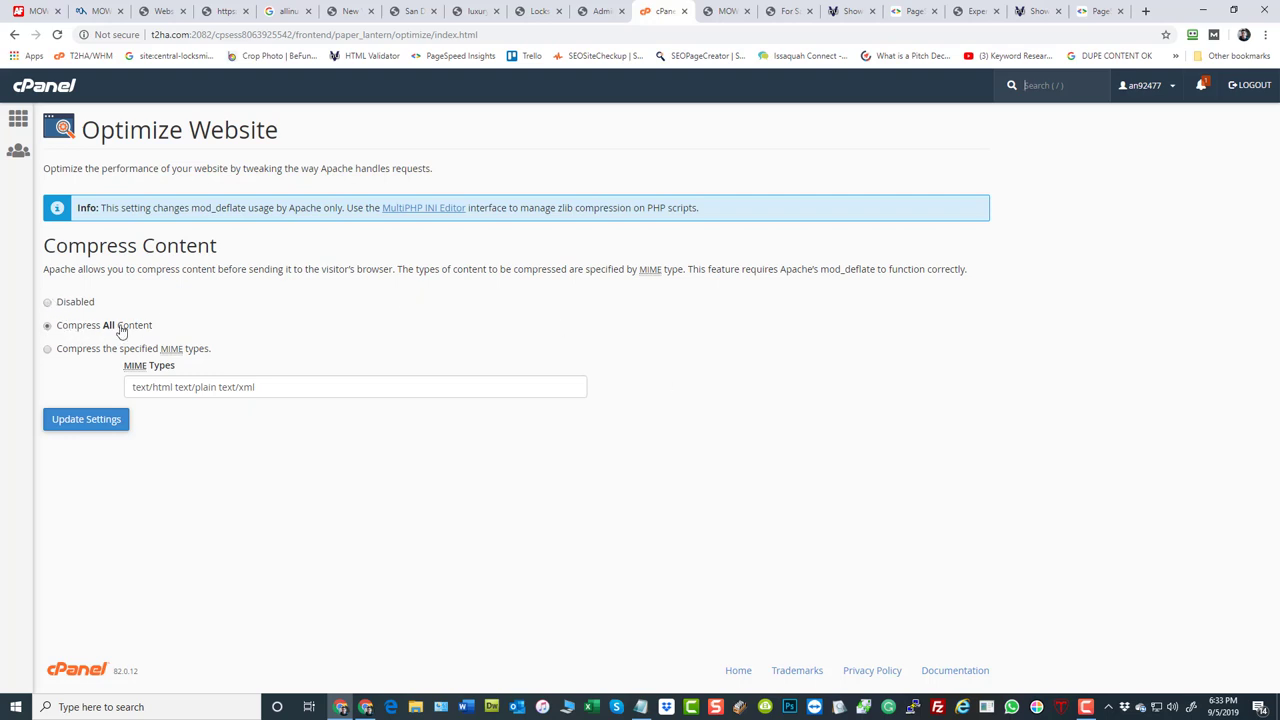
{"action": "left_click", "coordinate": [92, 424]}
Return to the cPanel home page and look over the Security and Software tools.
{"action": "left_click", "coordinate": [22, 82]}
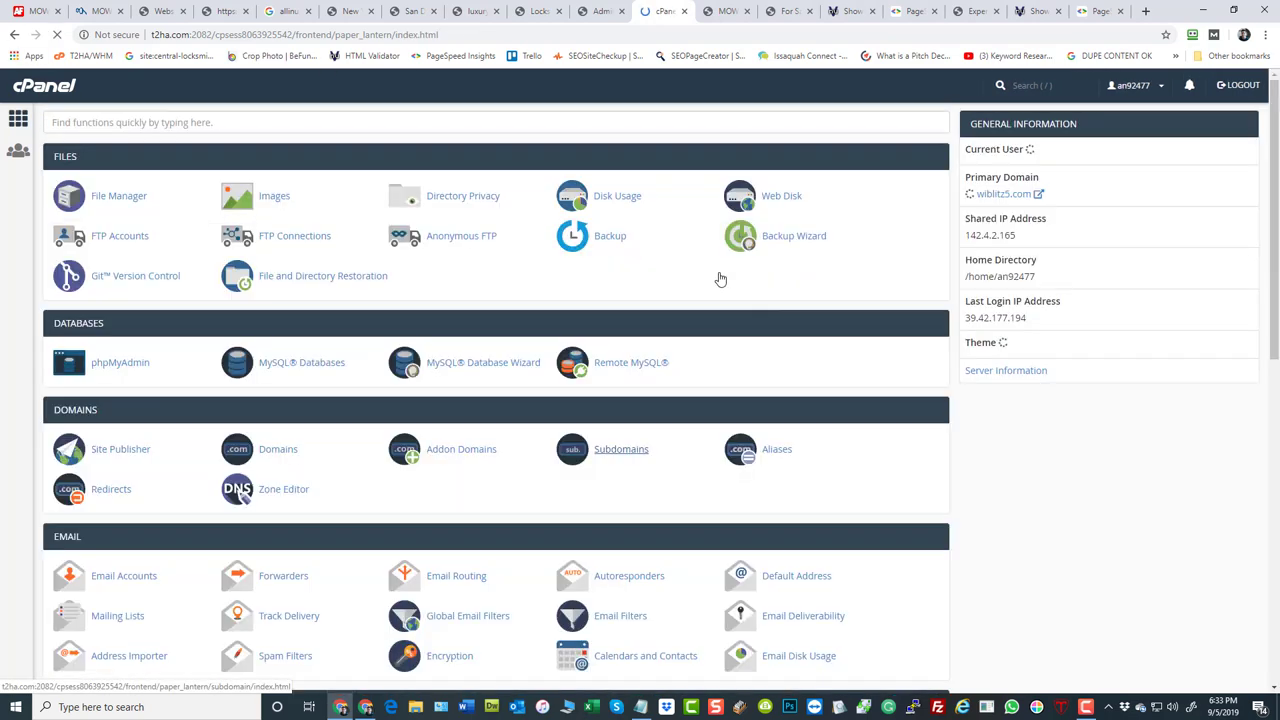
{"action": "scroll", "coordinate": [846, 334], "scroll_direction": "down", "scroll_amount": 6}
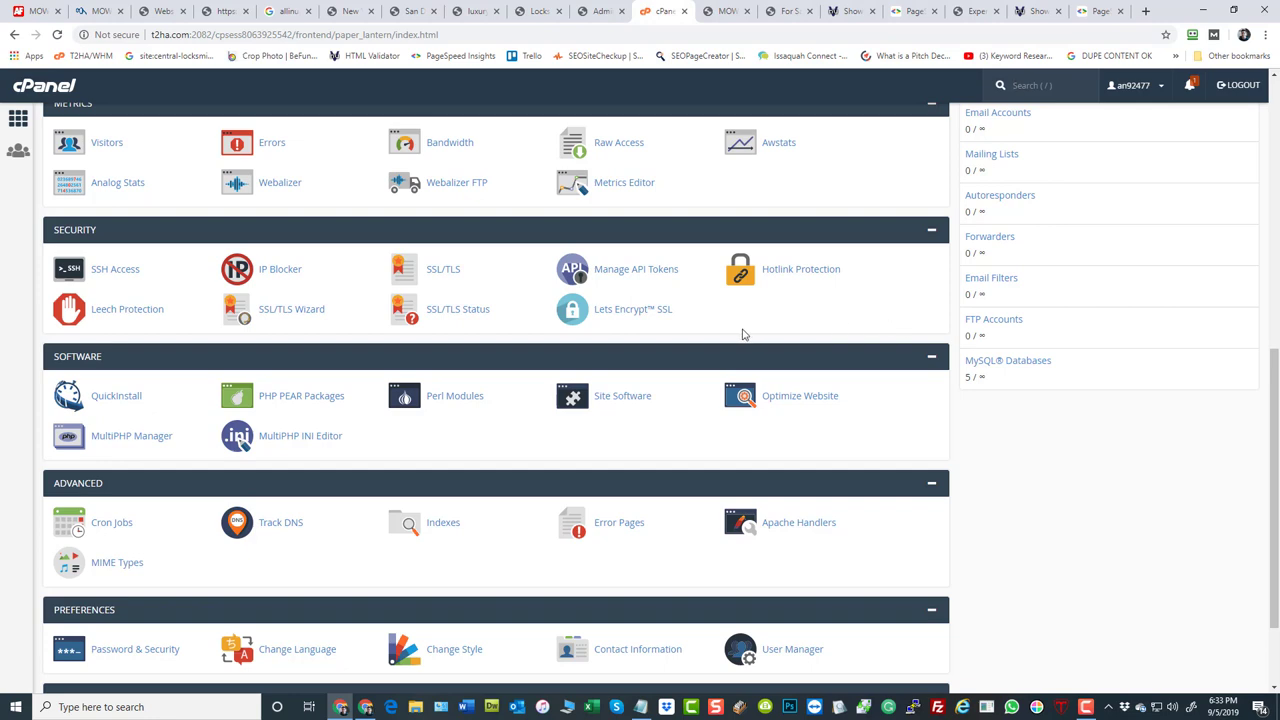
{"action": "scroll", "coordinate": [740, 334], "scroll_direction": "up", "scroll_amount": 1}
{"action": "scroll", "coordinate": [740, 334], "scroll_direction": "down", "scroll_amount": 1}
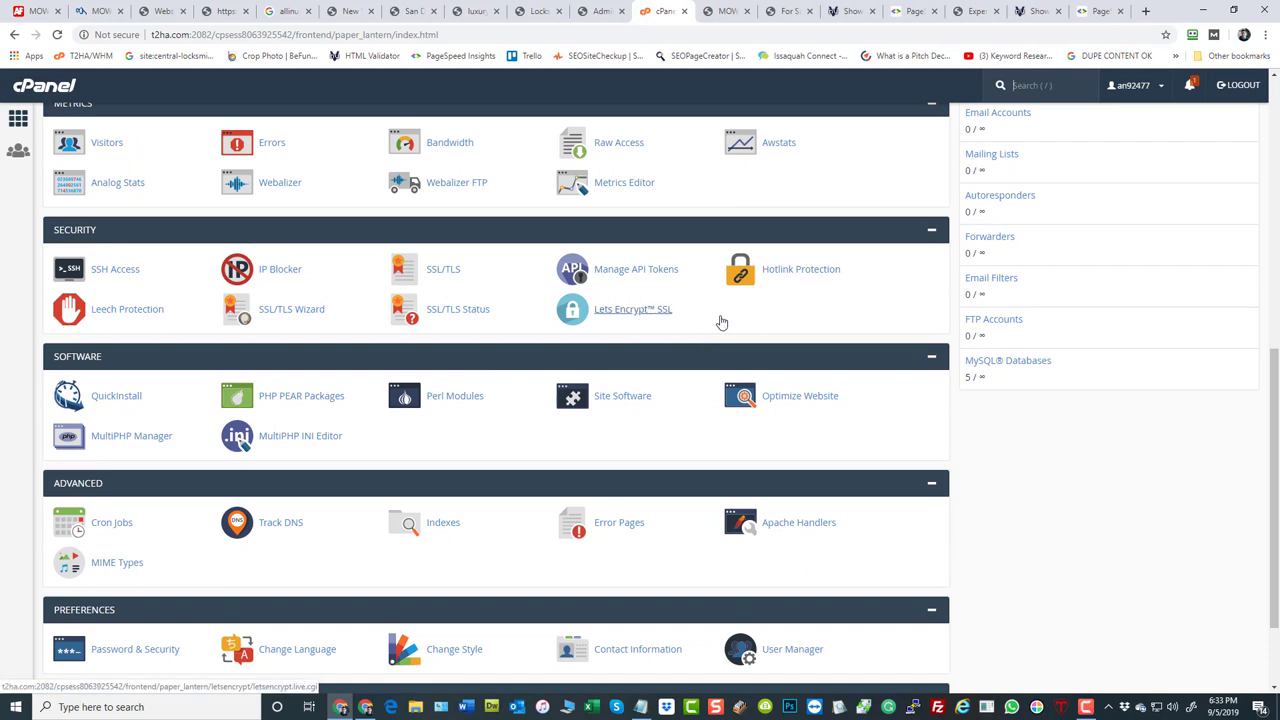
{"action": "scroll", "coordinate": [775, 348], "scroll_direction": "up", "scroll_amount": 7}
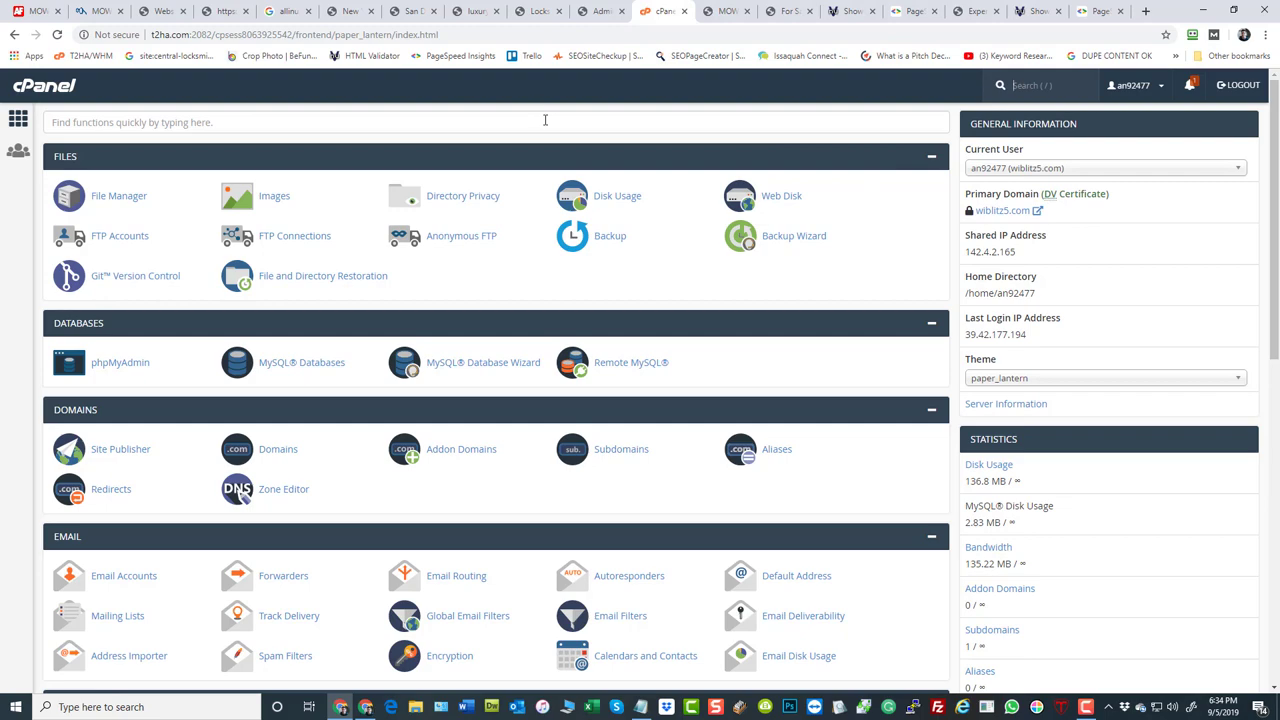
Look through the open website-installer.com, sitemap, Google results and sample website pages, ending at the locksmith site.
{"action": "left_click", "coordinate": [160, 11]}
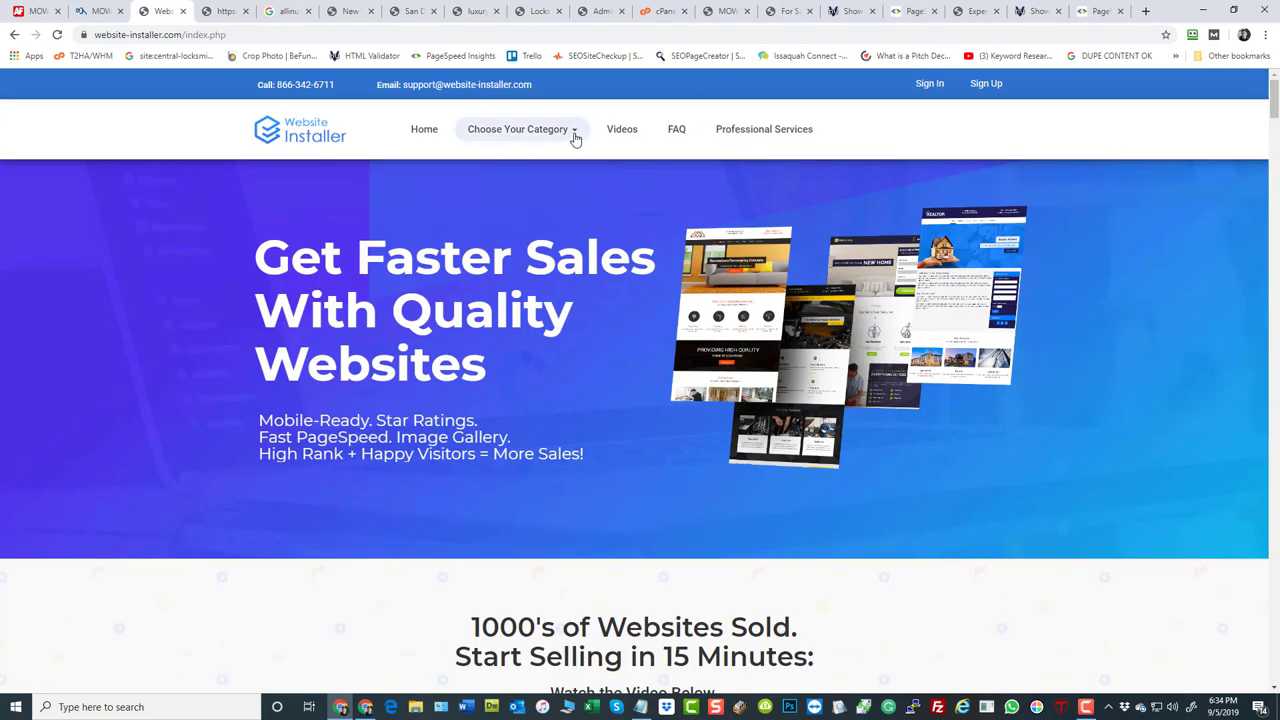
{"action": "mouse_move", "coordinate": [574, 134]}
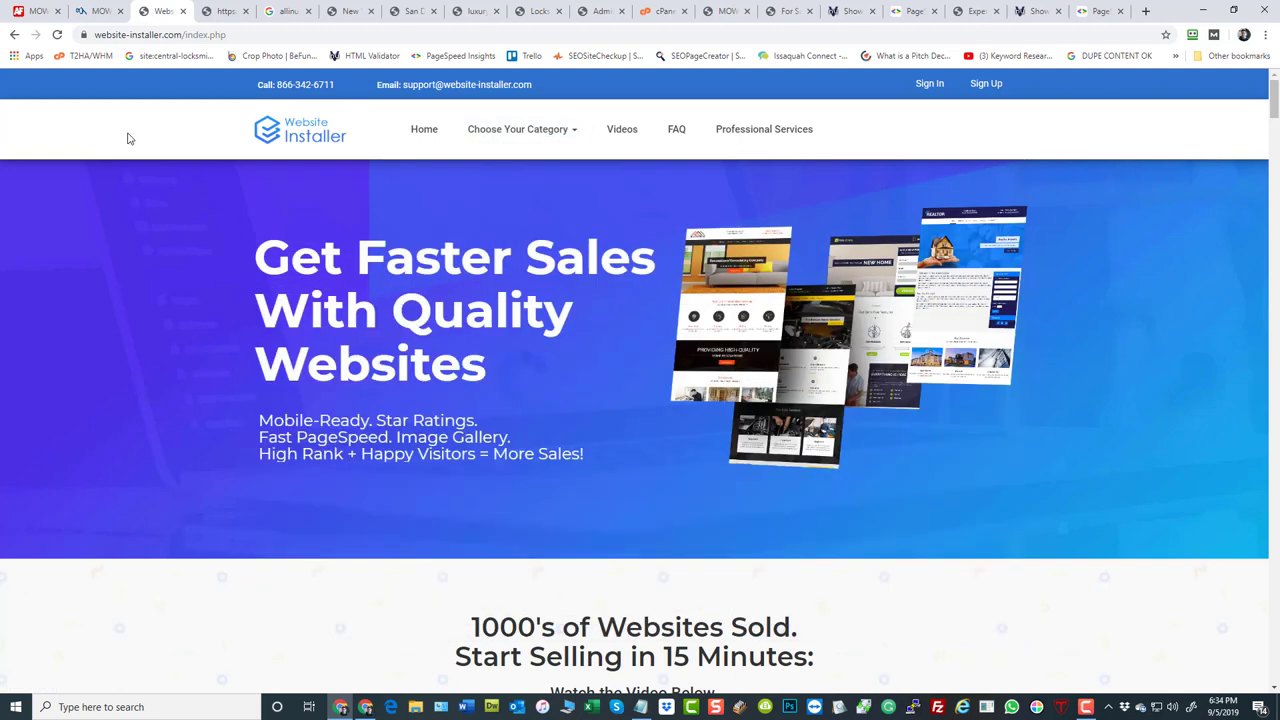
{"action": "left_click", "coordinate": [213, 15]}
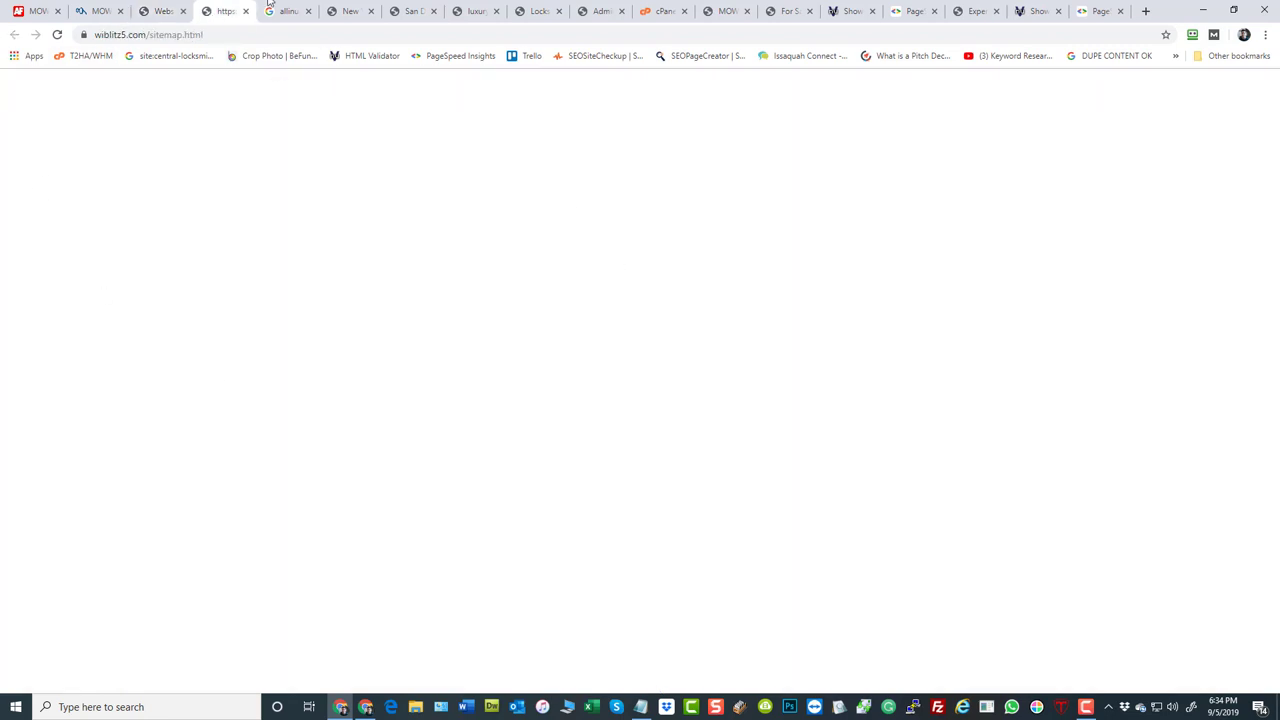
{"action": "left_click", "coordinate": [298, 12]}
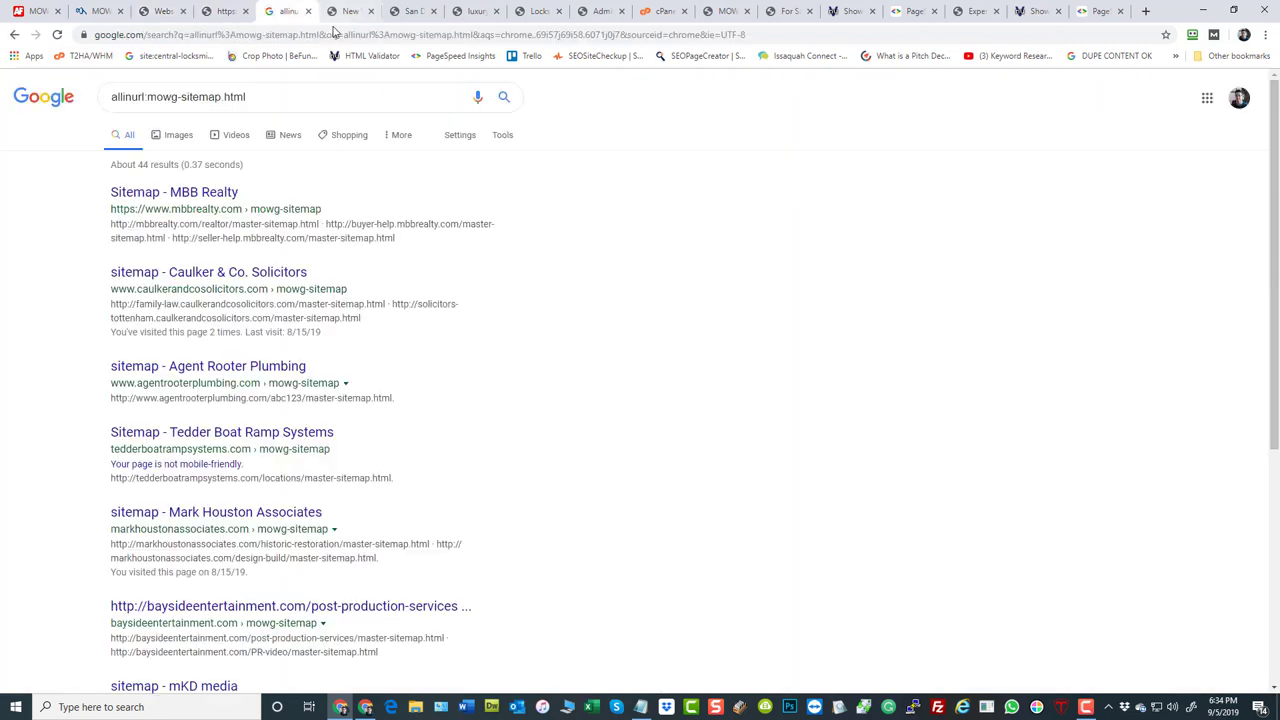
{"action": "left_click", "coordinate": [346, 12]}
{"action": "left_click", "coordinate": [410, 12]}
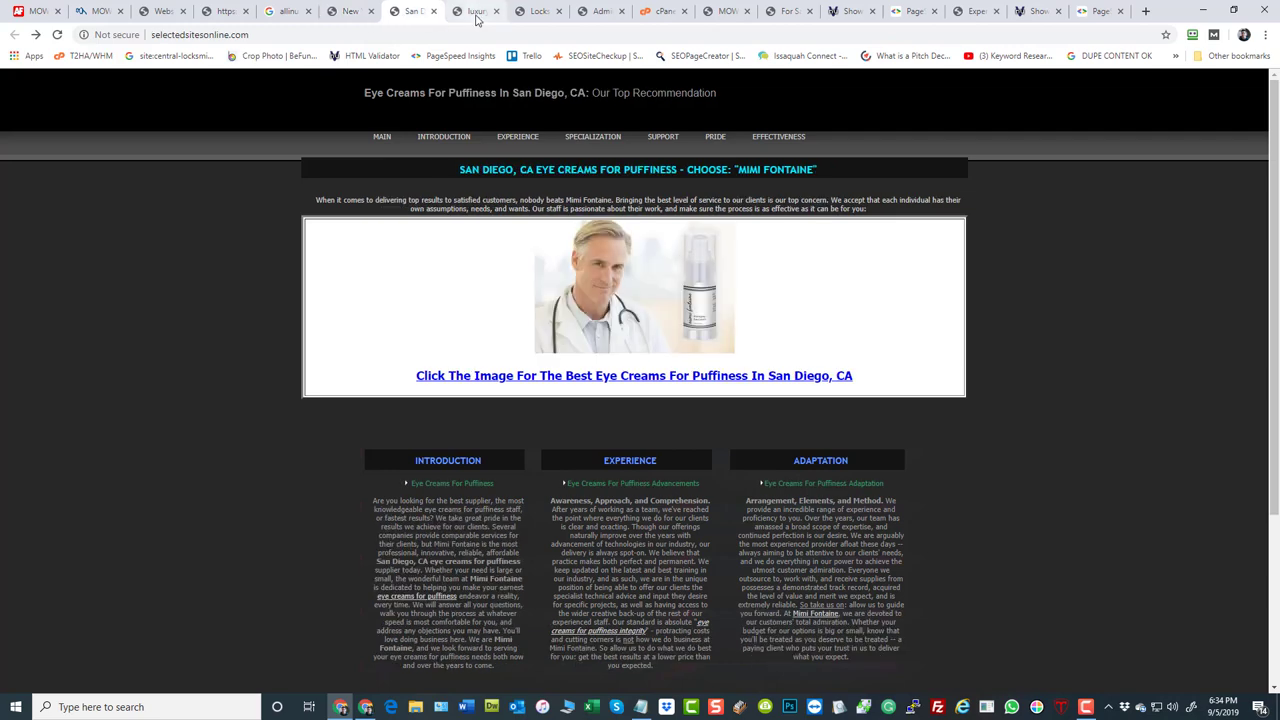
{"action": "left_click", "coordinate": [474, 12]}
{"action": "left_click", "coordinate": [527, 10]}
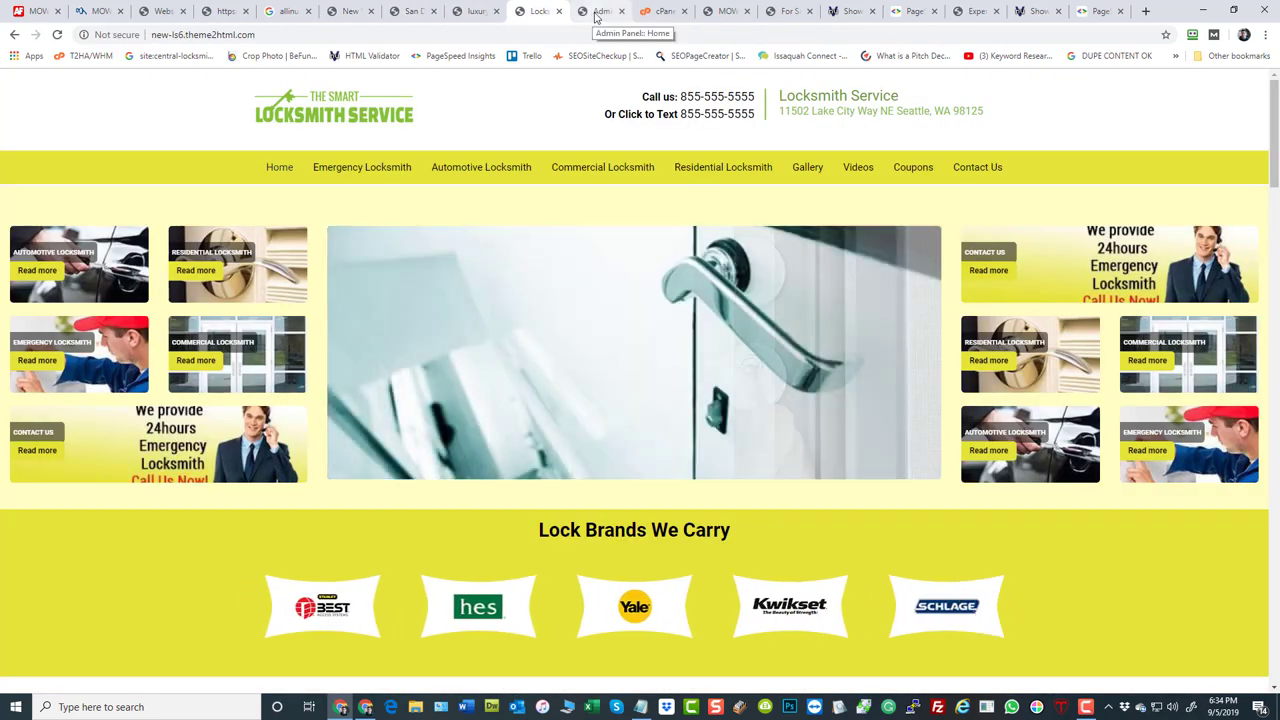
Switch to the wiblitz5.com admin panel and close all other browser tabs.
{"action": "left_click", "coordinate": [602, 12]}
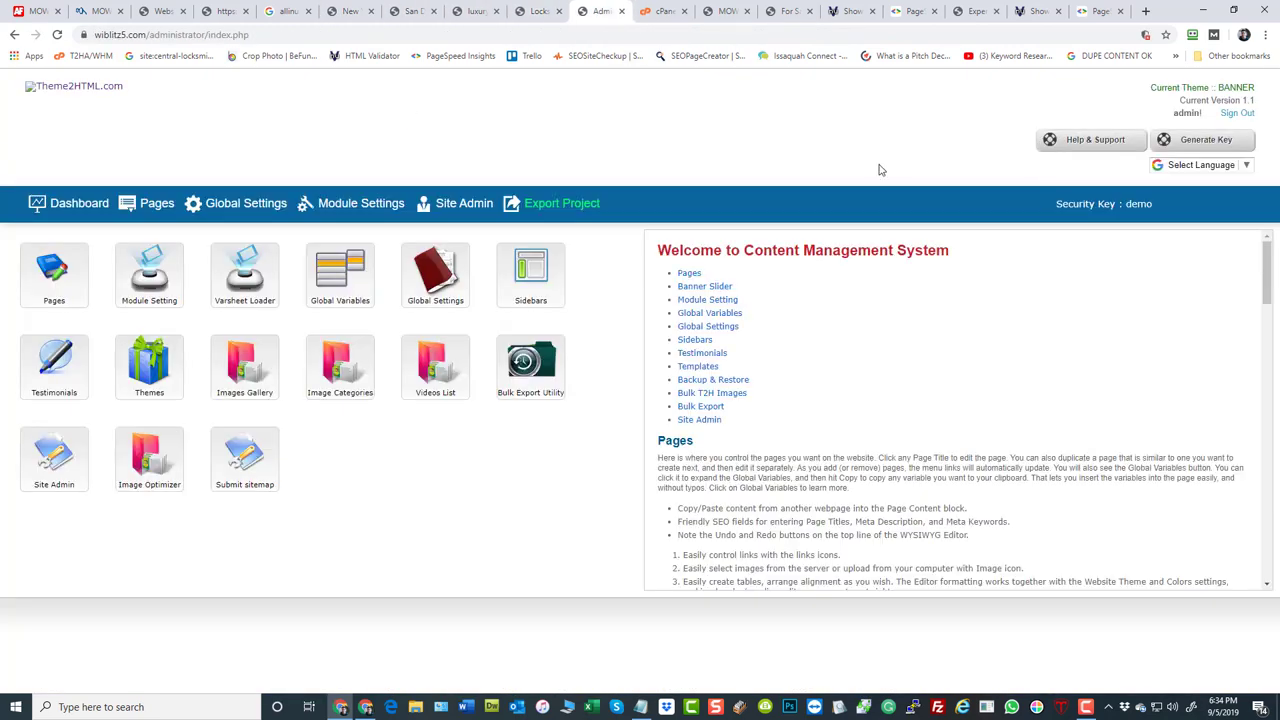
{"action": "left_click_drag", "start_coordinate": [148, 34], "coordinate": [94, 34]}
{"action": "left_click", "coordinate": [213, 100]}
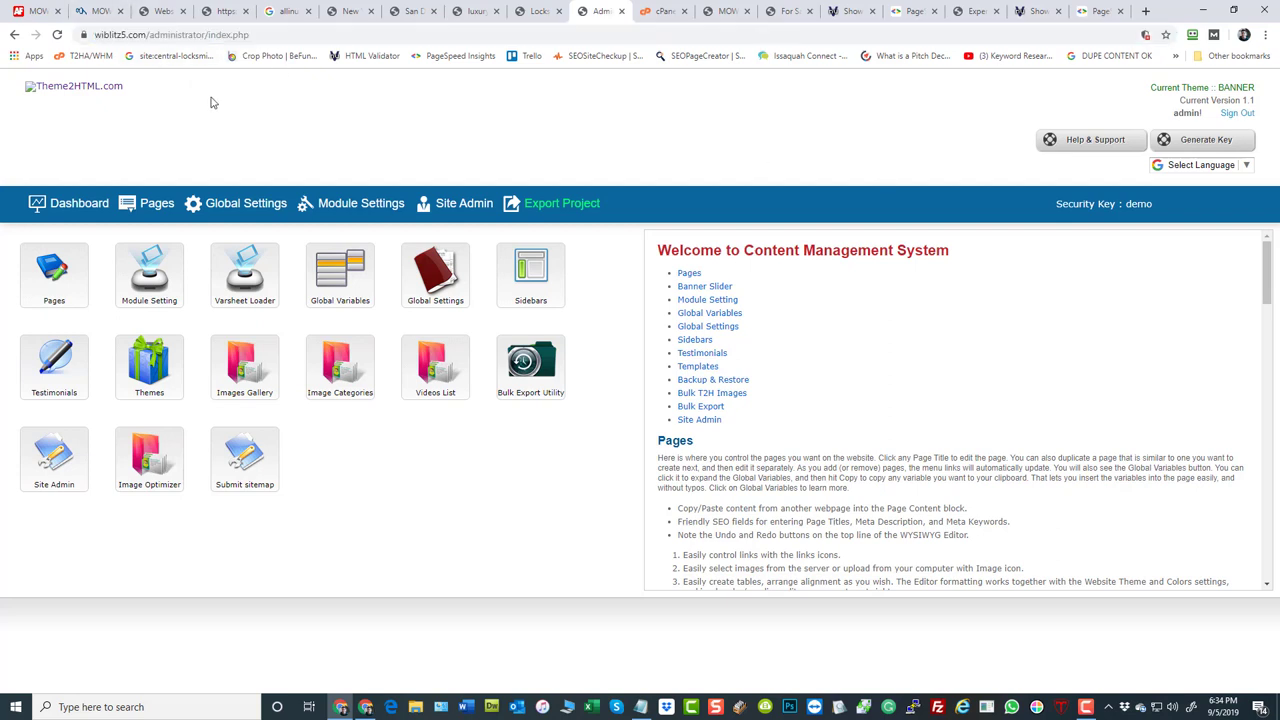
{"action": "right_click", "coordinate": [617, 14]}
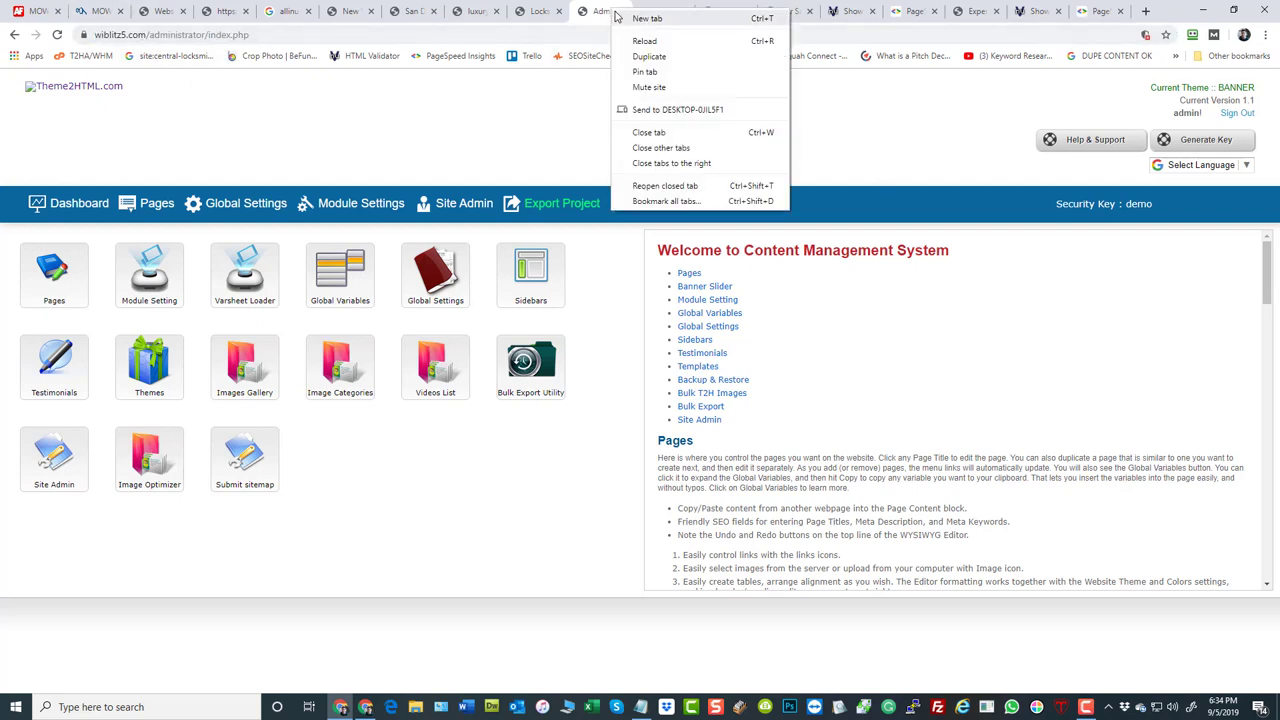
{"action": "left_click", "coordinate": [725, 153]}
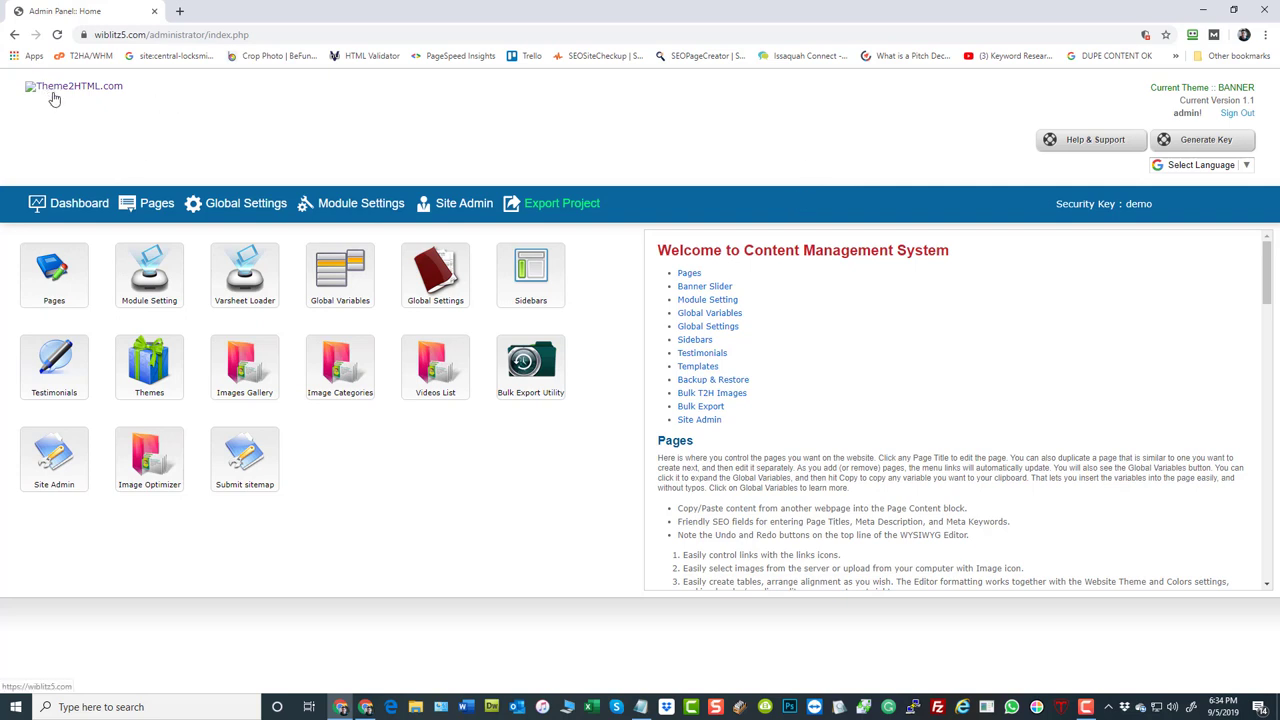
Open the Global Settings and find the Admin Email field in the general settings.
{"action": "left_click", "coordinate": [250, 206]}
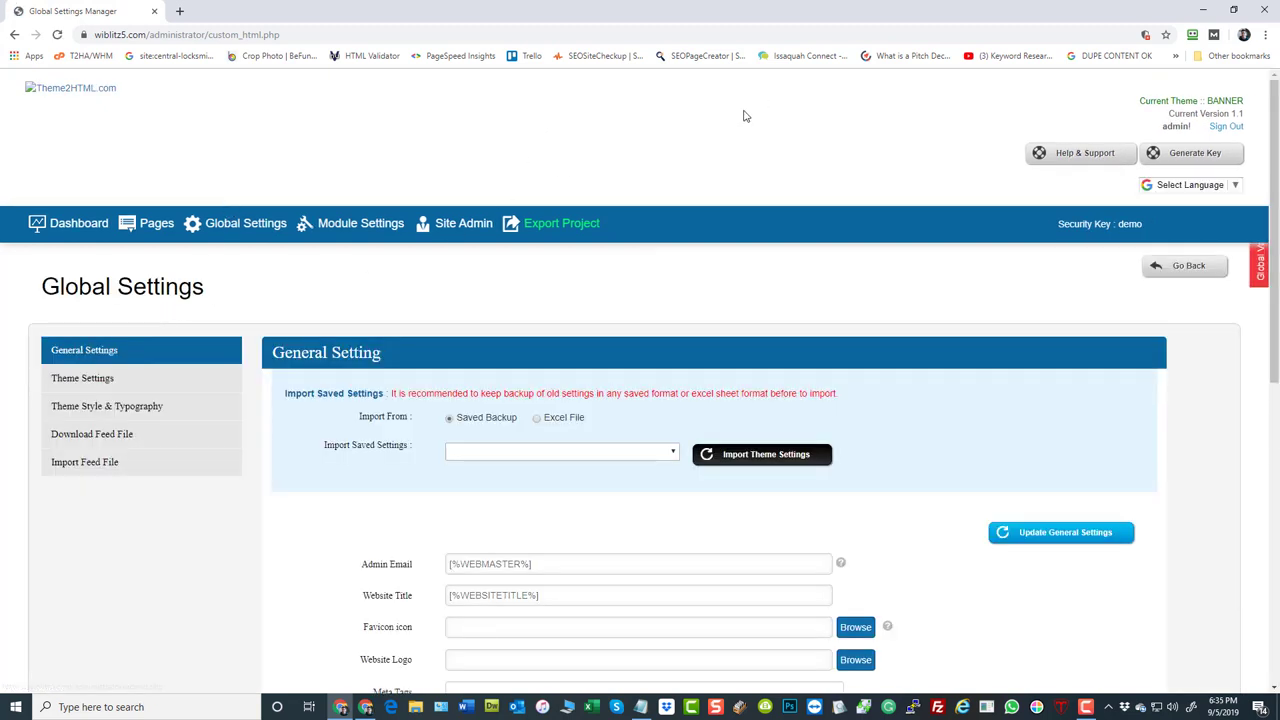
{"action": "scroll", "coordinate": [750, 125], "scroll_direction": "down", "scroll_amount": 3}
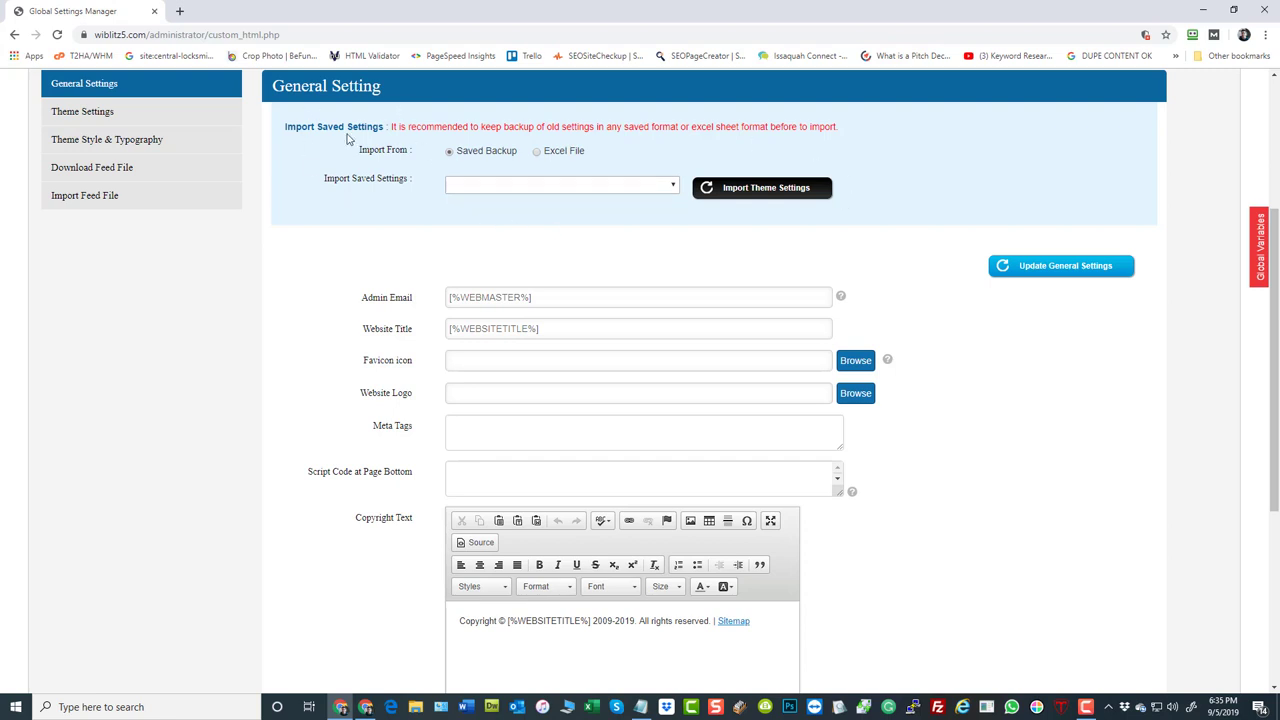
{"action": "scroll", "coordinate": [348, 138], "scroll_direction": "down", "scroll_amount": 2}
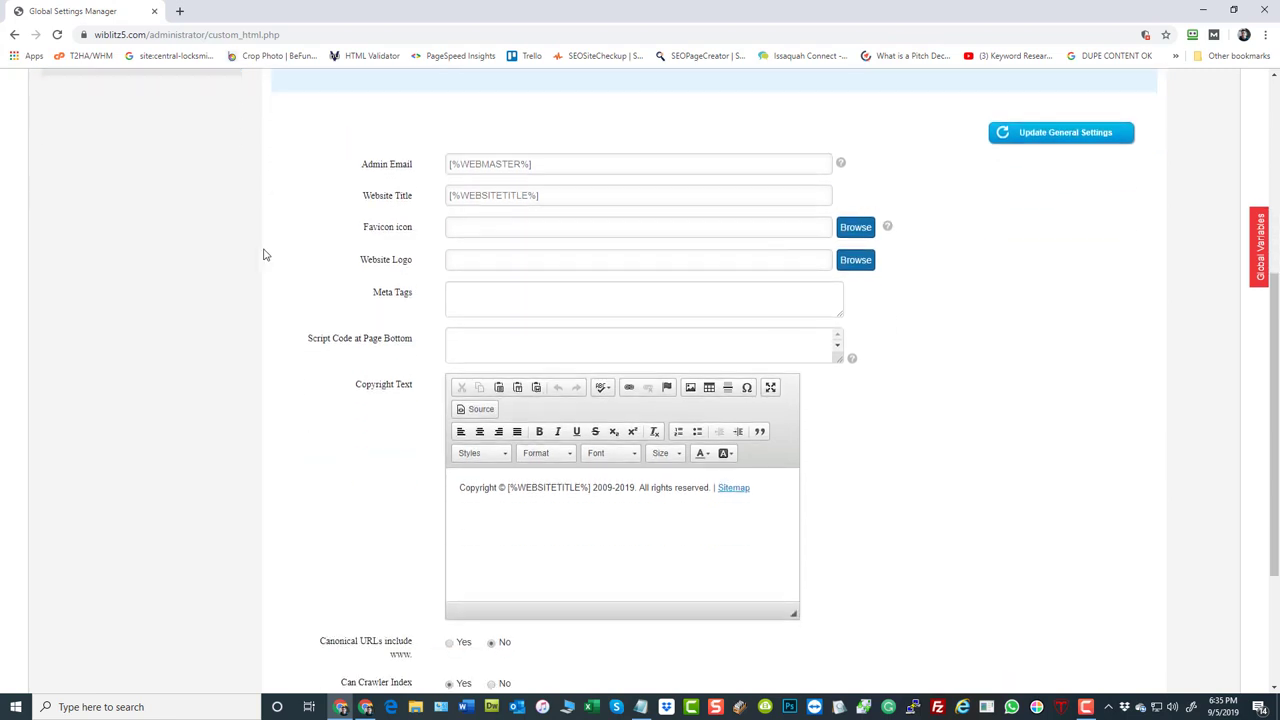
{"action": "scroll", "coordinate": [270, 252], "scroll_direction": "up", "scroll_amount": 1}
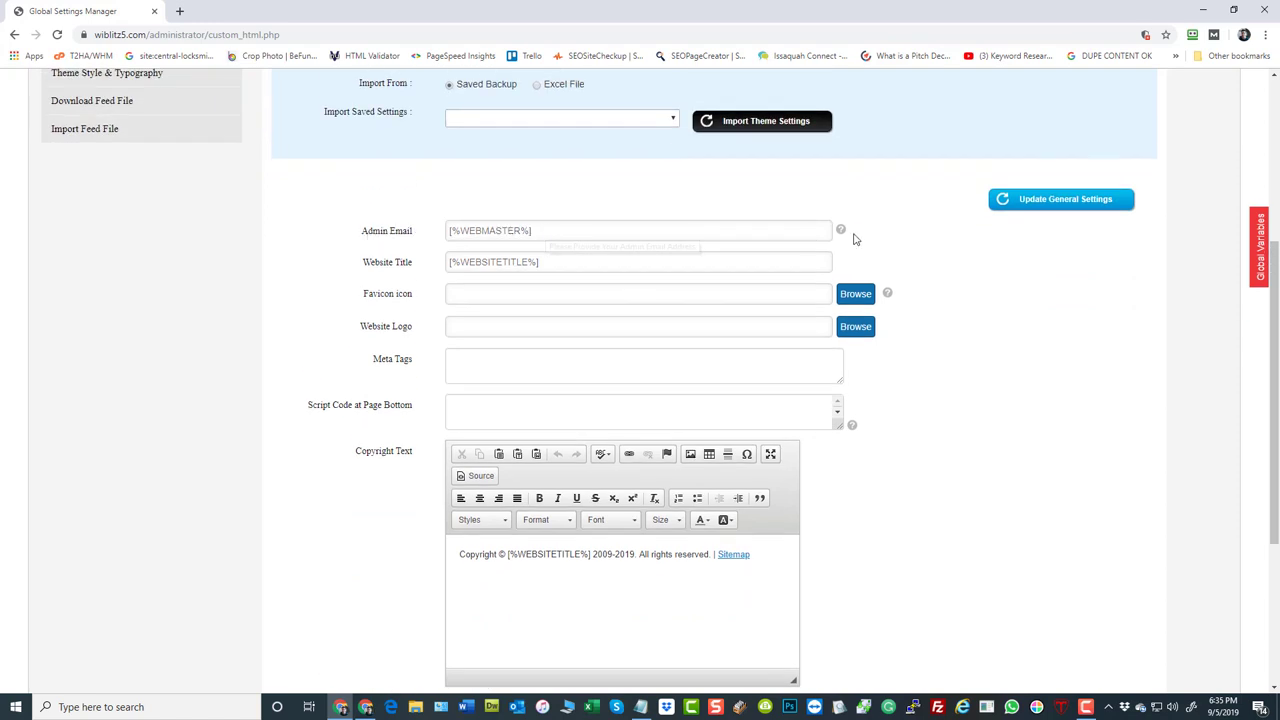
{"action": "mouse_move", "coordinate": [840, 231]}
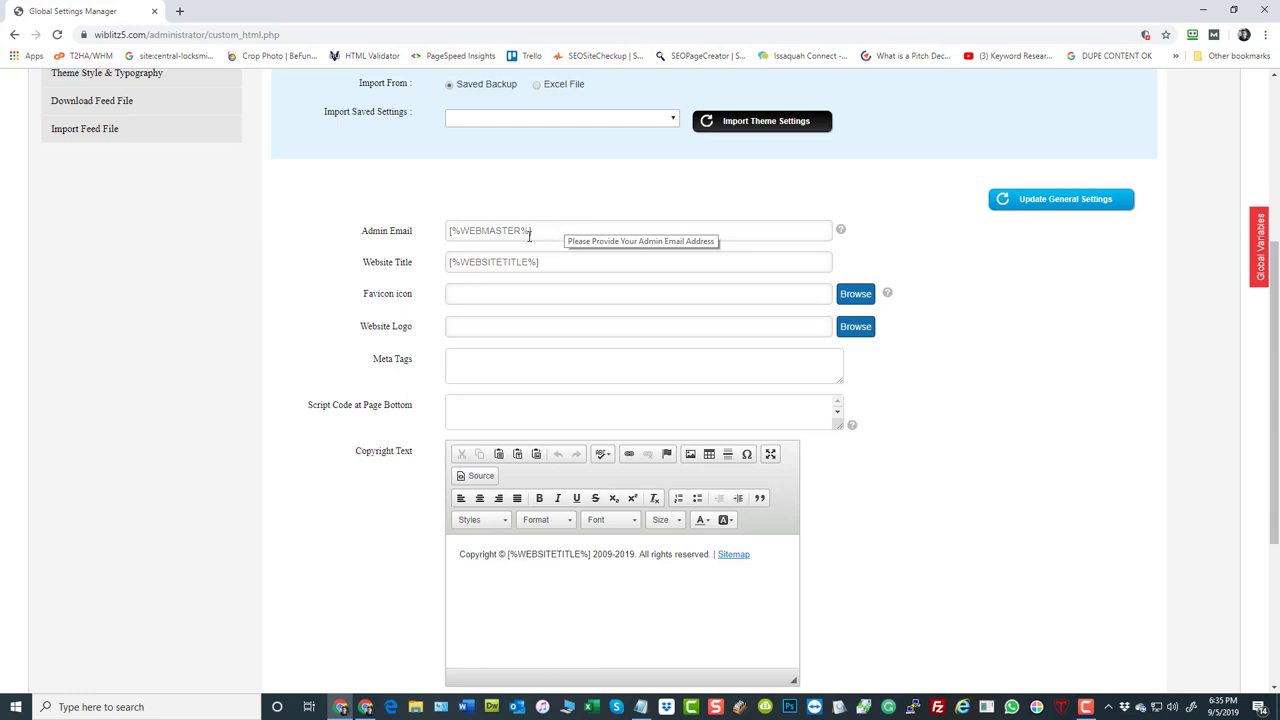
Examine the Admin Email field's [%WEBMASTER%] variable and the website's domain in the page address.
{"action": "key", "text": "ctrl+l"}
{"action": "left_click", "coordinate": [165, 316]}
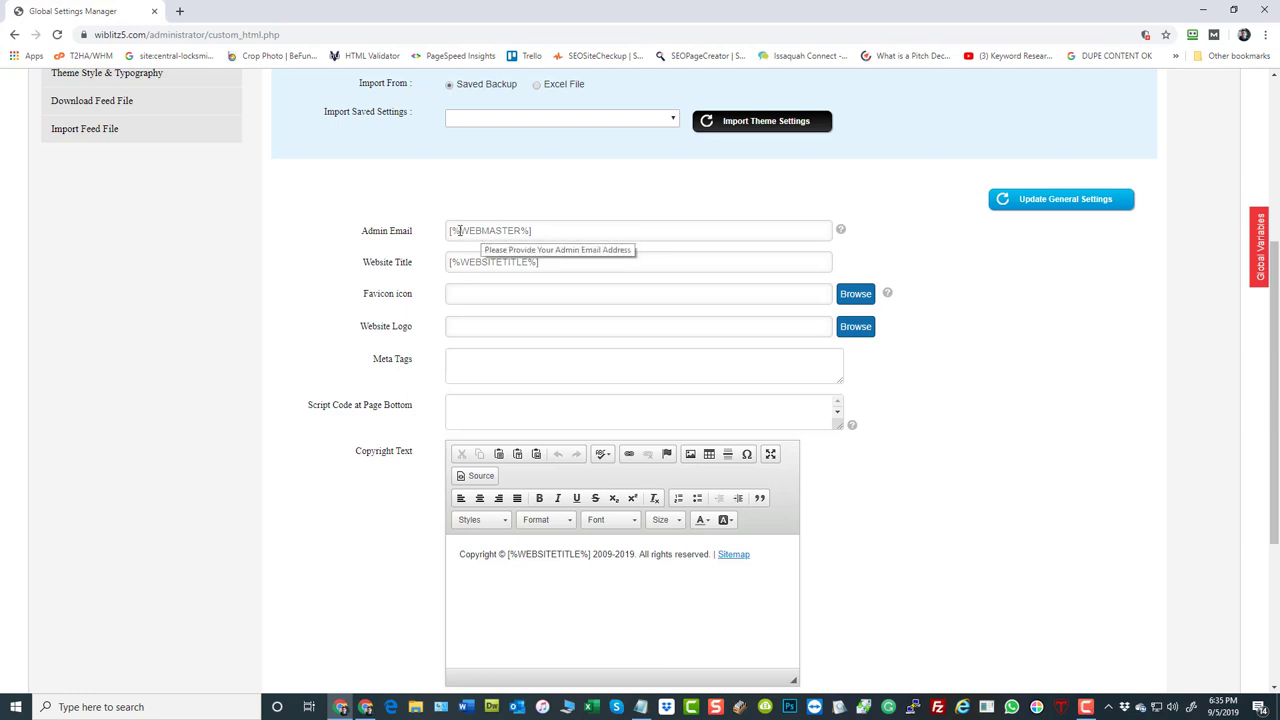
{"action": "triple_click", "coordinate": [372, 233]}
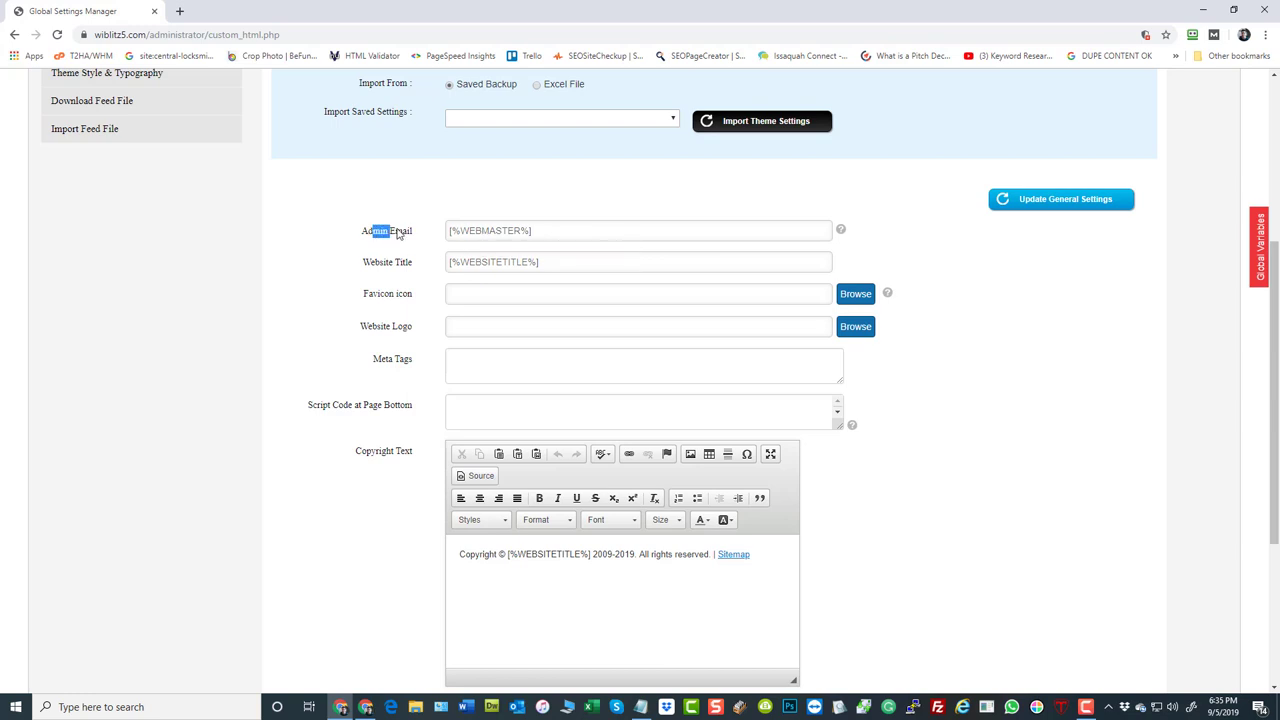
{"action": "double_click", "coordinate": [491, 230]}
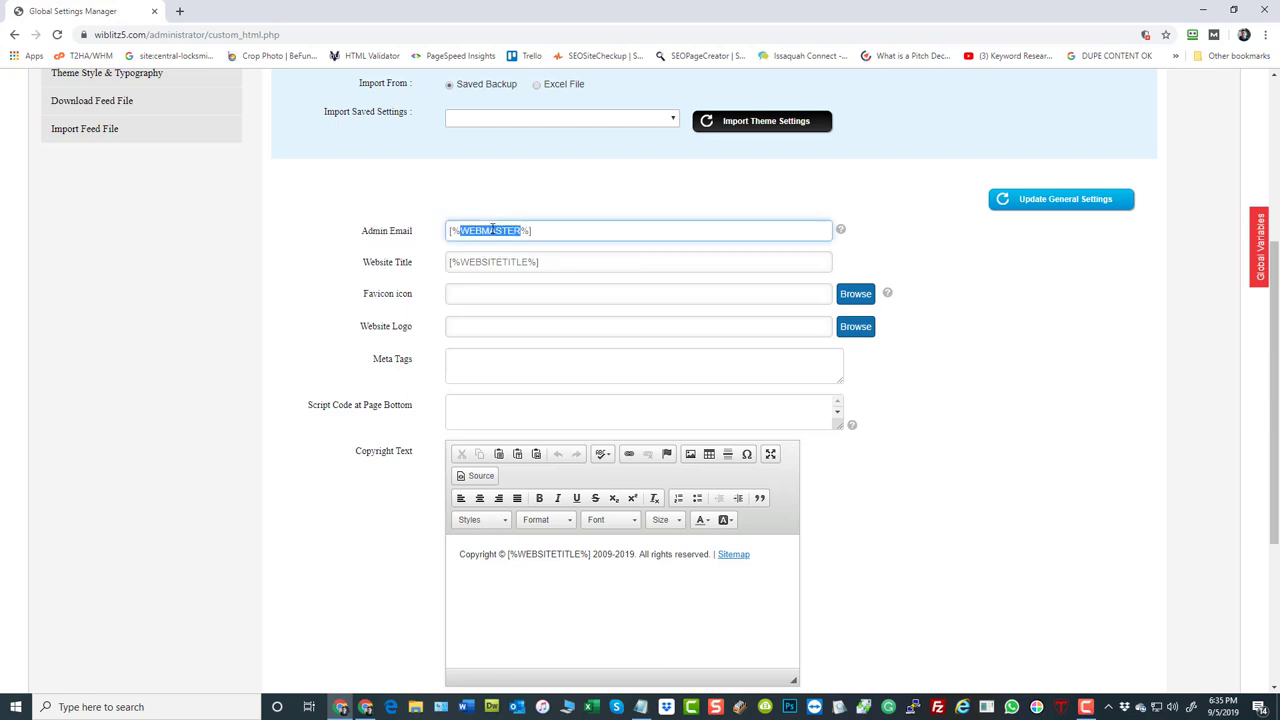
{"action": "left_click", "coordinate": [170, 262]}
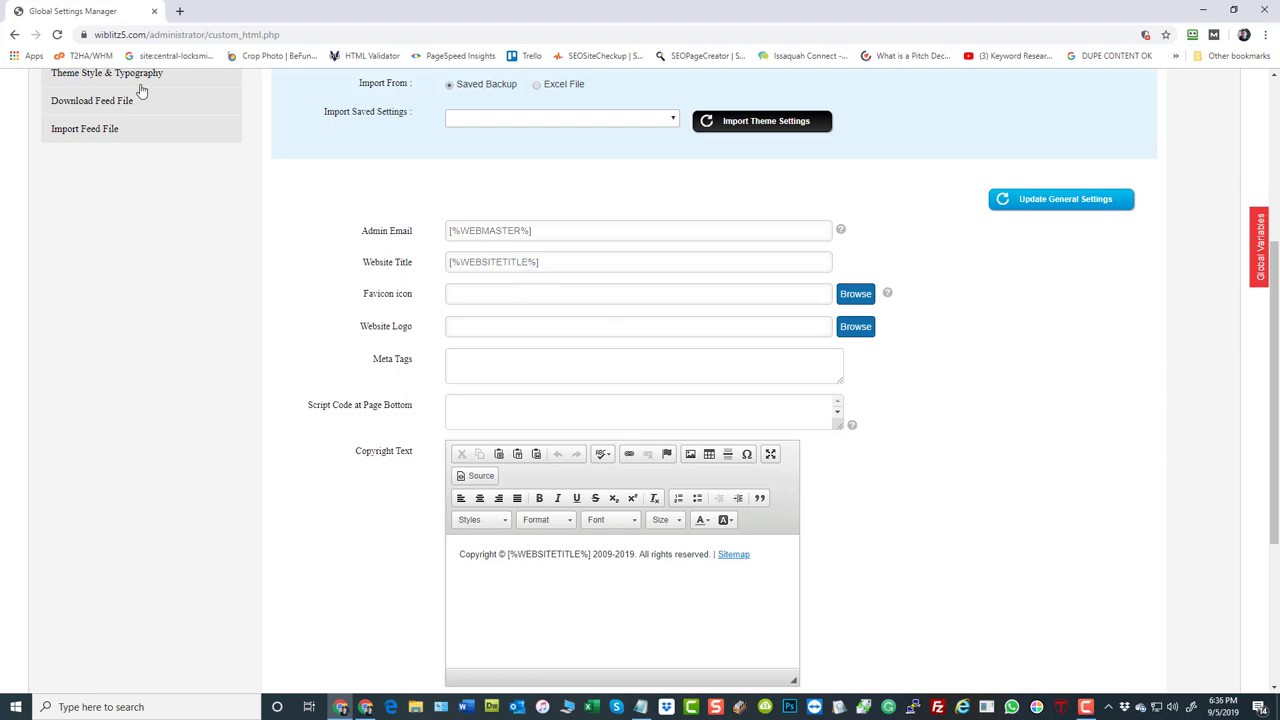
{"action": "left_click_drag", "start_coordinate": [146, 36], "coordinate": [95, 35]}
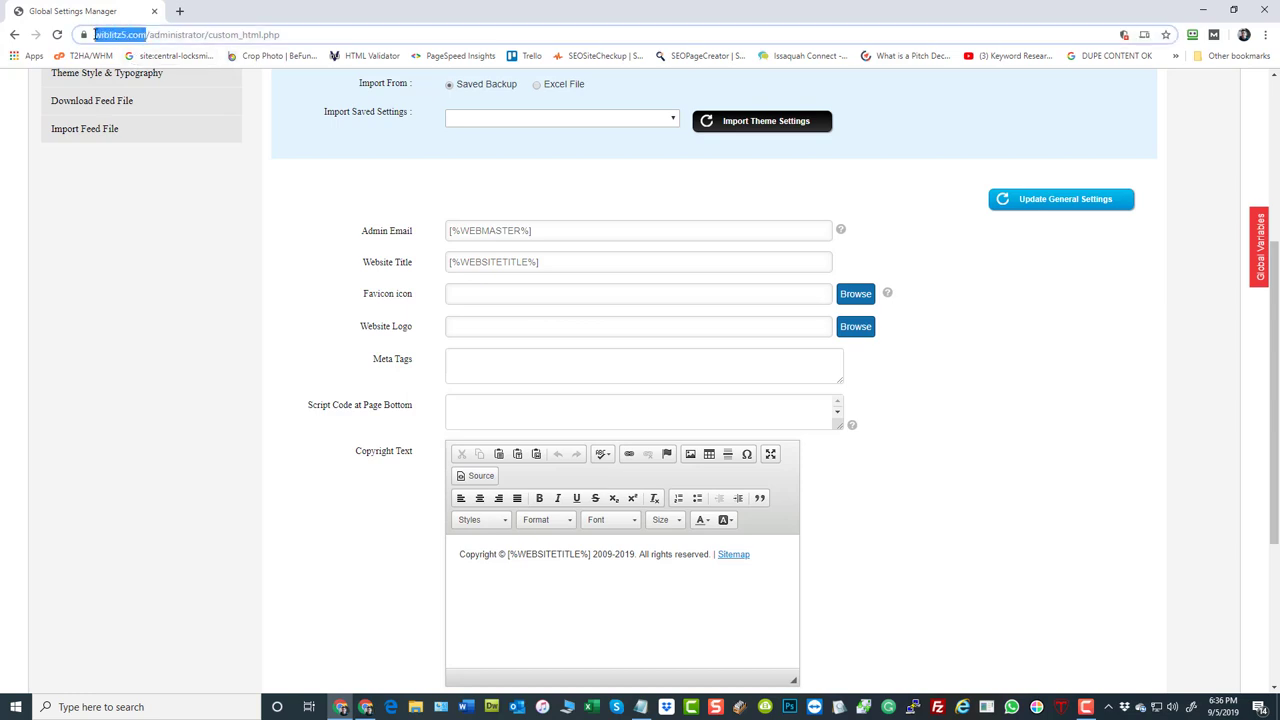
{"action": "left_click", "coordinate": [182, 255]}
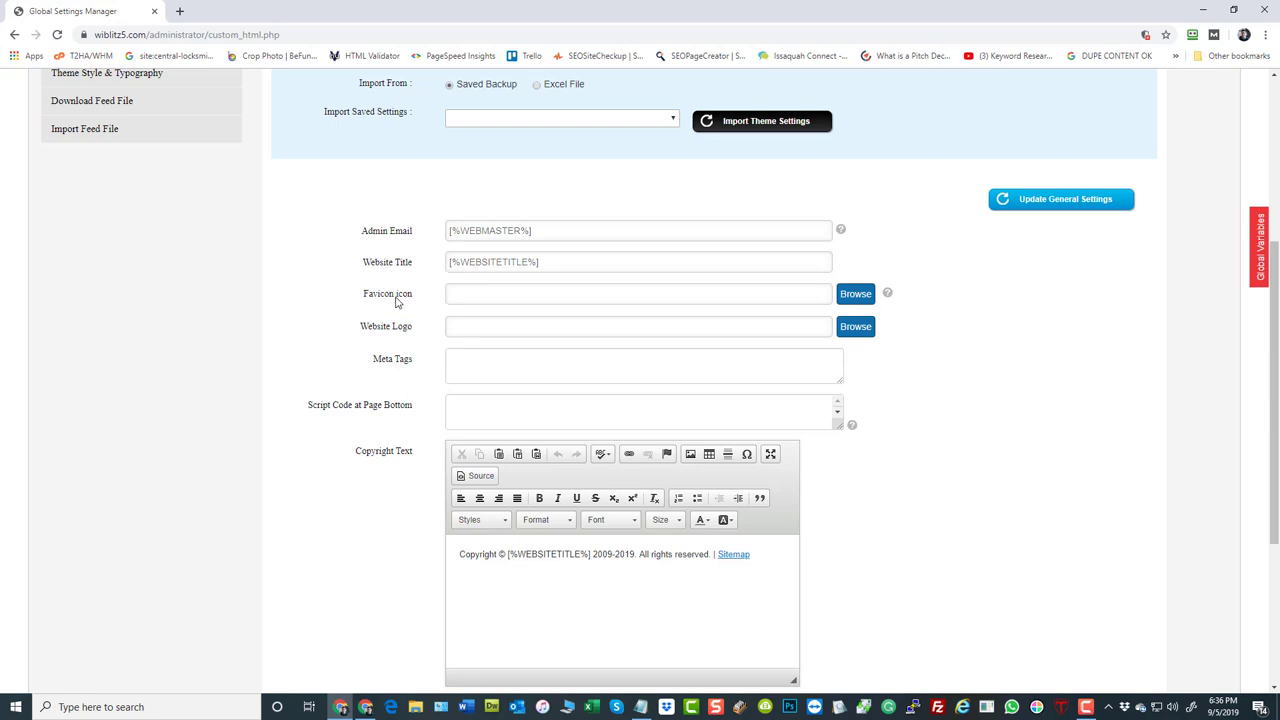
Open the Favicon icon's file browser and look through the loopingvideo, 5-stars, aboutboxes and banners folders.
{"action": "left_click", "coordinate": [853, 296]}
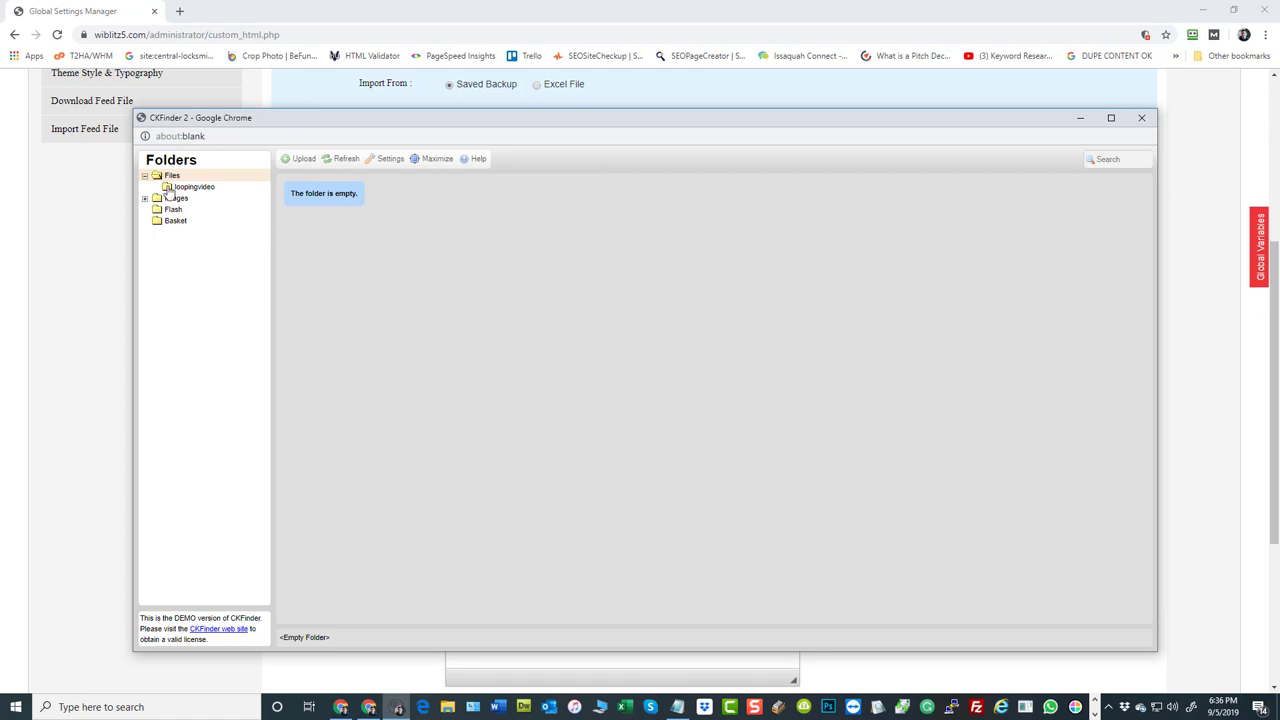
{"action": "left_click", "coordinate": [203, 188]}
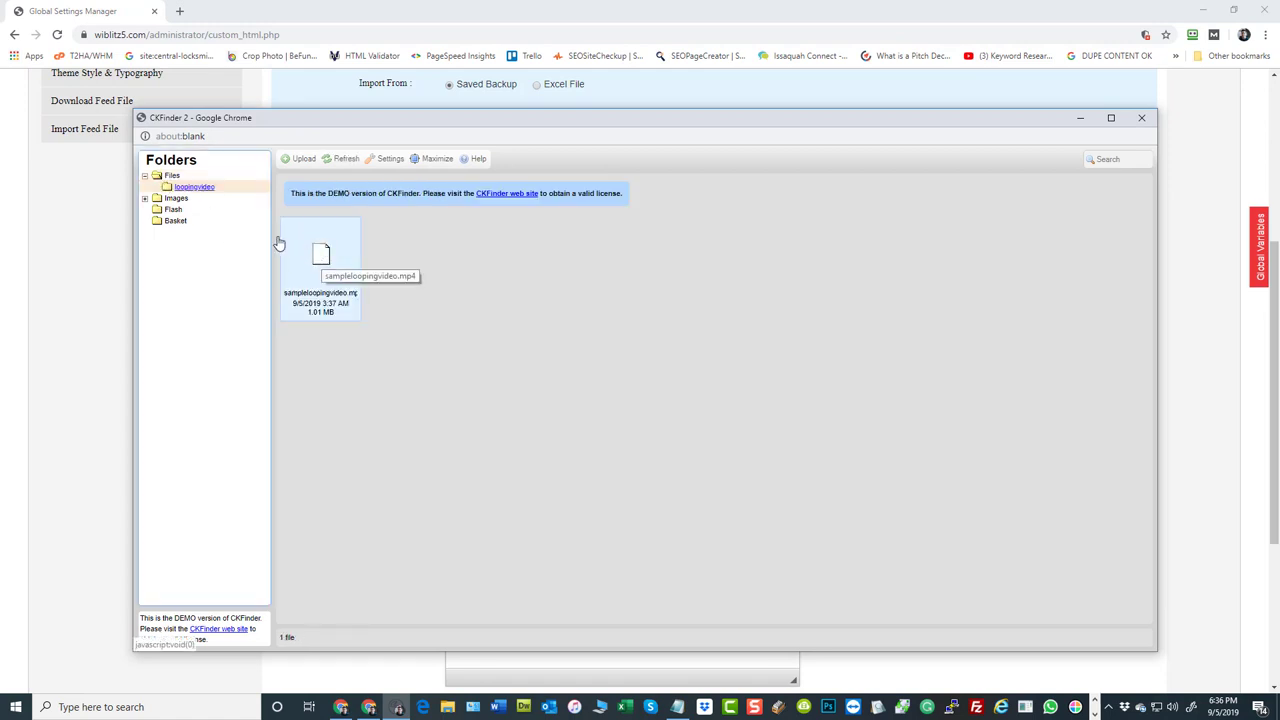
{"action": "left_click", "coordinate": [145, 199]}
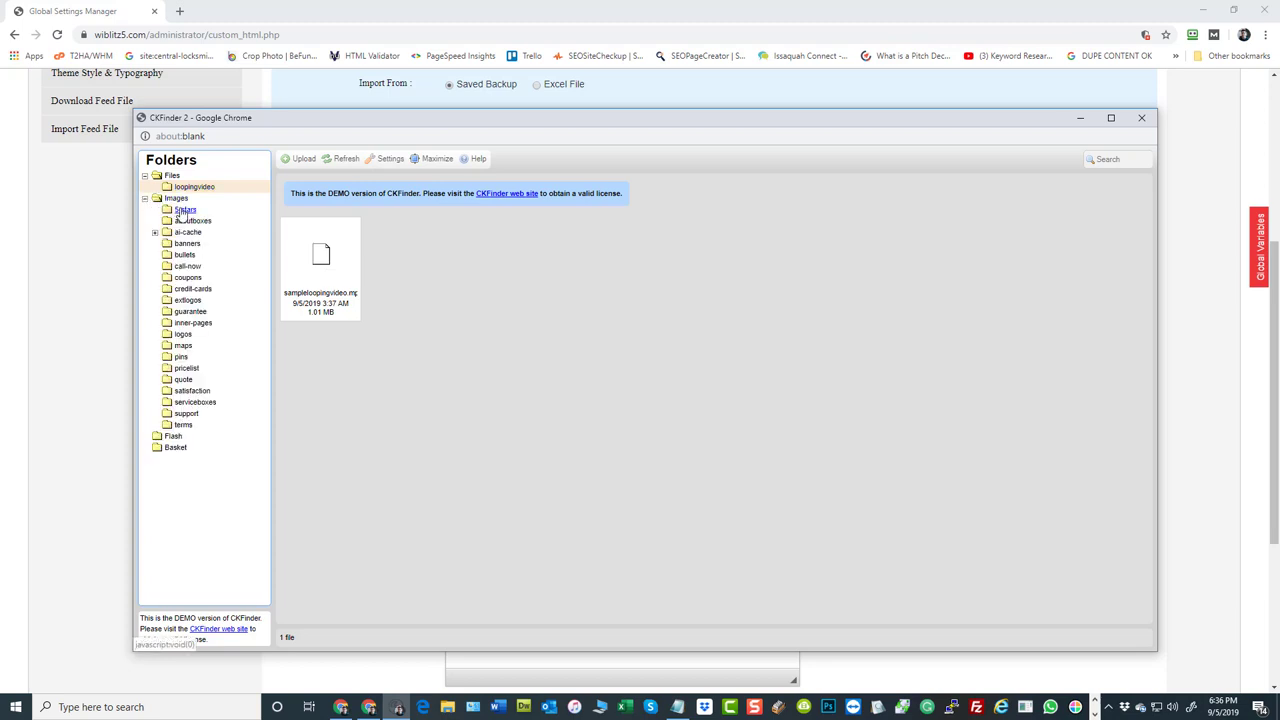
{"action": "left_click", "coordinate": [185, 211]}
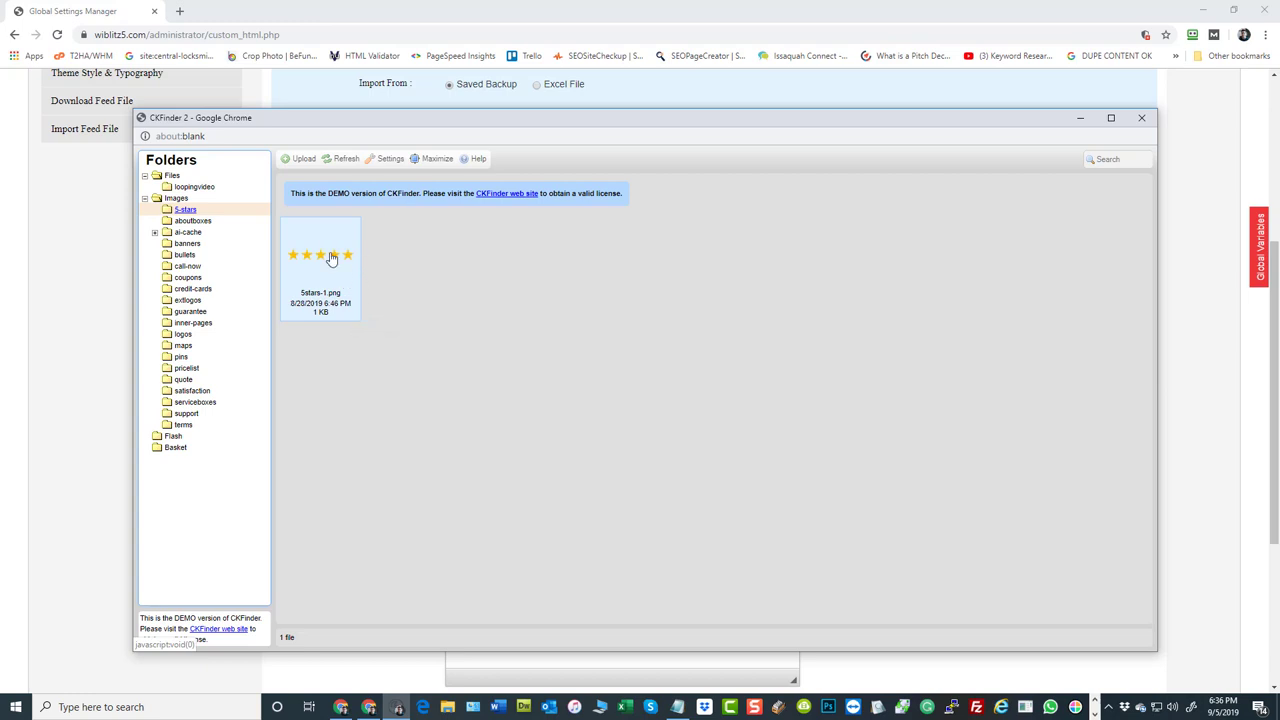
{"action": "left_click", "coordinate": [191, 221]}
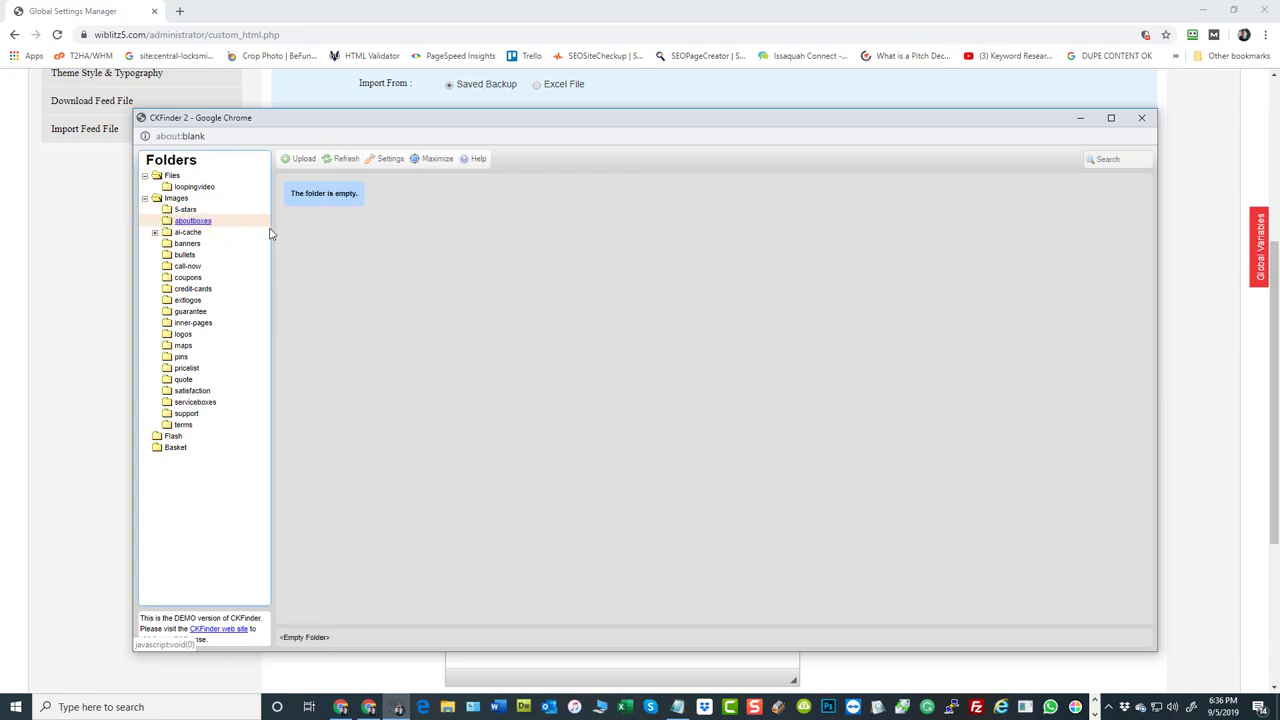
{"action": "left_click", "coordinate": [187, 244]}
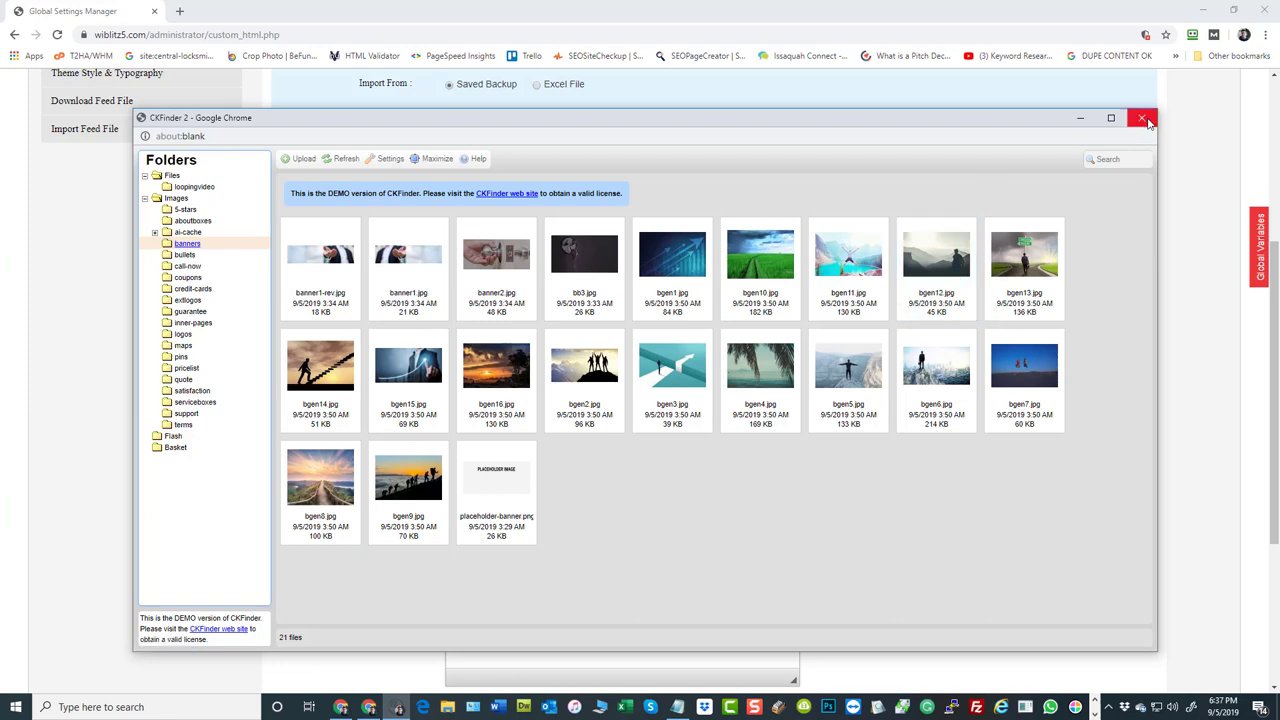
Look through the bullets, call-now, credit-cards and guarantee image folders, and close the file browser.
{"action": "left_click", "coordinate": [185, 255]}
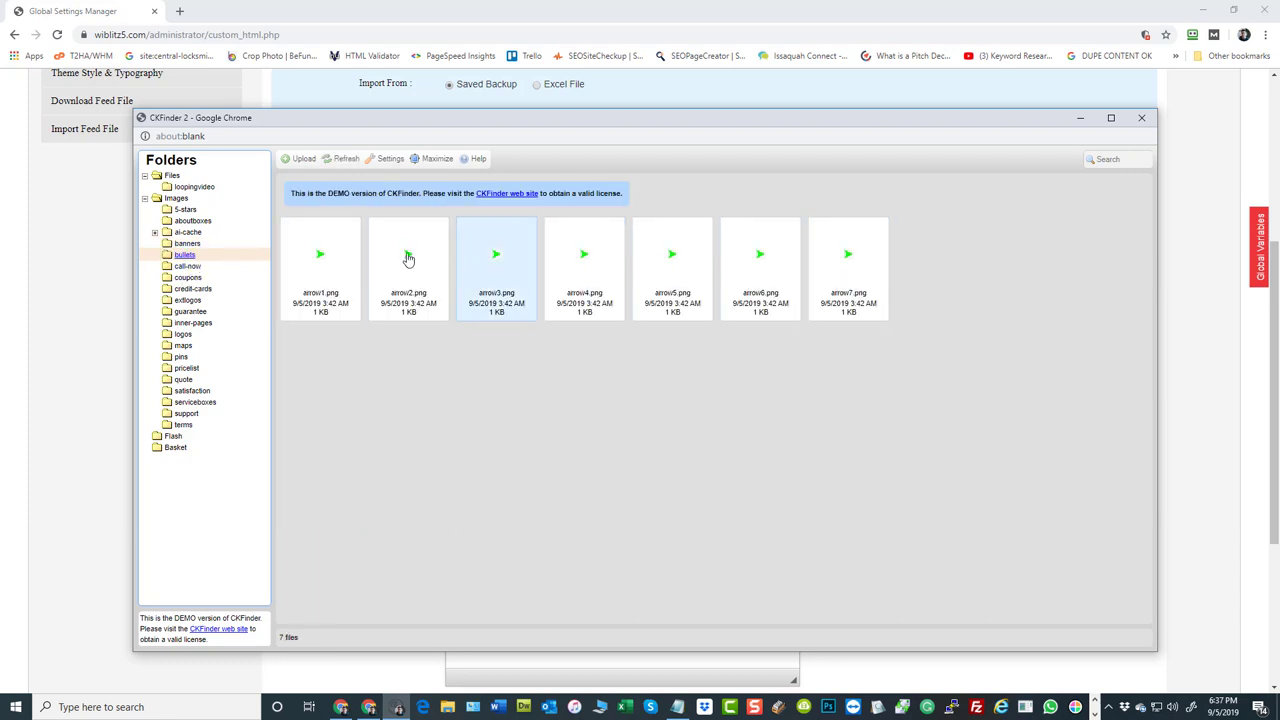
{"action": "left_click", "coordinate": [188, 266]}
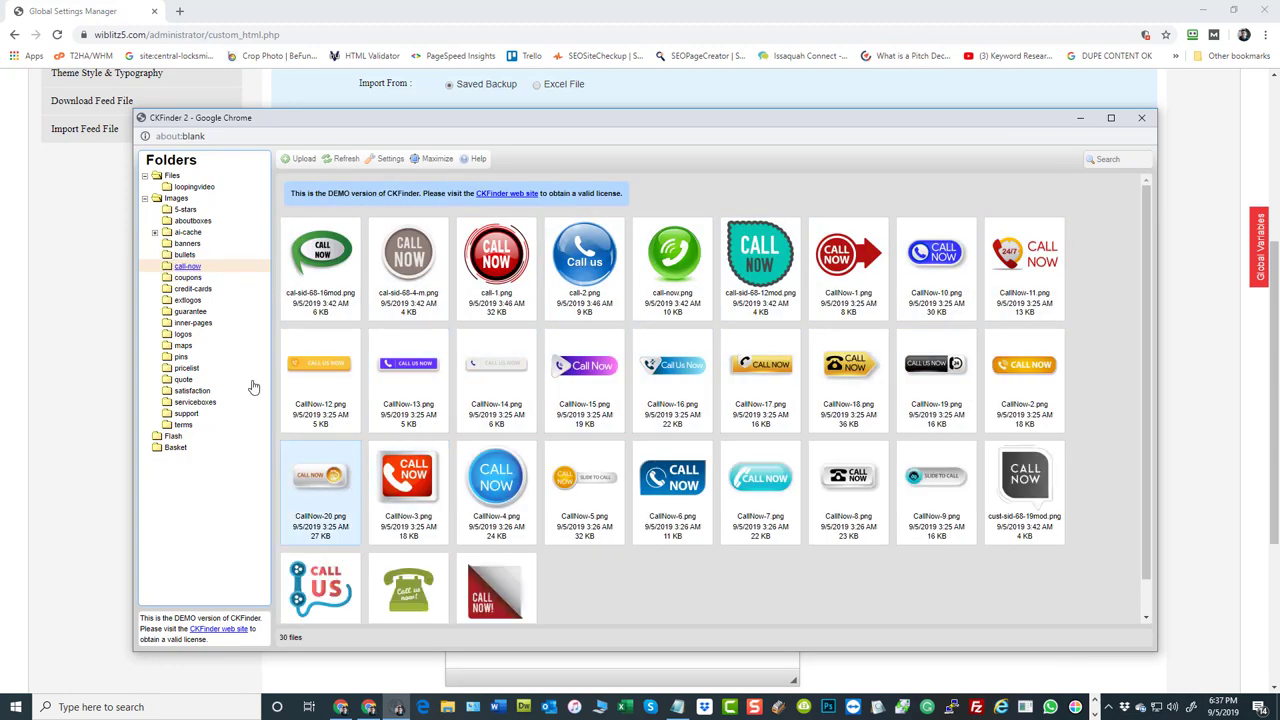
{"action": "left_click", "coordinate": [186, 289]}
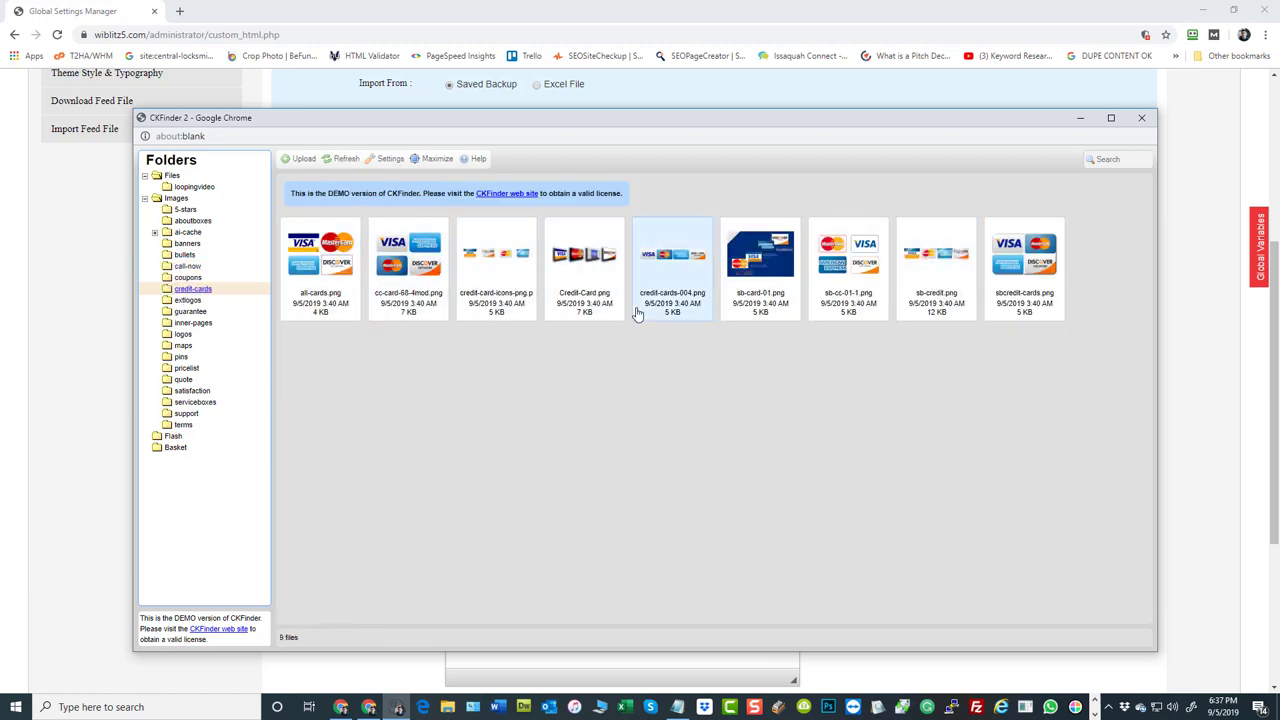
{"action": "left_click", "coordinate": [193, 312]}
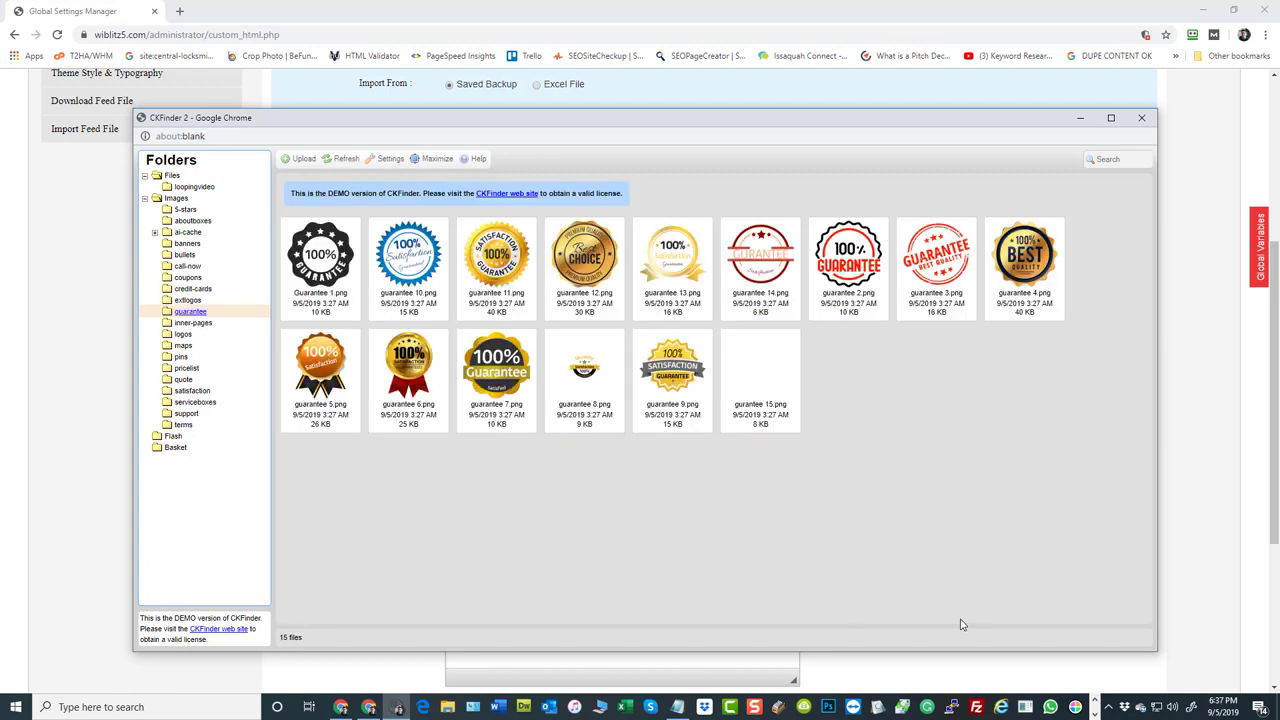
{"action": "left_click", "coordinate": [1141, 119]}
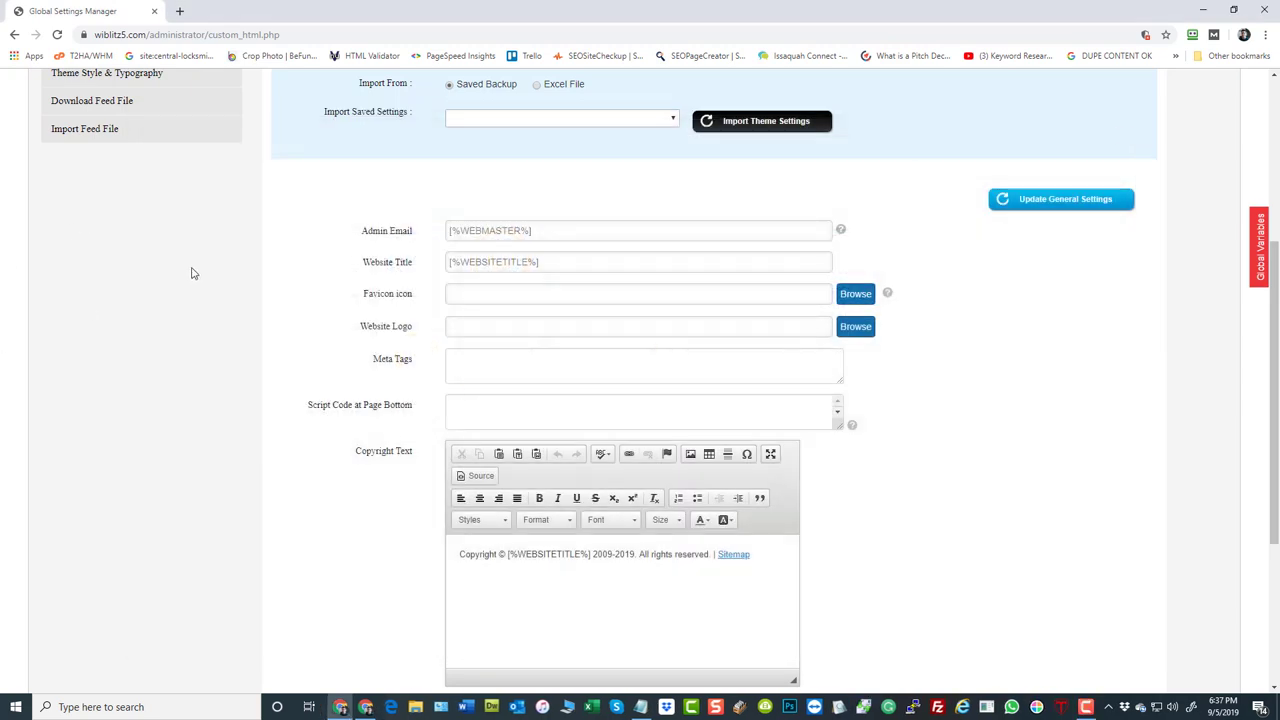
Examine the Favicon icon and Website Logo settings, view the live wiblitz5.com homepage in its own tab, and return to Global Settings.
{"action": "scroll", "coordinate": [192, 274], "scroll_direction": "down", "scroll_amount": 1}
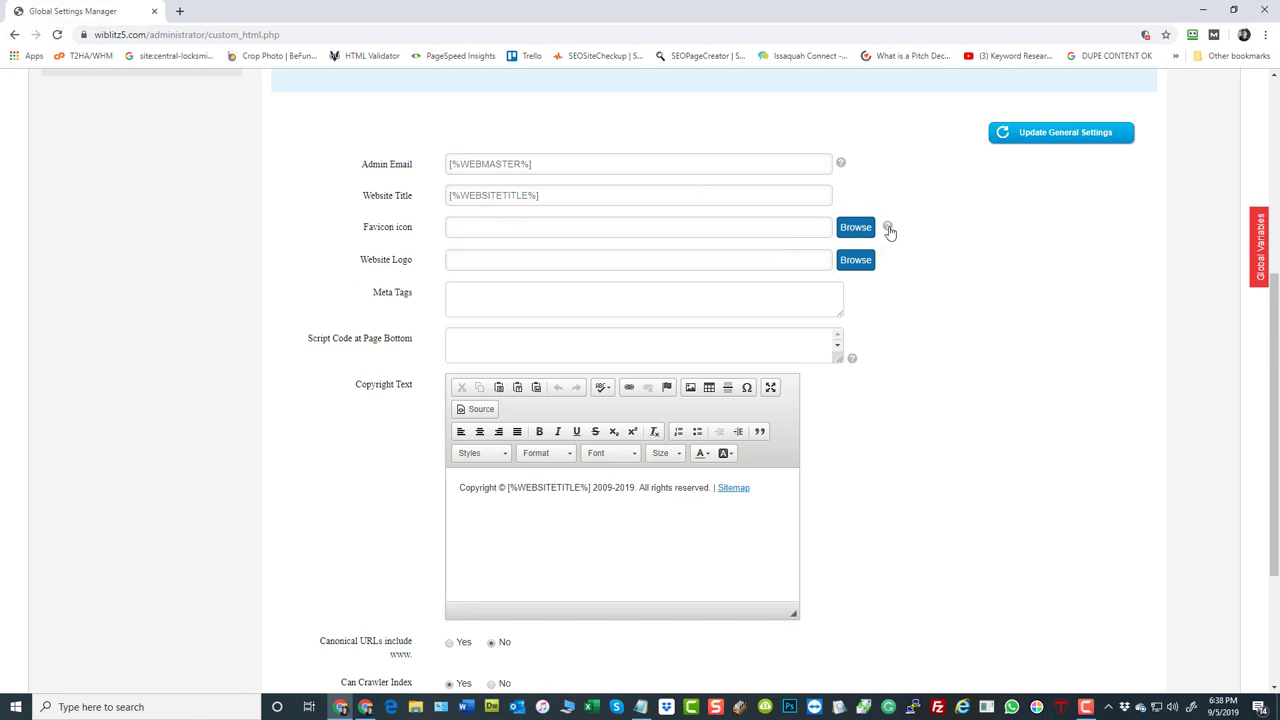
{"action": "mouse_move", "coordinate": [889, 231]}
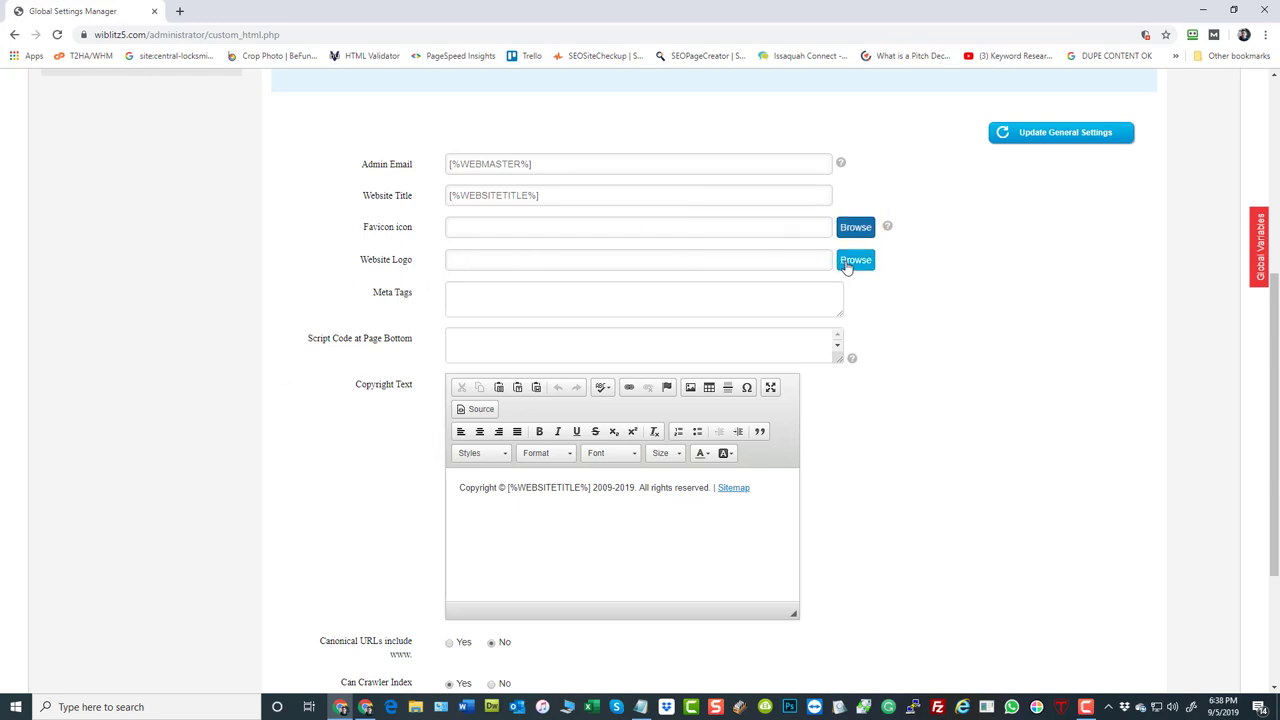
{"action": "scroll", "coordinate": [205, 285], "scroll_direction": "up", "scroll_amount": 4}
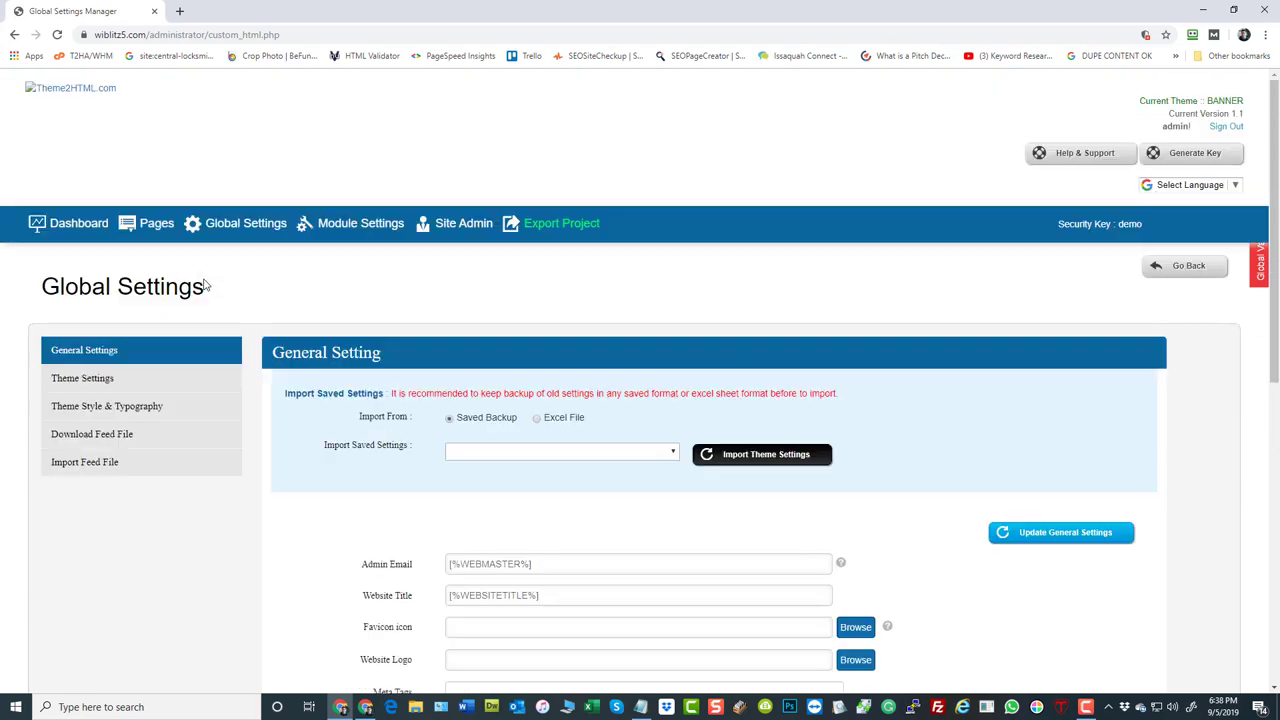
{"action": "left_click", "coordinate": [66, 94]}
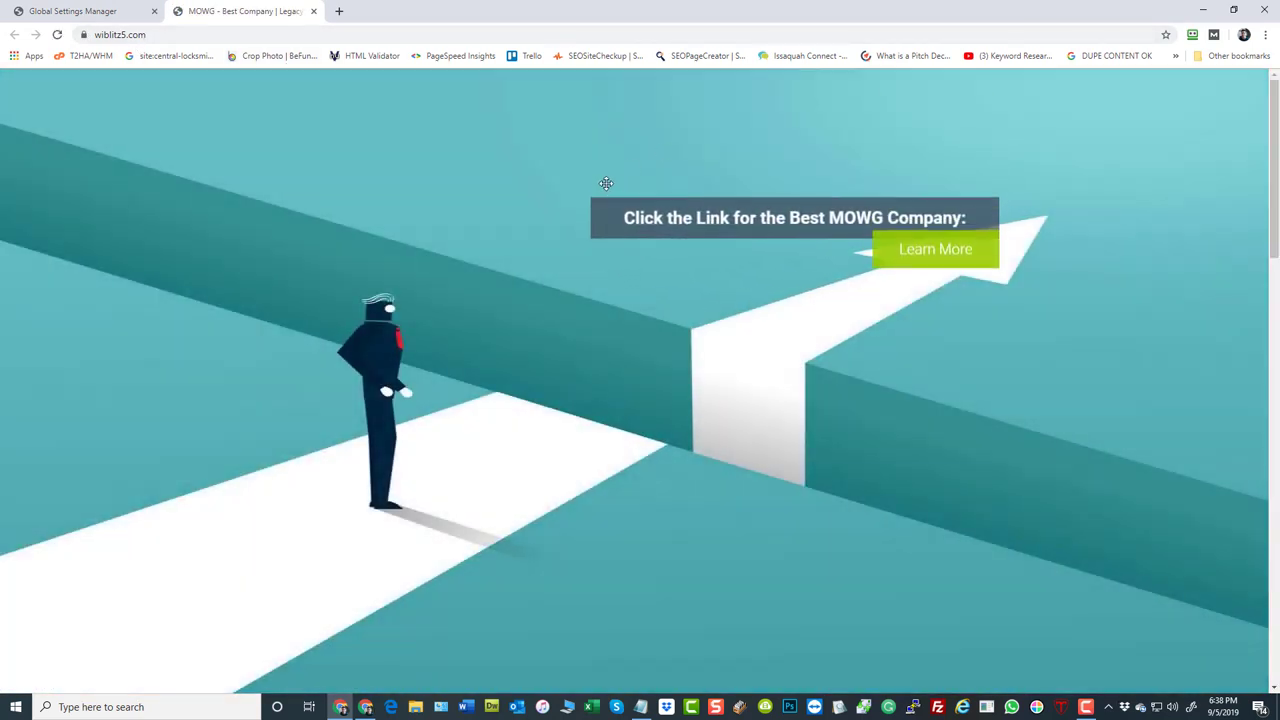
{"action": "scroll", "coordinate": [858, 316], "scroll_direction": "down", "scroll_amount": 10}
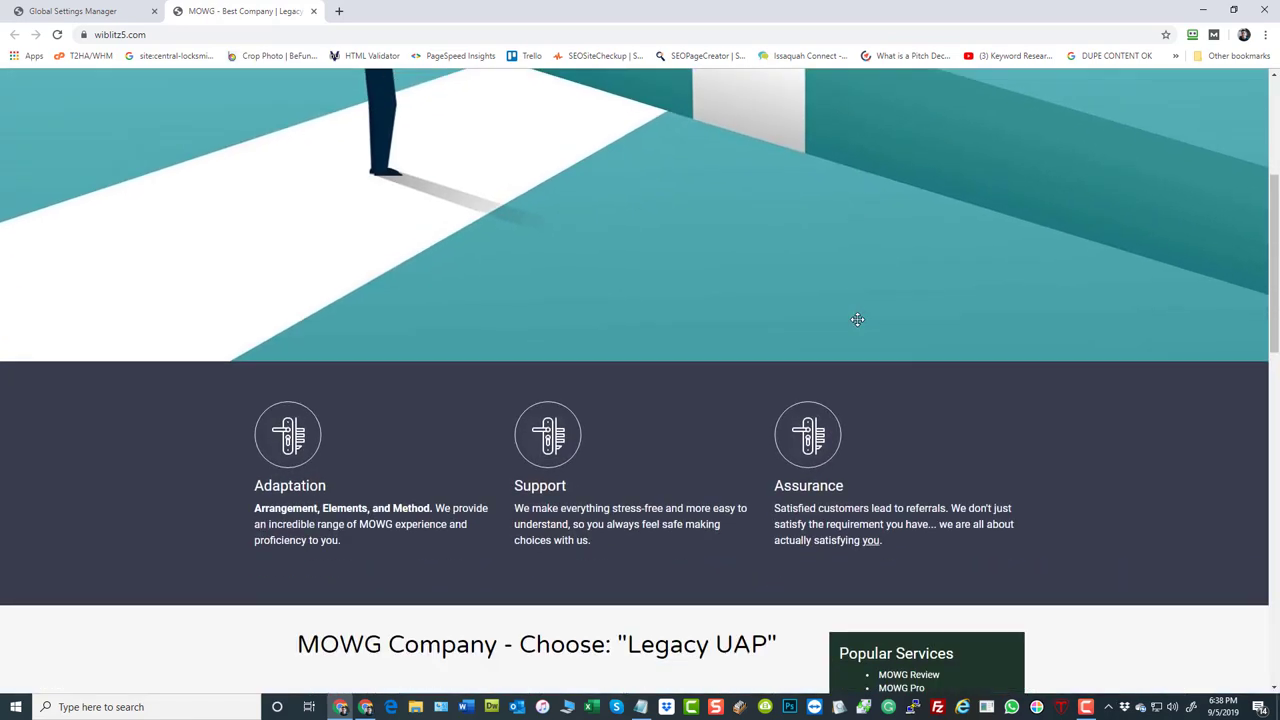
{"action": "scroll", "coordinate": [856, 318], "scroll_direction": "up", "scroll_amount": 10}
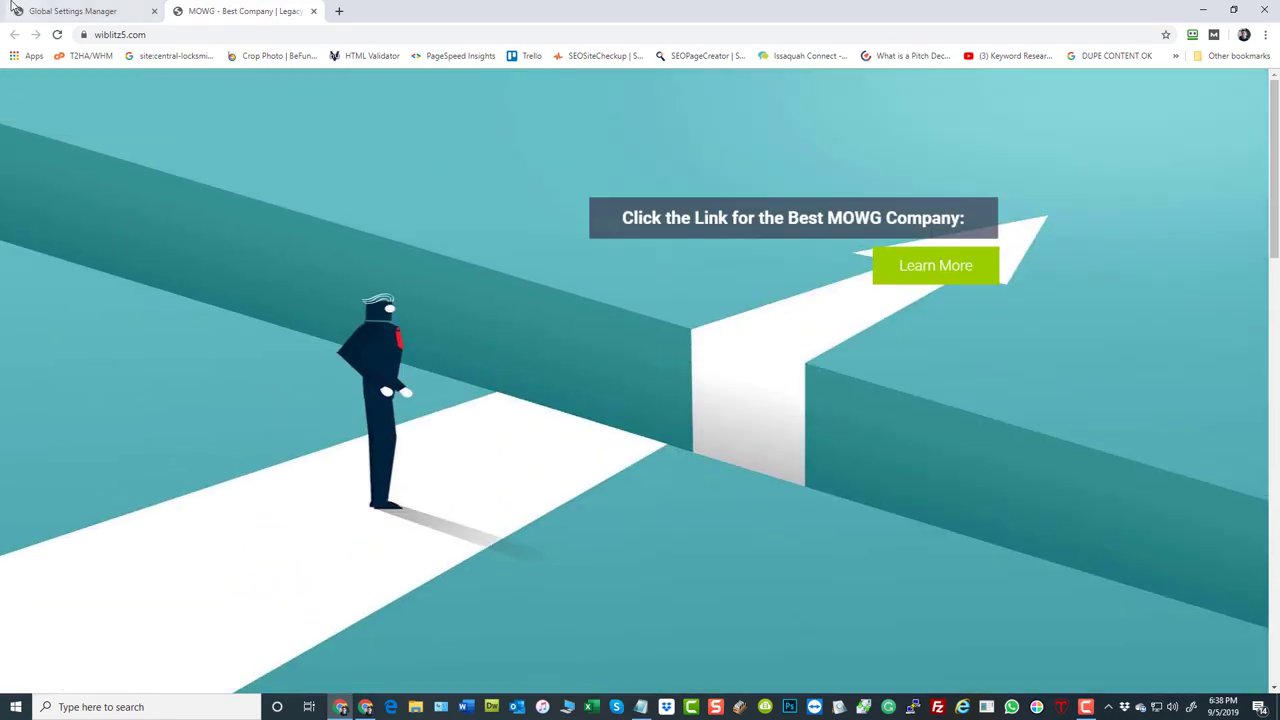
{"action": "left_click", "coordinate": [72, 11]}
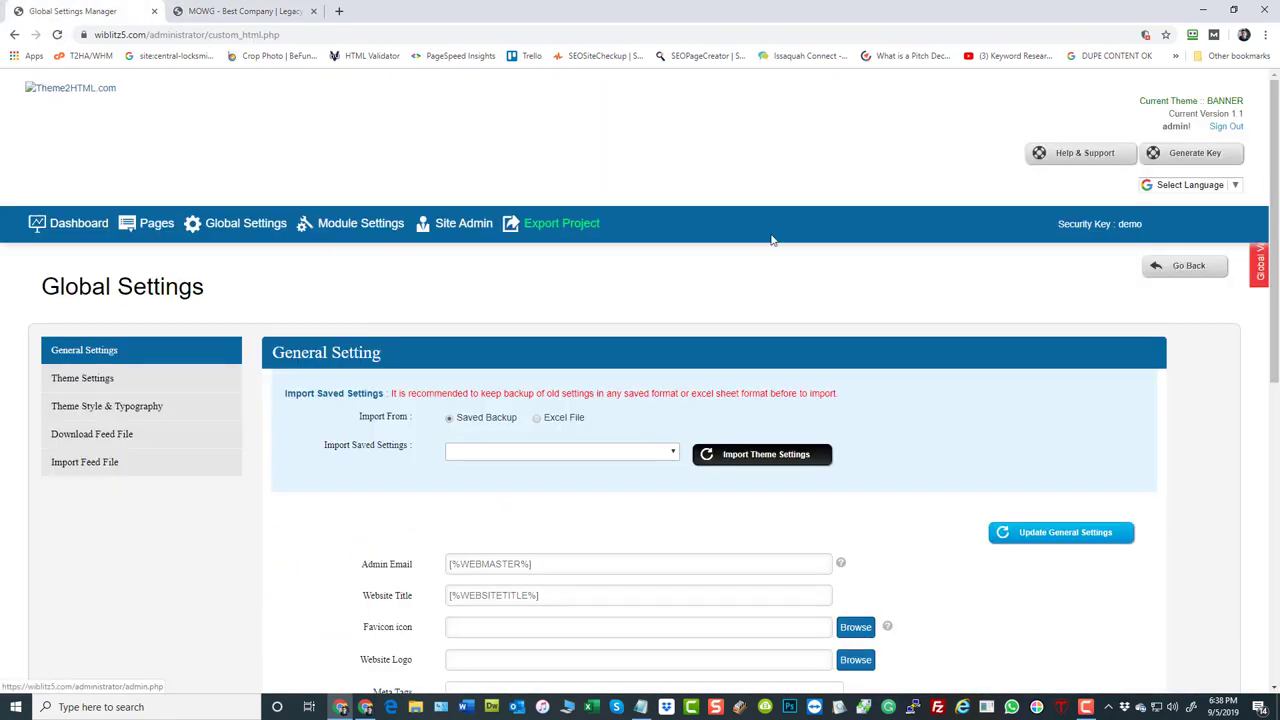
Examine the Meta Tags and Script Code at Page Bottom fields in the general settings.
{"action": "scroll", "coordinate": [860, 235], "scroll_direction": "down", "scroll_amount": 4}
{"action": "scroll", "coordinate": [905, 283], "scroll_direction": "down", "scroll_amount": 1}
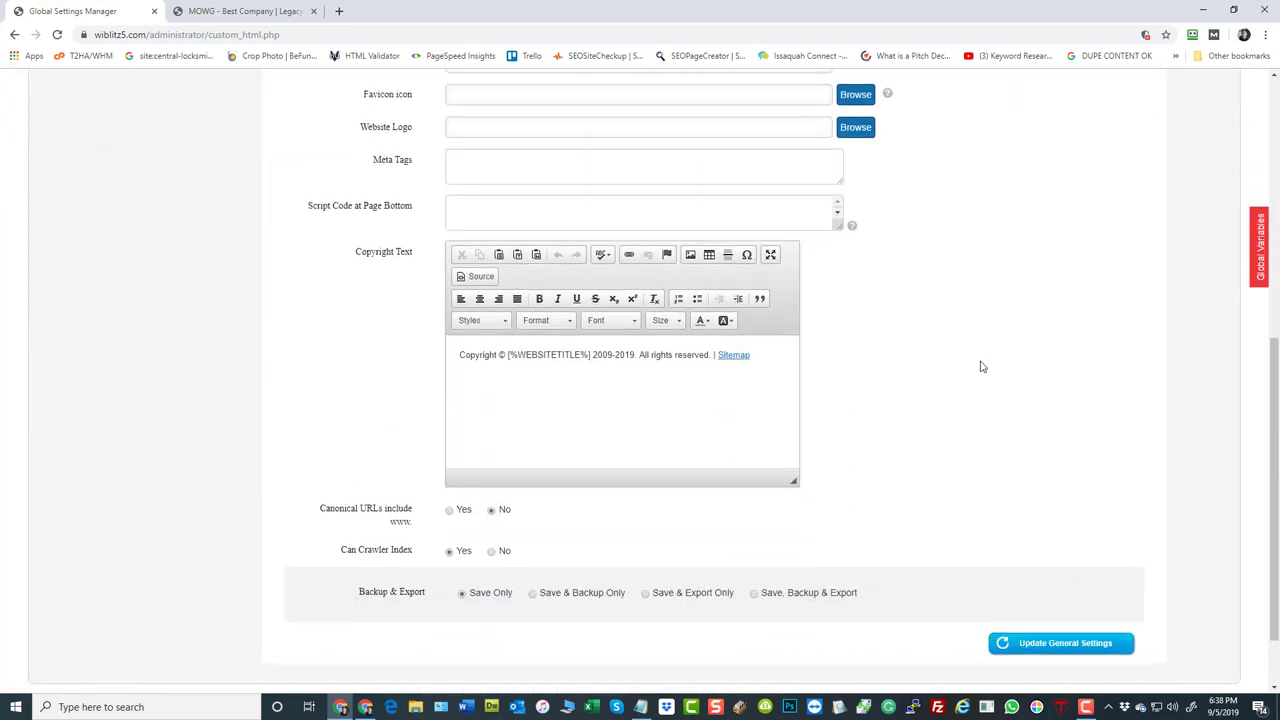
{"action": "scroll", "coordinate": [980, 363], "scroll_direction": "up", "scroll_amount": 1}
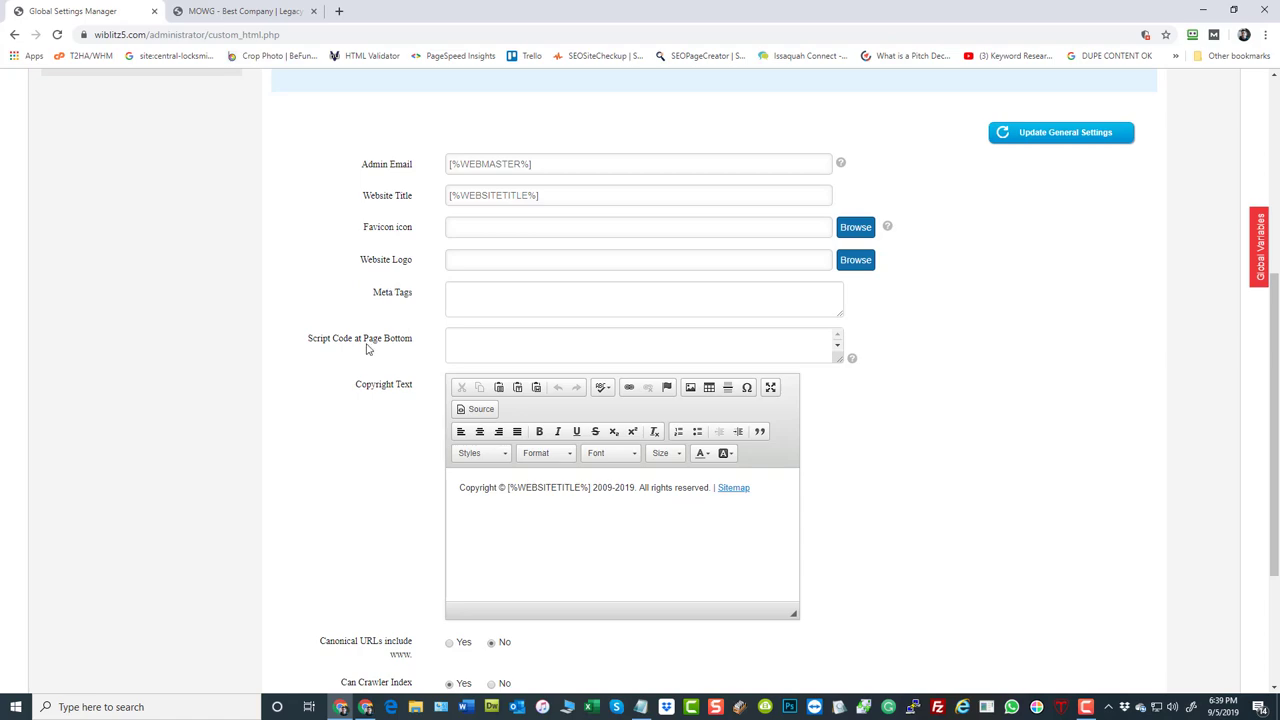
{"action": "scroll", "coordinate": [366, 350], "scroll_direction": "up", "scroll_amount": 5}
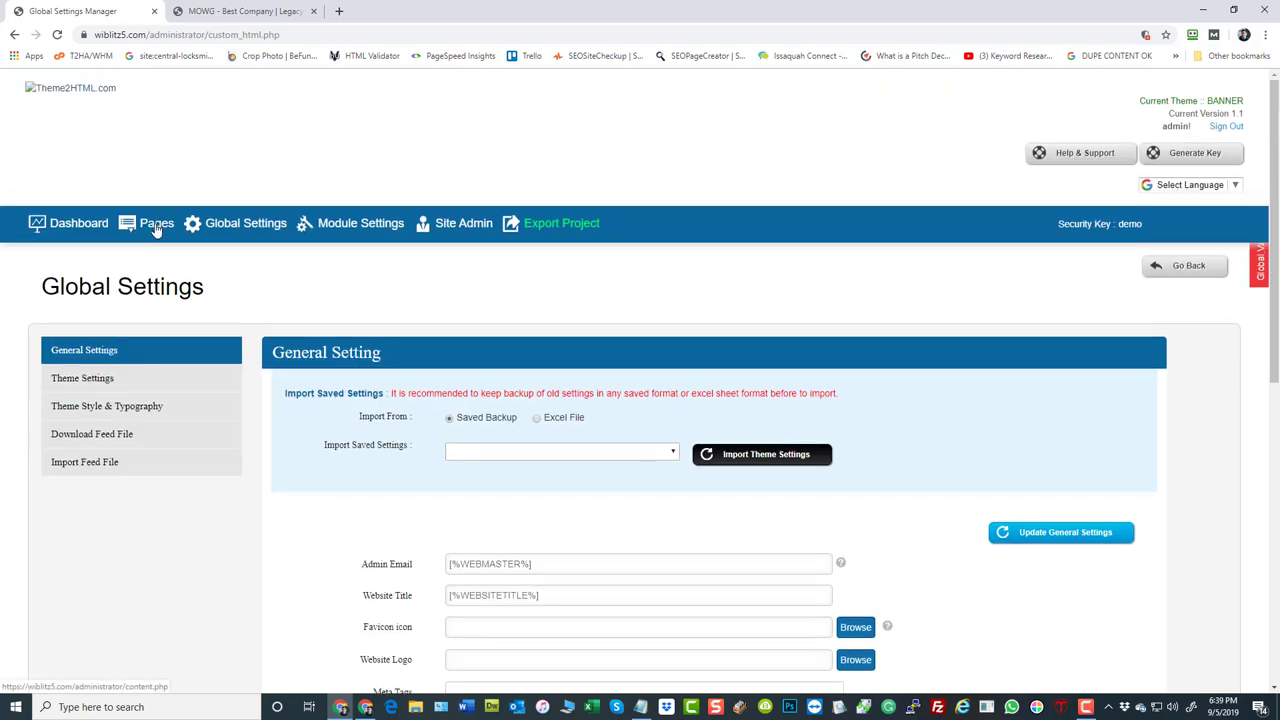
{"action": "scroll", "coordinate": [186, 323], "scroll_direction": "down", "scroll_amount": 3}
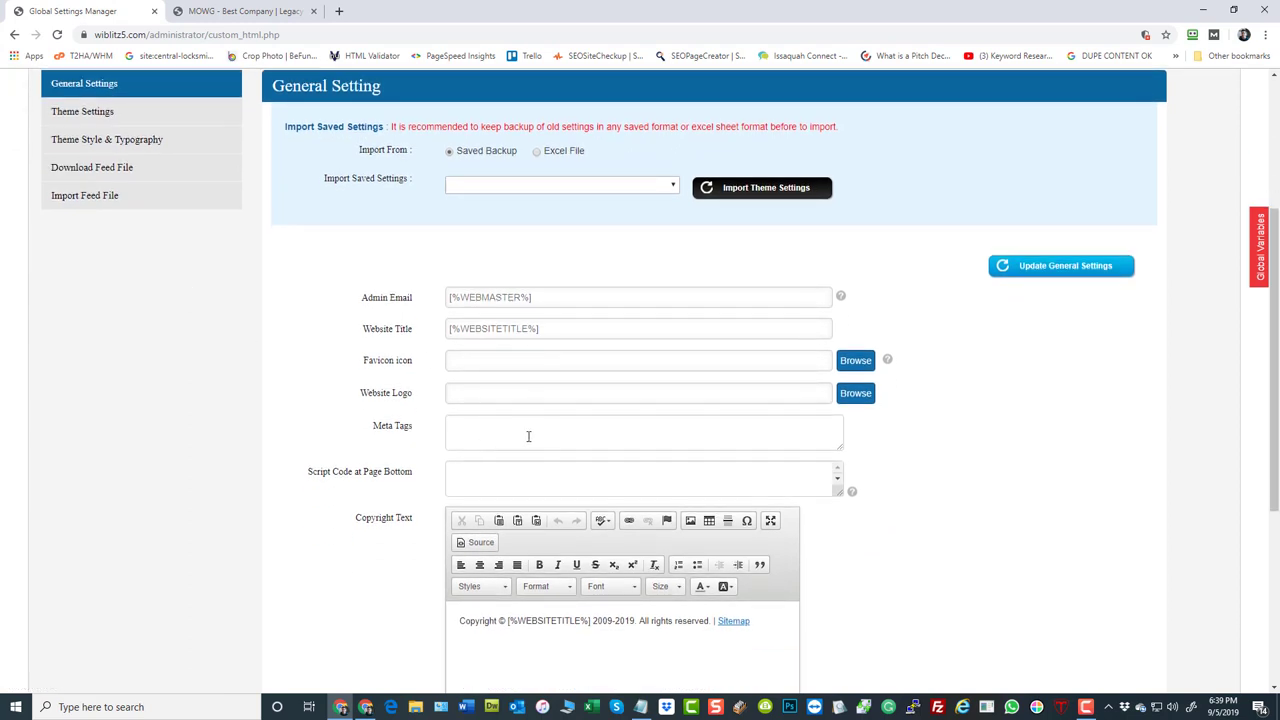
{"action": "scroll", "coordinate": [210, 386], "scroll_direction": "down", "scroll_amount": 1}
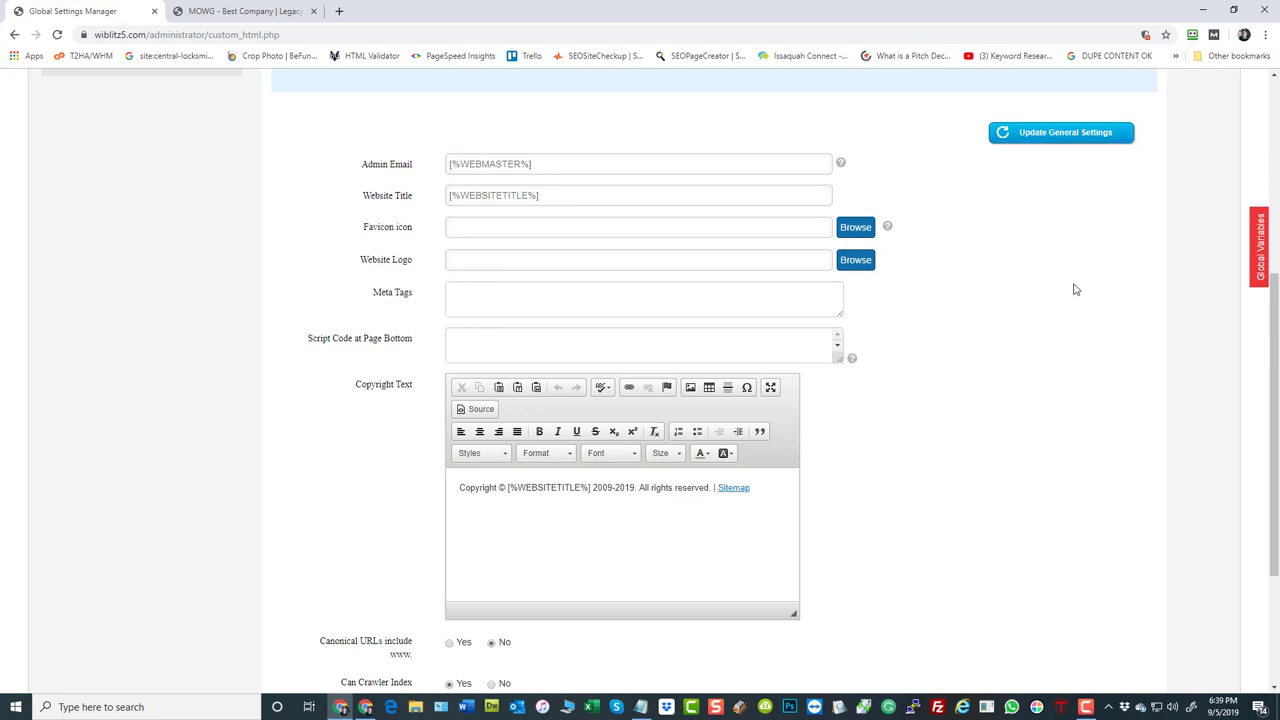
Examine the [%WEBSITETITLE%] variable and the year range in the Copyright Text.
{"action": "scroll", "coordinate": [1071, 288], "scroll_direction": "down", "scroll_amount": 3}
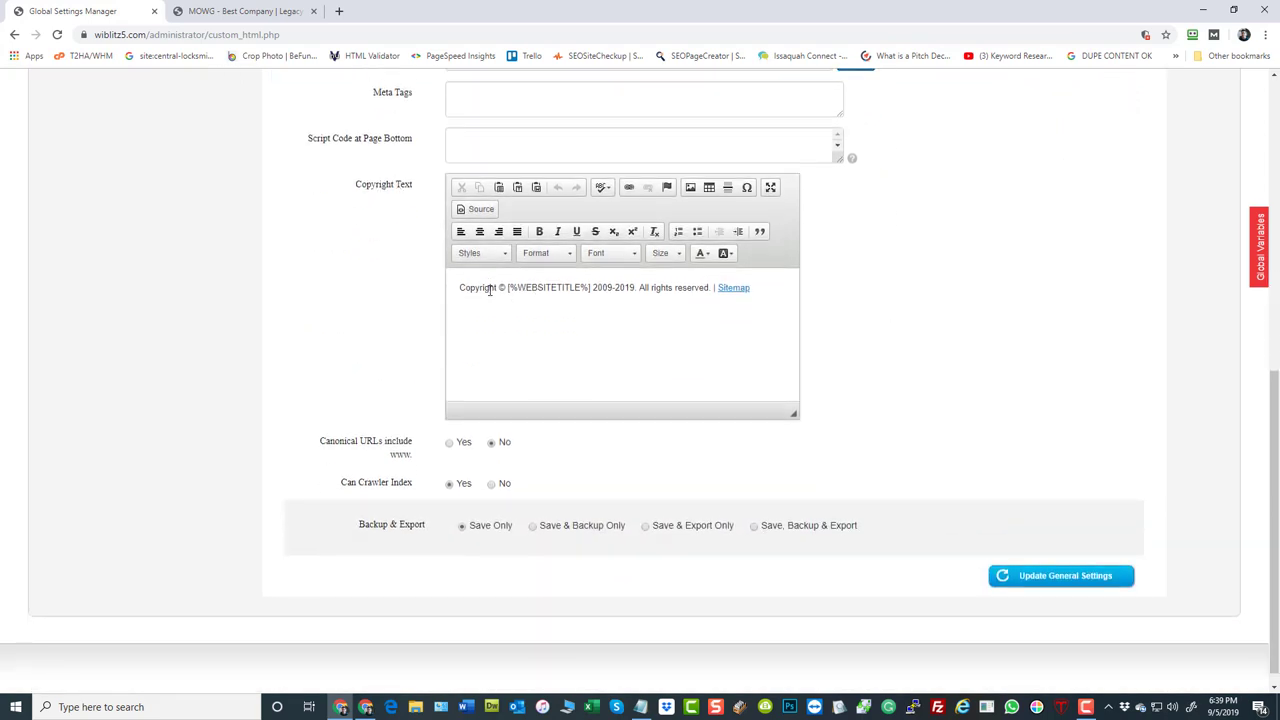
{"action": "left_click_drag", "start_coordinate": [509, 288], "coordinate": [588, 287]}
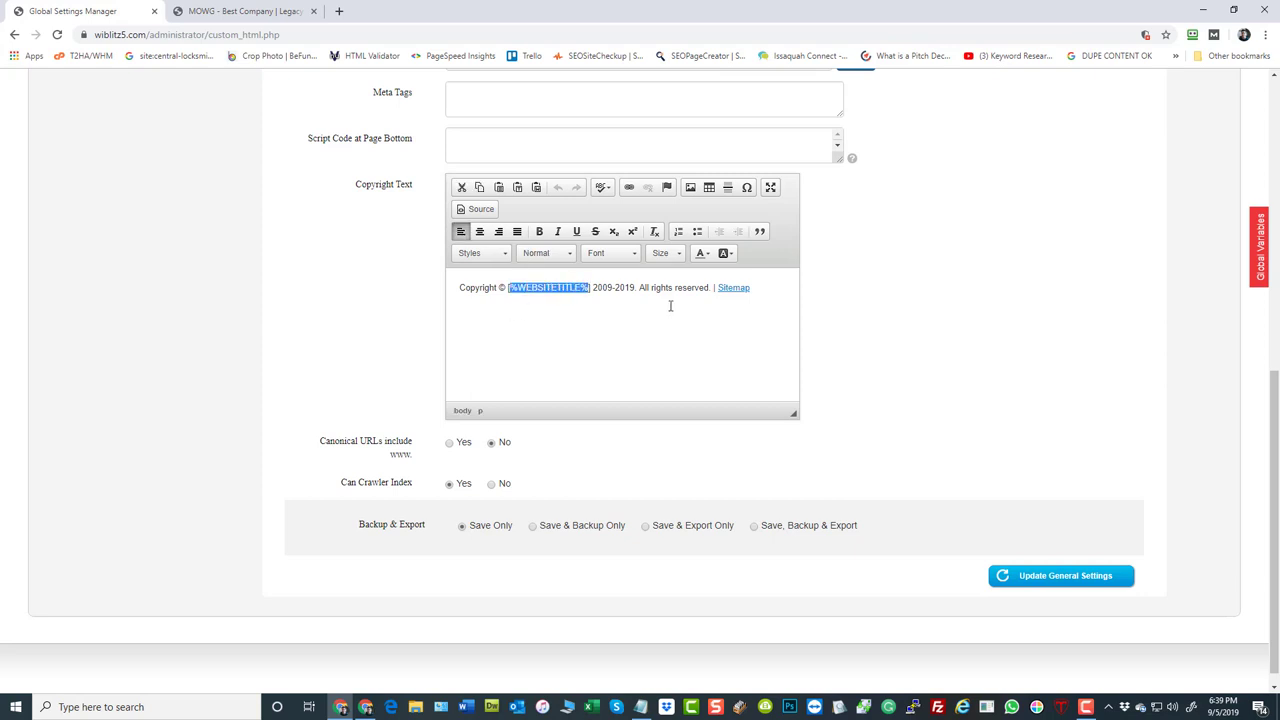
{"action": "left_click", "coordinate": [621, 288]}
Show the Copyright Text's HTML source and copy all of it into a new Notepad document.
{"action": "left_click", "coordinate": [481, 211]}
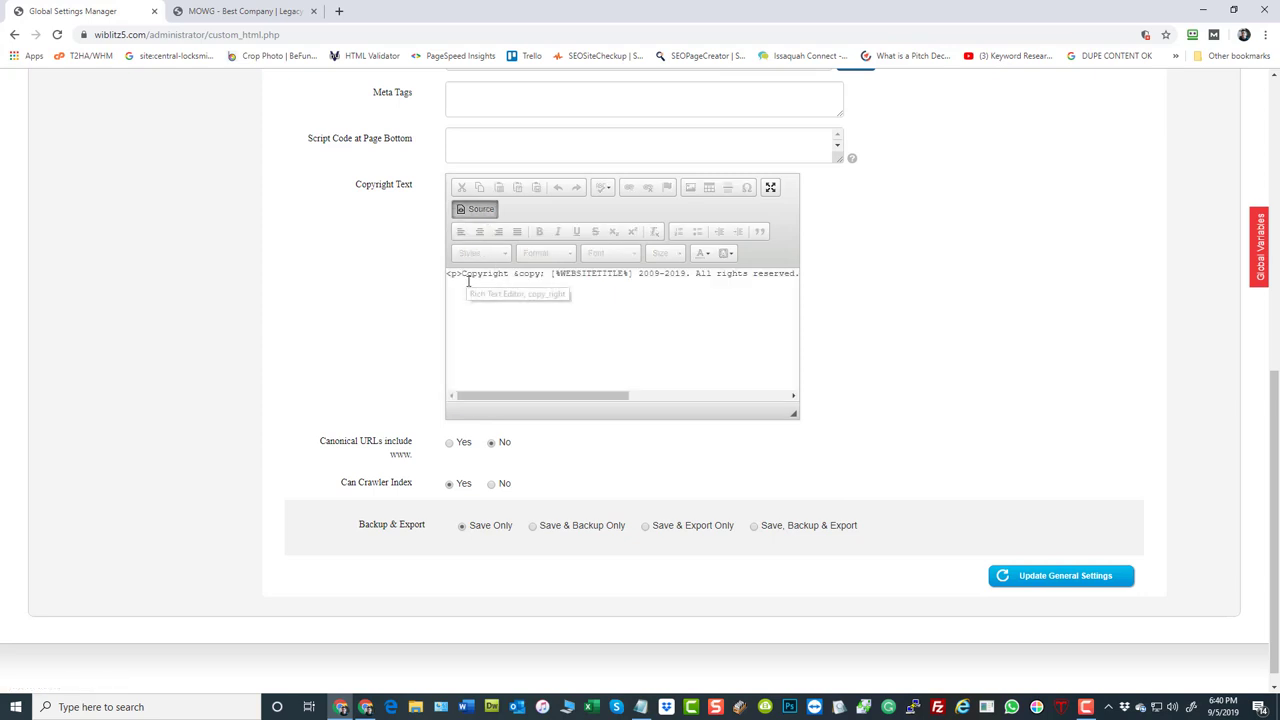
{"action": "left_click_drag", "start_coordinate": [541, 398], "coordinate": [509, 397]}
{"action": "key", "text": "ctrl+a"}
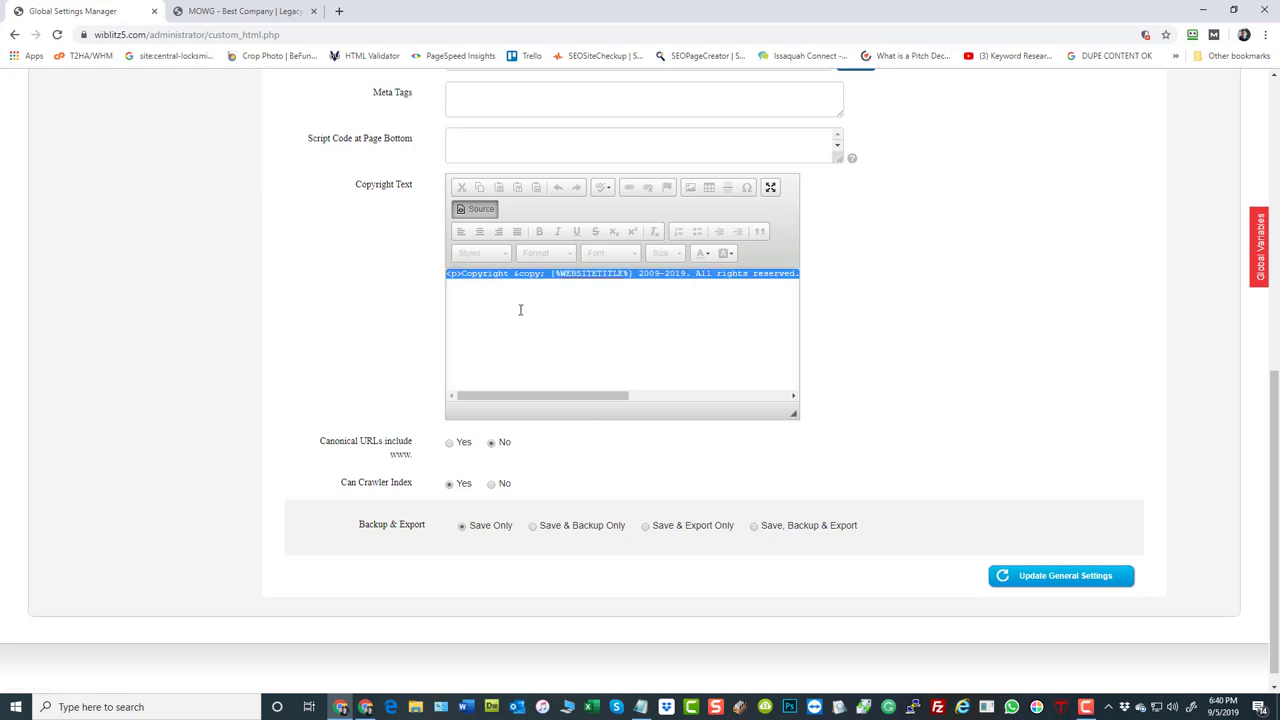
{"action": "left_click", "coordinate": [641, 706]}
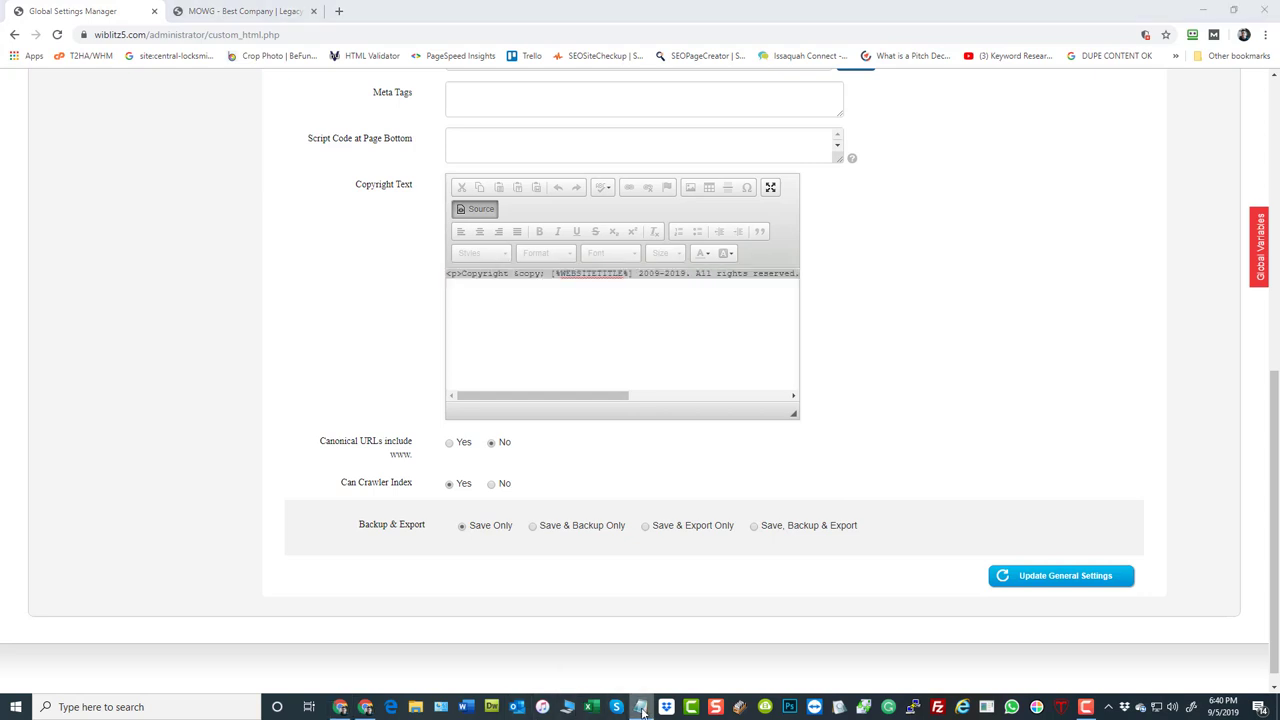
{"action": "right_click", "coordinate": [641, 706]}
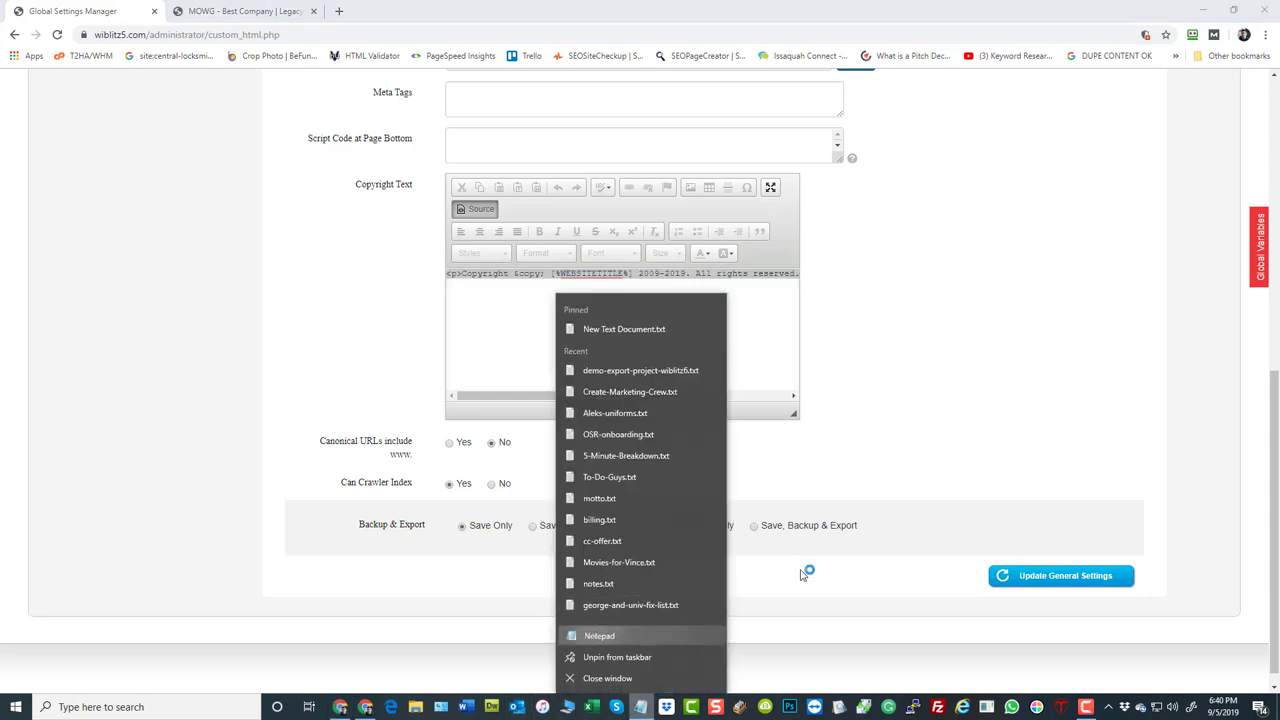
{"action": "left_click", "coordinate": [590, 633]}
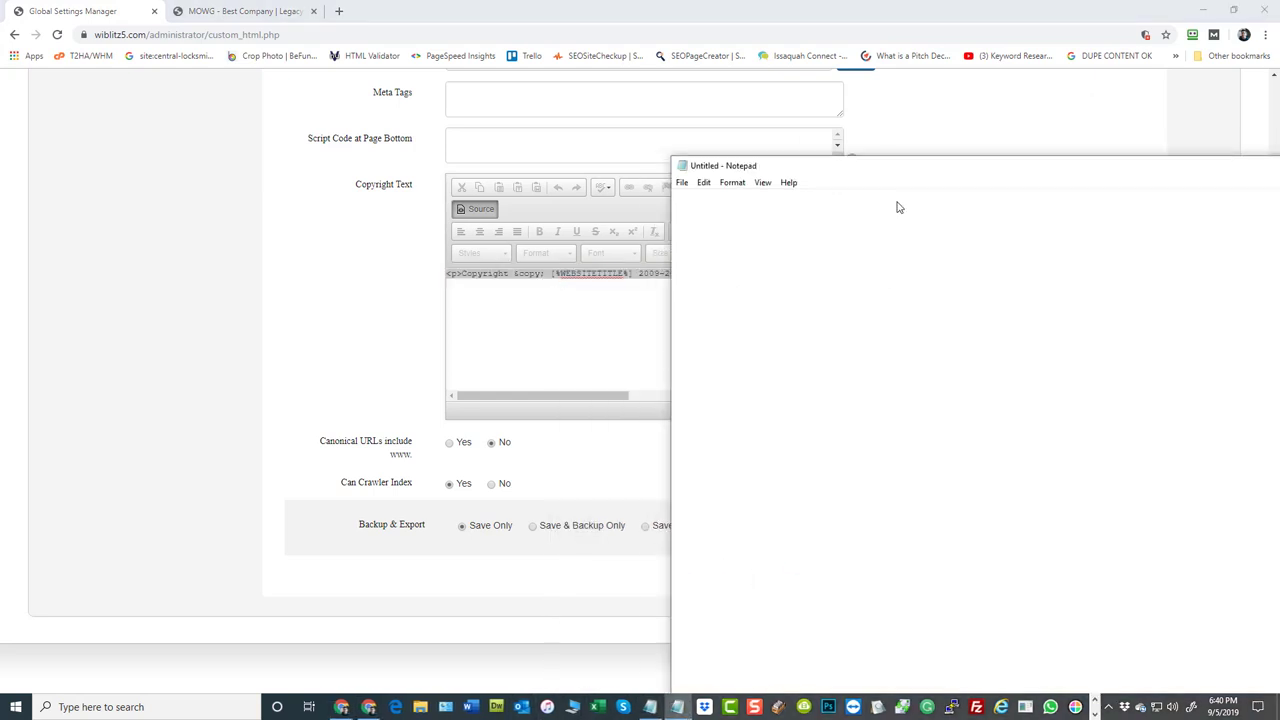
{"action": "key", "text": "alt+Tab"}
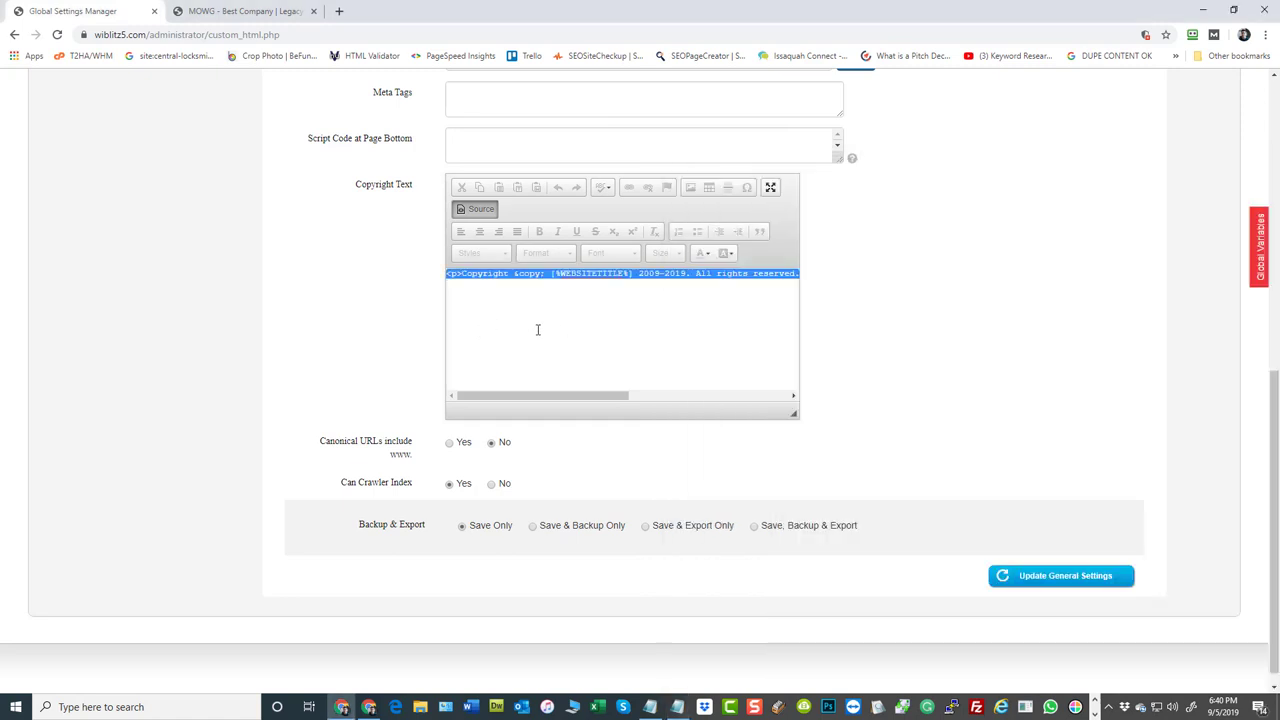
{"action": "key", "text": "alt+Tab"}
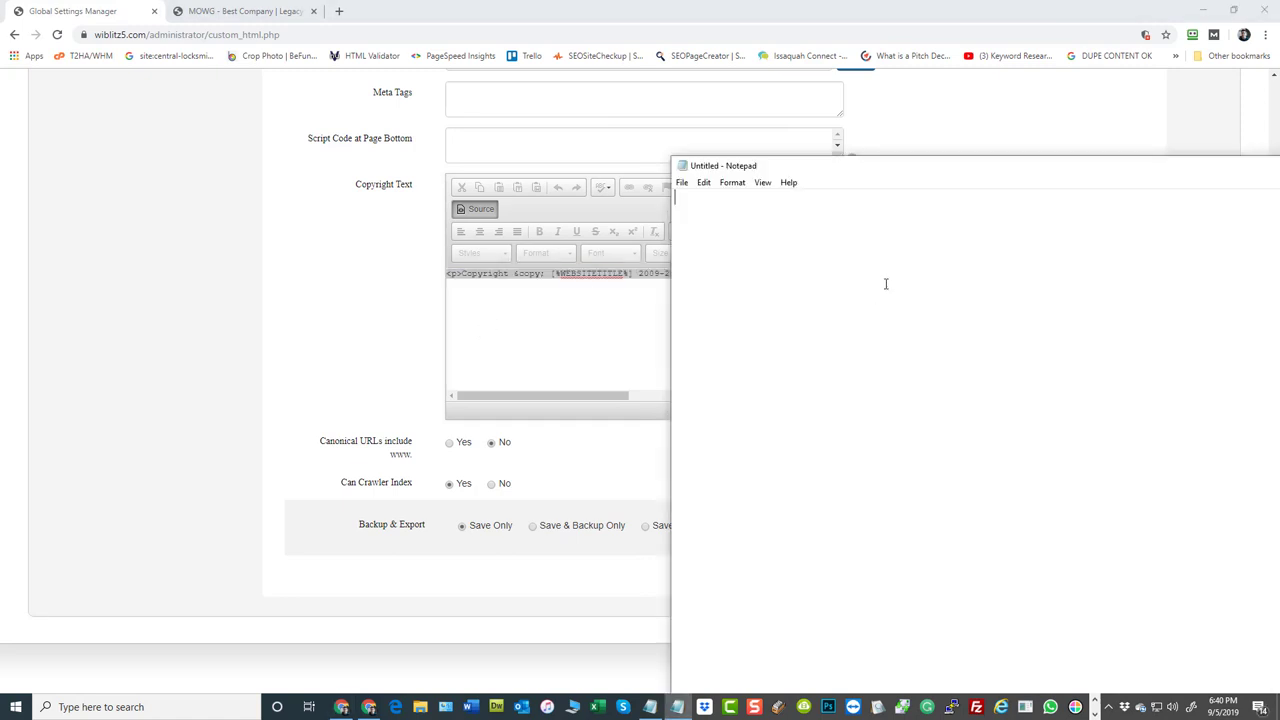
{"action": "type", "text": "<p>Copyright &copy; [%WEBSITETITLE%] 2009-2019. All rights reserved. |&nbsp;<a href=\"/sitemap.html\" target=\"_blank\">Sitemap</a></p>"}
Reposition the Notepad window to show the full copyright code and examine the Sitemap link's /sitemap.html address.
{"action": "left_click_drag", "start_coordinate": [913, 166], "coordinate": [241, 160]}
{"action": "left_click_drag", "start_coordinate": [534, 157], "coordinate": [685, 140]}
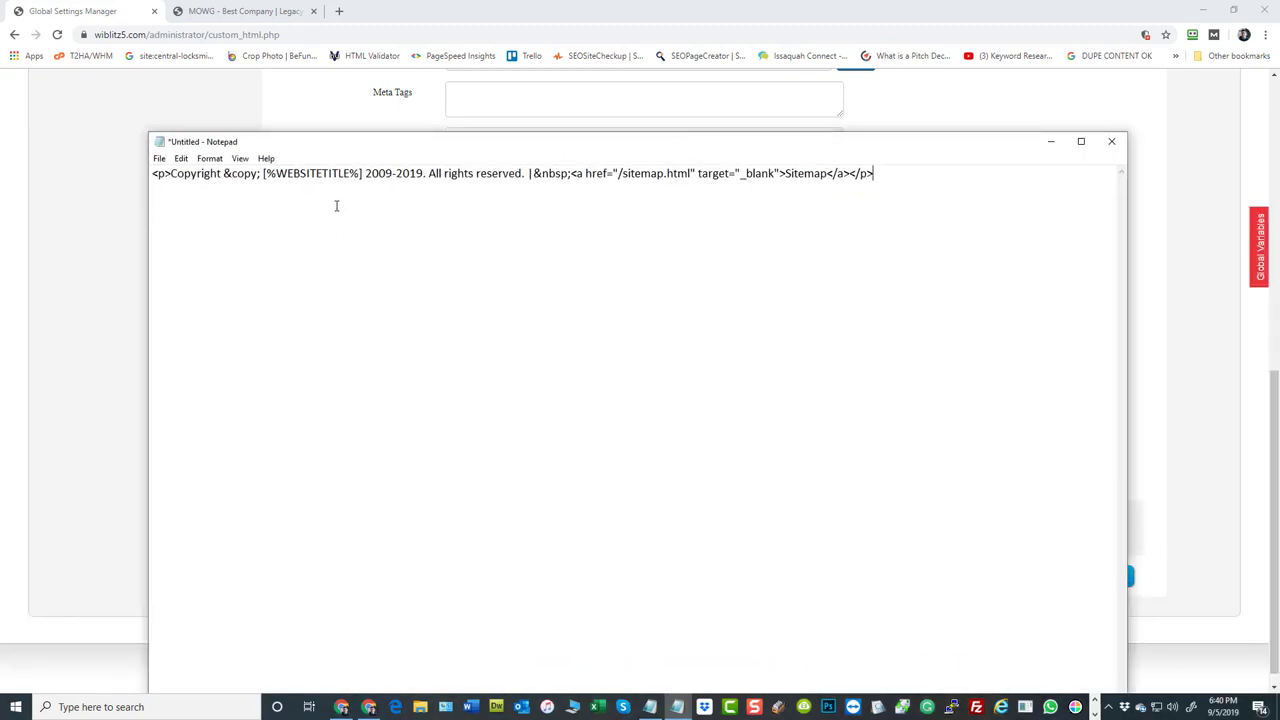
{"action": "left_click_drag", "start_coordinate": [618, 174], "coordinate": [690, 174]}
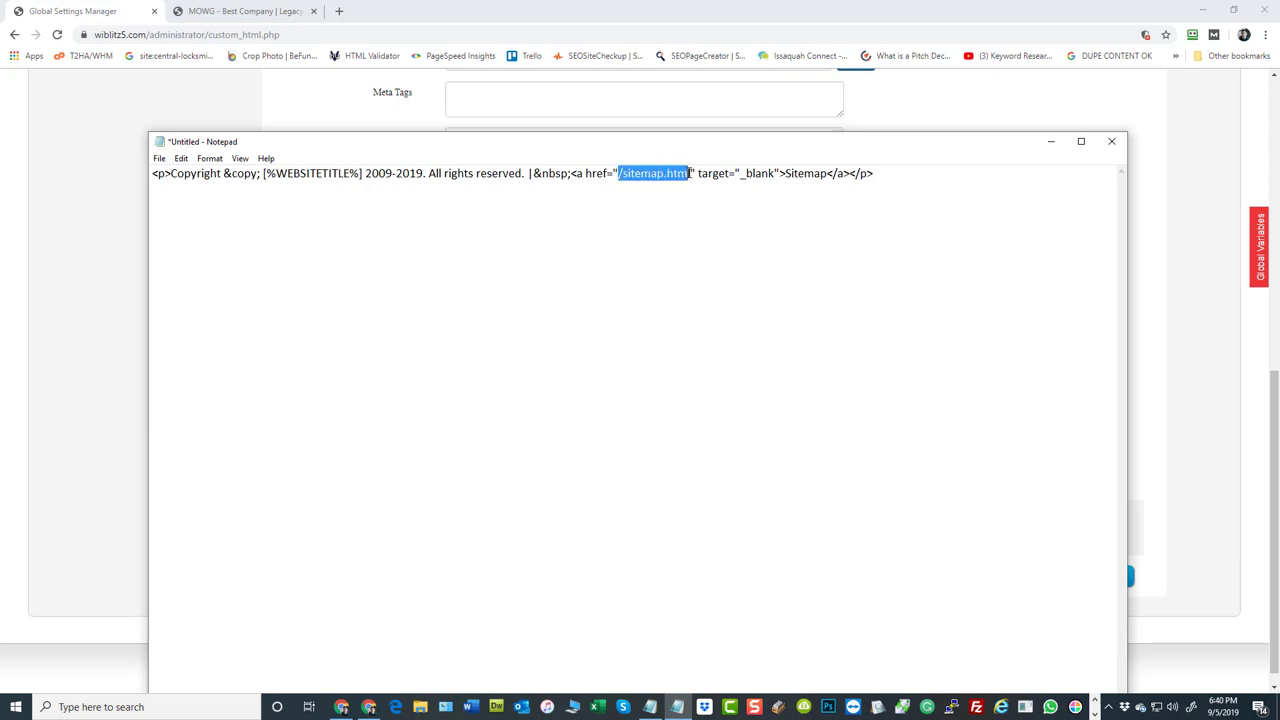
{"action": "left_click", "coordinate": [634, 218]}
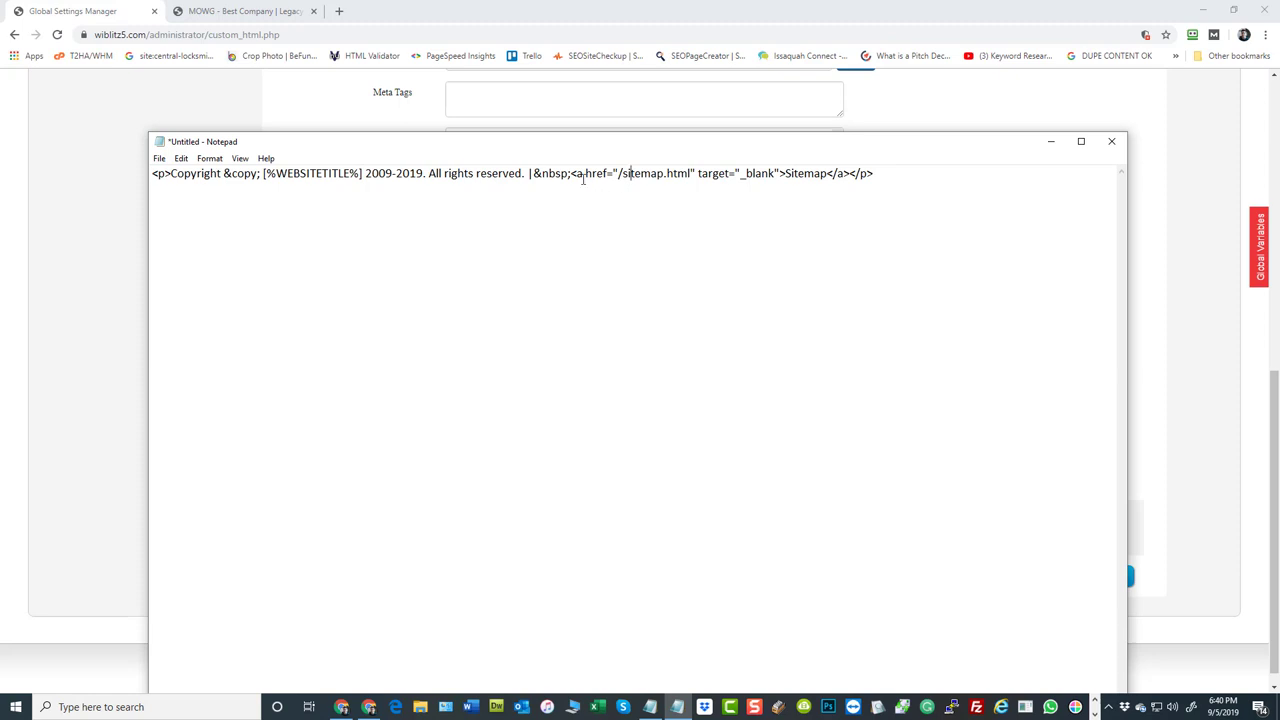
Replace the &nbsp; before the Sitemap link with a plain space in Notepad and copy the whole copyright code.
{"action": "key", "text": "shift+Left"}
{"action": "key", "text": "shift+Left"}
{"action": "key", "text": "shift+Left"}
{"action": "key", "text": "shift+Left"}
{"action": "key", "text": "shift+Left"}
{"action": "key", "text": "shift+Left"}
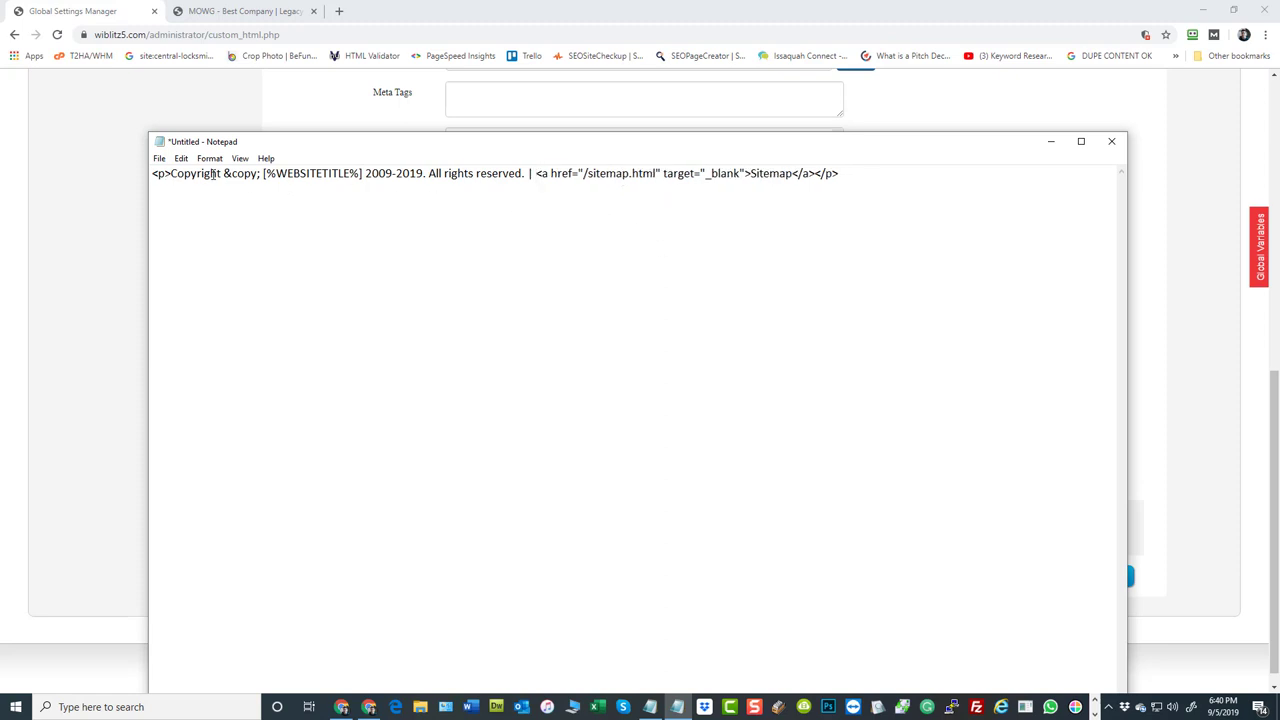
{"action": "left_click_drag", "start_coordinate": [874, 174], "coordinate": [150, 173]}
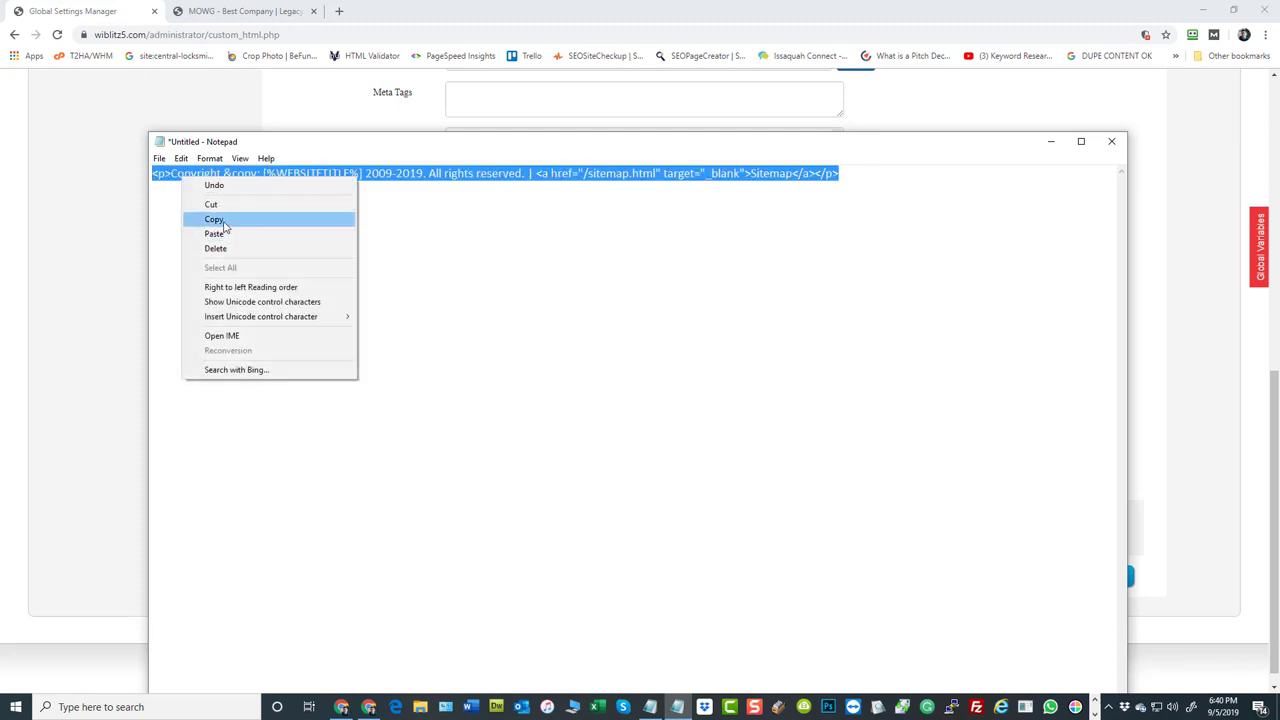
{"action": "left_click", "coordinate": [214, 219]}
Replace the Copyright Text's HTML source with the copied code, check its end and return to the formatted view.
{"action": "left_click_drag", "start_coordinate": [318, 136], "coordinate": [1275, 300]}
{"action": "left_click", "coordinate": [588, 294]}
{"action": "key", "text": "ctrl+a"}
{"action": "key", "text": "ctrl+v"}
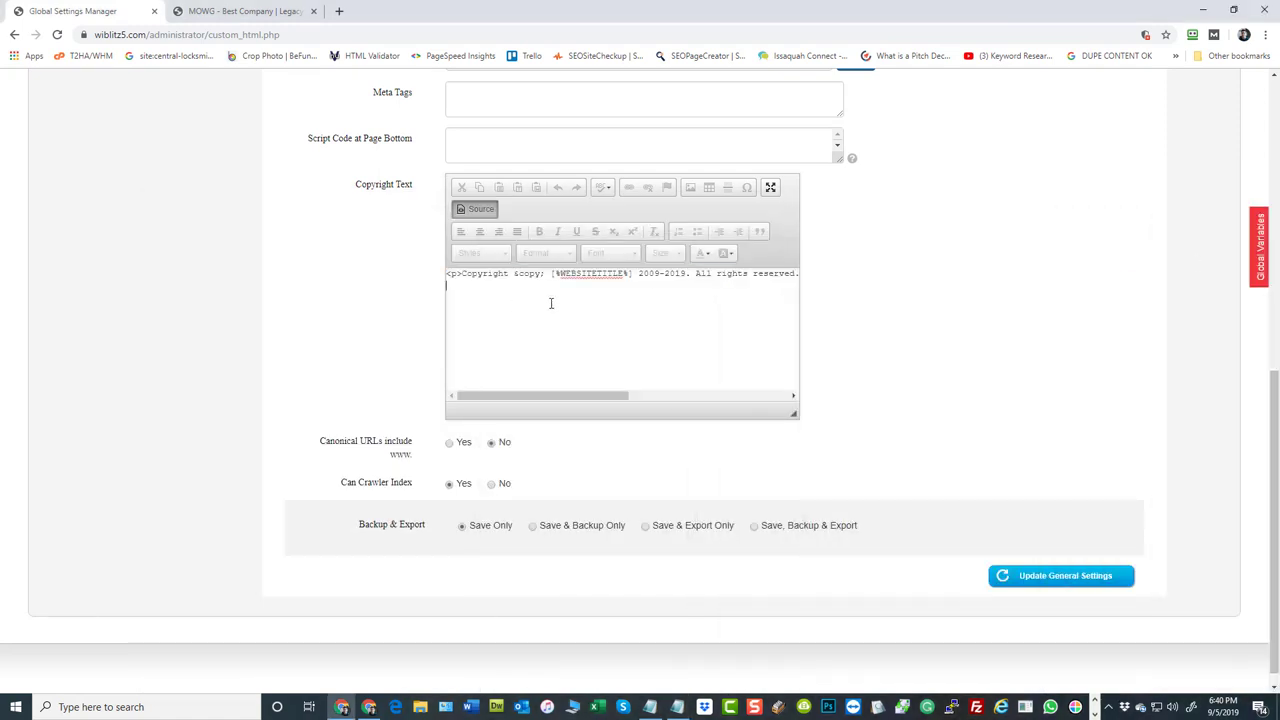
{"action": "key", "text": "ctrl+a"}
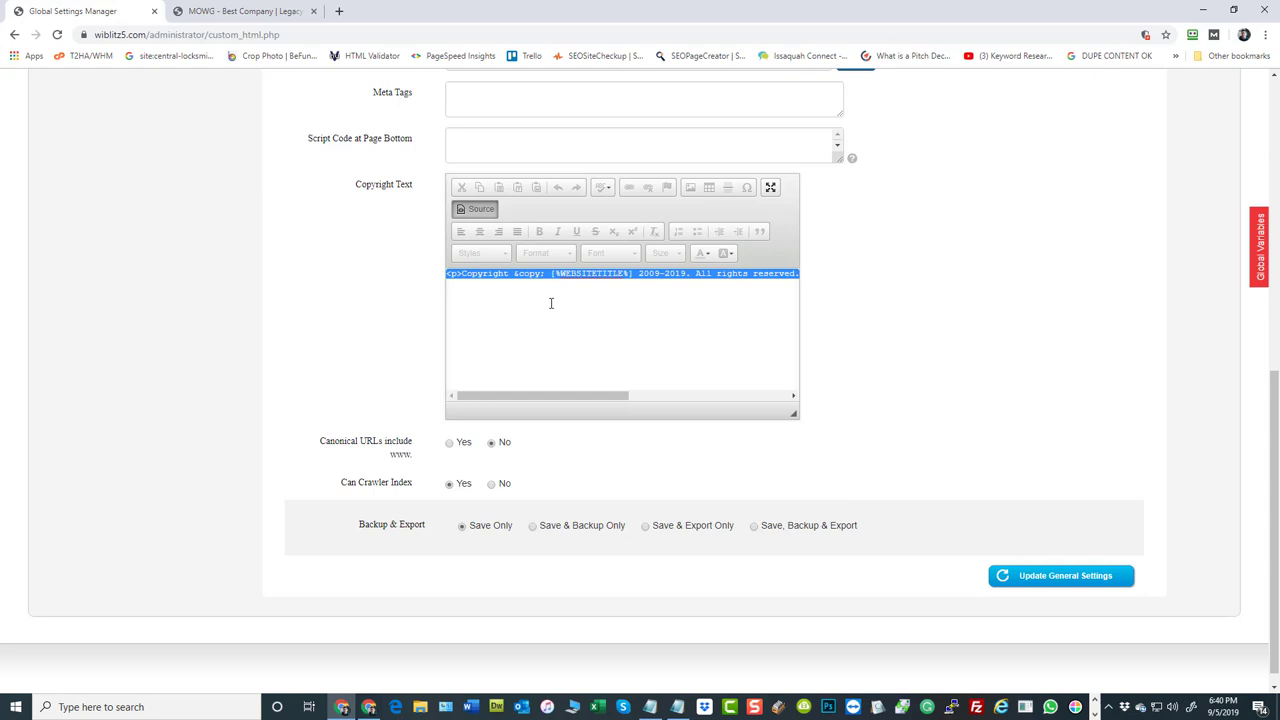
{"action": "key", "text": "End"}
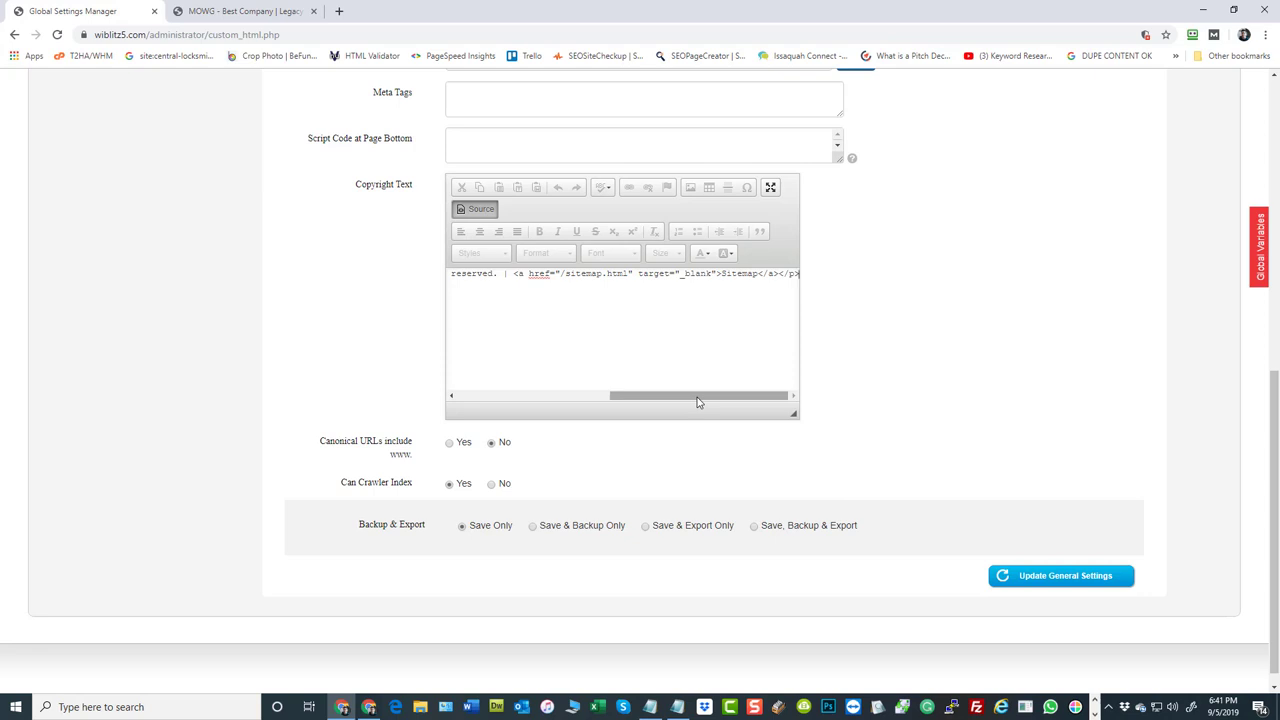
{"action": "key", "text": "Return"}
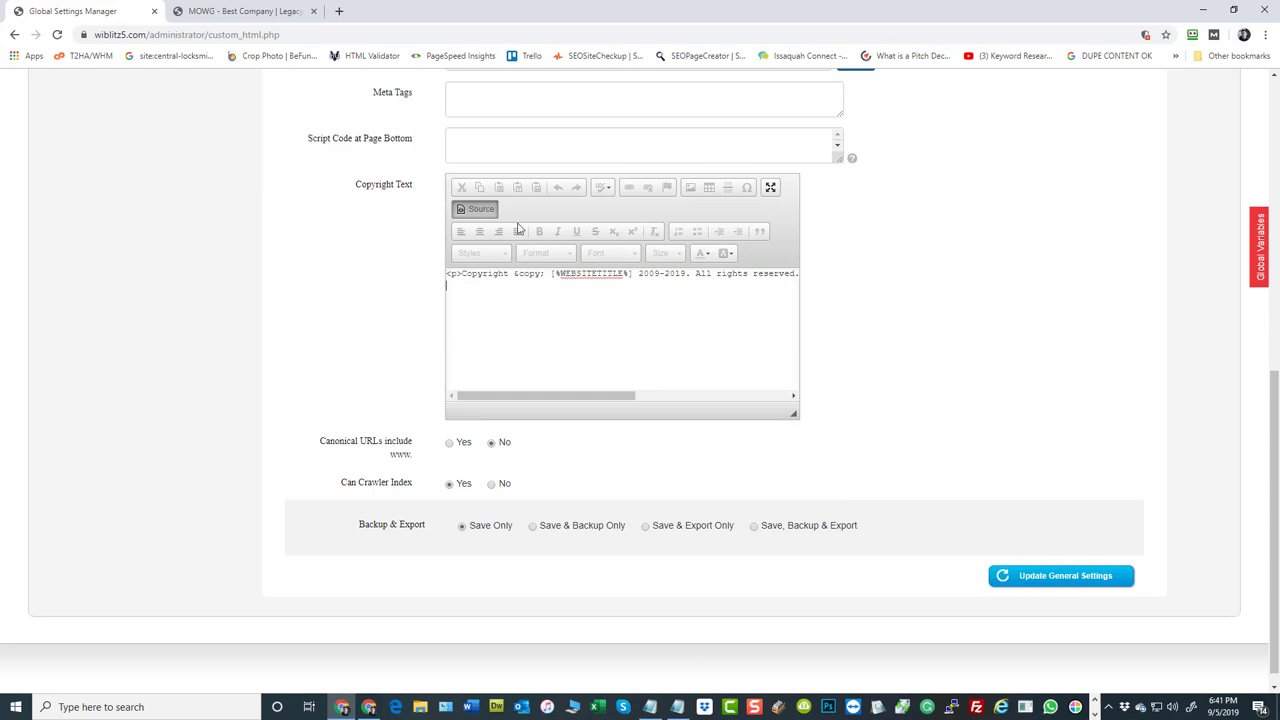
{"action": "left_click", "coordinate": [467, 212]}
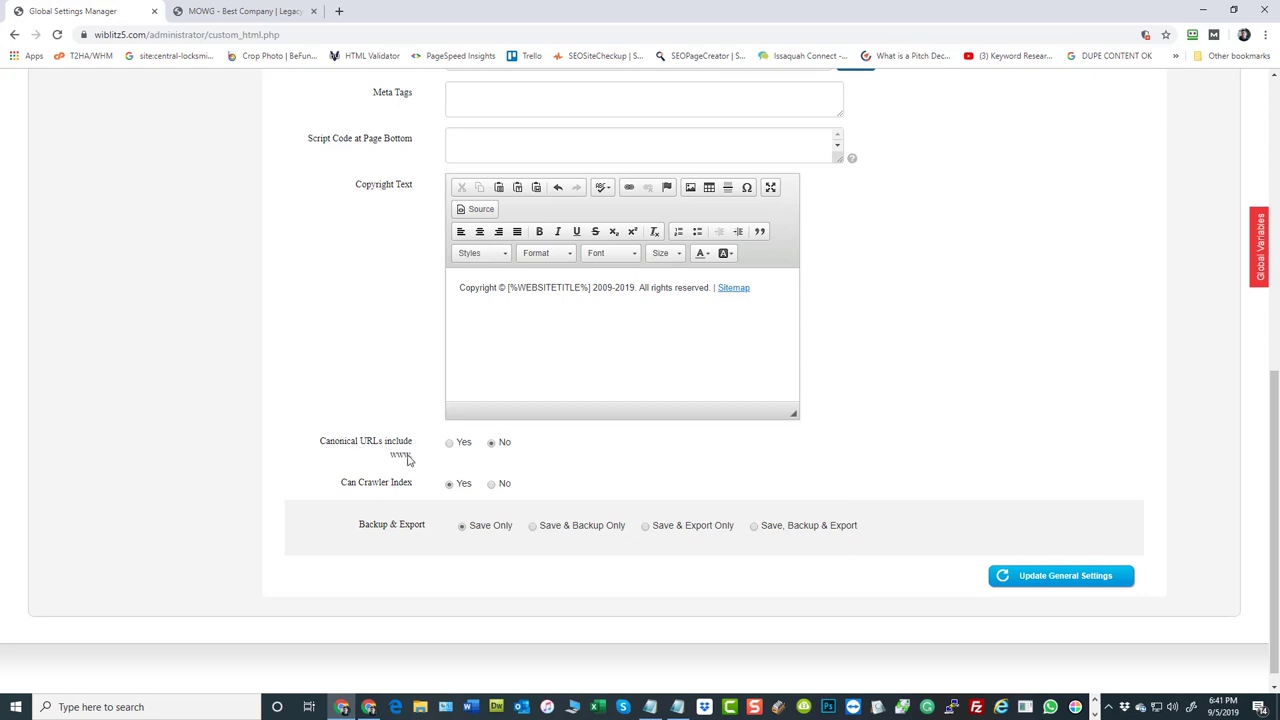
{"action": "left_click", "coordinate": [450, 443]}
{"action": "left_click", "coordinate": [491, 444]}
{"action": "left_click", "coordinate": [451, 444]}
{"action": "left_click", "coordinate": [491, 444]}
{"action": "scroll", "coordinate": [914, 449], "scroll_direction": "up", "scroll_amount": 5}
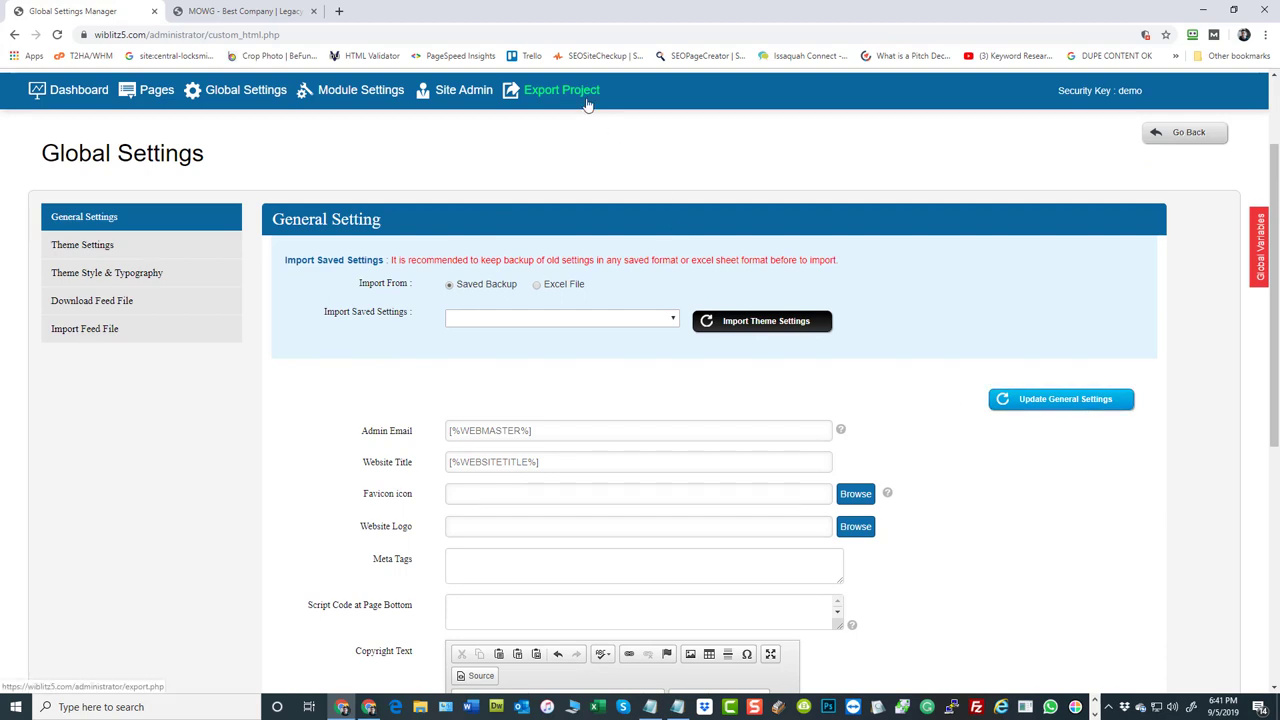
{"action": "scroll", "coordinate": [972, 390], "scroll_direction": "down", "scroll_amount": 5}
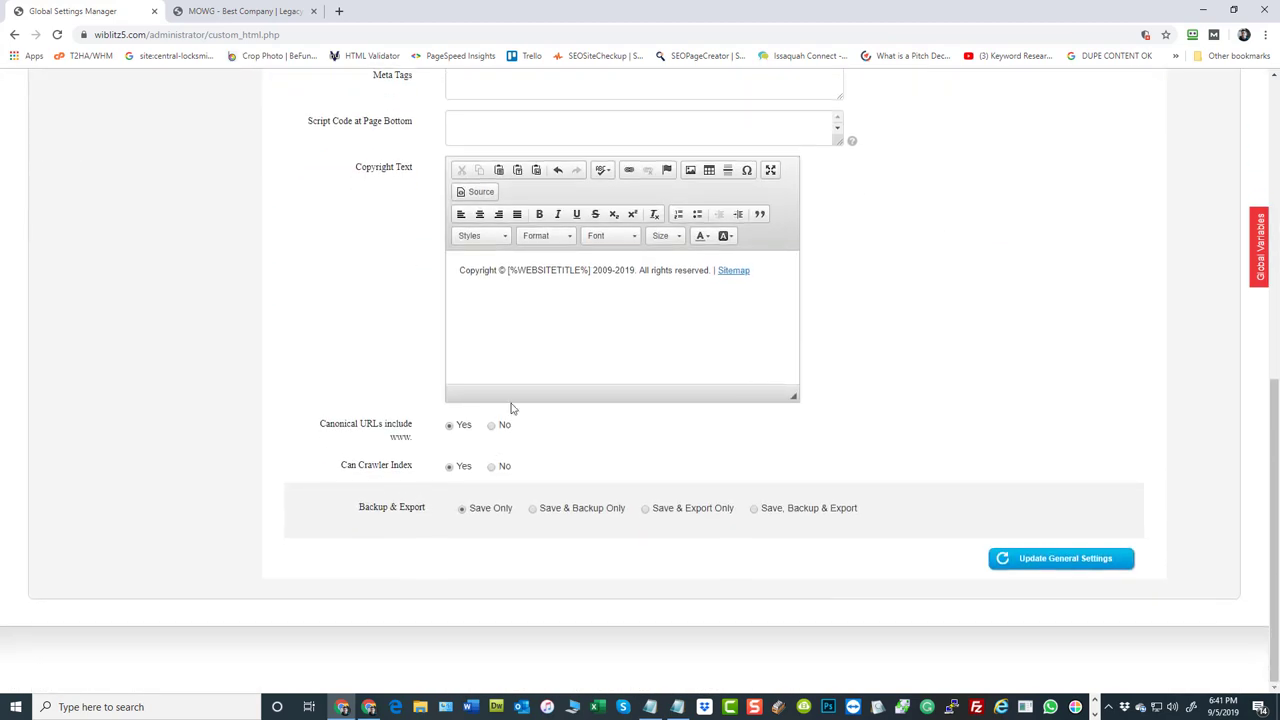
{"action": "left_click", "coordinate": [492, 426]}
Examine the live wiblitz5.com homepage from its banner slides down to the main content and Popular Services sidebar.
{"action": "left_click", "coordinate": [210, 12]}
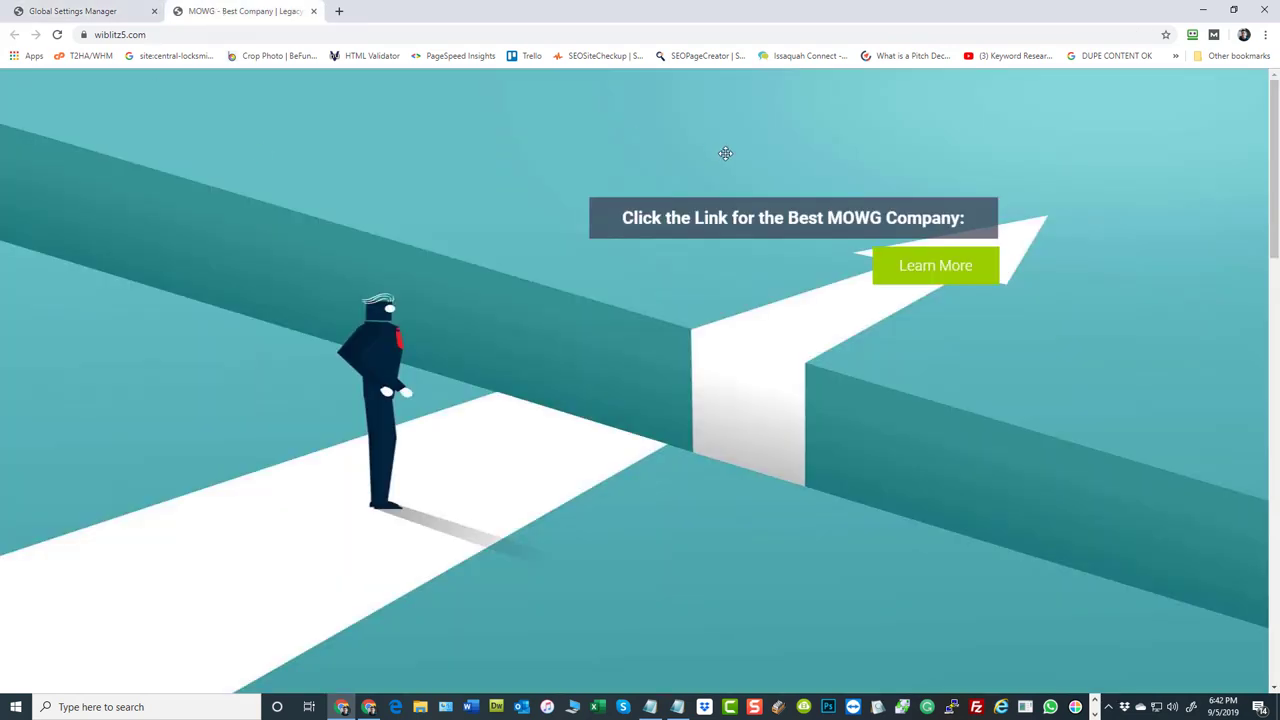
{"action": "scroll", "coordinate": [1080, 212], "scroll_direction": "down", "scroll_amount": 6}
{"action": "scroll", "coordinate": [1076, 235], "scroll_direction": "down", "scroll_amount": 3}
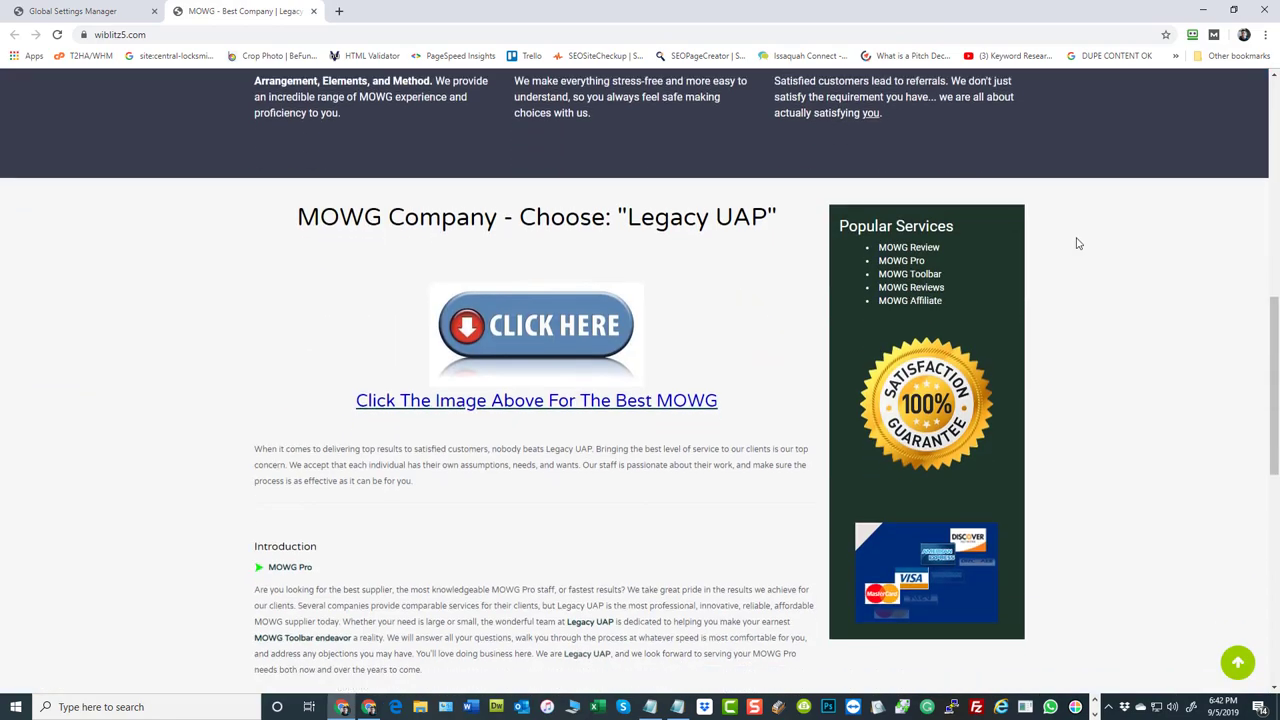
{"action": "scroll", "coordinate": [1100, 360], "scroll_direction": "up", "scroll_amount": 10}
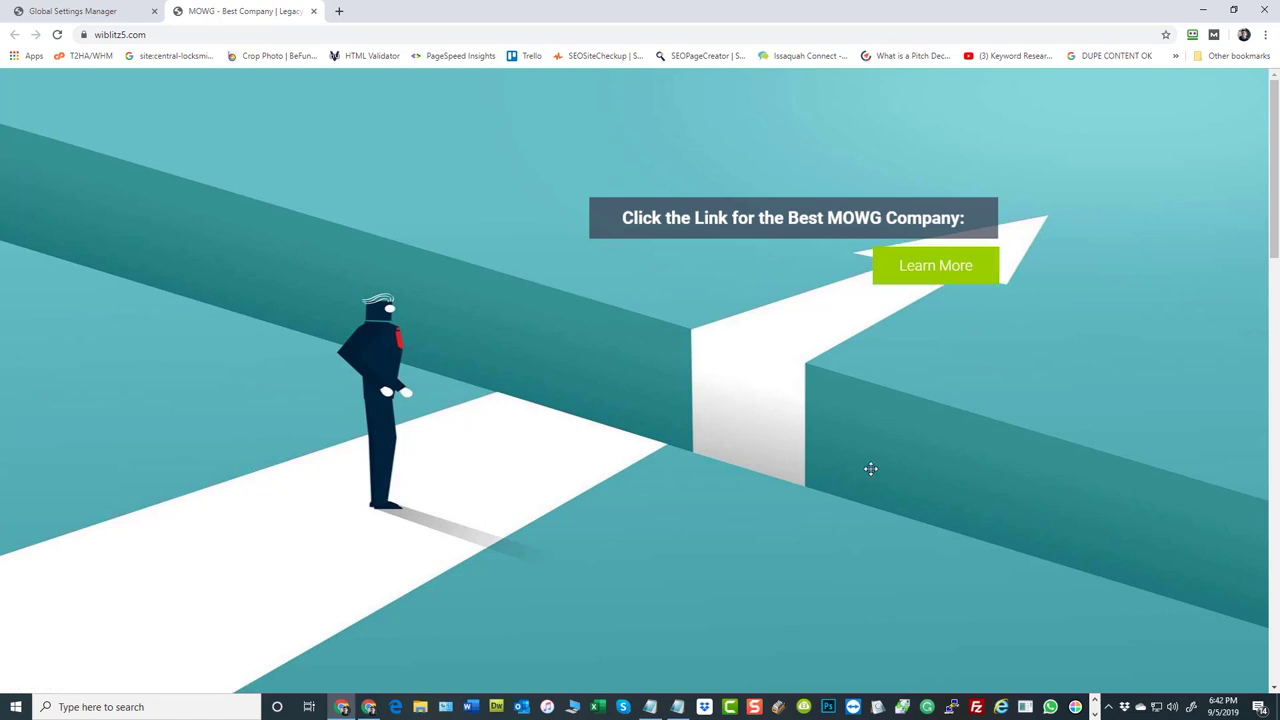
{"action": "scroll", "coordinate": [791, 450], "scroll_direction": "down", "scroll_amount": 1}
{"action": "scroll", "coordinate": [791, 450], "scroll_direction": "down", "scroll_amount": 2}
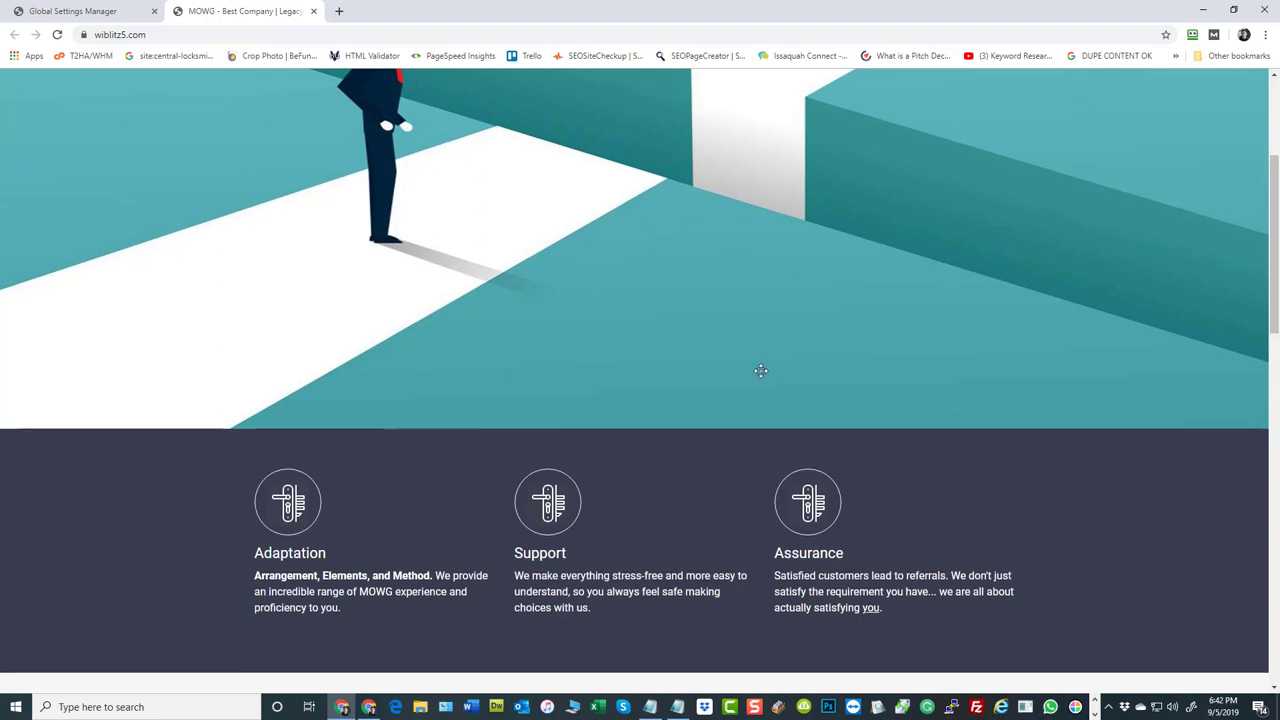
{"action": "scroll", "coordinate": [760, 367], "scroll_direction": "up", "scroll_amount": 3}
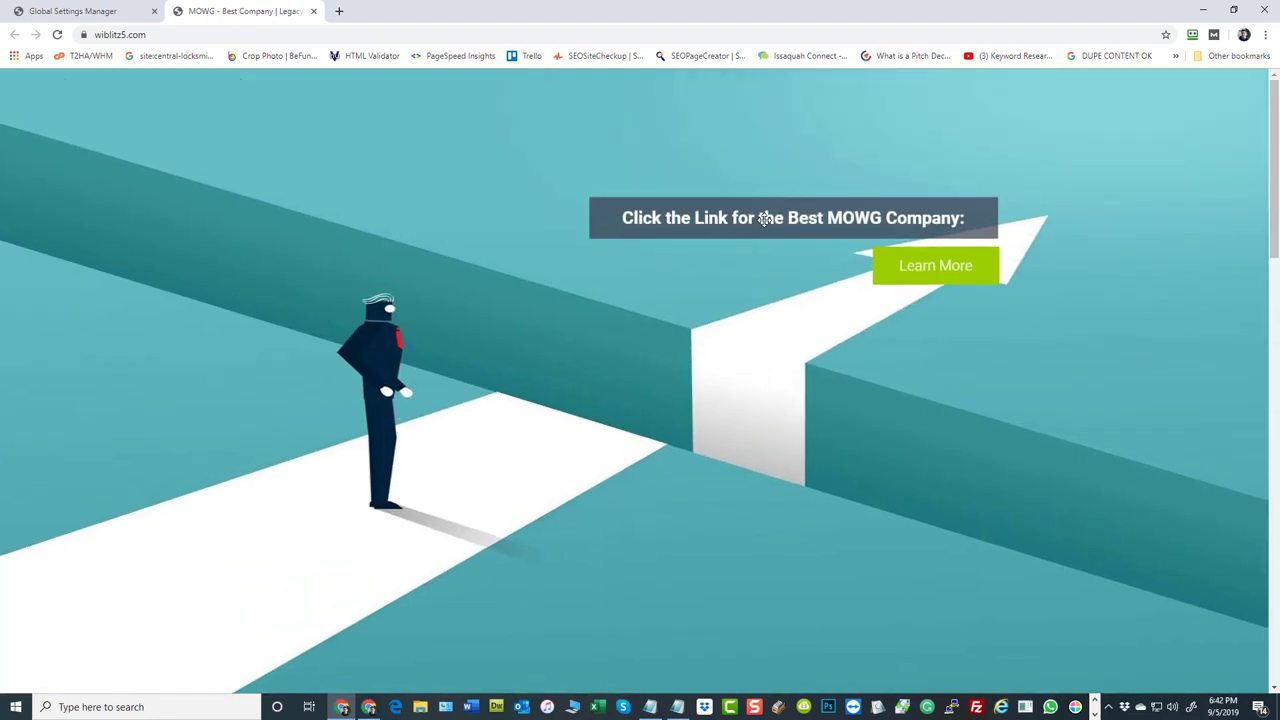
{"action": "scroll", "coordinate": [654, 362], "scroll_direction": "down", "scroll_amount": 6}
{"action": "scroll", "coordinate": [645, 368], "scroll_direction": "down", "scroll_amount": 4}
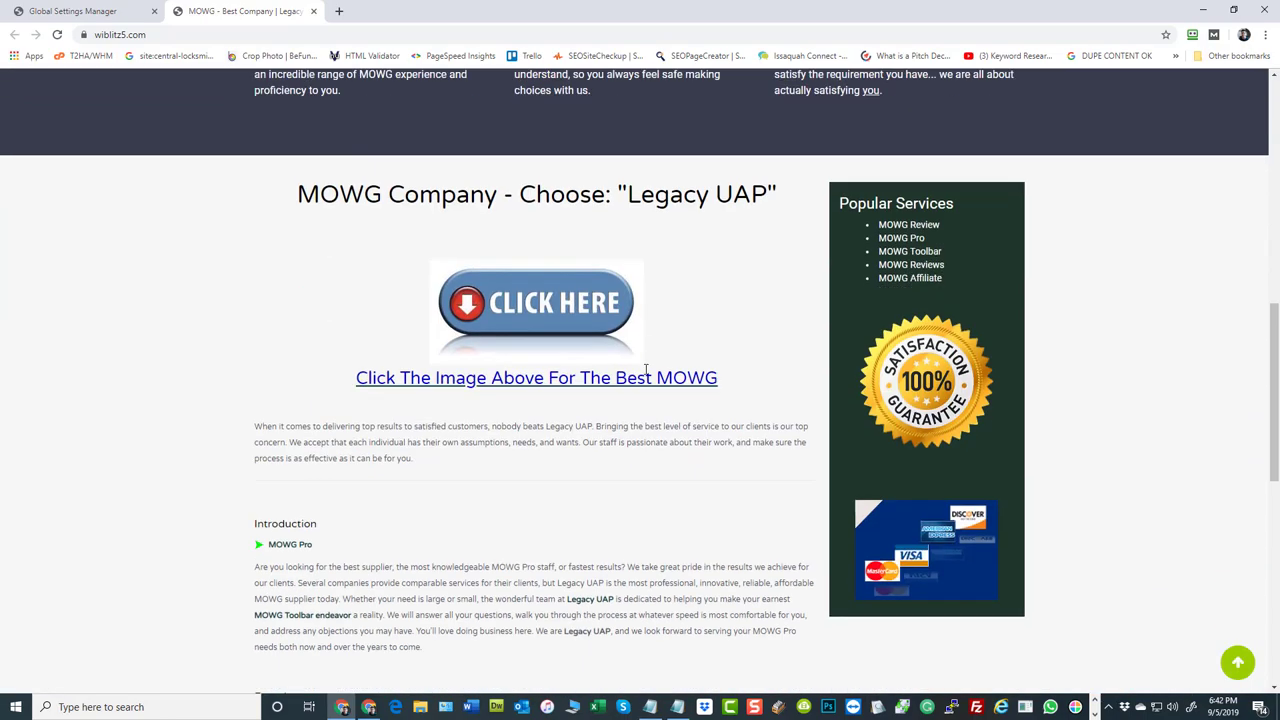
{"action": "scroll", "coordinate": [615, 536], "scroll_direction": "up", "scroll_amount": 10}
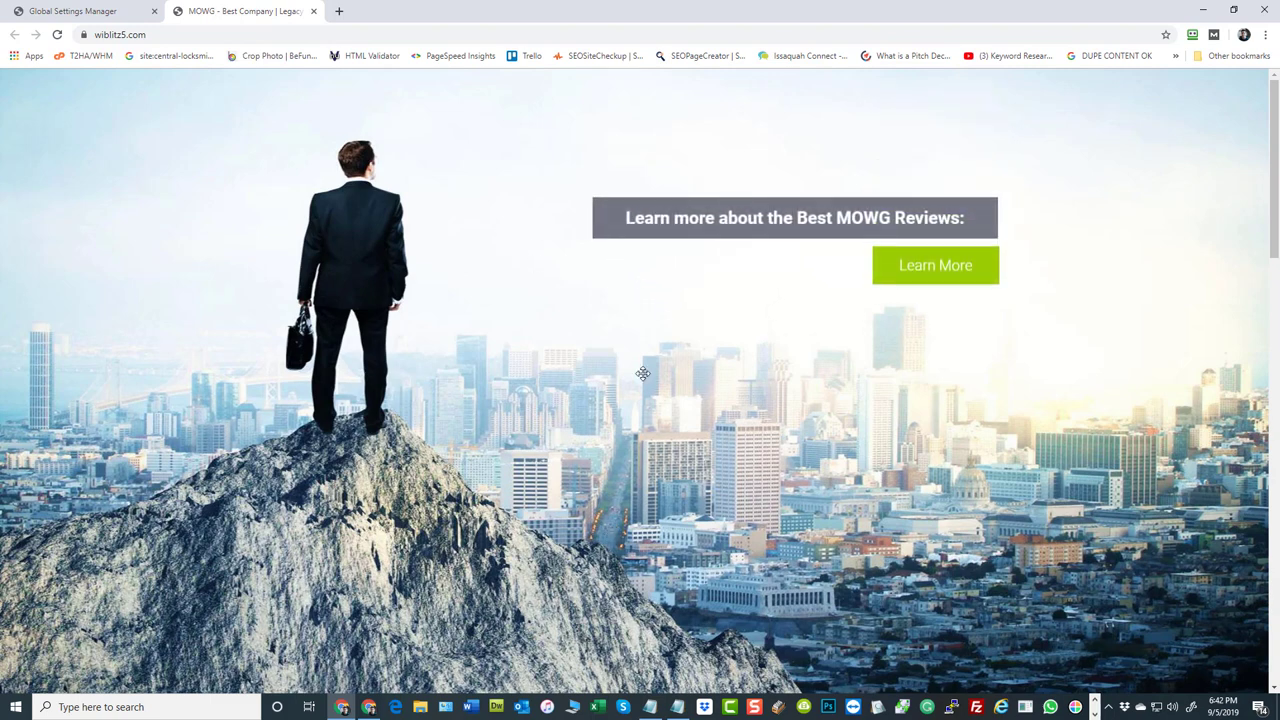
Back in the global settings, set Can Crawler Index to Yes and update the general settings.
{"action": "left_click", "coordinate": [60, 12]}
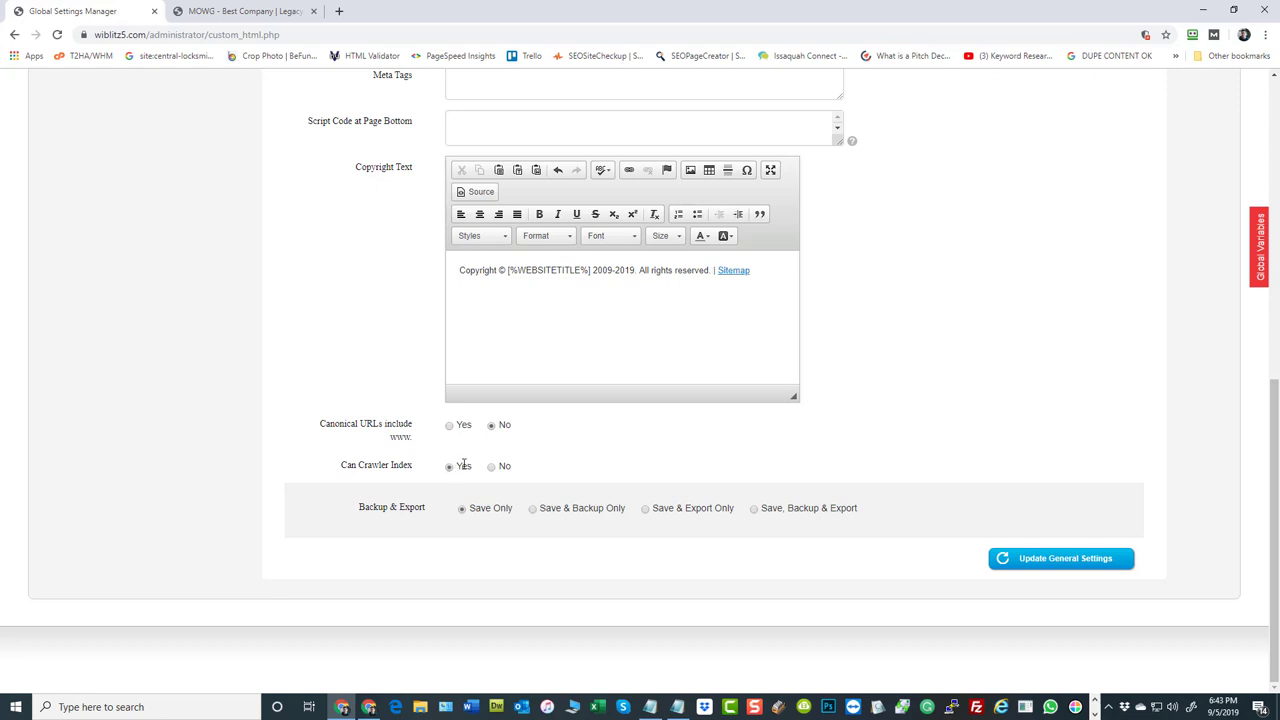
{"action": "left_click", "coordinate": [492, 467]}
{"action": "left_click", "coordinate": [450, 468]}
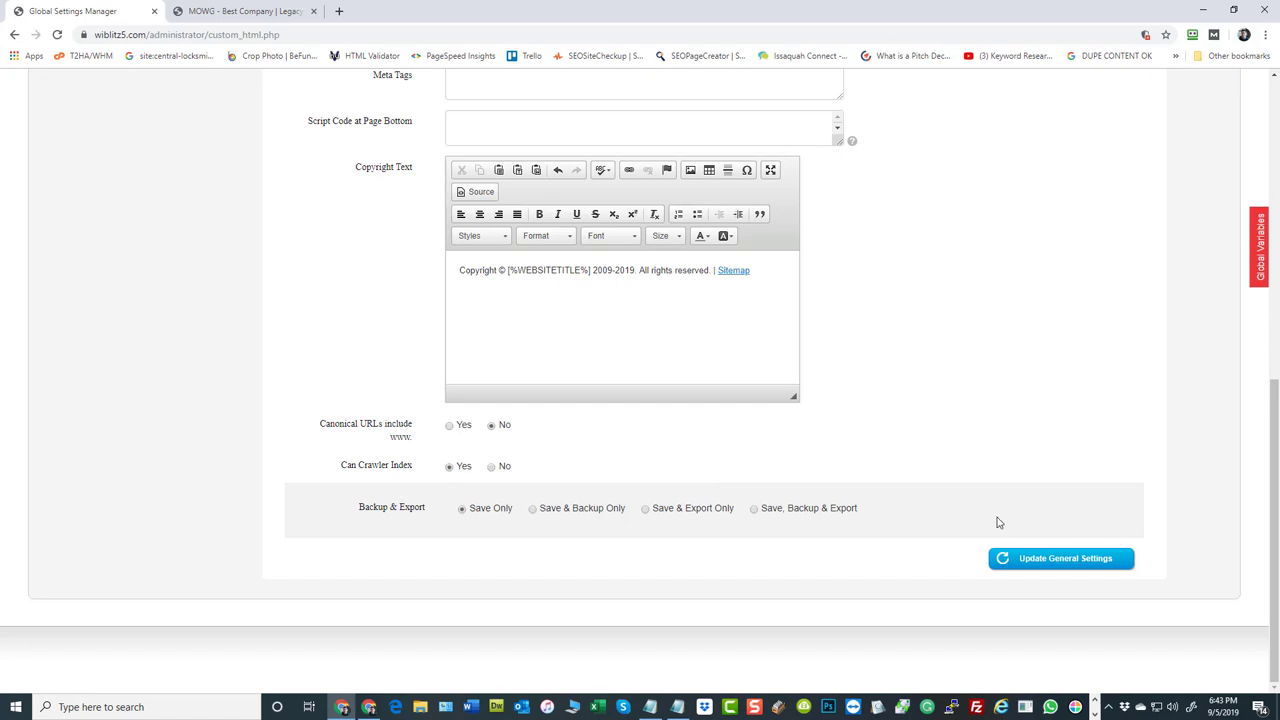
{"action": "left_click", "coordinate": [1083, 557]}
Examine the Backup & Export save options and the Import Saved Settings section of the general settings.
{"action": "scroll", "coordinate": [519, 418], "scroll_direction": "up", "scroll_amount": 2}
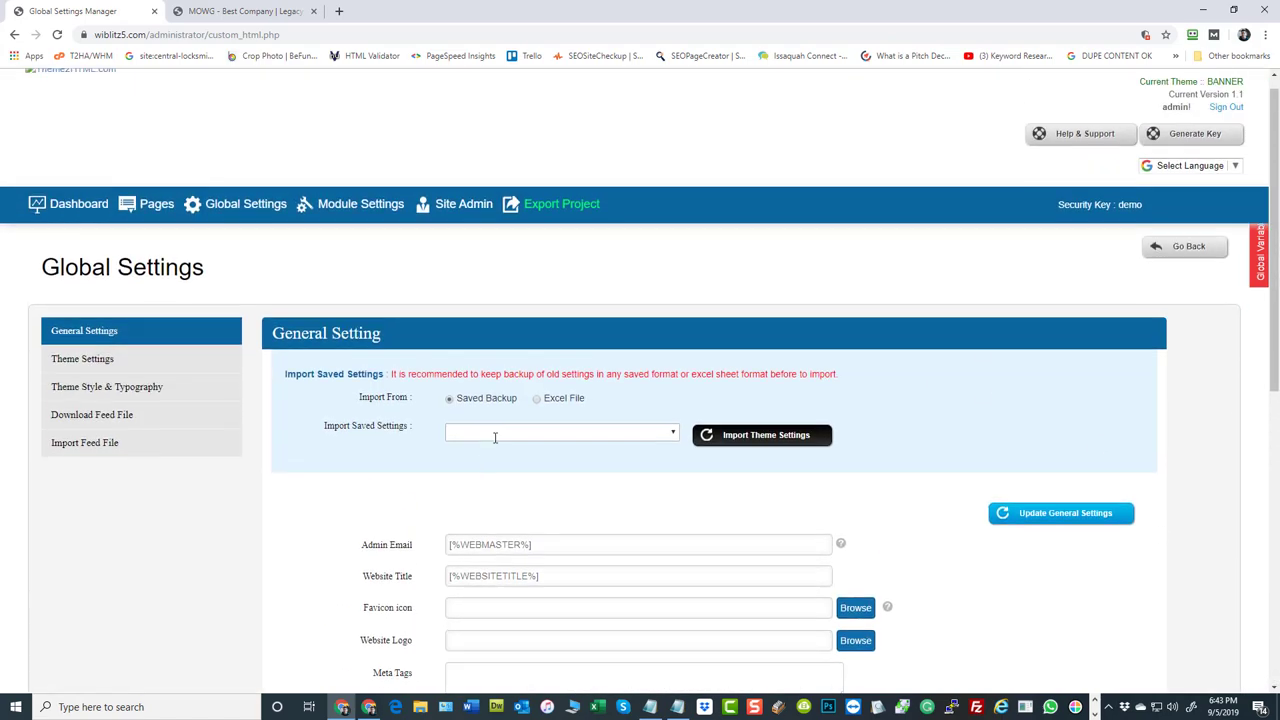
{"action": "scroll", "coordinate": [486, 463], "scroll_direction": "down", "scroll_amount": 6}
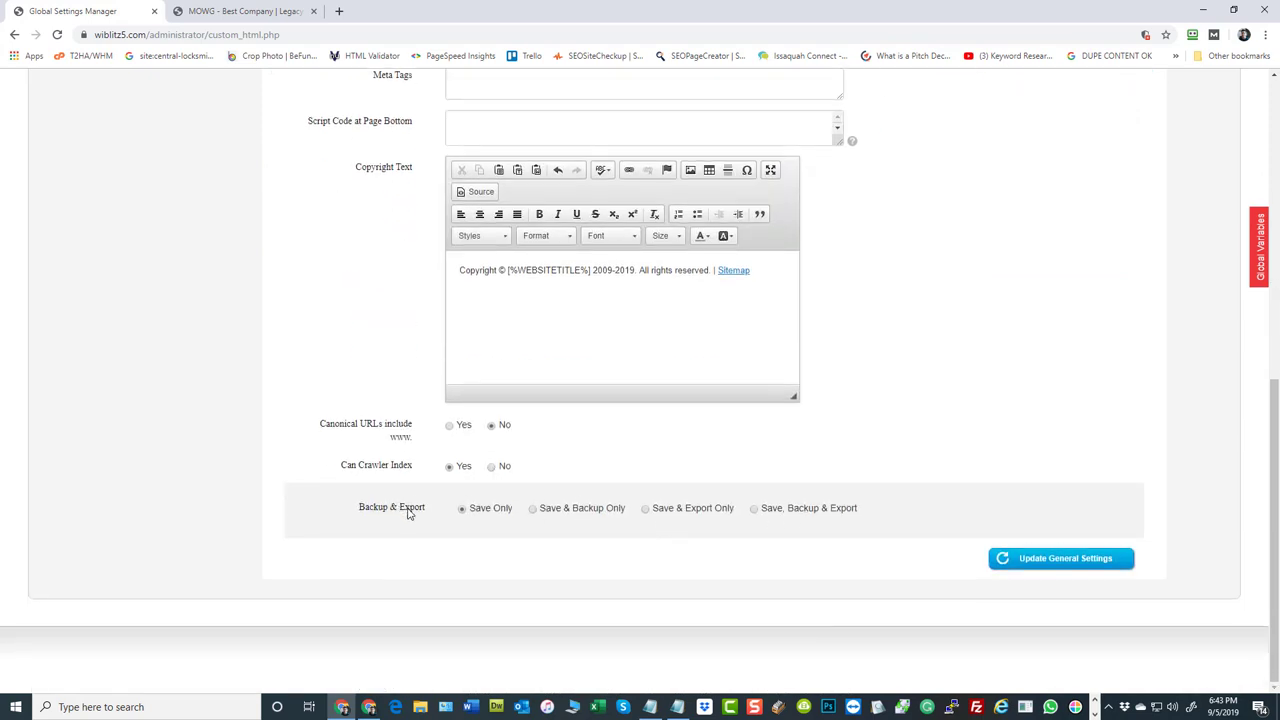
{"action": "left_click_drag", "start_coordinate": [900, 520], "coordinate": [349, 513]}
{"action": "left_click", "coordinate": [221, 310]}
{"action": "scroll", "coordinate": [660, 320], "scroll_direction": "up", "scroll_amount": 3}
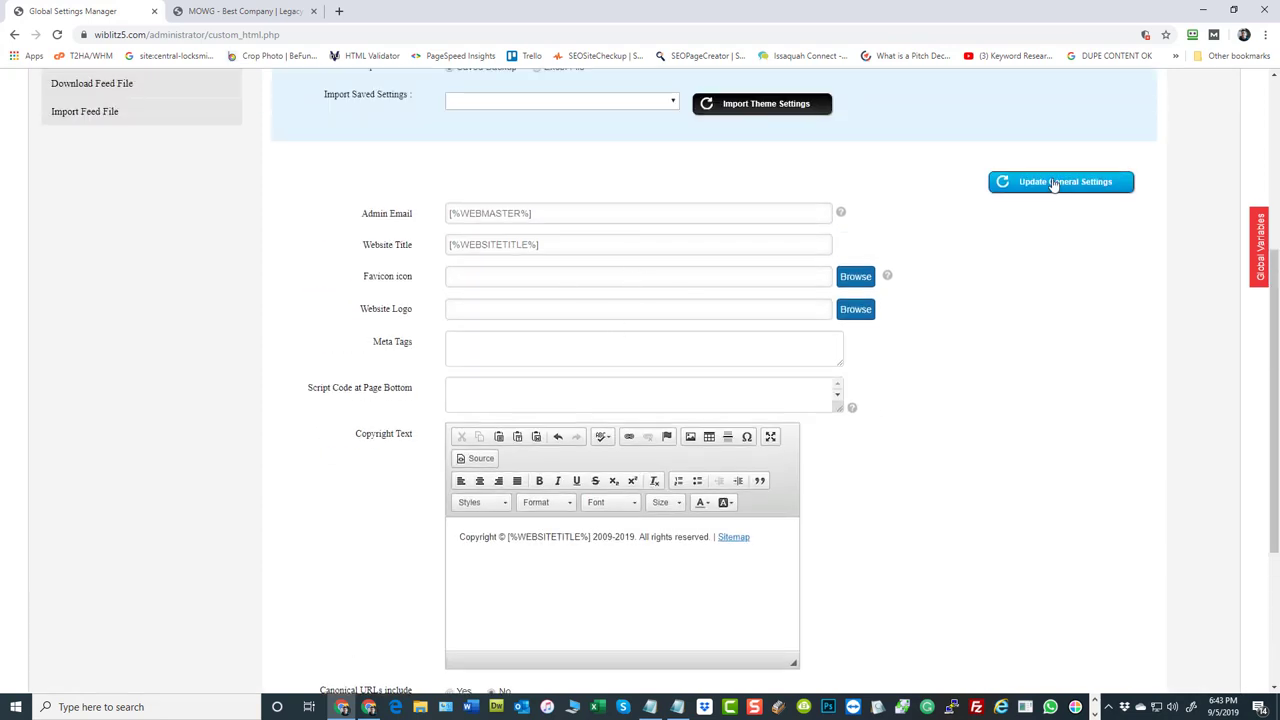
{"action": "scroll", "coordinate": [1060, 300], "scroll_direction": "down", "scroll_amount": 3}
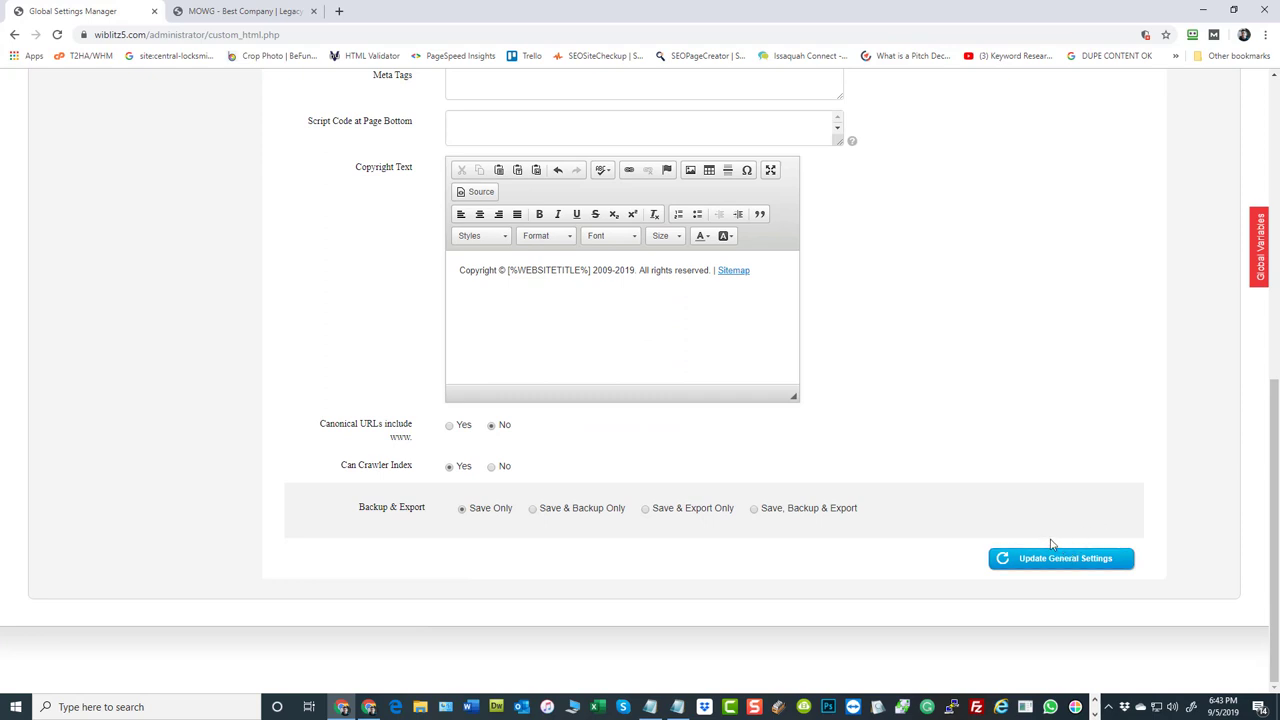
{"action": "scroll", "coordinate": [1040, 540], "scroll_direction": "up", "scroll_amount": 5}
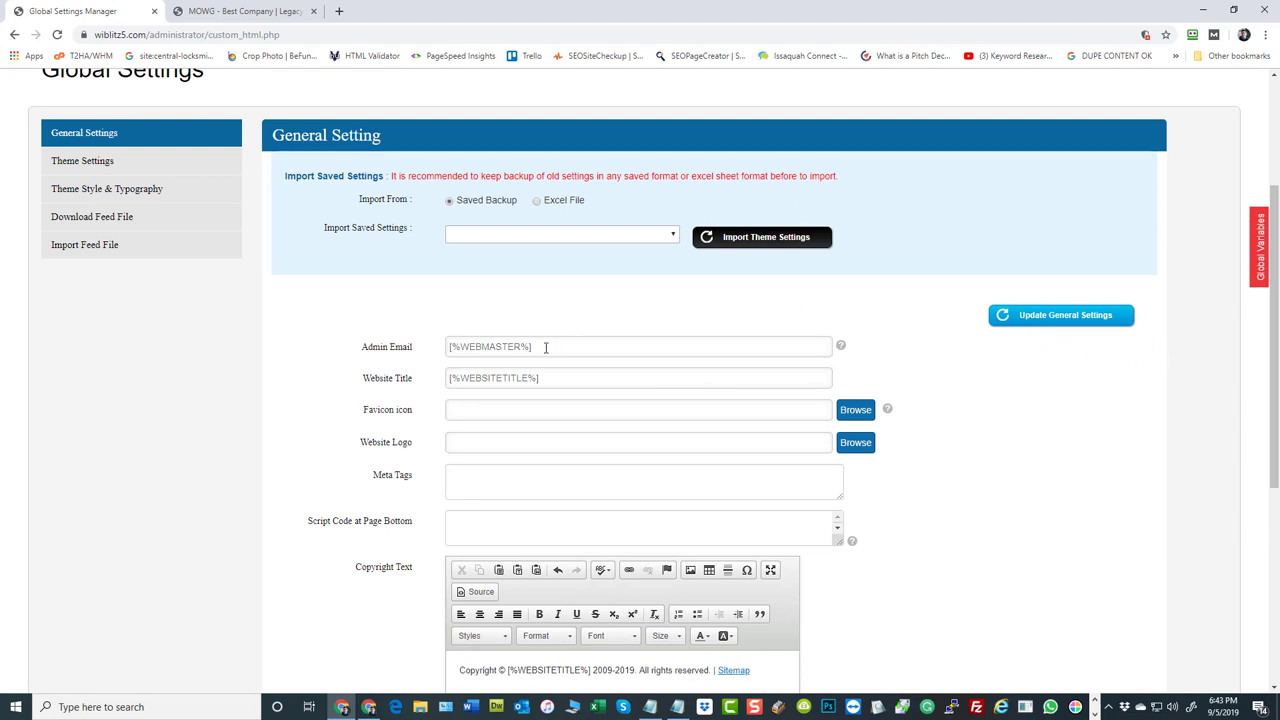
Examine the [%WEBMASTER%] variable and its bracket and percent-sign format in the Admin Email field.
{"action": "left_click_drag", "start_coordinate": [546, 346], "coordinate": [449, 346]}
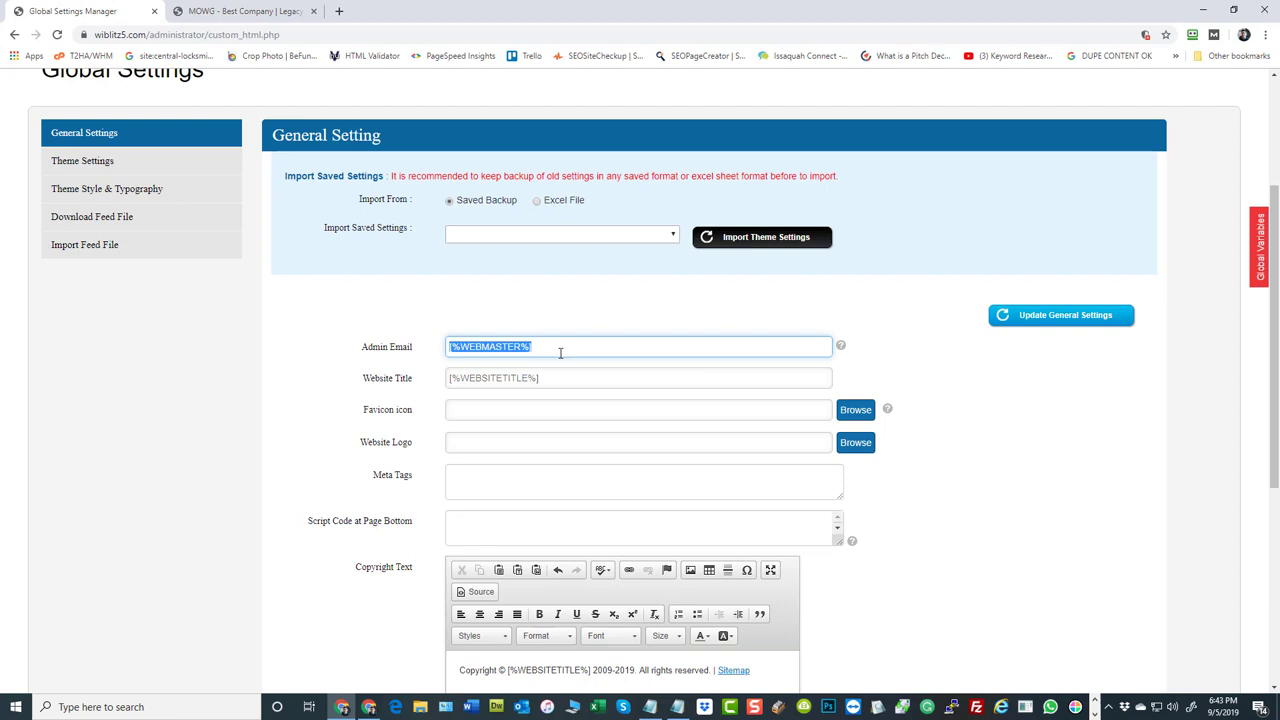
{"action": "left_click", "coordinate": [257, 335]}
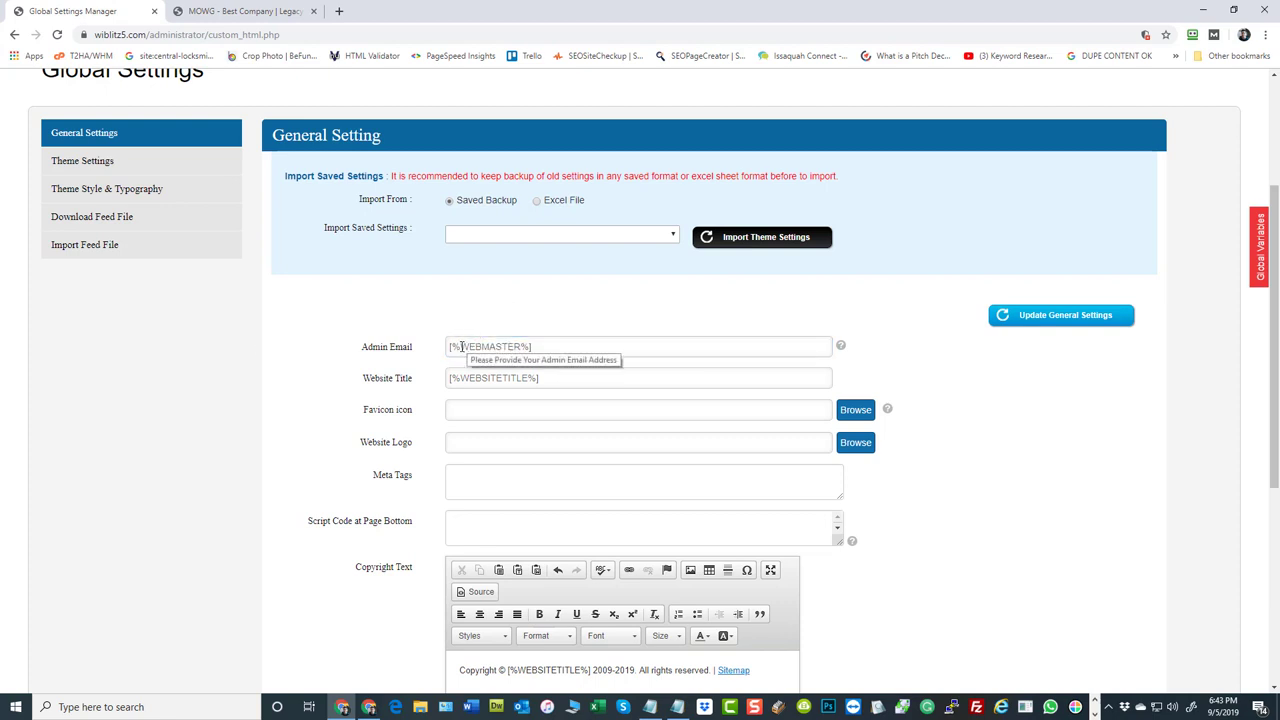
{"action": "mouse_move", "coordinate": [461, 346]}
{"action": "left_mouse_down"}
{"action": "mouse_move", "coordinate": [449, 346]}
{"action": "mouse_move", "coordinate": [460, 346]}
{"action": "left_mouse_up"}
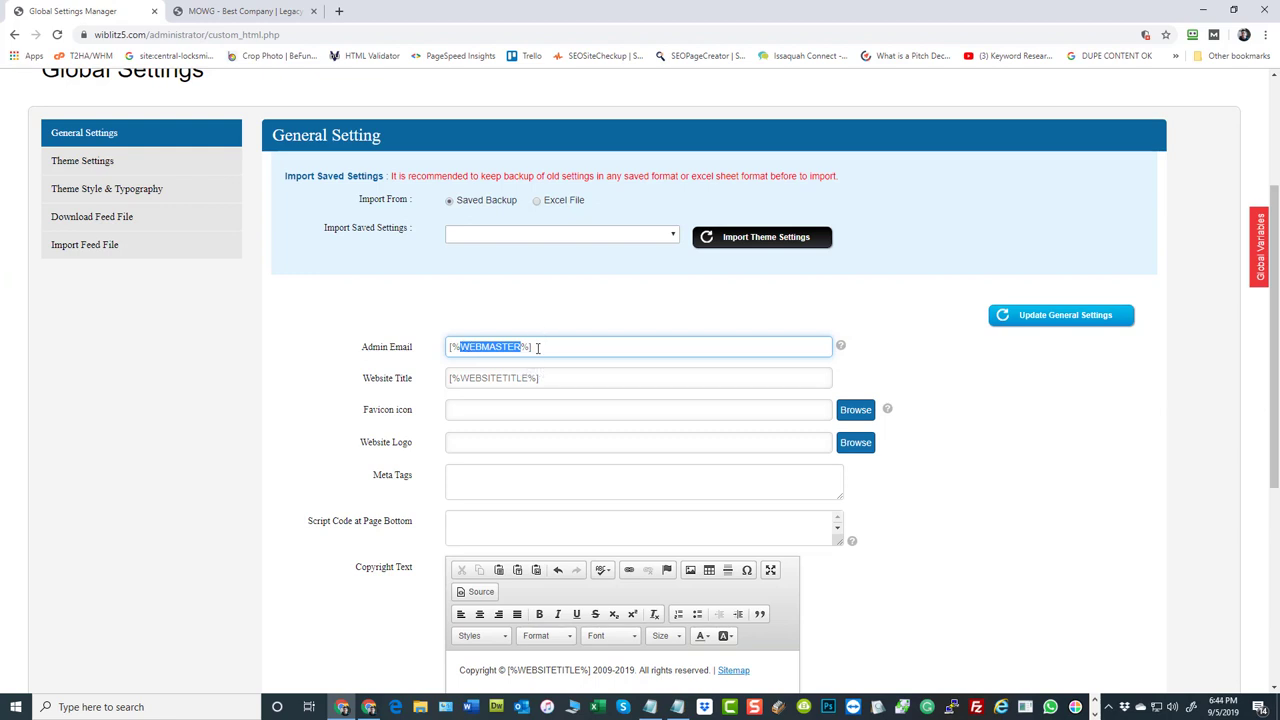
{"action": "left_click_drag", "start_coordinate": [524, 346], "coordinate": [542, 346]}
{"action": "key", "text": "ctrl+z"}
{"action": "left_click", "coordinate": [208, 320]}
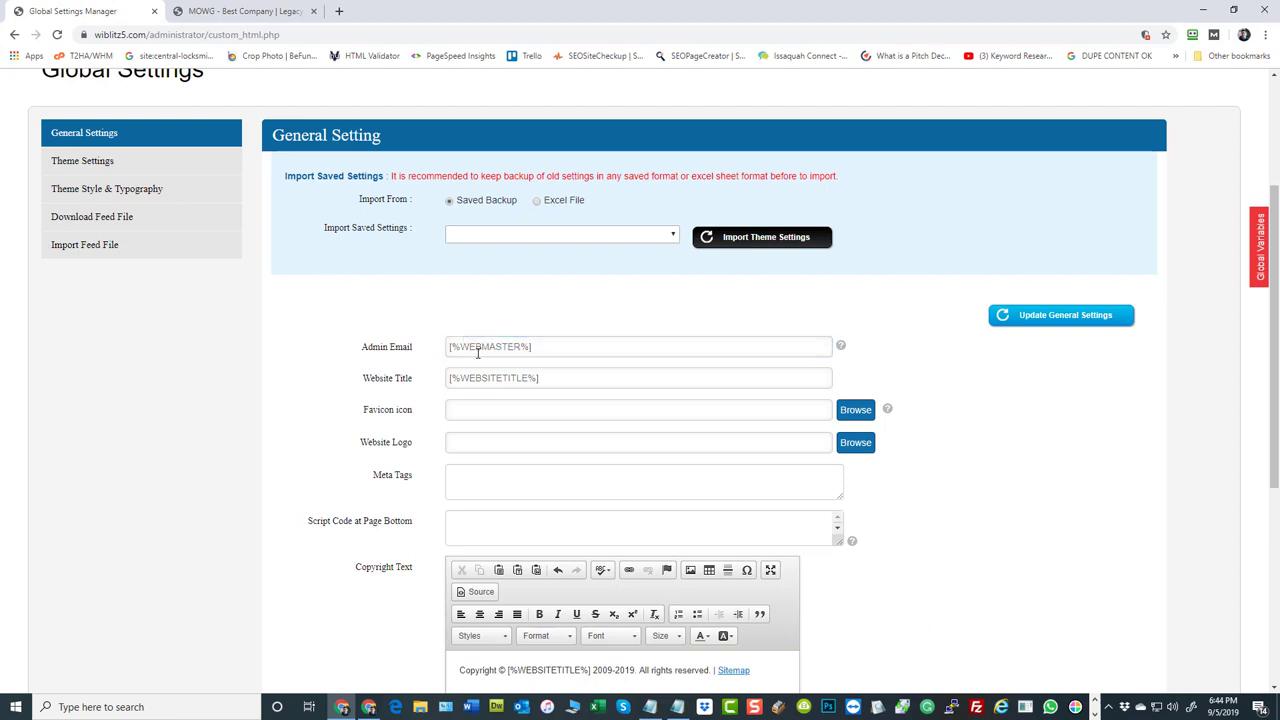
{"action": "left_click_drag", "start_coordinate": [449, 346], "coordinate": [446, 346]}
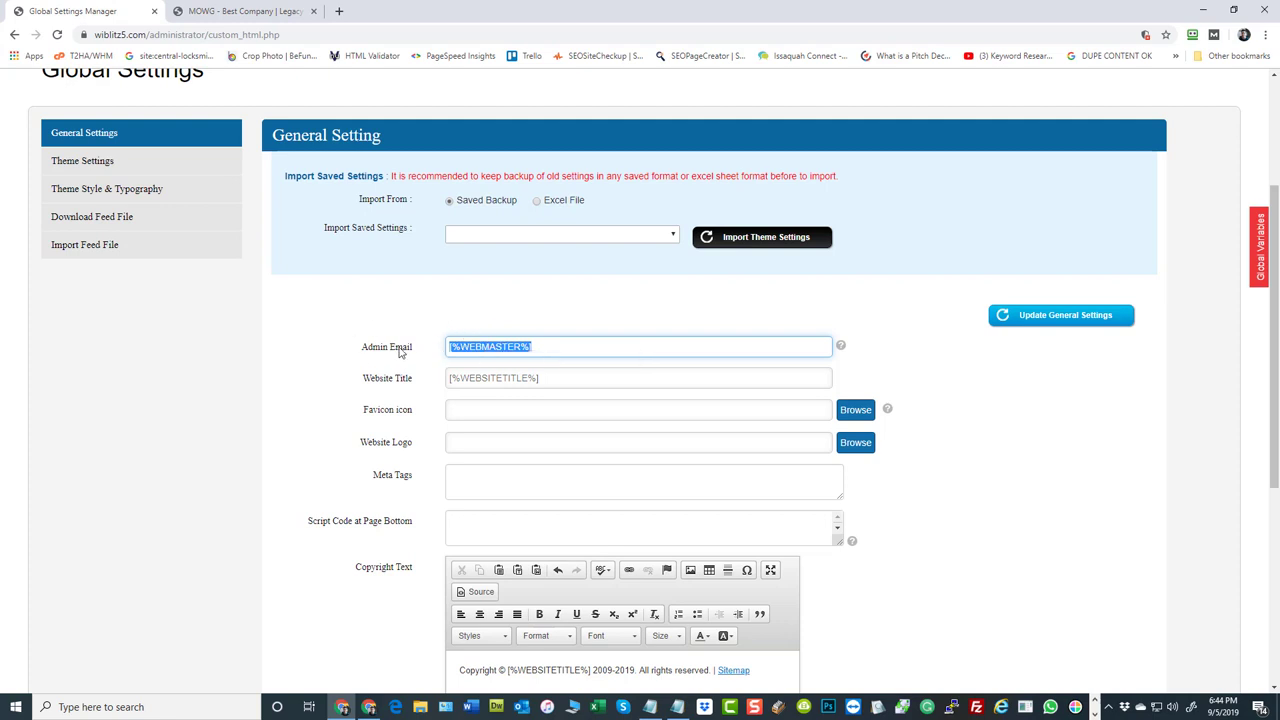
{"action": "left_click", "coordinate": [638, 357]}
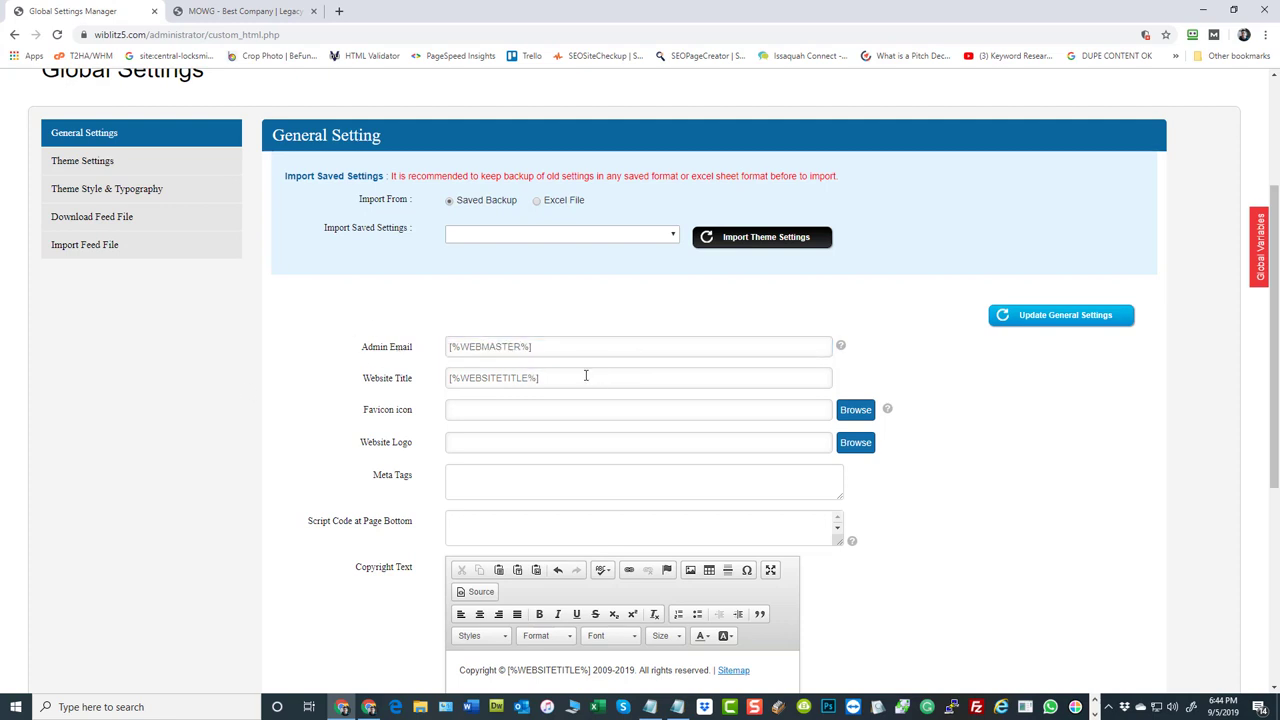
Compare the [%WEBSITETITLE%] variable in the Website Title field with its use in the Copyright Text.
{"action": "left_click_drag", "start_coordinate": [586, 375], "coordinate": [449, 377]}
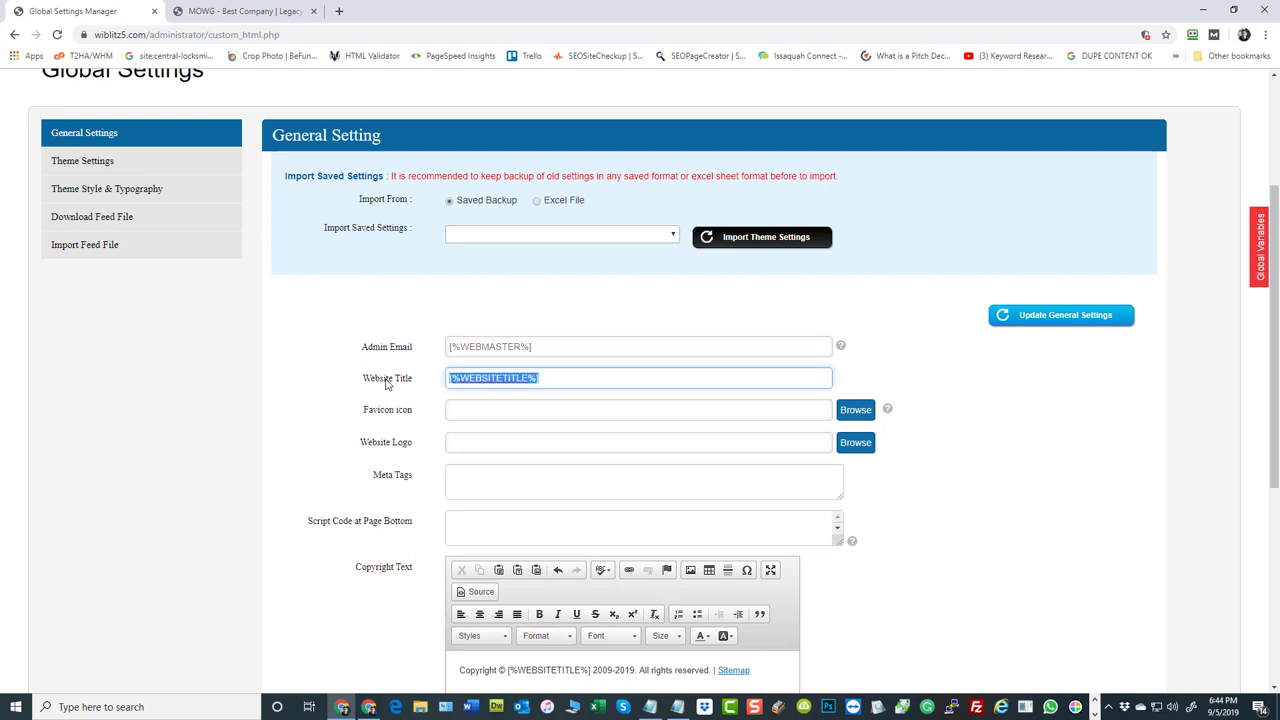
{"action": "left_click", "coordinate": [349, 380]}
{"action": "scroll", "coordinate": [349, 380], "scroll_direction": "down", "scroll_amount": 2}
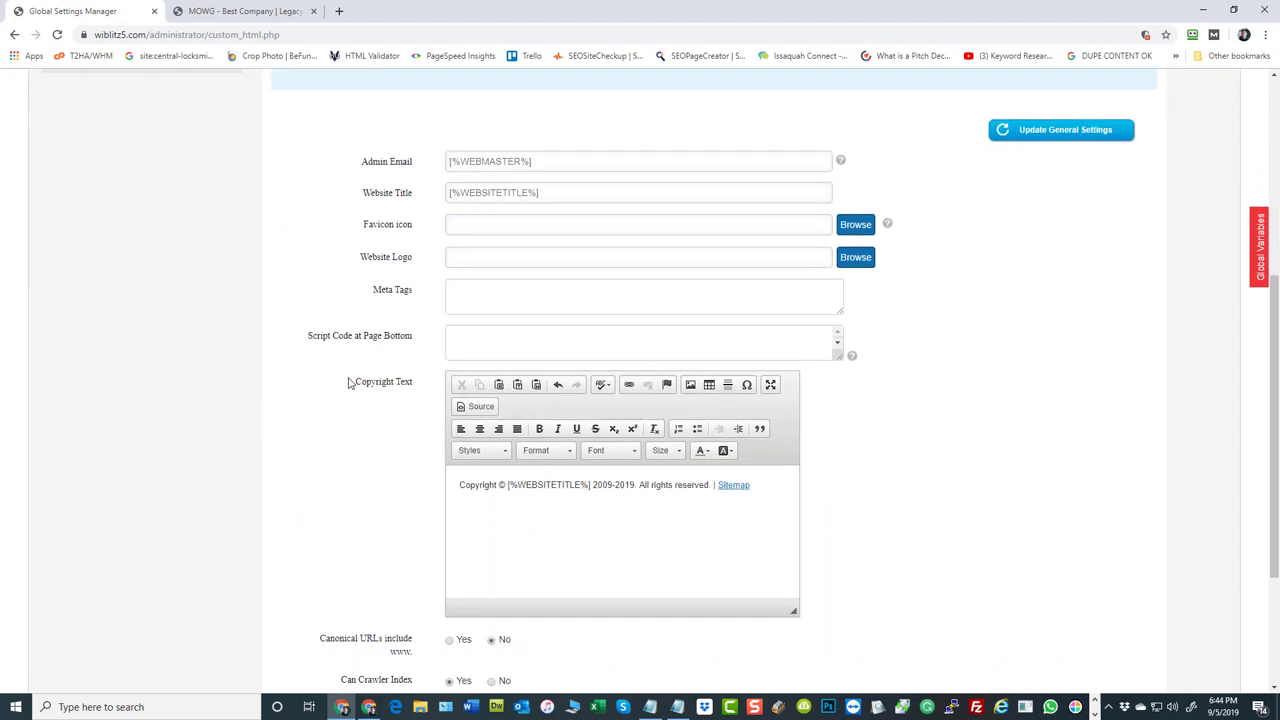
{"action": "left_click_drag", "start_coordinate": [593, 470], "coordinate": [519, 471]}
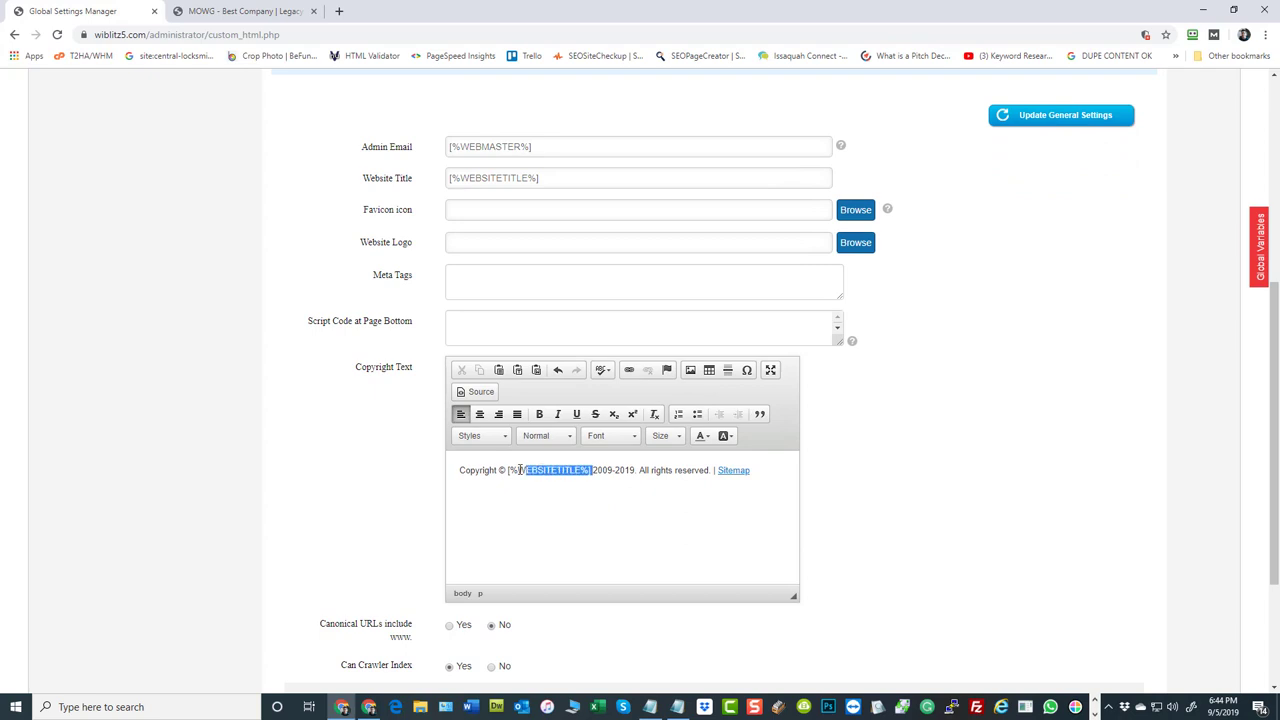
{"action": "left_click", "coordinate": [579, 482]}
Examine the website title in the copyright line of the live homepage's footer.
{"action": "left_click", "coordinate": [250, 12]}
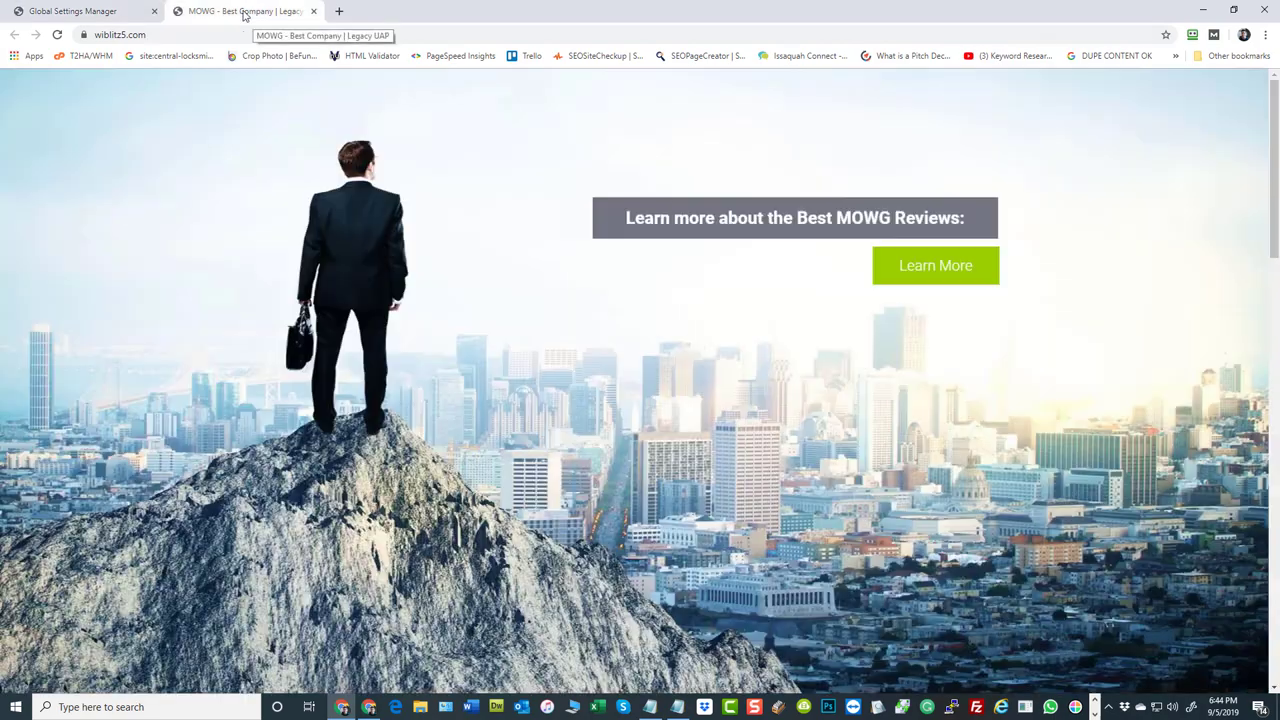
{"action": "left_click_drag", "start_coordinate": [1272, 170], "coordinate": [1272, 594]}
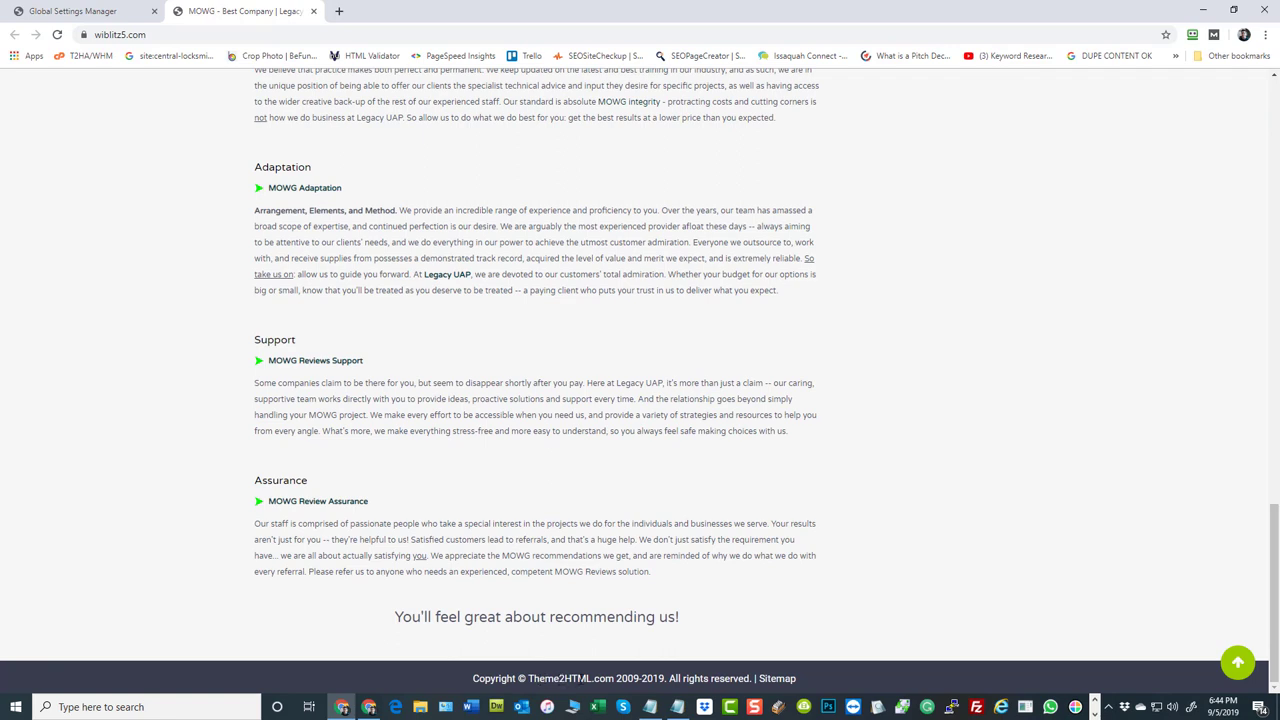
{"action": "left_click_drag", "start_coordinate": [614, 678], "coordinate": [528, 678]}
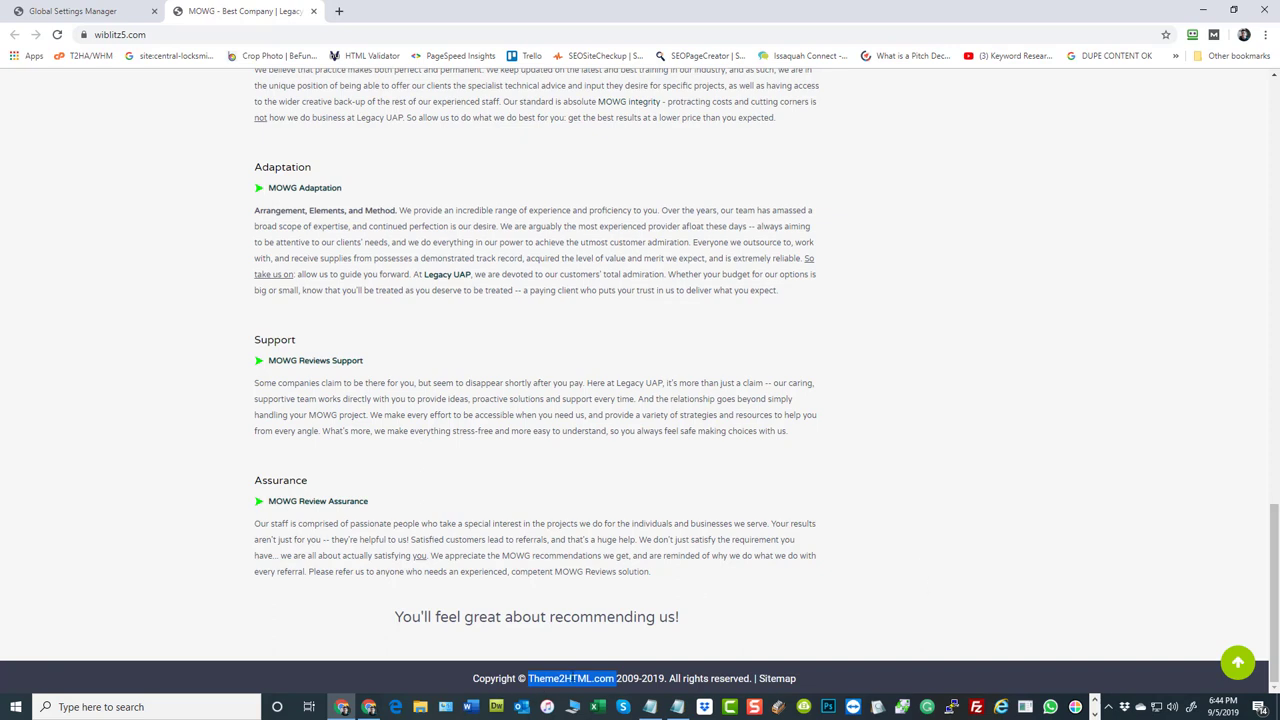
Return to the Global Settings manager and examine the titles, codes and values in the Global Variables list.
{"action": "left_click", "coordinate": [297, 205]}
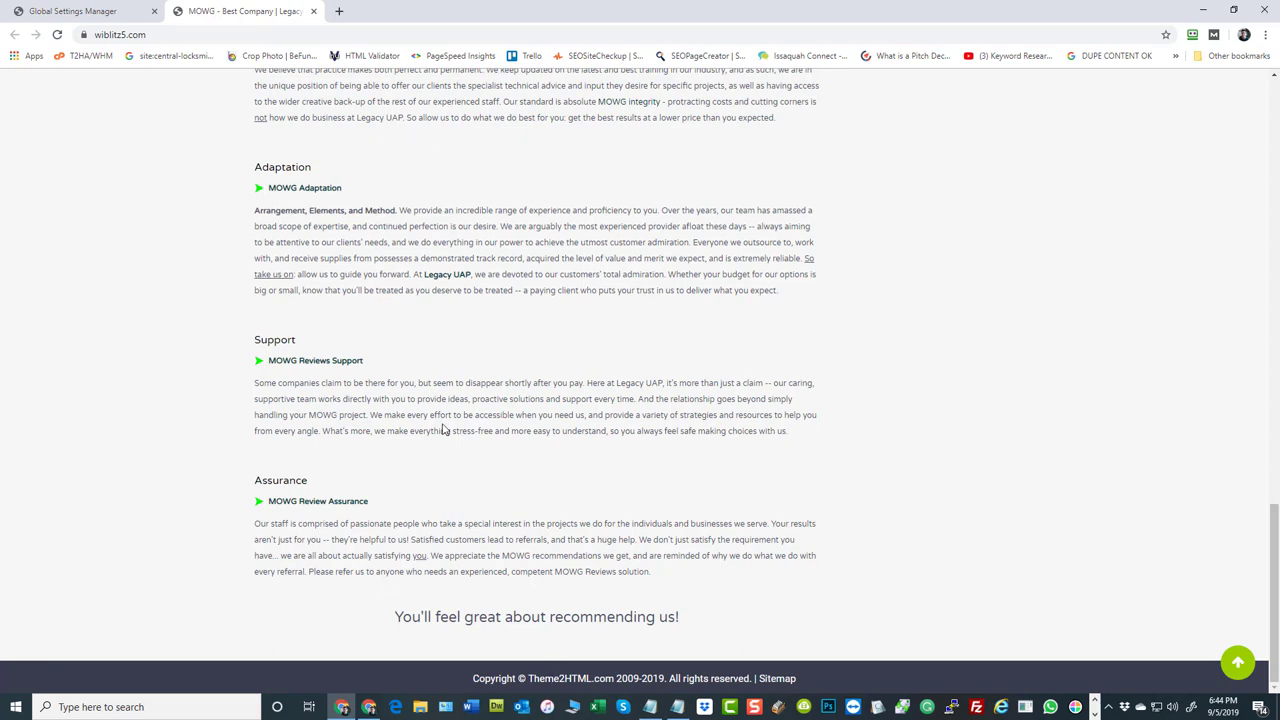
{"action": "left_click", "coordinate": [127, 13]}
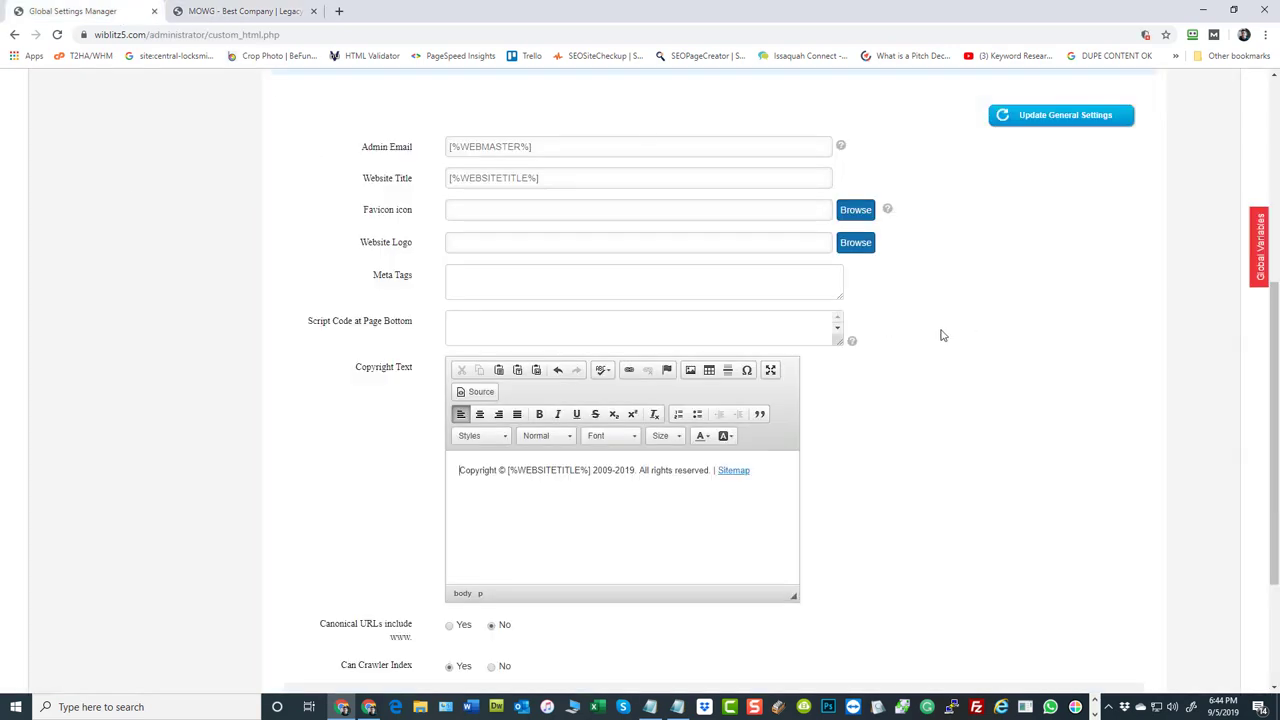
{"action": "scroll", "coordinate": [943, 336], "scroll_direction": "up", "scroll_amount": 4}
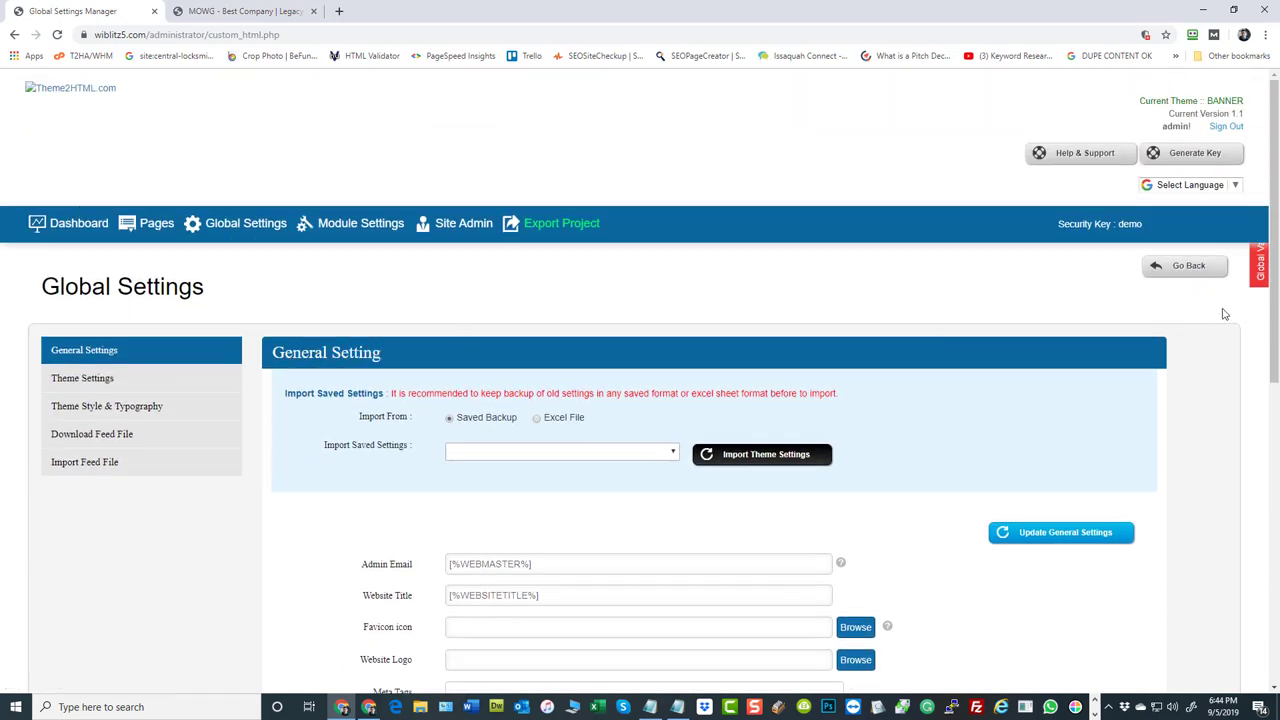
{"action": "scroll", "coordinate": [1225, 315], "scroll_direction": "down", "scroll_amount": 4}
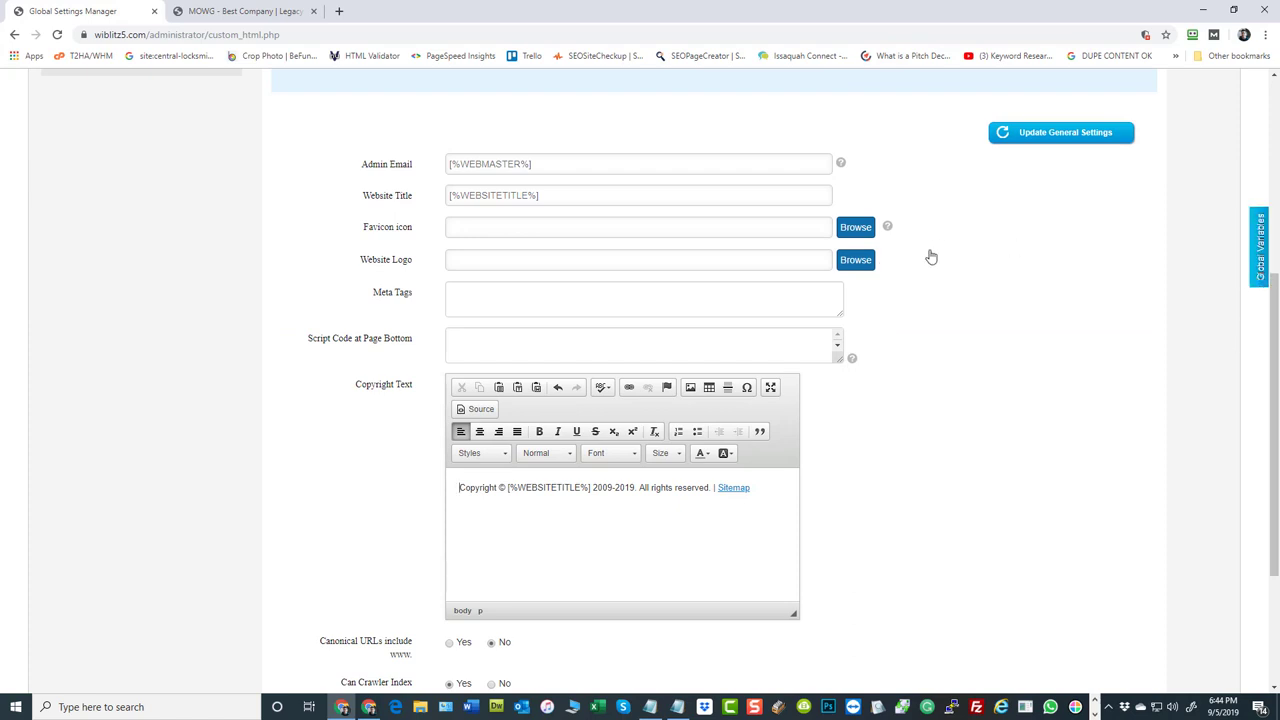
{"action": "left_click", "coordinate": [1259, 245]}
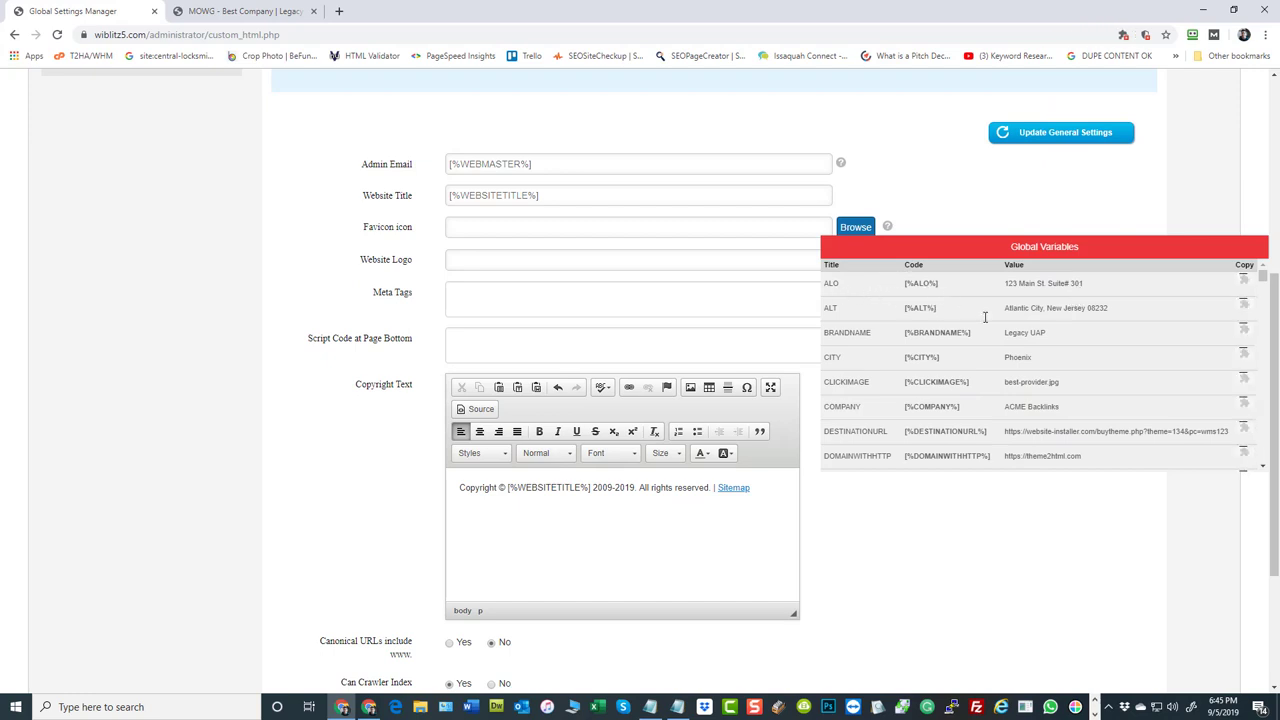
{"action": "scroll", "coordinate": [984, 321], "scroll_direction": "down", "scroll_amount": 5}
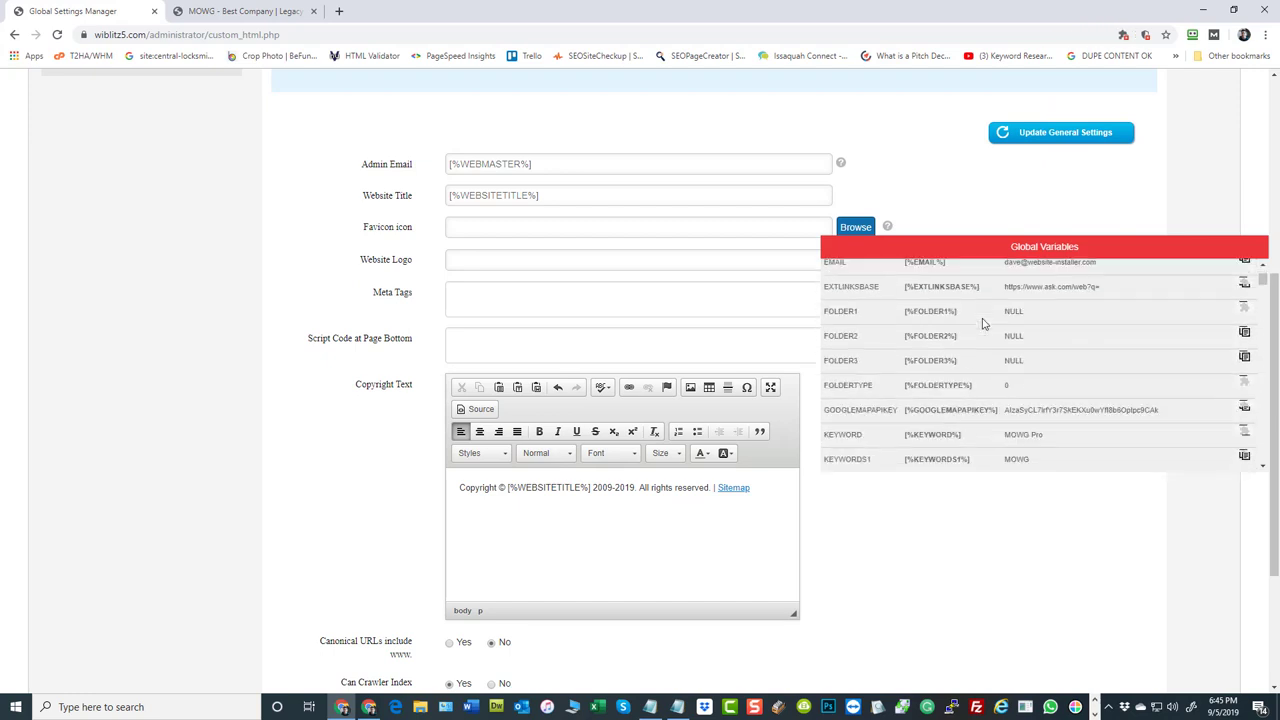
{"action": "scroll", "coordinate": [984, 321], "scroll_direction": "up", "scroll_amount": 5}
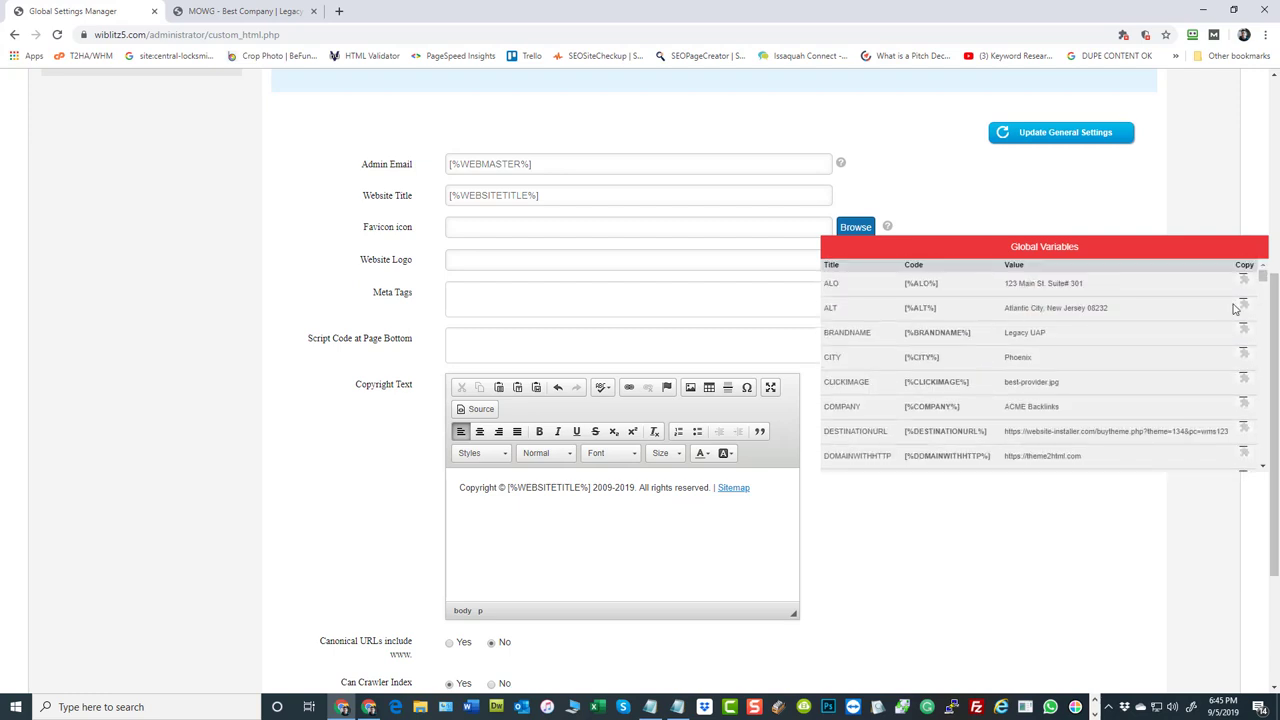
Set the browser's Flash permission to Ask first and reload the Global Settings page.
{"action": "left_click", "coordinate": [1124, 38]}
{"action": "left_click", "coordinate": [1030, 97]}
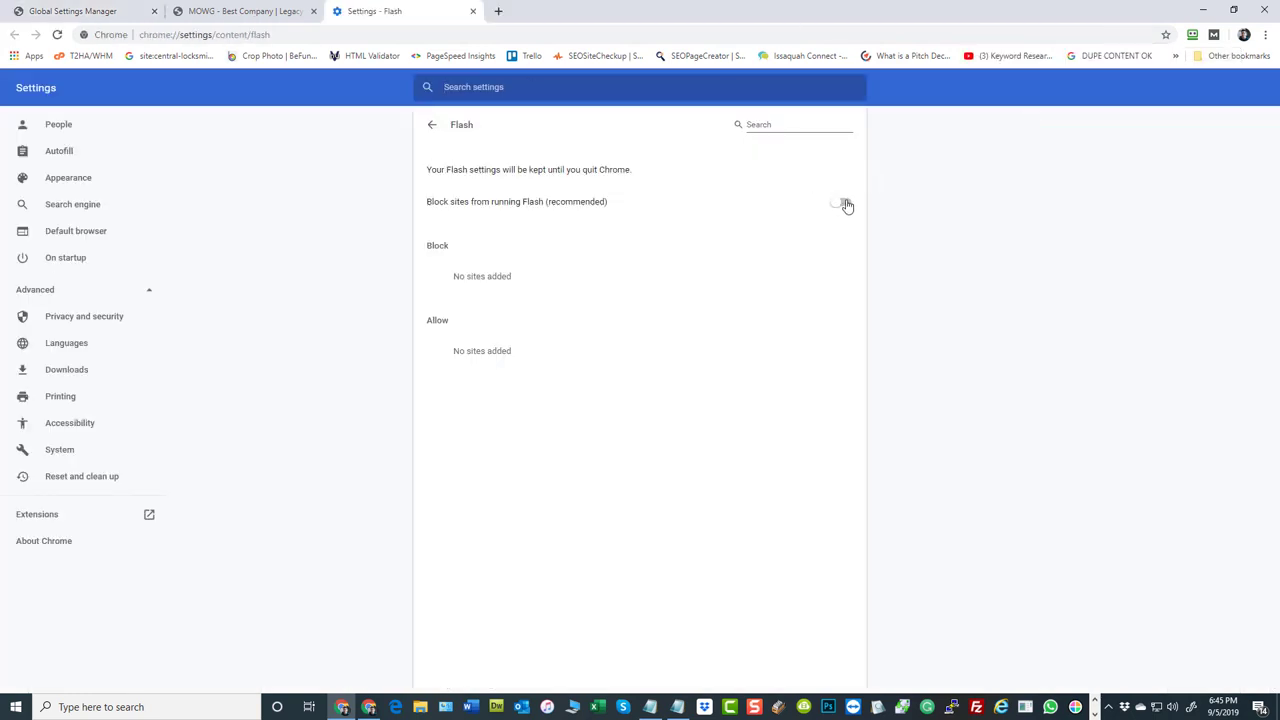
{"action": "left_click", "coordinate": [845, 203]}
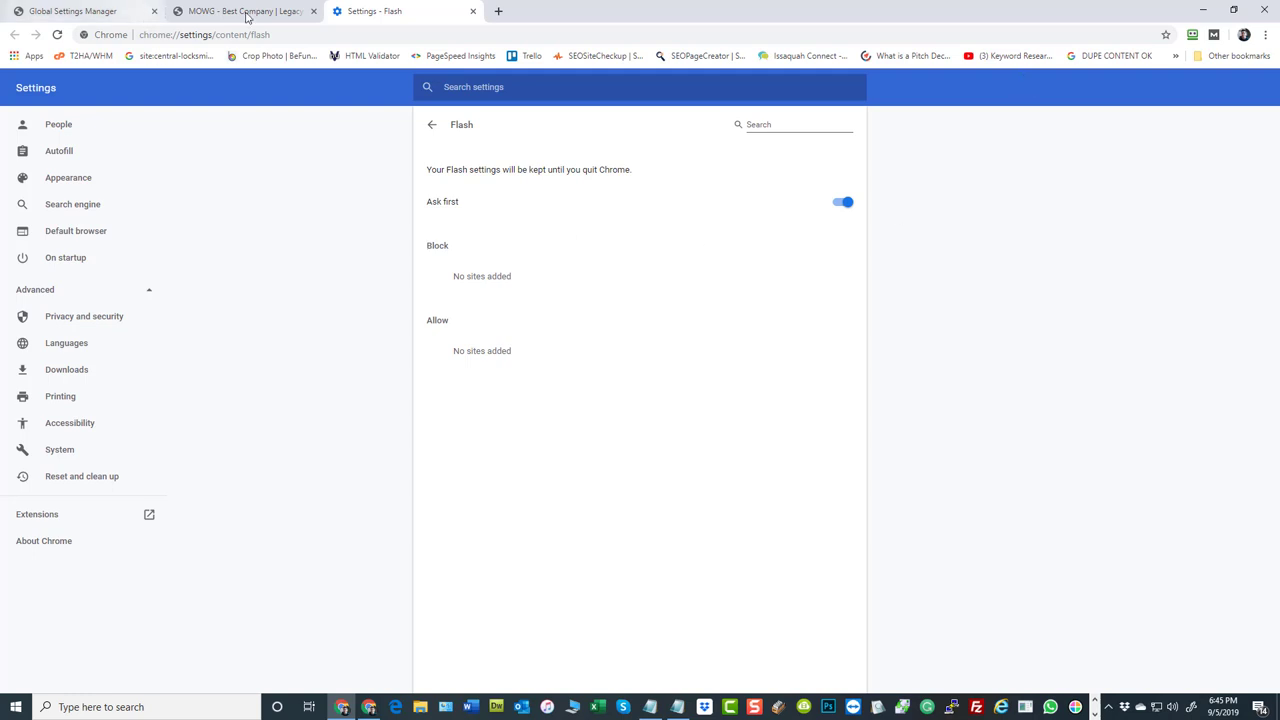
{"action": "left_click", "coordinate": [473, 11]}
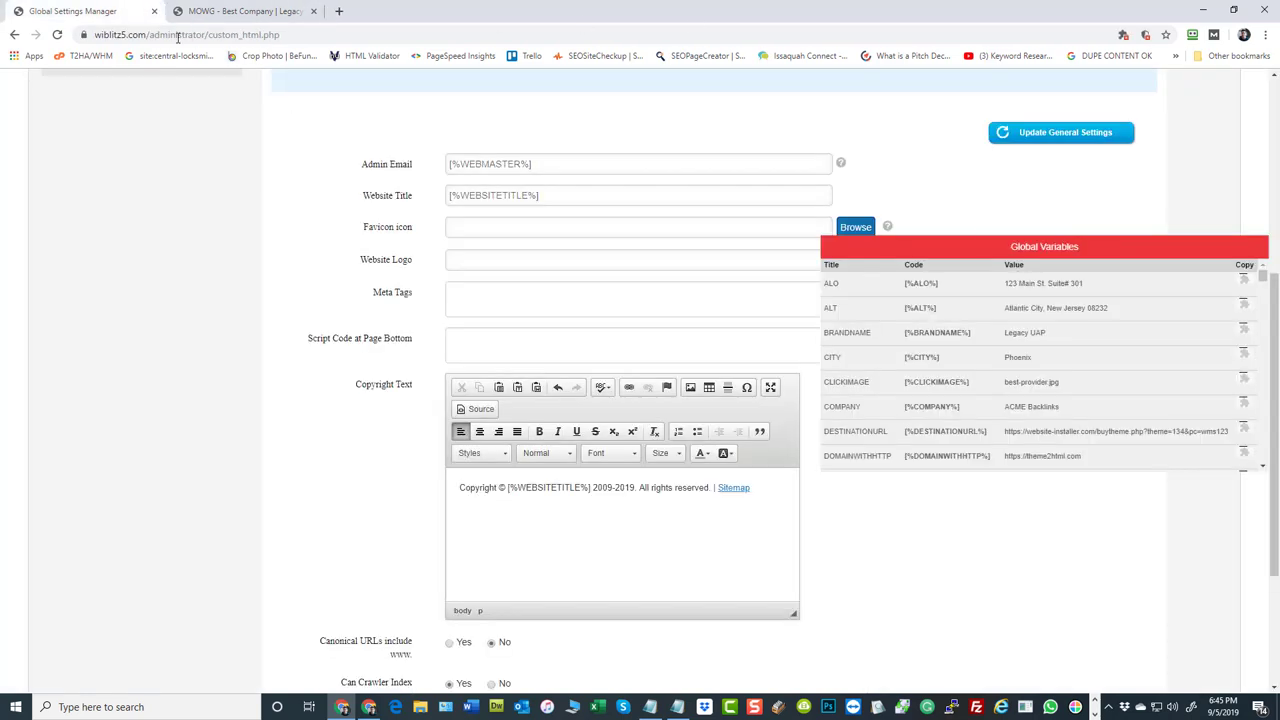
{"action": "key", "text": "F5"}
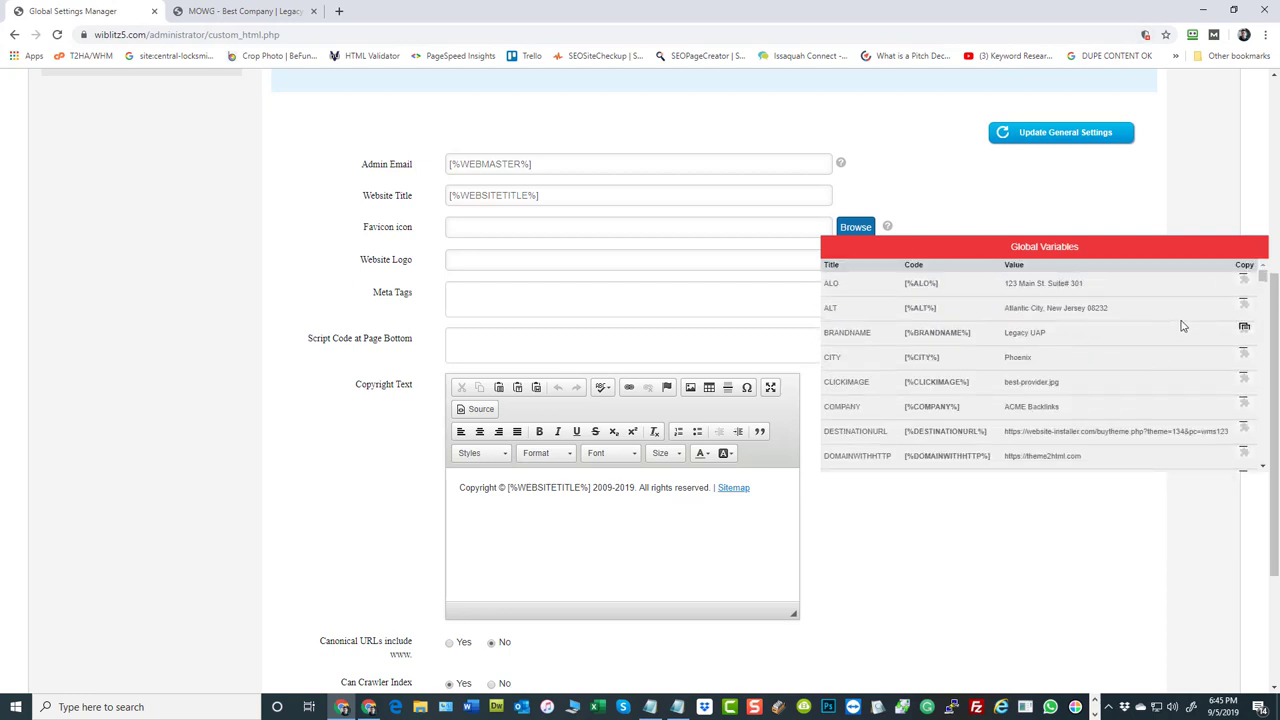
Copy the [%BRANDNAME%] code from the Global Variables list and compare the code with its value.
{"action": "left_click", "coordinate": [1245, 330]}
{"action": "left_click_drag", "start_coordinate": [970, 332], "coordinate": [897, 332]}
{"action": "left_click_drag", "start_coordinate": [1056, 338], "coordinate": [1003, 336]}
{"action": "scroll", "coordinate": [1060, 344], "scroll_direction": "up", "scroll_amount": 1}
Compare the titles, codes and values of the first global variables, such as ALO, ALT, BRANDNAME and CITY.
{"action": "left_click_drag", "start_coordinate": [937, 283], "coordinate": [906, 308]}
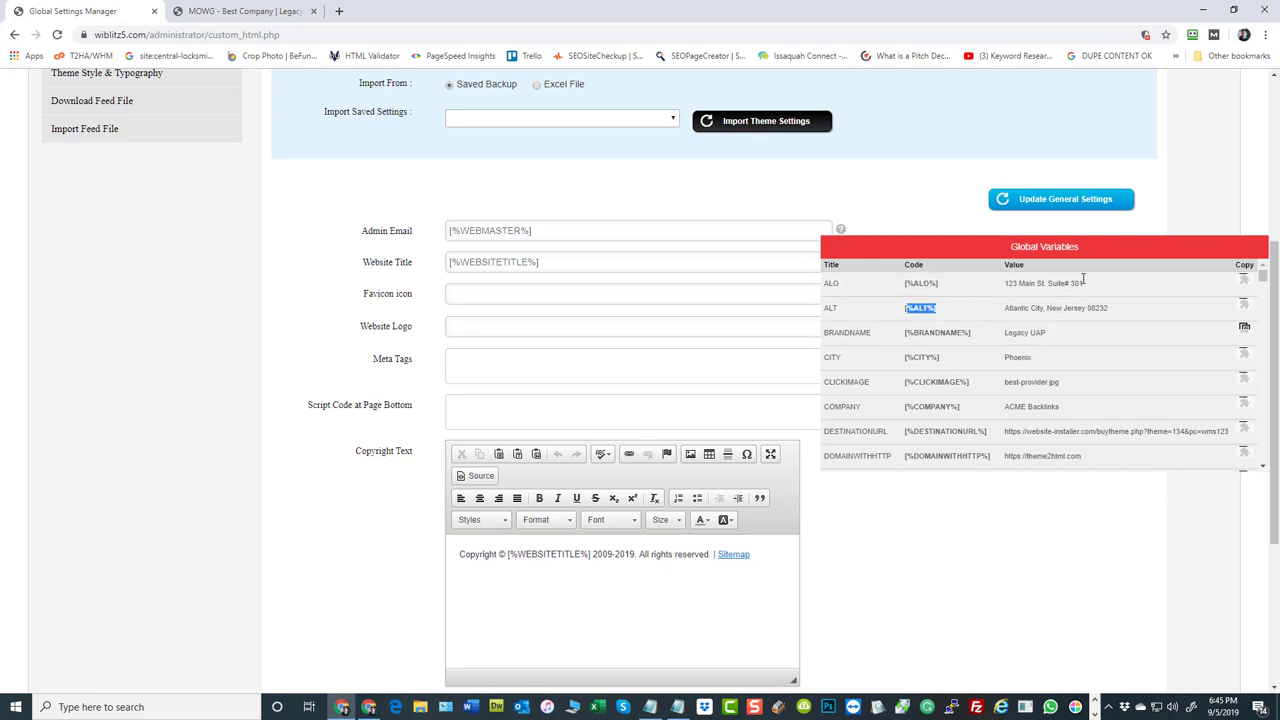
{"action": "left_click_drag", "start_coordinate": [1104, 285], "coordinate": [1004, 285]}
{"action": "double_click", "coordinate": [830, 283]}
{"action": "double_click", "coordinate": [830, 309]}
{"action": "double_click", "coordinate": [846, 333]}
{"action": "double_click", "coordinate": [838, 358]}
{"action": "double_click", "coordinate": [920, 284]}
{"action": "left_click_drag", "start_coordinate": [948, 292], "coordinate": [906, 288]}
{"action": "left_click", "coordinate": [920, 310]}
Examine the keyword, service and numbered VAR entries in the Global Variables list, including VAR128, and close the list.
{"action": "scroll", "coordinate": [955, 390], "scroll_direction": "down", "scroll_amount": 5}
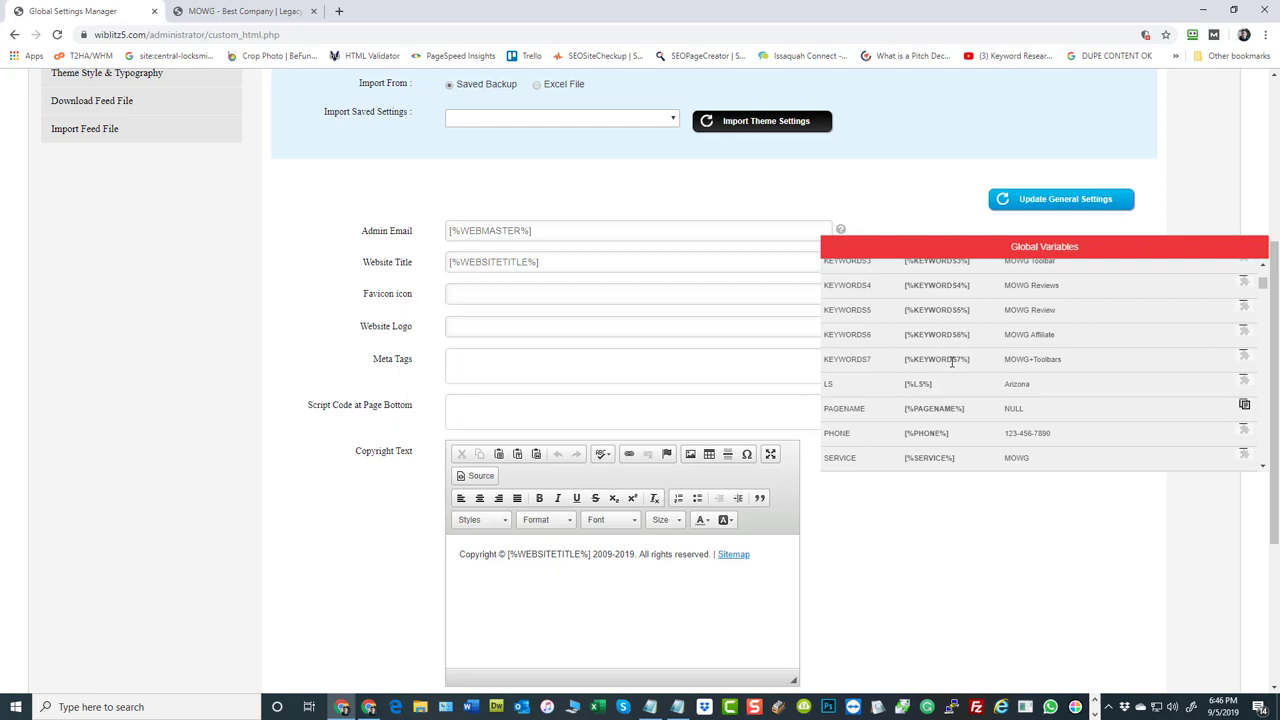
{"action": "scroll", "coordinate": [952, 362], "scroll_direction": "down", "scroll_amount": 10}
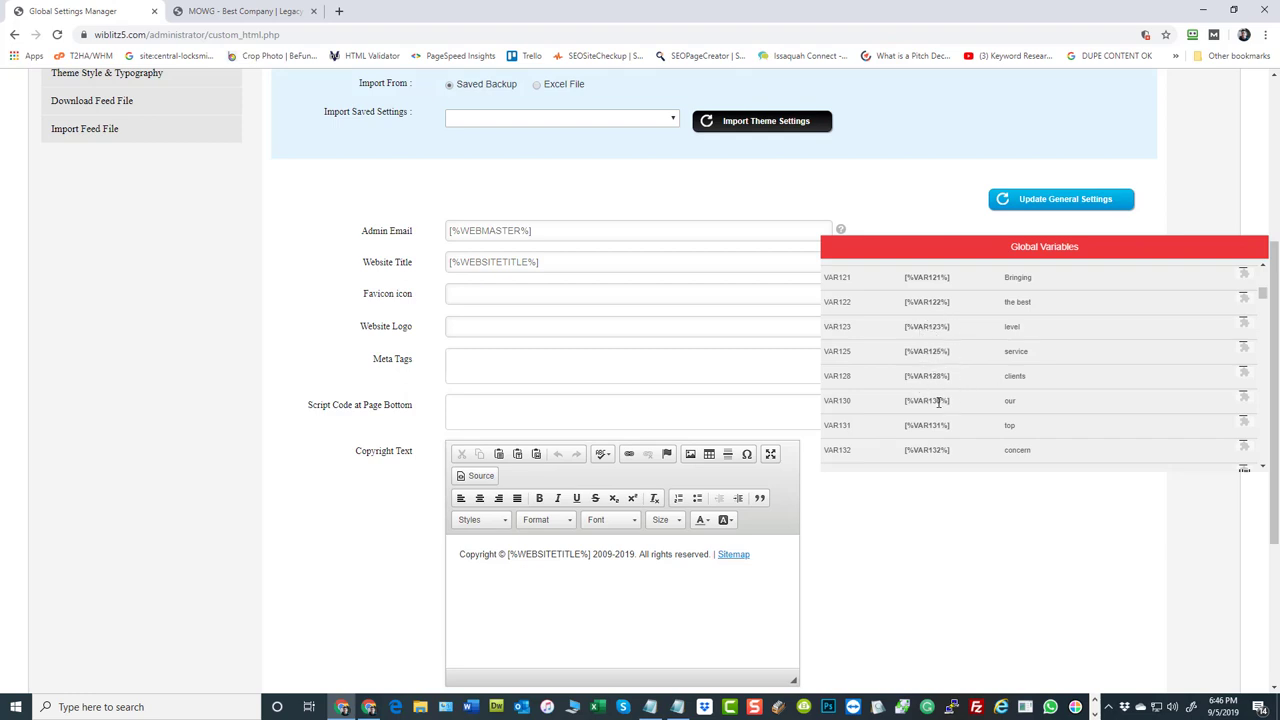
{"action": "double_click", "coordinate": [1012, 377]}
{"action": "left_click", "coordinate": [922, 382]}
{"action": "left_click", "coordinate": [1021, 256]}
{"action": "scroll", "coordinate": [309, 451], "scroll_direction": "up", "scroll_amount": 3}
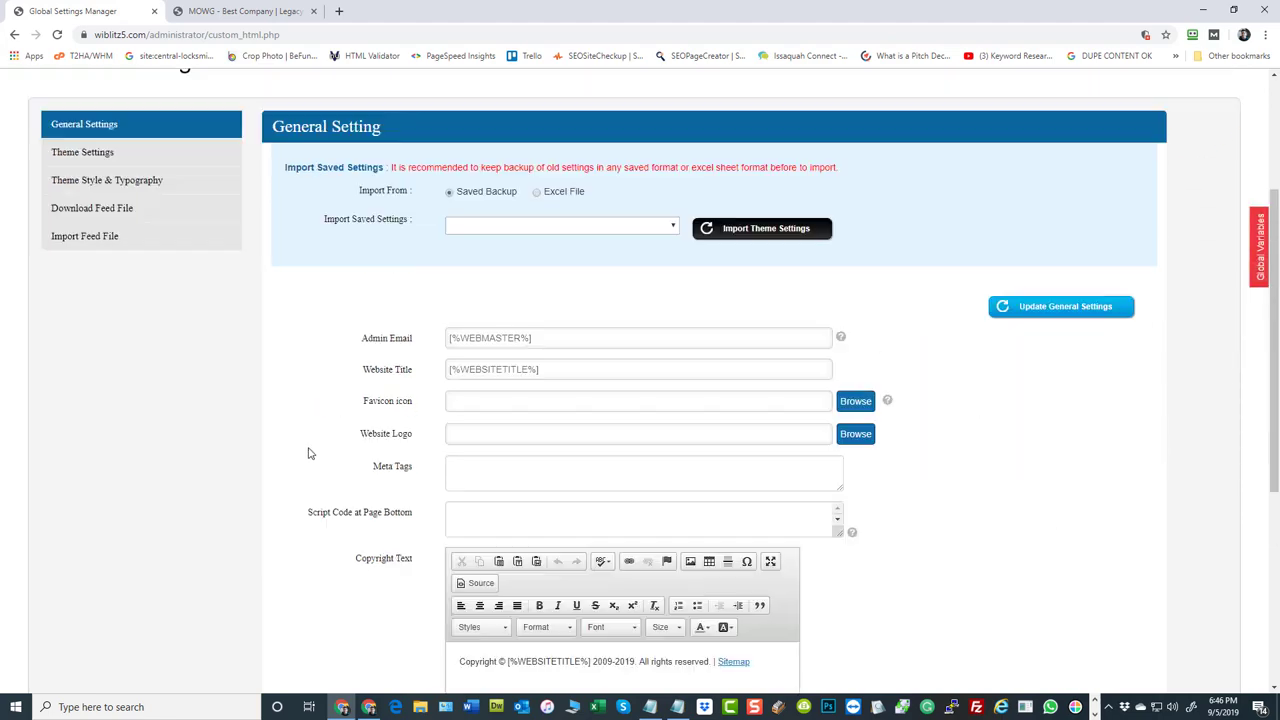
{"action": "scroll", "coordinate": [313, 468], "scroll_direction": "up", "scroll_amount": 1}
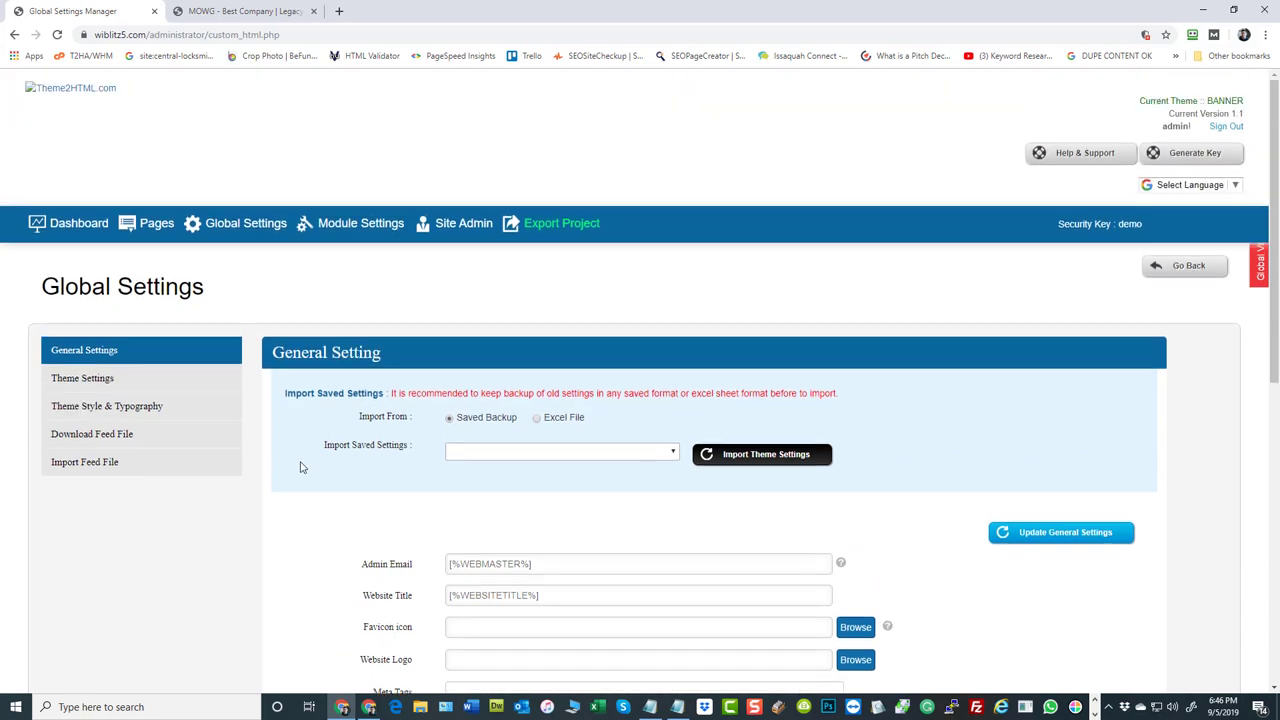
Examine the live homepage's main content, from the MOWG Company heading to the closing line about recommending.
{"action": "left_click", "coordinate": [248, 11]}
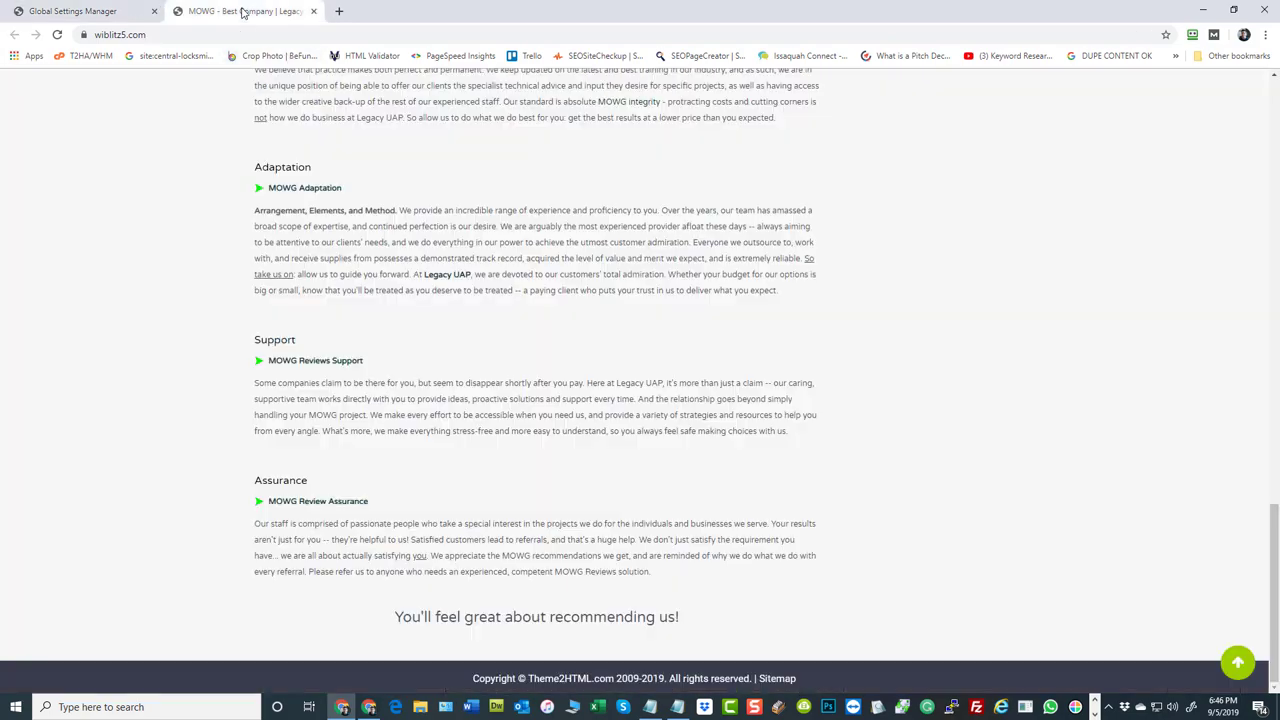
{"action": "scroll", "coordinate": [663, 243], "scroll_direction": "up", "scroll_amount": 6}
{"action": "scroll", "coordinate": [665, 259], "scroll_direction": "up", "scroll_amount": 10}
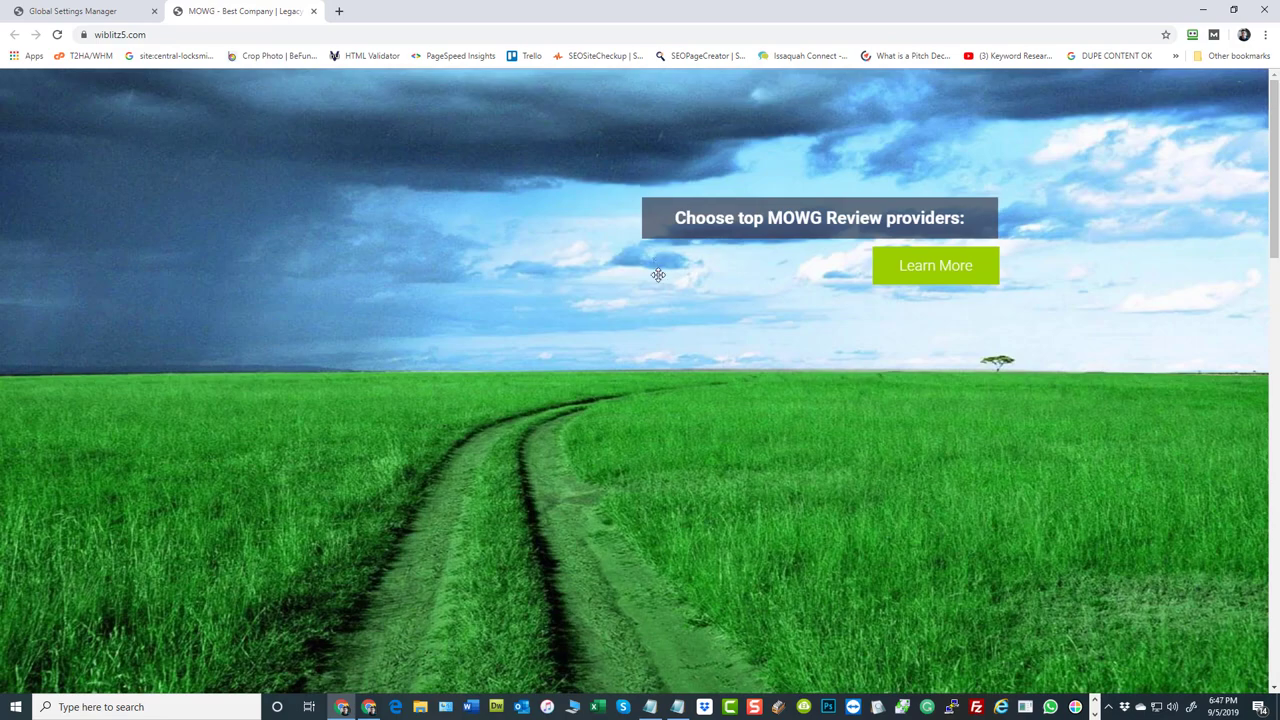
{"action": "scroll", "coordinate": [657, 278], "scroll_direction": "down", "scroll_amount": 3}
{"action": "scroll", "coordinate": [655, 281], "scroll_direction": "down", "scroll_amount": 5}
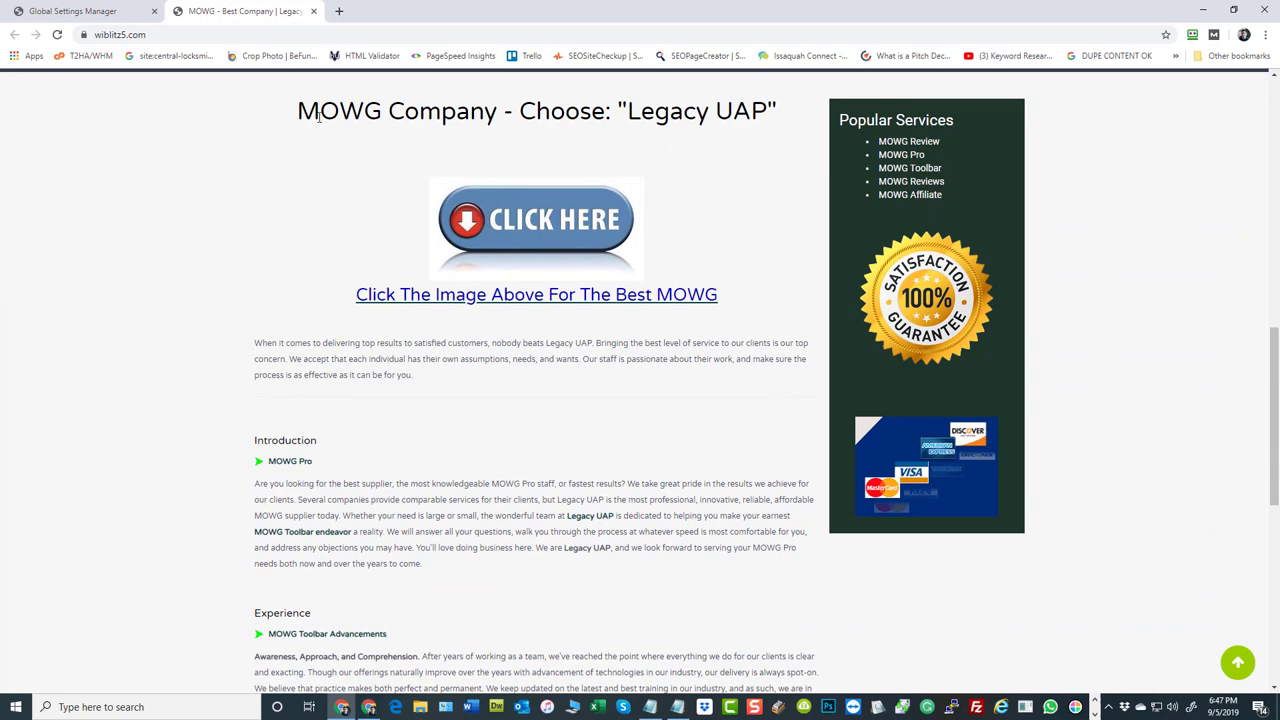
{"action": "left_click_drag", "start_coordinate": [319, 117], "coordinate": [685, 630]}
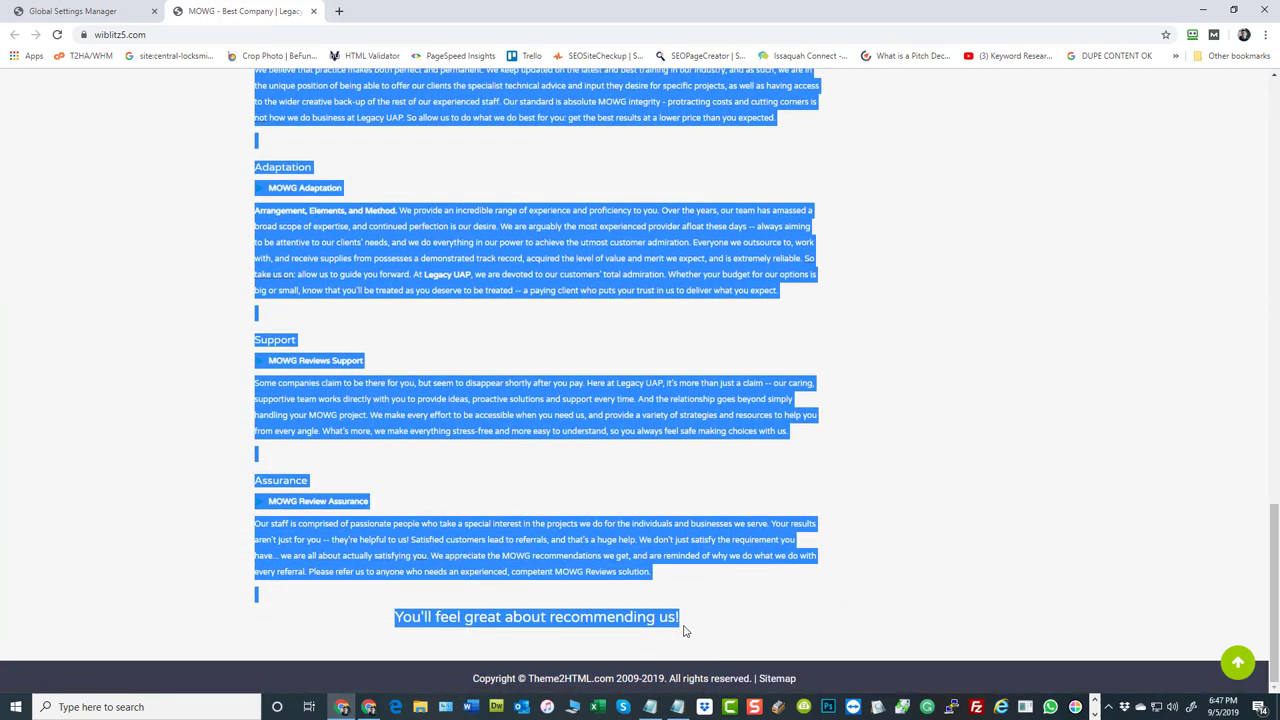
{"action": "scroll", "coordinate": [674, 454], "scroll_direction": "up", "scroll_amount": 5}
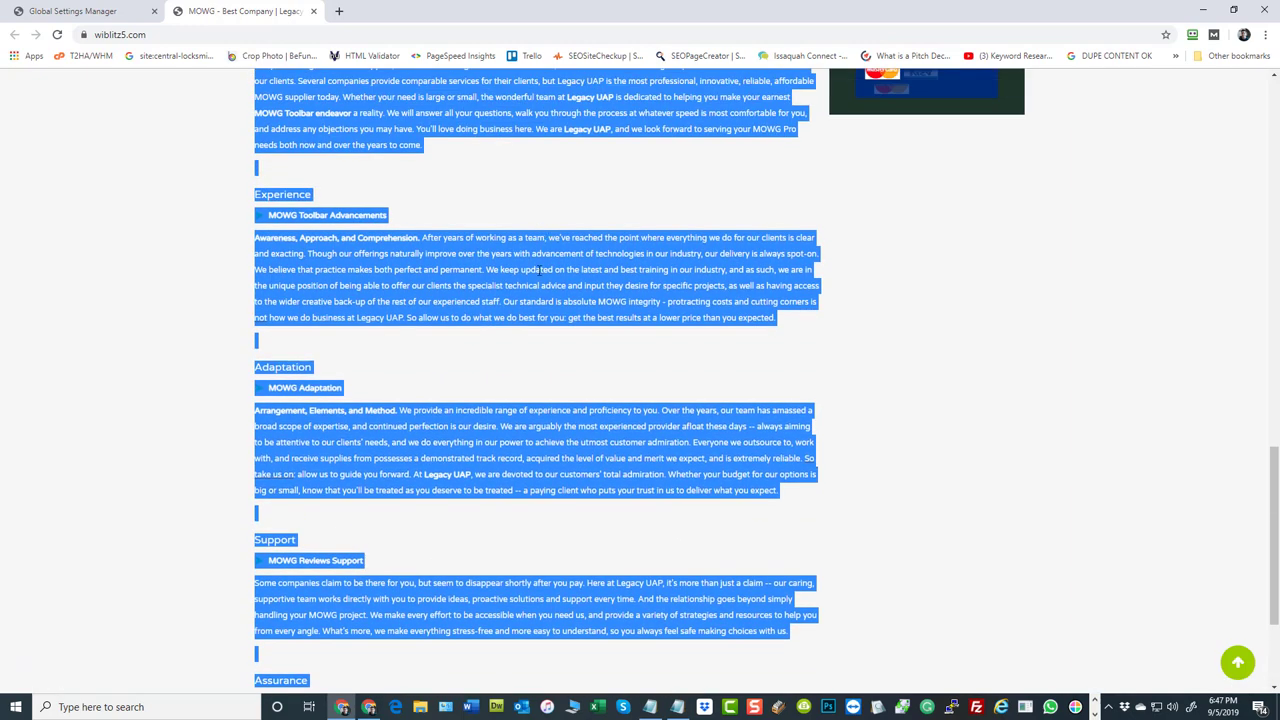
{"action": "scroll", "coordinate": [548, 190], "scroll_direction": "up", "scroll_amount": 1}
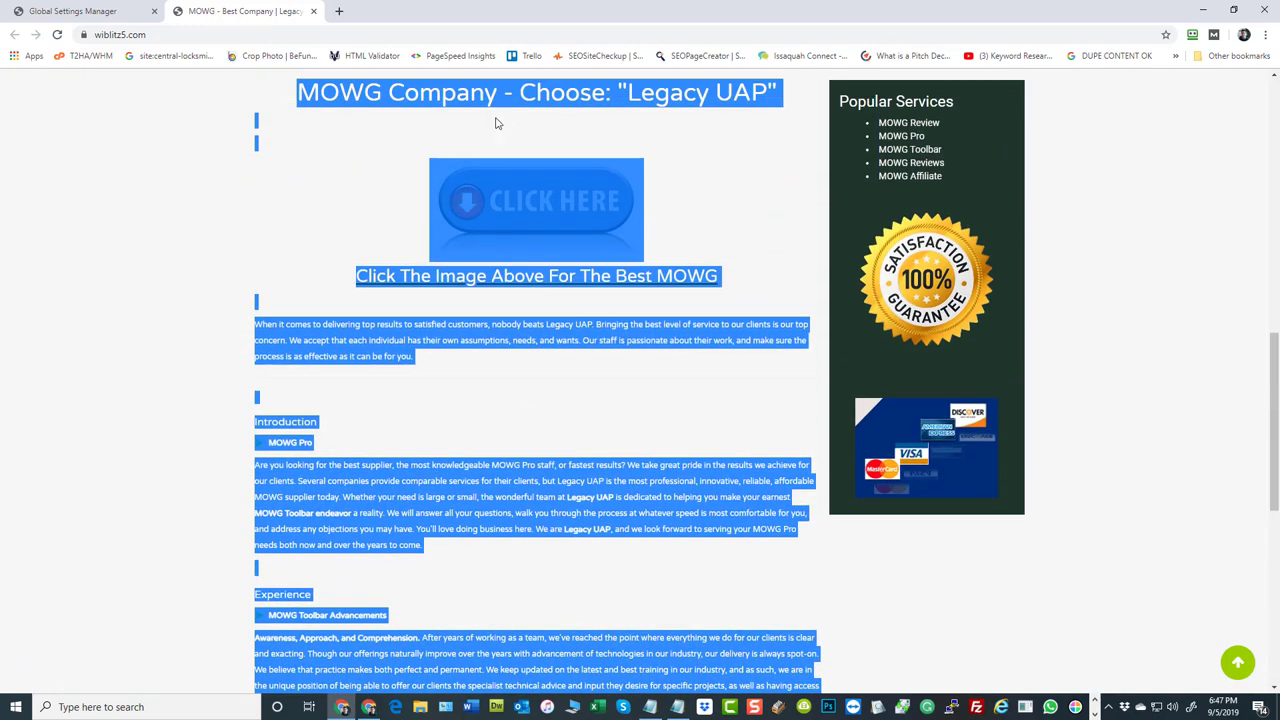
{"action": "scroll", "coordinate": [497, 123], "scroll_direction": "up", "scroll_amount": 1}
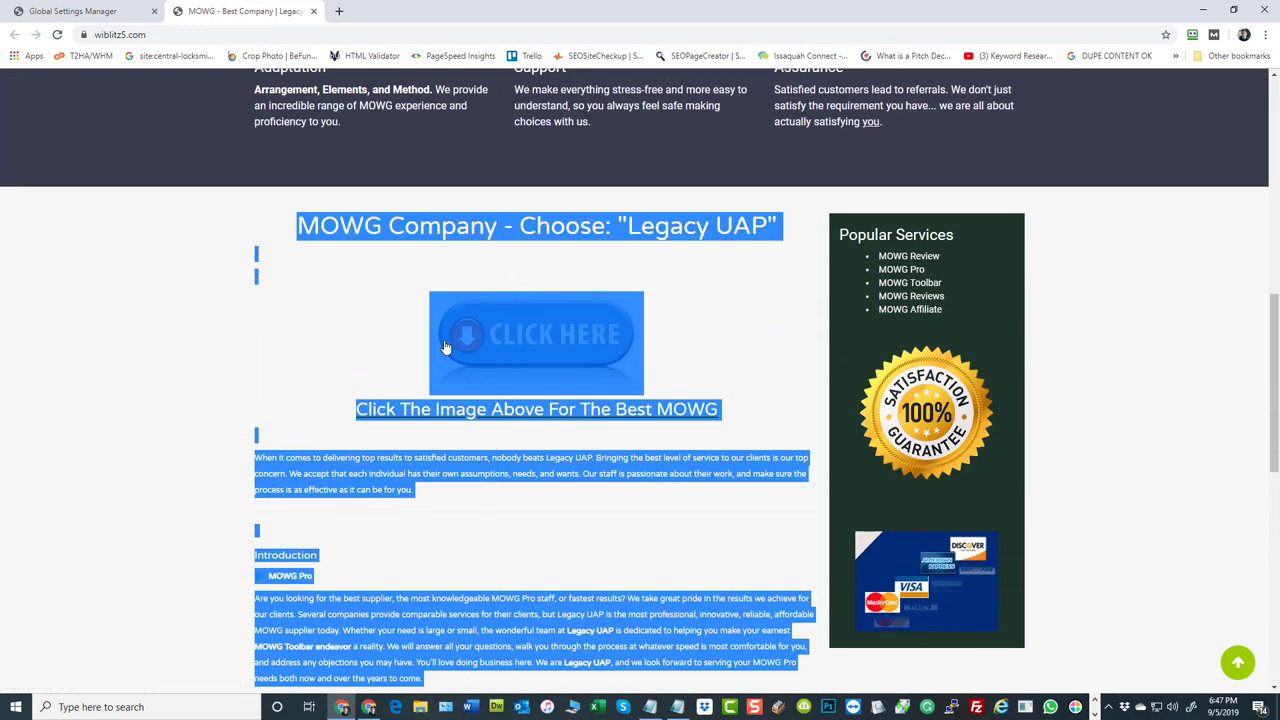
{"action": "scroll", "coordinate": [550, 376], "scroll_direction": "down", "scroll_amount": 2}
{"action": "scroll", "coordinate": [546, 380], "scroll_direction": "down", "scroll_amount": 4}
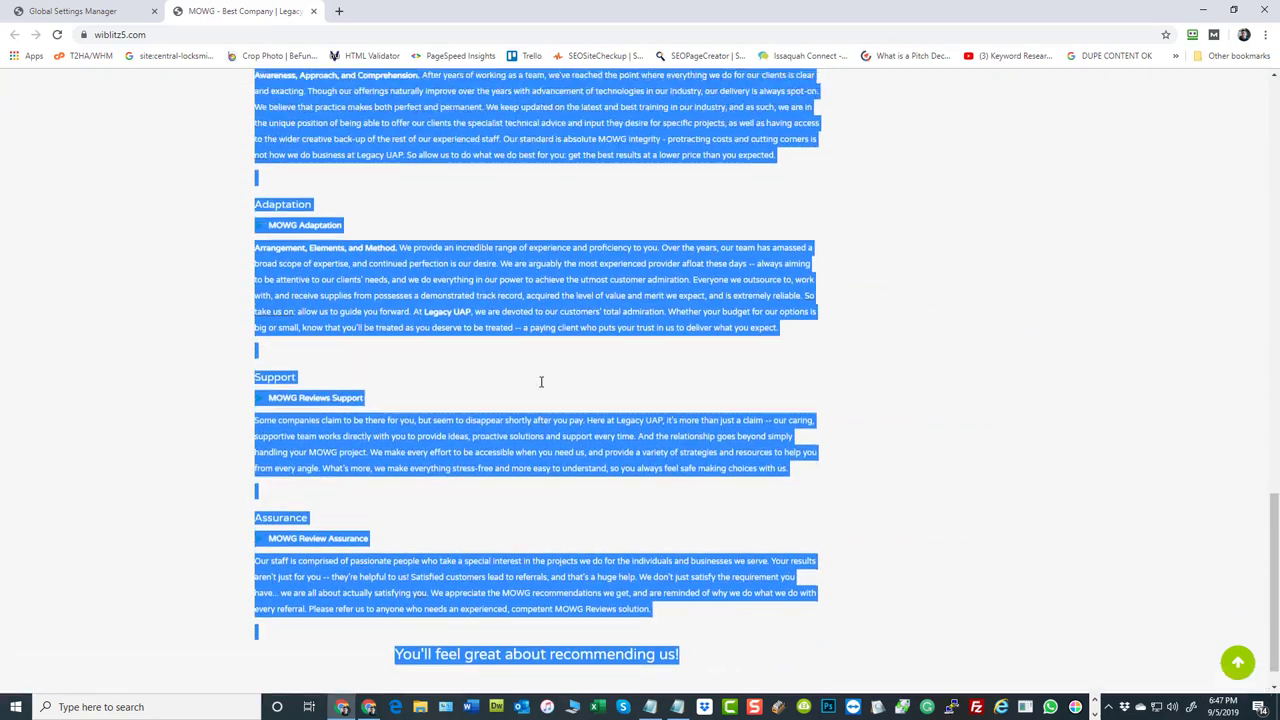
{"action": "scroll", "coordinate": [540, 382], "scroll_direction": "up", "scroll_amount": 6}
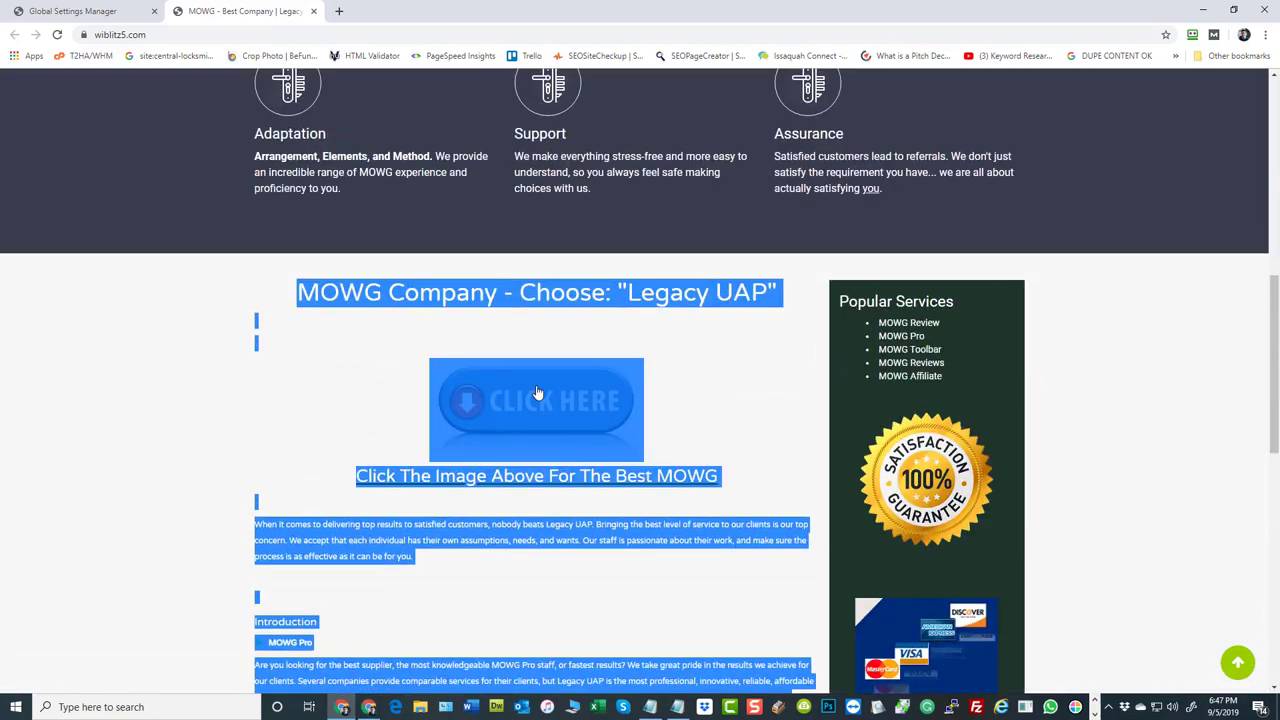
Examine the Popular Services sidebar with its guarantee seal and payment card images on the live homepage.
{"action": "left_click", "coordinate": [1094, 392]}
{"action": "scroll", "coordinate": [1090, 400], "scroll_direction": "down", "scroll_amount": 2}
{"action": "left_click_drag", "start_coordinate": [1060, 507], "coordinate": [840, 100]}
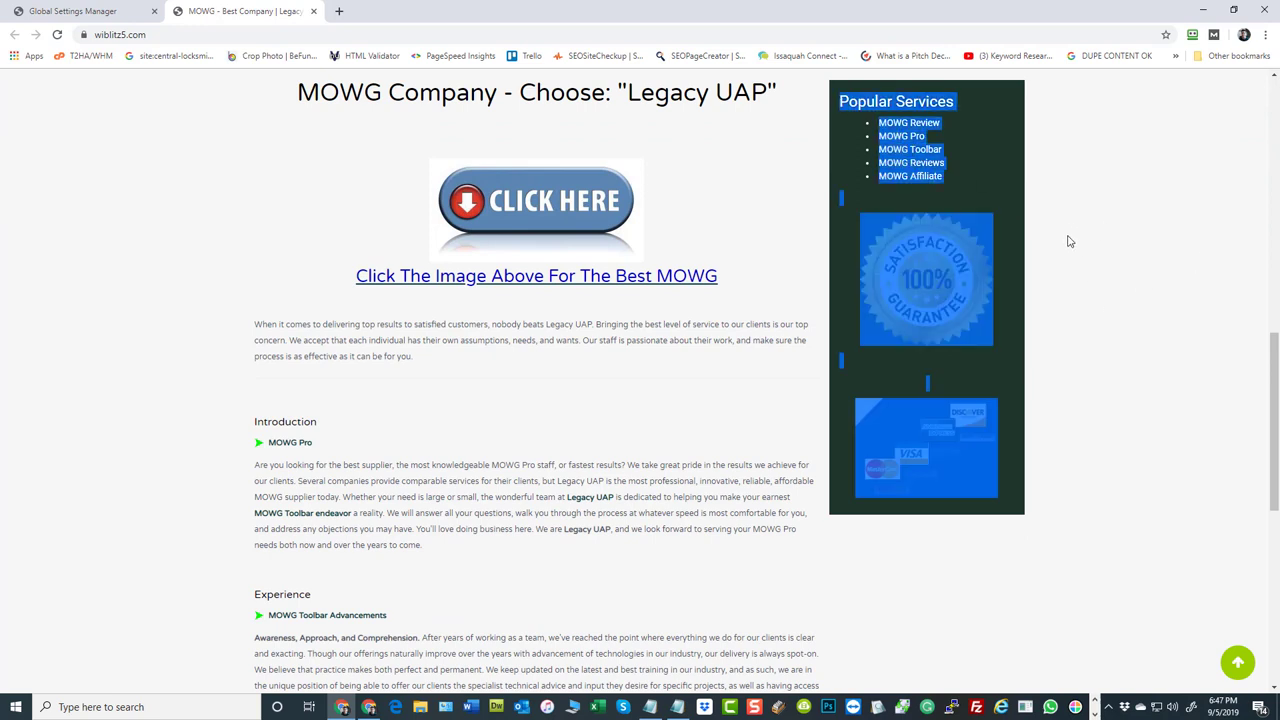
{"action": "left_click", "coordinate": [1055, 272]}
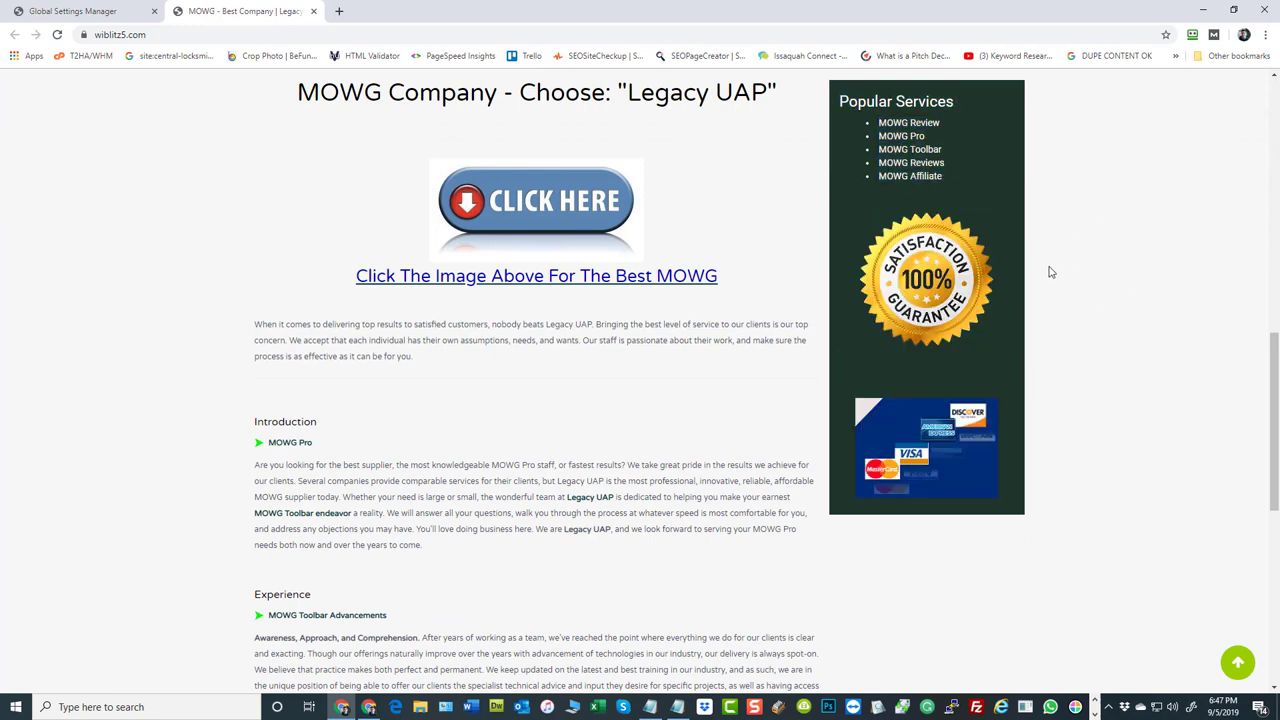
{"action": "scroll", "coordinate": [1073, 291], "scroll_direction": "up", "scroll_amount": 1}
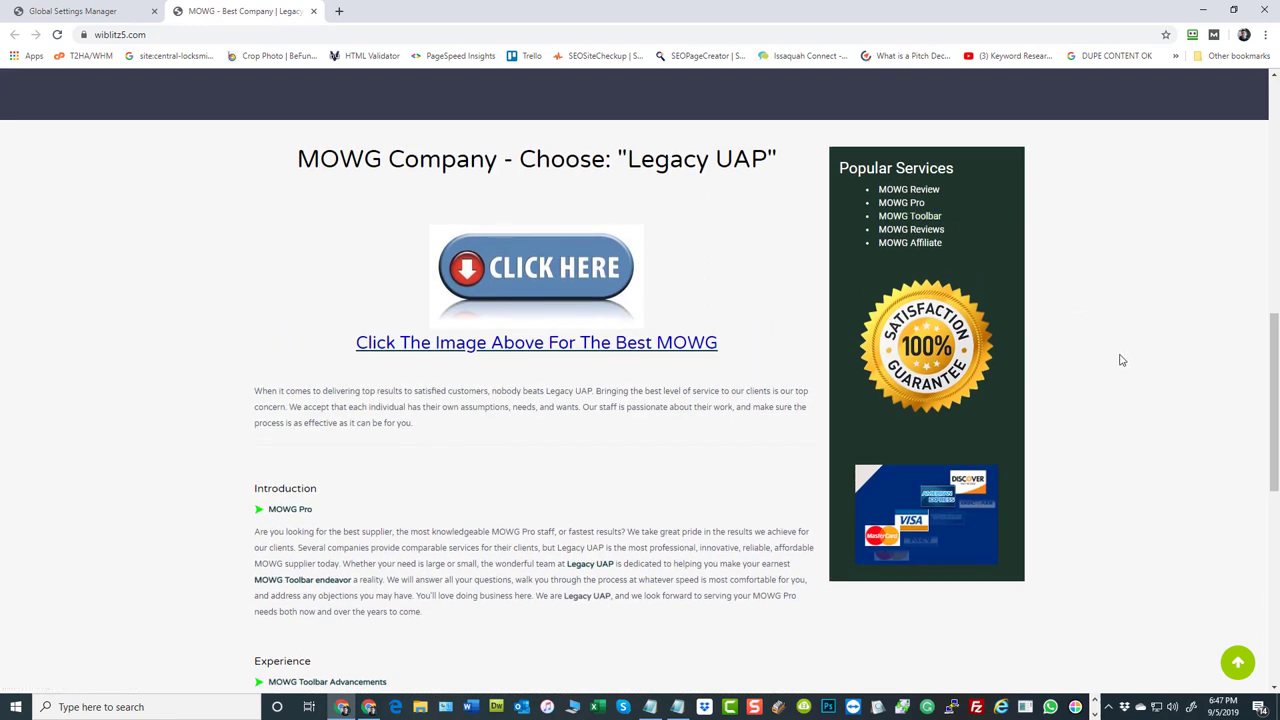
Examine the Adaptation, Support and Assurance blocks and the top banner with its Learn More link on the homepage.
{"action": "scroll", "coordinate": [1122, 360], "scroll_direction": "up", "scroll_amount": 5}
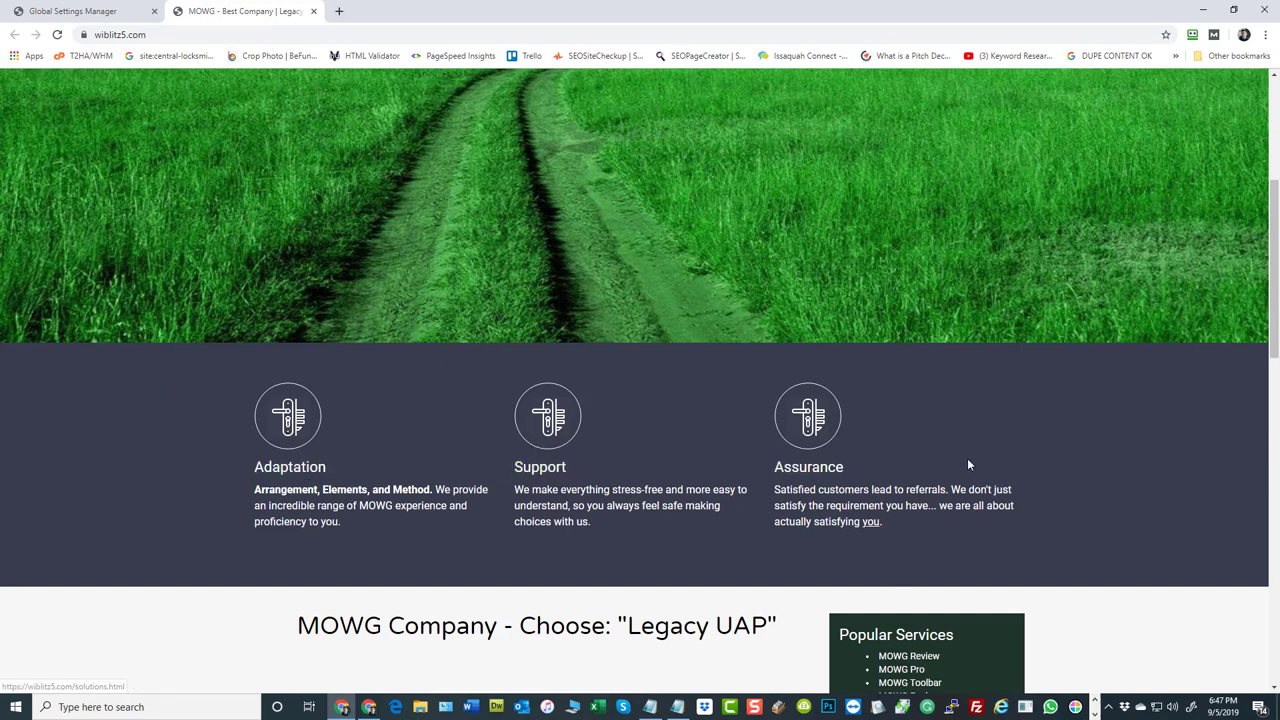
{"action": "scroll", "coordinate": [967, 462], "scroll_direction": "up", "scroll_amount": 1}
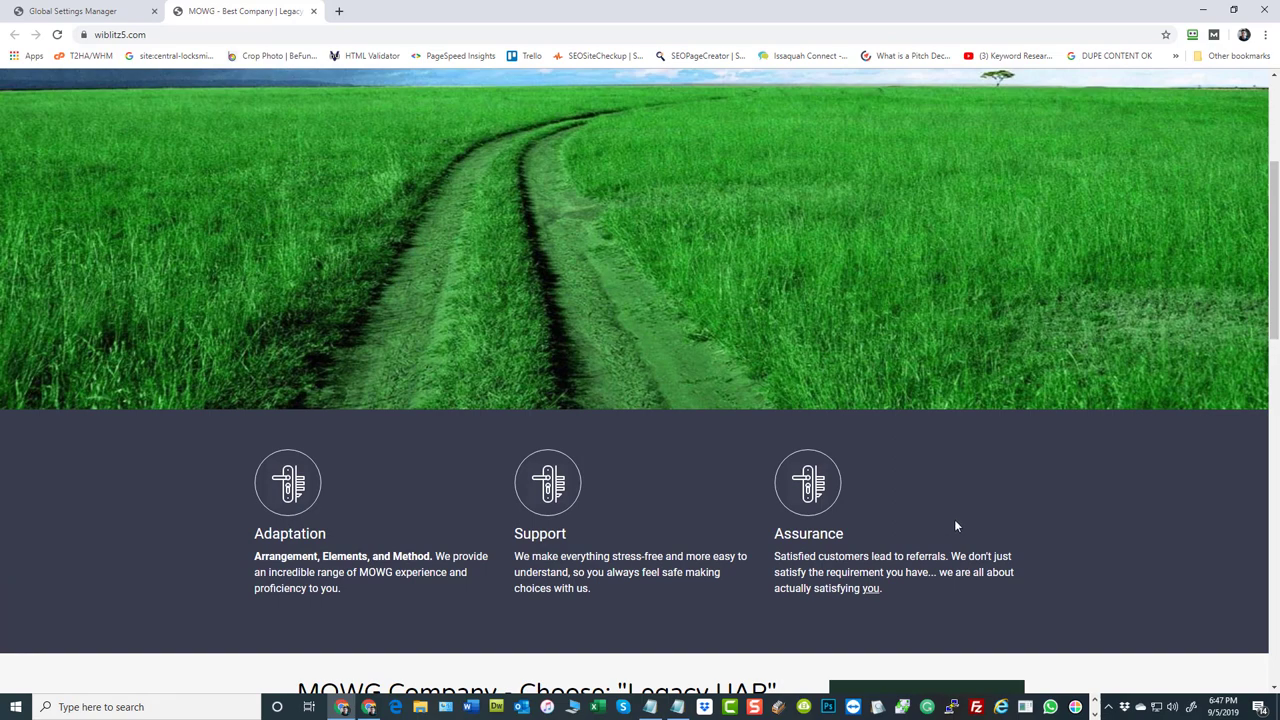
{"action": "scroll", "coordinate": [955, 526], "scroll_direction": "up", "scroll_amount": 4}
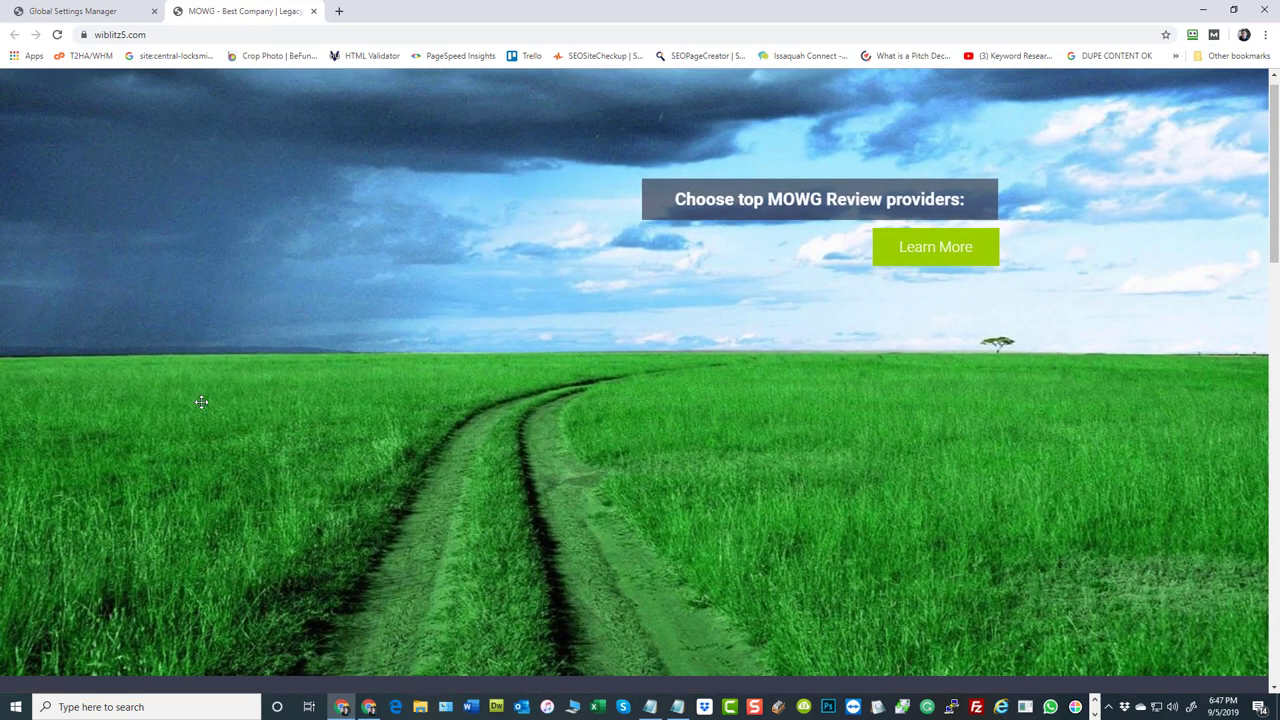
{"action": "scroll", "coordinate": [458, 234], "scroll_direction": "up", "scroll_amount": 1}
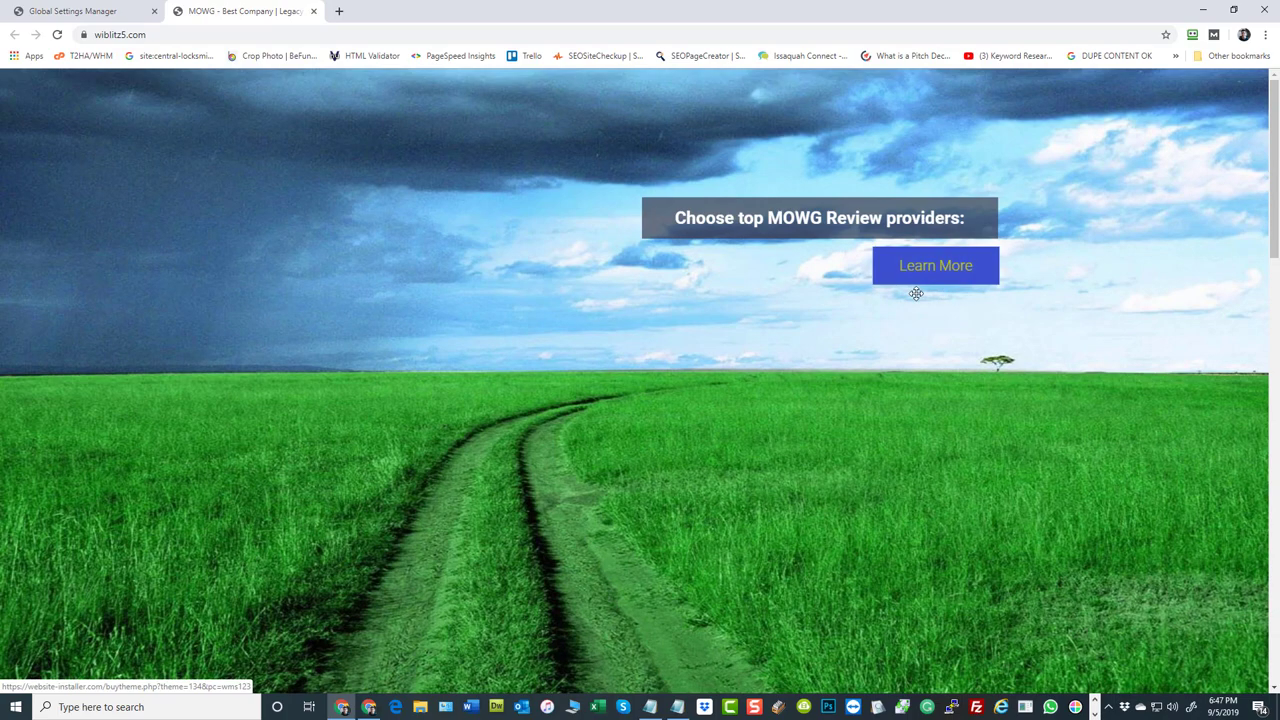
Examine the full copyright line with its Sitemap link in the live homepage's footer.
{"action": "scroll", "coordinate": [436, 290], "scroll_direction": "down", "scroll_amount": 10}
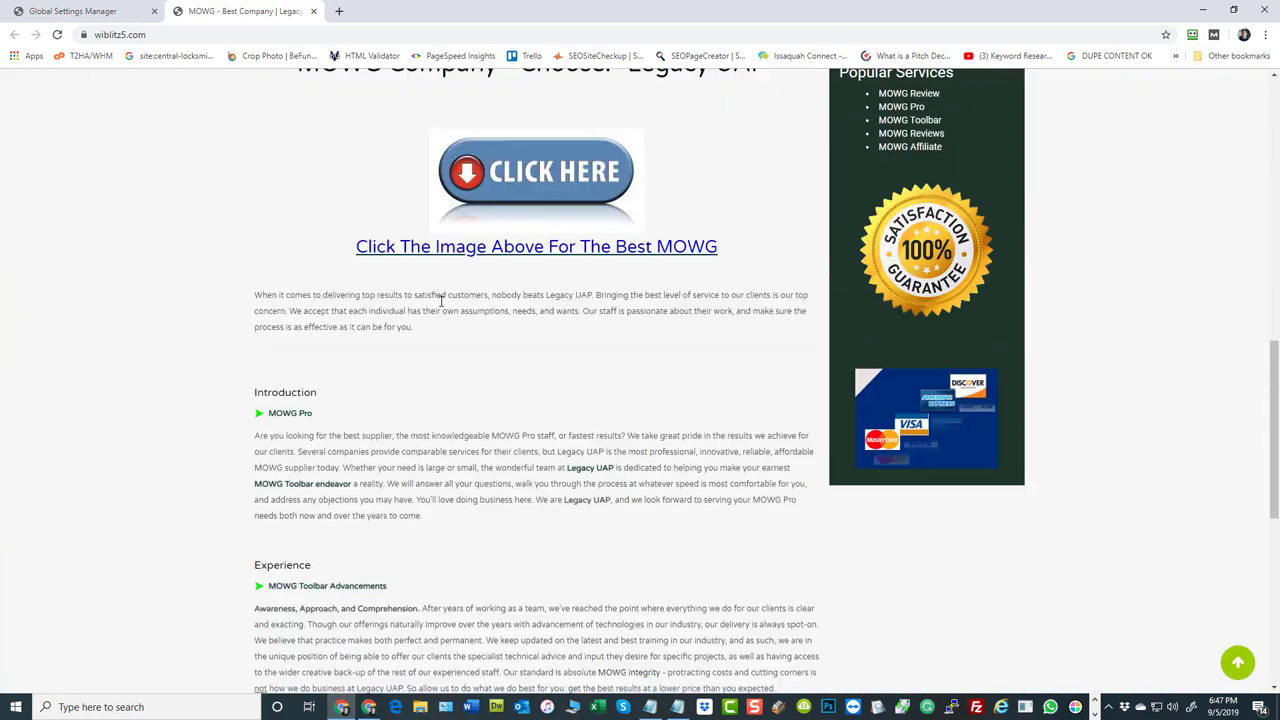
{"action": "scroll", "coordinate": [440, 300], "scroll_direction": "down", "scroll_amount": 6}
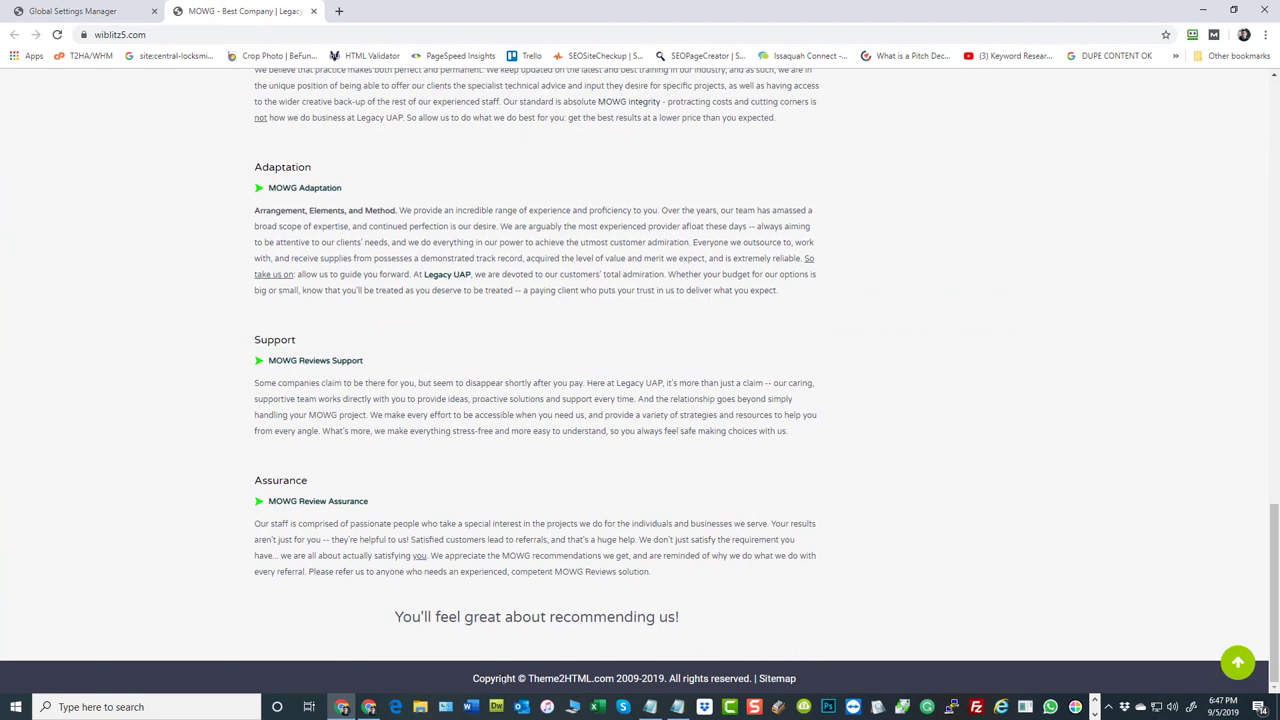
{"action": "left_click_drag", "start_coordinate": [458, 682], "coordinate": [807, 682]}
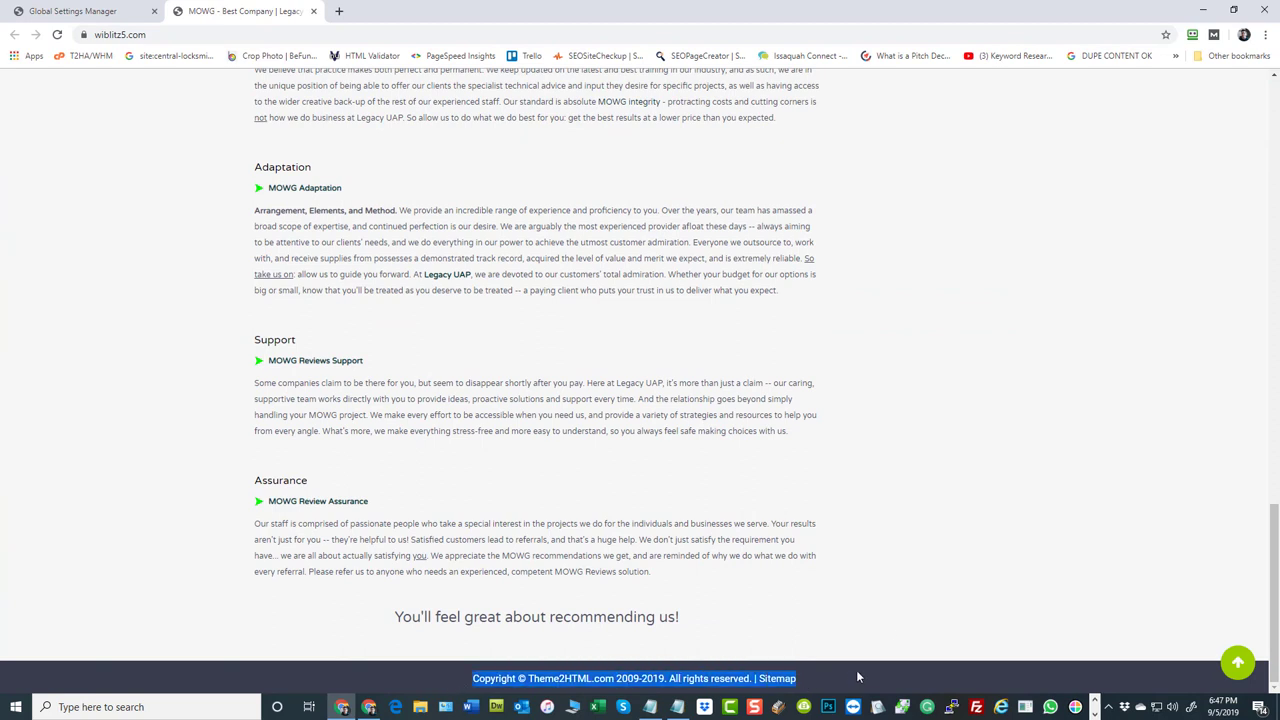
Follow the MOWG Pro link under Popular Services on the homepage and examine that page's introduction content and sidebar images.
{"action": "left_click", "coordinate": [1012, 301]}
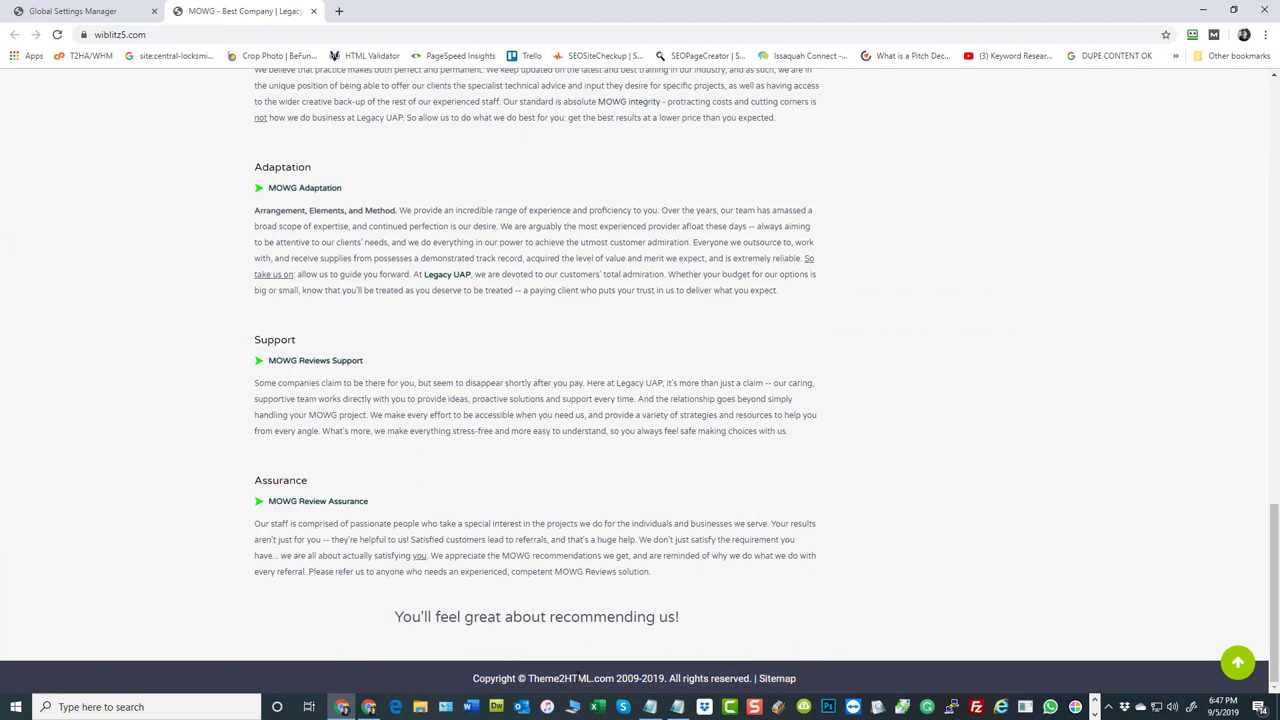
{"action": "scroll", "coordinate": [984, 412], "scroll_direction": "up", "scroll_amount": 15}
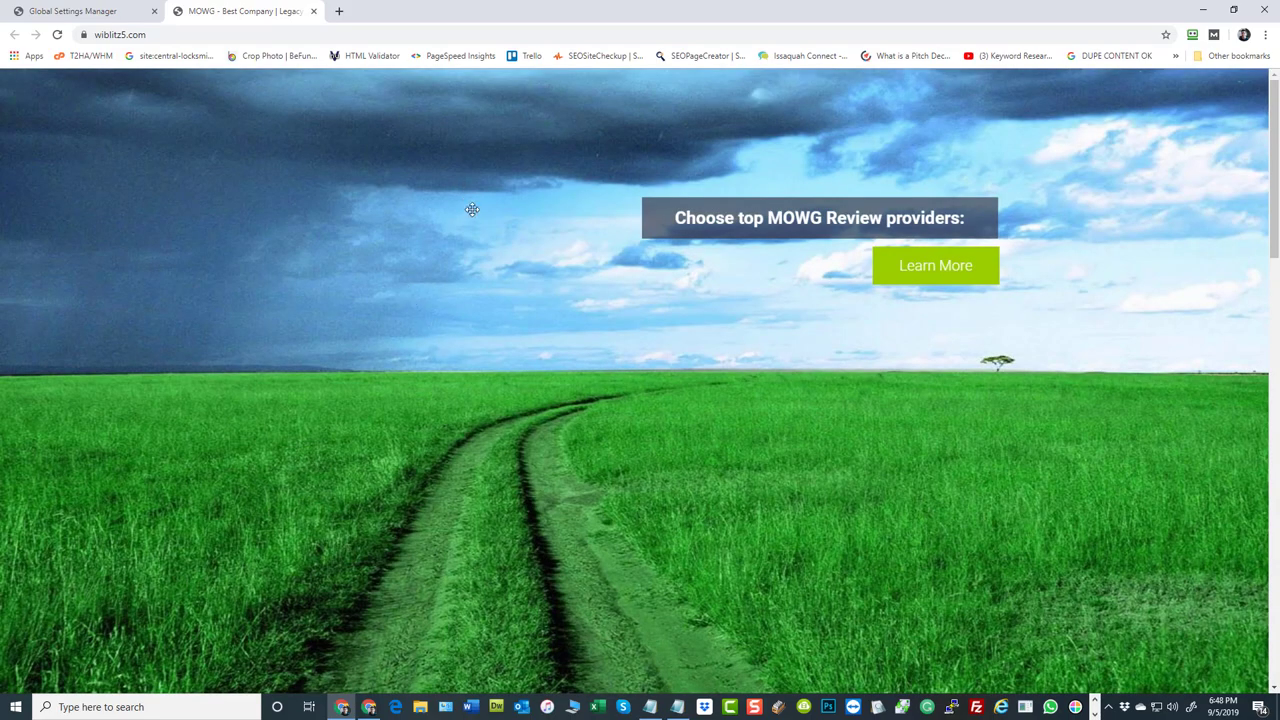
{"action": "scroll", "coordinate": [472, 210], "scroll_direction": "down", "scroll_amount": 6}
{"action": "scroll", "coordinate": [477, 237], "scroll_direction": "down", "scroll_amount": 1}
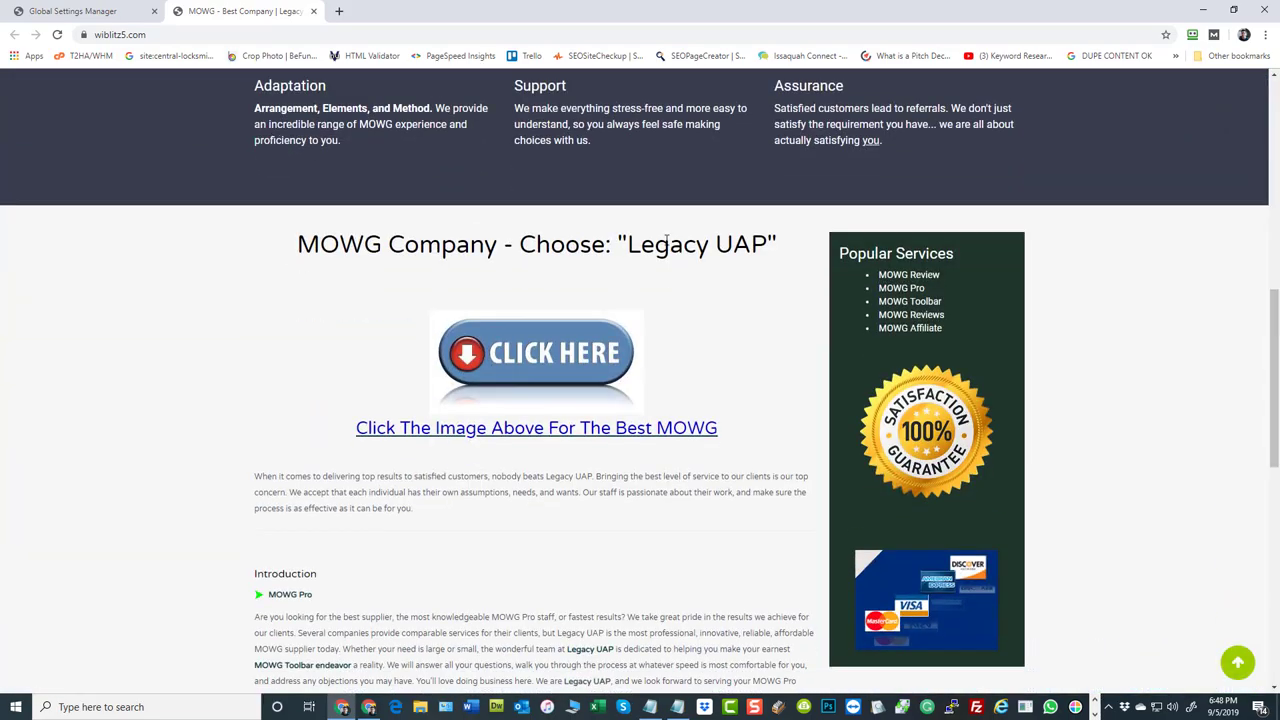
{"action": "left_click", "coordinate": [896, 288]}
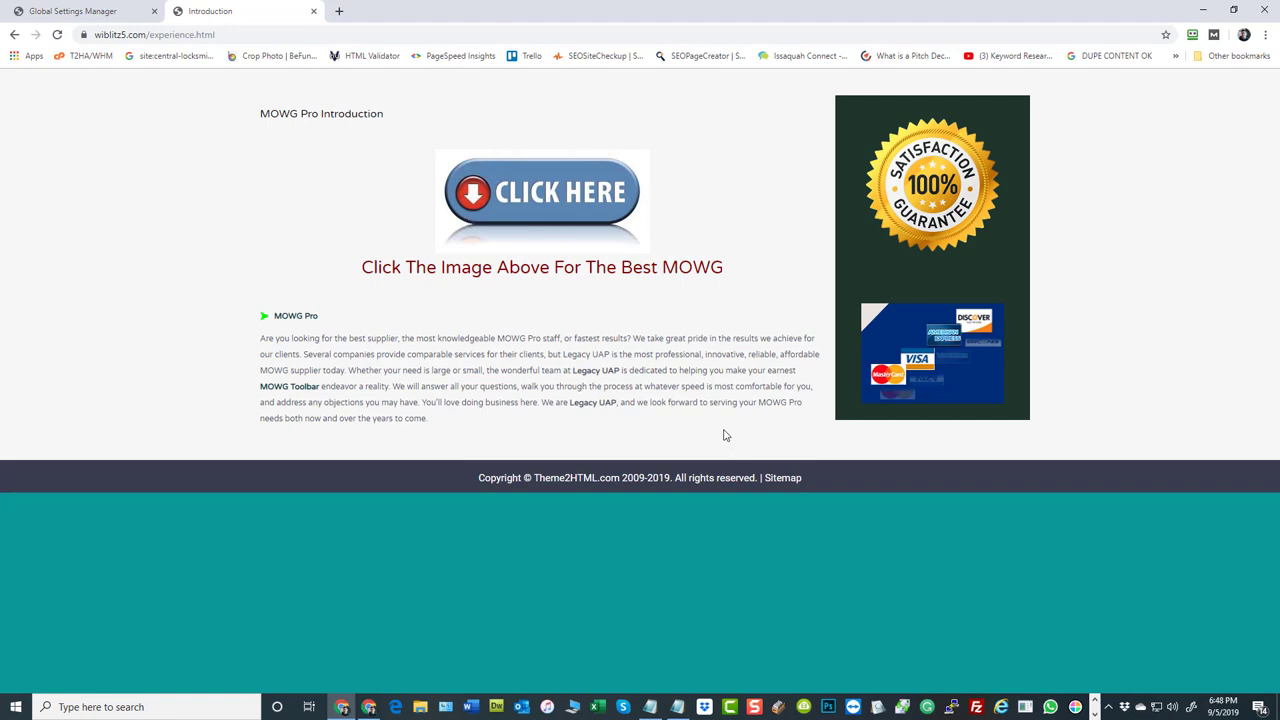
{"action": "left_click_drag", "start_coordinate": [725, 435], "coordinate": [262, 113]}
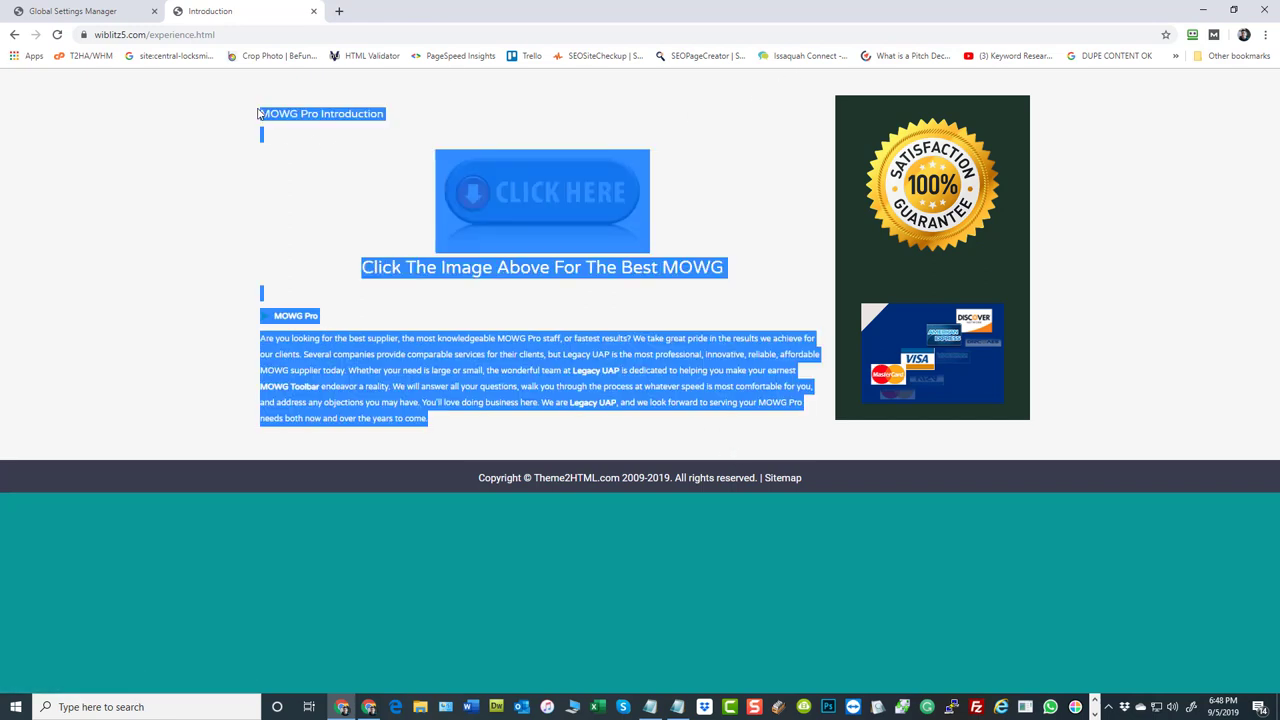
{"action": "left_click", "coordinate": [1128, 284]}
{"action": "left_click_drag", "start_coordinate": [1050, 420], "coordinate": [879, 333]}
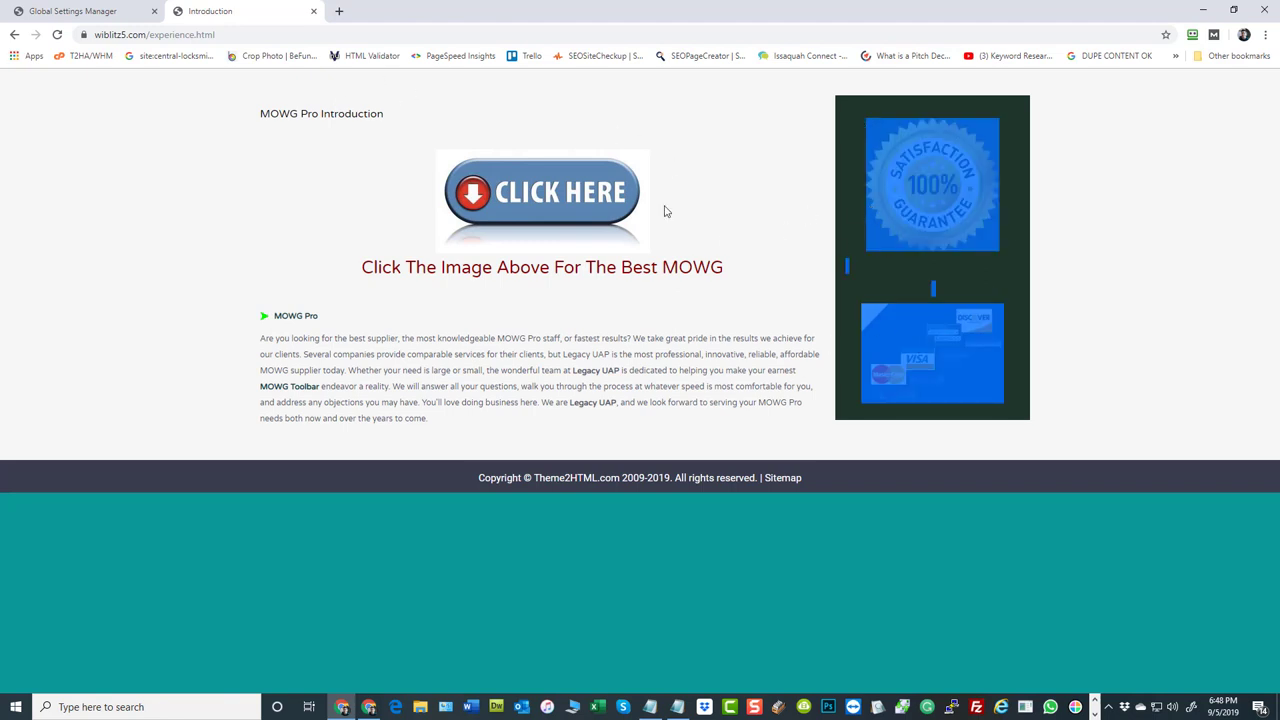
{"action": "left_click", "coordinate": [137, 163]}
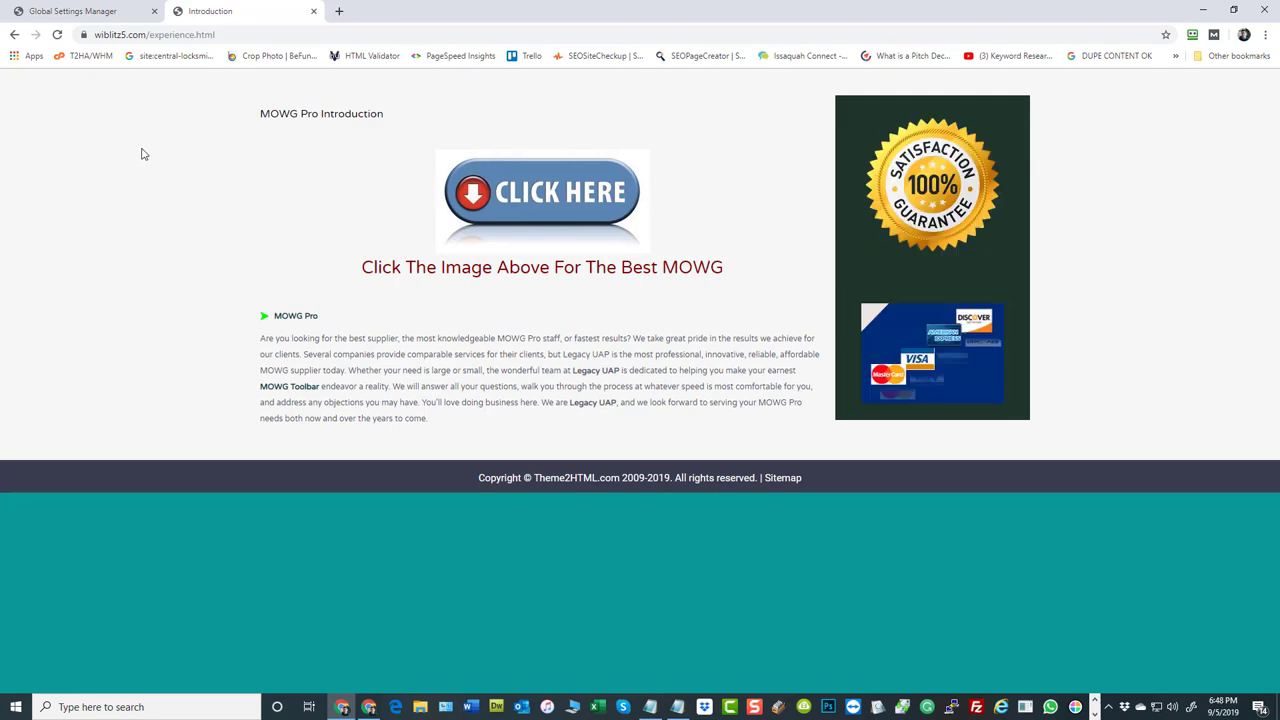
{"action": "left_click", "coordinate": [14, 36]}
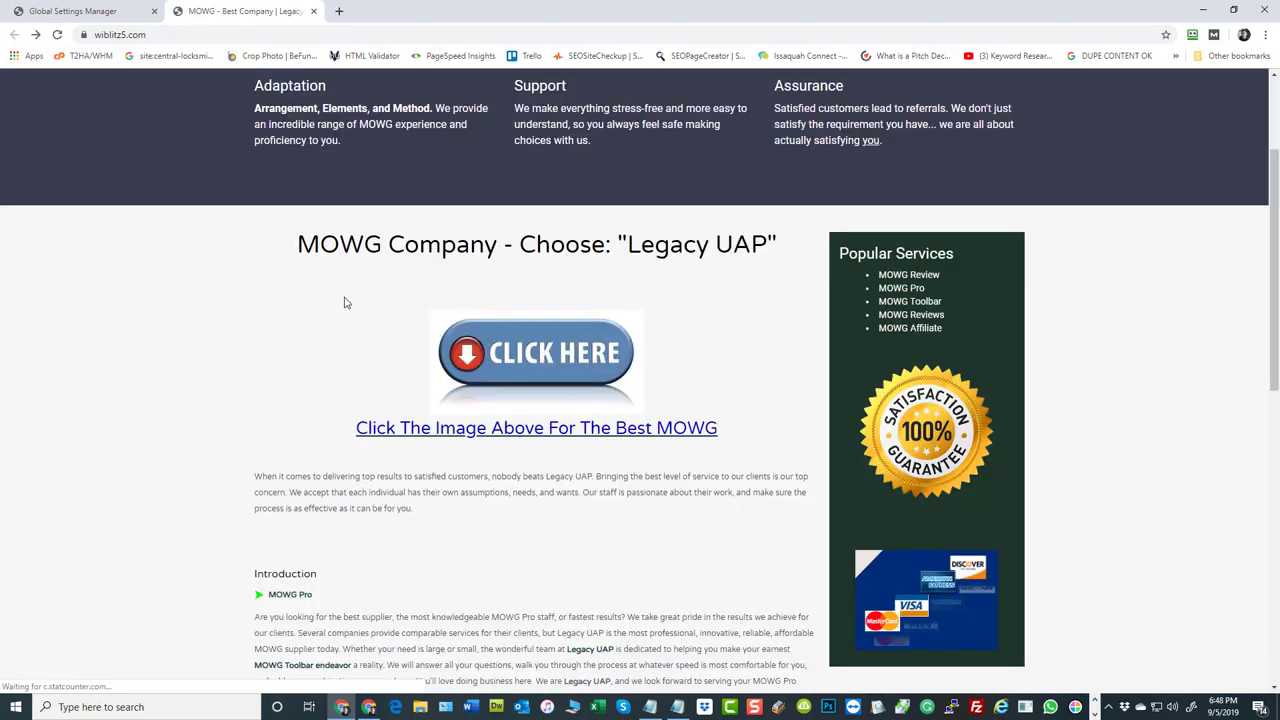
Show the list of managed pages in the CMS and view the live MOWG Reviews page, effectiveness.html.
{"action": "left_click", "coordinate": [70, 11]}
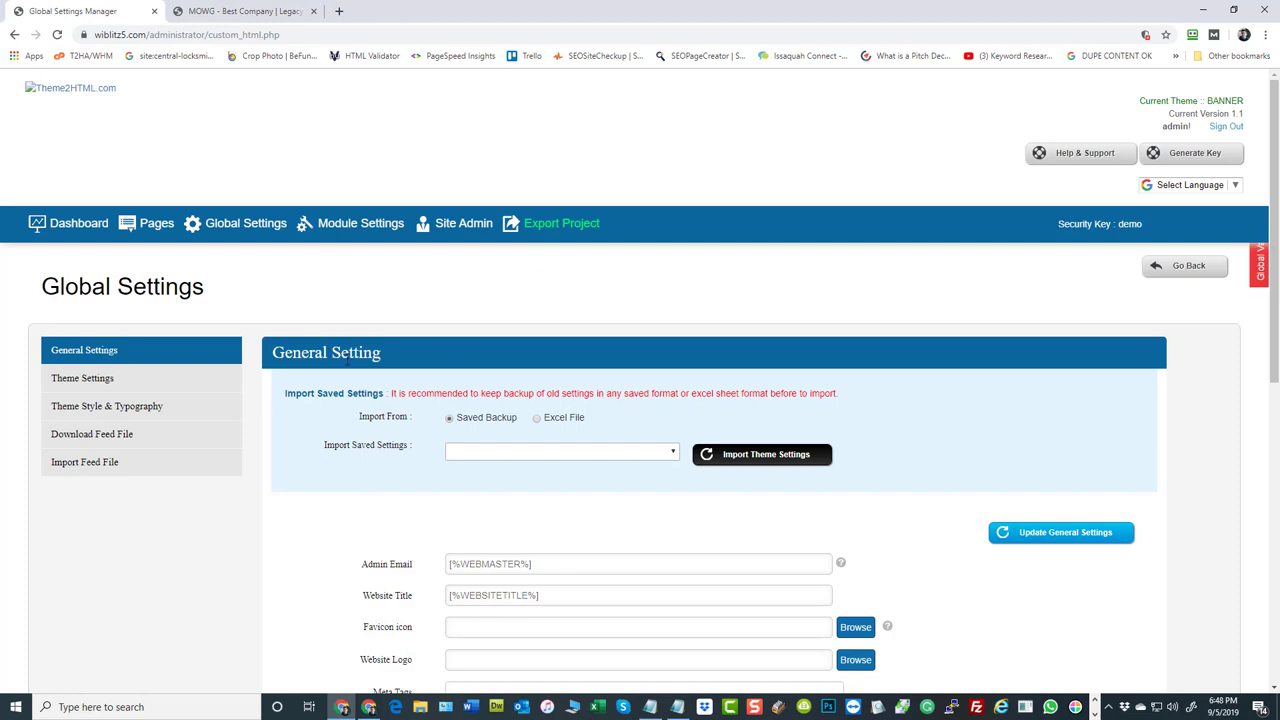
{"action": "left_click", "coordinate": [155, 225]}
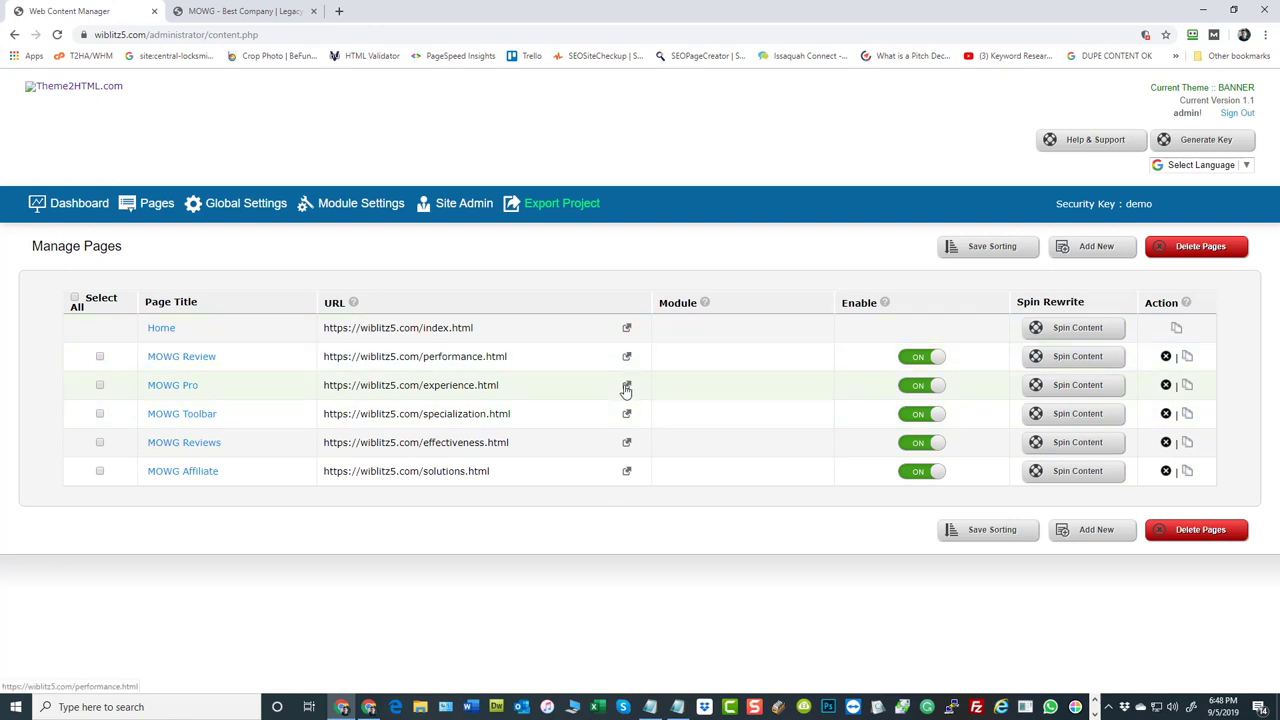
{"action": "left_click", "coordinate": [628, 443]}
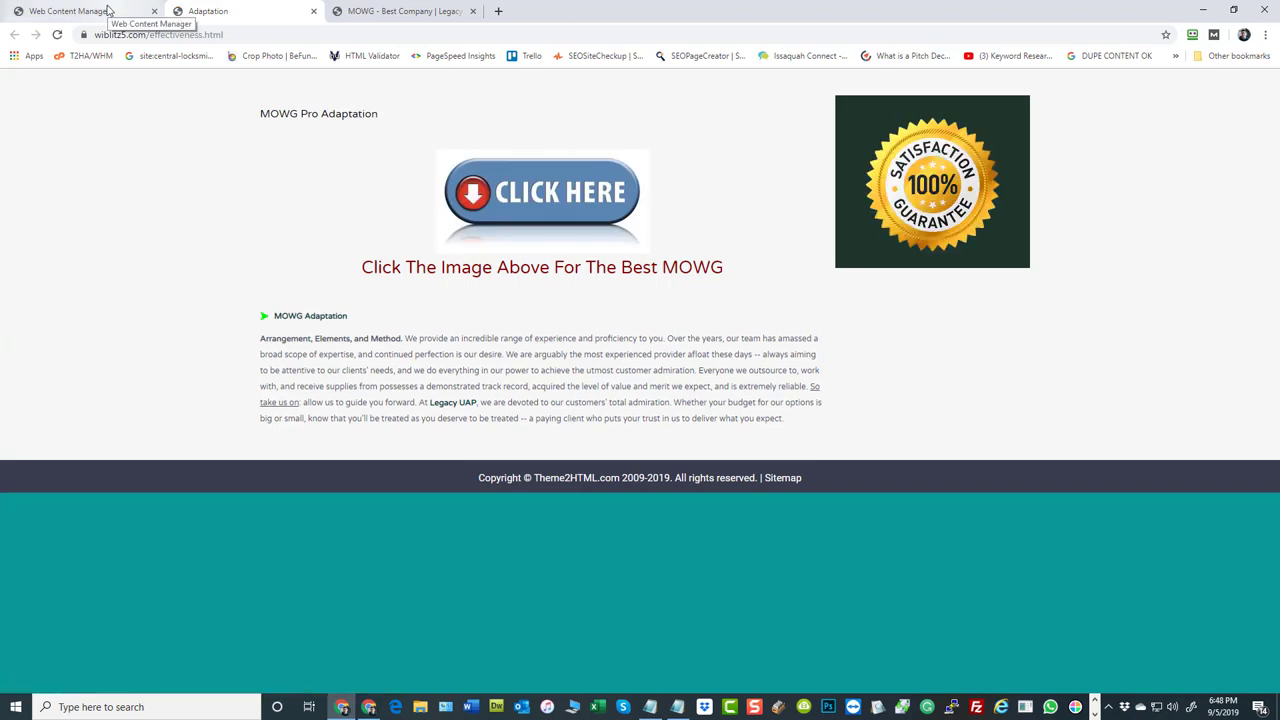
{"action": "left_click", "coordinate": [109, 11]}
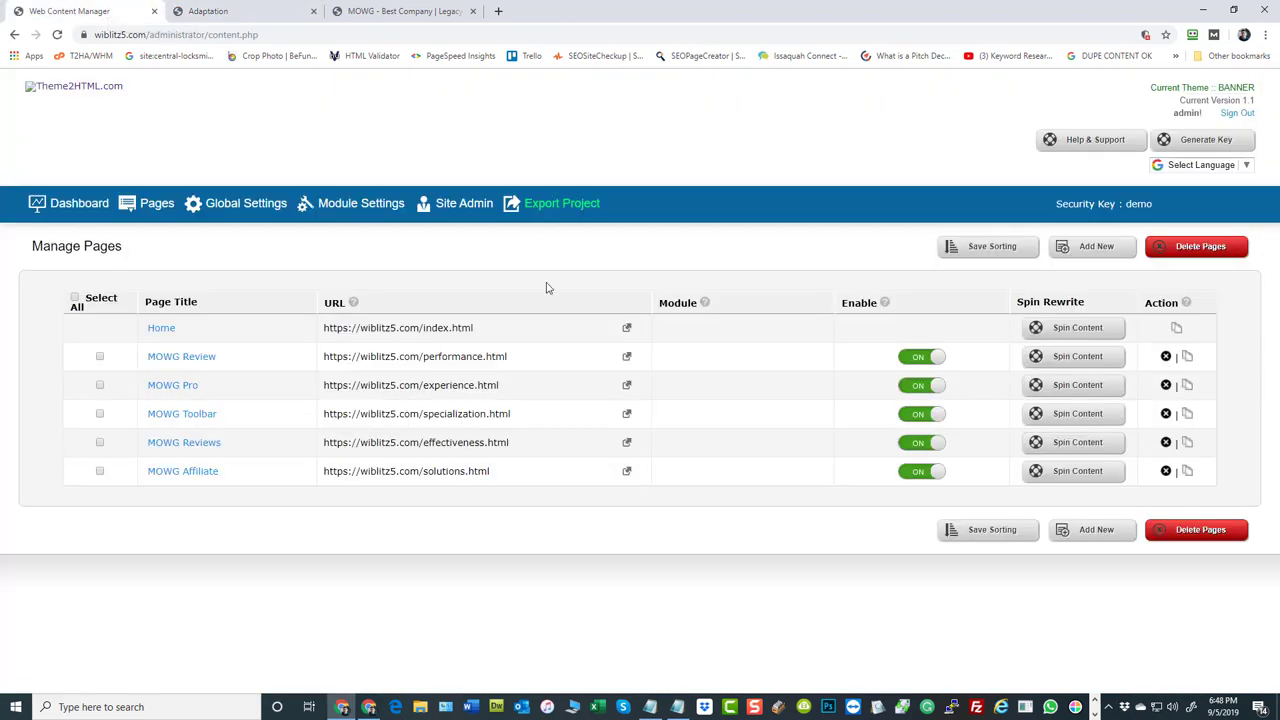
Disable the MOWG Reviews page, check its live version, and close the opened copies of that page.
{"action": "left_click", "coordinate": [912, 452]}
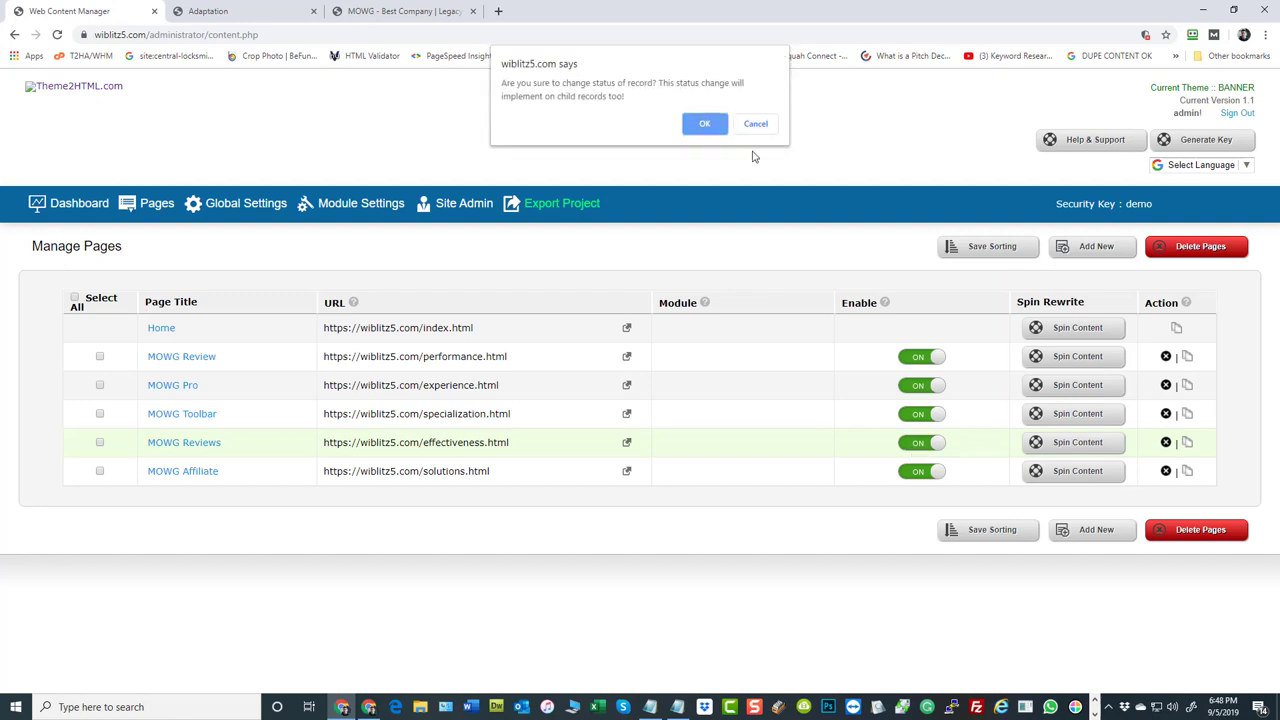
{"action": "left_click", "coordinate": [712, 125]}
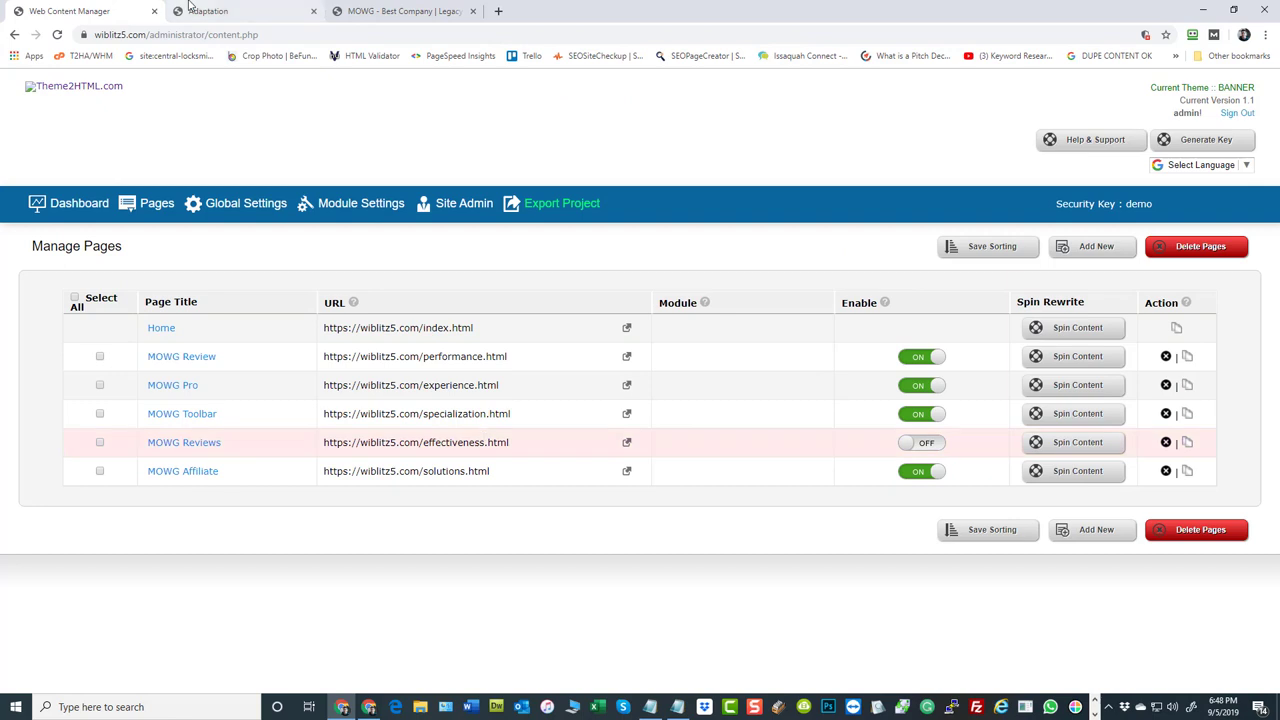
{"action": "left_click", "coordinate": [627, 444]}
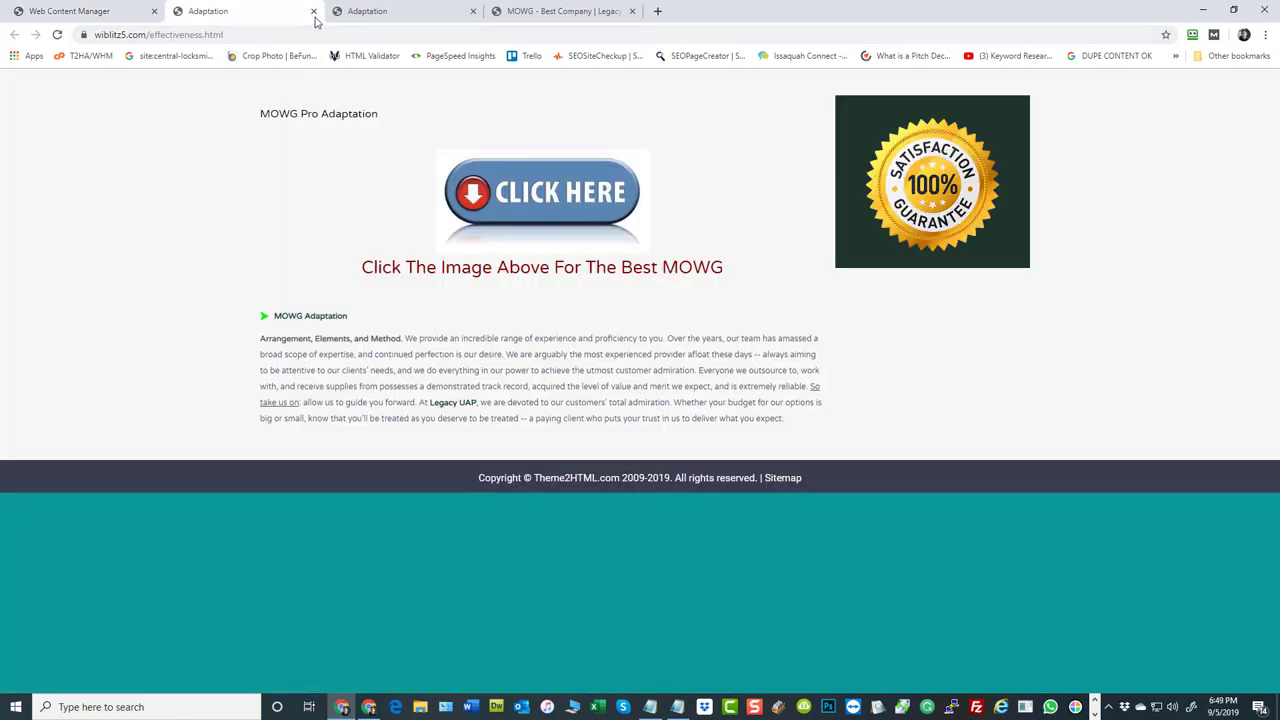
{"action": "left_click", "coordinate": [313, 14]}
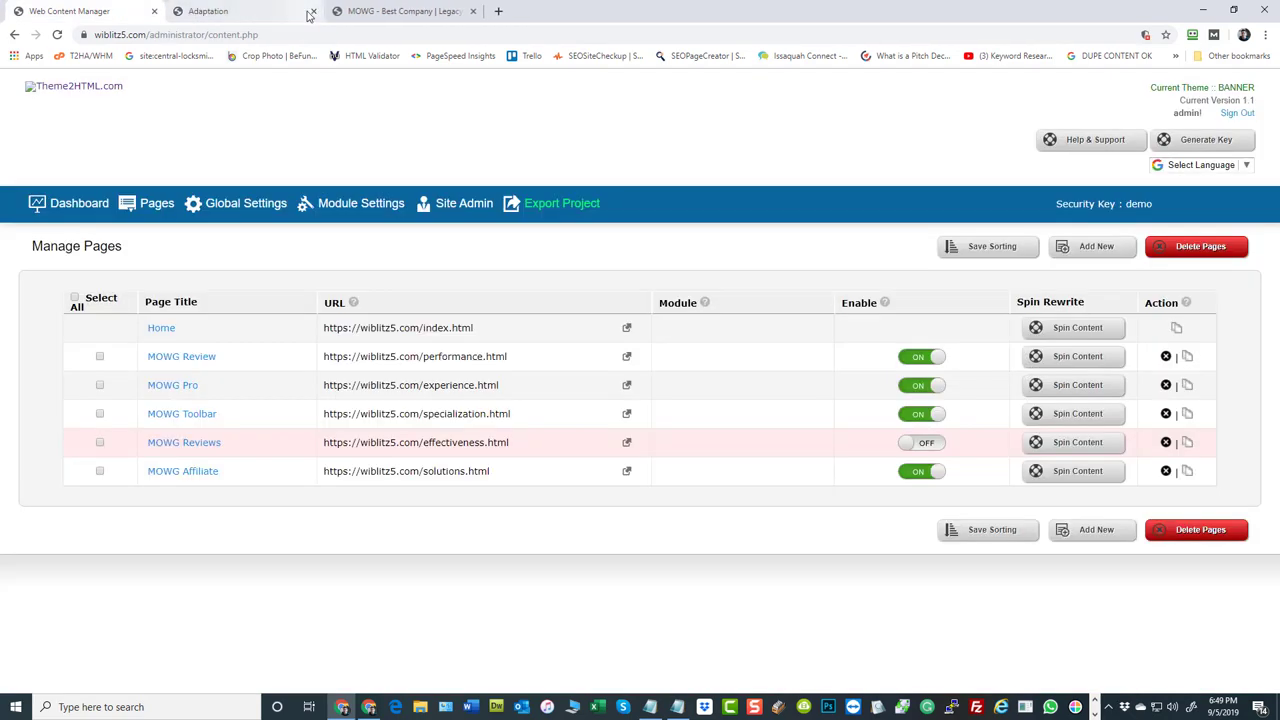
{"action": "left_click", "coordinate": [257, 15]}
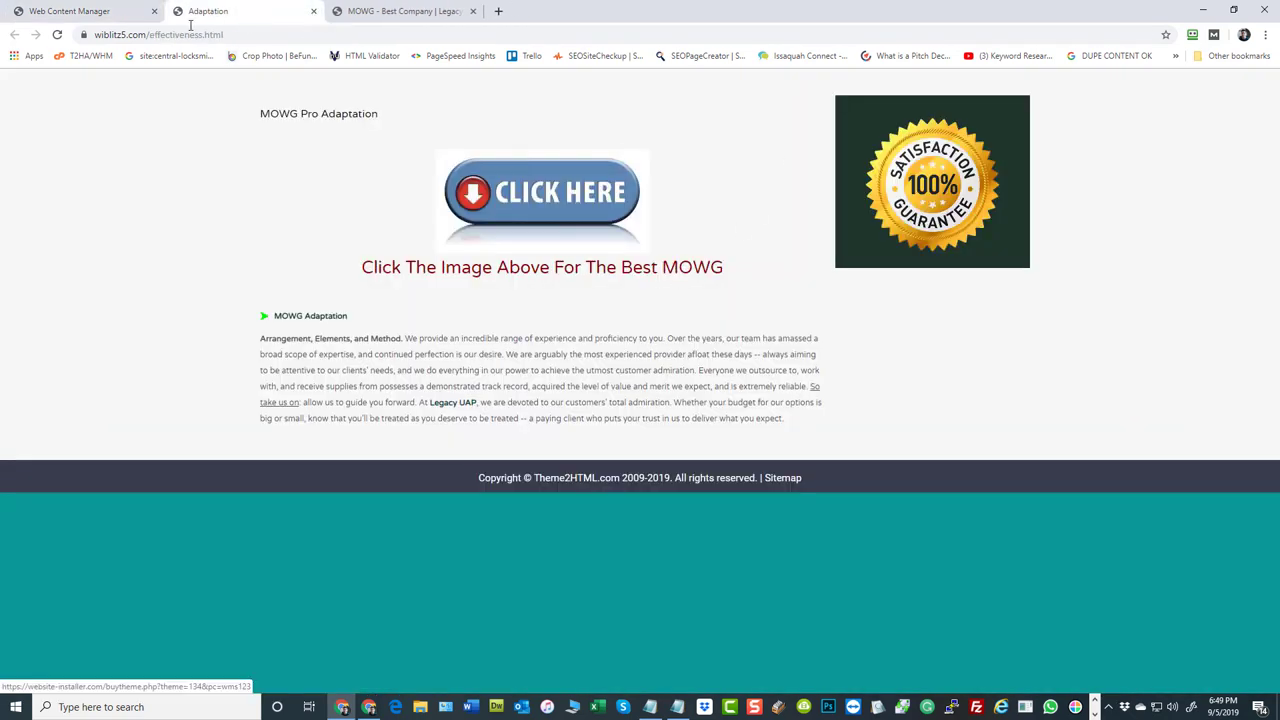
{"action": "left_click", "coordinate": [313, 14]}
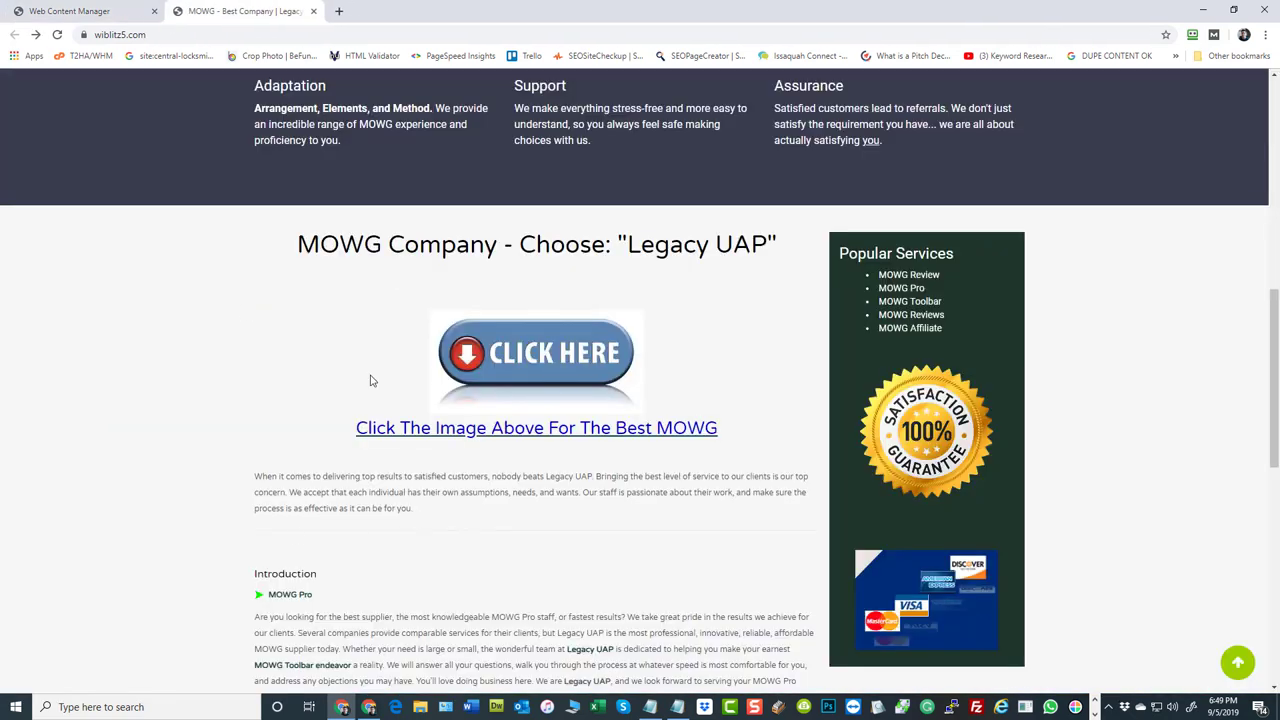
Re-enable the MOWG Reviews page in the list of managed pages.
{"action": "left_click", "coordinate": [100, 11]}
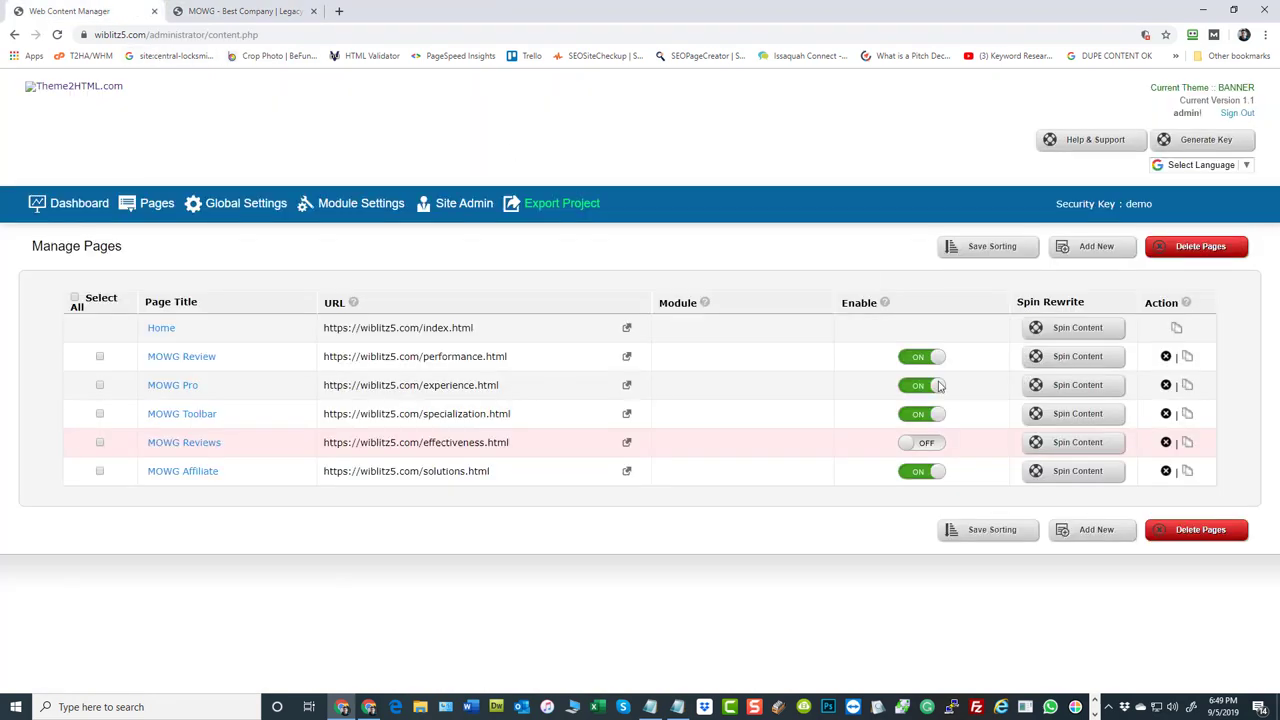
{"action": "left_click", "coordinate": [930, 447]}
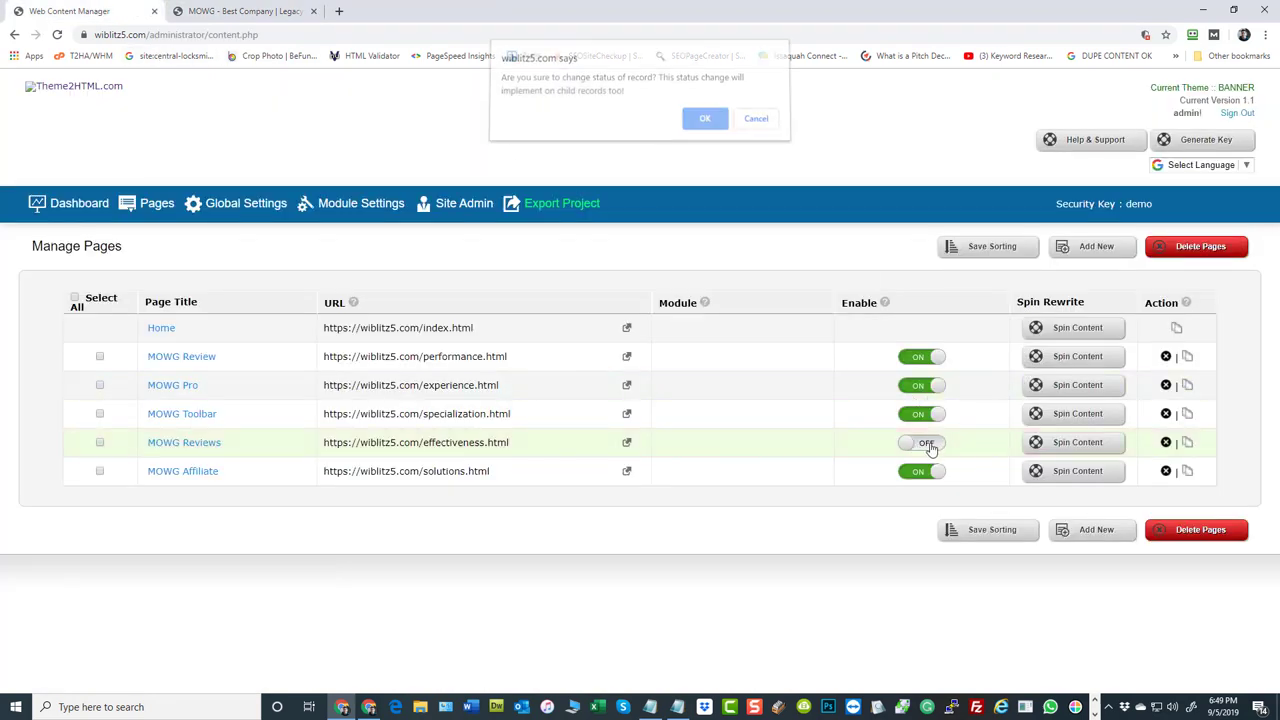
{"action": "left_click", "coordinate": [702, 122]}
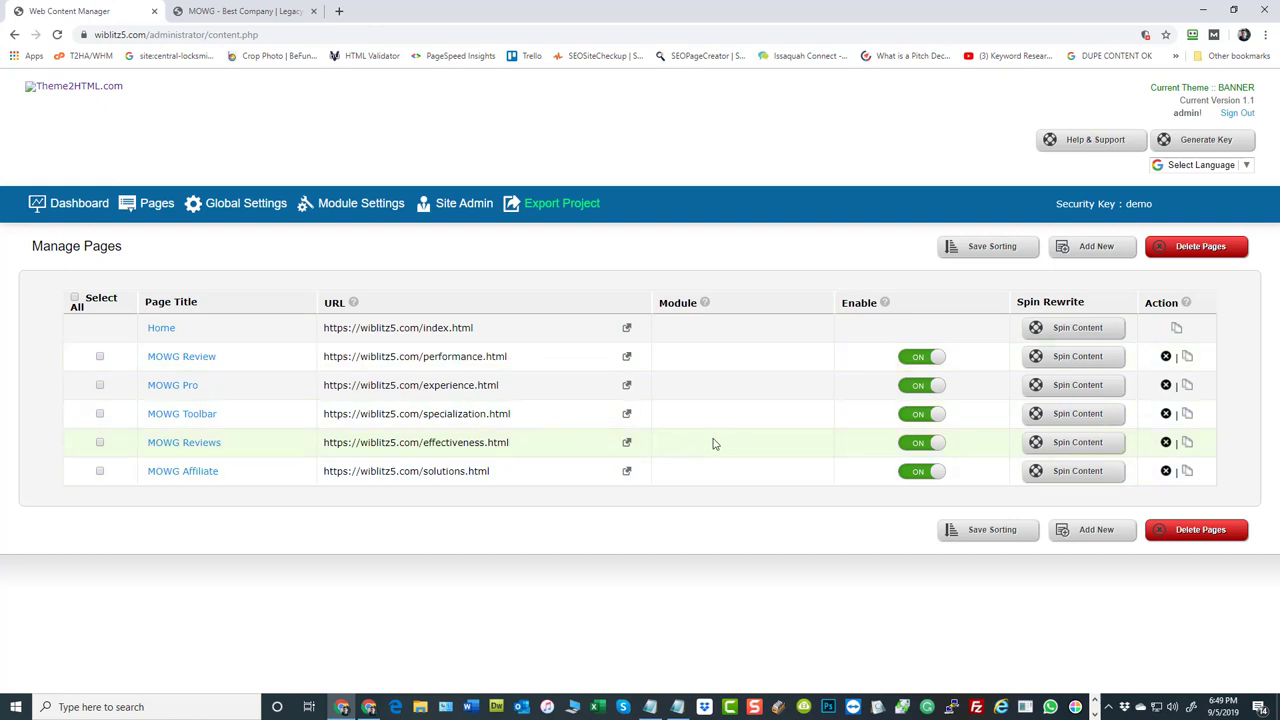
Move the MOWG Reviews page directly below MOWG Review in the page list and save the sort order.
{"action": "left_click_drag", "start_coordinate": [713, 443], "coordinate": [725, 377]}
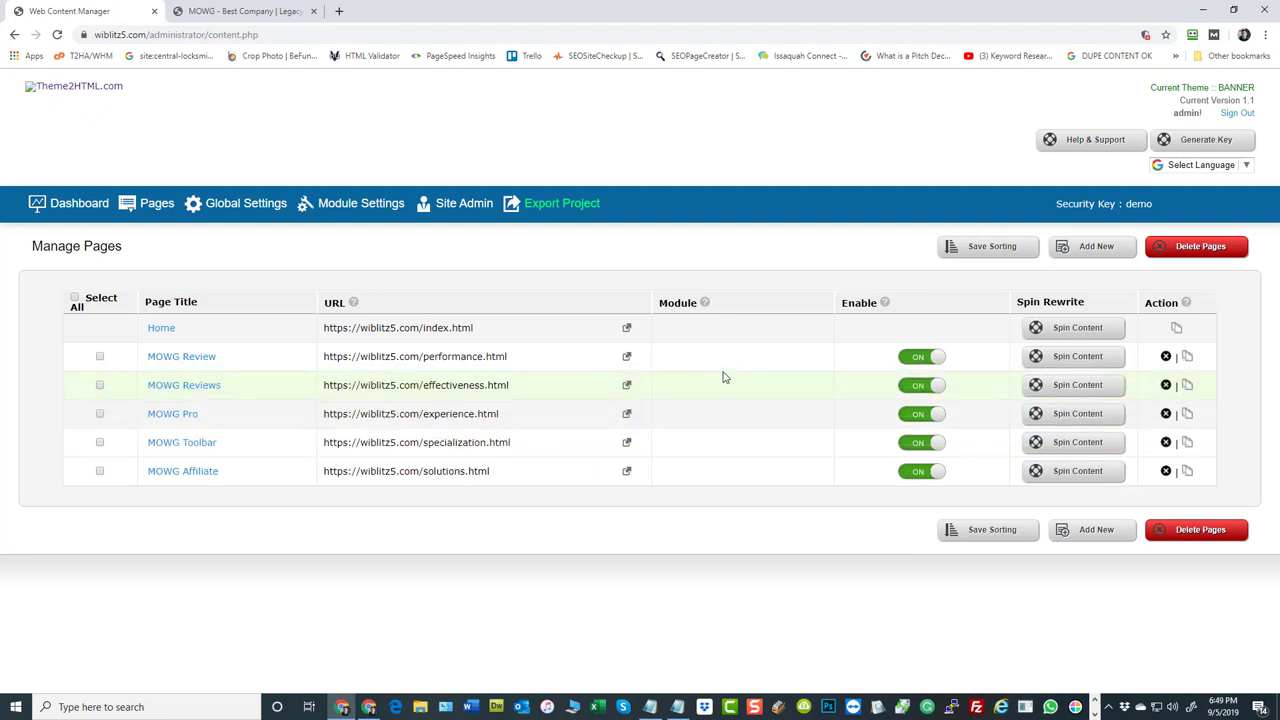
{"action": "left_click", "coordinate": [980, 252]}
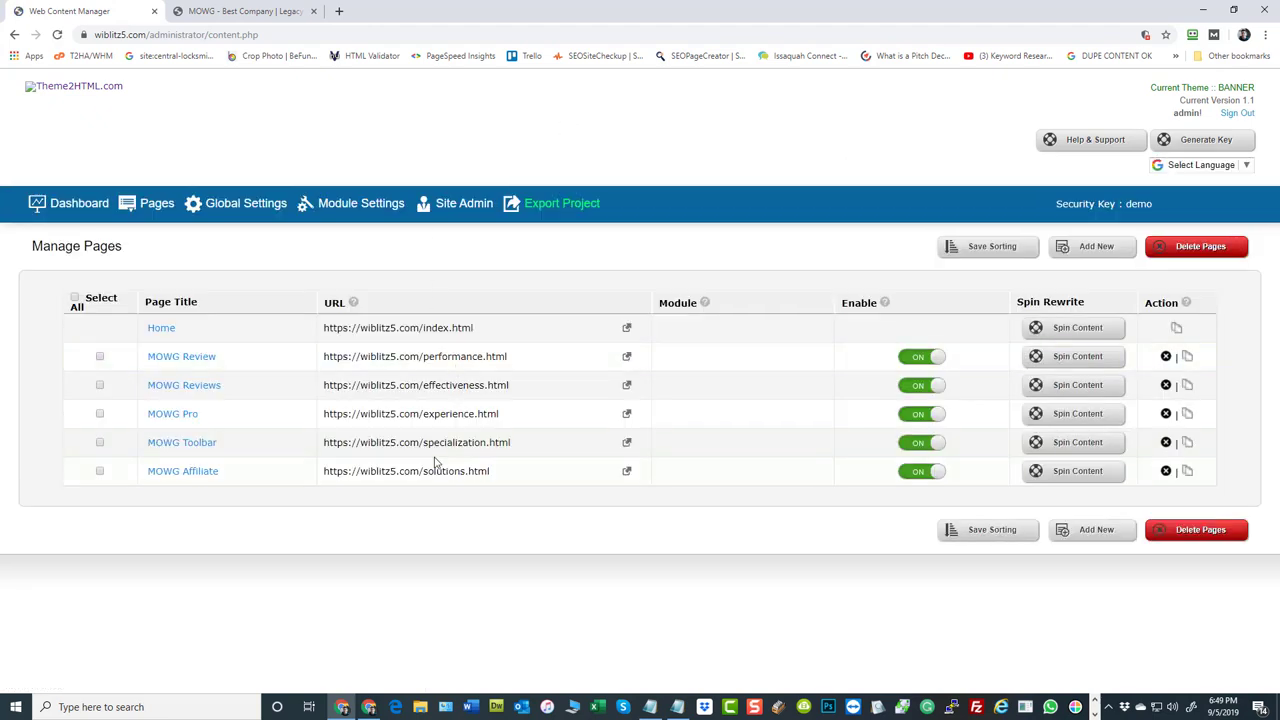
Compare the page order in the CMS with the Popular Services list on the live homepage.
{"action": "left_click", "coordinate": [255, 11]}
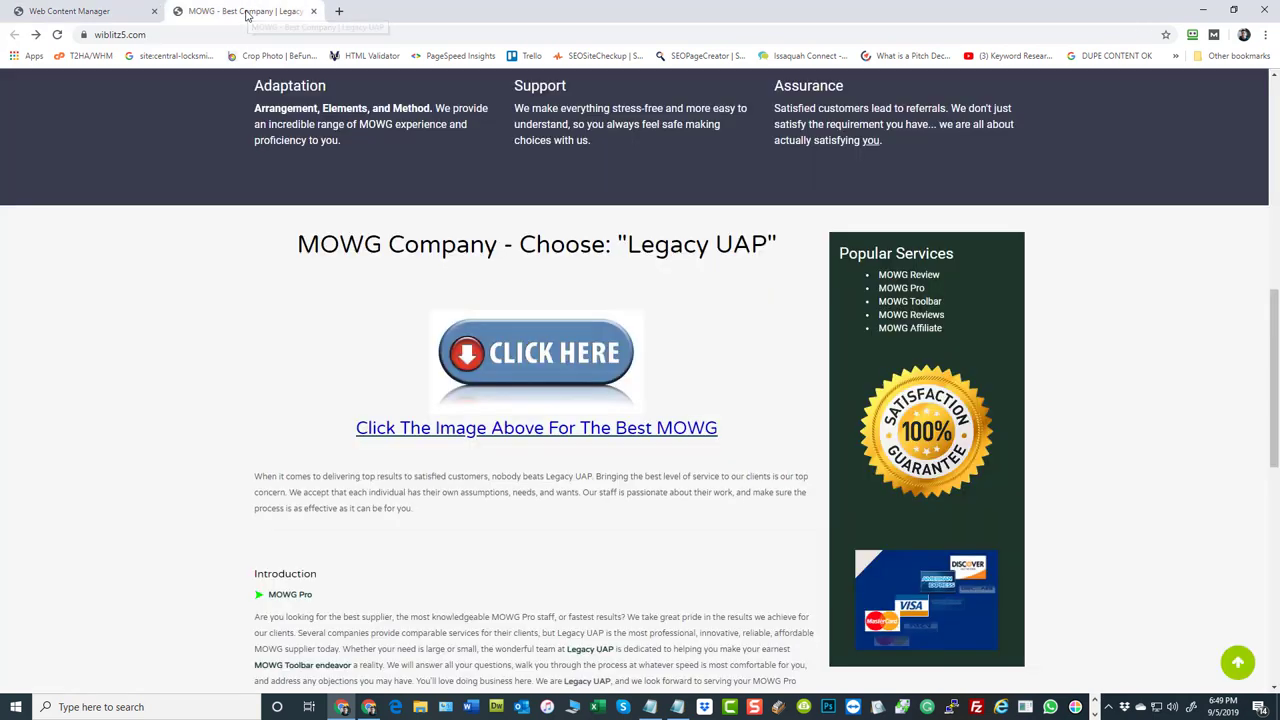
{"action": "left_click", "coordinate": [914, 338]}
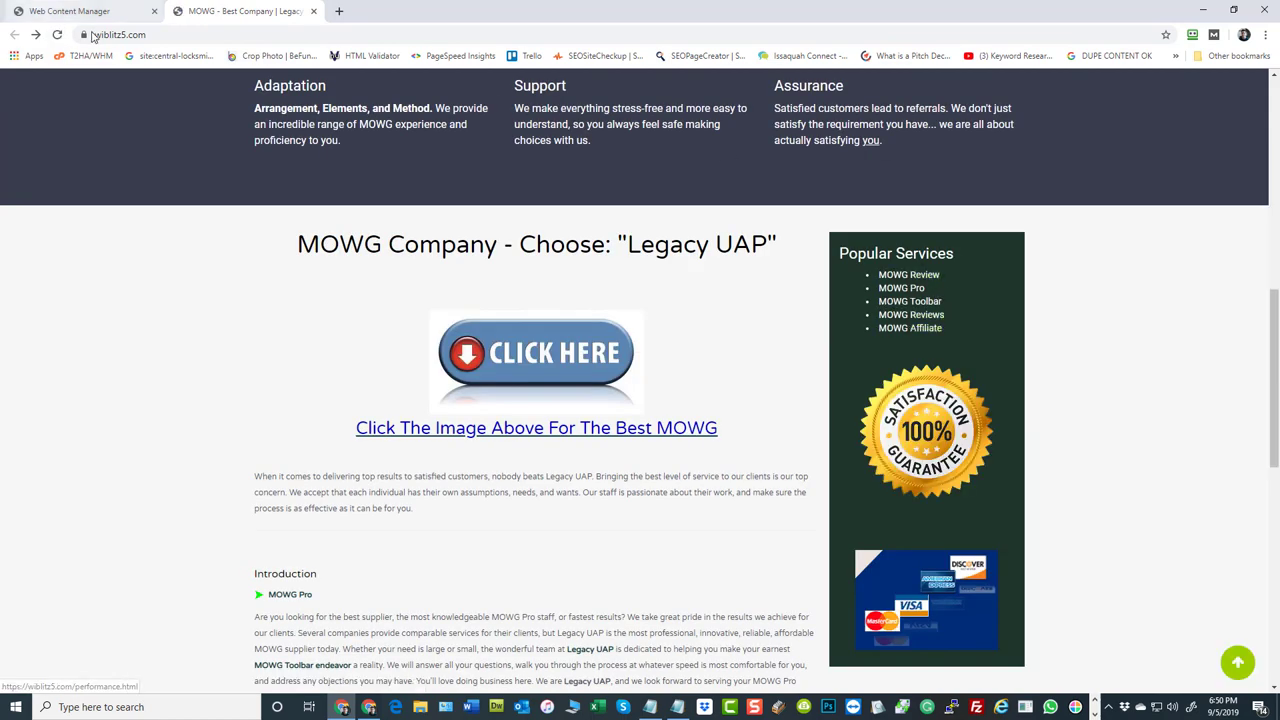
{"action": "left_click", "coordinate": [60, 11]}
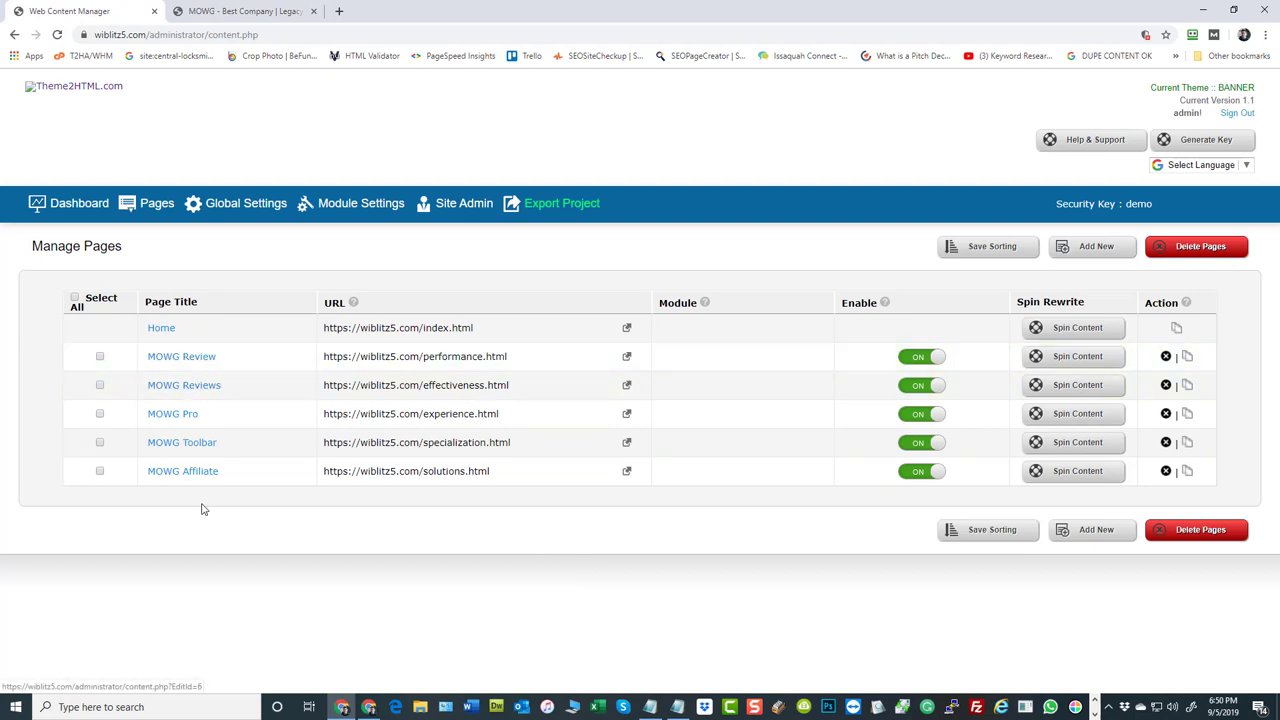
{"action": "left_click", "coordinate": [238, 14]}
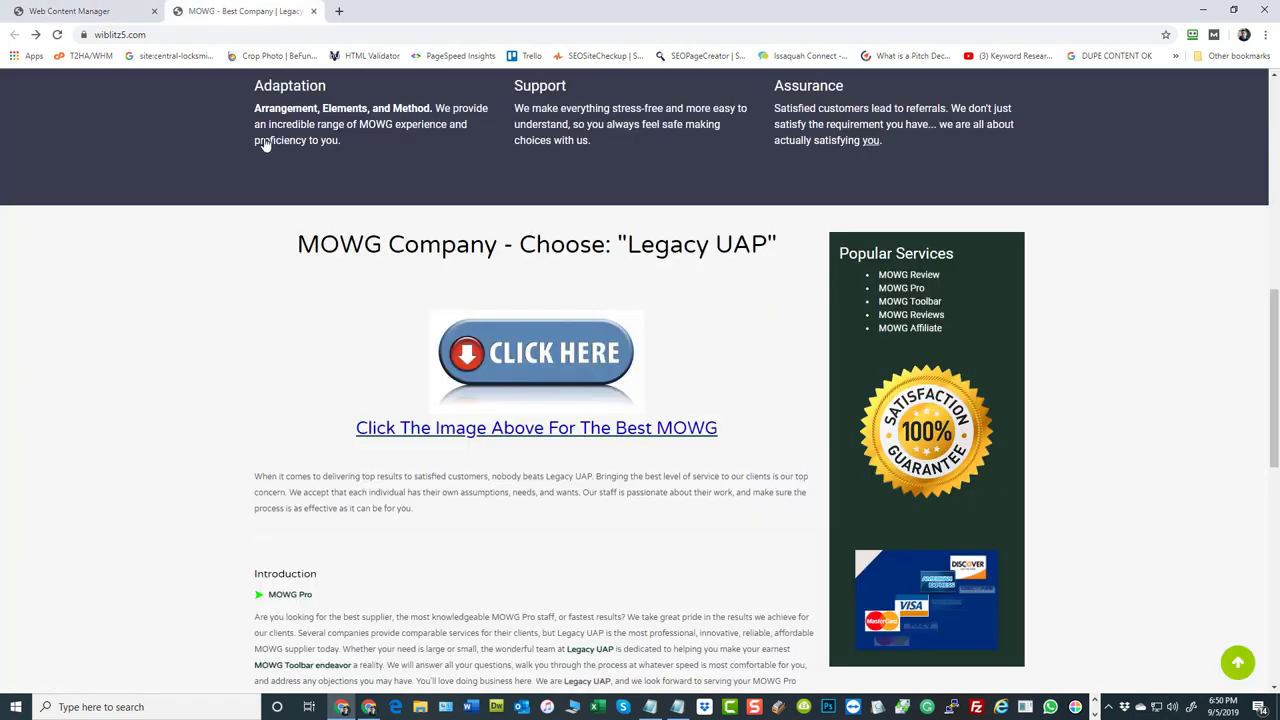
{"action": "scroll", "coordinate": [263, 270], "scroll_direction": "up", "scroll_amount": 6}
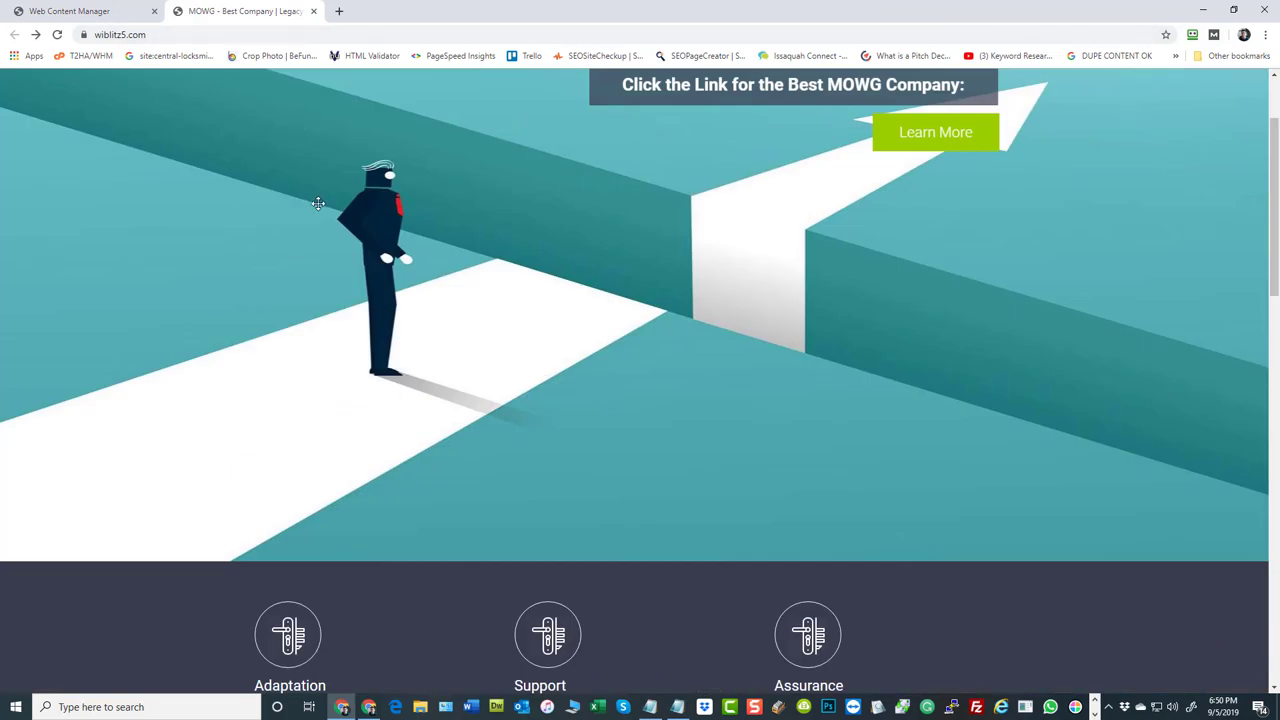
{"action": "scroll", "coordinate": [318, 203], "scroll_direction": "down", "scroll_amount": 7}
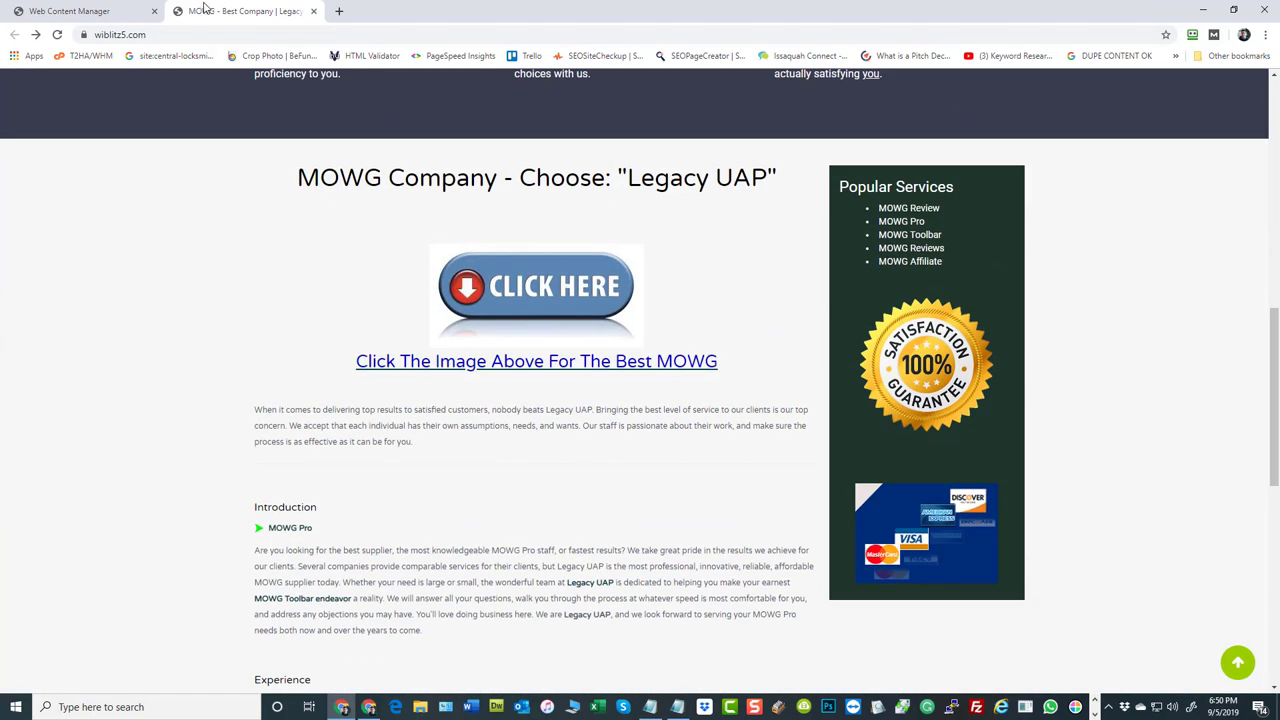
{"action": "left_click", "coordinate": [57, 11]}
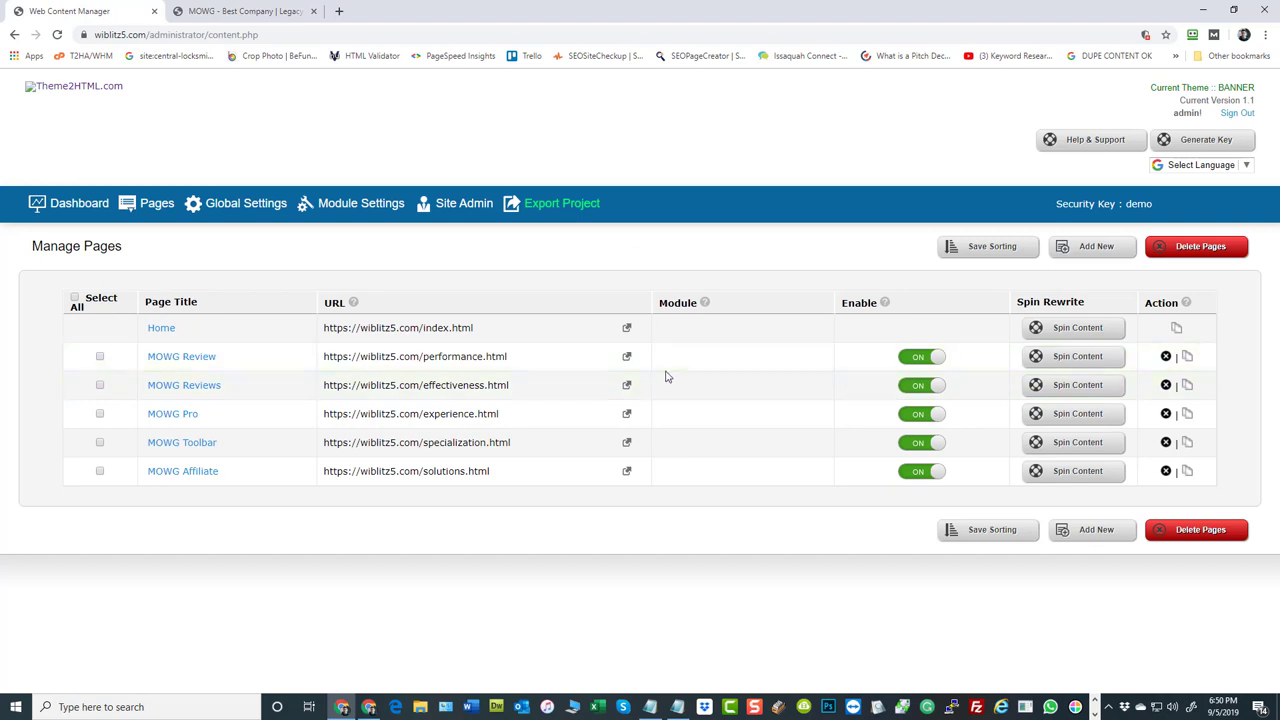
Open the Home page for editing and try the page types Page Without Menu Link and External Page Link.
{"action": "left_click", "coordinate": [163, 332]}
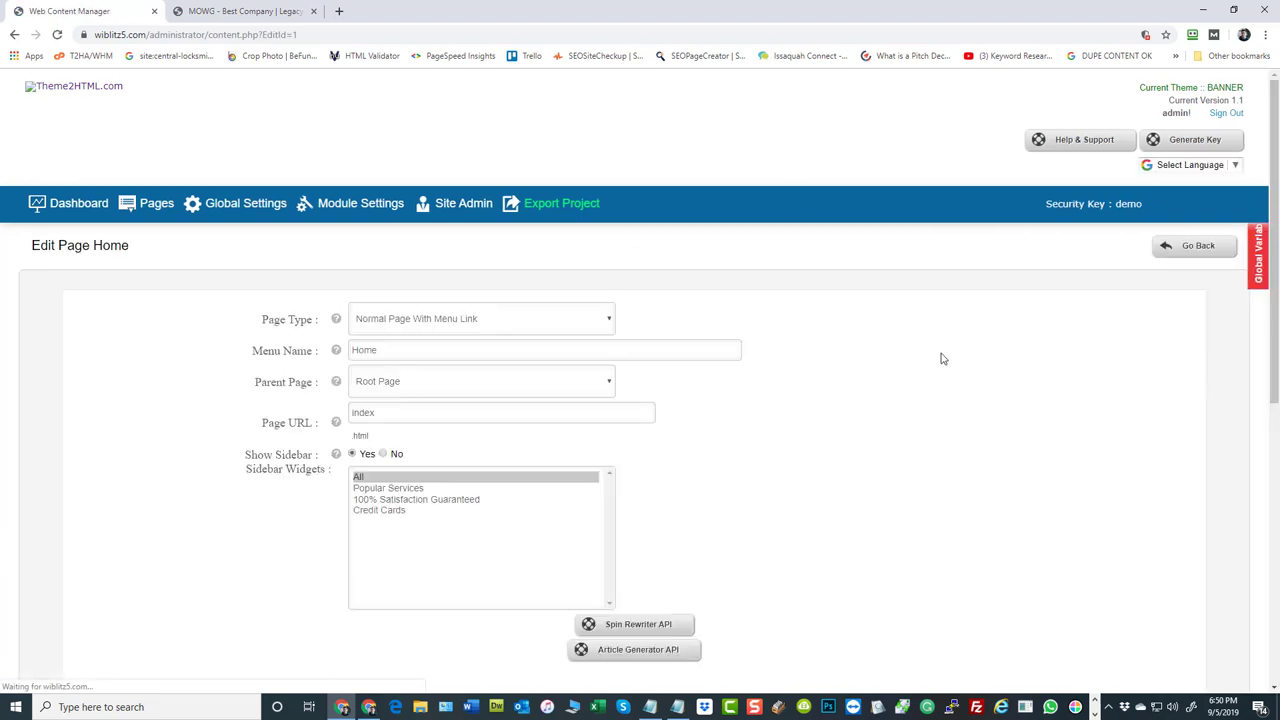
{"action": "scroll", "coordinate": [900, 370], "scroll_direction": "down", "scroll_amount": 2}
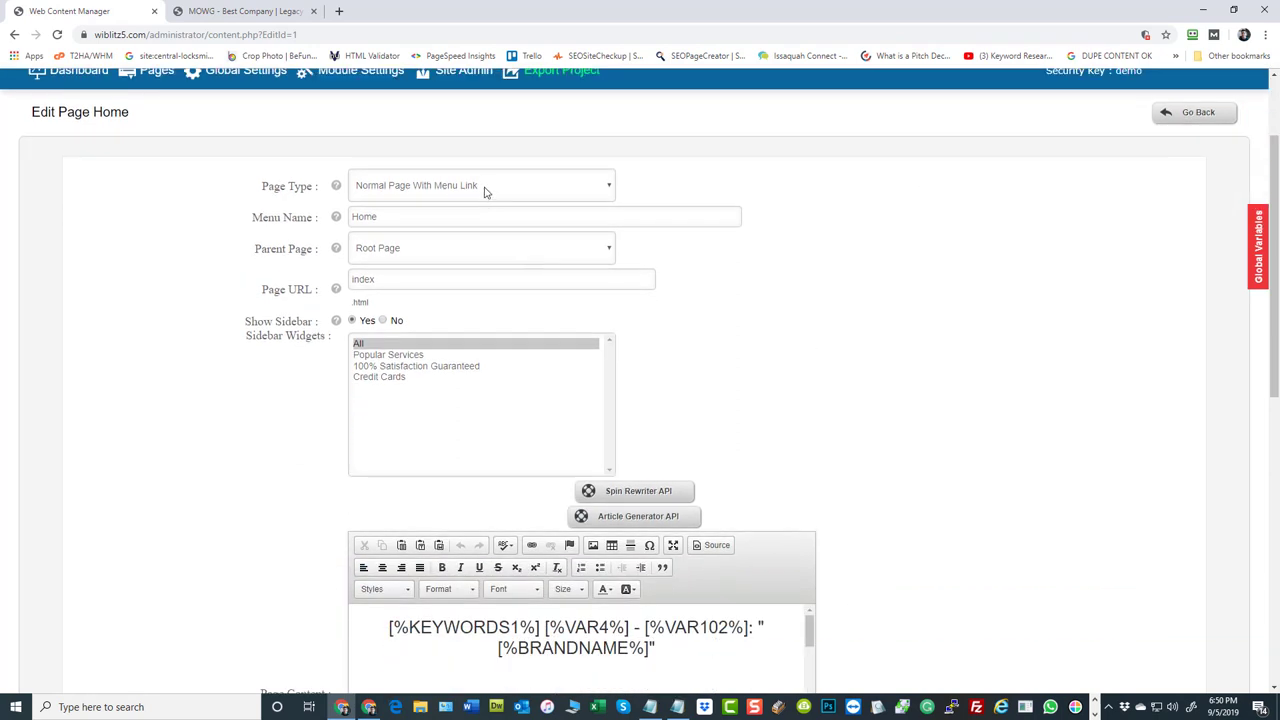
{"action": "left_click", "coordinate": [453, 190]}
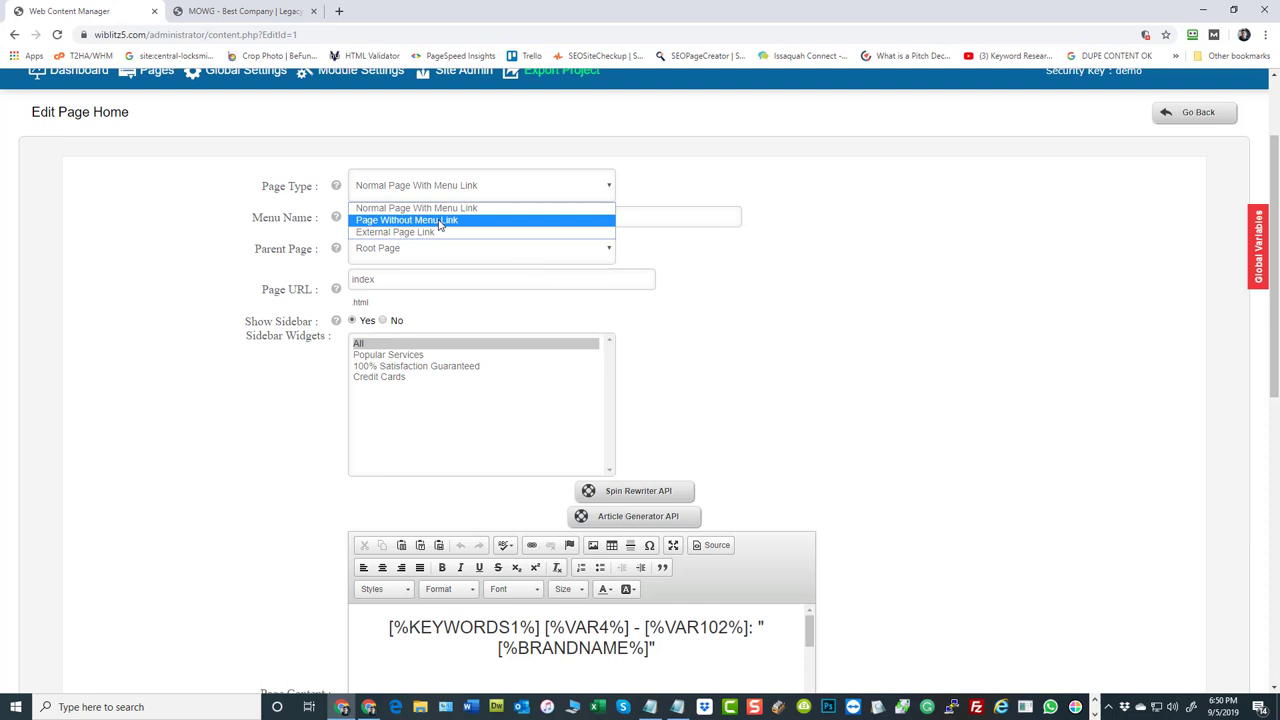
{"action": "left_click", "coordinate": [440, 220]}
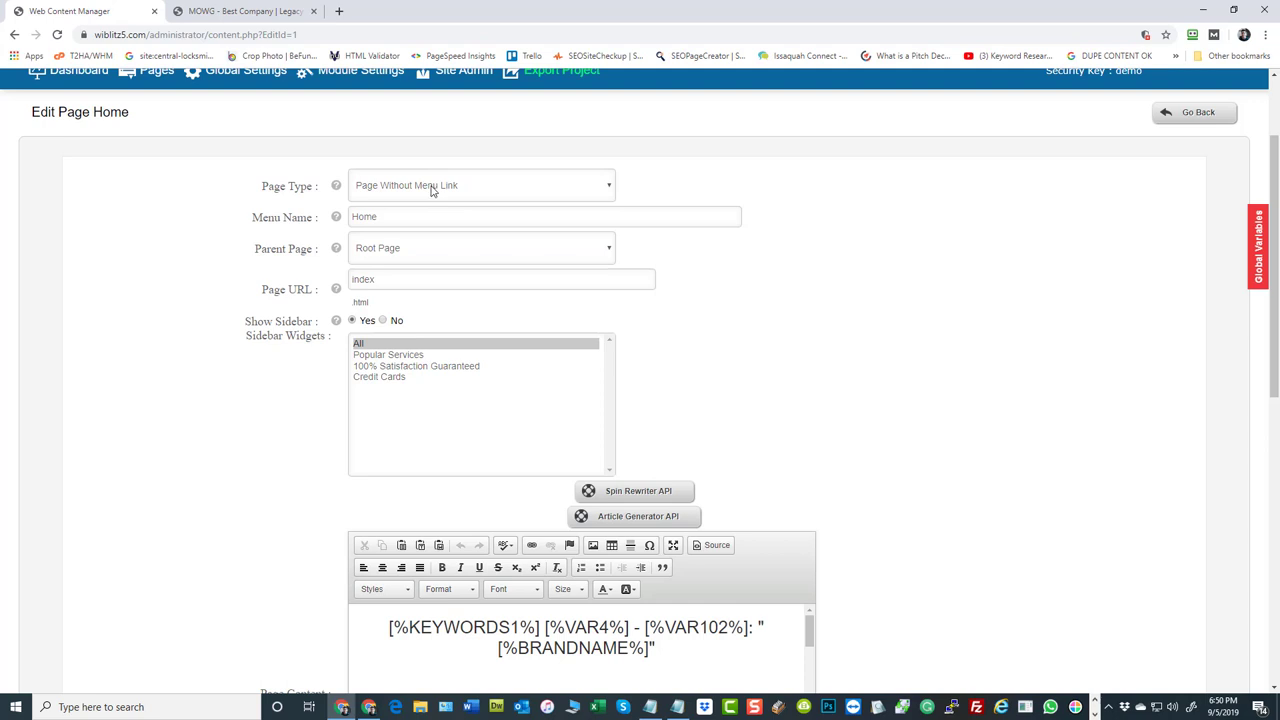
{"action": "left_click", "coordinate": [432, 191]}
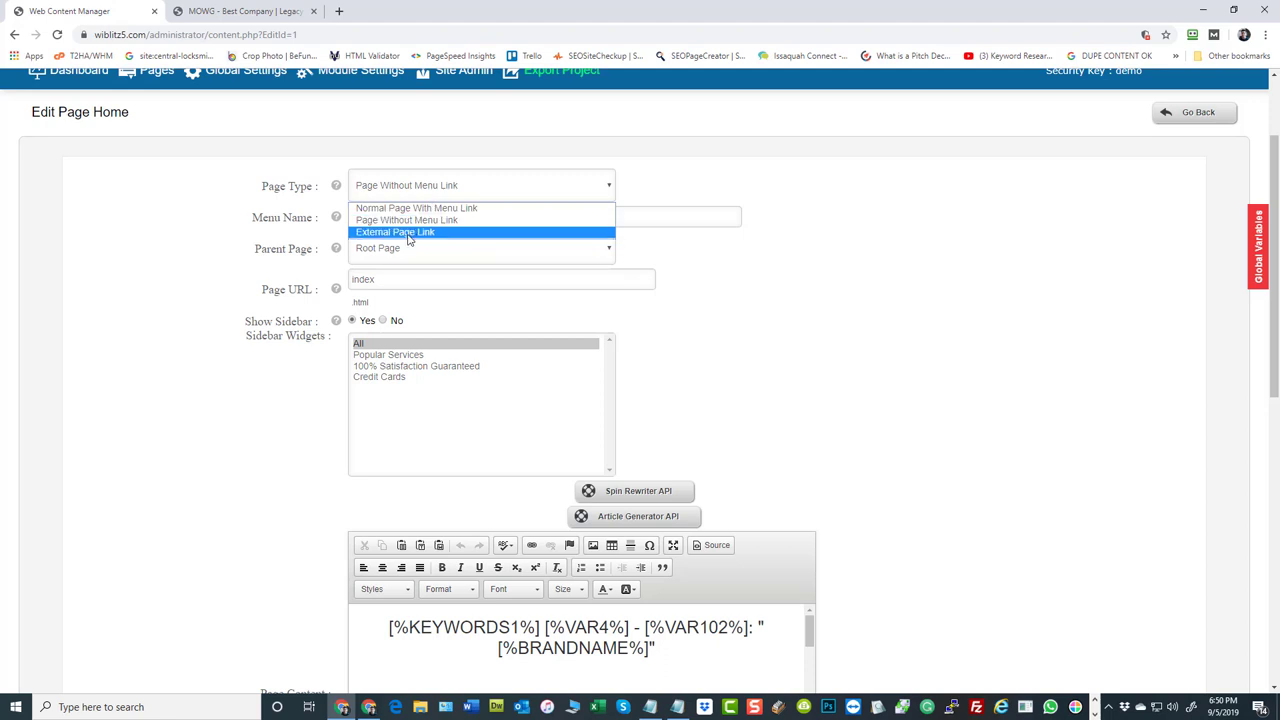
{"action": "left_click", "coordinate": [409, 232]}
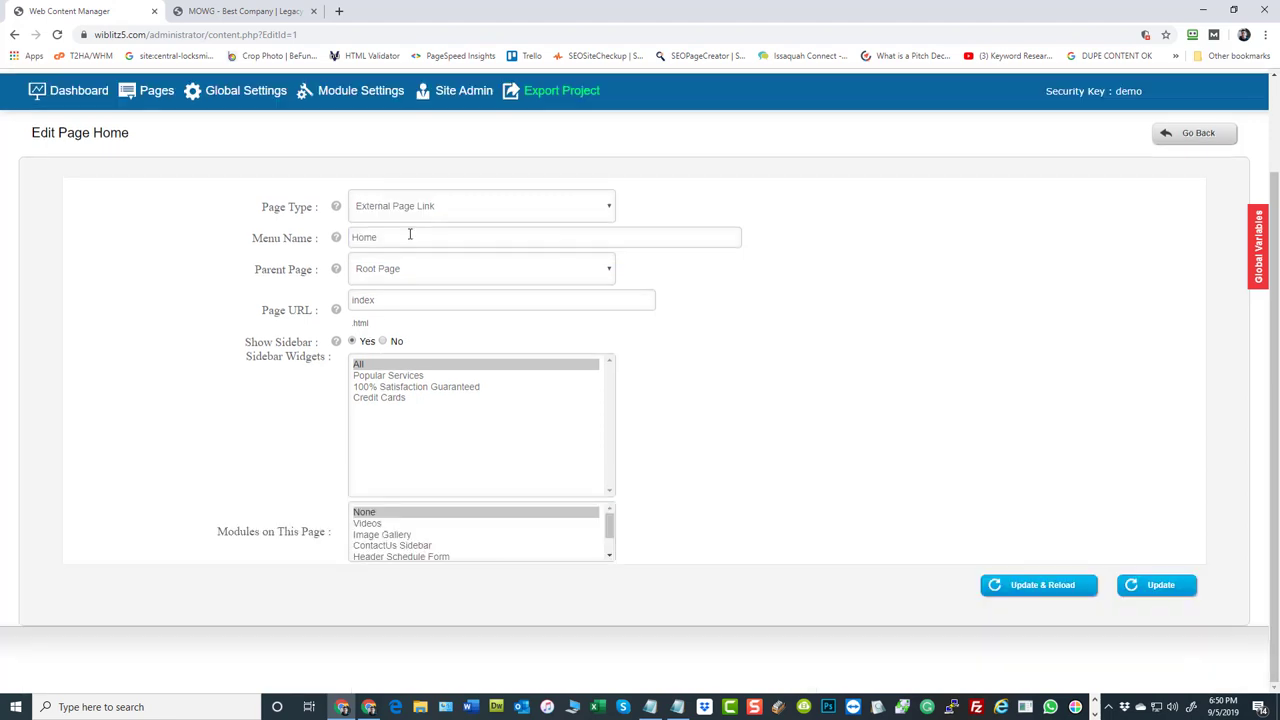
Turn off the Home page's sidebar and set its page type to Normal Page With Menu Link.
{"action": "double_click", "coordinate": [354, 300]}
{"action": "left_click", "coordinate": [383, 341]}
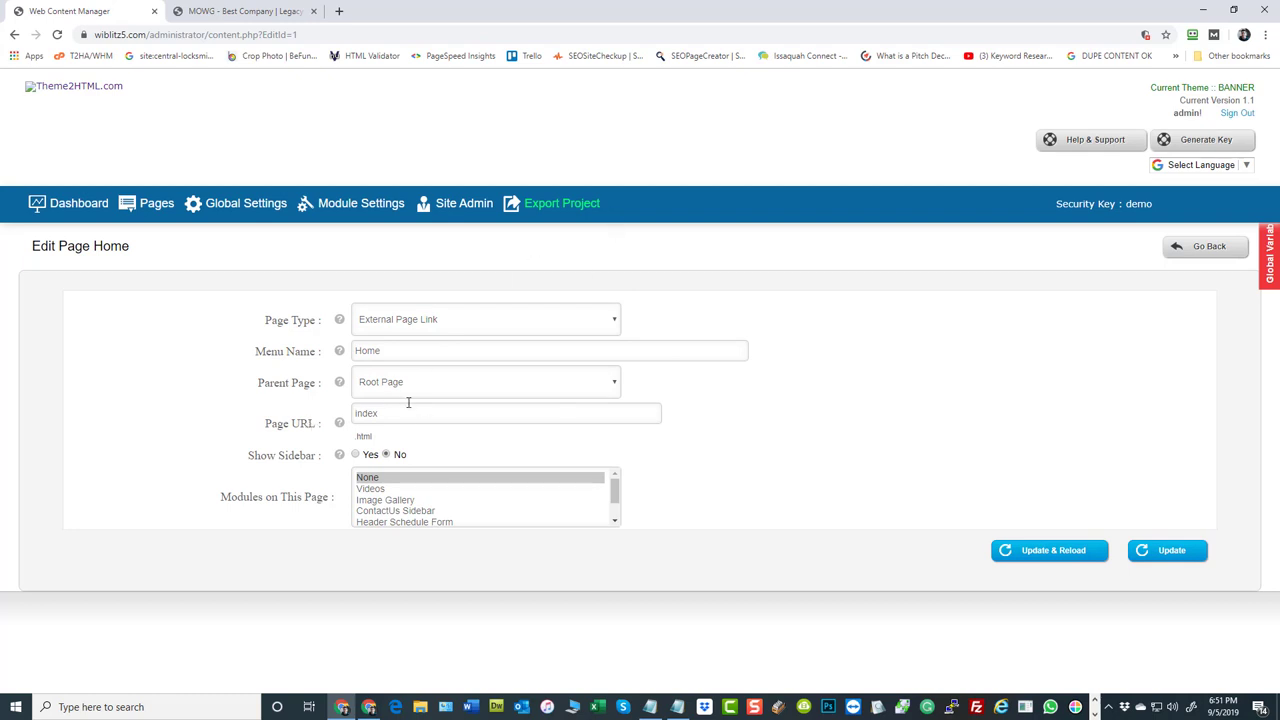
{"action": "left_click", "coordinate": [400, 322]}
{"action": "left_click", "coordinate": [400, 340]}
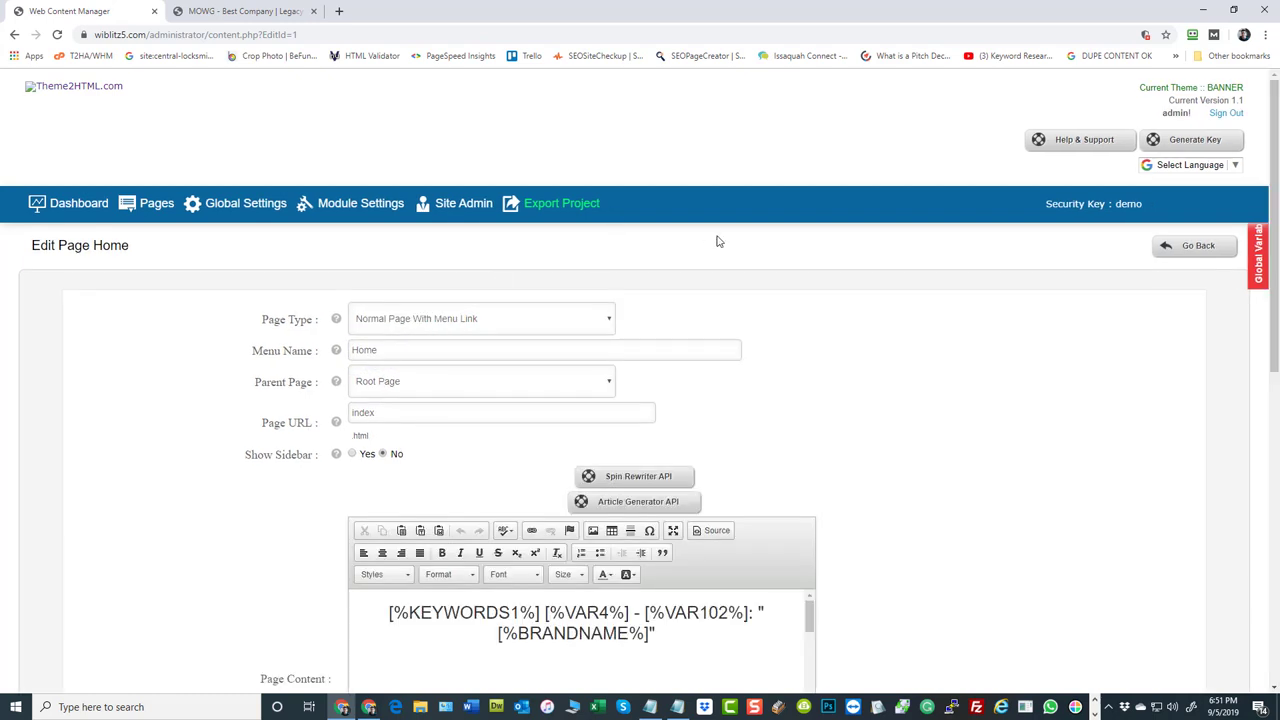
Compare the Home page's type and sidebar settings with the Popular Services list on the live homepage.
{"action": "scroll", "coordinate": [932, 343], "scroll_direction": "down", "scroll_amount": 2}
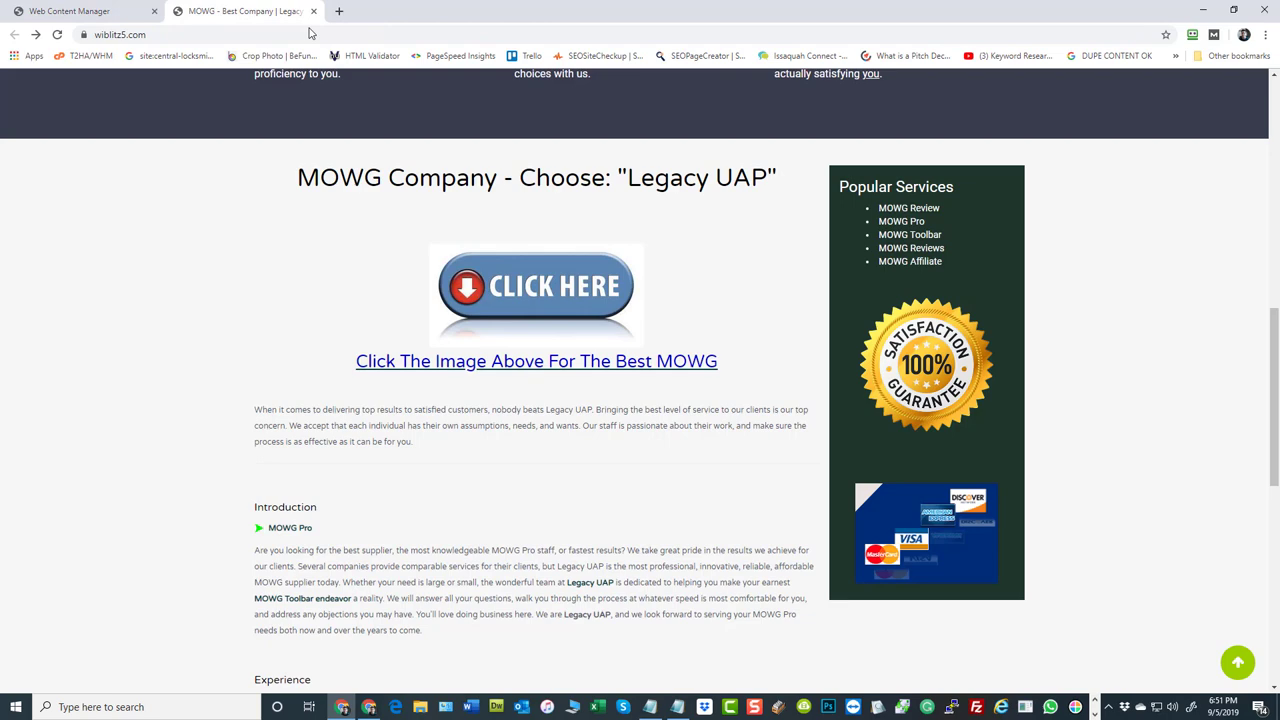
{"action": "left_click", "coordinate": [238, 12]}
{"action": "scroll", "coordinate": [841, 284], "scroll_direction": "up", "scroll_amount": 3}
{"action": "scroll", "coordinate": [780, 414], "scroll_direction": "down", "scroll_amount": 2}
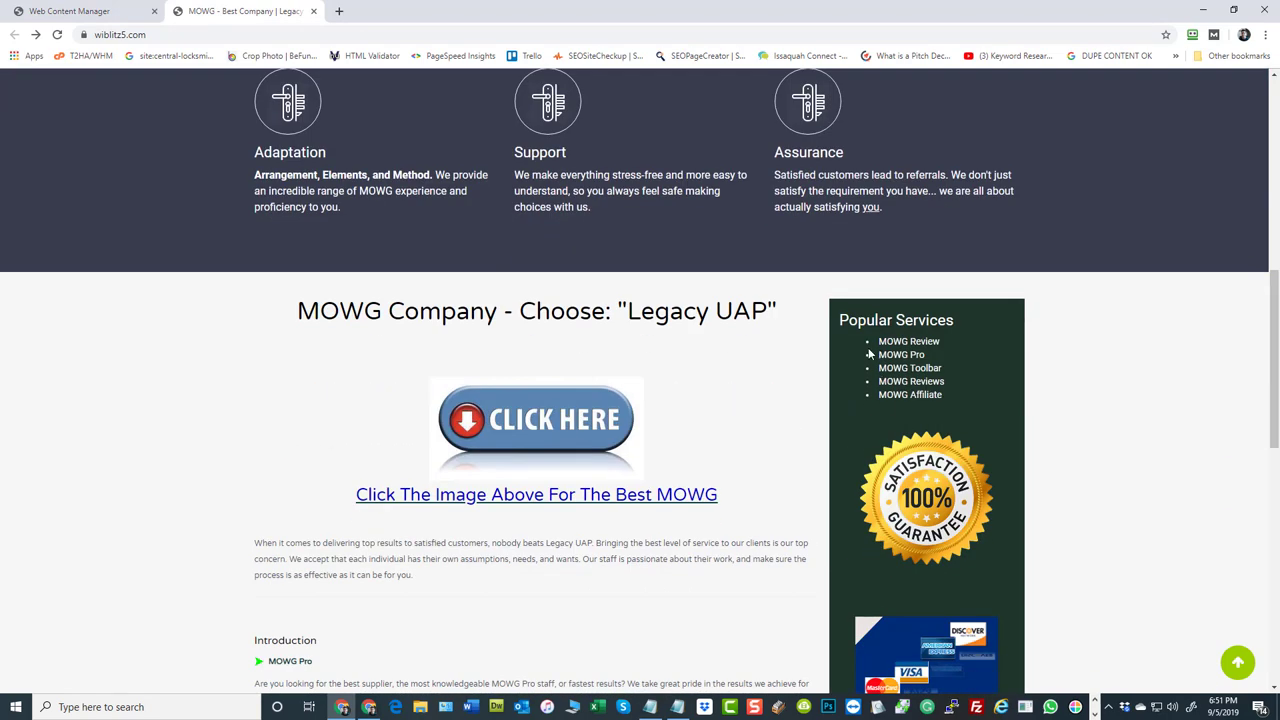
{"action": "left_click", "coordinate": [85, 12]}
{"action": "scroll", "coordinate": [1008, 408], "scroll_direction": "down", "scroll_amount": 1}
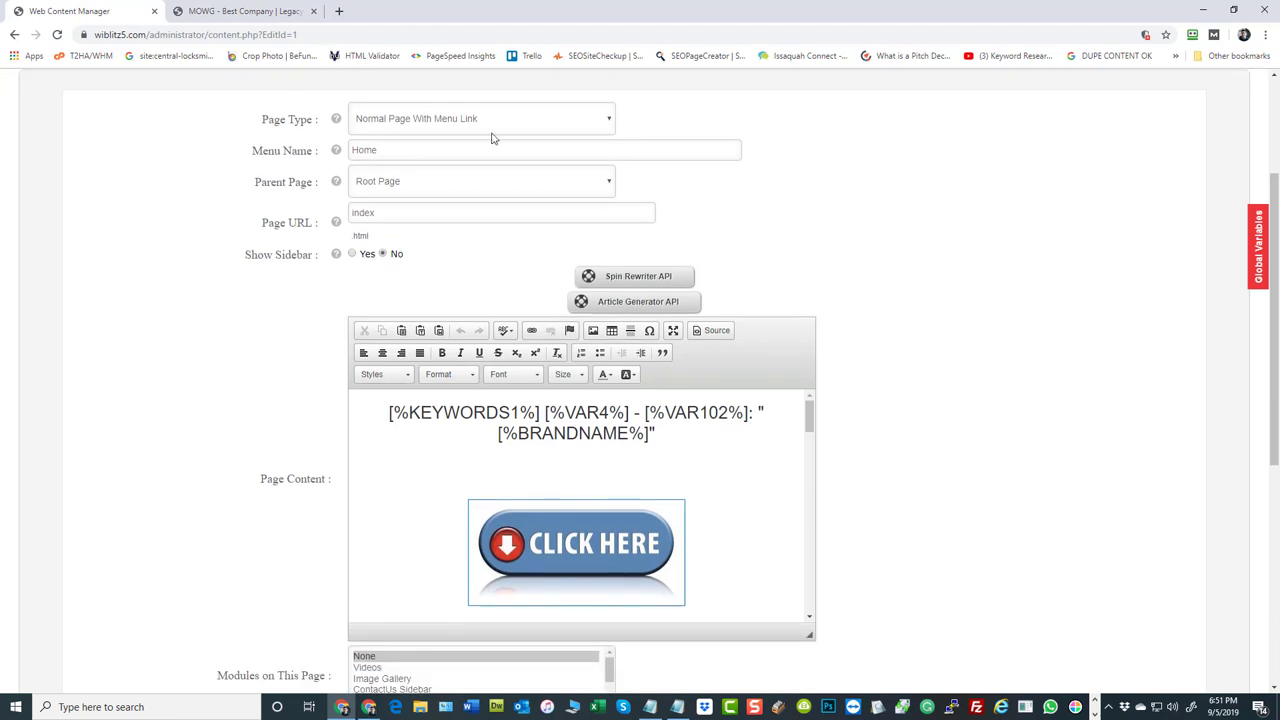
{"action": "left_click", "coordinate": [228, 12]}
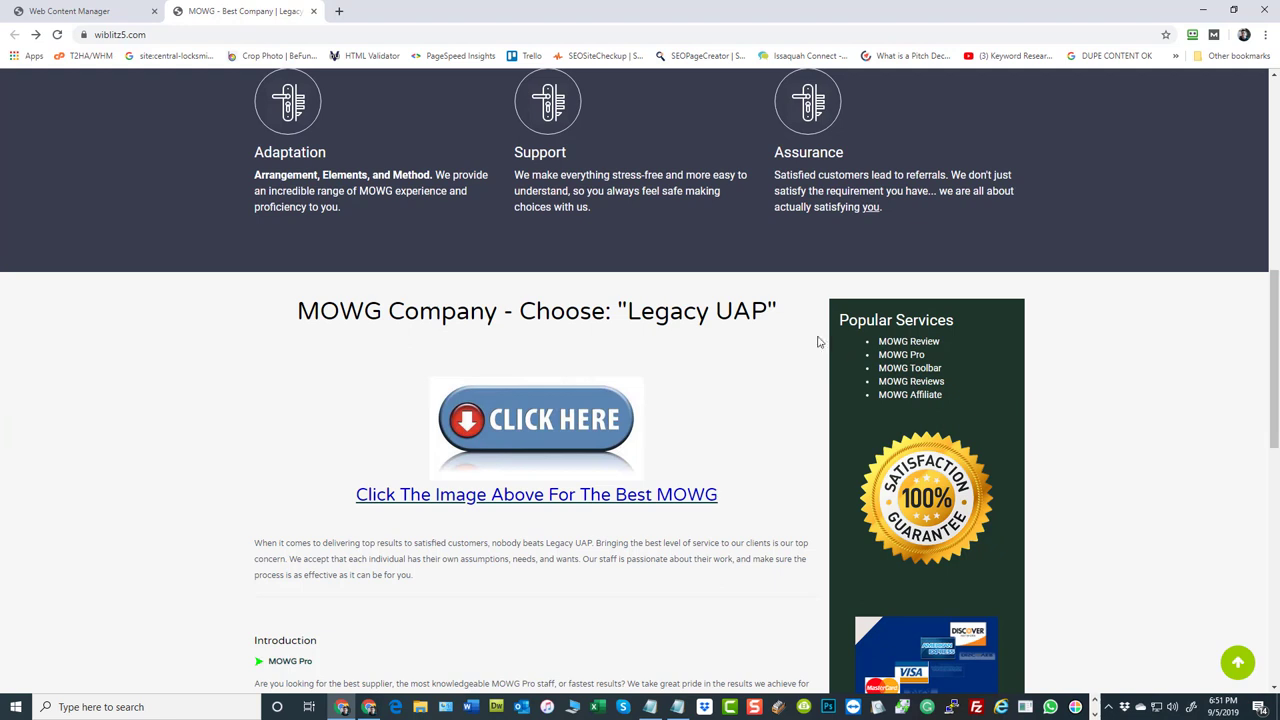
{"action": "left_click", "coordinate": [110, 11]}
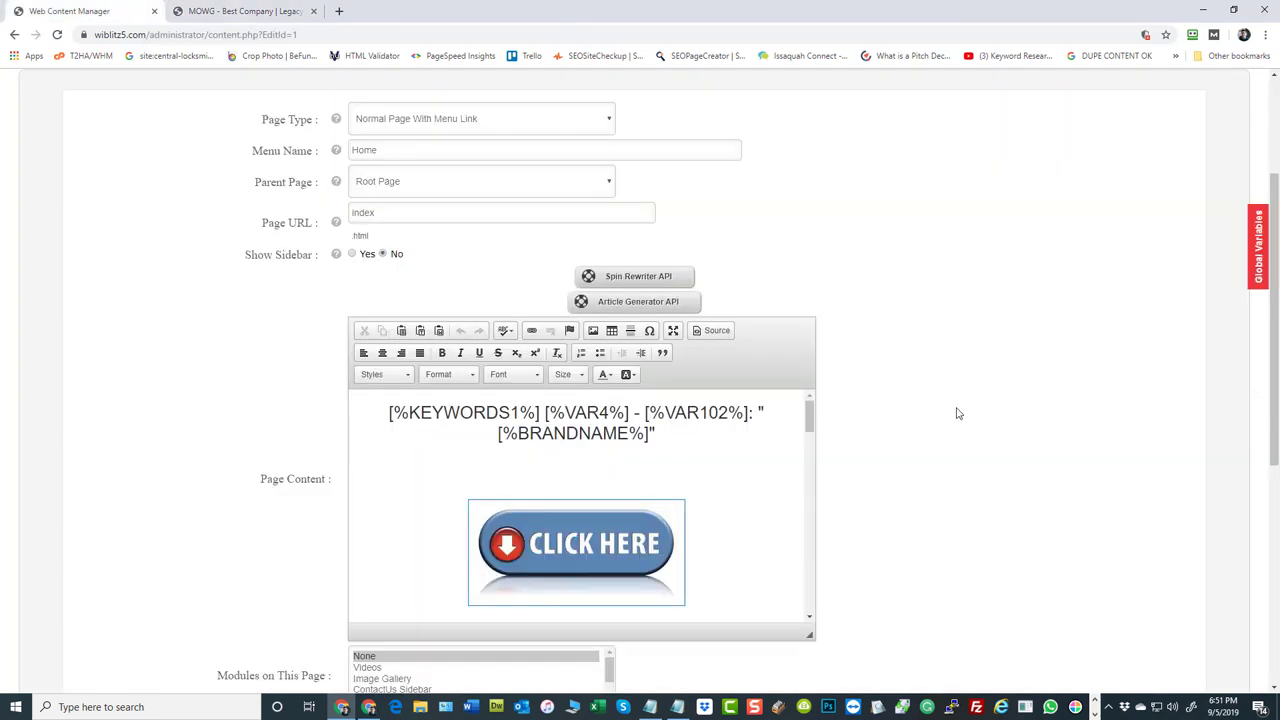
Examine the parent page choices and the Page URL with its .html extension for the Home page.
{"action": "scroll", "coordinate": [957, 414], "scroll_direction": "up", "scroll_amount": 1}
{"action": "left_click", "coordinate": [385, 252]}
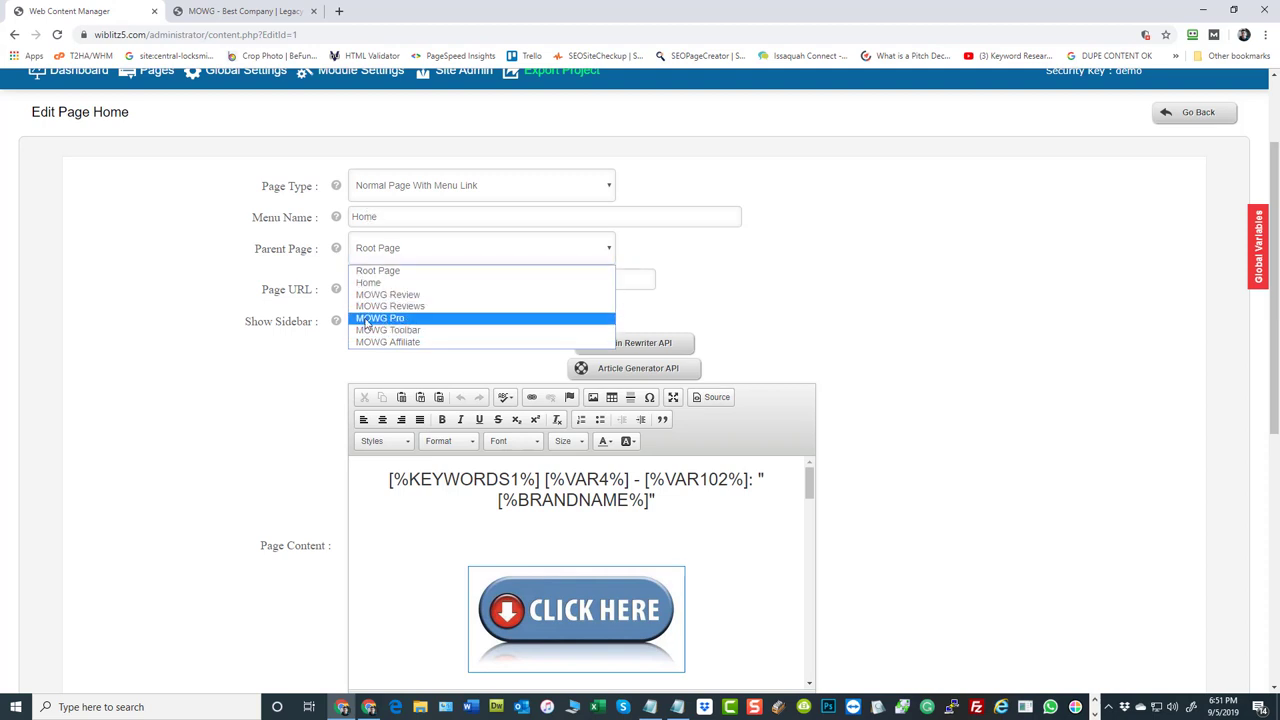
{"action": "left_click", "coordinate": [194, 194]}
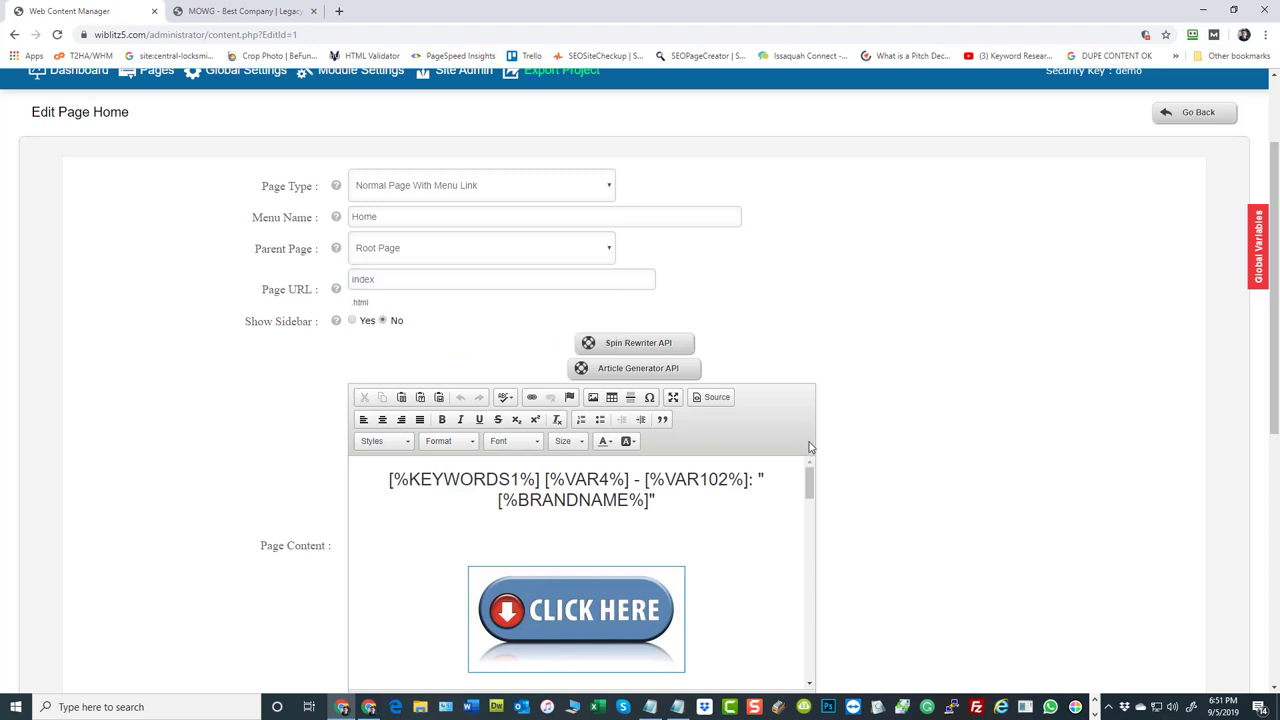
{"action": "mouse_move", "coordinate": [347, 289]}
{"action": "double_click", "coordinate": [366, 281]}
{"action": "left_click", "coordinate": [217, 271]}
{"action": "left_click_drag", "start_coordinate": [371, 302], "coordinate": [352, 306]}
{"action": "left_click", "coordinate": [1024, 320]}
Turn the Home page's sidebar on, try its individual widgets, and leave All selected.
{"action": "left_click", "coordinate": [352, 321]}
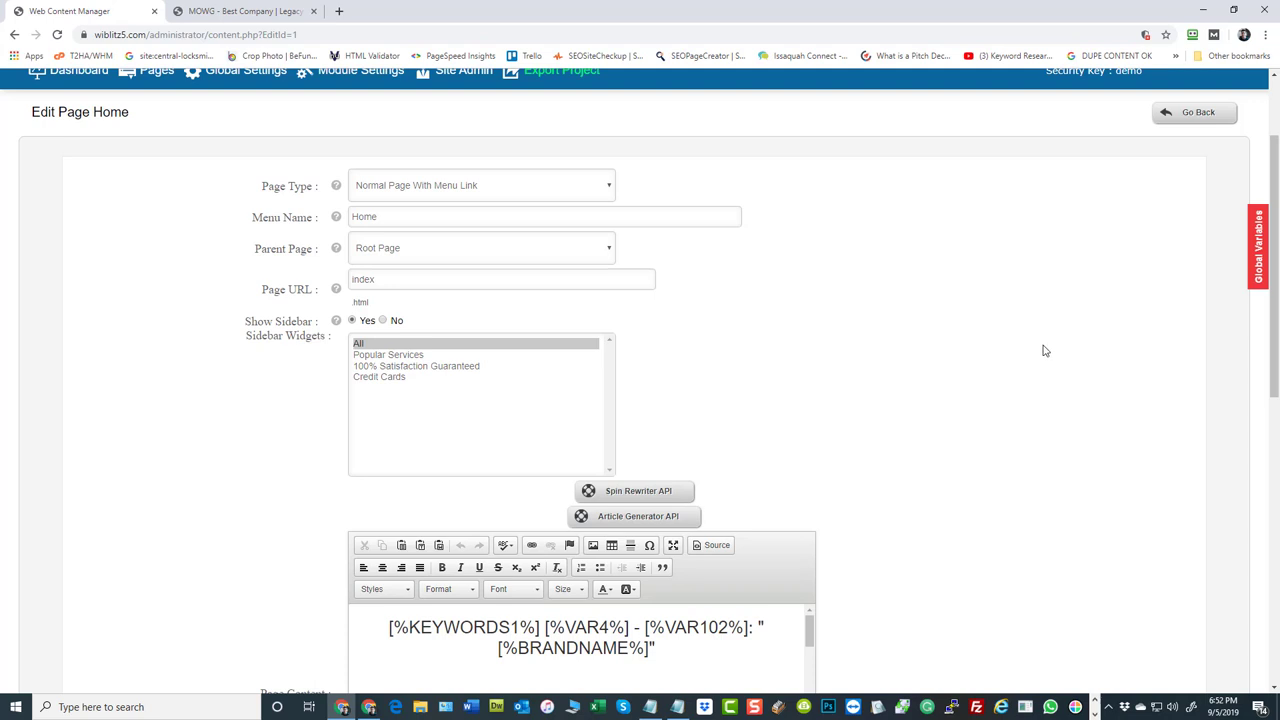
{"action": "scroll", "coordinate": [1043, 350], "scroll_direction": "down", "scroll_amount": 2}
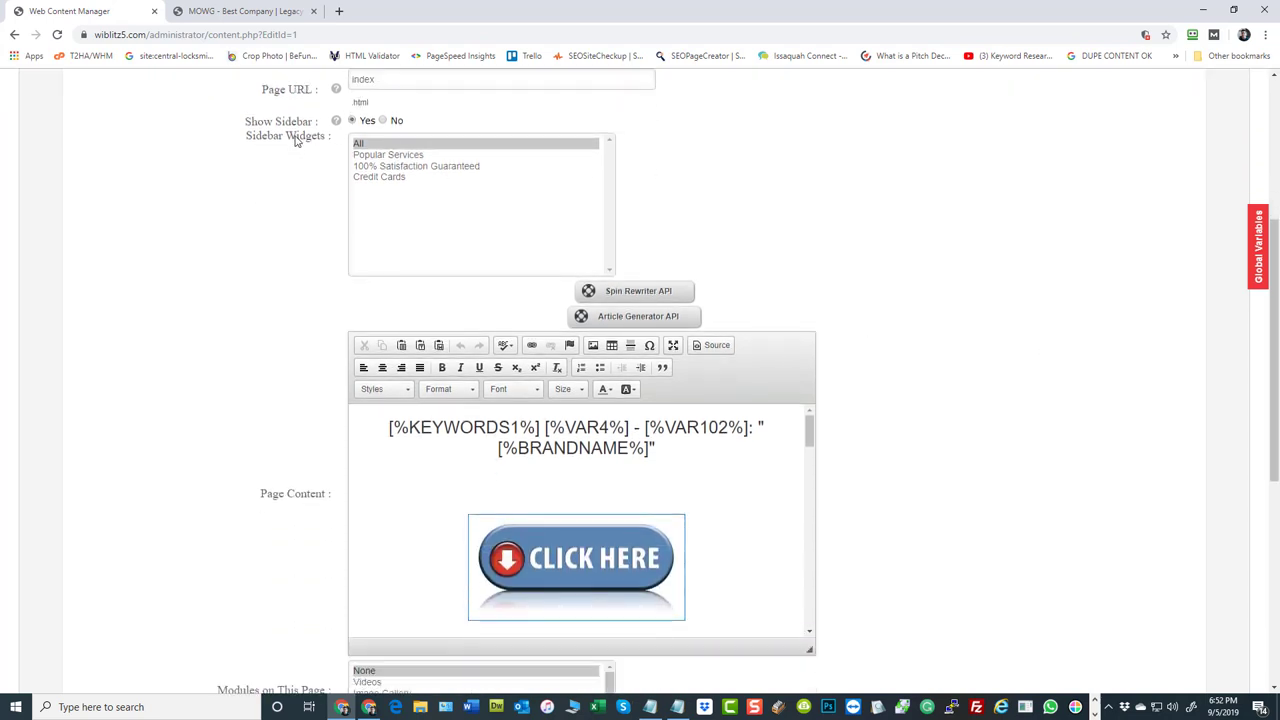
{"action": "left_click", "coordinate": [380, 156]}
{"action": "left_click", "coordinate": [378, 167]}
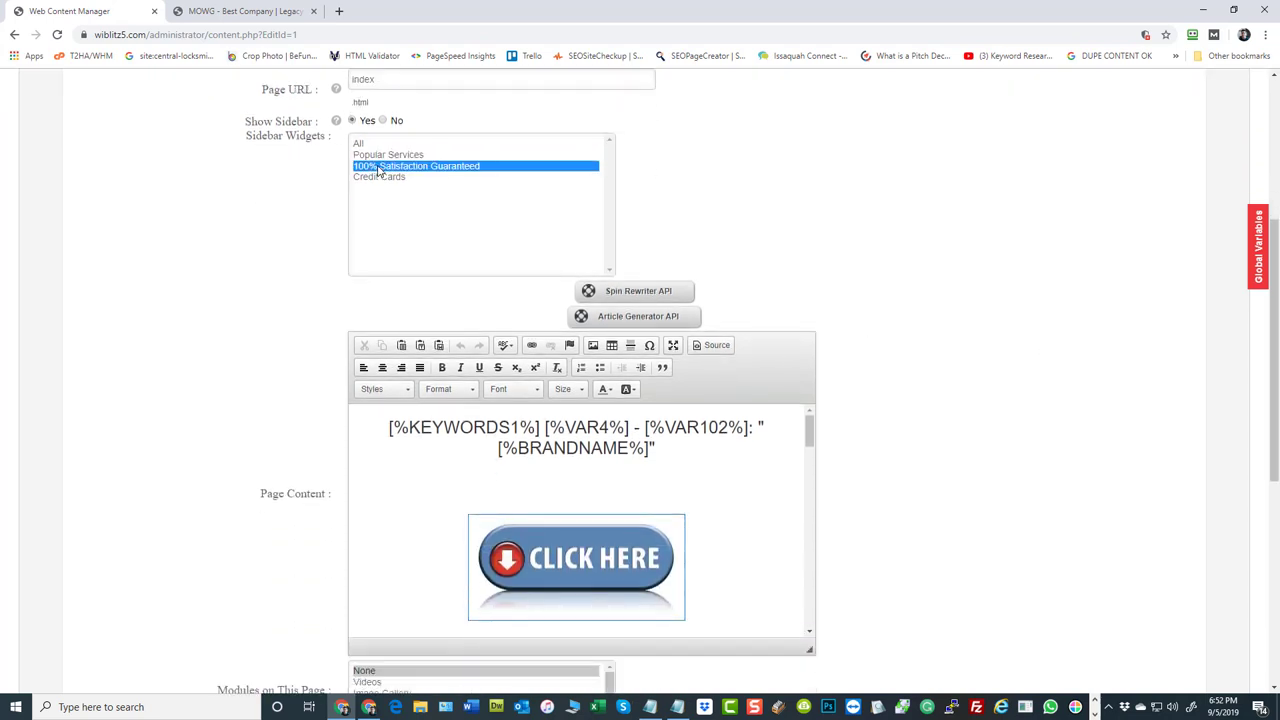
{"action": "left_click", "coordinate": [373, 179]}
{"action": "left_click", "coordinate": [358, 143]}
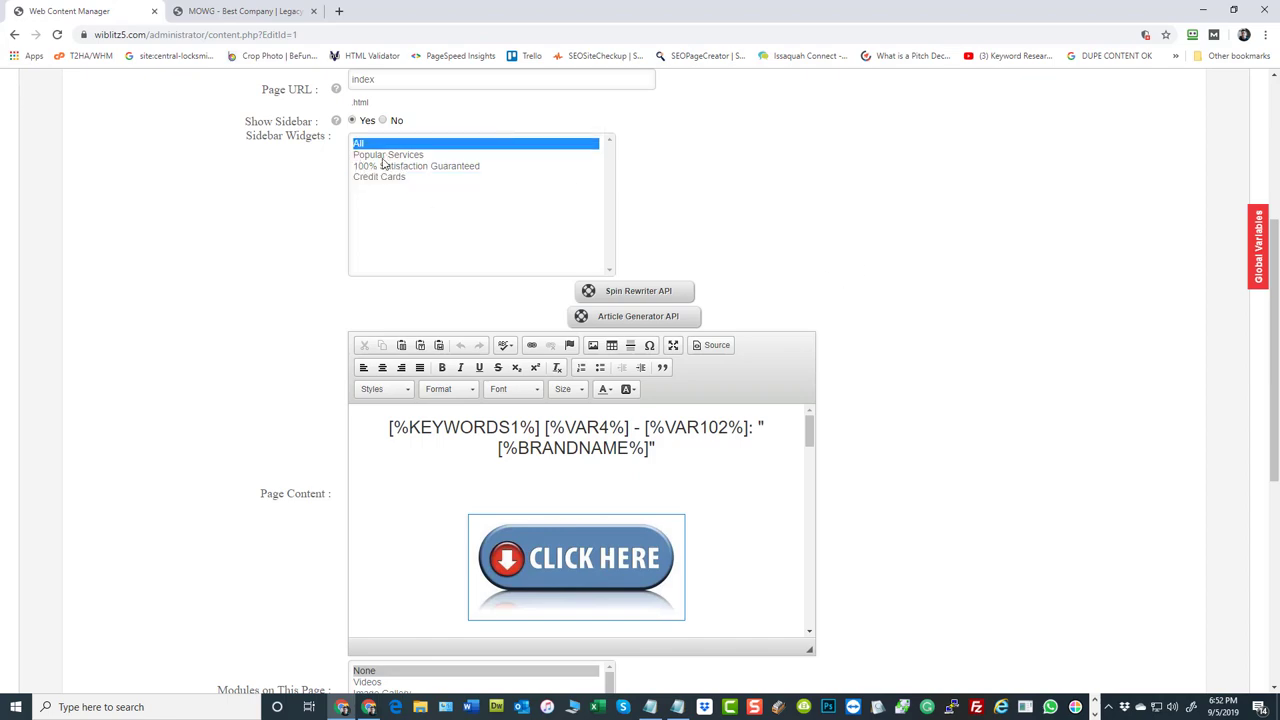
Check the live homepage's sidebar for the widgets offered in the Home page settings.
{"action": "left_click", "coordinate": [204, 11]}
{"action": "scroll", "coordinate": [1163, 471], "scroll_direction": "down", "scroll_amount": 2}
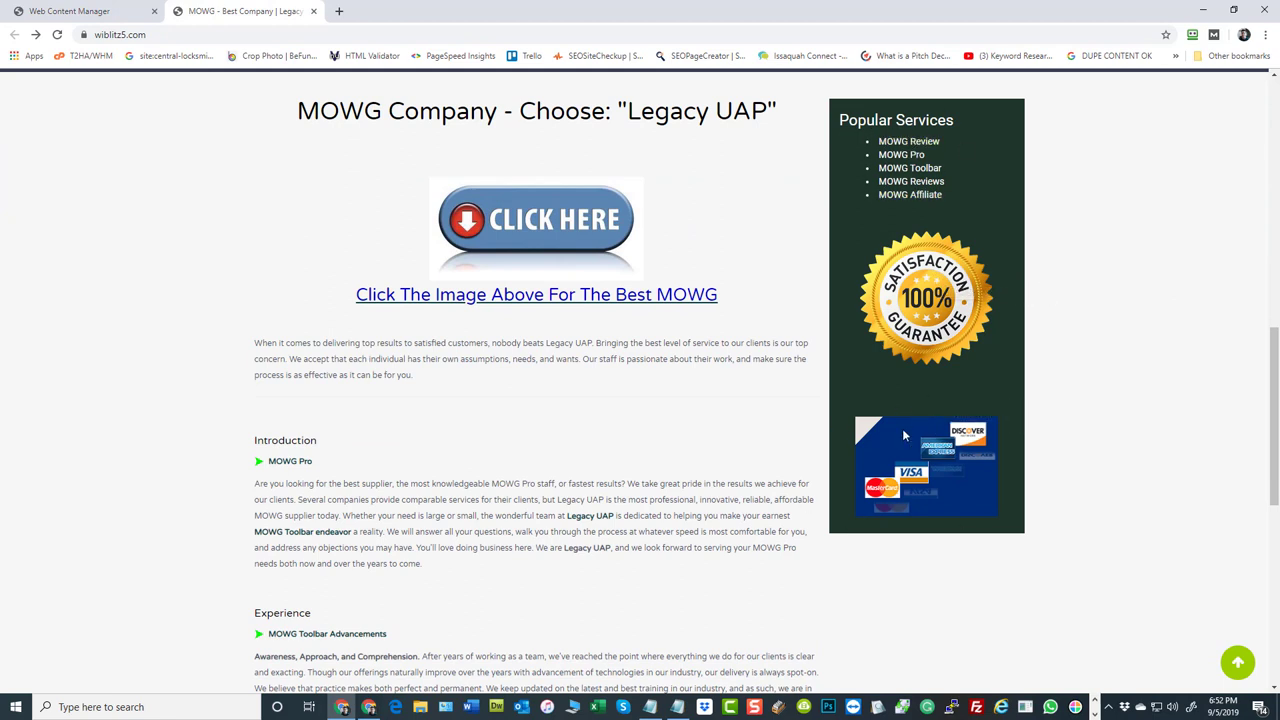
{"action": "left_click", "coordinate": [101, 12]}
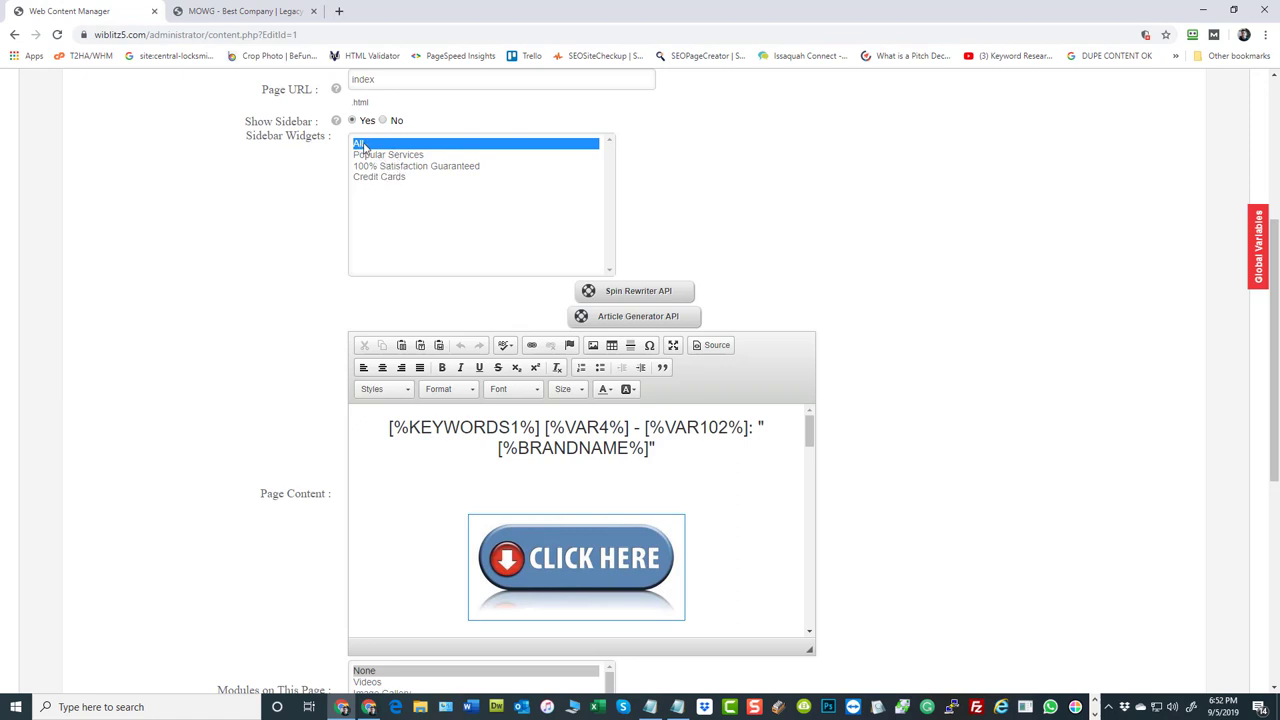
Examine the keyword, variable and brand name placeholders in the heading of the Home page's content.
{"action": "scroll", "coordinate": [921, 293], "scroll_direction": "down", "scroll_amount": 2}
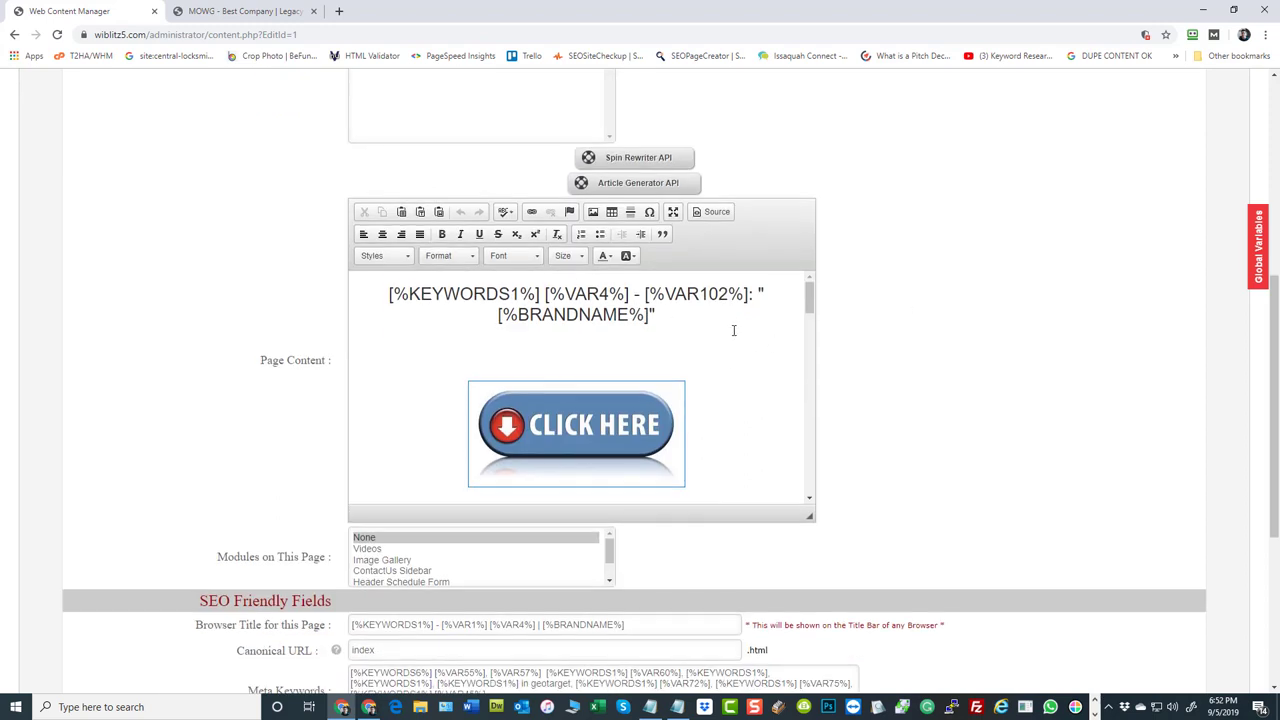
{"action": "scroll", "coordinate": [733, 330], "scroll_direction": "down", "scroll_amount": 2}
{"action": "scroll", "coordinate": [733, 333], "scroll_direction": "up", "scroll_amount": 1}
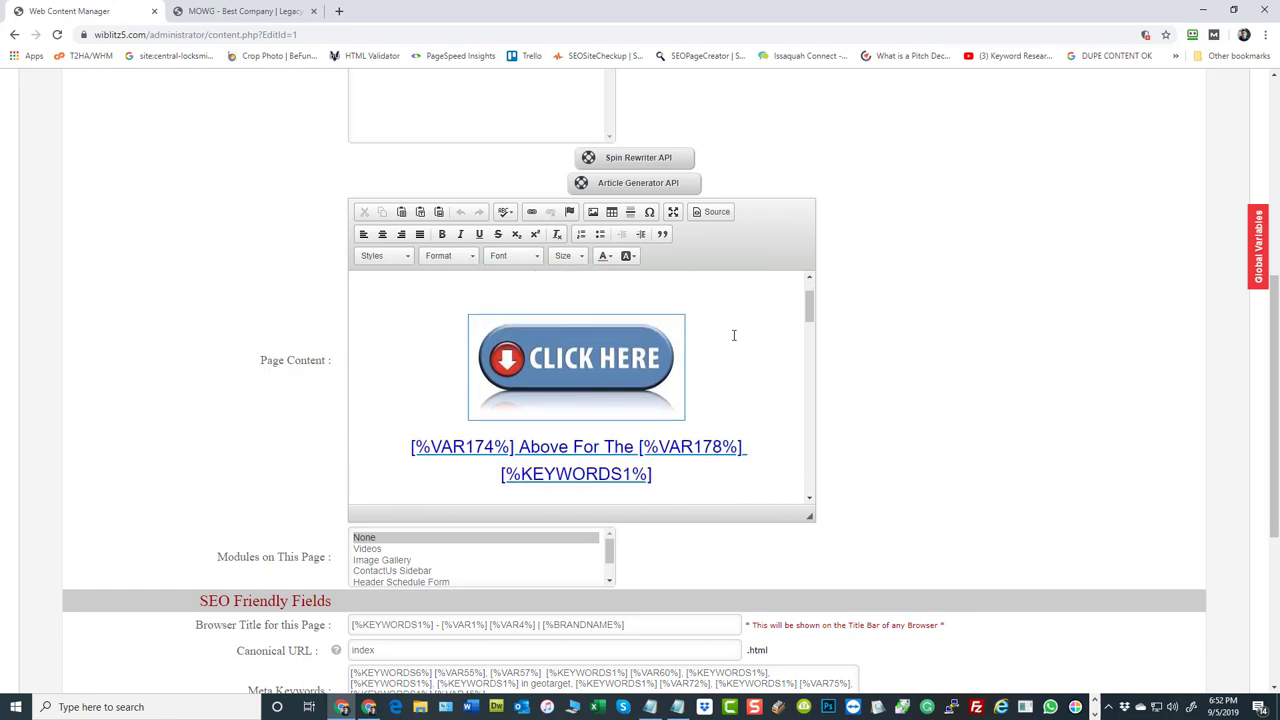
{"action": "scroll", "coordinate": [733, 335], "scroll_direction": "up", "scroll_amount": 2}
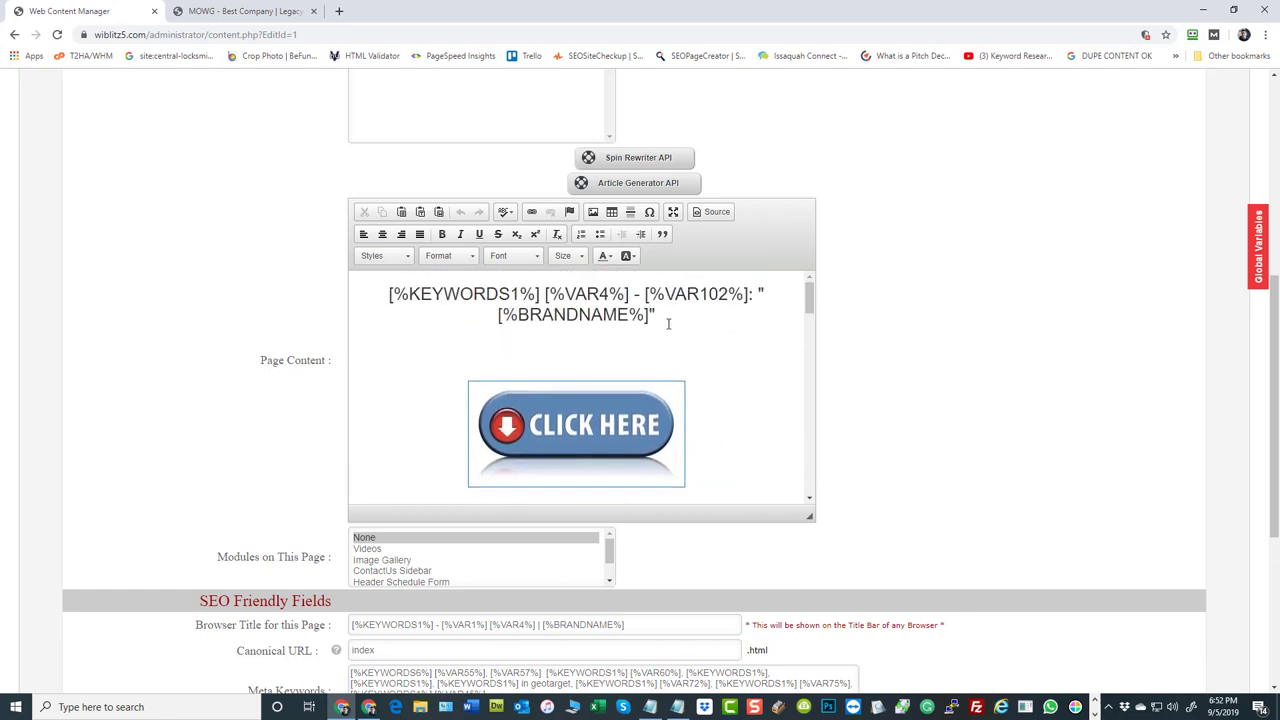
{"action": "left_click_drag", "start_coordinate": [668, 323], "coordinate": [386, 294]}
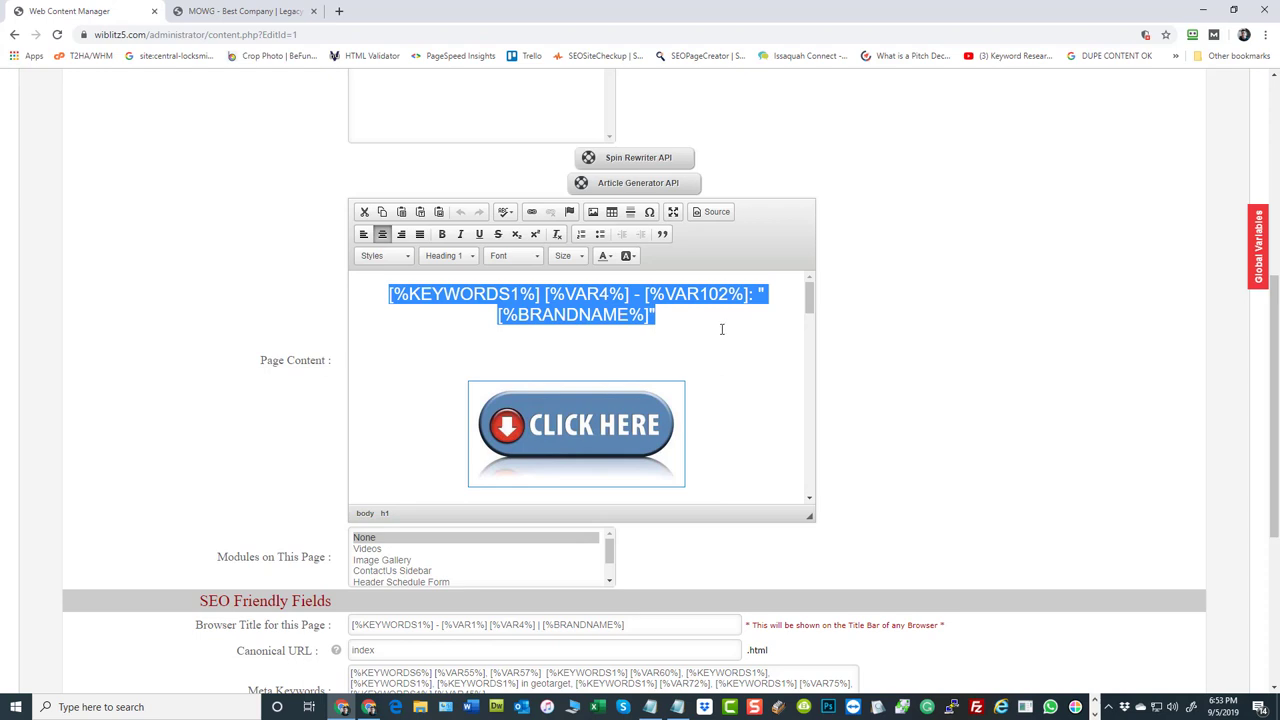
{"action": "left_click", "coordinate": [733, 337]}
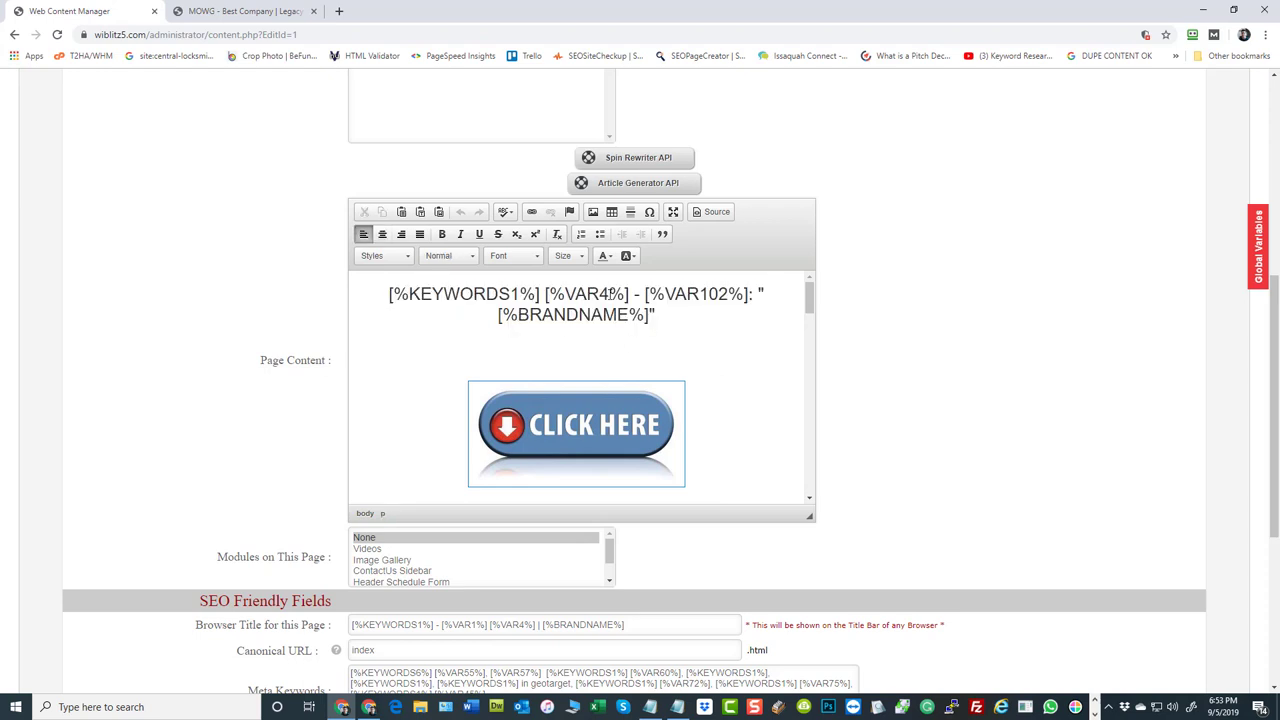
Read through the body sections of the Home page's content to its closing line, noting the placeholders used.
{"action": "scroll", "coordinate": [714, 395], "scroll_direction": "down", "scroll_amount": 3}
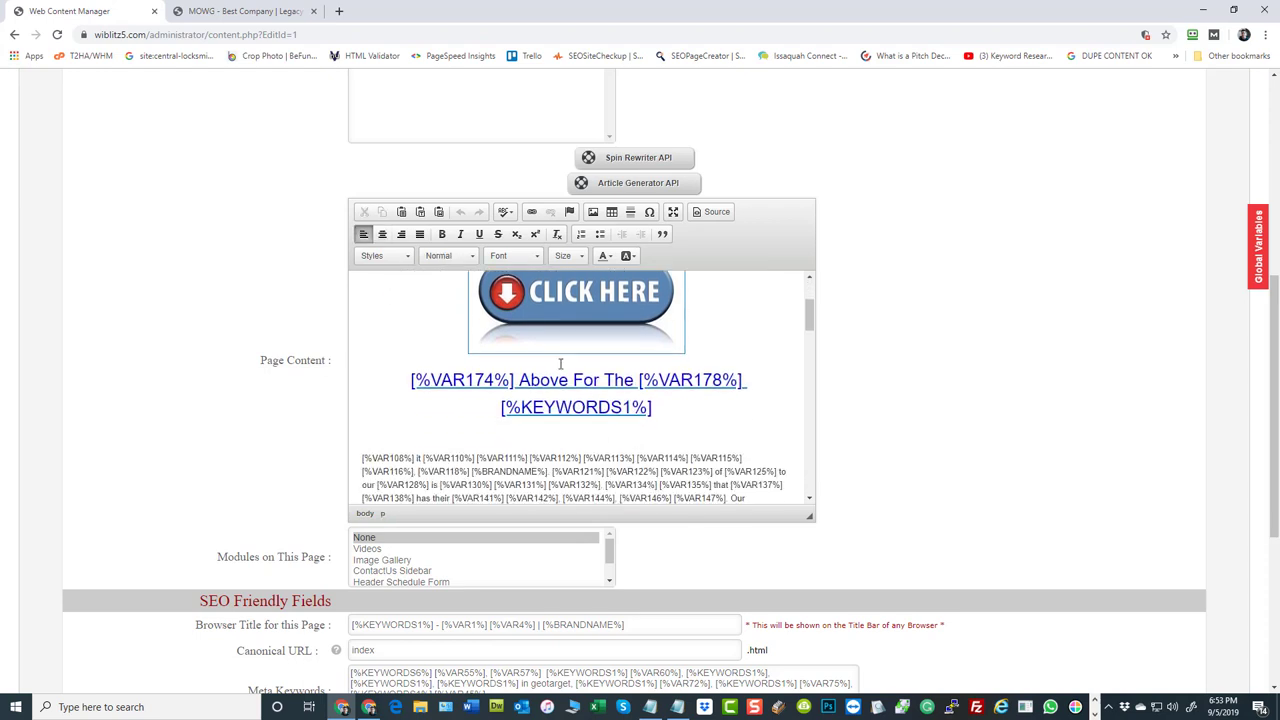
{"action": "scroll", "coordinate": [575, 390], "scroll_direction": "down", "scroll_amount": 1}
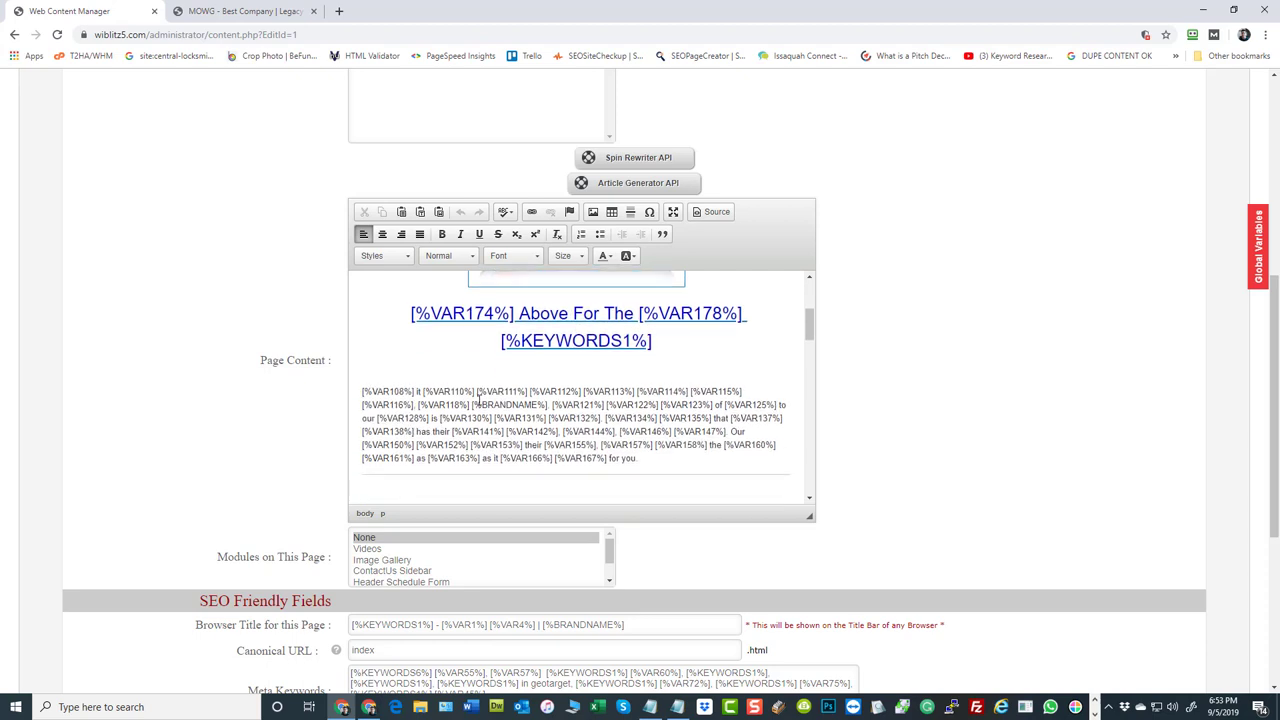
{"action": "scroll", "coordinate": [652, 400], "scroll_direction": "down", "scroll_amount": 3}
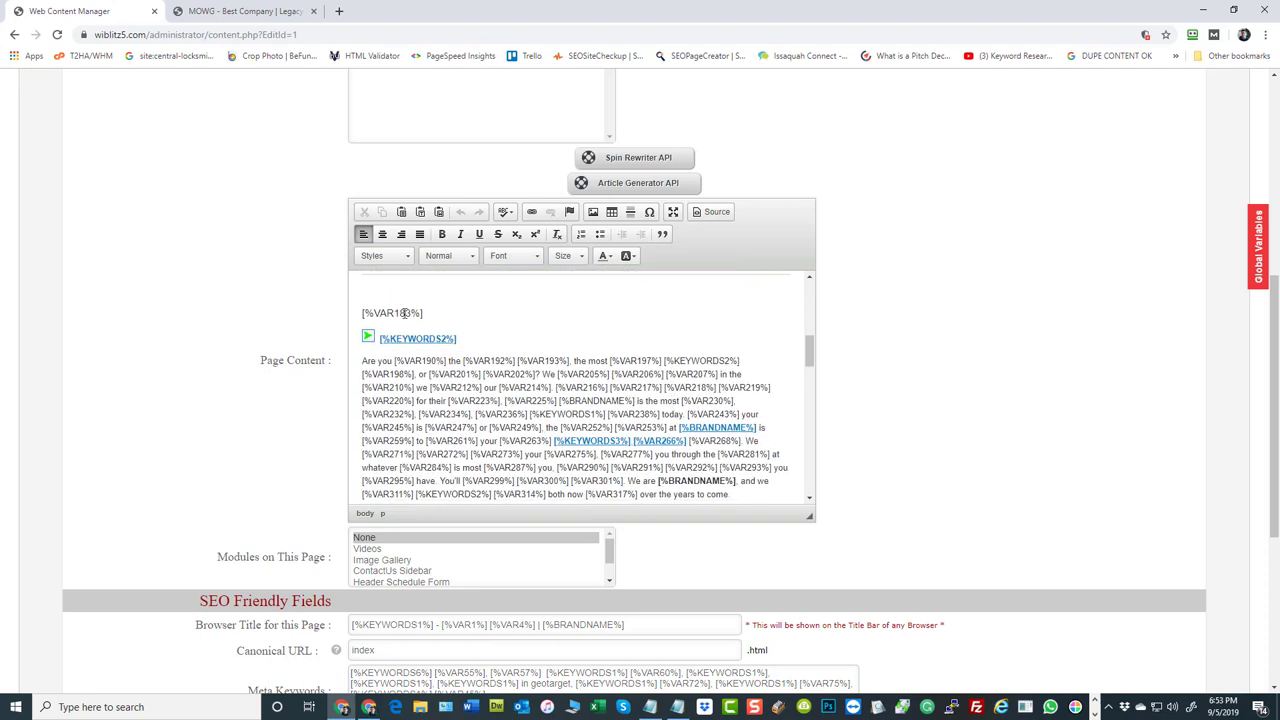
{"action": "scroll", "coordinate": [410, 313], "scroll_direction": "down", "scroll_amount": 1}
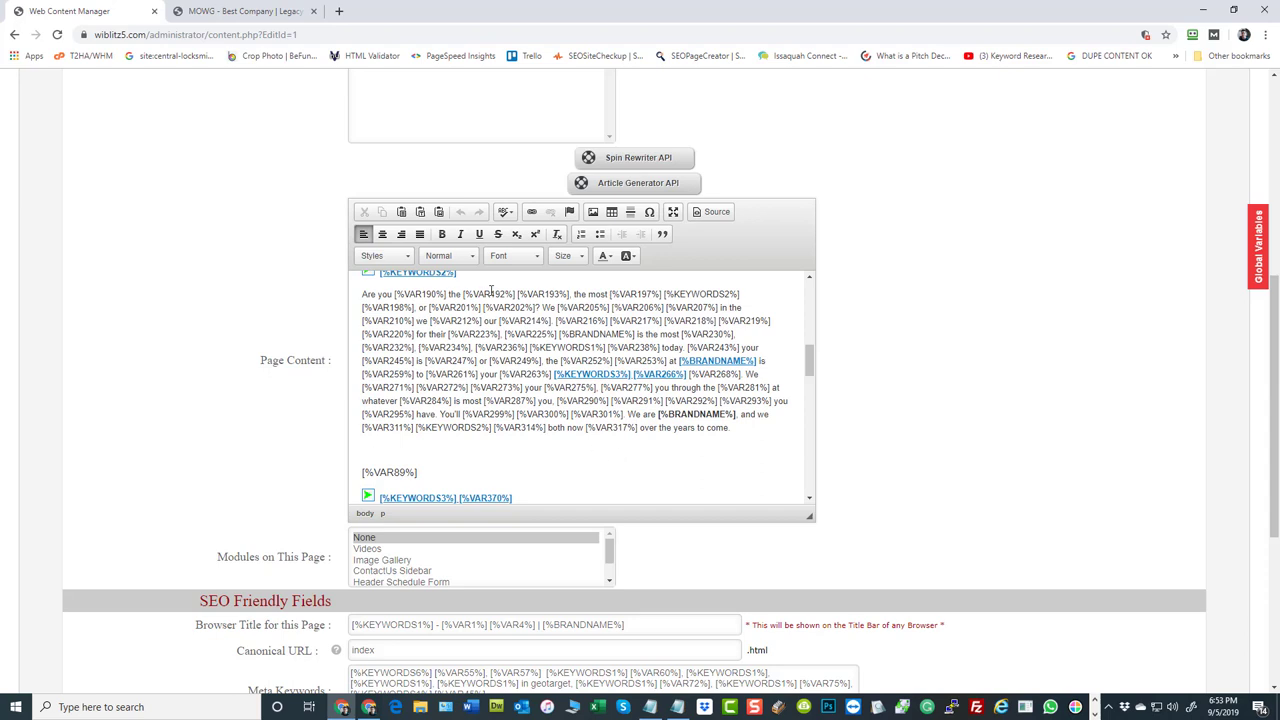
{"action": "scroll", "coordinate": [492, 341], "scroll_direction": "down", "scroll_amount": 10}
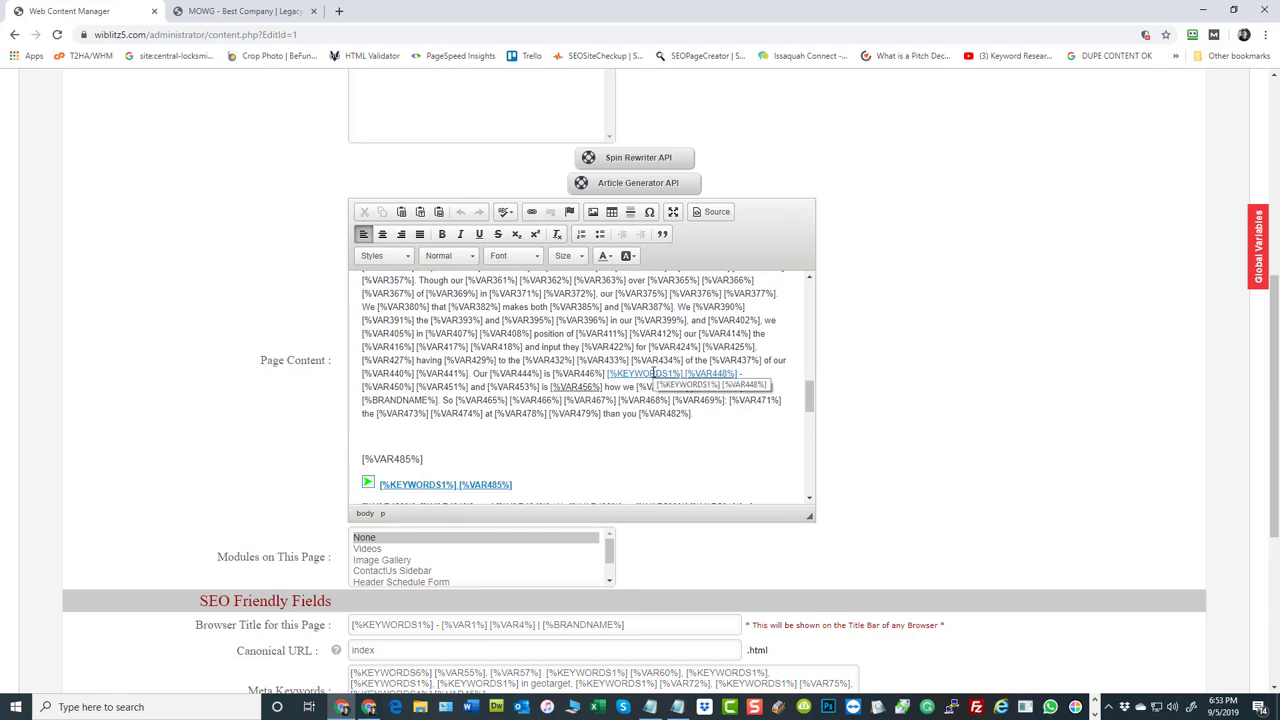
{"action": "scroll", "coordinate": [654, 372], "scroll_direction": "down", "scroll_amount": 3}
{"action": "scroll", "coordinate": [645, 388], "scroll_direction": "down", "scroll_amount": 10}
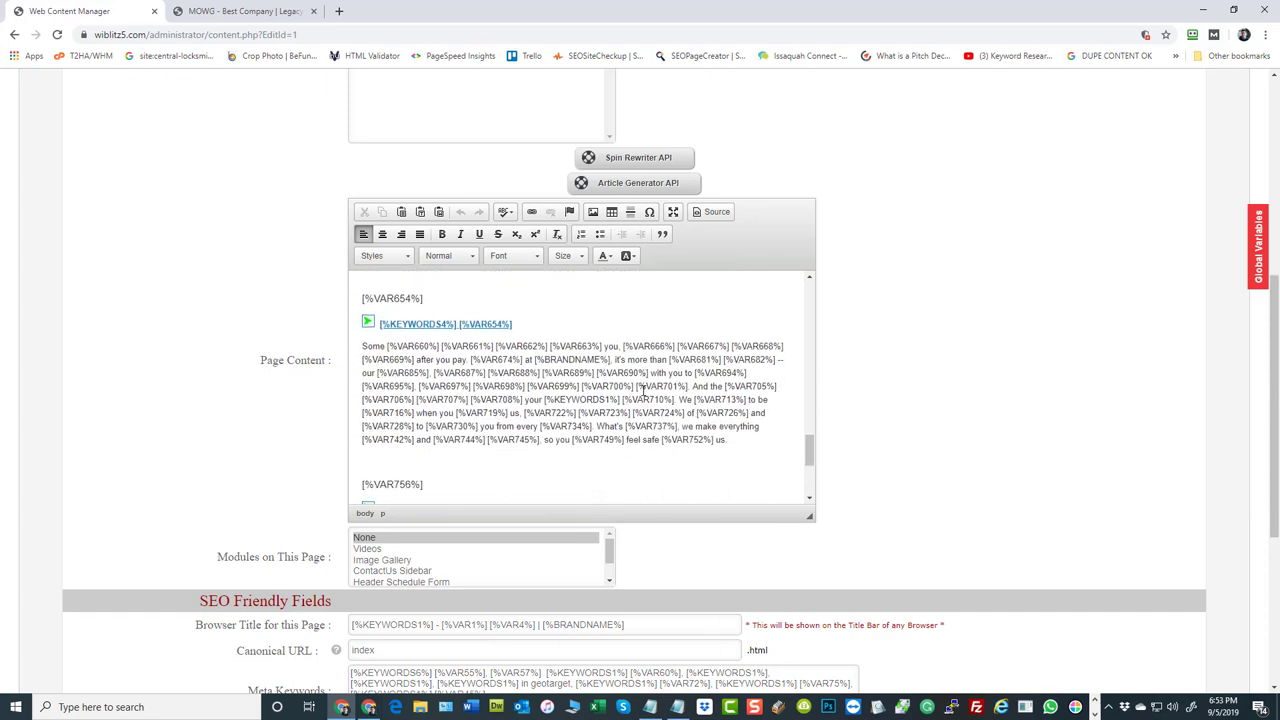
{"action": "scroll", "coordinate": [645, 388], "scroll_direction": "down", "scroll_amount": 6}
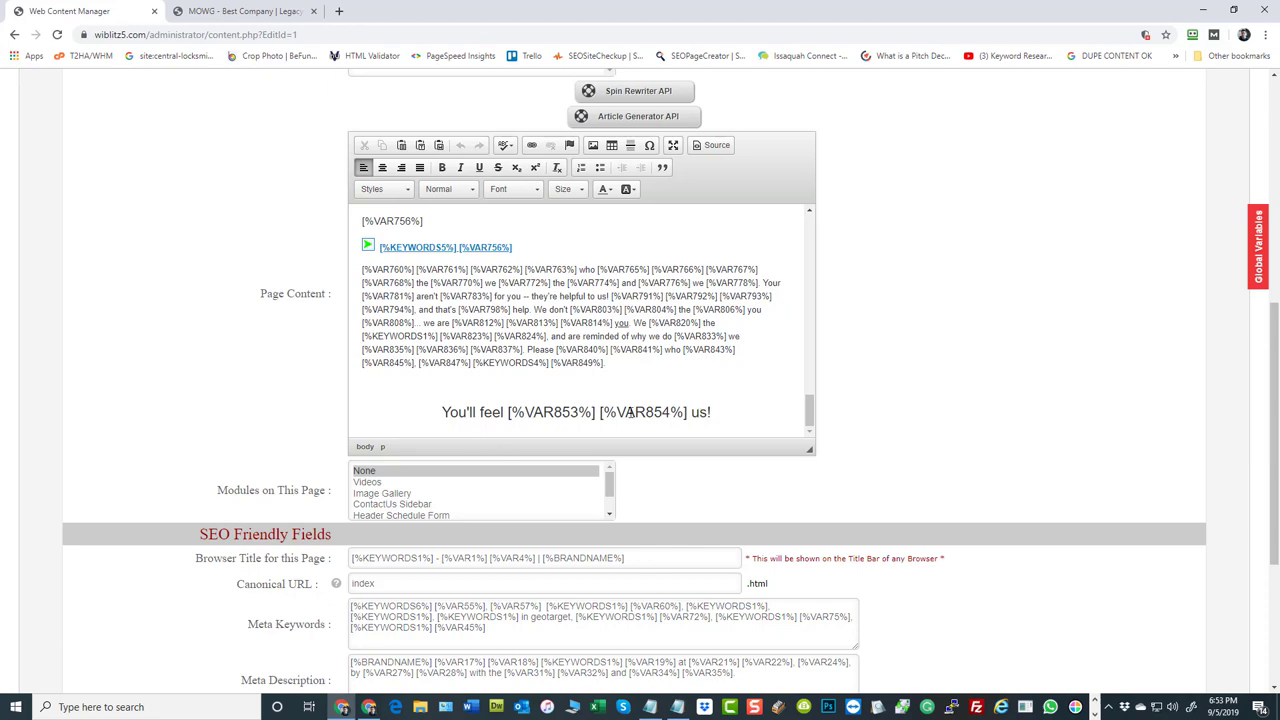
Review the body text on the live homepage against the placeholder content in the CMS.
{"action": "left_click", "coordinate": [256, 12]}
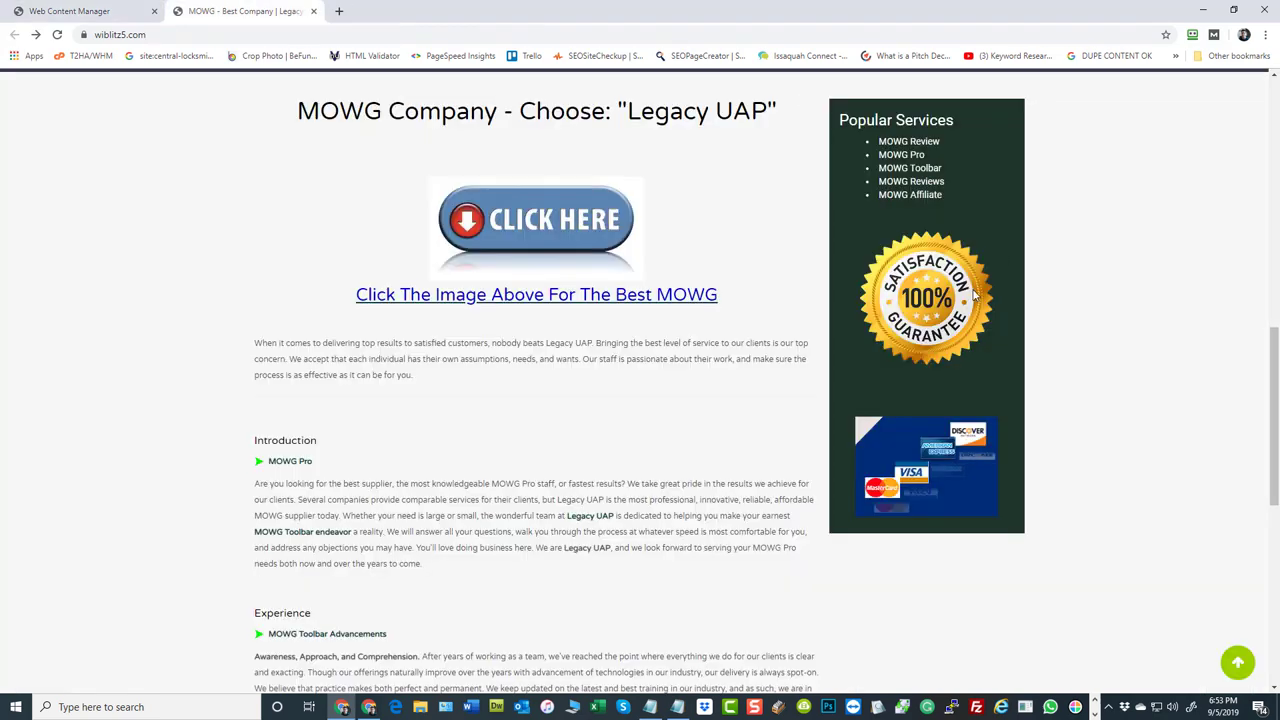
{"action": "scroll", "coordinate": [975, 292], "scroll_direction": "down", "scroll_amount": 5}
{"action": "scroll", "coordinate": [846, 357], "scroll_direction": "up", "scroll_amount": 6}
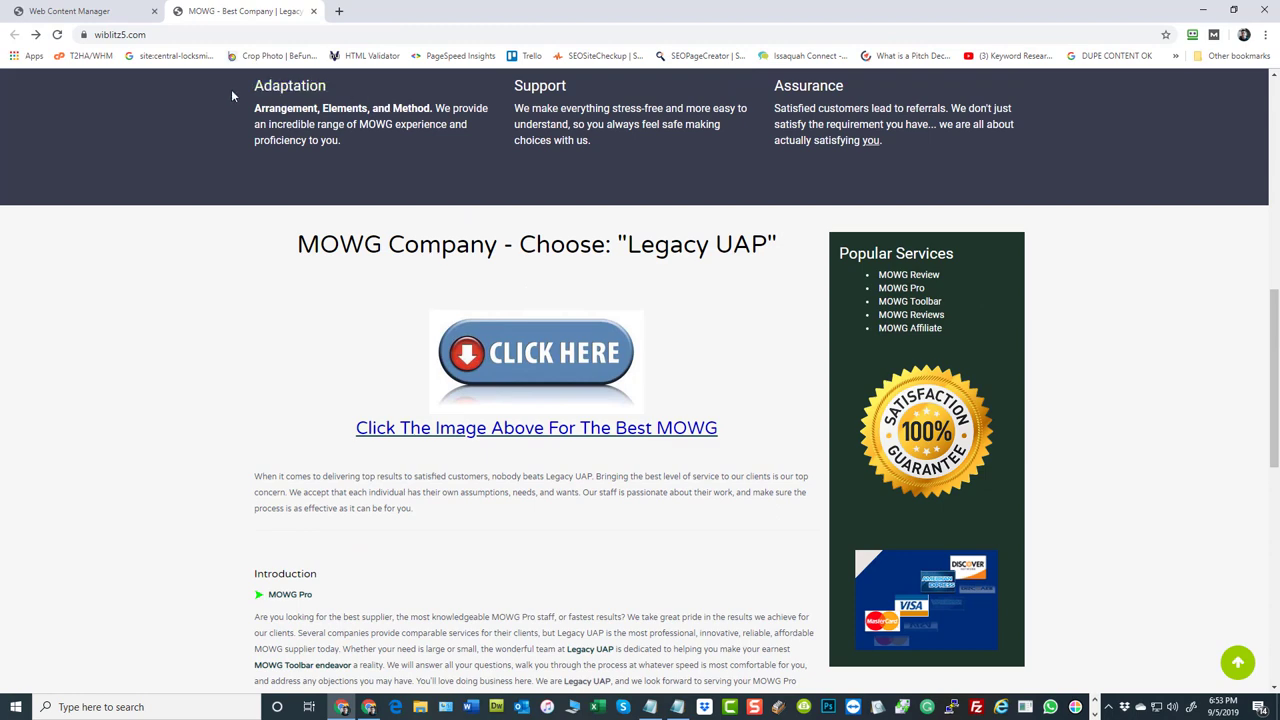
Compare the closing line on the live homepage with its [%VAR853%] and [%VAR854%] placeholders in the Home page's content.
{"action": "scroll", "coordinate": [730, 405], "scroll_direction": "down", "scroll_amount": 8}
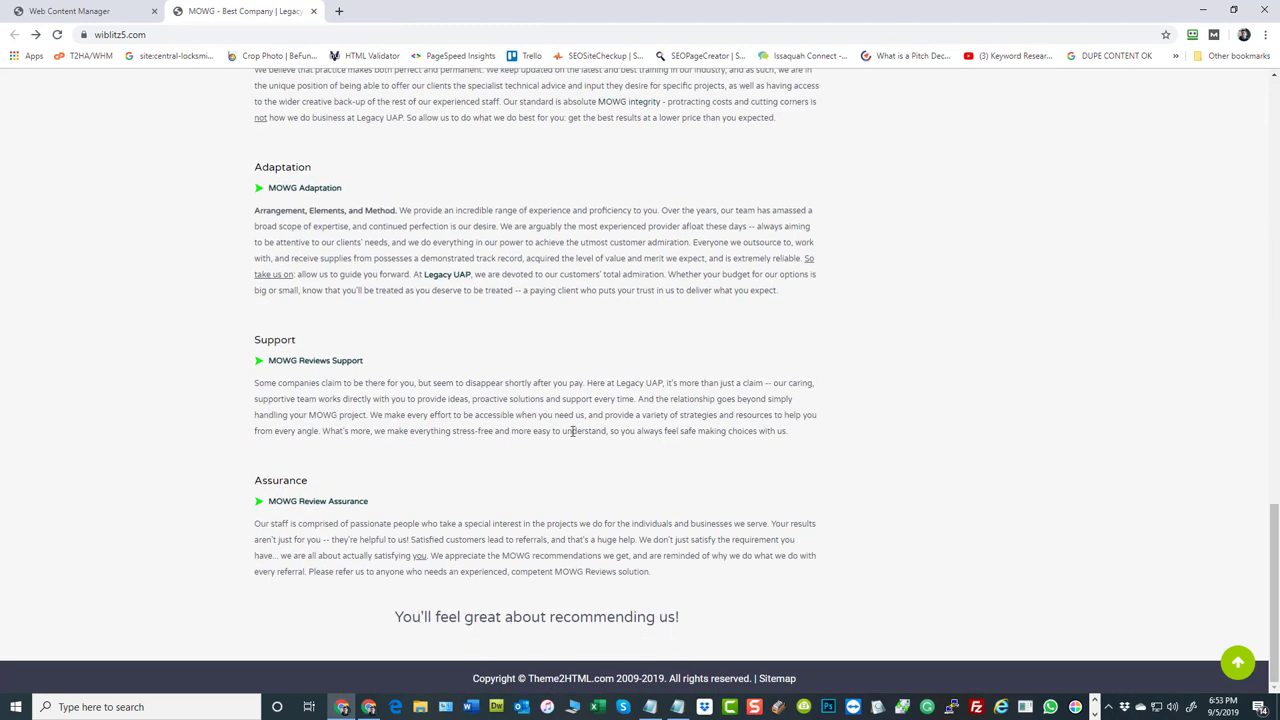
{"action": "left_click", "coordinate": [98, 11]}
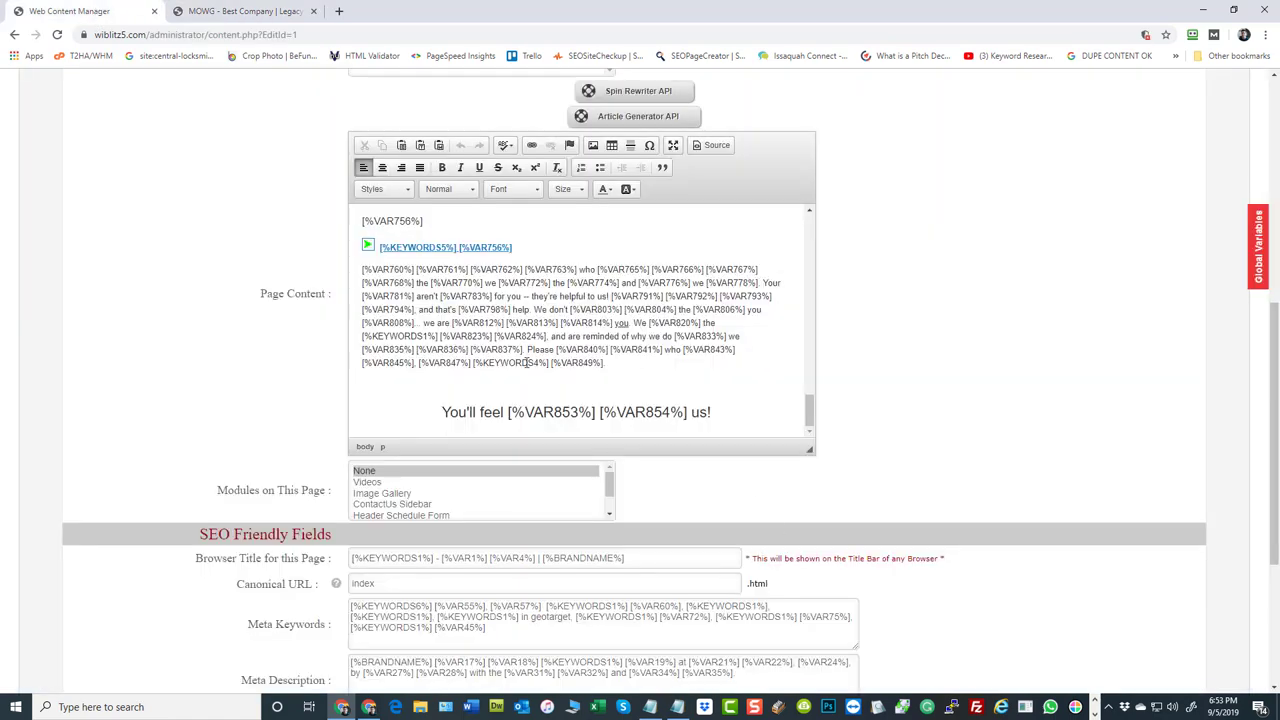
{"action": "left_click_drag", "start_coordinate": [597, 412], "coordinate": [519, 412]}
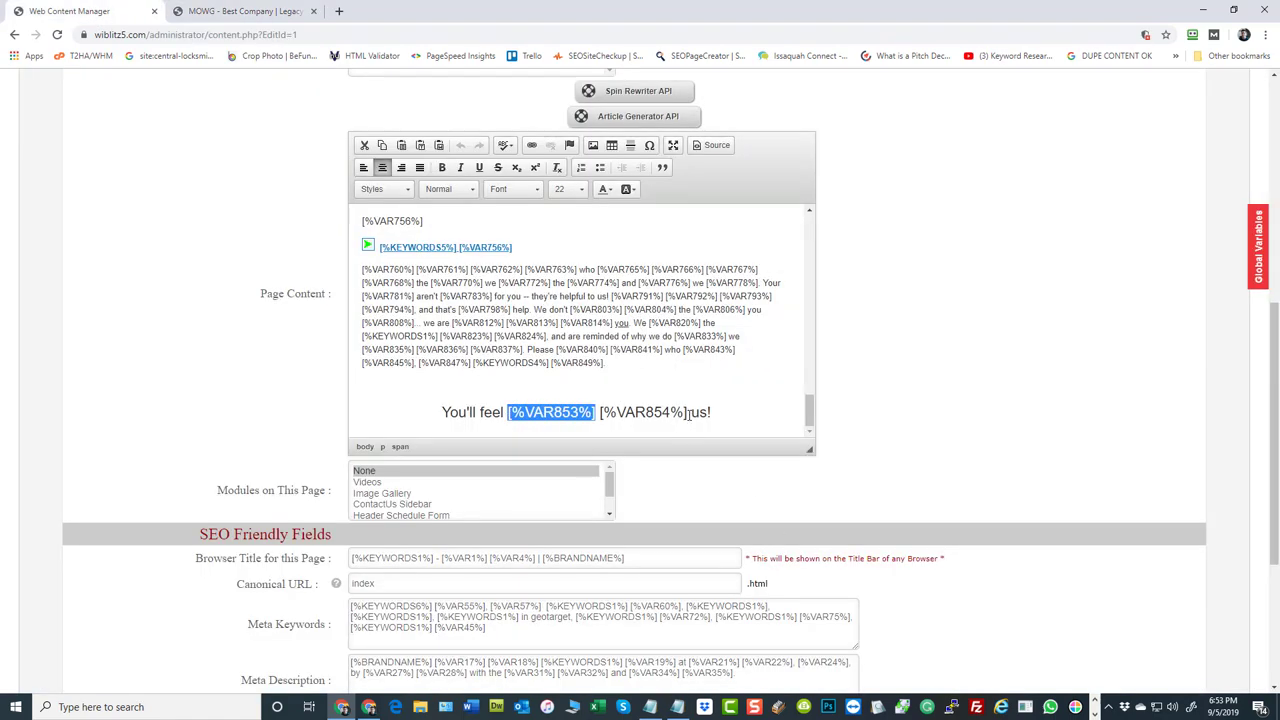
{"action": "left_click_drag", "start_coordinate": [688, 412], "coordinate": [600, 412]}
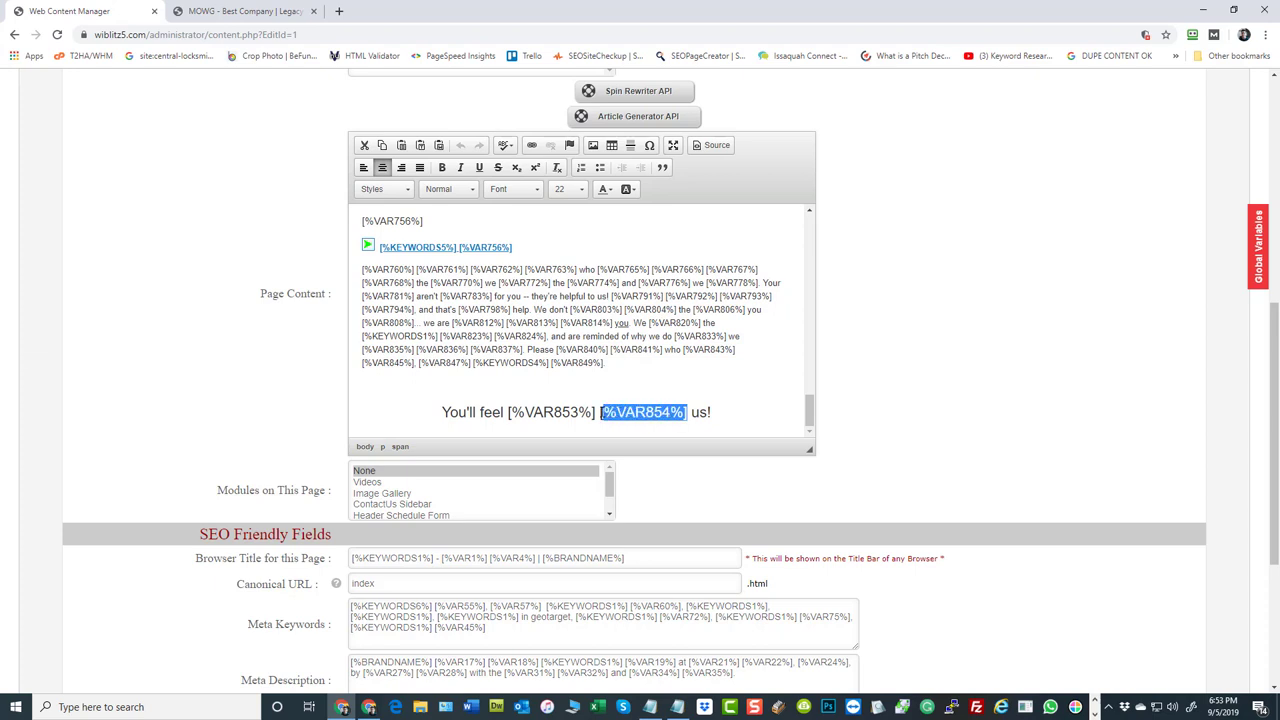
Replace the word "us" in the content's closing line with the [%COMPANY%] placeholder and save the page with a reload.
{"action": "left_click", "coordinate": [698, 413]}
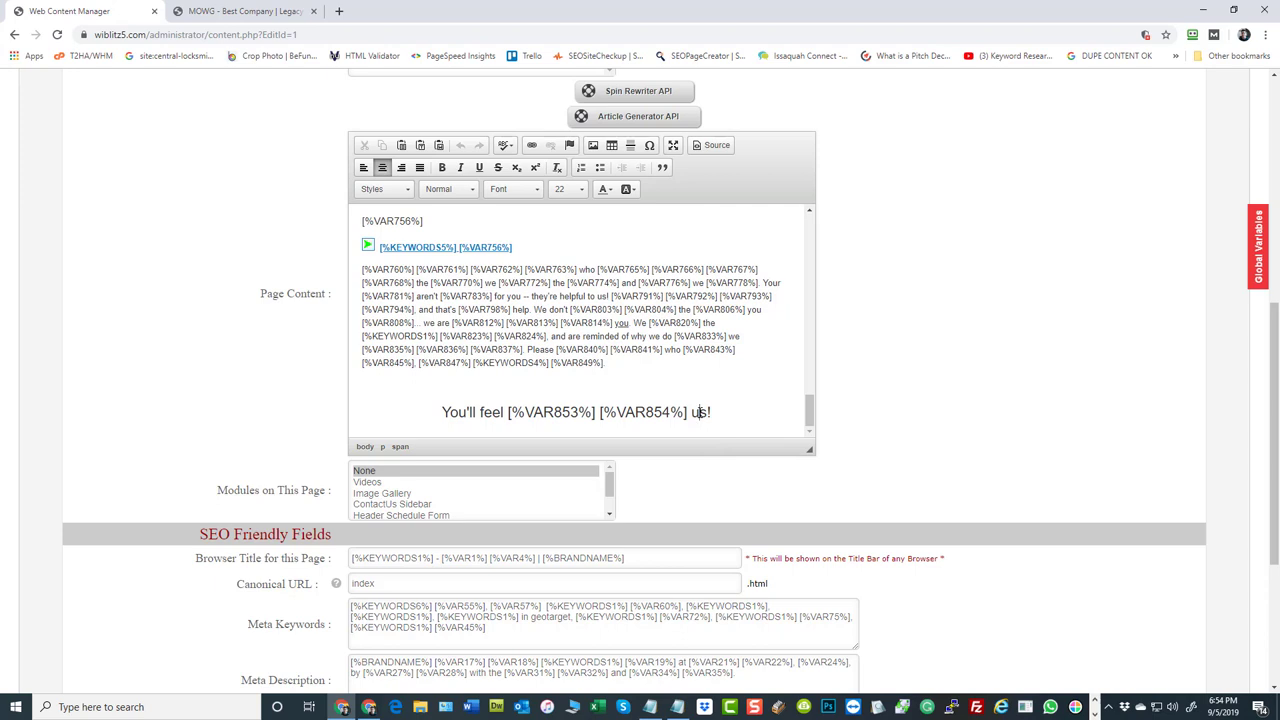
{"action": "double_click", "coordinate": [698, 413]}
{"action": "type", "text": "[%"}
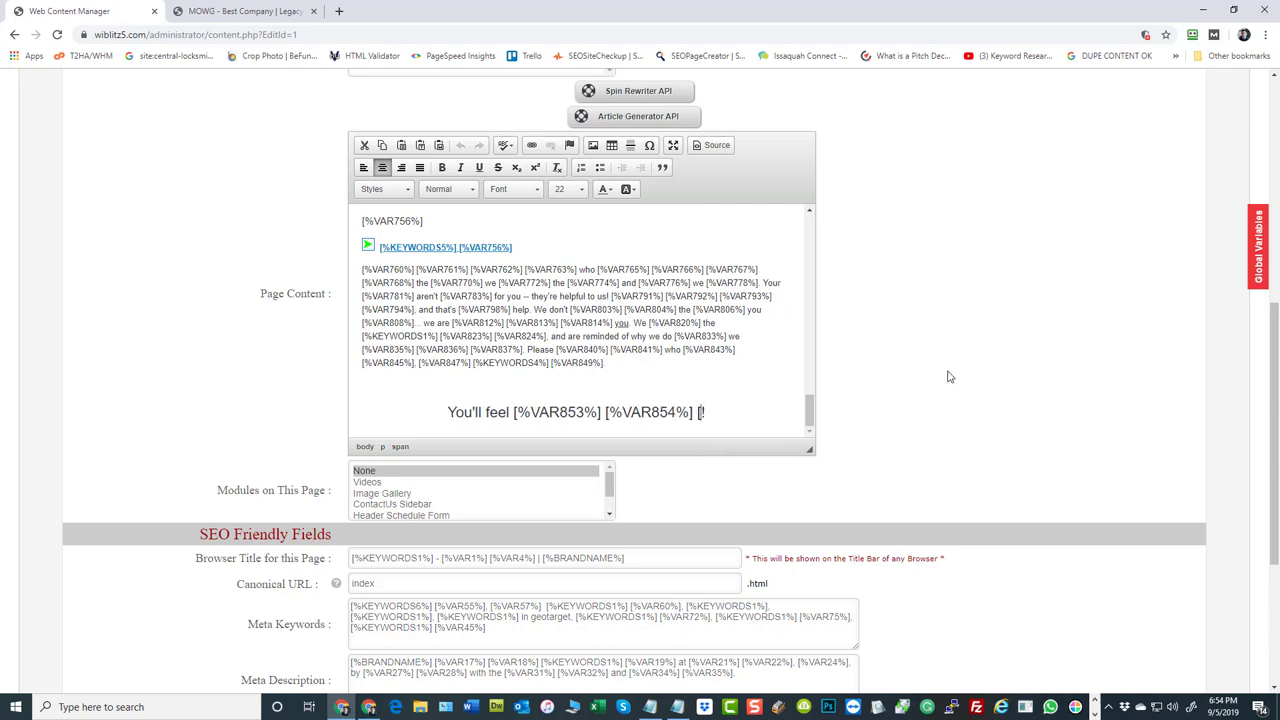
{"action": "type", "text": "COMOAN"}
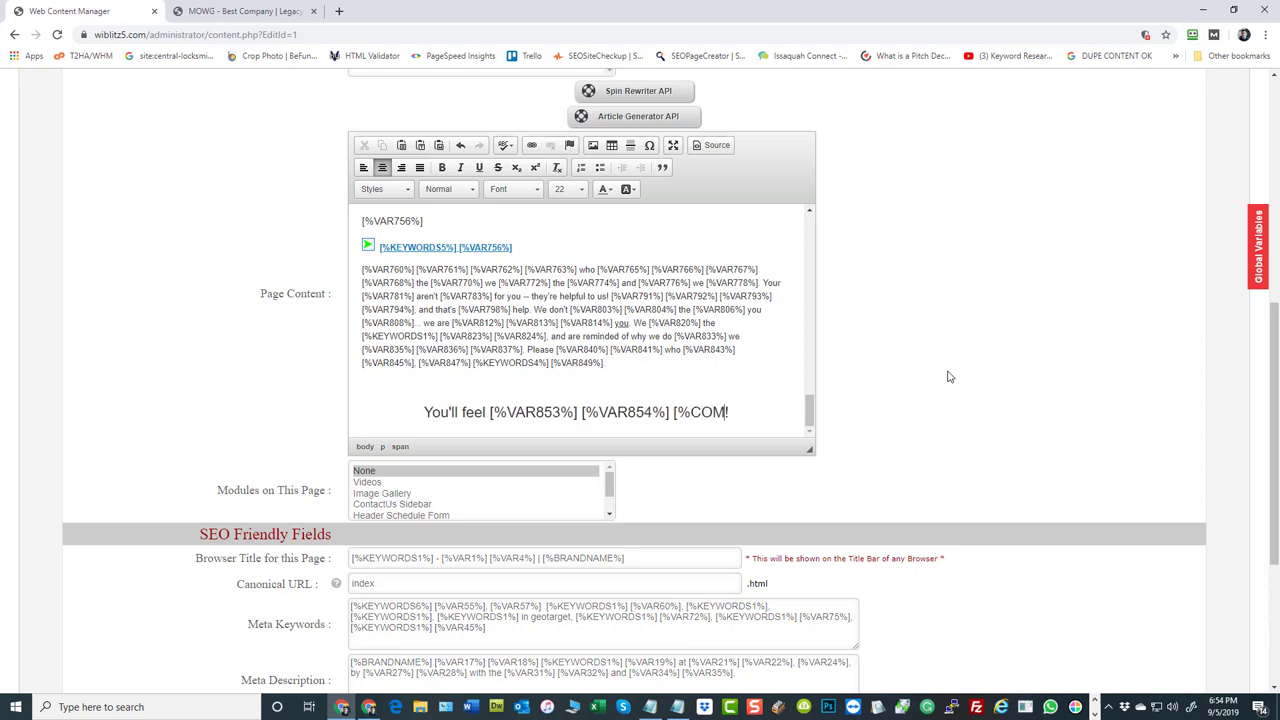
{"action": "key", "text": "BackSpace"}
{"action": "type", "text": "PANY%]"}
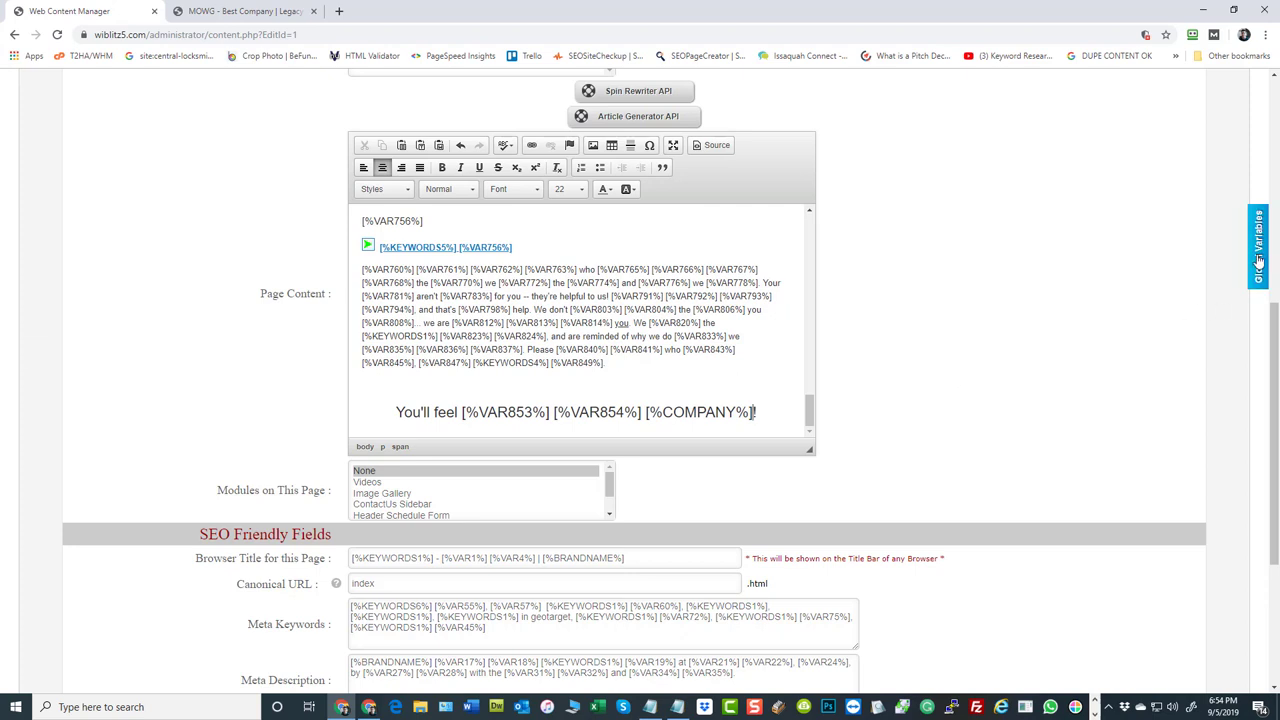
{"action": "scroll", "coordinate": [1023, 271], "scroll_direction": "down", "scroll_amount": 3}
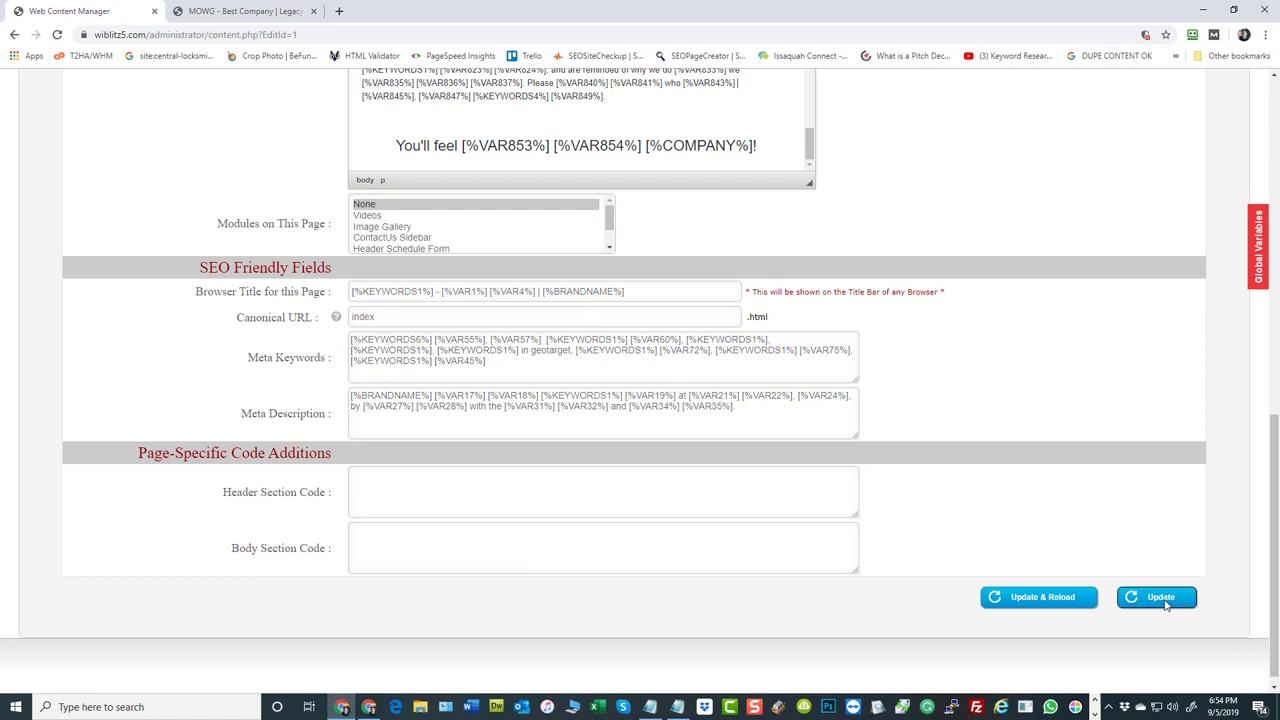
{"action": "left_click", "coordinate": [1020, 602]}
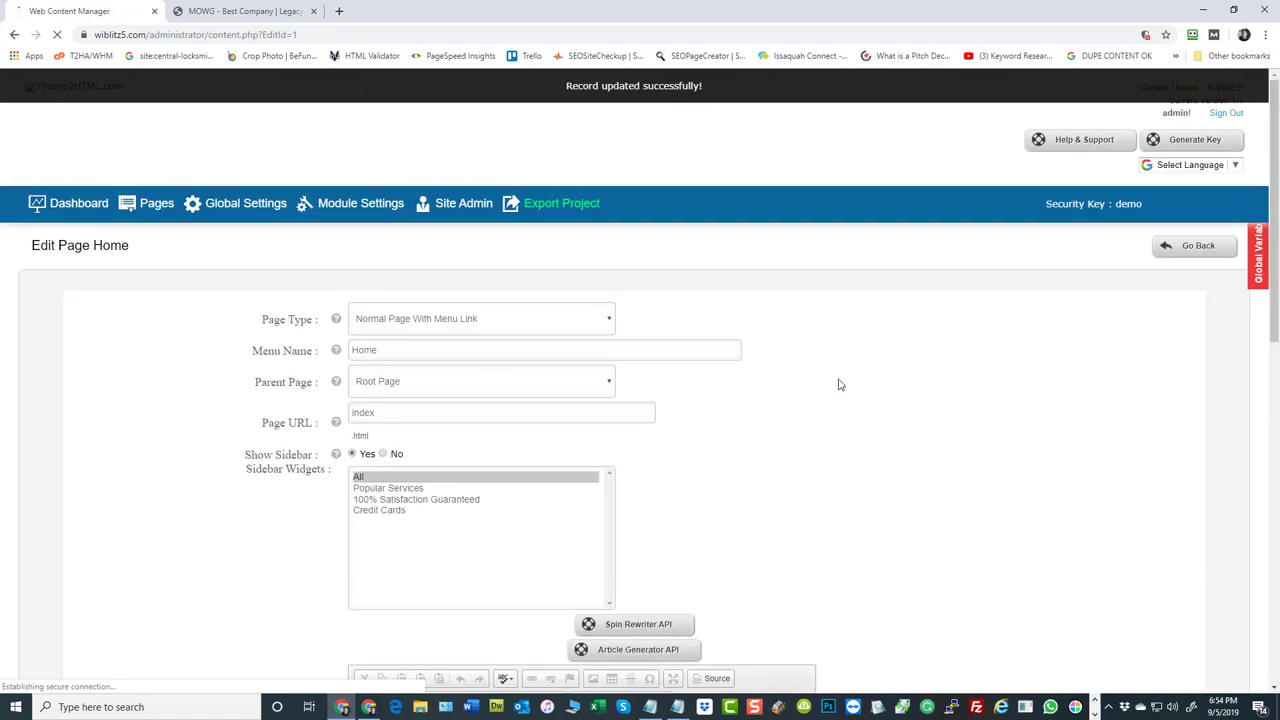
Refresh the live homepage and check how the company name placeholder renders in the closing line.
{"action": "left_click", "coordinate": [276, 11]}
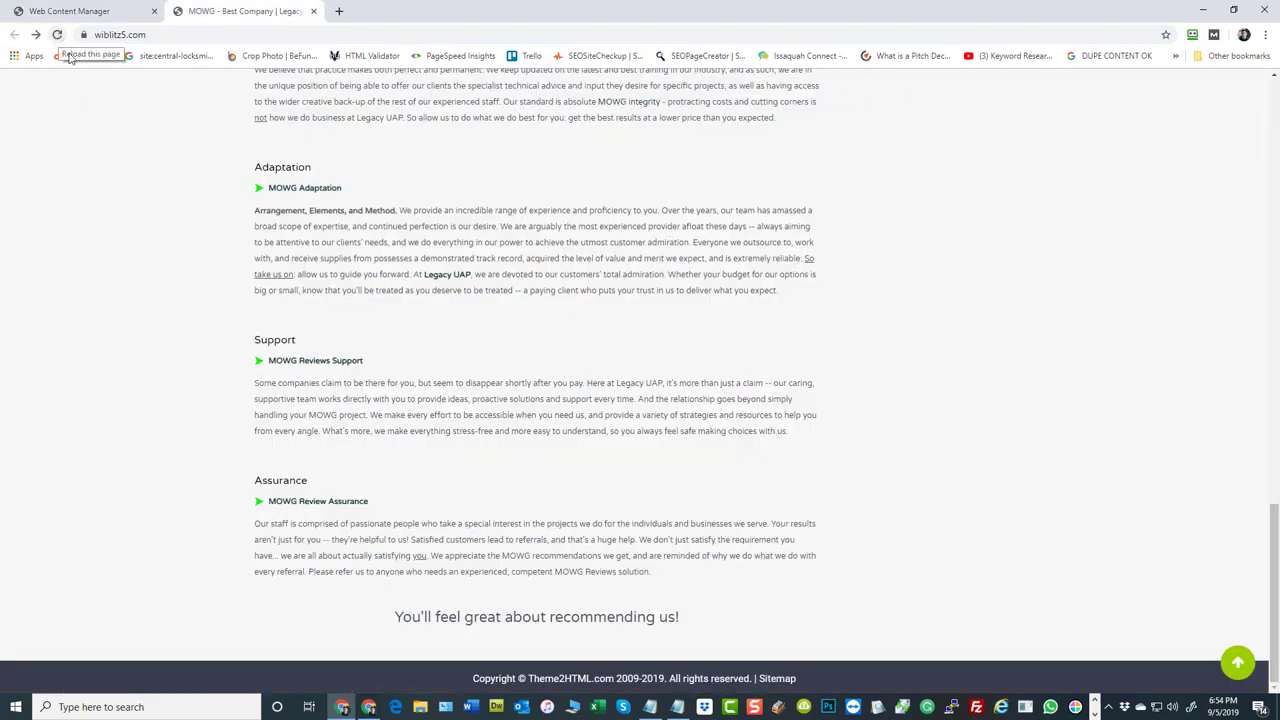
{"action": "left_click_drag", "start_coordinate": [679, 617], "coordinate": [412, 612]}
{"action": "left_click", "coordinate": [670, 617]}
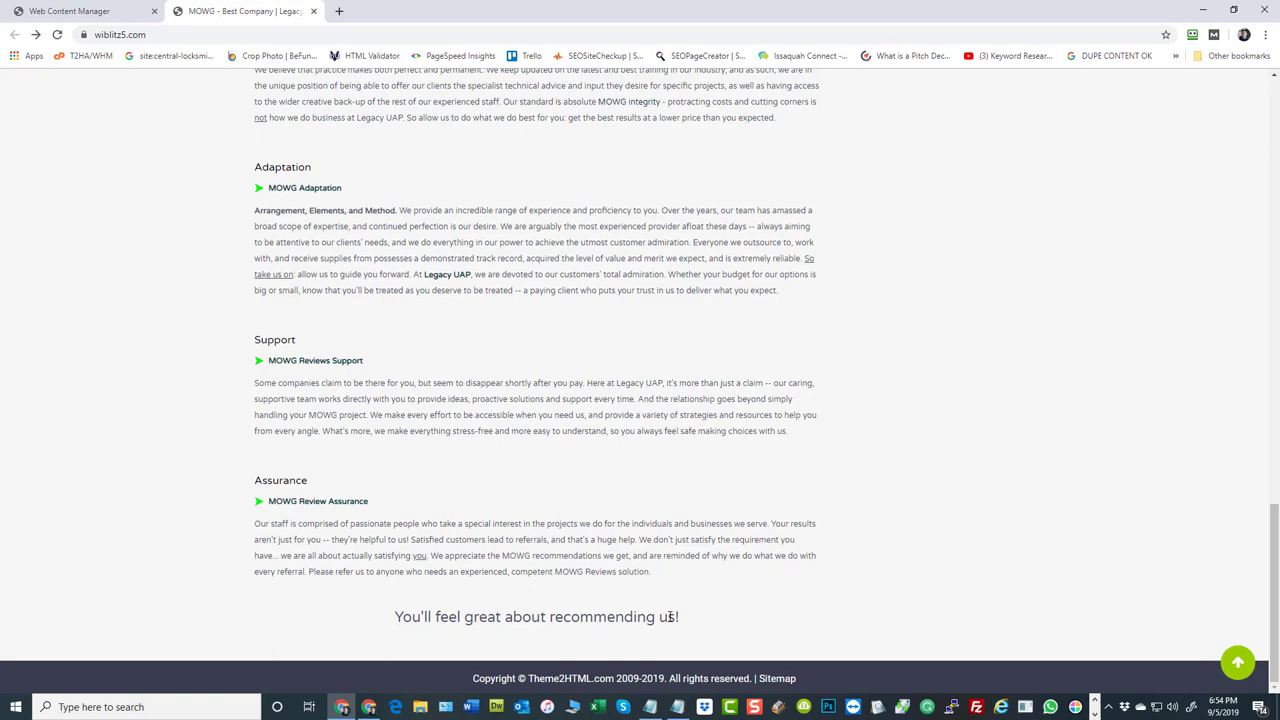
{"action": "left_click", "coordinate": [57, 34]}
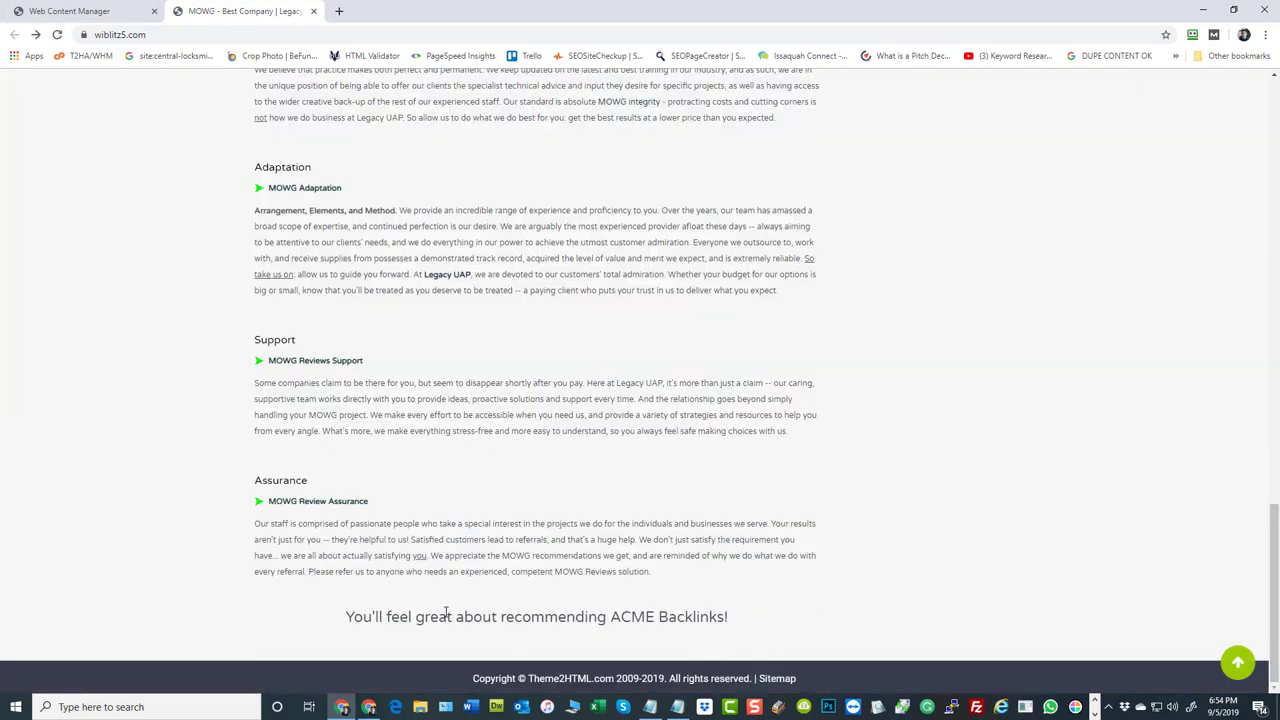
{"action": "left_click_drag", "start_coordinate": [611, 617], "coordinate": [726, 617]}
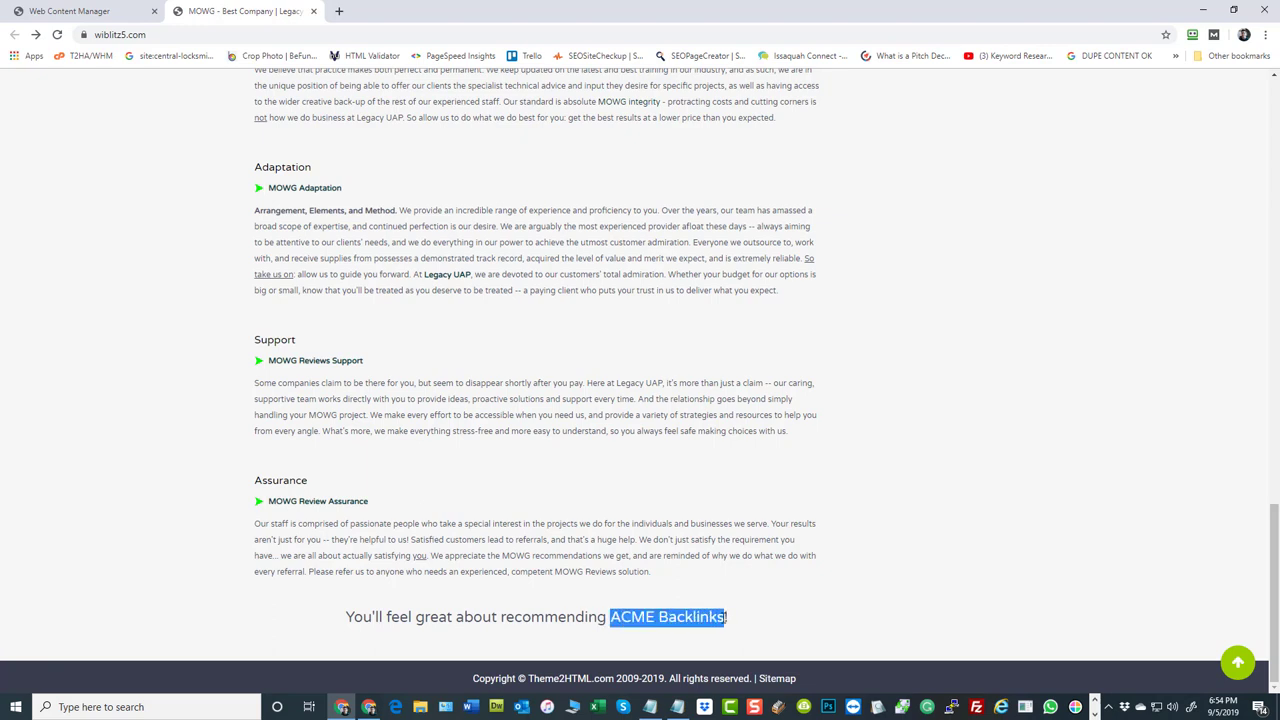
{"action": "left_click", "coordinate": [967, 418]}
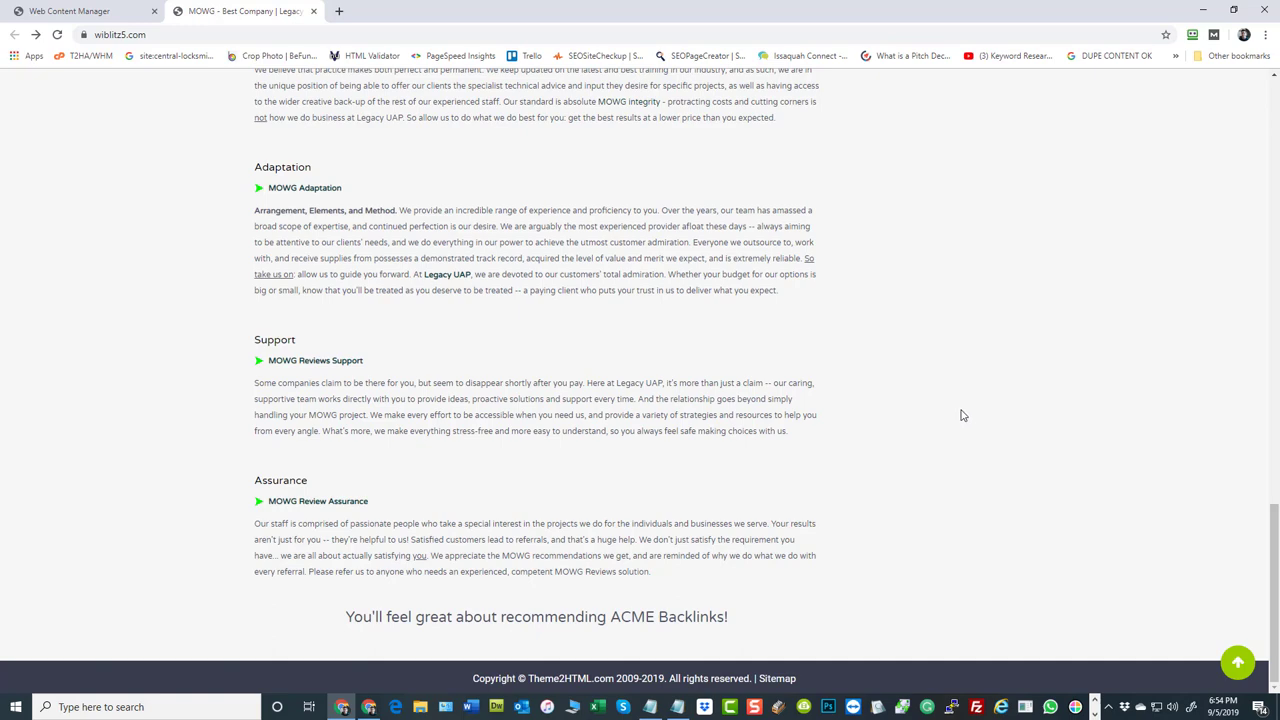
Look through the Home page's content in the CMS again, from the sidebar settings down to the closing line and SEO fields.
{"action": "left_click", "coordinate": [102, 17]}
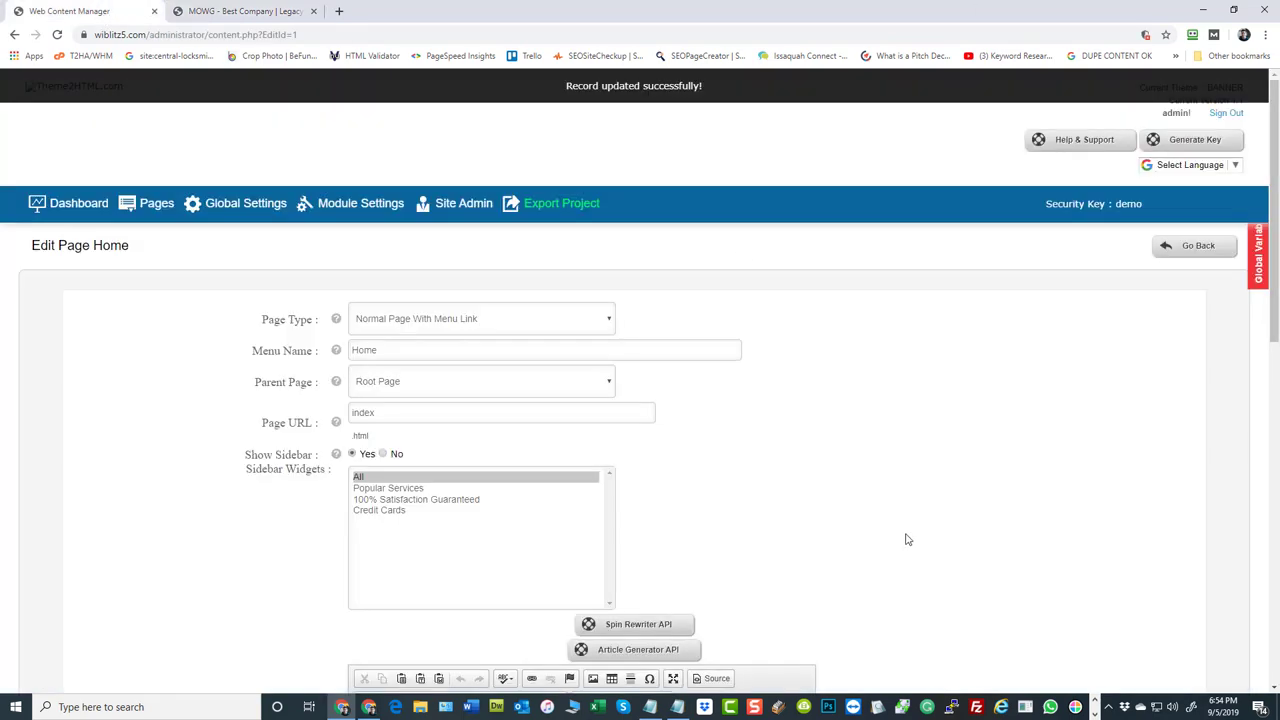
{"action": "scroll", "coordinate": [955, 423], "scroll_direction": "down", "scroll_amount": 2}
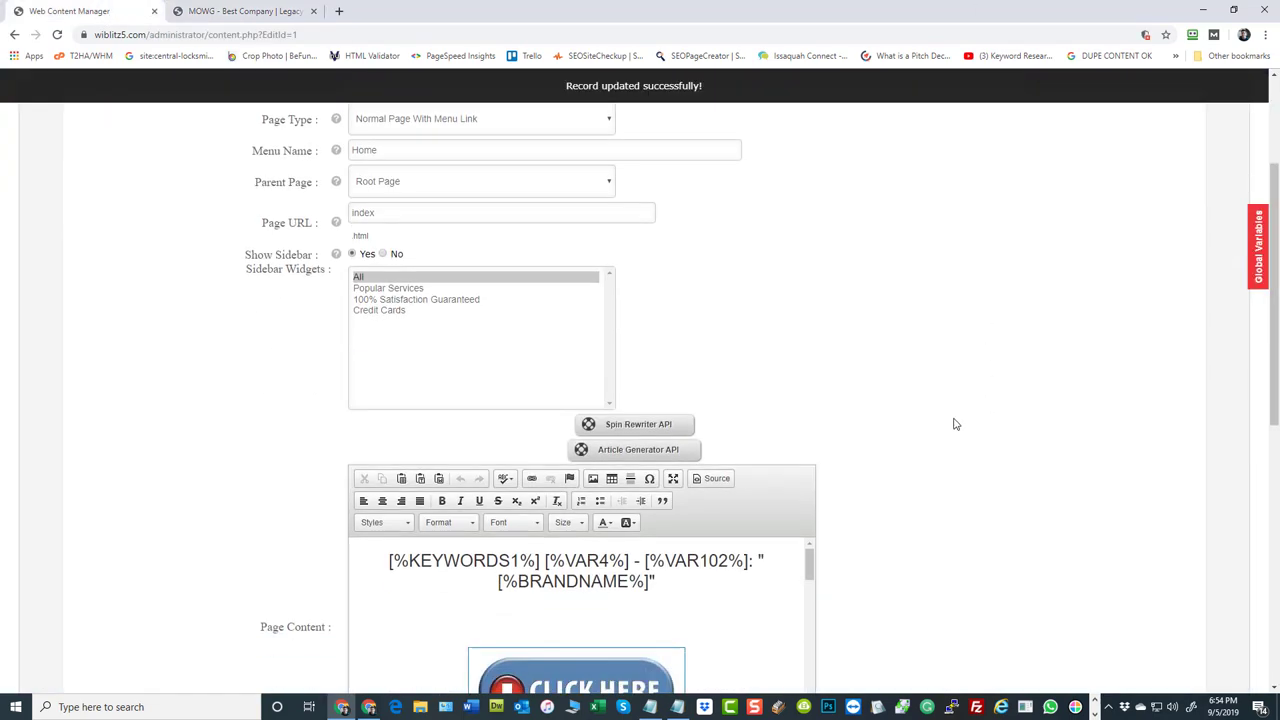
{"action": "scroll", "coordinate": [850, 405], "scroll_direction": "down", "scroll_amount": 1}
{"action": "scroll", "coordinate": [736, 458], "scroll_direction": "down", "scroll_amount": 5}
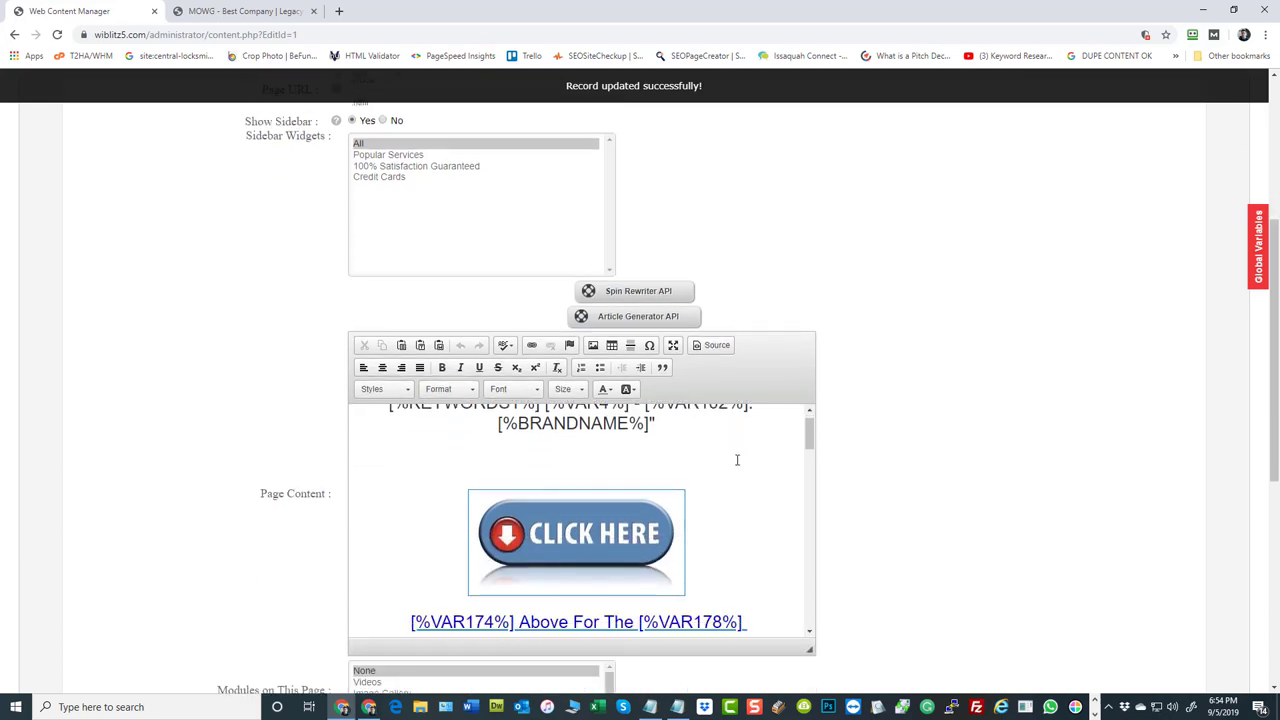
{"action": "scroll", "coordinate": [735, 460], "scroll_direction": "down", "scroll_amount": 6}
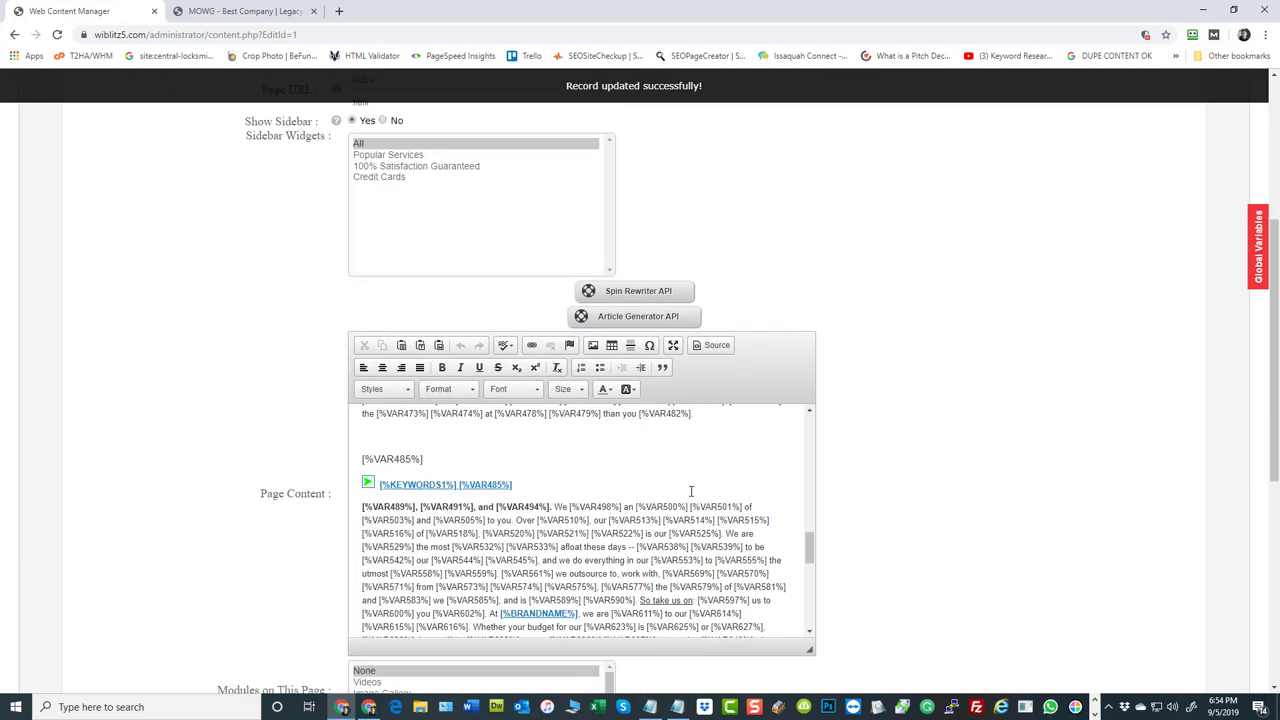
{"action": "scroll", "coordinate": [665, 505], "scroll_direction": "down", "scroll_amount": 5}
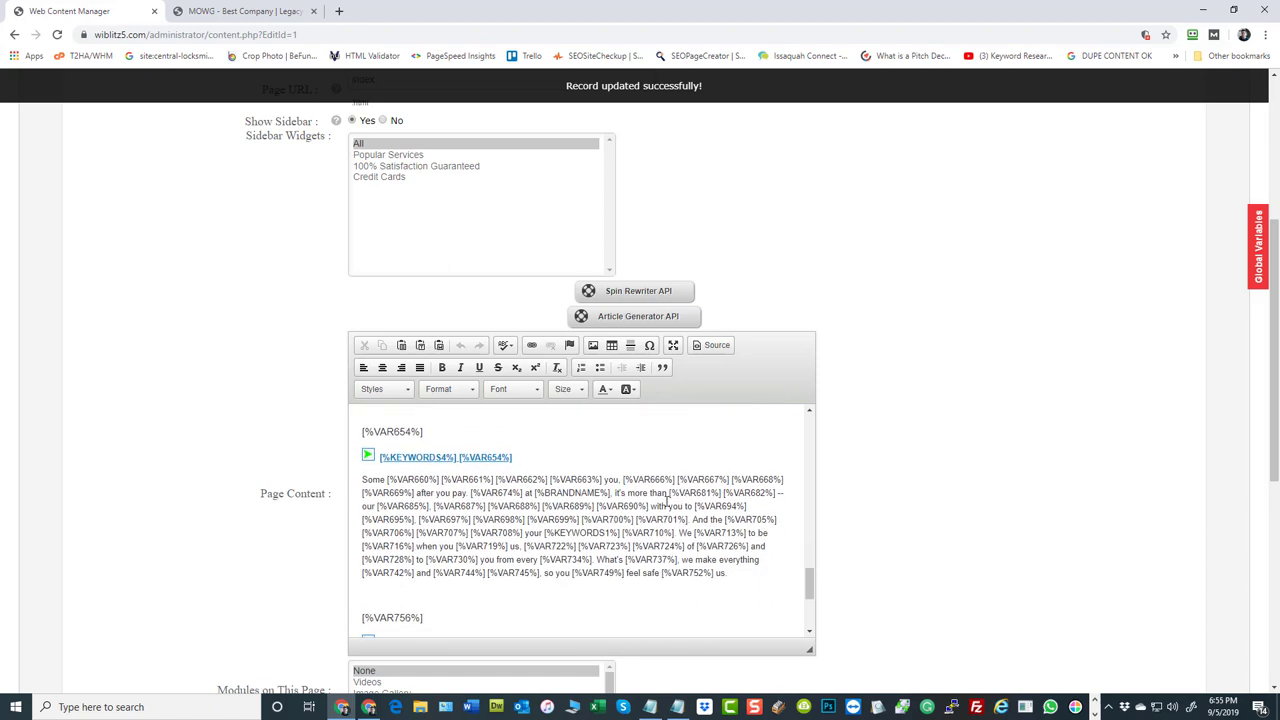
{"action": "scroll", "coordinate": [665, 505], "scroll_direction": "down", "scroll_amount": 3}
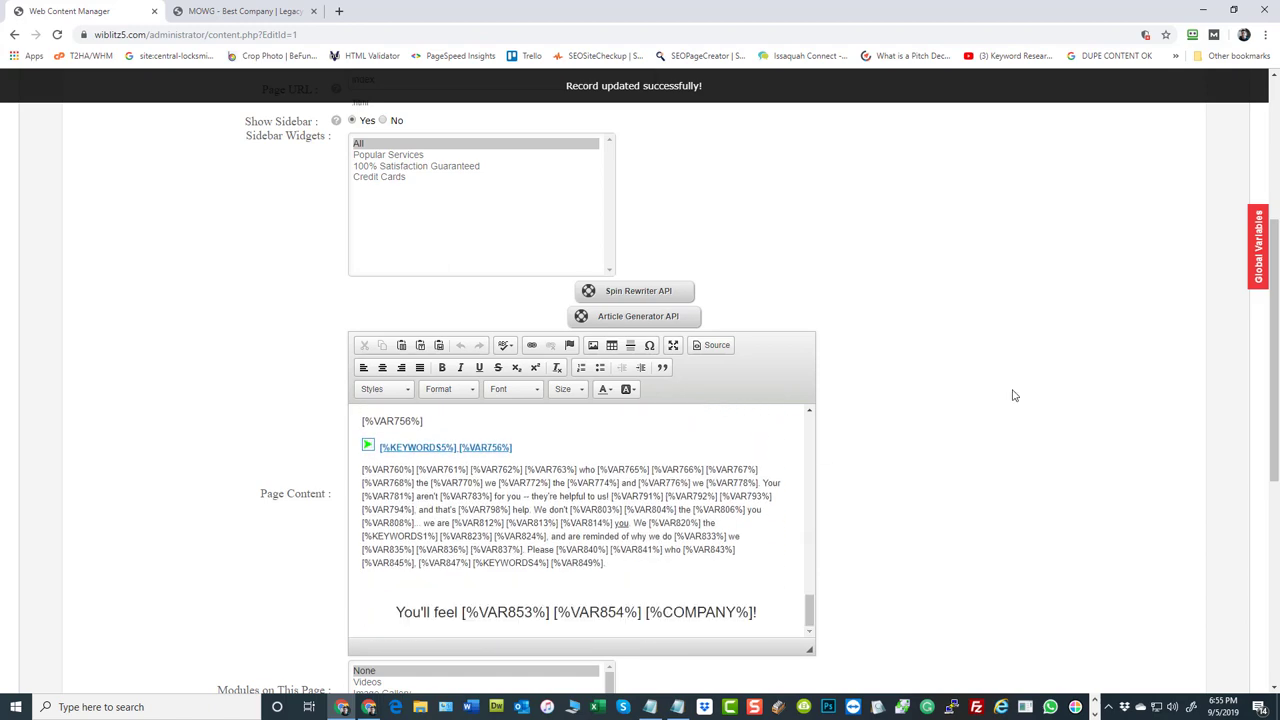
{"action": "scroll", "coordinate": [940, 453], "scroll_direction": "down", "scroll_amount": 3}
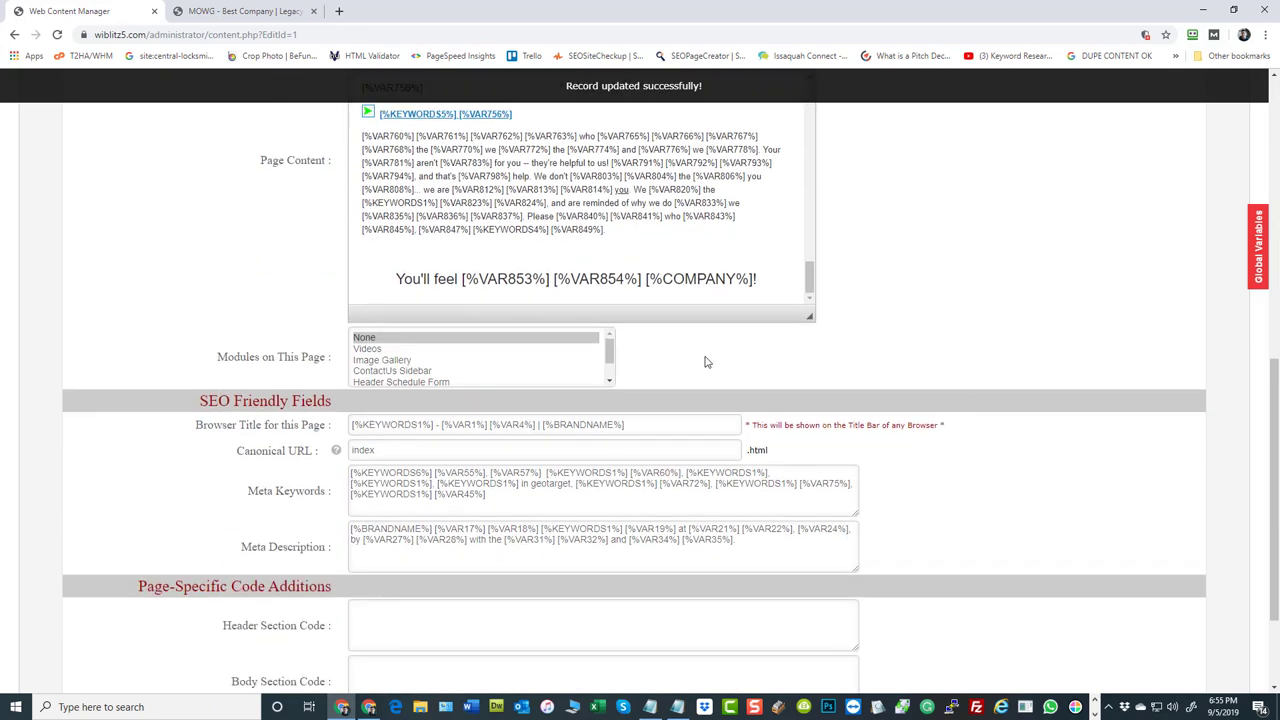
{"action": "scroll", "coordinate": [1106, 346], "scroll_direction": "up", "scroll_amount": 2}
{"action": "scroll", "coordinate": [657, 366], "scroll_direction": "up", "scroll_amount": 3}
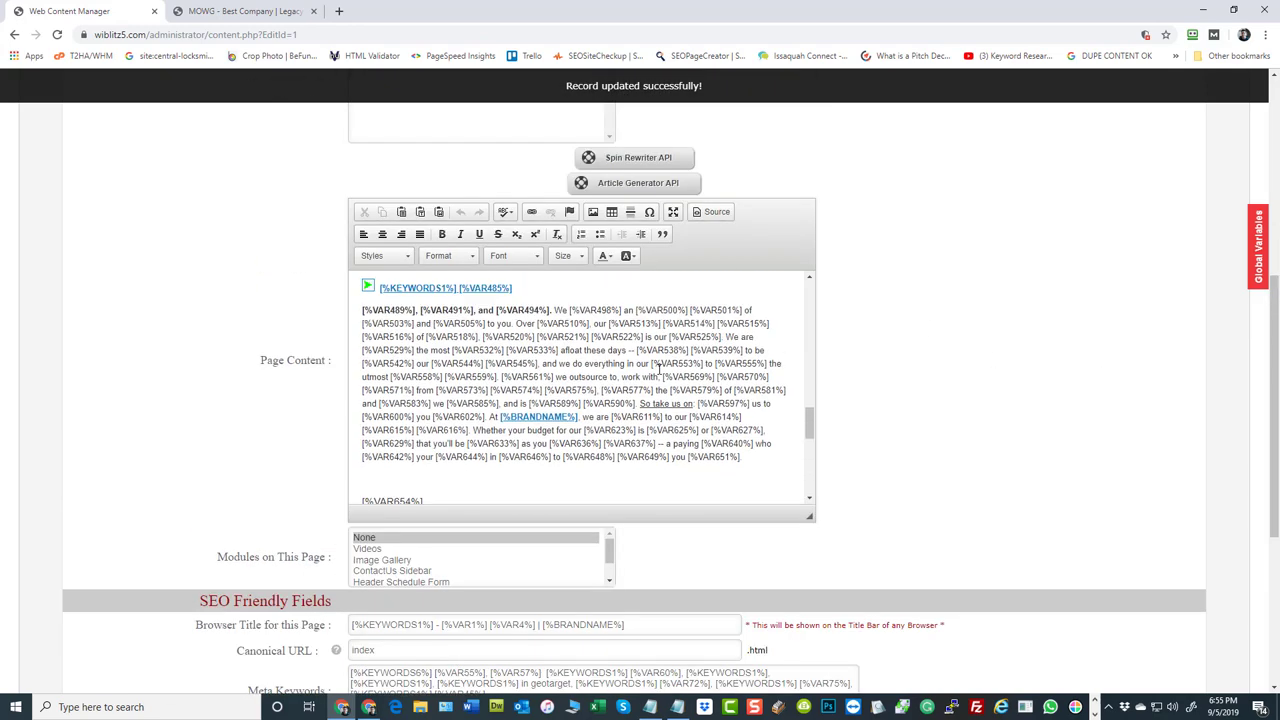
{"action": "scroll", "coordinate": [659, 370], "scroll_direction": "up", "scroll_amount": 3}
{"action": "scroll", "coordinate": [708, 408], "scroll_direction": "down", "scroll_amount": 1}
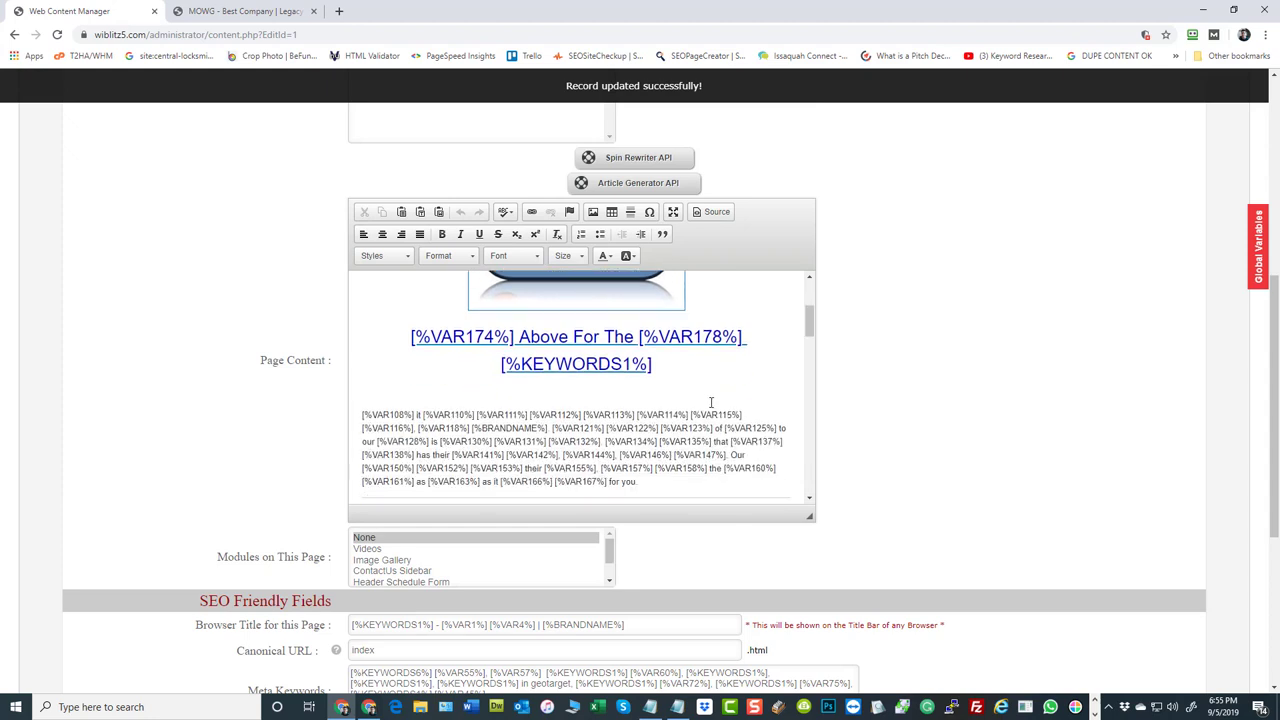
Open the properties of the CLICK HERE image and replace its source with call-2.png from the server's call-now folder.
{"action": "scroll", "coordinate": [595, 447], "scroll_direction": "up", "scroll_amount": 2}
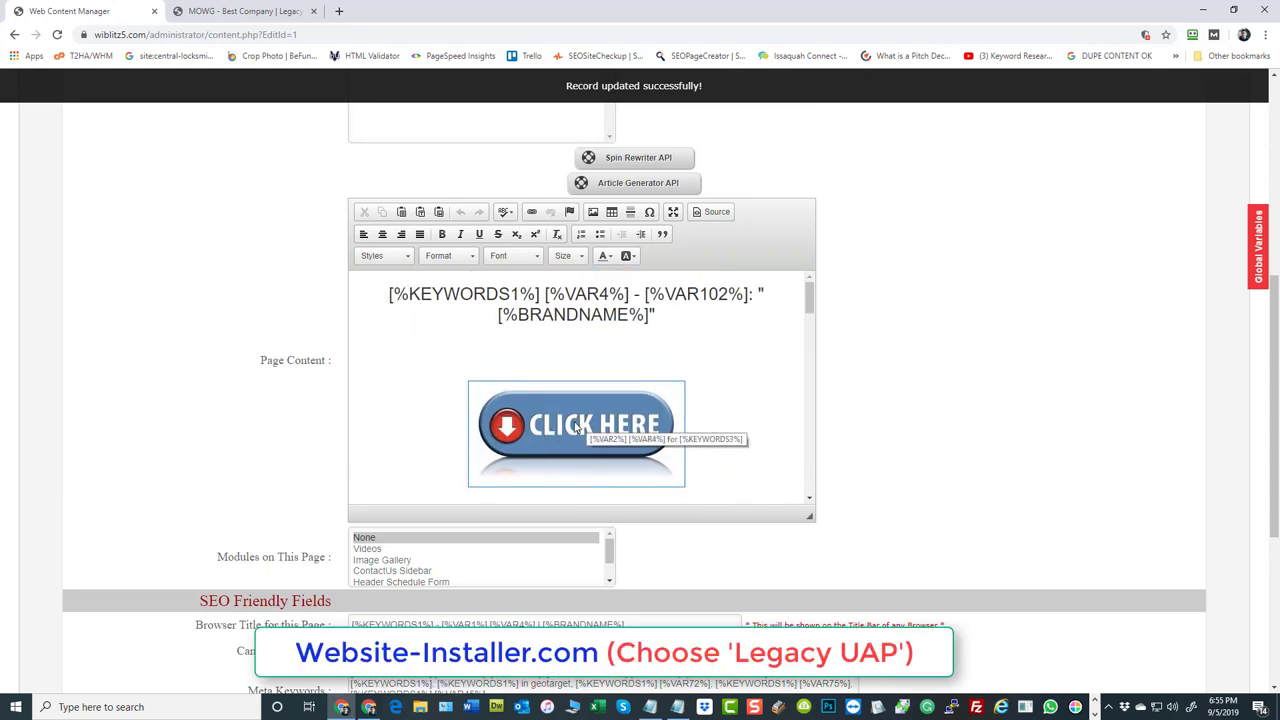
{"action": "left_click", "coordinate": [613, 450]}
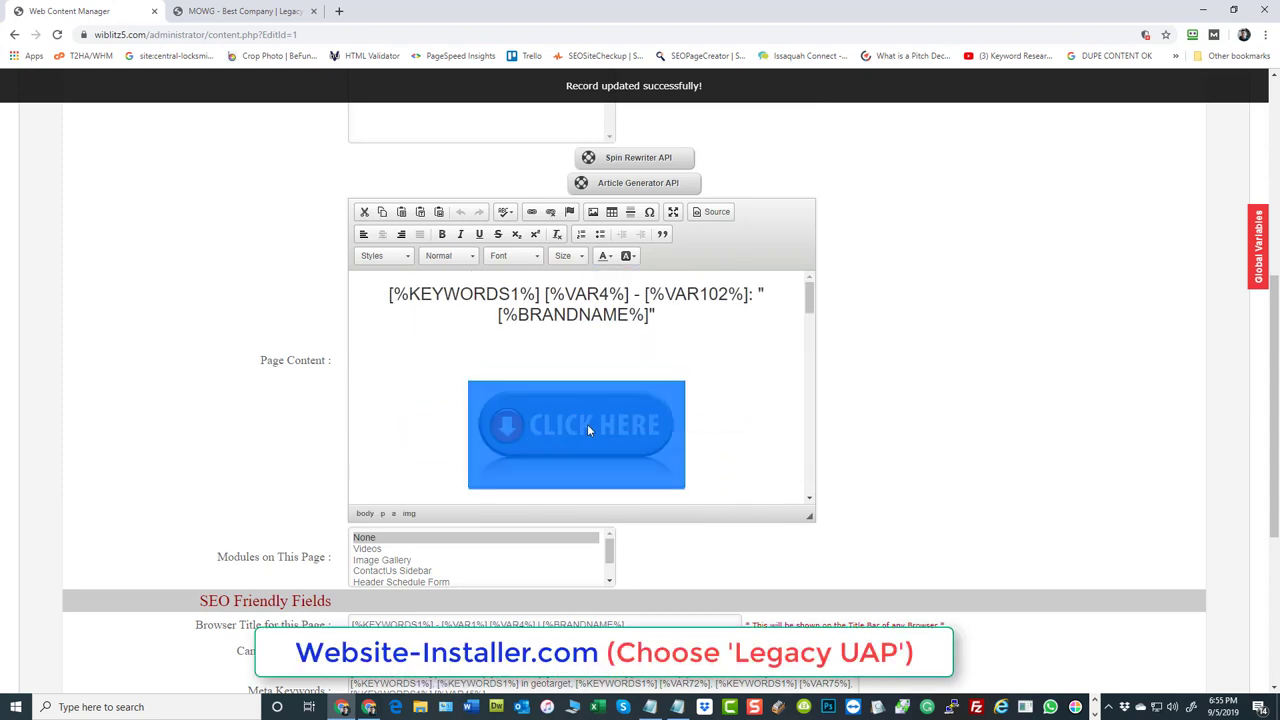
{"action": "double_click", "coordinate": [612, 421]}
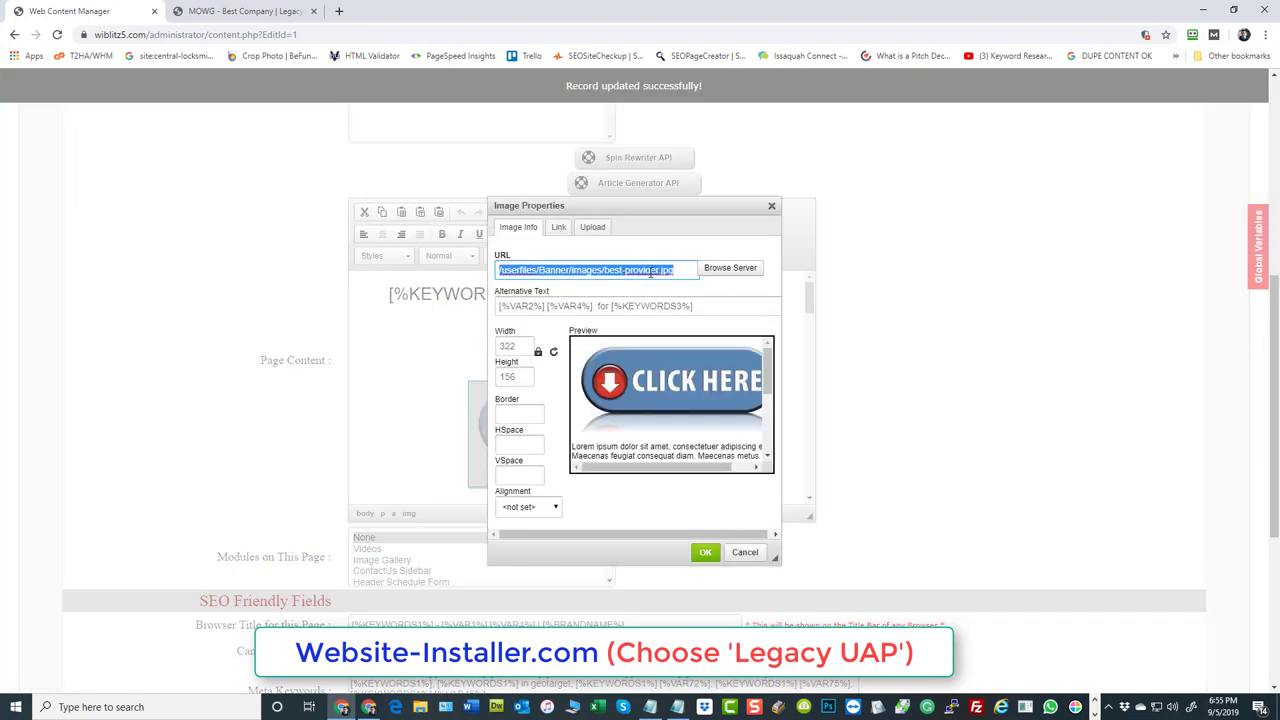
{"action": "left_click", "coordinate": [729, 268]}
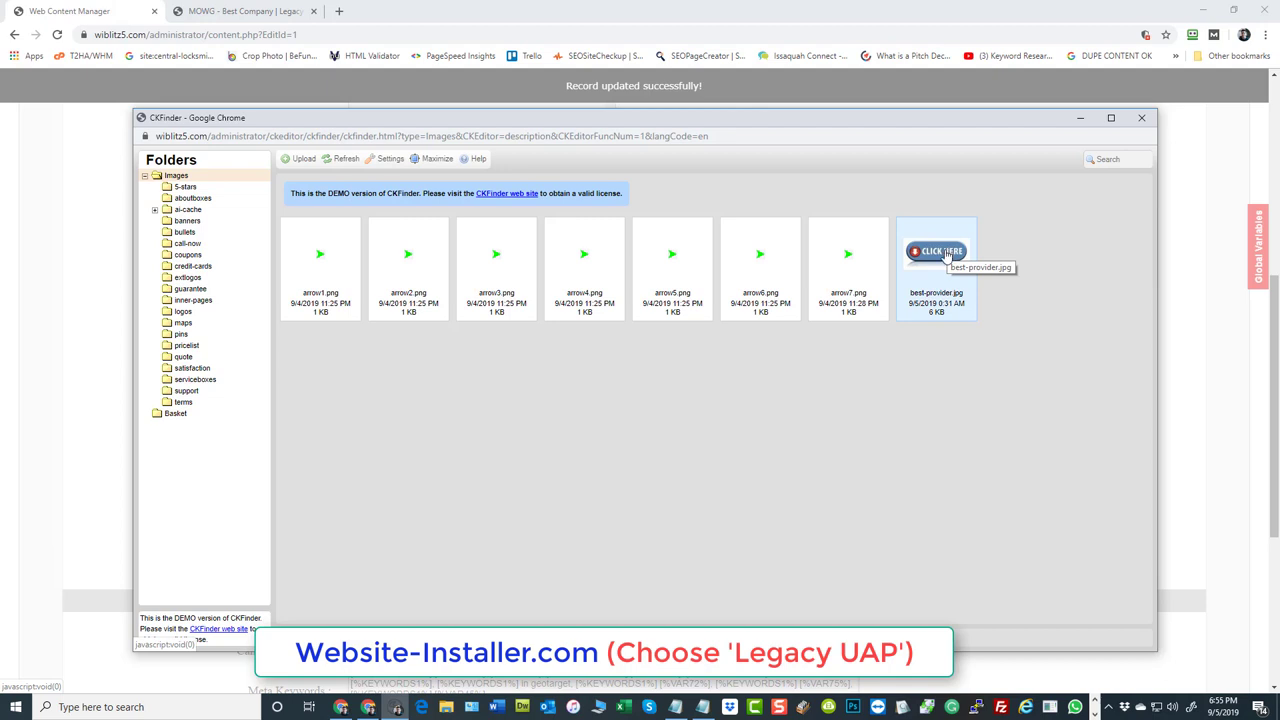
{"action": "left_click", "coordinate": [185, 188]}
{"action": "left_click", "coordinate": [184, 232]}
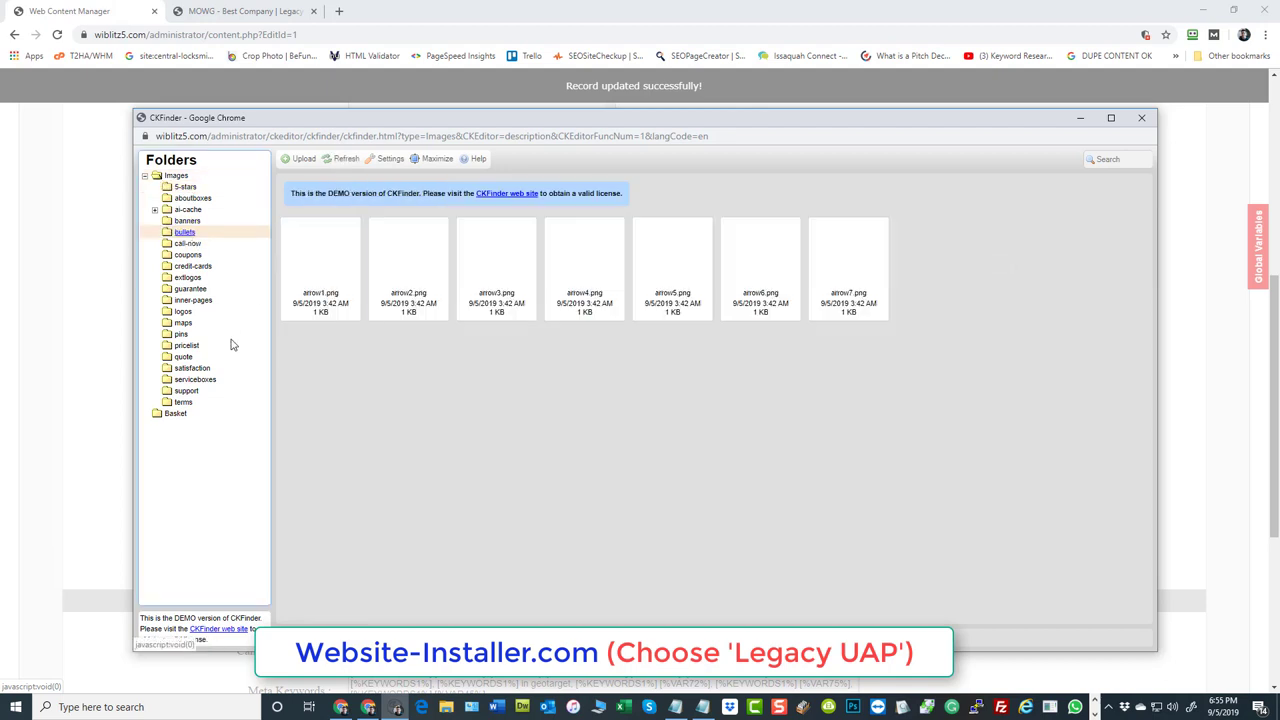
{"action": "left_click", "coordinate": [187, 220]}
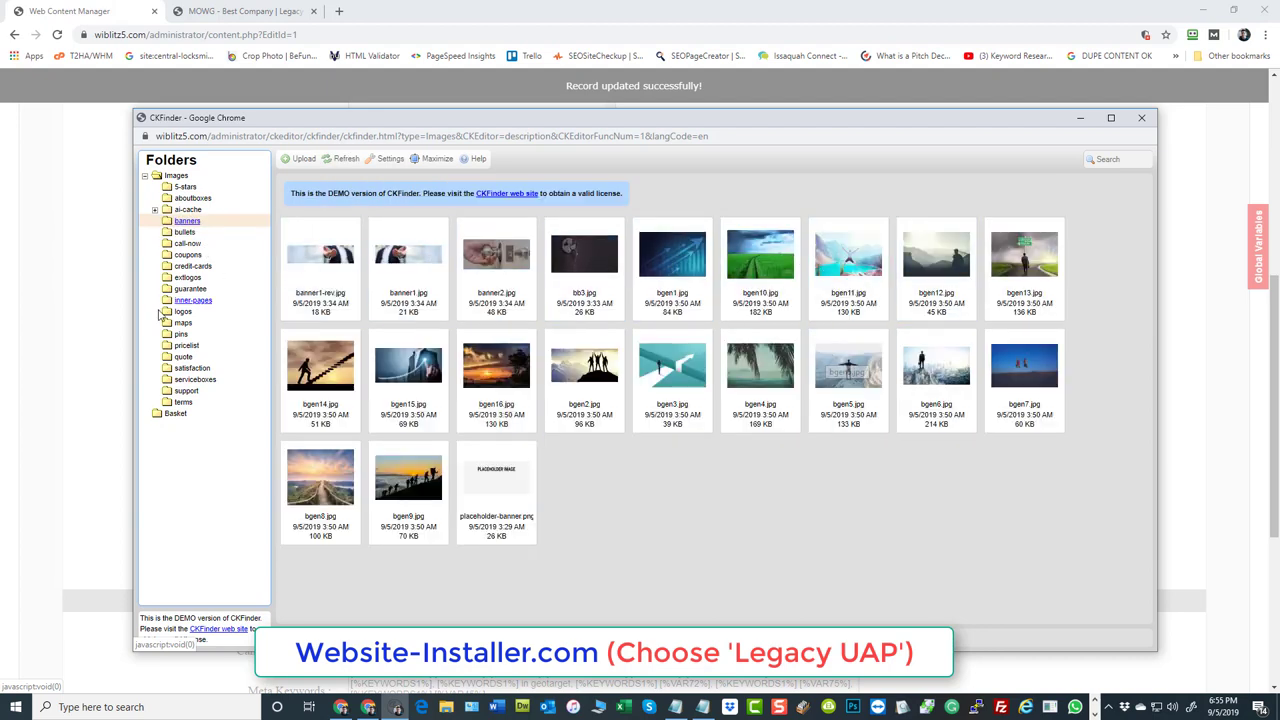
{"action": "left_click", "coordinate": [187, 243]}
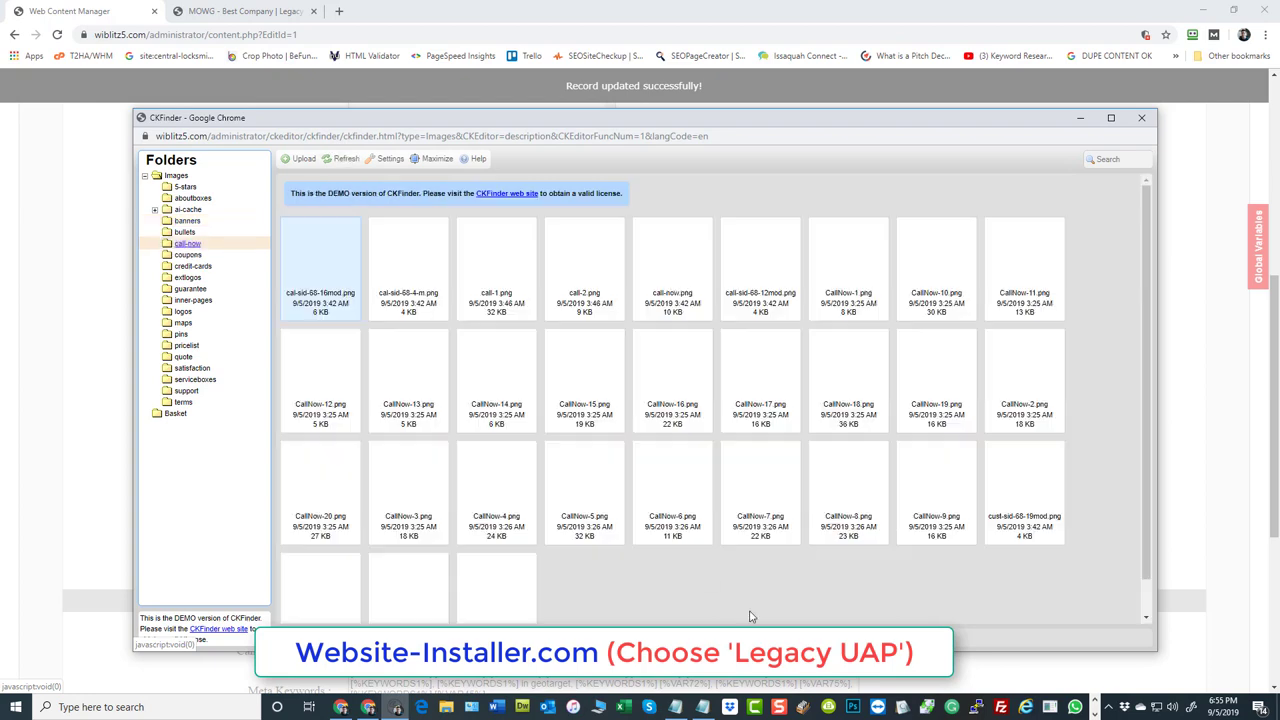
{"action": "double_click", "coordinate": [578, 263]}
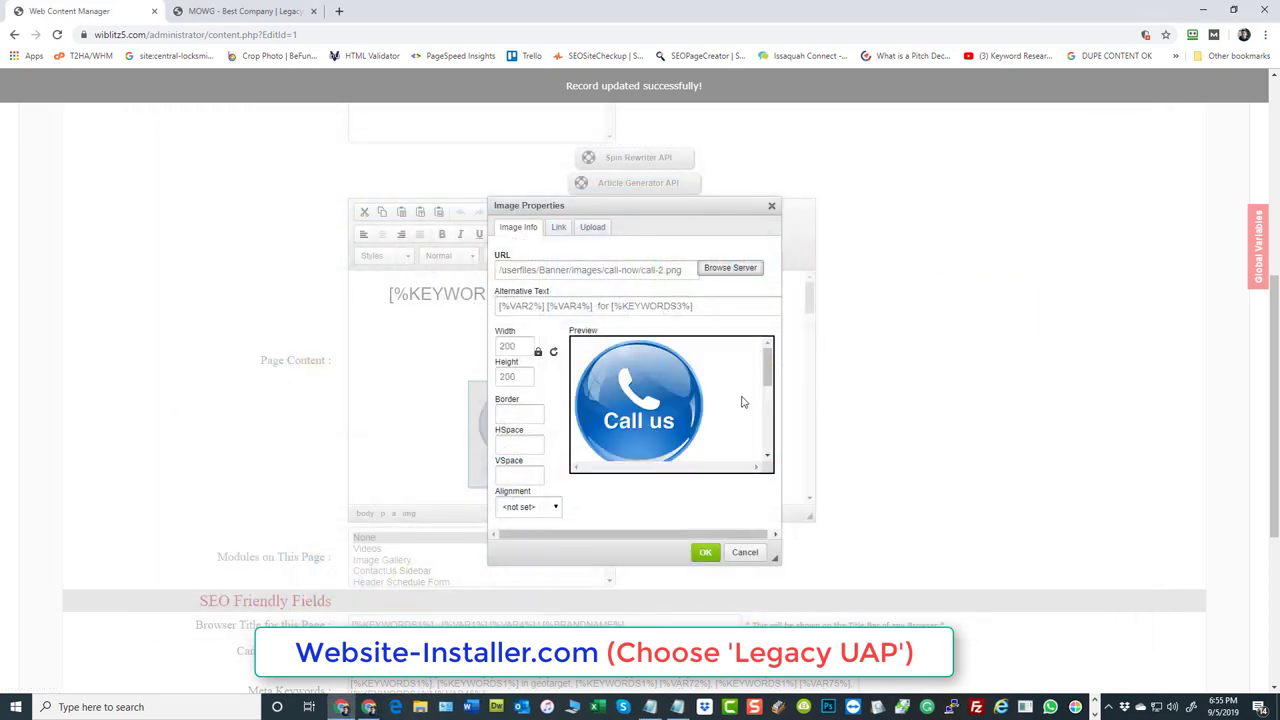
Try a width of 100 and, with the ratio unlocked, a height of 150 for the image, and reset its size.
{"action": "double_click", "coordinate": [515, 347]}
{"action": "type", "text": "100"}
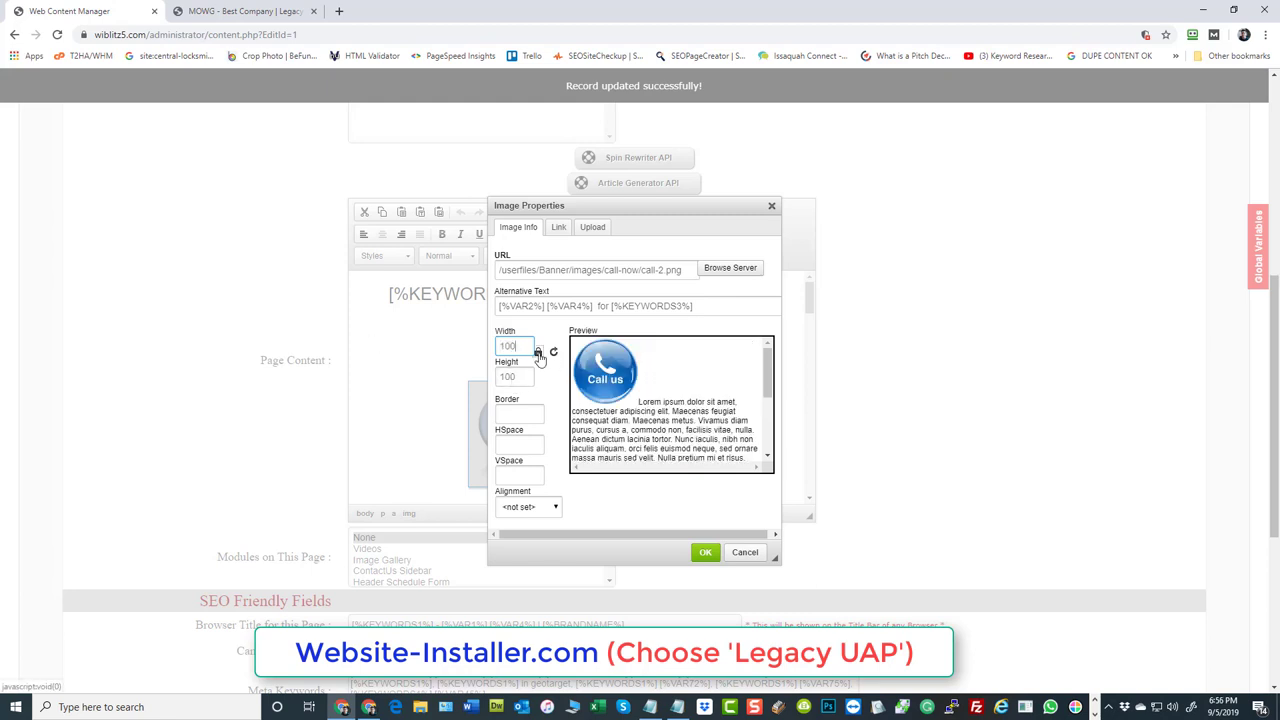
{"action": "left_click", "coordinate": [534, 396]}
{"action": "left_click", "coordinate": [509, 378]}
{"action": "key", "text": "BackSpace"}
{"action": "key", "text": "BackSpace"}
{"action": "type", "text": "50"}
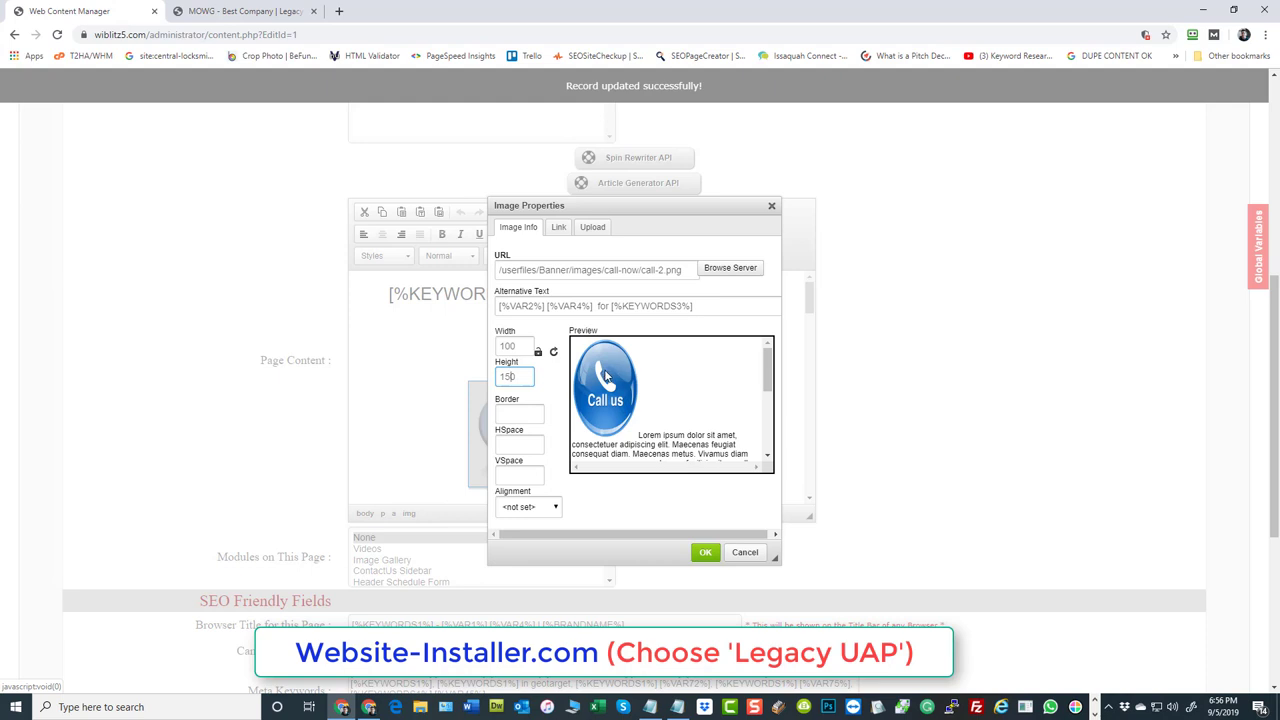
{"action": "left_click", "coordinate": [554, 354]}
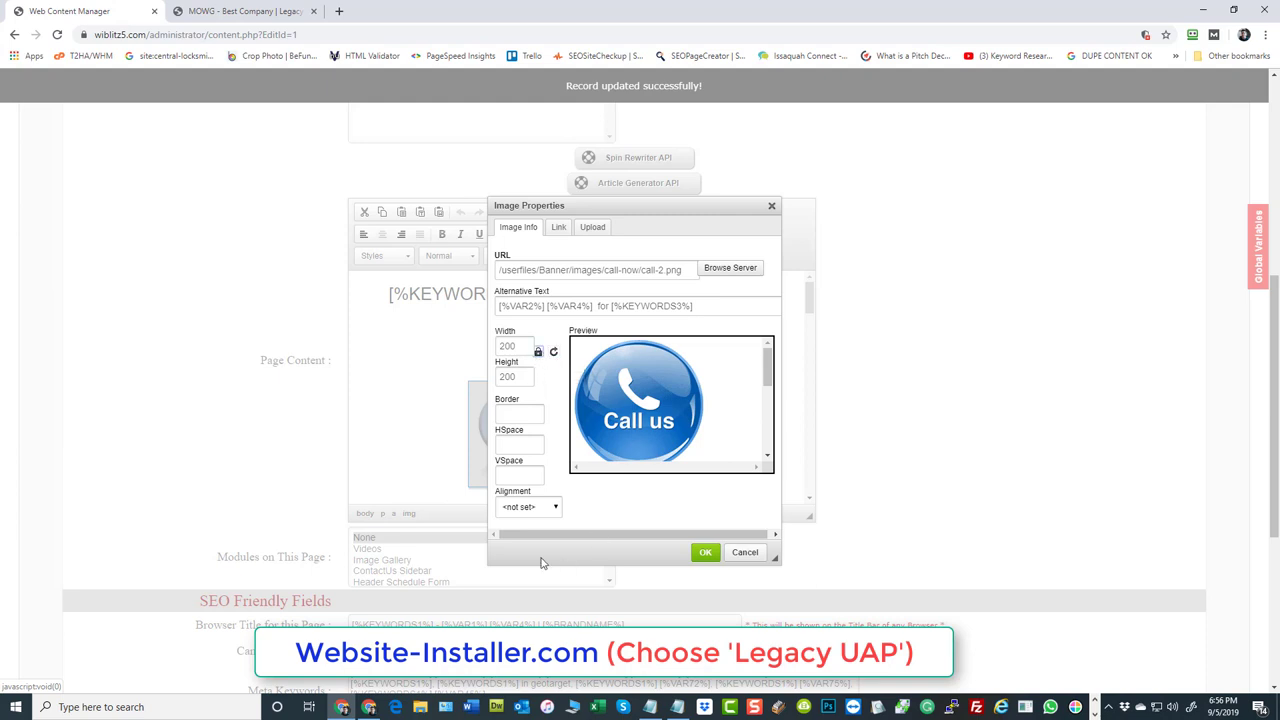
Try a horizontal spacing of 15 and a vertical spacing of 15 for the call-2.png image.
{"action": "left_click", "coordinate": [516, 414]}
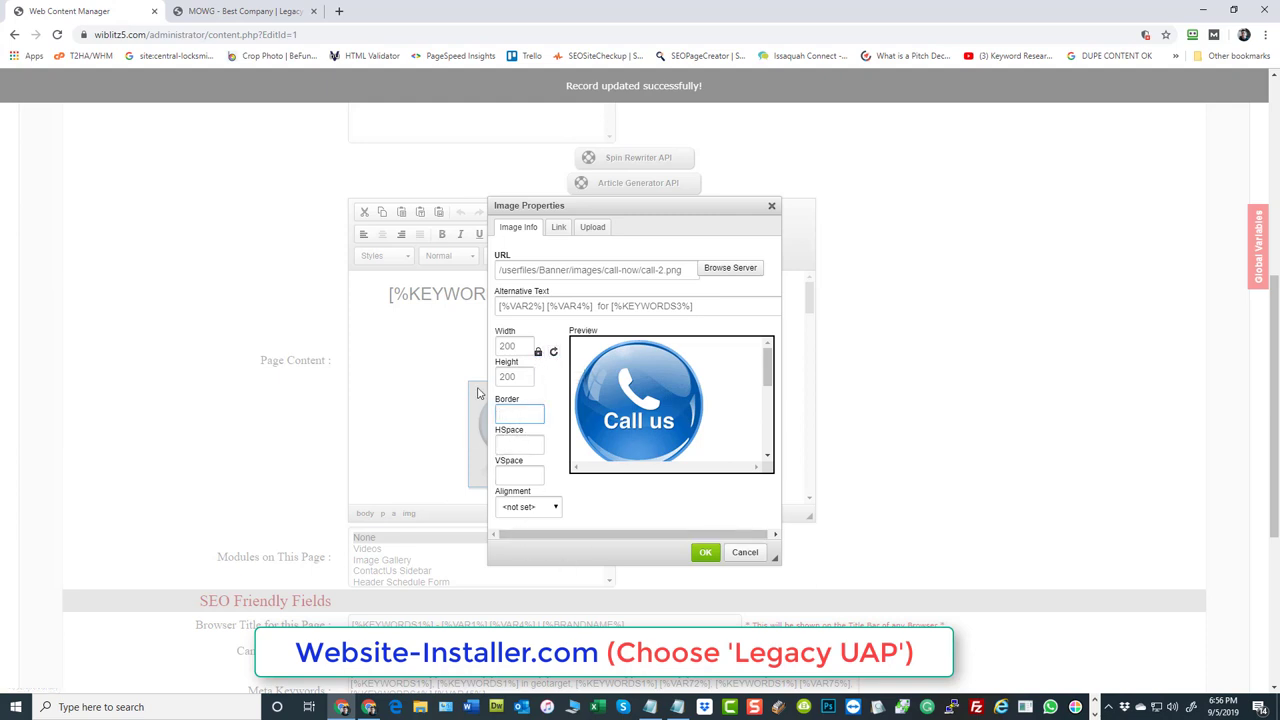
{"action": "left_click", "coordinate": [526, 448]}
{"action": "left_click_drag", "start_coordinate": [601, 209], "coordinate": [793, 216]}
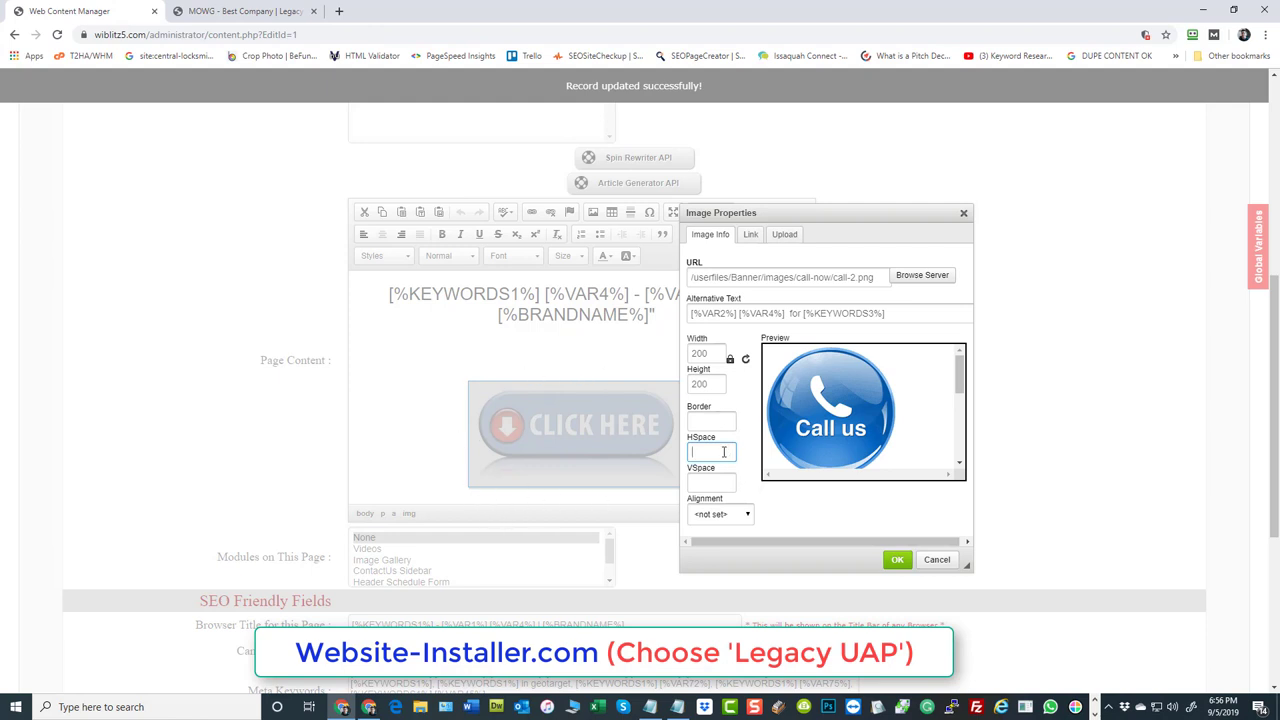
{"action": "type", "text": "15"}
{"action": "left_click", "coordinate": [715, 483]}
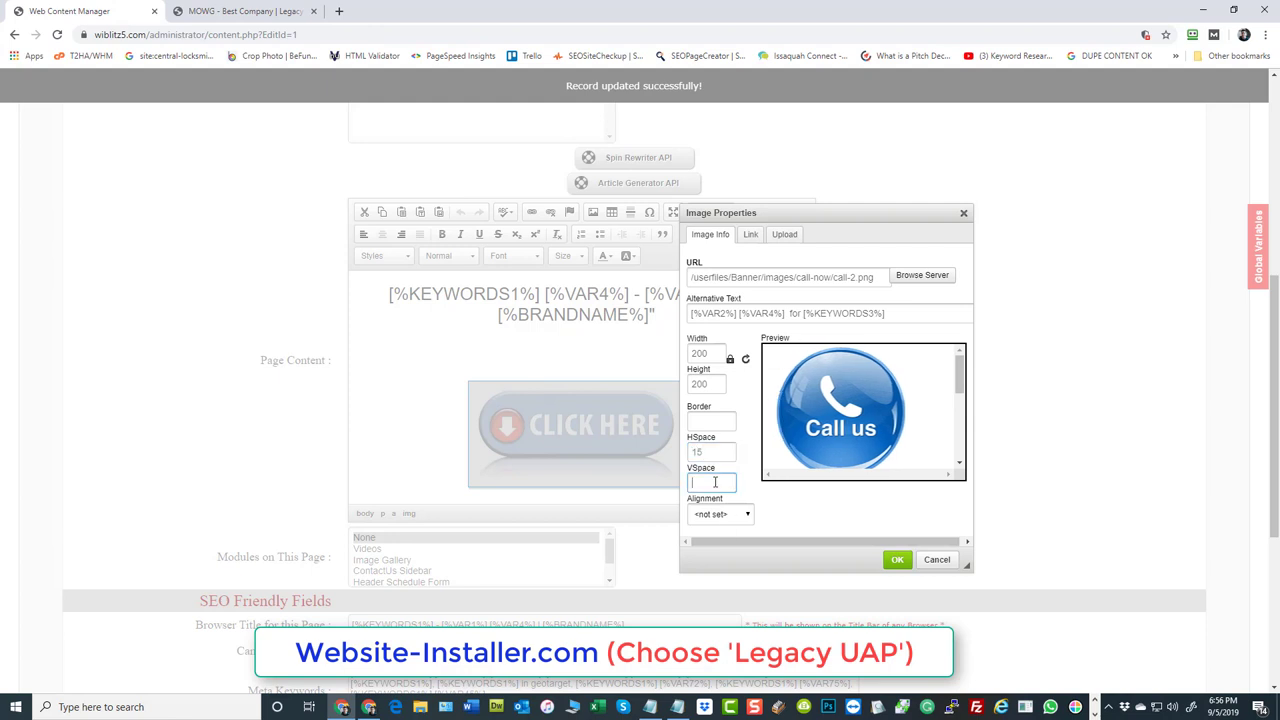
{"action": "type", "text": "15"}
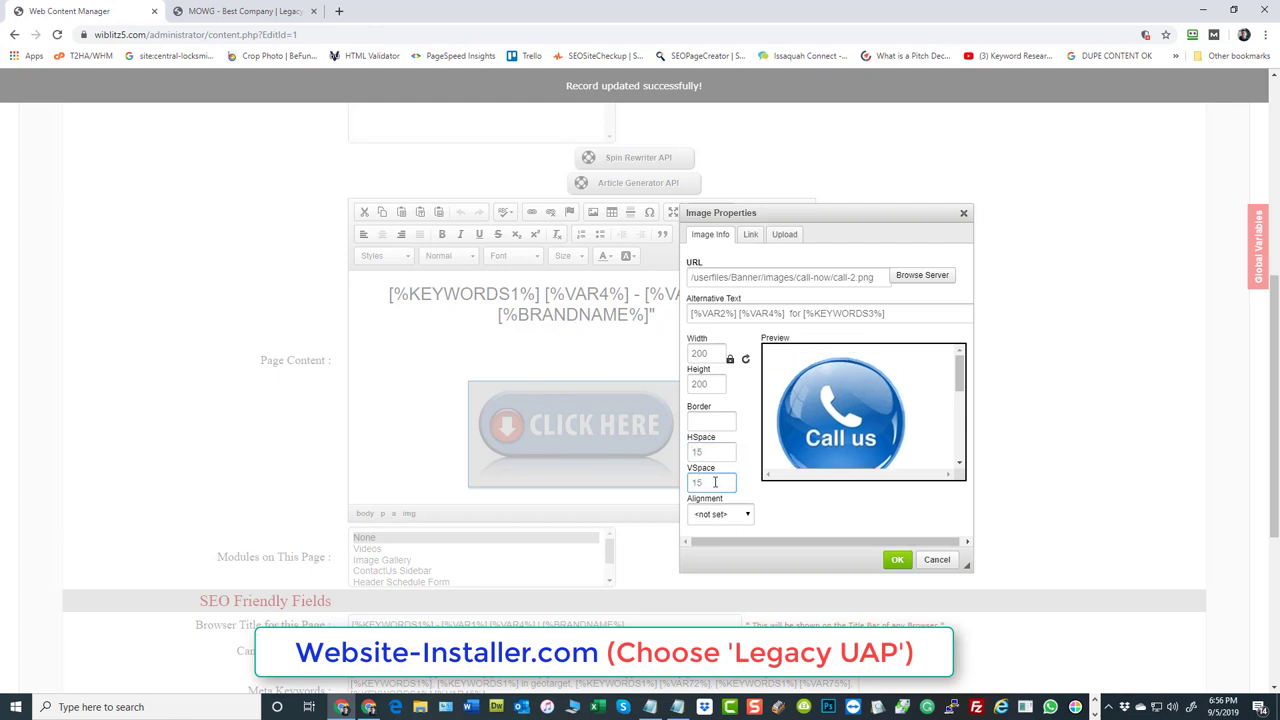
{"action": "left_click_drag", "start_coordinate": [854, 216], "coordinate": [993, 167]}
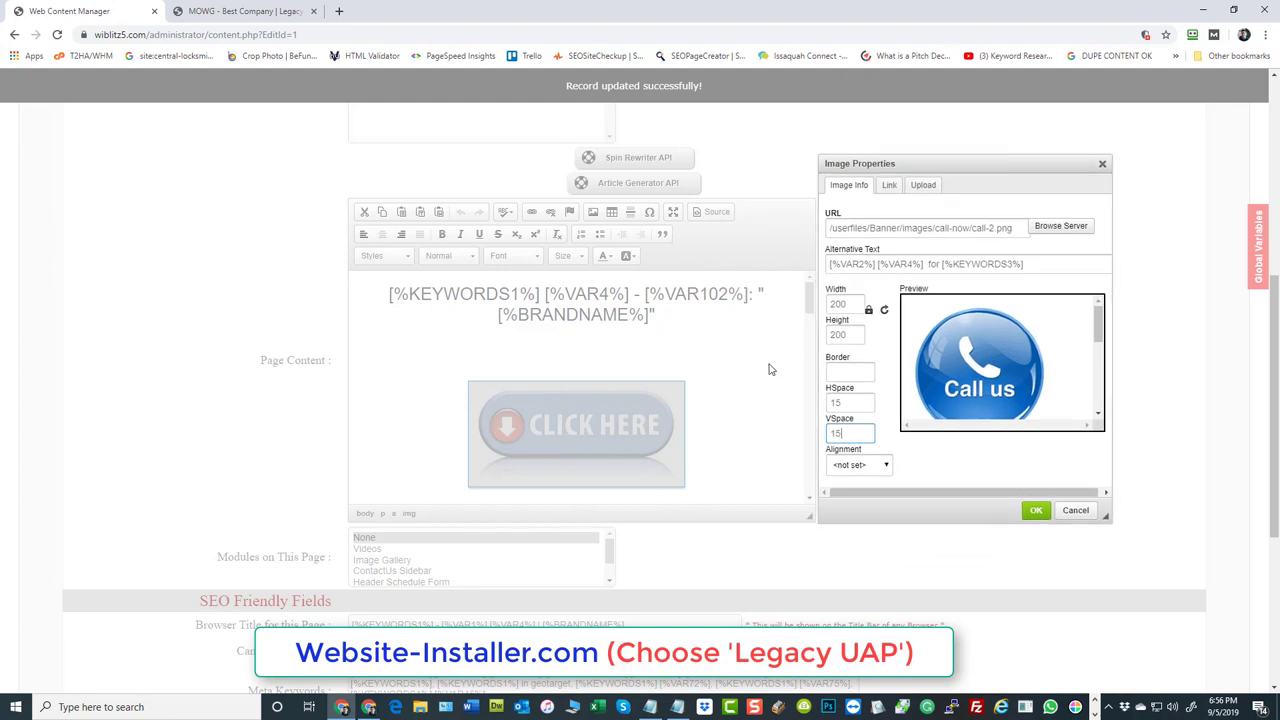
Try Left and Right alignment for the image, and close its properties with all changes discarded.
{"action": "left_click", "coordinate": [858, 466]}
{"action": "left_click", "coordinate": [852, 490]}
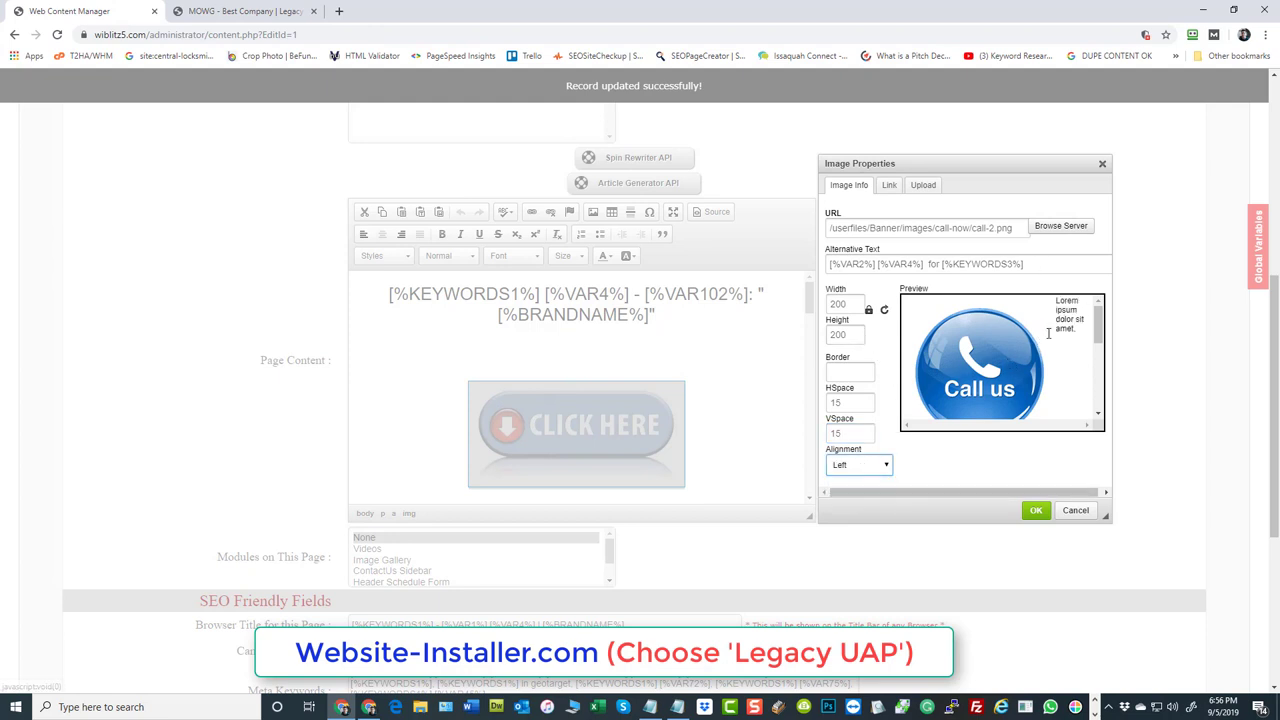
{"action": "left_click", "coordinate": [853, 468]}
{"action": "left_click", "coordinate": [845, 502]}
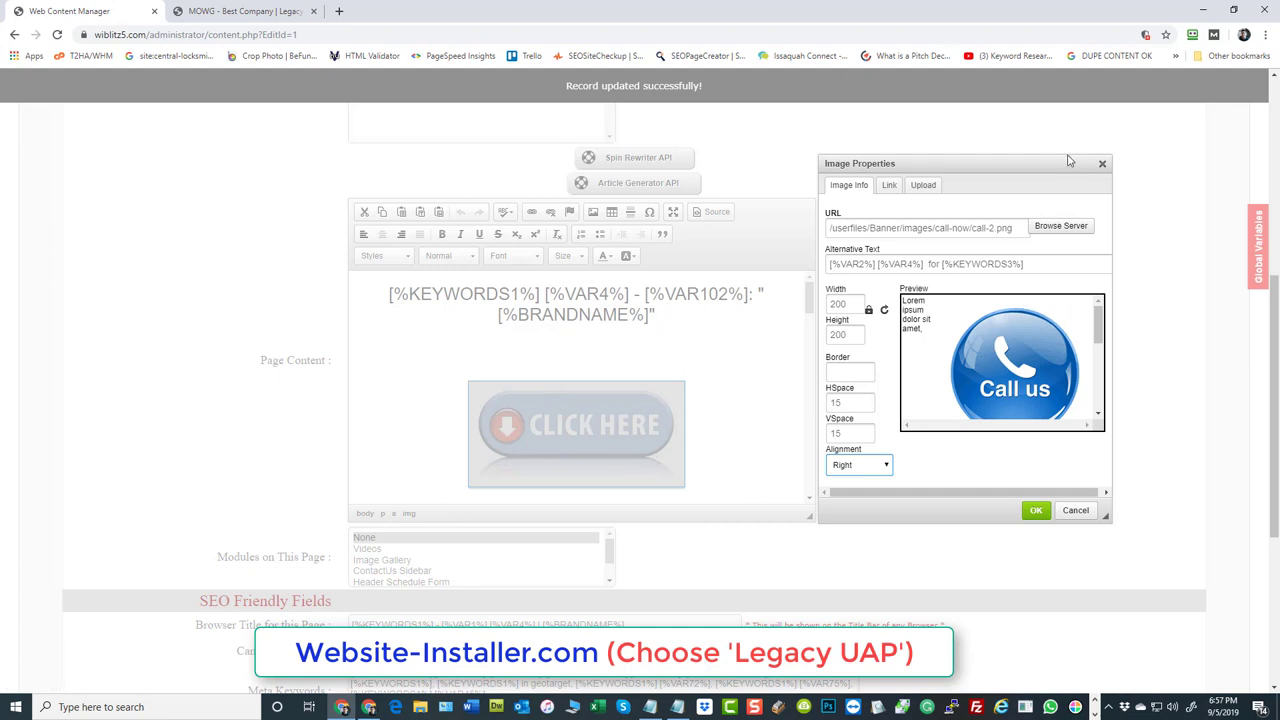
{"action": "left_click", "coordinate": [1076, 512]}
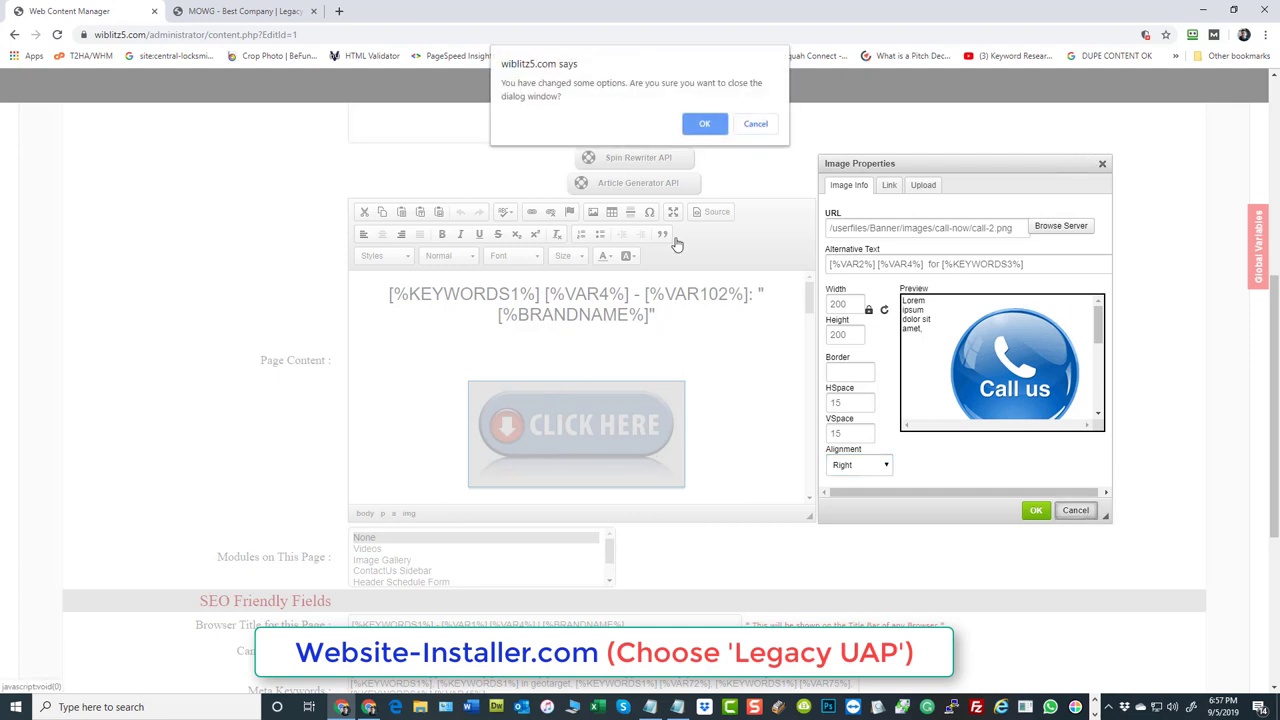
{"action": "left_click", "coordinate": [704, 126]}
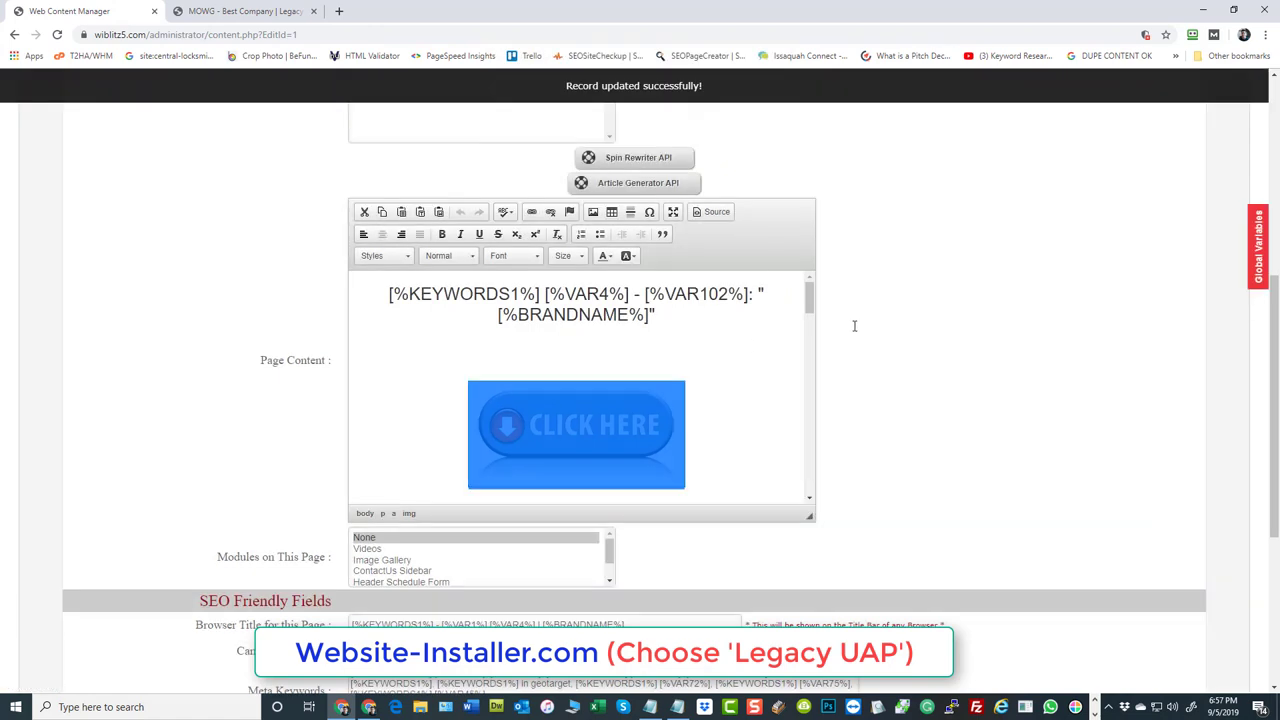
{"action": "left_click", "coordinate": [695, 328]}
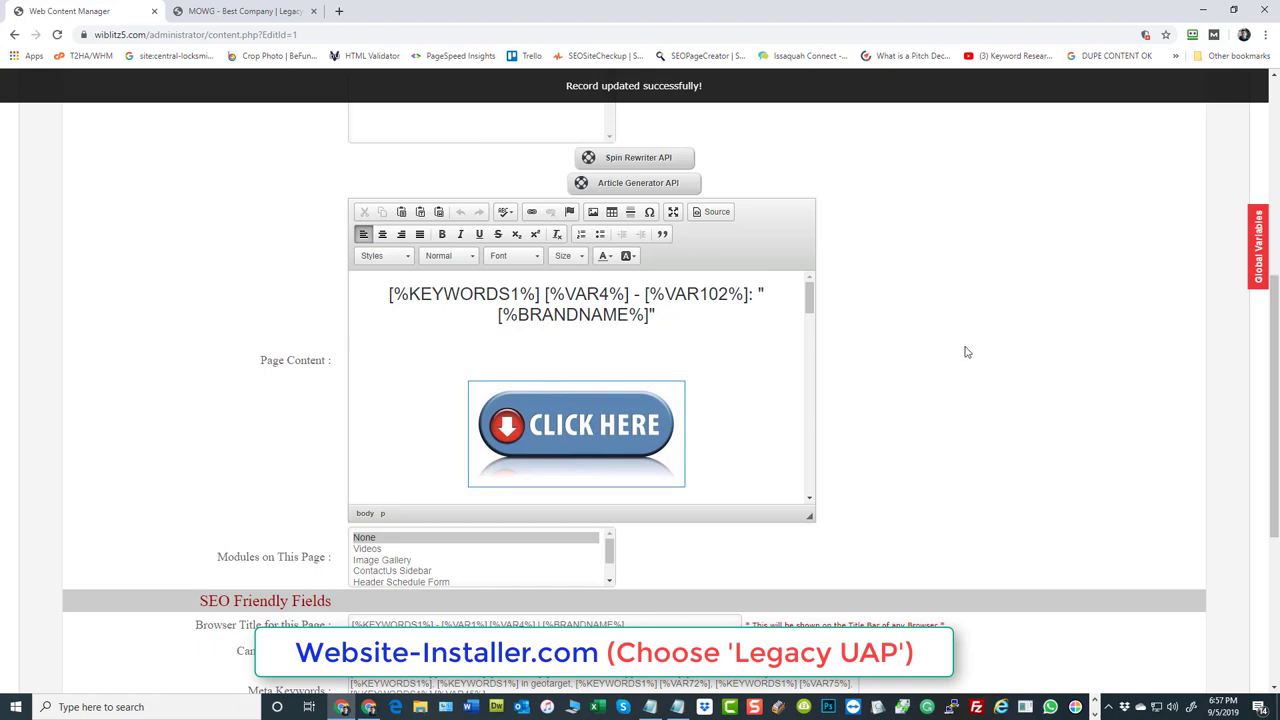
Review the Home page's meta keywords and meta description and the header and body fields for page-specific code.
{"action": "scroll", "coordinate": [954, 405], "scroll_direction": "down", "scroll_amount": 4}
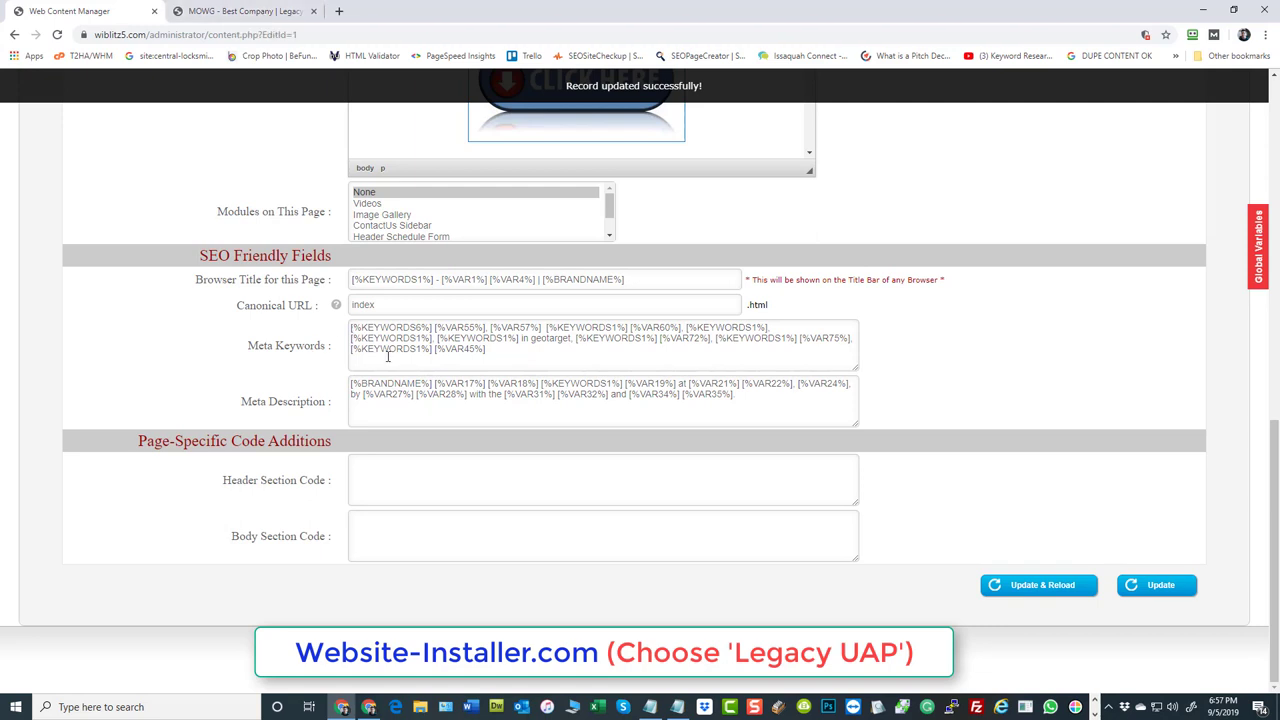
{"action": "left_click_drag", "start_coordinate": [491, 355], "coordinate": [350, 327]}
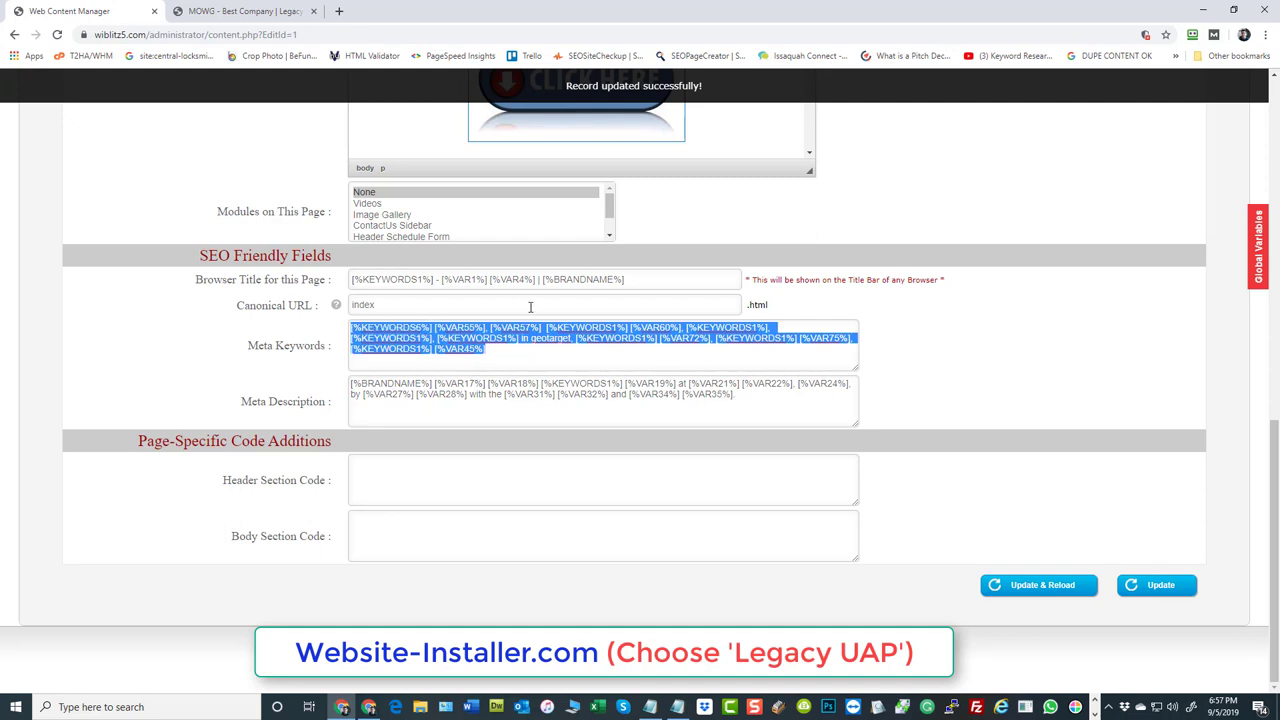
{"action": "left_click", "coordinate": [607, 421]}
{"action": "left_click_drag", "start_coordinate": [754, 401], "coordinate": [350, 384]}
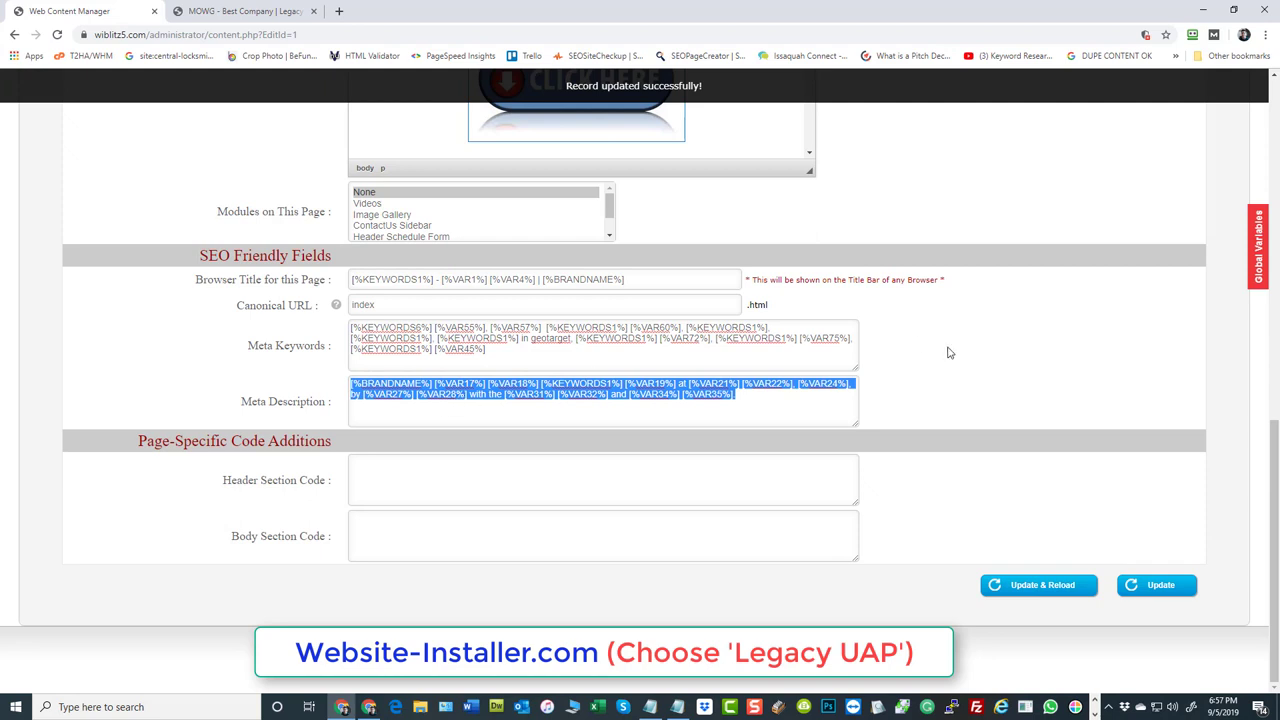
{"action": "scroll", "coordinate": [960, 368], "scroll_direction": "up", "scroll_amount": 1}
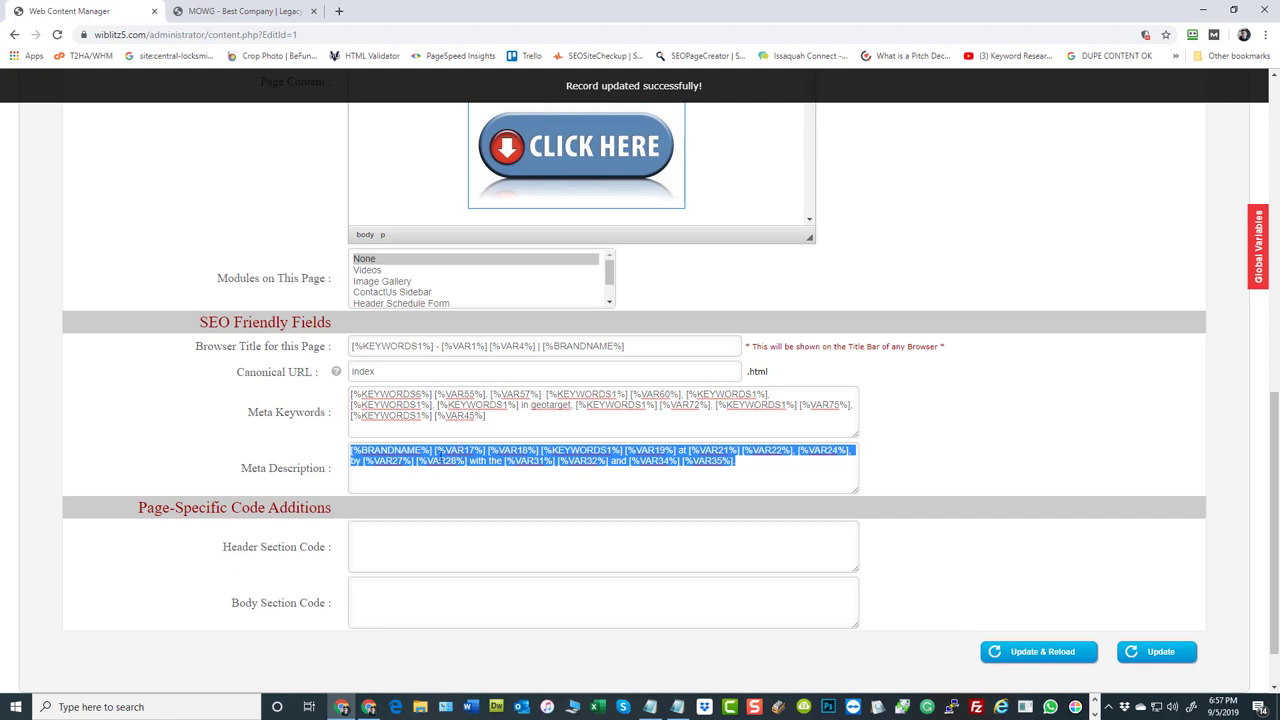
{"action": "left_click", "coordinate": [756, 467]}
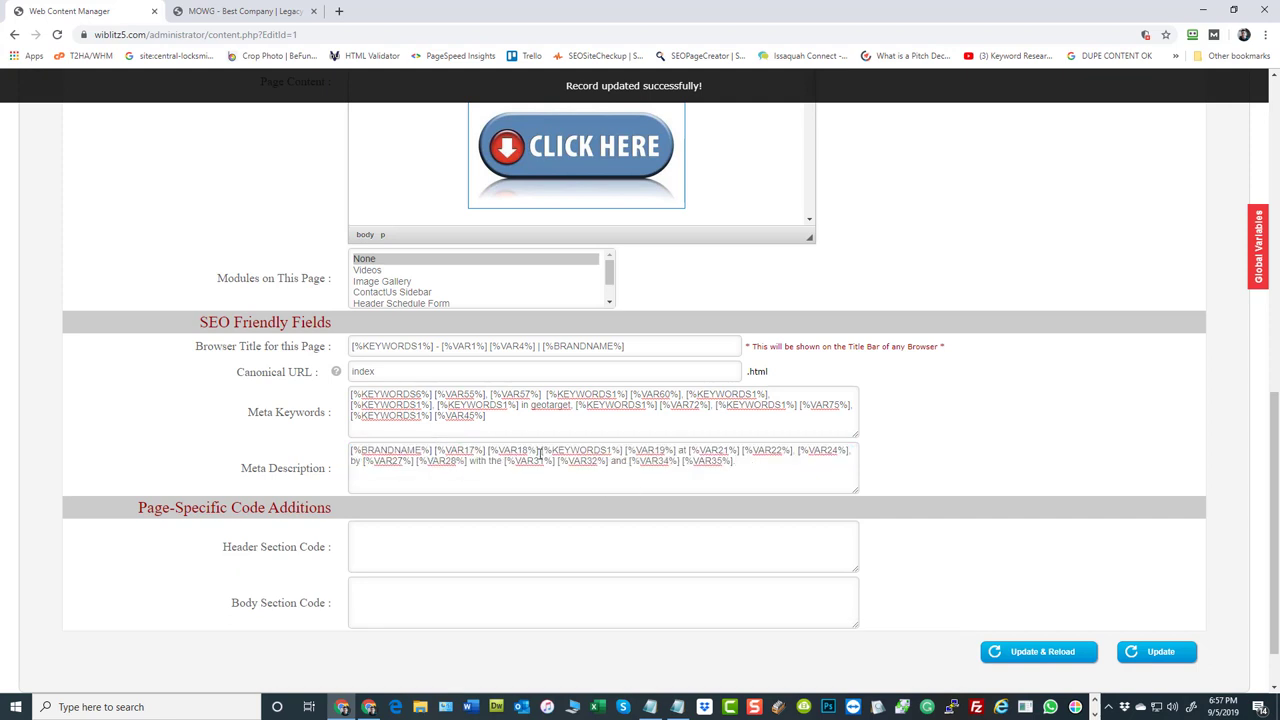
{"action": "scroll", "coordinate": [980, 458], "scroll_direction": "down", "scroll_amount": 1}
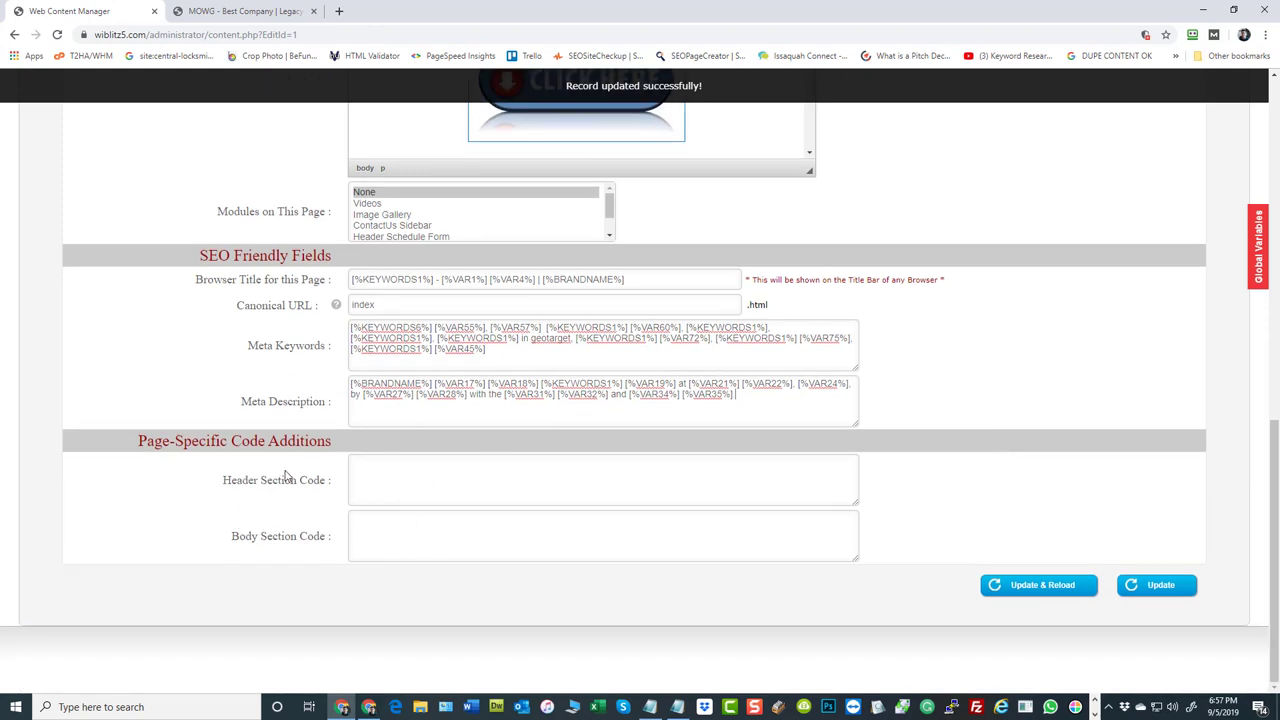
{"action": "scroll", "coordinate": [285, 475], "scroll_direction": "up", "scroll_amount": 10}
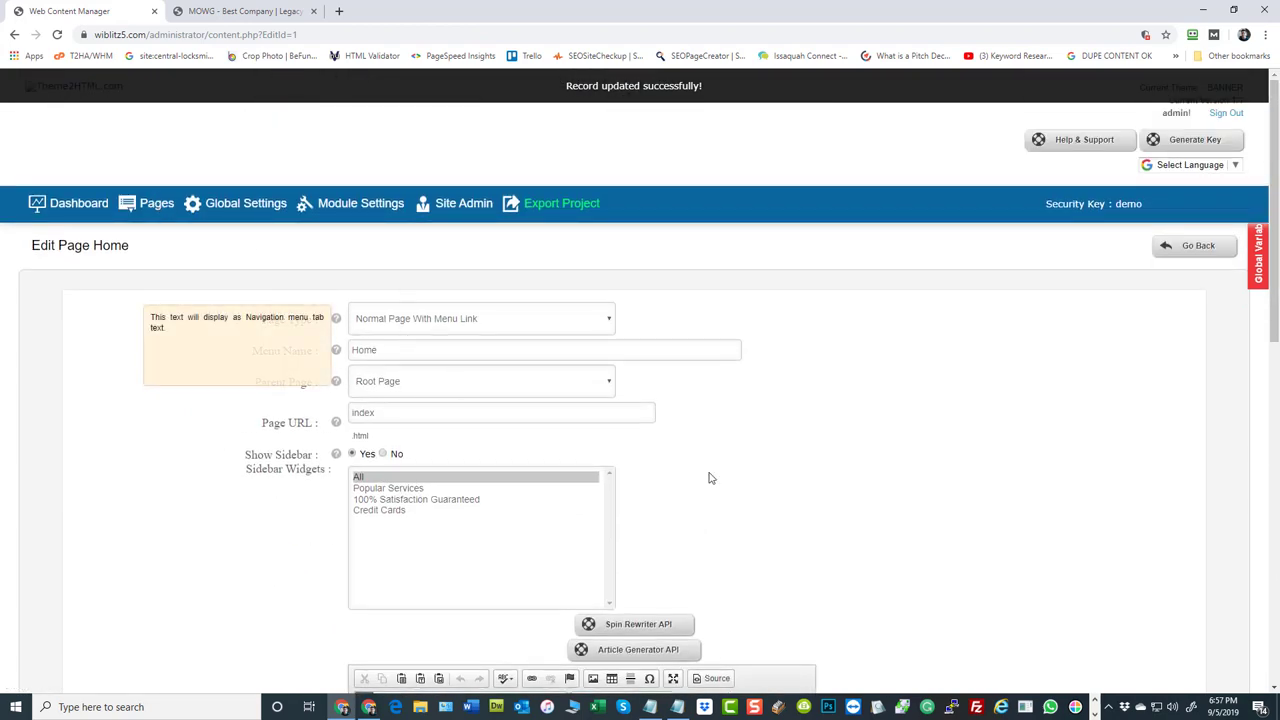
{"action": "scroll", "coordinate": [960, 524], "scroll_direction": "down", "scroll_amount": 10}
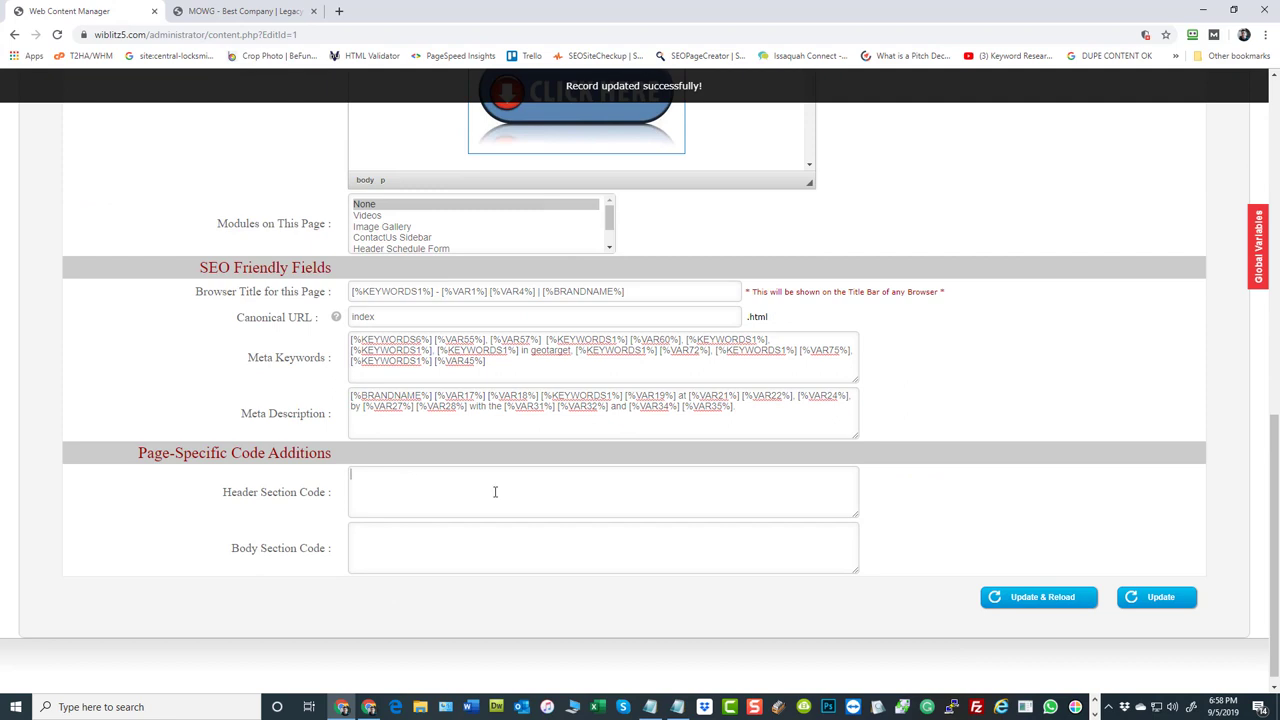
{"action": "left_click", "coordinate": [407, 537]}
{"action": "scroll", "coordinate": [214, 406], "scroll_direction": "up", "scroll_amount": 15}
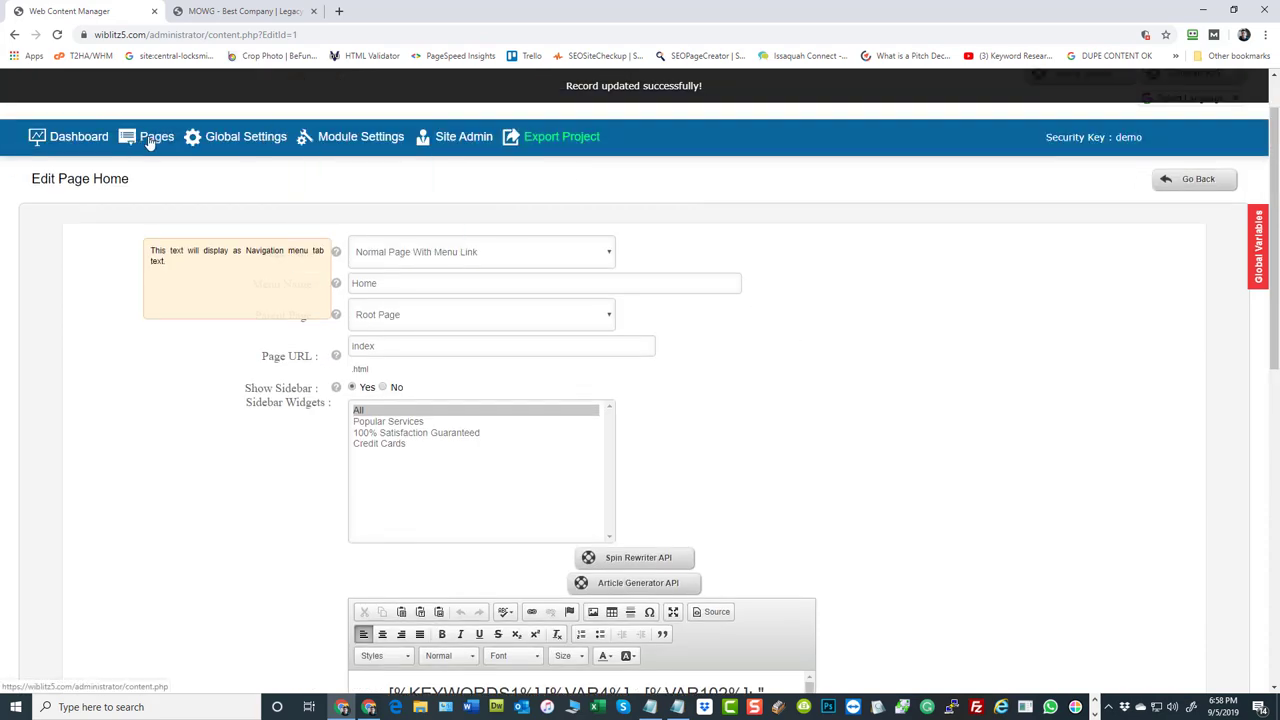
Try the placeholder [%TRACKINGCODE%] in the Home page's Body Section Code field.
{"action": "scroll", "coordinate": [914, 423], "scroll_direction": "down", "scroll_amount": 15}
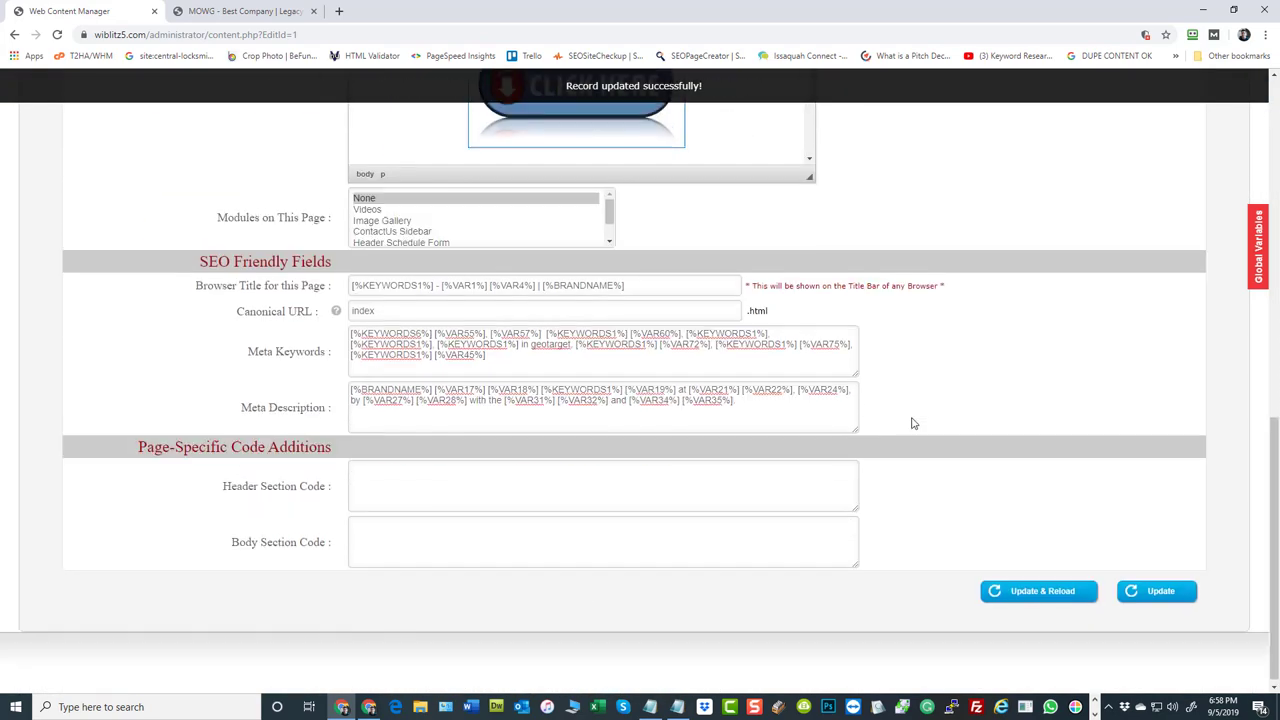
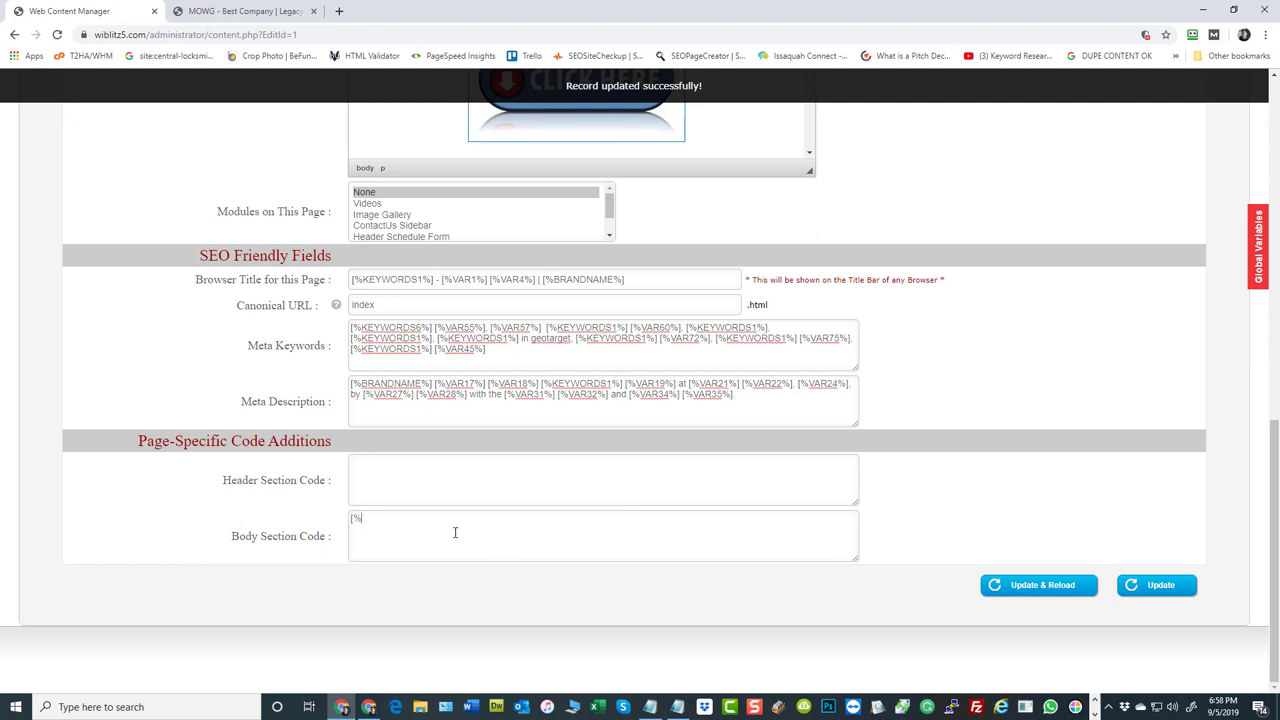
{"action": "type", "text": "RACKINGCODE%"}
{"action": "left_click_drag", "start_coordinate": [458, 518], "coordinate": [257, 511]}
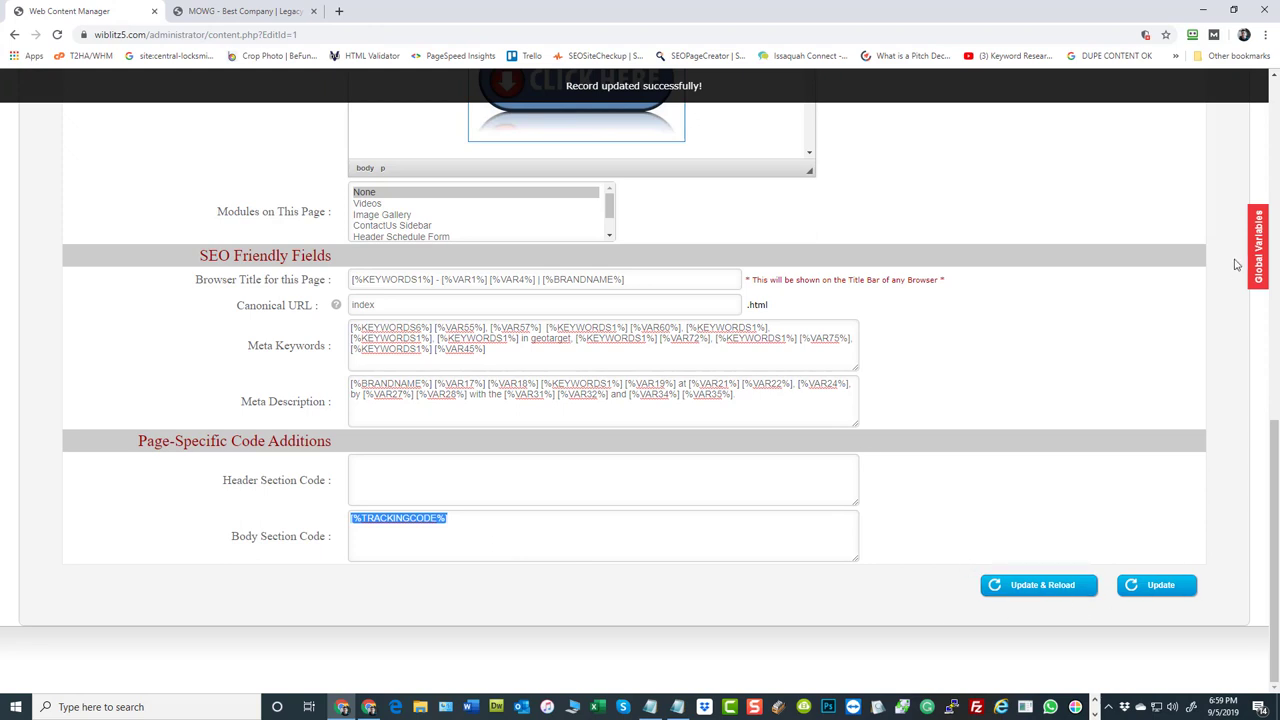
{"action": "left_click_drag", "start_coordinate": [477, 521], "coordinate": [128, 526]}
{"action": "left_click", "coordinate": [605, 541]}
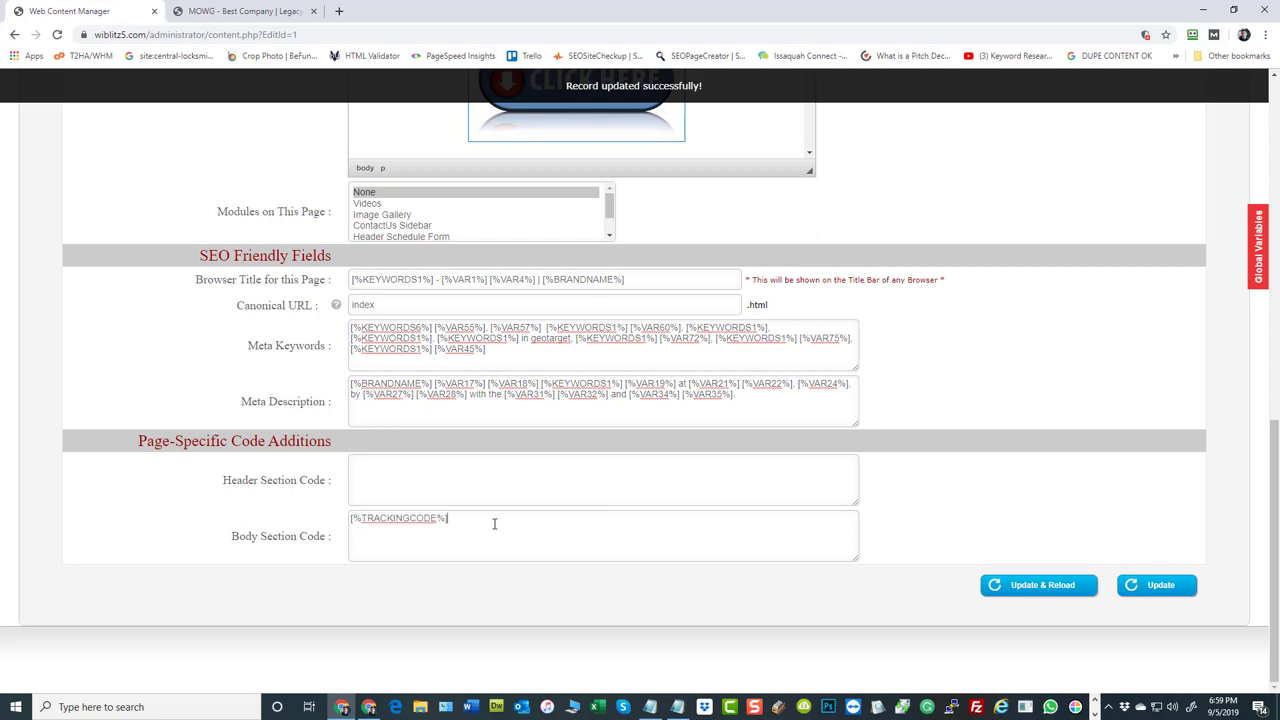
{"action": "left_click_drag", "start_coordinate": [494, 523], "coordinate": [243, 563]}
{"action": "left_click", "coordinate": [389, 556]}
Return to the CMS dashboard and look over the live homepage from the banner to the CLICK HERE section.
{"action": "scroll", "coordinate": [1130, 510], "scroll_direction": "up", "scroll_amount": 5}
{"action": "scroll", "coordinate": [1117, 500], "scroll_direction": "up", "scroll_amount": 3}
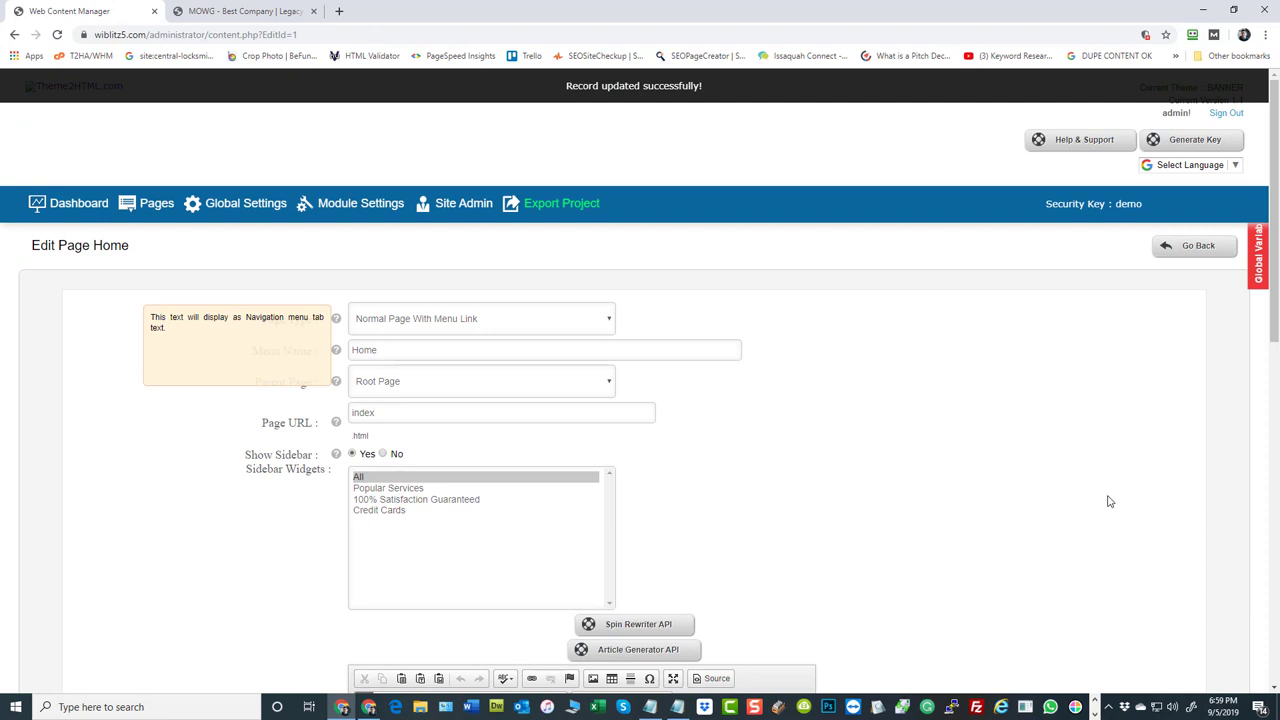
{"action": "left_click", "coordinate": [70, 208]}
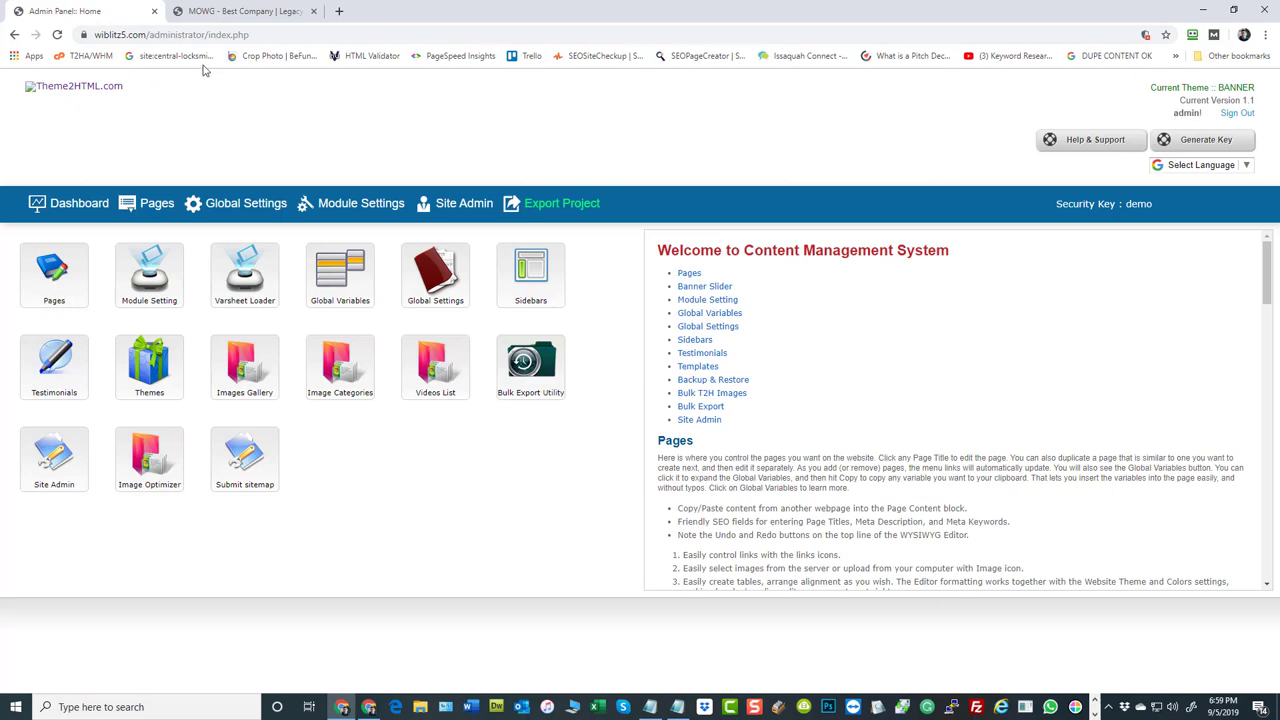
{"action": "left_click", "coordinate": [218, 14]}
{"action": "scroll", "coordinate": [876, 308], "scroll_direction": "up", "scroll_amount": 10}
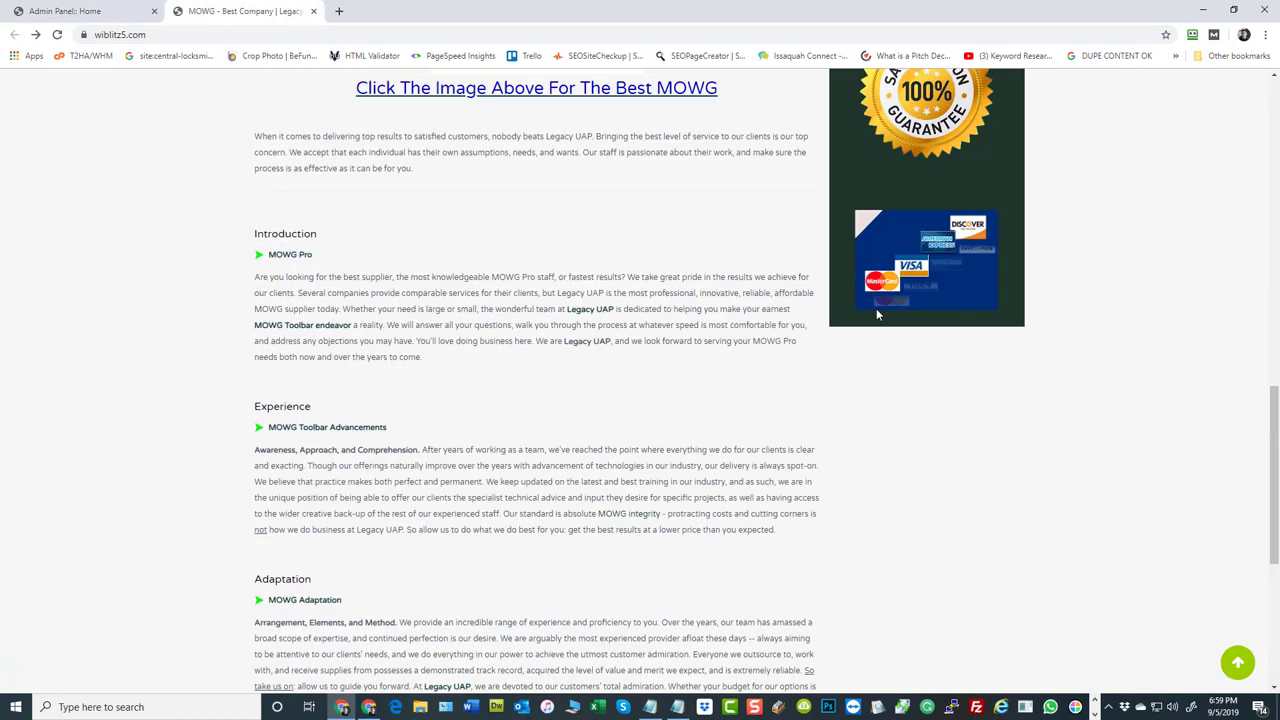
{"action": "scroll", "coordinate": [896, 349], "scroll_direction": "up", "scroll_amount": 3}
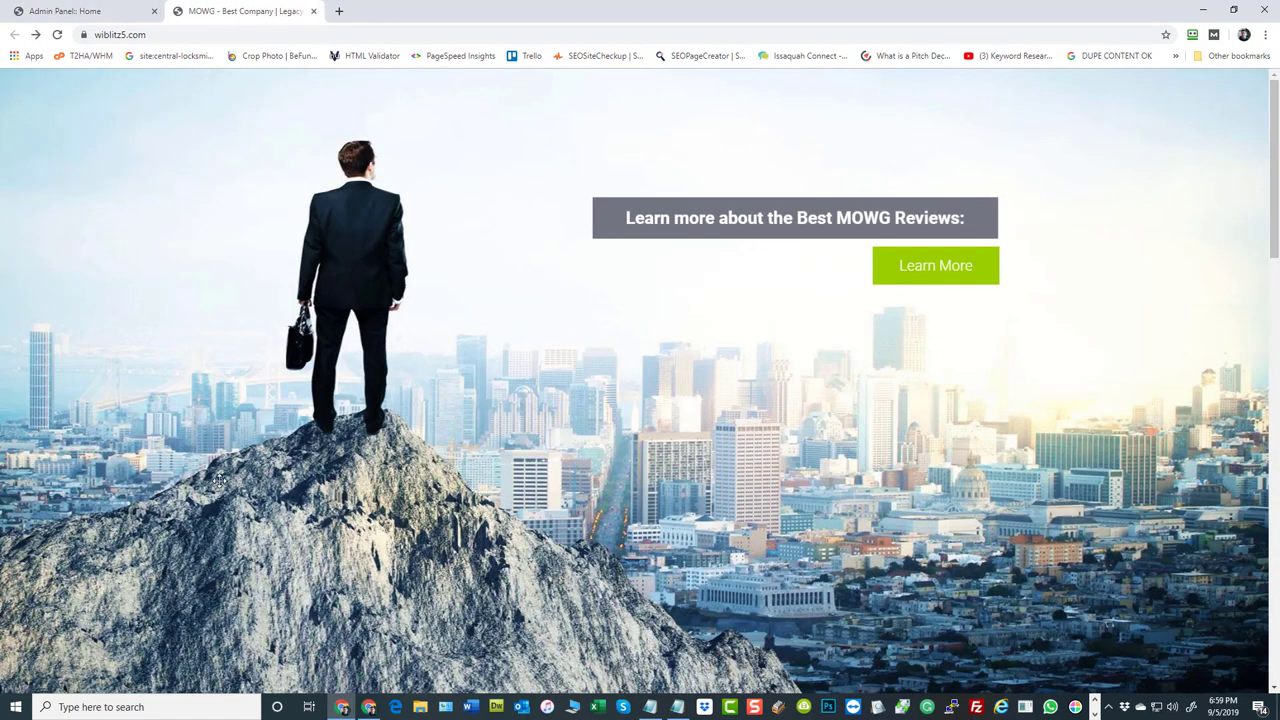
{"action": "scroll", "coordinate": [315, 318], "scroll_direction": "down", "scroll_amount": 2}
{"action": "scroll", "coordinate": [462, 361], "scroll_direction": "down", "scroll_amount": 4}
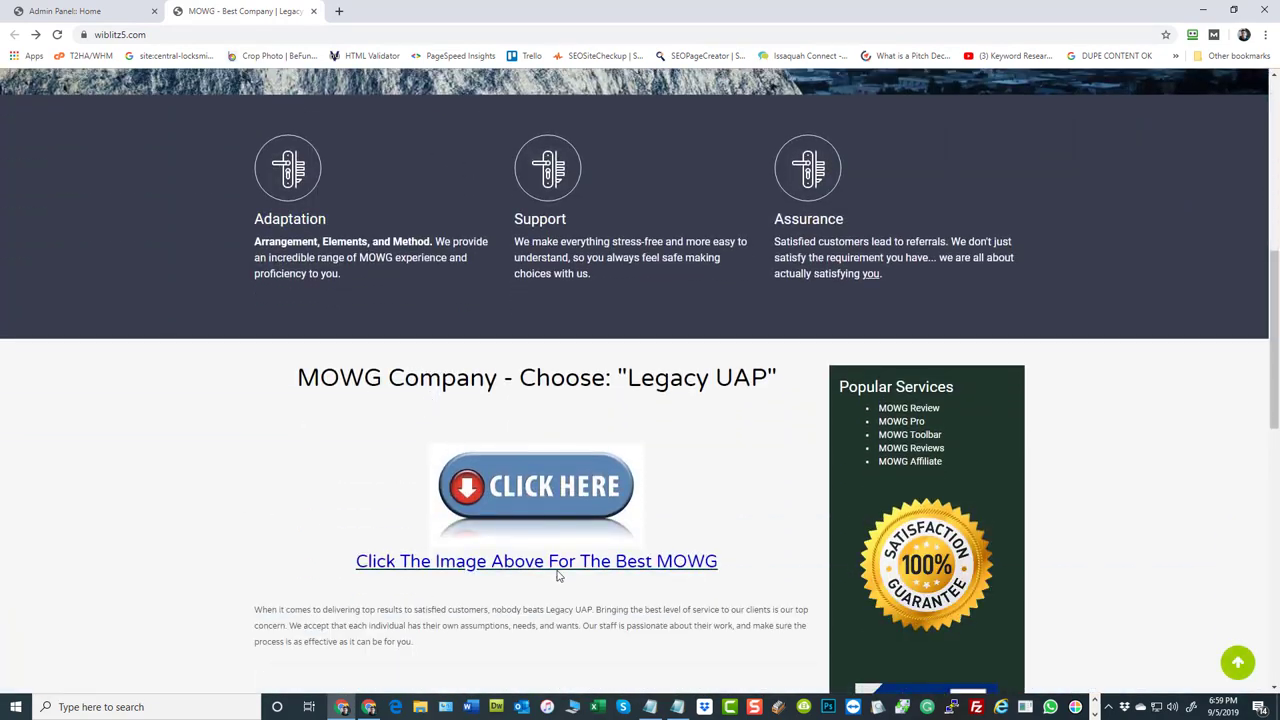
{"action": "scroll", "coordinate": [487, 430], "scroll_direction": "up", "scroll_amount": 6}
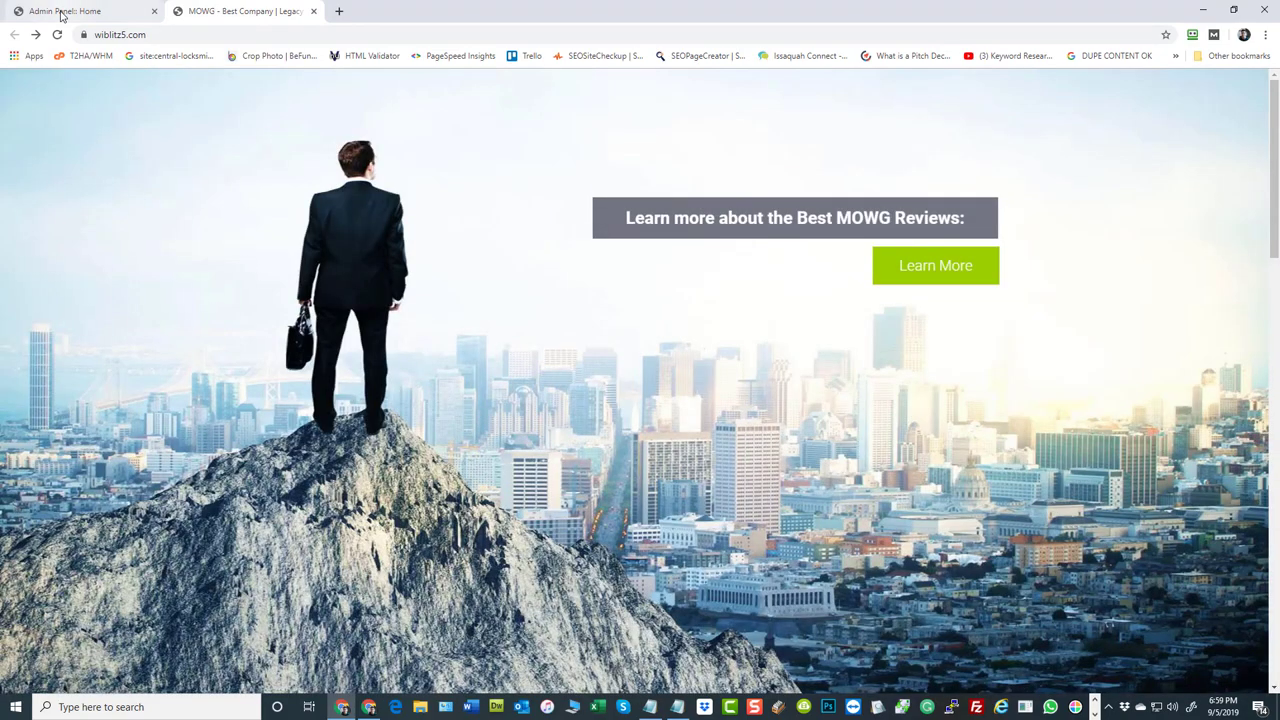
Open the CMS Global Settings and look through the General Settings down to the Backup & Export options.
{"action": "left_click", "coordinate": [60, 11]}
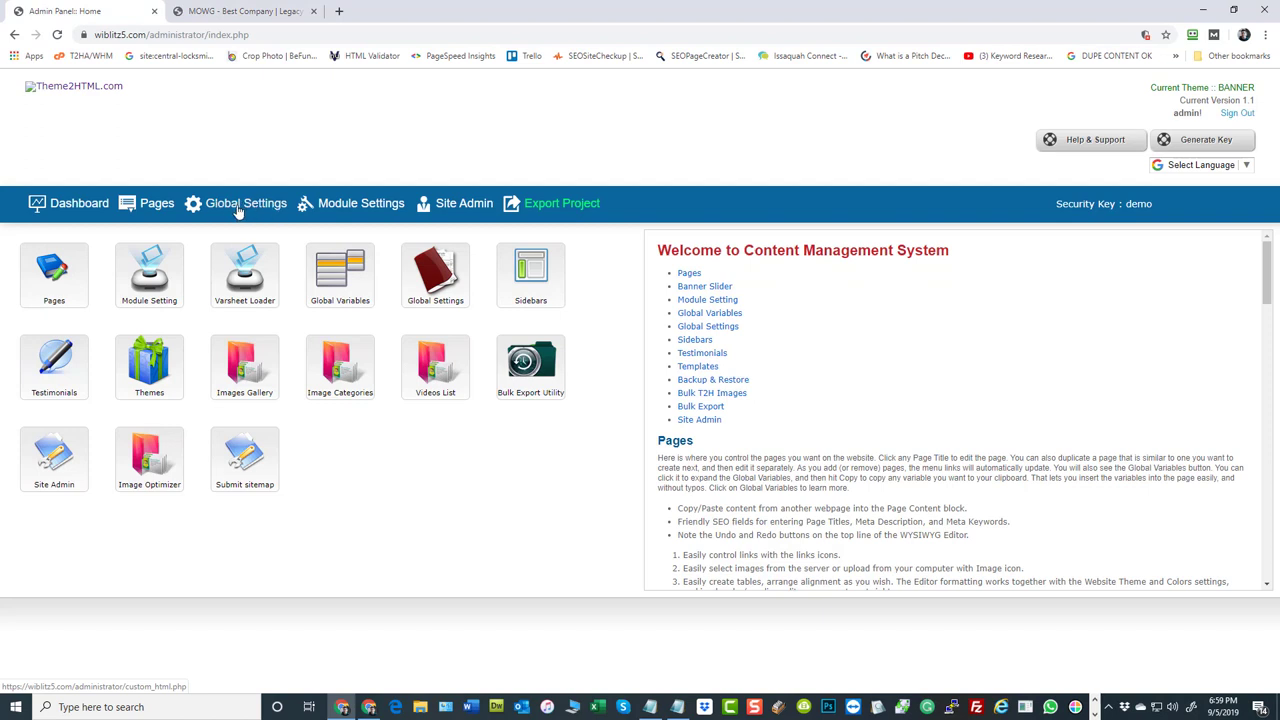
{"action": "left_click", "coordinate": [238, 205]}
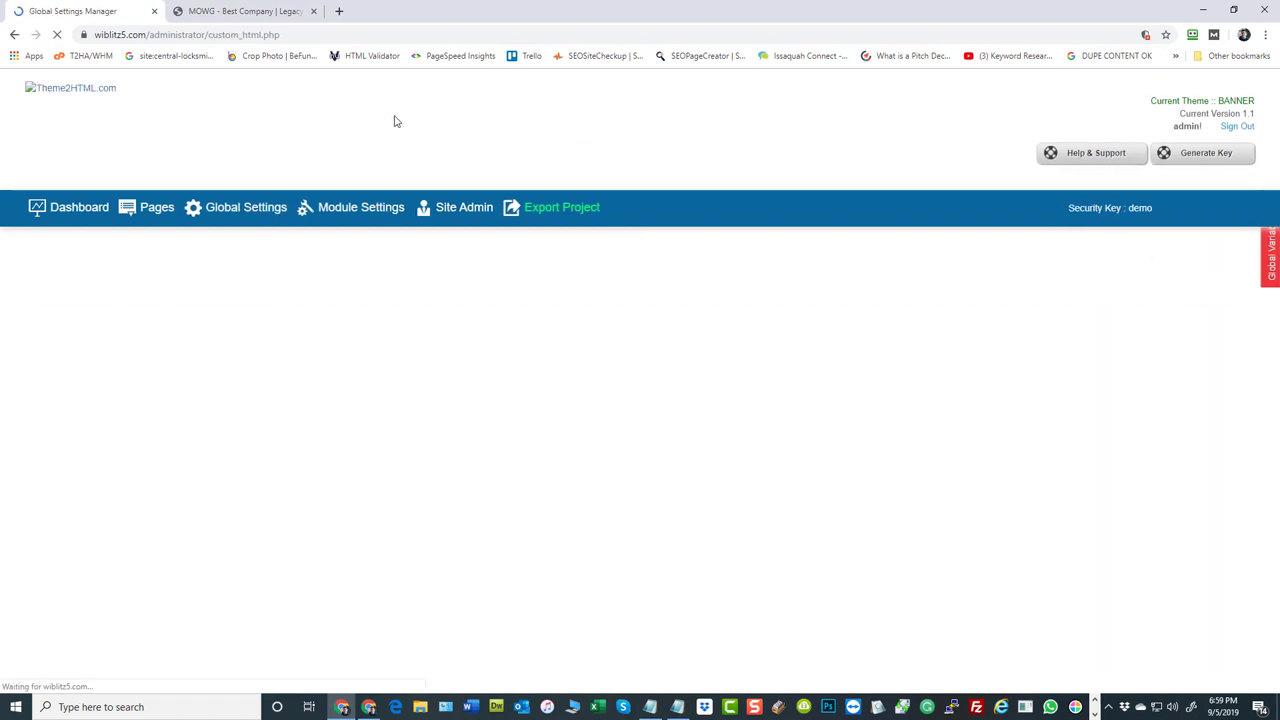
{"action": "scroll", "coordinate": [350, 220], "scroll_direction": "down", "scroll_amount": 2}
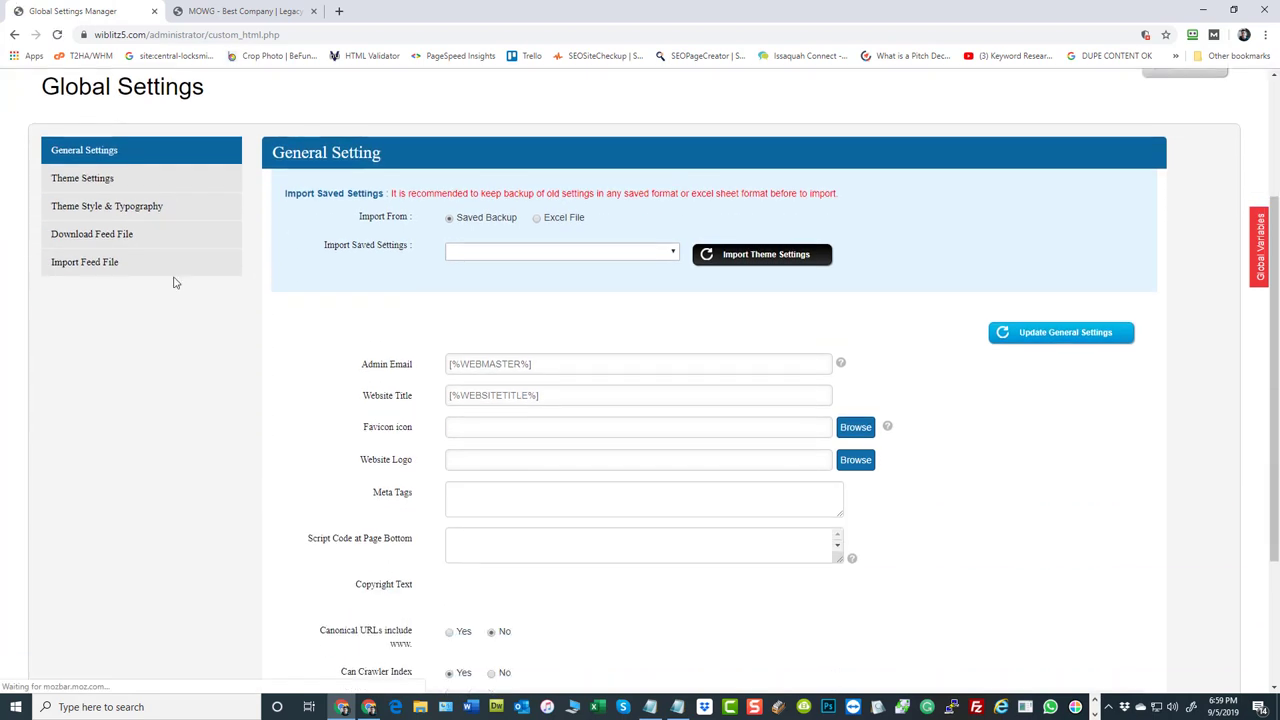
{"action": "scroll", "coordinate": [206, 403], "scroll_direction": "down", "scroll_amount": 2}
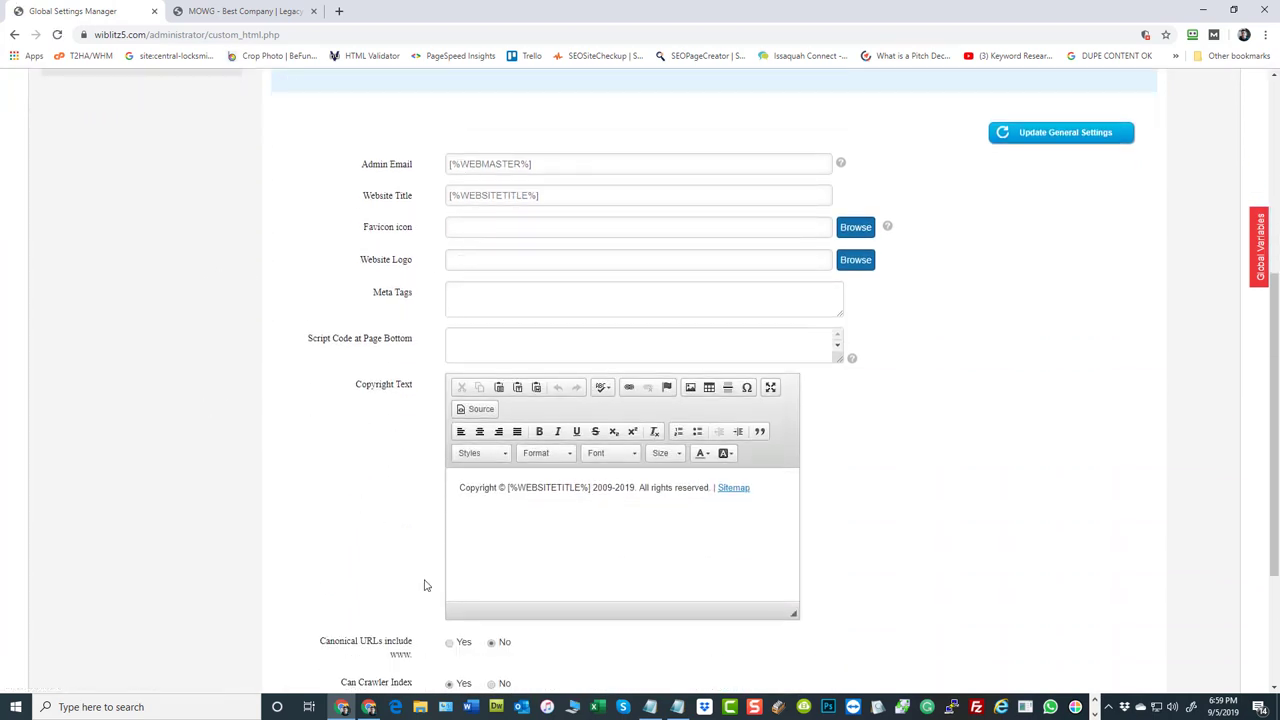
{"action": "scroll", "coordinate": [296, 320], "scroll_direction": "down", "scroll_amount": 1}
{"action": "scroll", "coordinate": [310, 340], "scroll_direction": "down", "scroll_amount": 1}
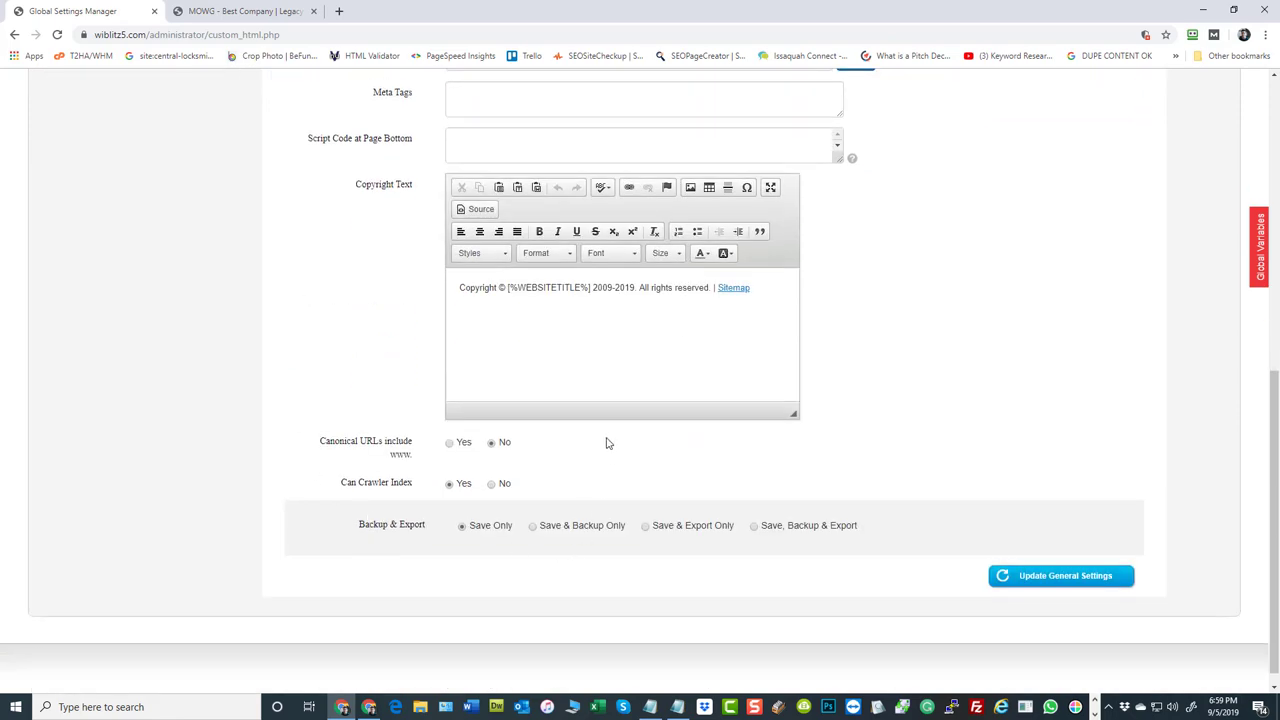
{"action": "scroll", "coordinate": [846, 417], "scroll_direction": "up", "scroll_amount": 4}
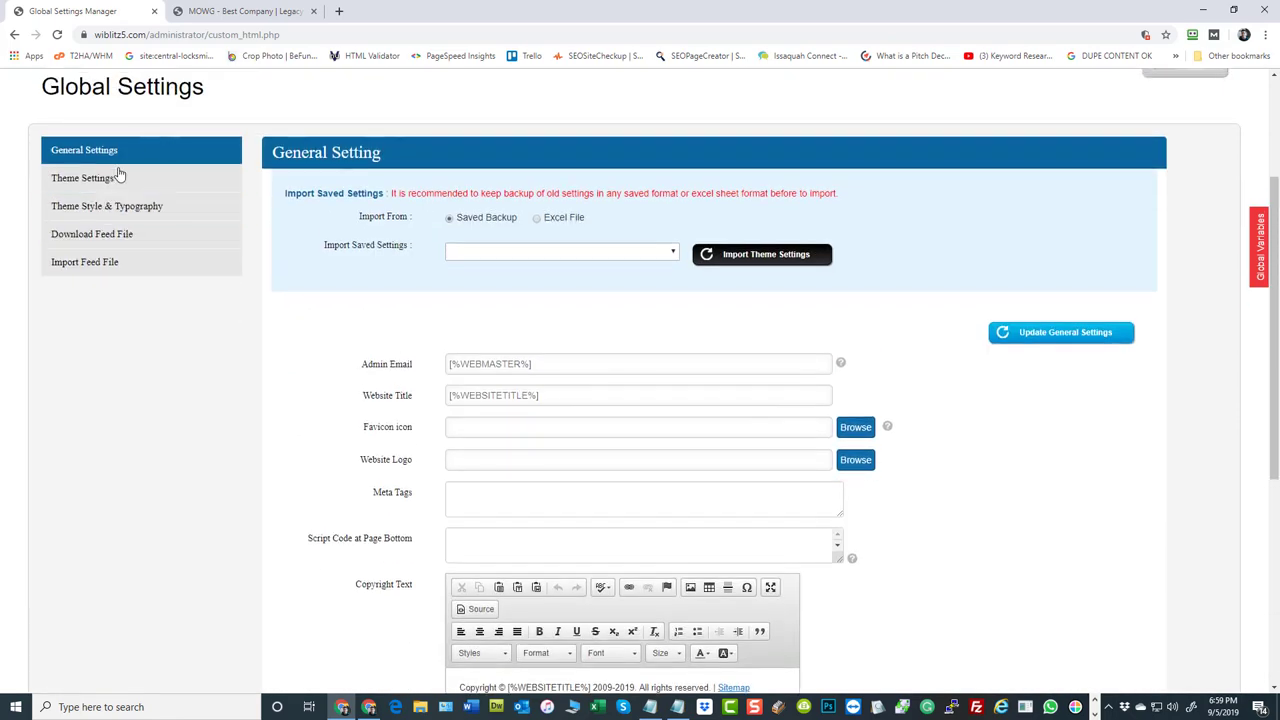
Open the Theme Settings and check the Layout Type options under Body Layout Settings.
{"action": "left_click", "coordinate": [91, 187]}
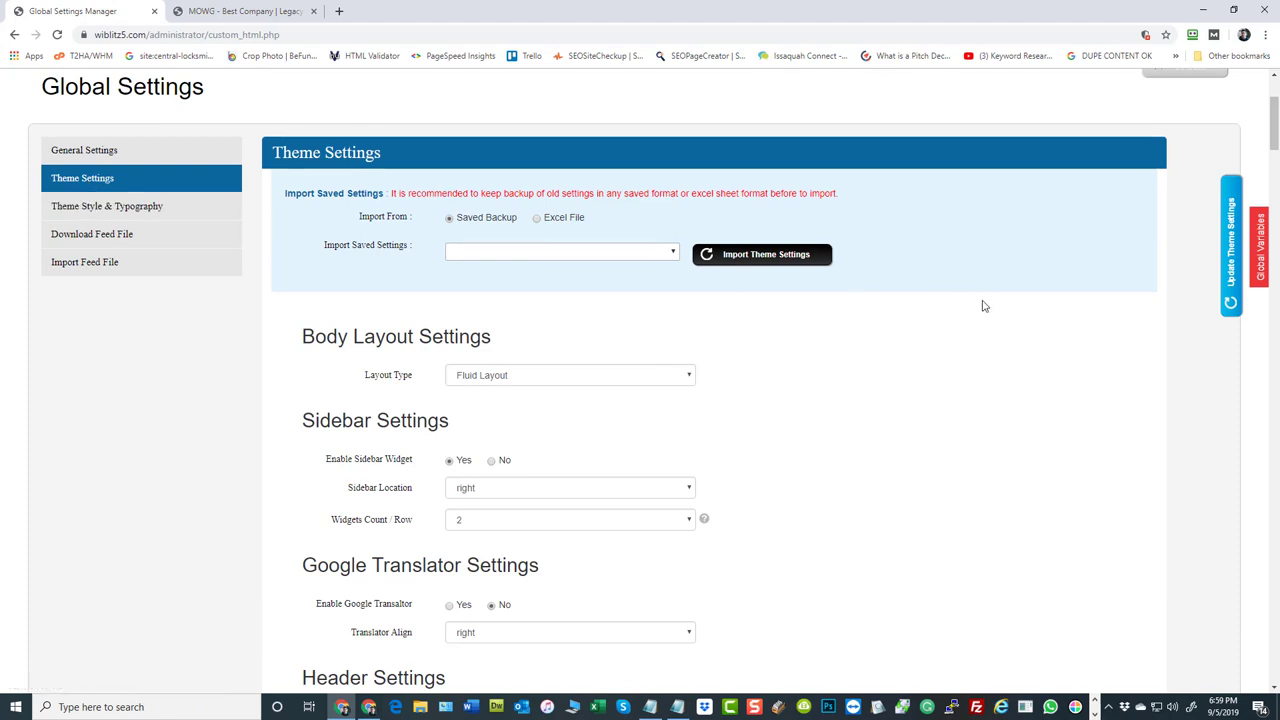
{"action": "scroll", "coordinate": [900, 300], "scroll_direction": "down", "scroll_amount": 2}
{"action": "scroll", "coordinate": [1087, 247], "scroll_direction": "up", "scroll_amount": 2}
{"action": "scroll", "coordinate": [349, 185], "scroll_direction": "down", "scroll_amount": 2}
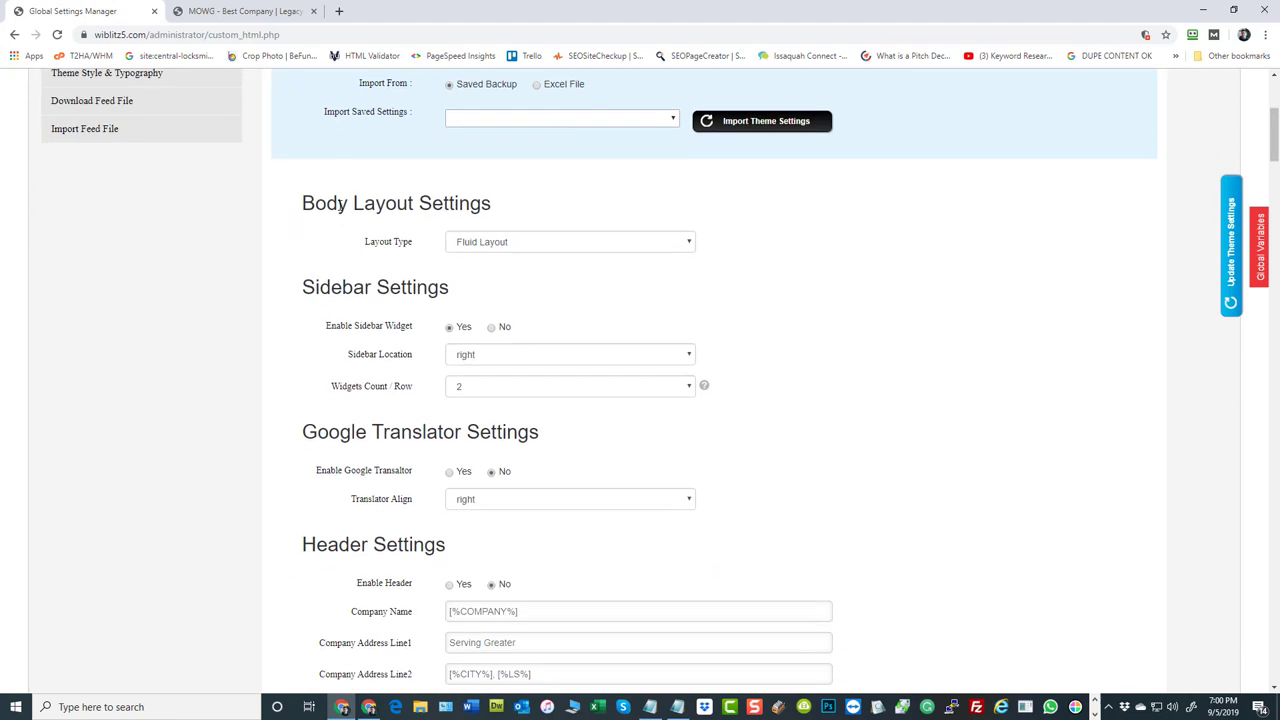
{"action": "left_click_drag", "start_coordinate": [336, 203], "coordinate": [417, 210]}
{"action": "left_click", "coordinate": [378, 257]}
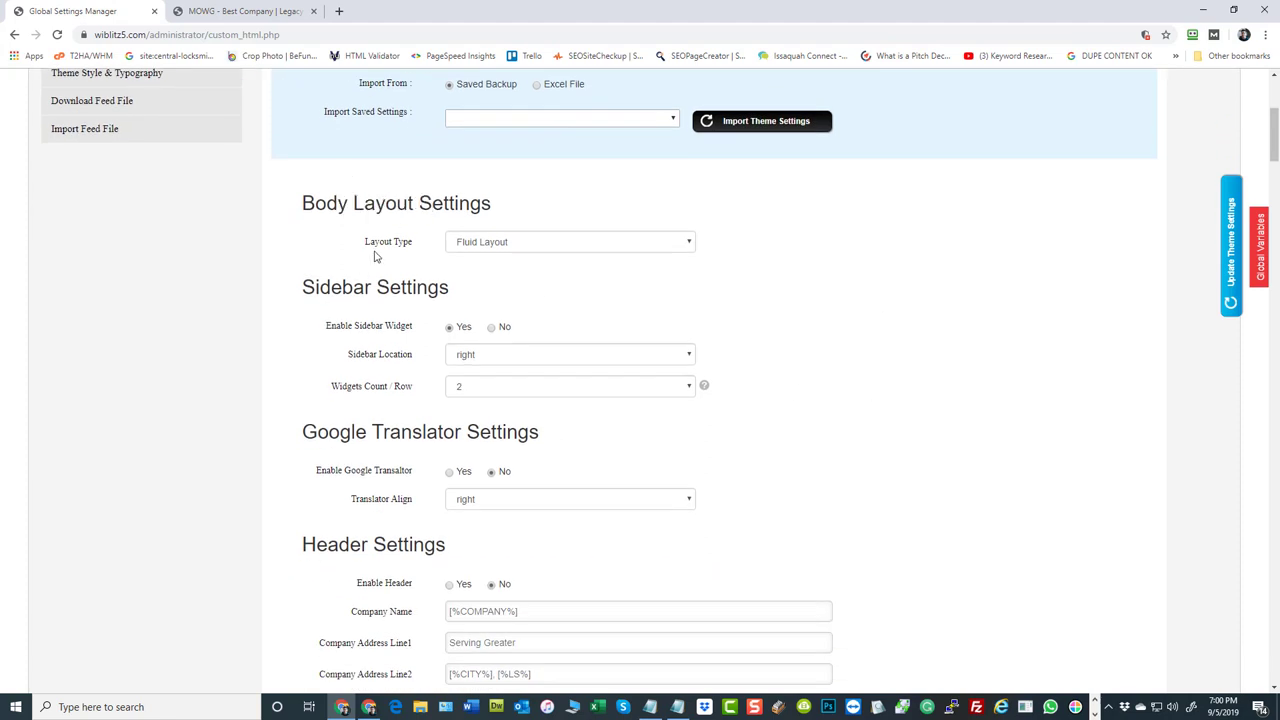
{"action": "left_click", "coordinate": [540, 245]}
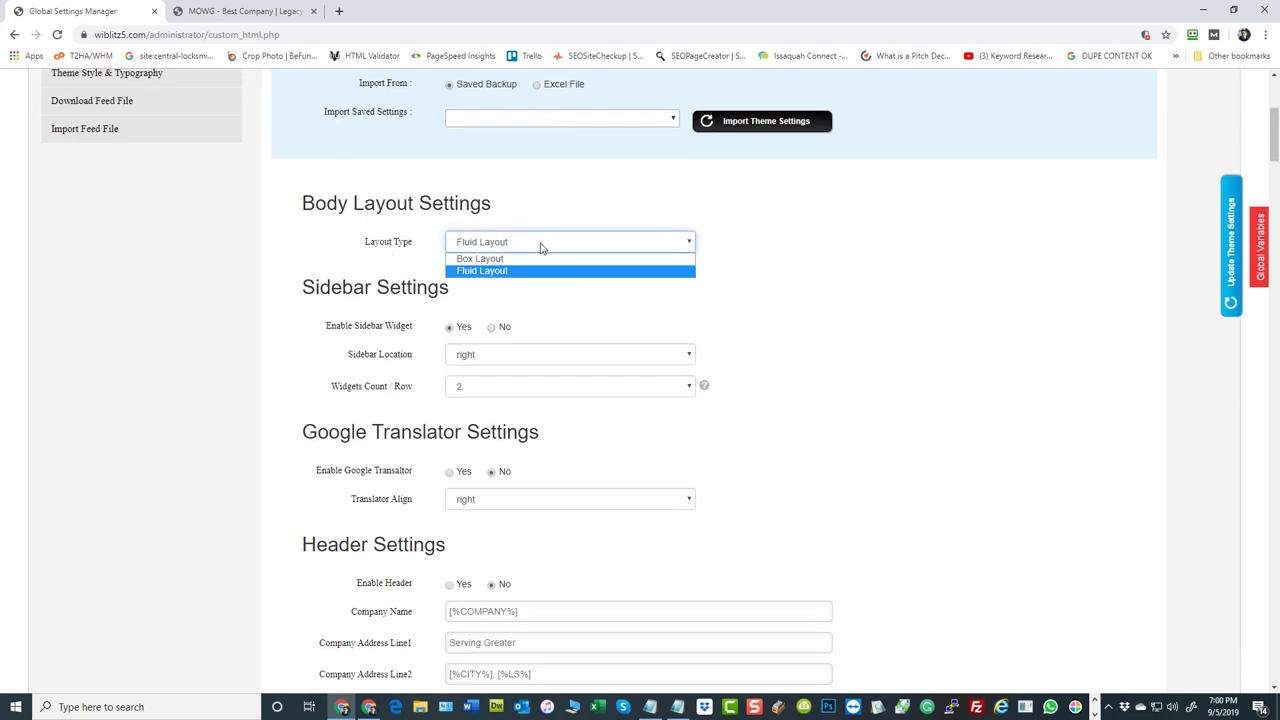
{"action": "left_click", "coordinate": [262, 228]}
Compare the Sidebar Settings with the live homepage, looking from its banner down to the Popular Services sidebar.
{"action": "left_click", "coordinate": [228, 12]}
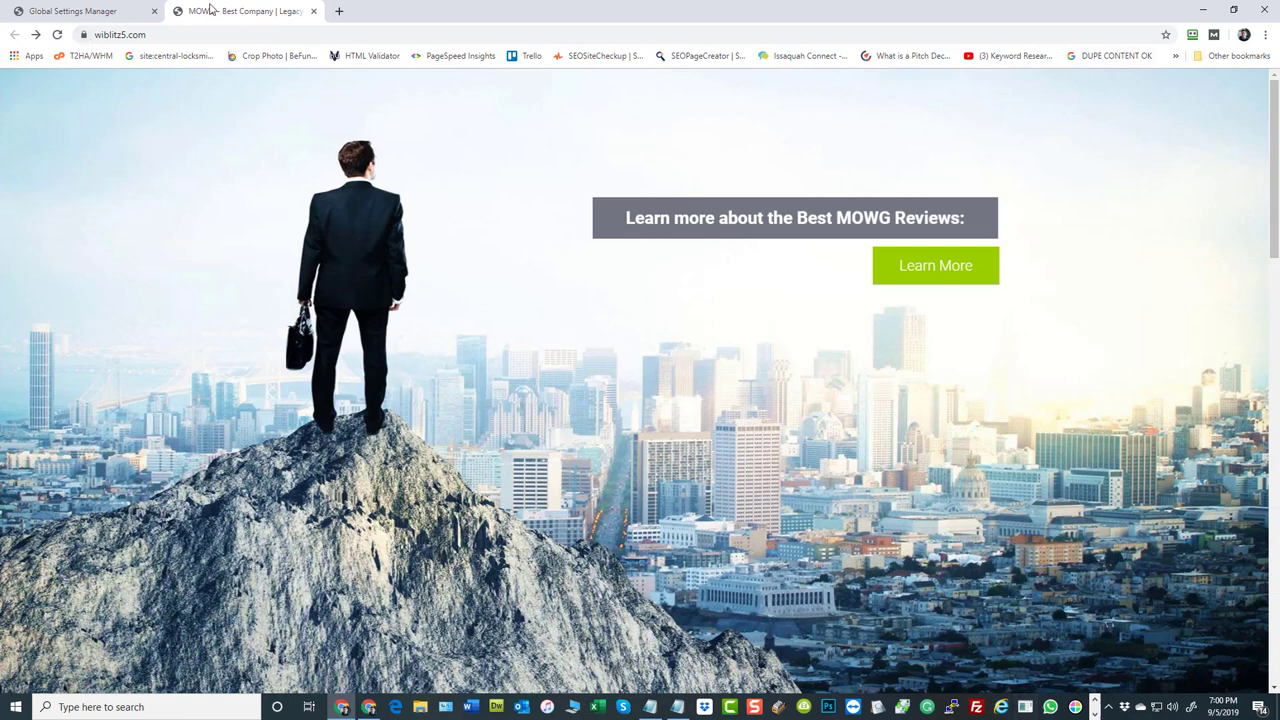
{"action": "key", "text": "ctrl+Tab"}
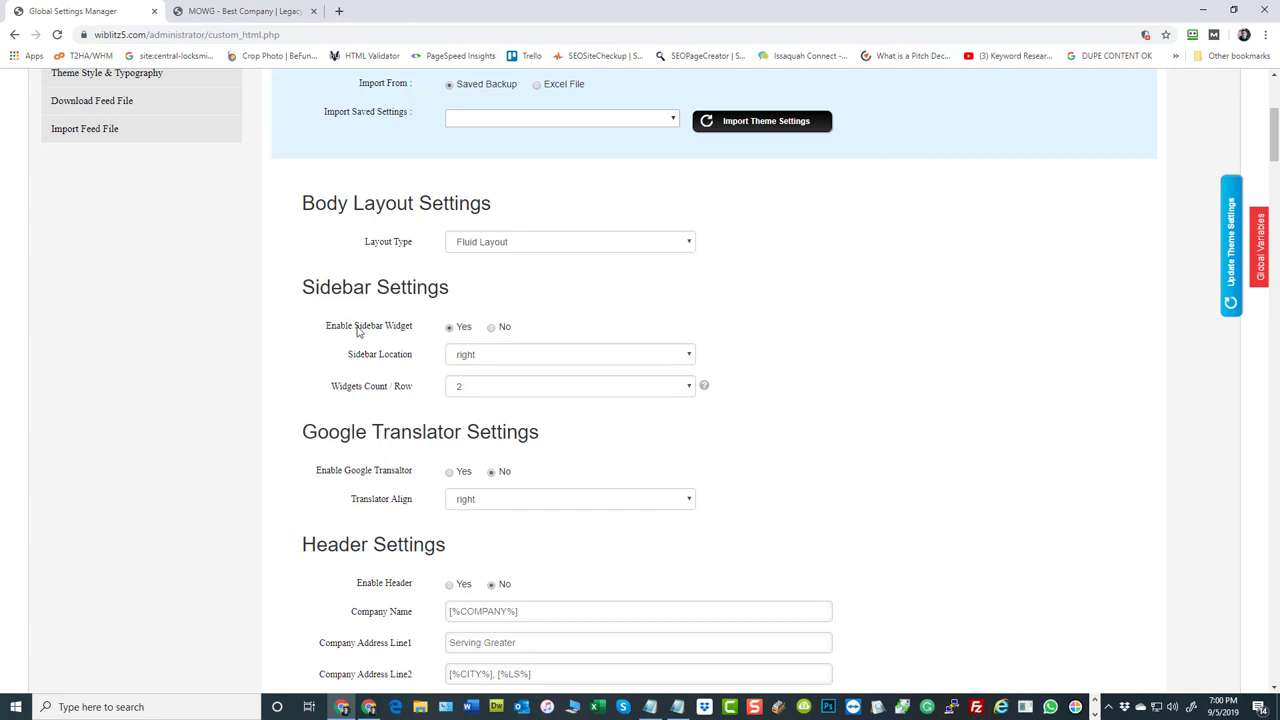
{"action": "scroll", "coordinate": [966, 297], "scroll_direction": "down", "scroll_amount": 1}
{"action": "scroll", "coordinate": [971, 309], "scroll_direction": "up", "scroll_amount": 2}
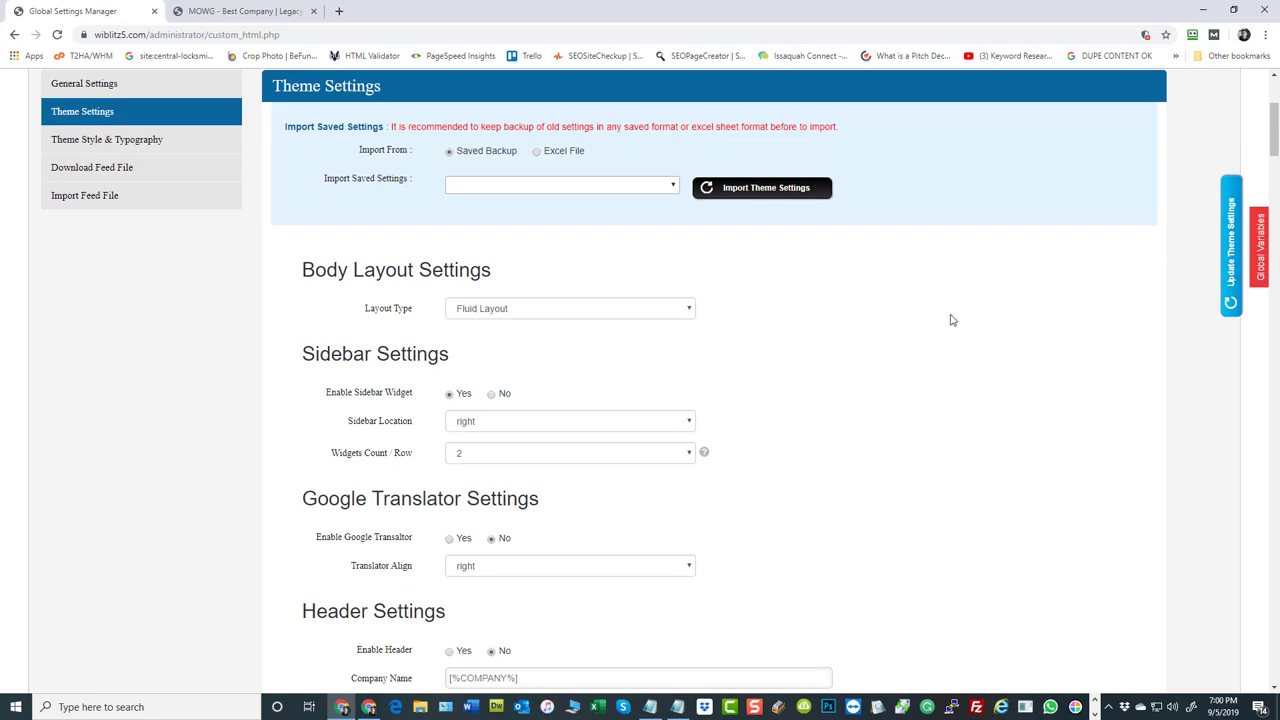
{"action": "left_click", "coordinate": [300, 11]}
{"action": "scroll", "coordinate": [1064, 369], "scroll_direction": "down", "scroll_amount": 3}
{"action": "scroll", "coordinate": [1064, 369], "scroll_direction": "down", "scroll_amount": 4}
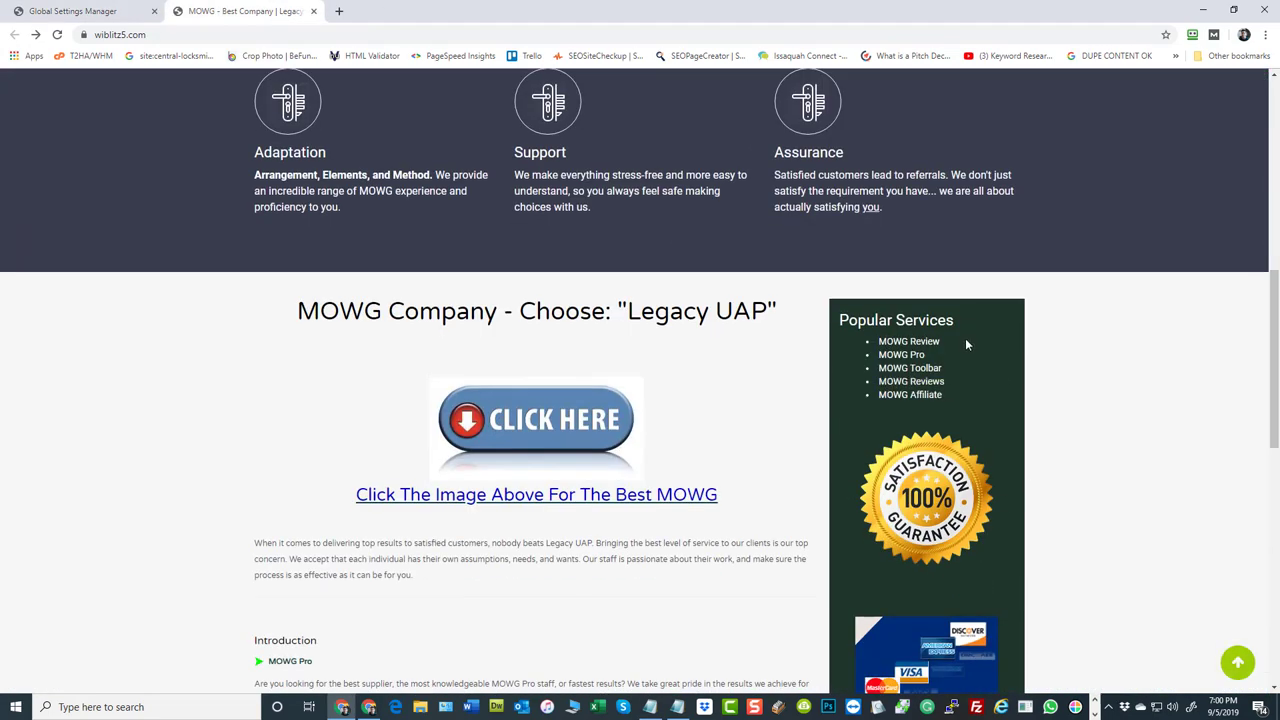
Return to the Theme Settings and check the Sidebar Location options without changing the selection.
{"action": "left_click", "coordinate": [72, 11]}
{"action": "scroll", "coordinate": [860, 363], "scroll_direction": "down", "scroll_amount": 2}
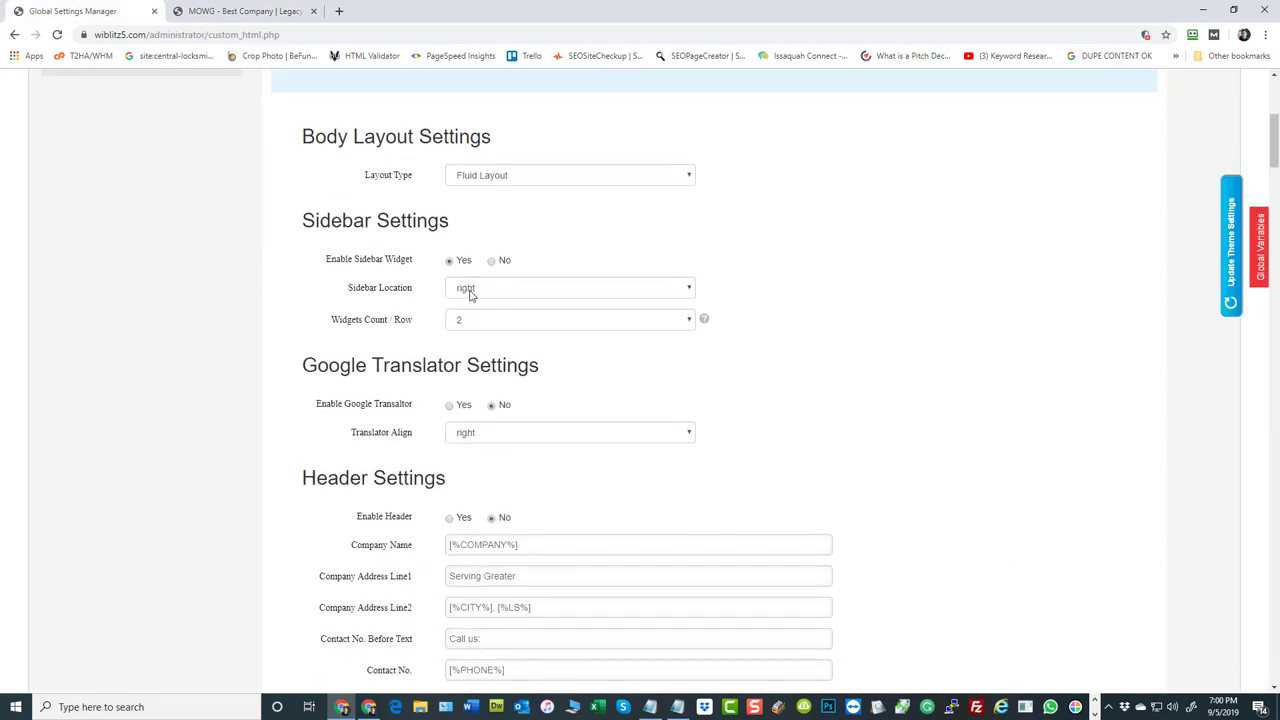
{"action": "left_click", "coordinate": [470, 291]}
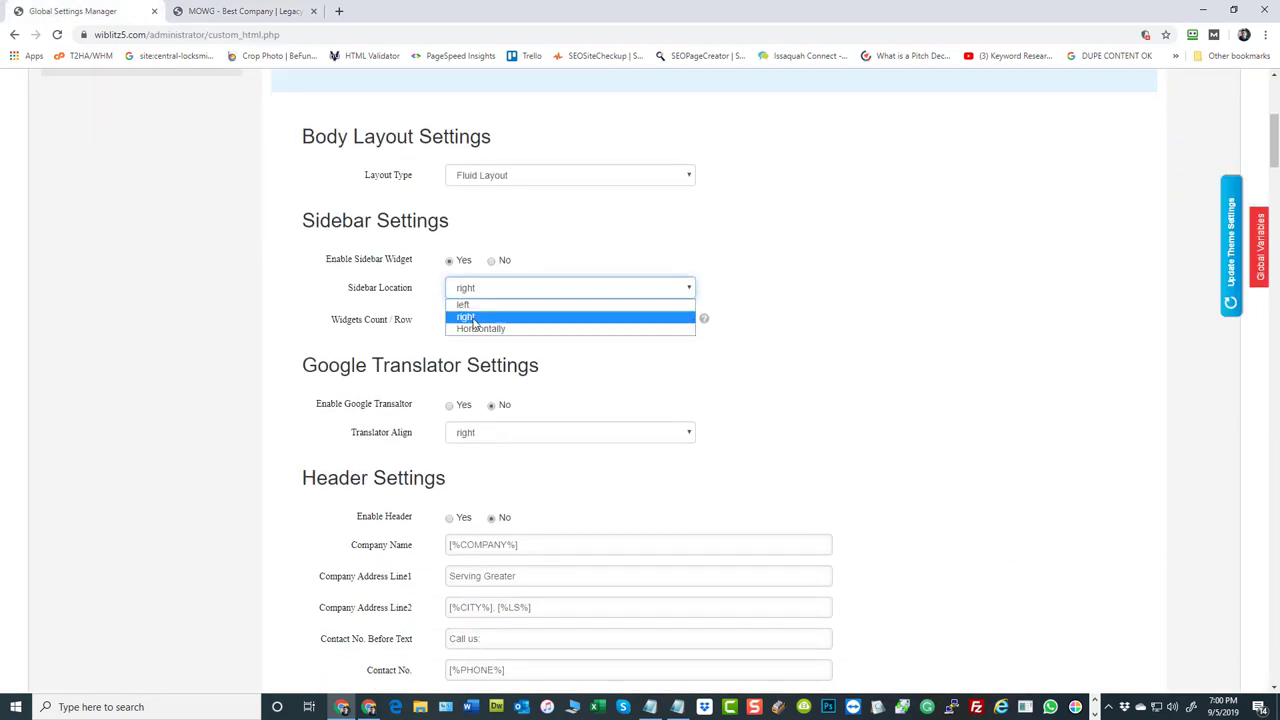
{"action": "left_click", "coordinate": [120, 200]}
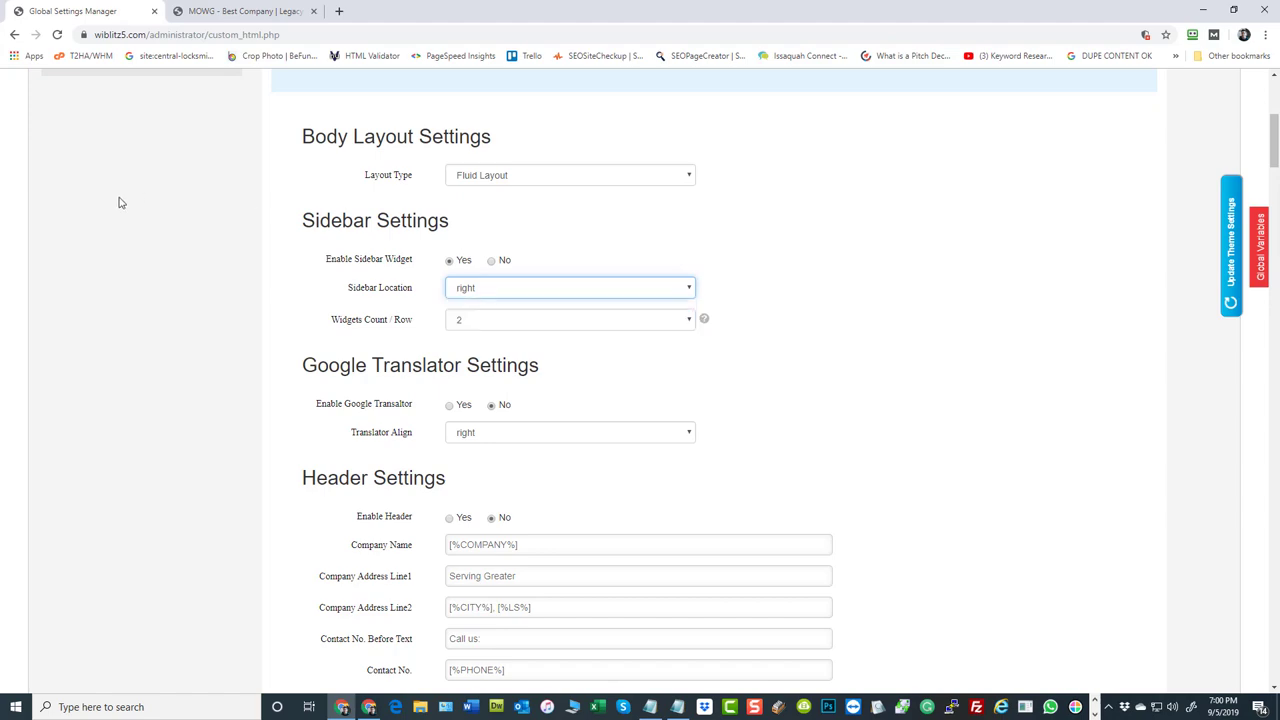
Look over the live homepage content down to the footer copyright line and return to the Theme Settings.
{"action": "left_click", "coordinate": [229, 11]}
{"action": "scroll", "coordinate": [650, 336], "scroll_direction": "down", "scroll_amount": 2}
{"action": "scroll", "coordinate": [650, 336], "scroll_direction": "down", "scroll_amount": 5}
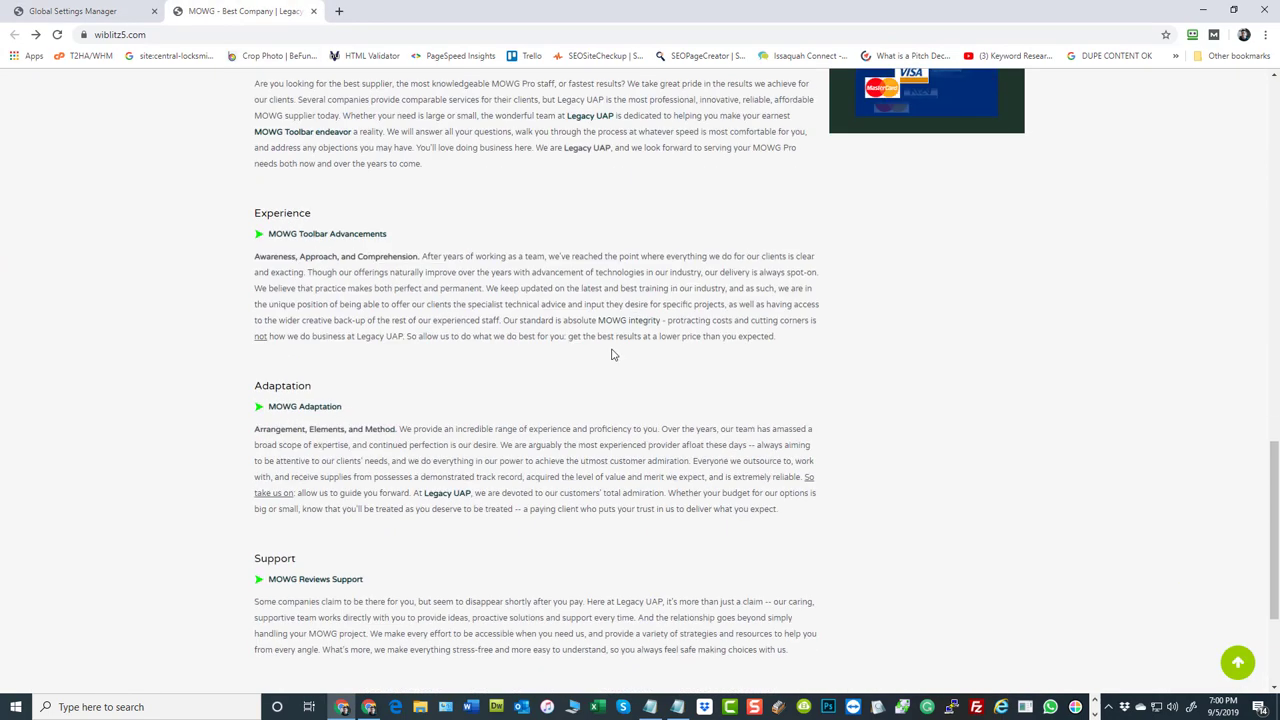
{"action": "scroll", "coordinate": [963, 391], "scroll_direction": "down", "scroll_amount": 3}
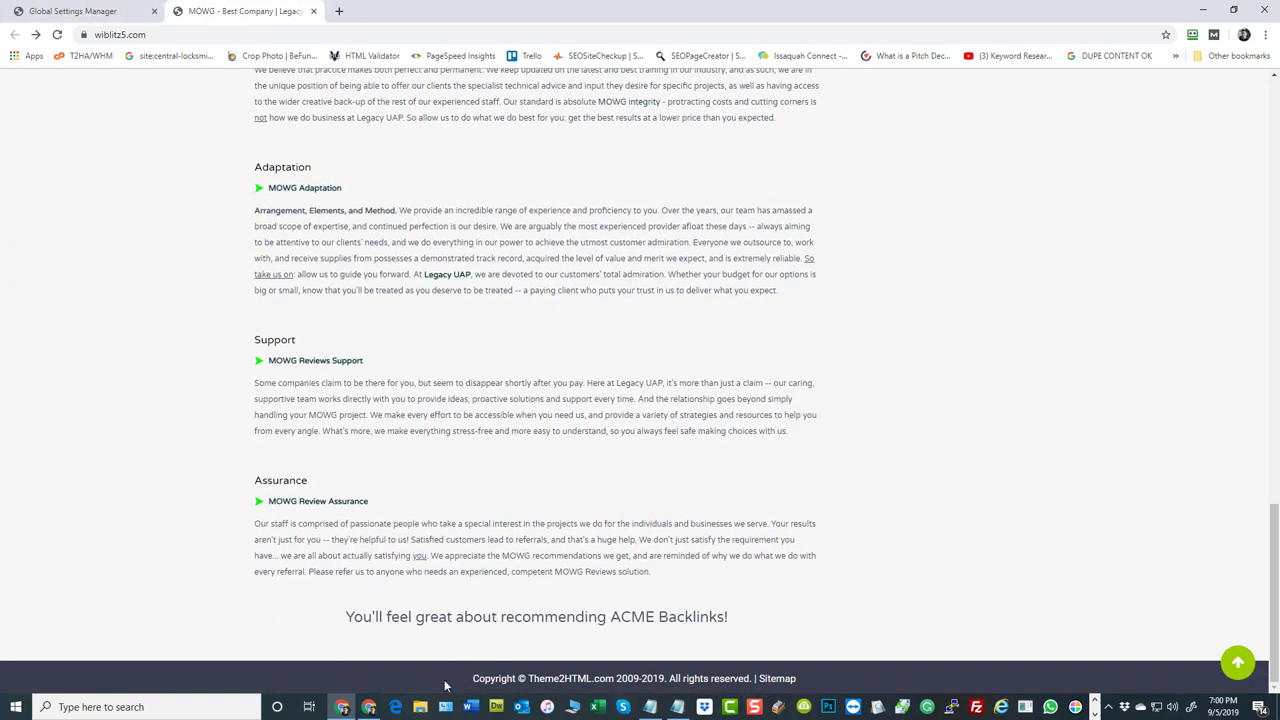
{"action": "left_click", "coordinate": [72, 11]}
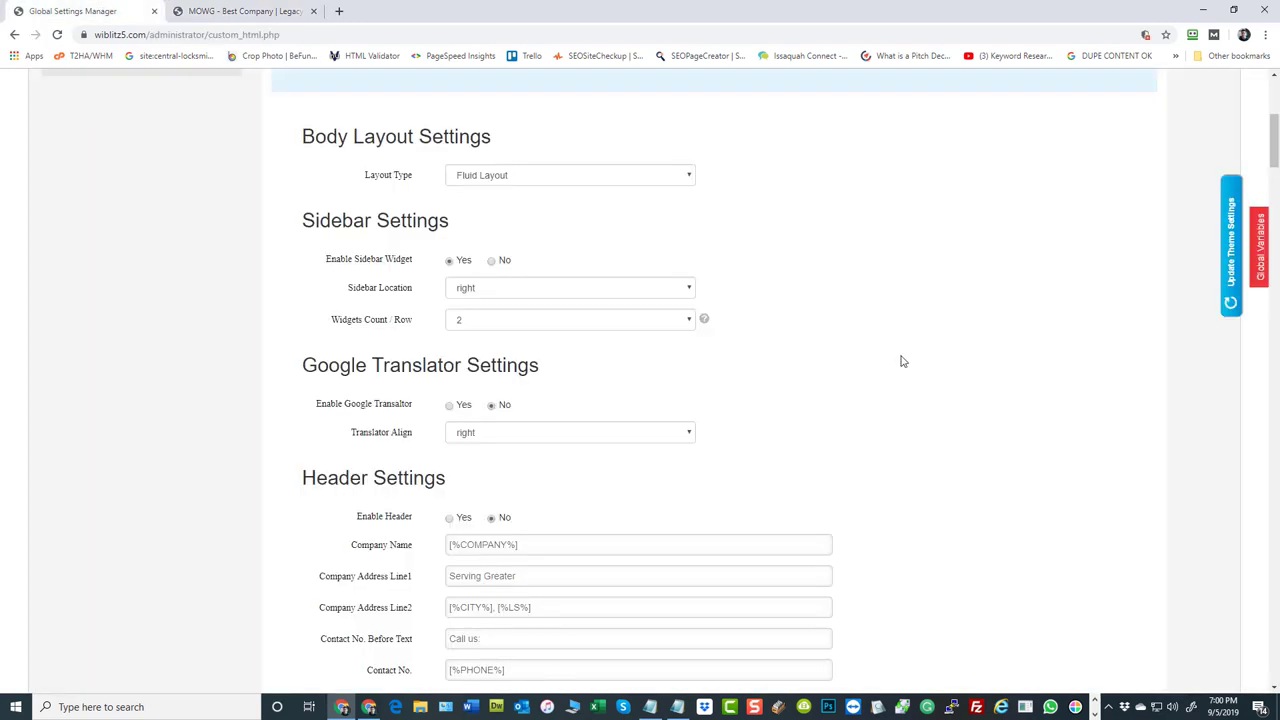
Set the Sidebar Location to left in the Sidebar Settings.
{"action": "scroll", "coordinate": [917, 361], "scroll_direction": "down", "scroll_amount": 2}
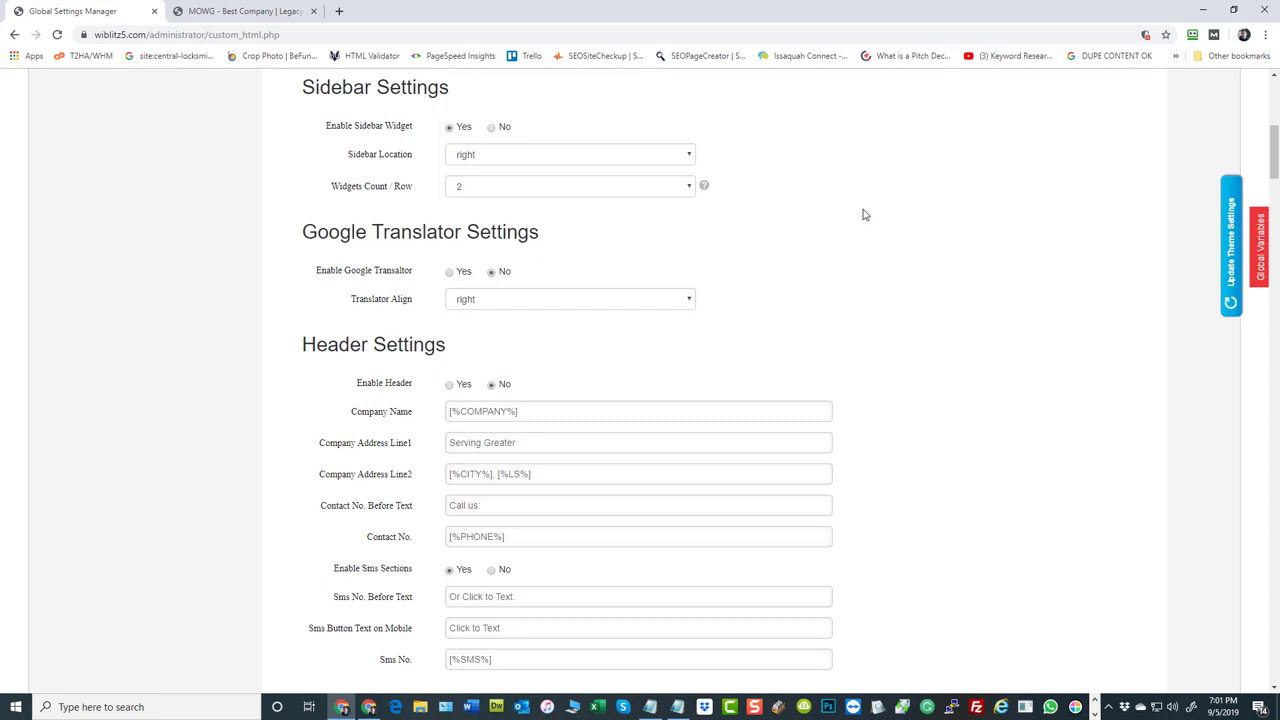
{"action": "left_click", "coordinate": [501, 158]}
{"action": "left_click", "coordinate": [489, 180]}
Try enabling the Google Translator and check its Translator Align options, keeping the translator set to No.
{"action": "left_click", "coordinate": [451, 273]}
{"action": "left_click", "coordinate": [488, 306]}
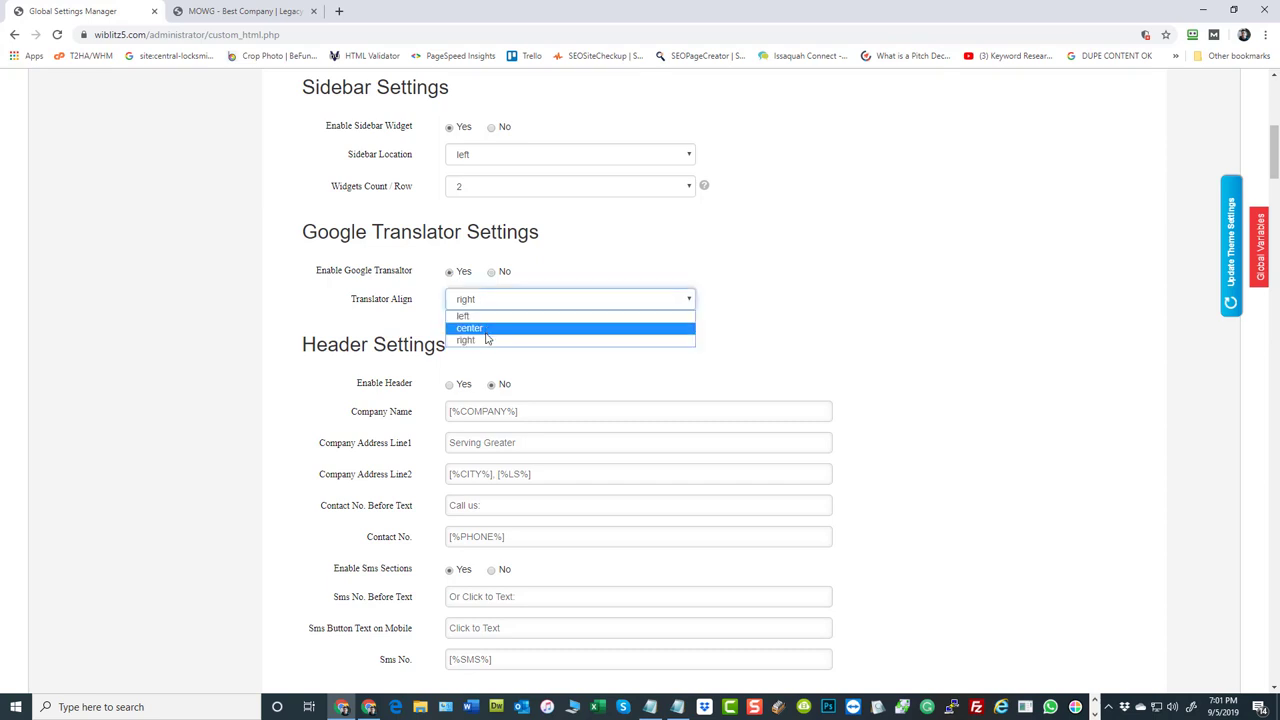
{"action": "left_click", "coordinate": [491, 276]}
{"action": "left_click", "coordinate": [491, 274]}
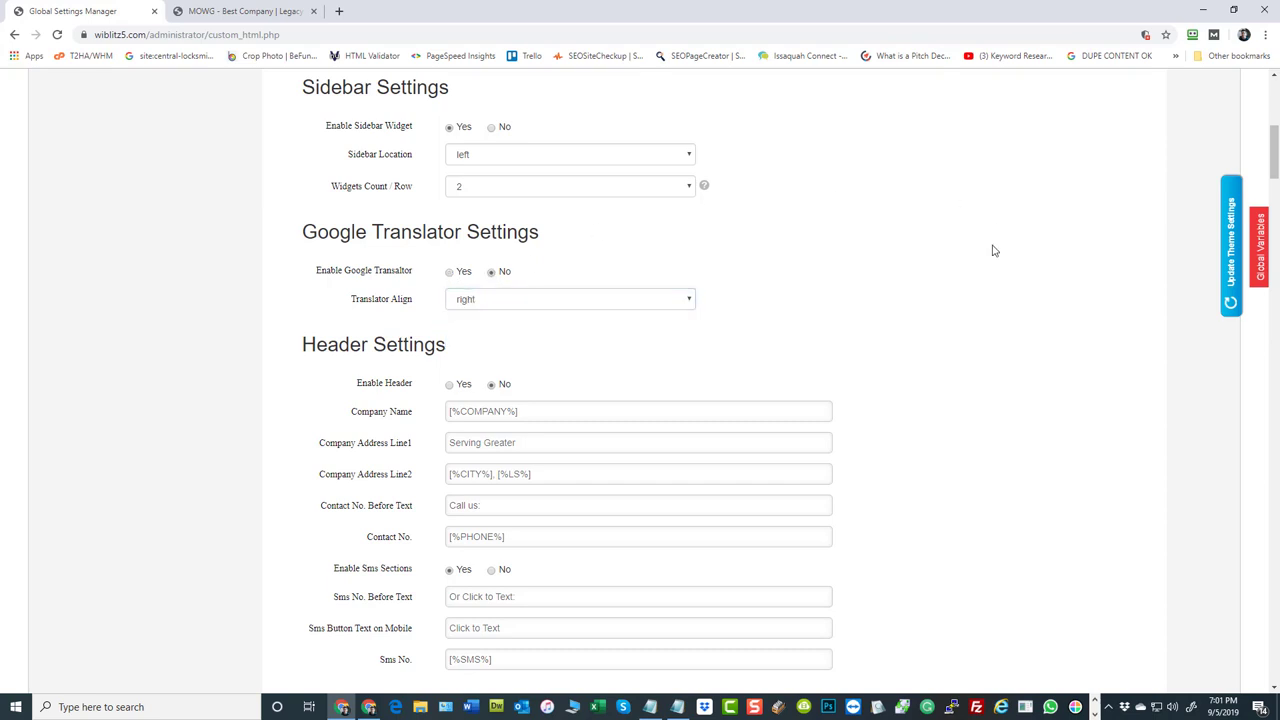
Review the Header Settings, examining the company name, address and contact number fields and their placeholders.
{"action": "scroll", "coordinate": [995, 300], "scroll_direction": "down", "scroll_amount": 3}
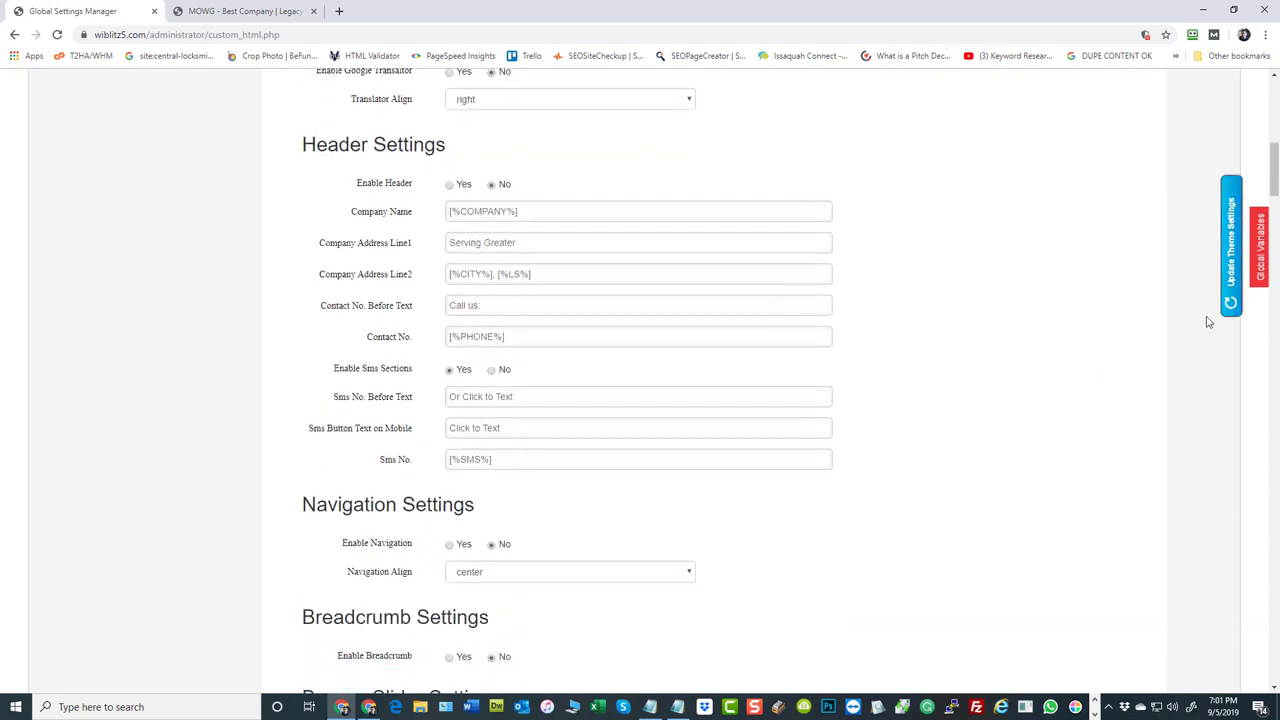
{"action": "scroll", "coordinate": [1129, 383], "scroll_direction": "up", "scroll_amount": 2}
{"action": "scroll", "coordinate": [1129, 383], "scroll_direction": "down", "scroll_amount": 7}
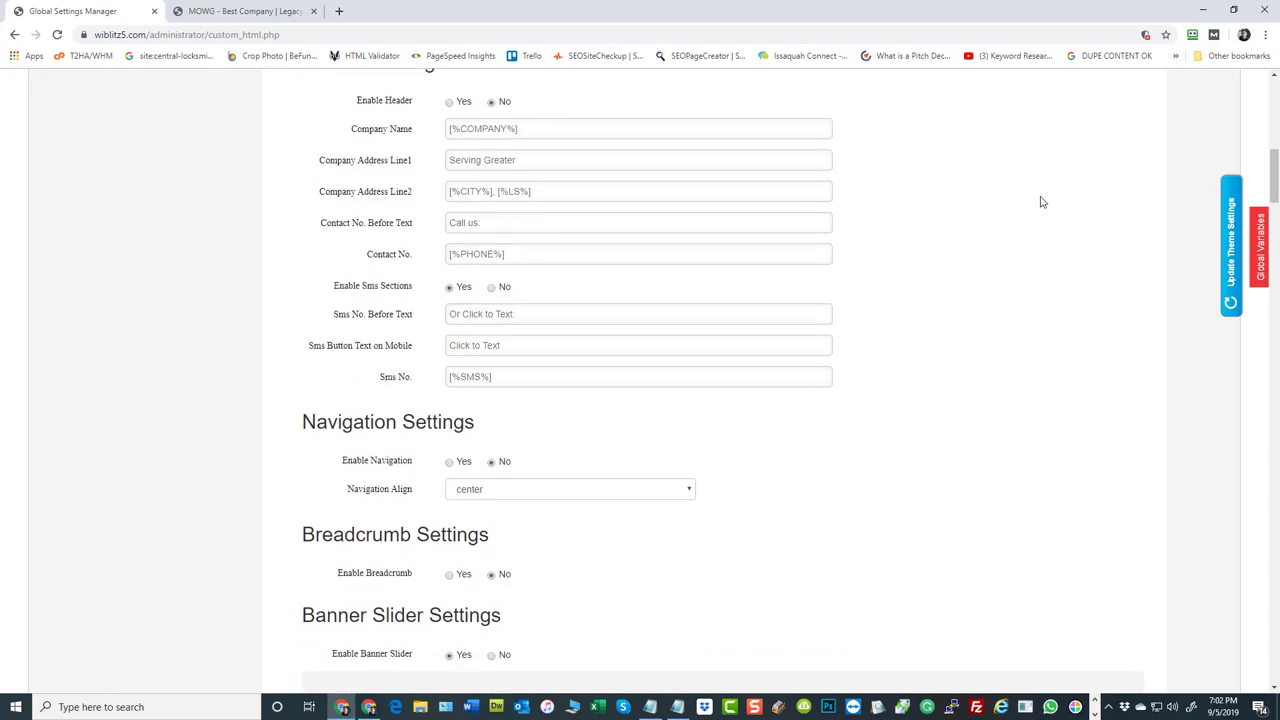
{"action": "scroll", "coordinate": [1006, 280], "scroll_direction": "up", "scroll_amount": 7}
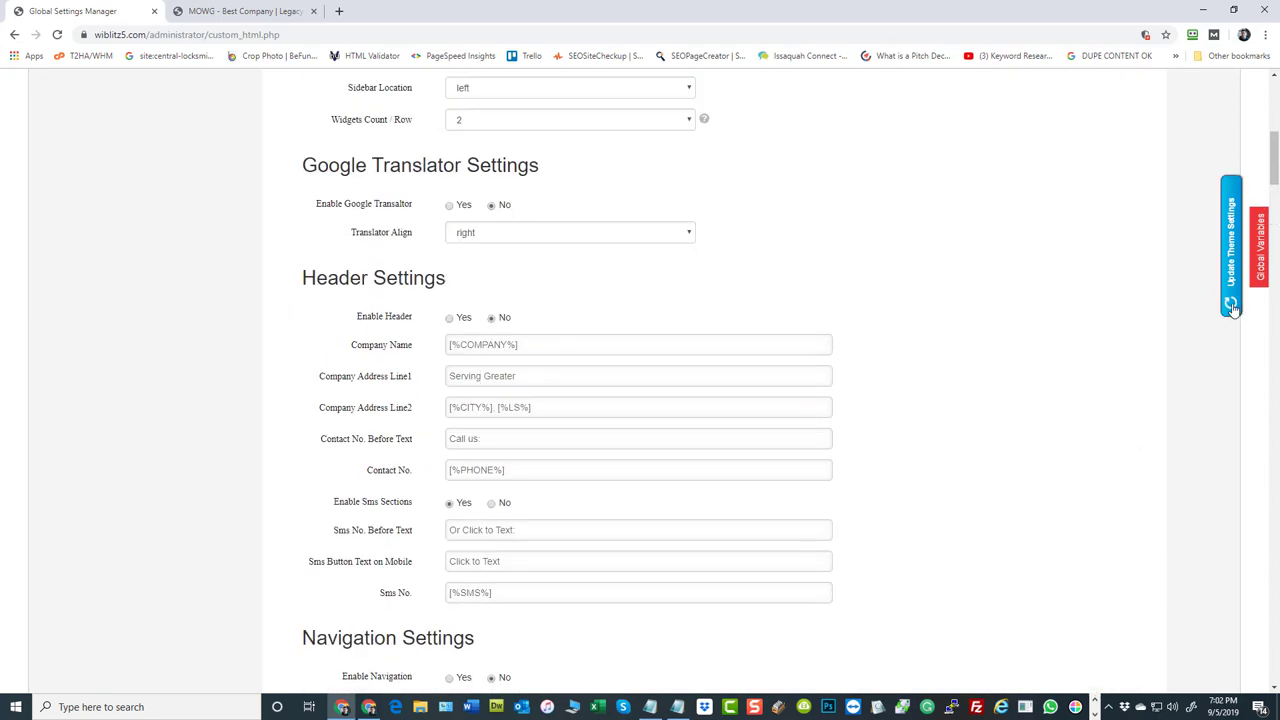
{"action": "scroll", "coordinate": [1015, 385], "scroll_direction": "down", "scroll_amount": 1}
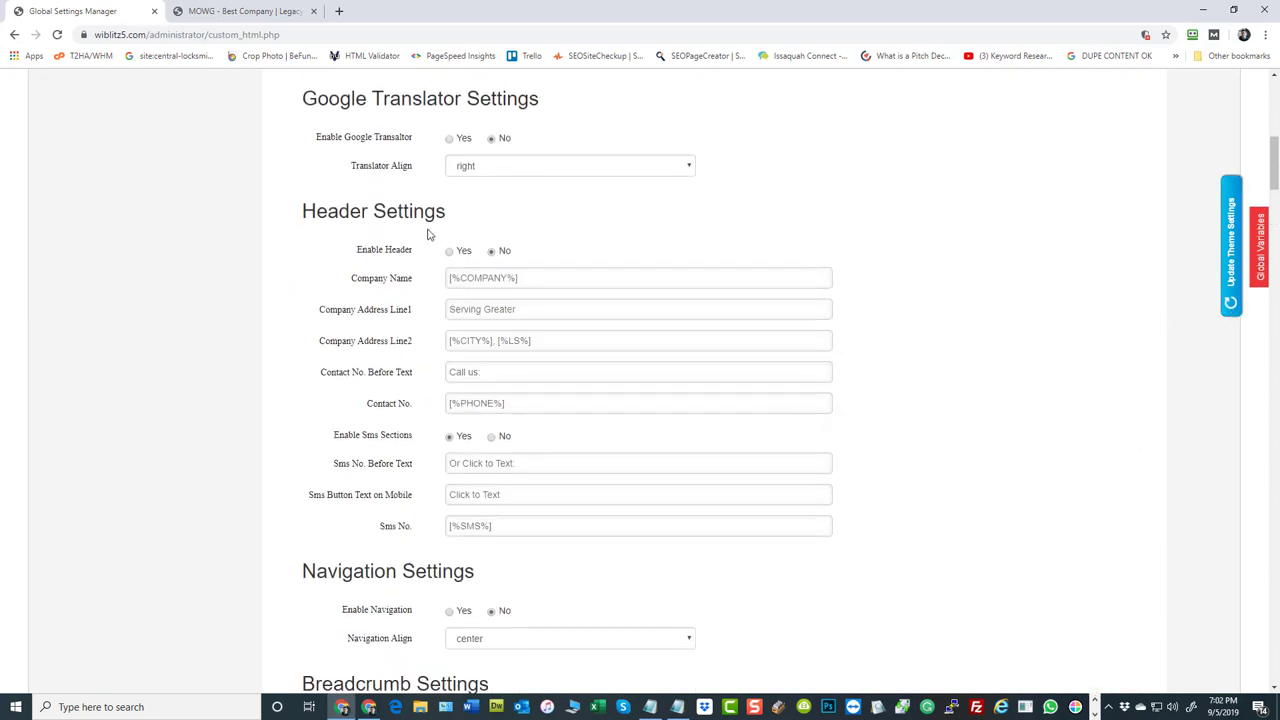
{"action": "scroll", "coordinate": [1049, 323], "scroll_direction": "down", "scroll_amount": 1}
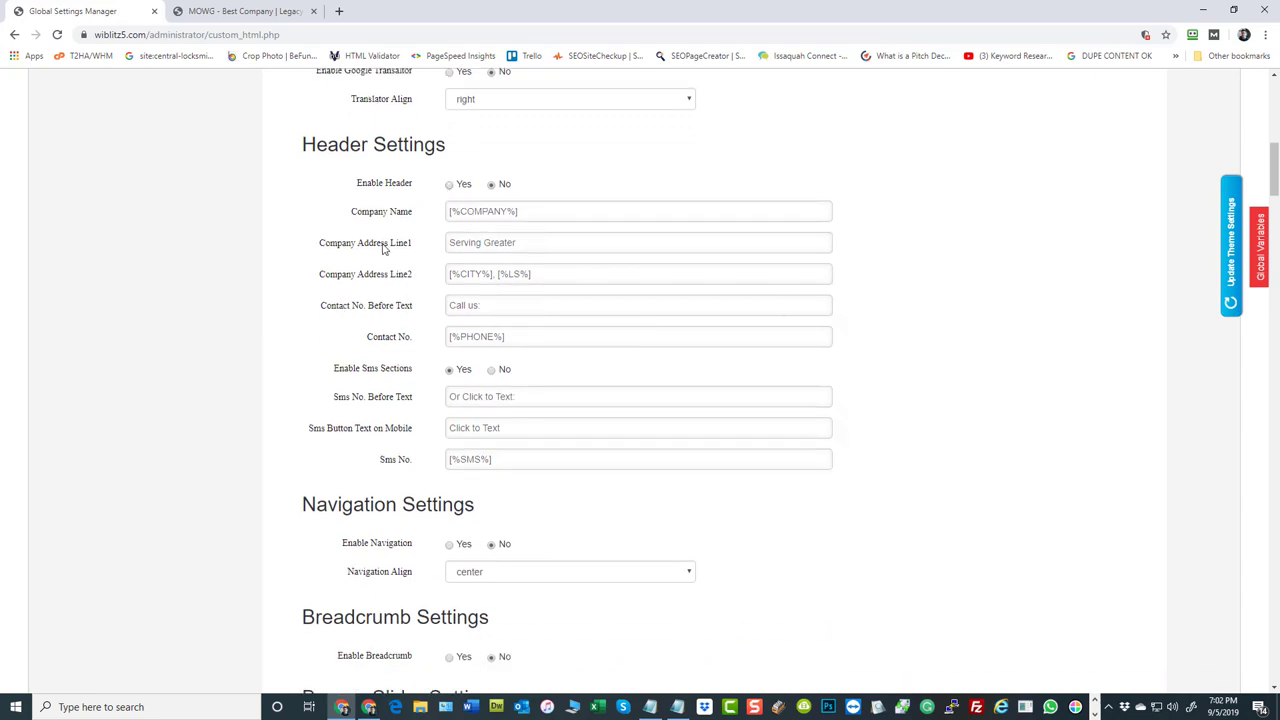
{"action": "double_click", "coordinate": [512, 274]}
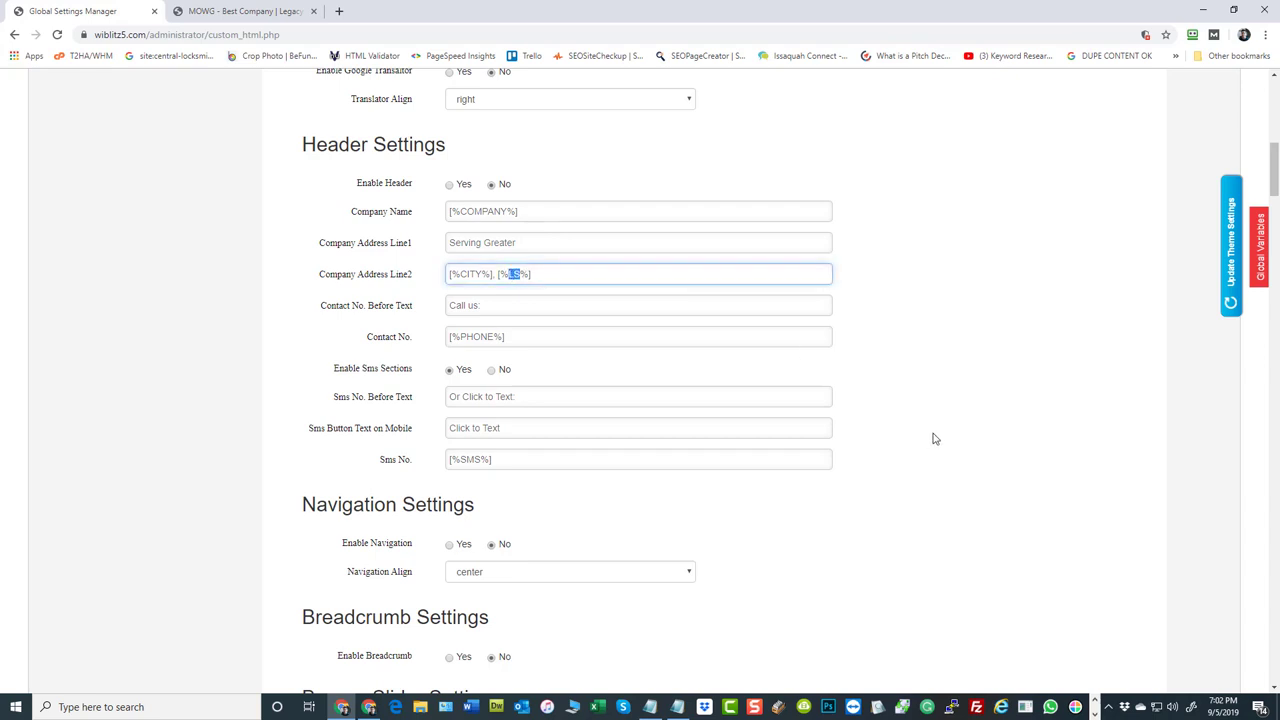
{"action": "left_click_drag", "start_coordinate": [514, 337], "coordinate": [418, 337]}
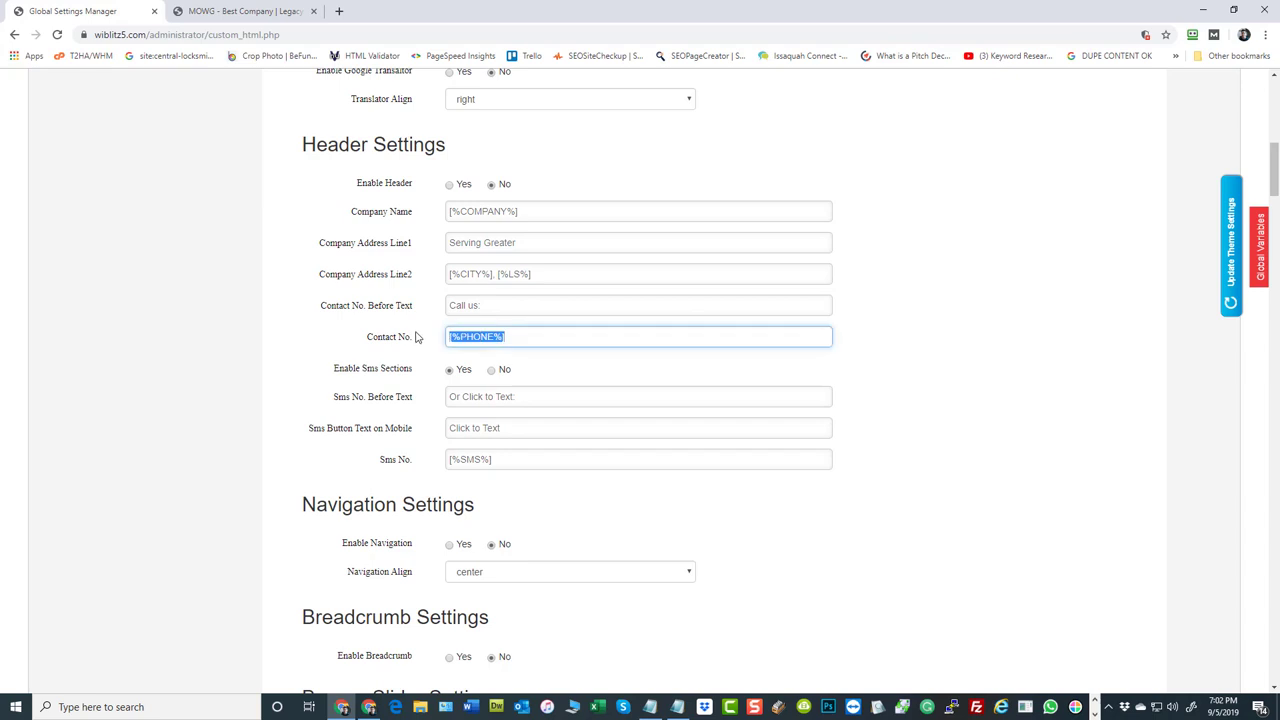
{"action": "left_click", "coordinate": [1034, 306]}
{"action": "scroll", "coordinate": [500, 224], "scroll_direction": "down", "scroll_amount": 3}
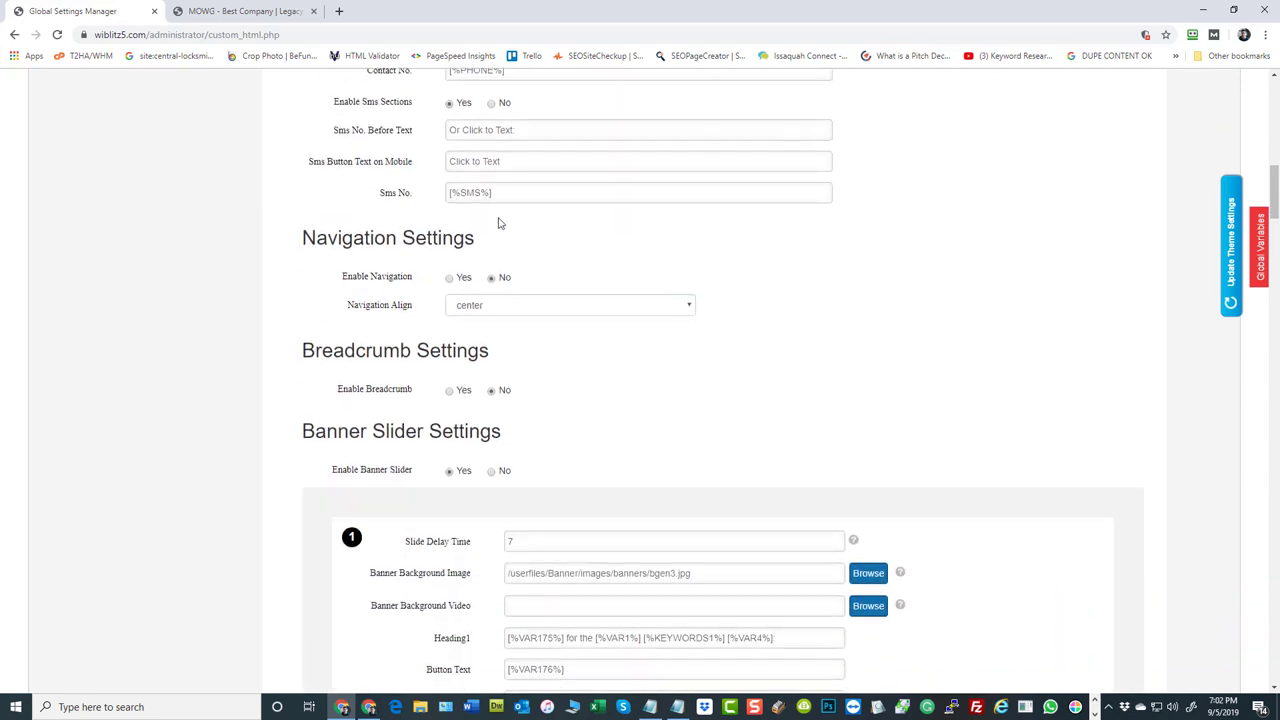
Set Enable Sms Sections to Yes and examine the Sms No. Before Text and Sms Button Text on Mobile fields.
{"action": "scroll", "coordinate": [378, 130], "scroll_direction": "up", "scroll_amount": 2}
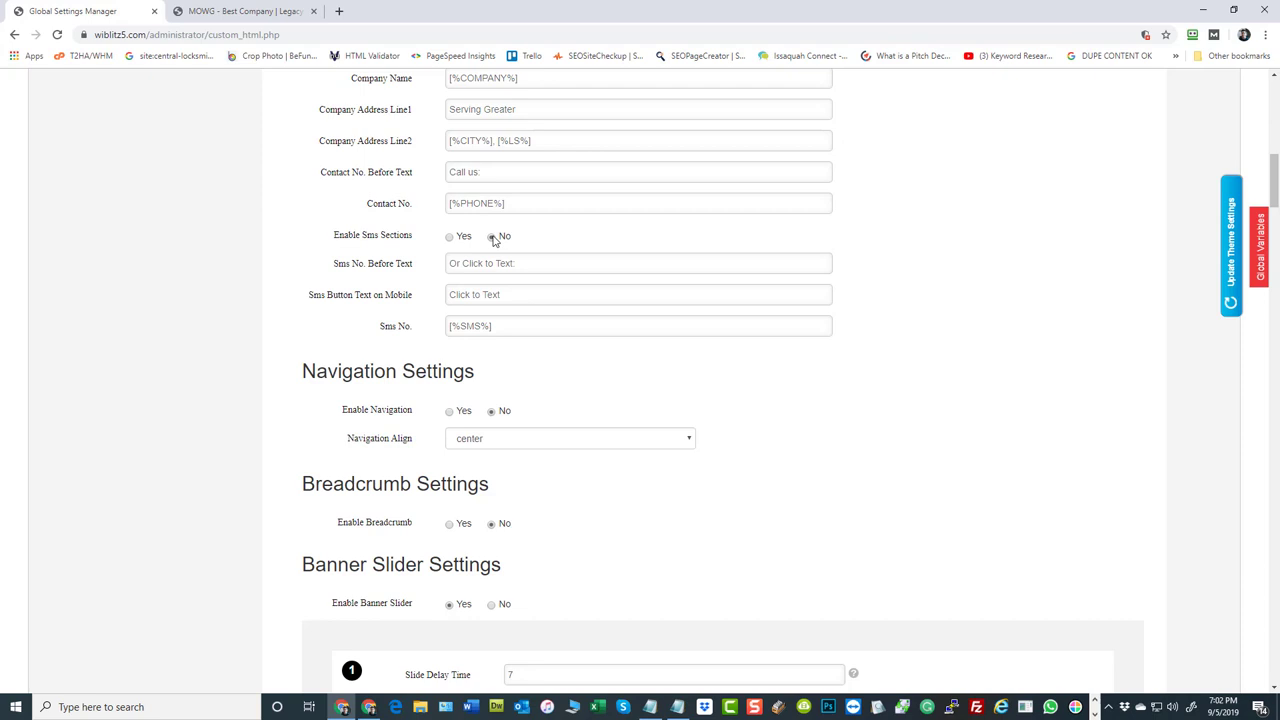
{"action": "left_click", "coordinate": [450, 237]}
{"action": "triple_click", "coordinate": [526, 263]}
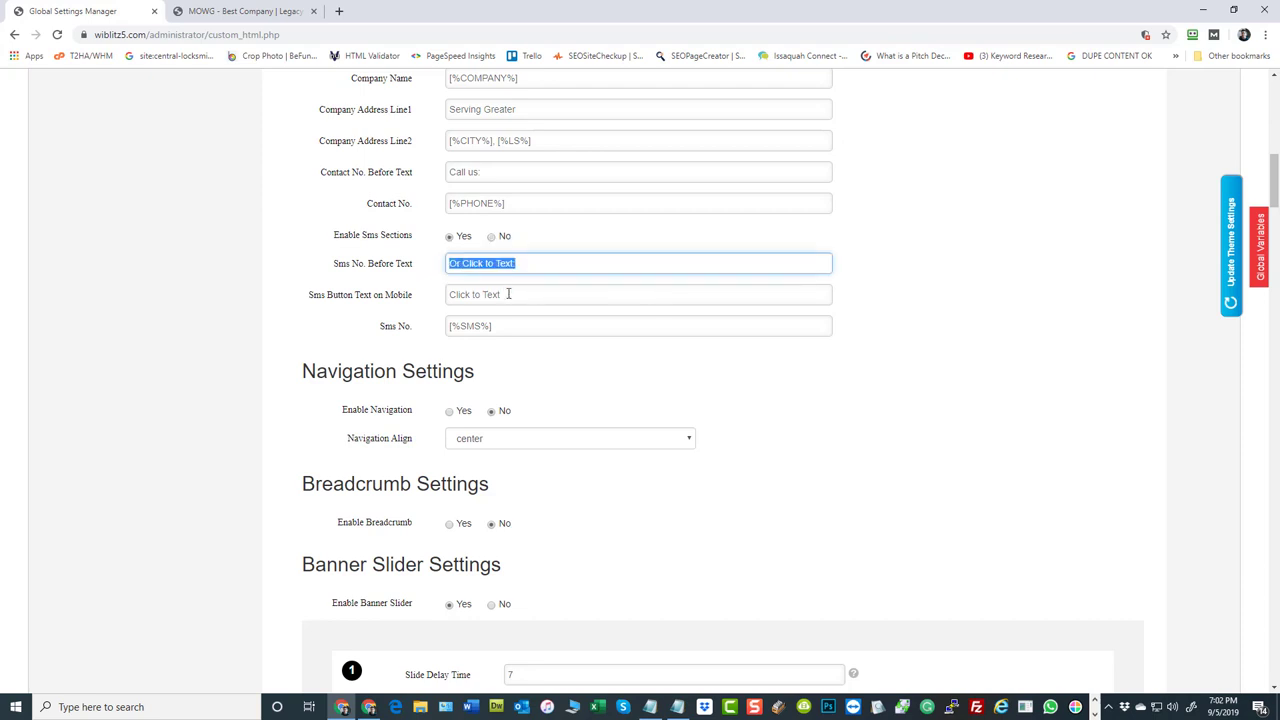
{"action": "triple_click", "coordinate": [477, 295]}
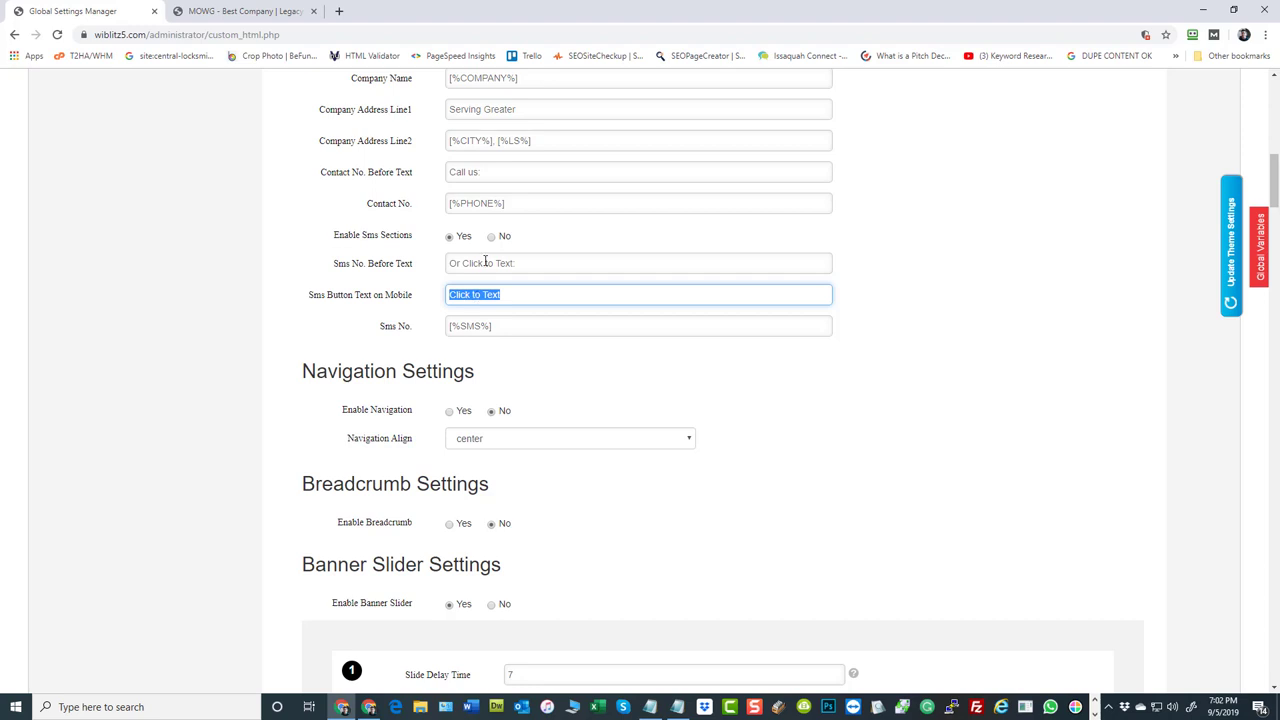
{"action": "left_click", "coordinate": [986, 343]}
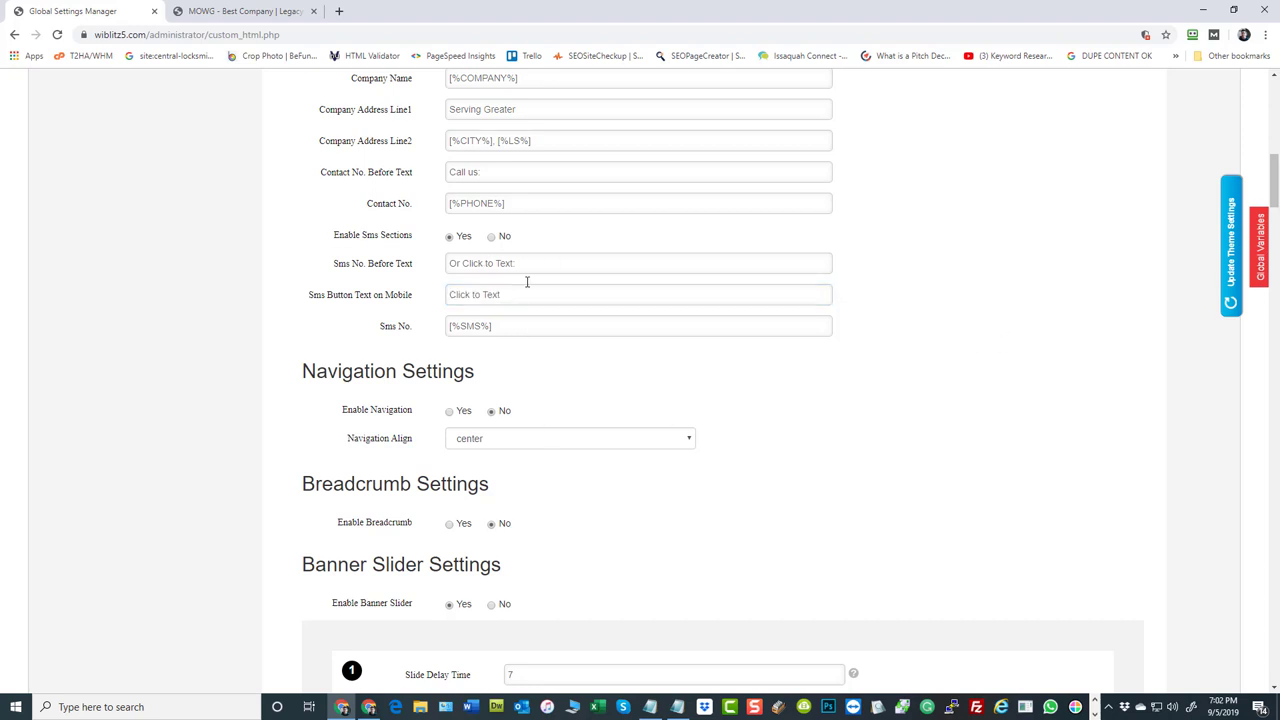
Try enabling the navigation and check the Navigation Align options, leaving Enable Navigation set to No.
{"action": "scroll", "coordinate": [966, 300], "scroll_direction": "down", "scroll_amount": 2}
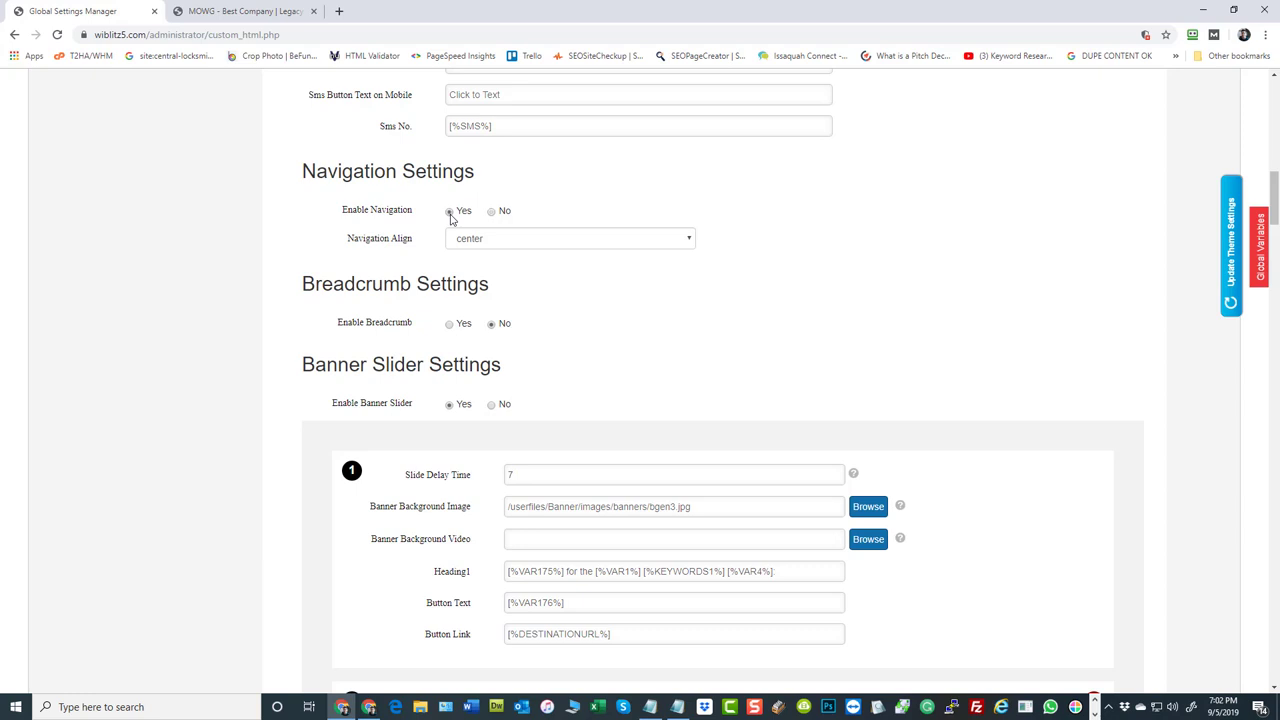
{"action": "left_click", "coordinate": [497, 244]}
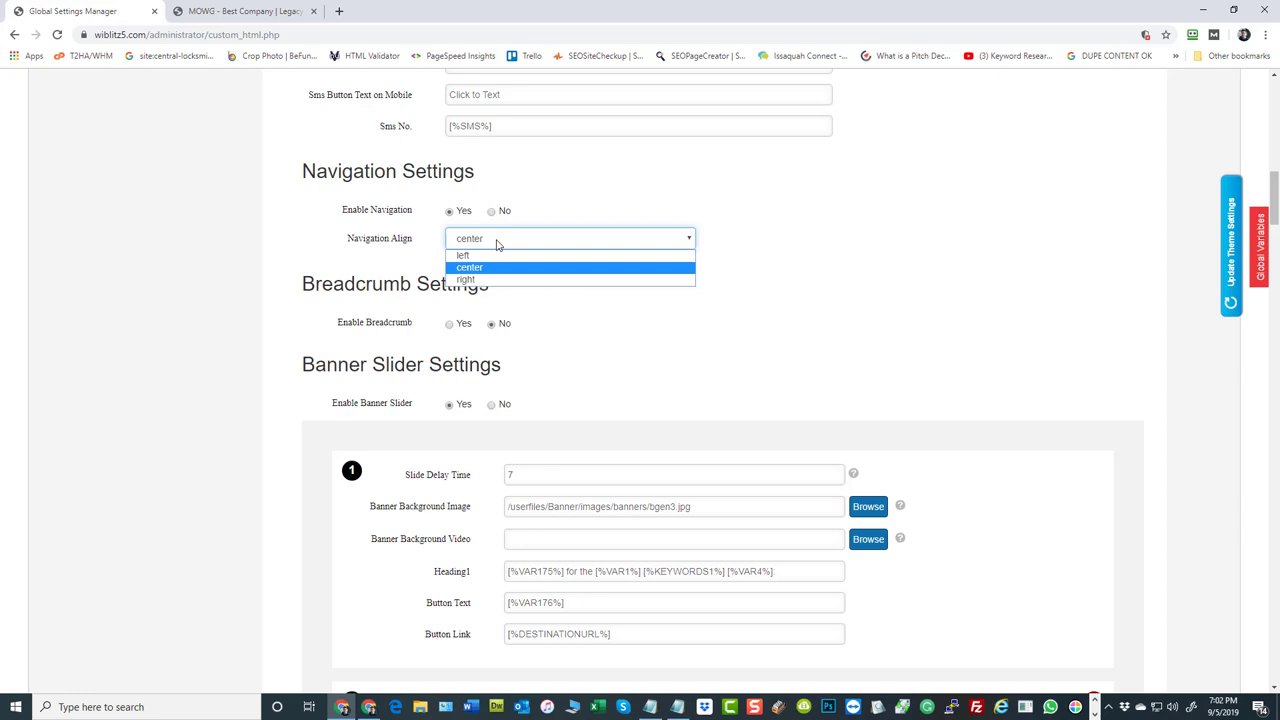
{"action": "left_click", "coordinate": [499, 211]}
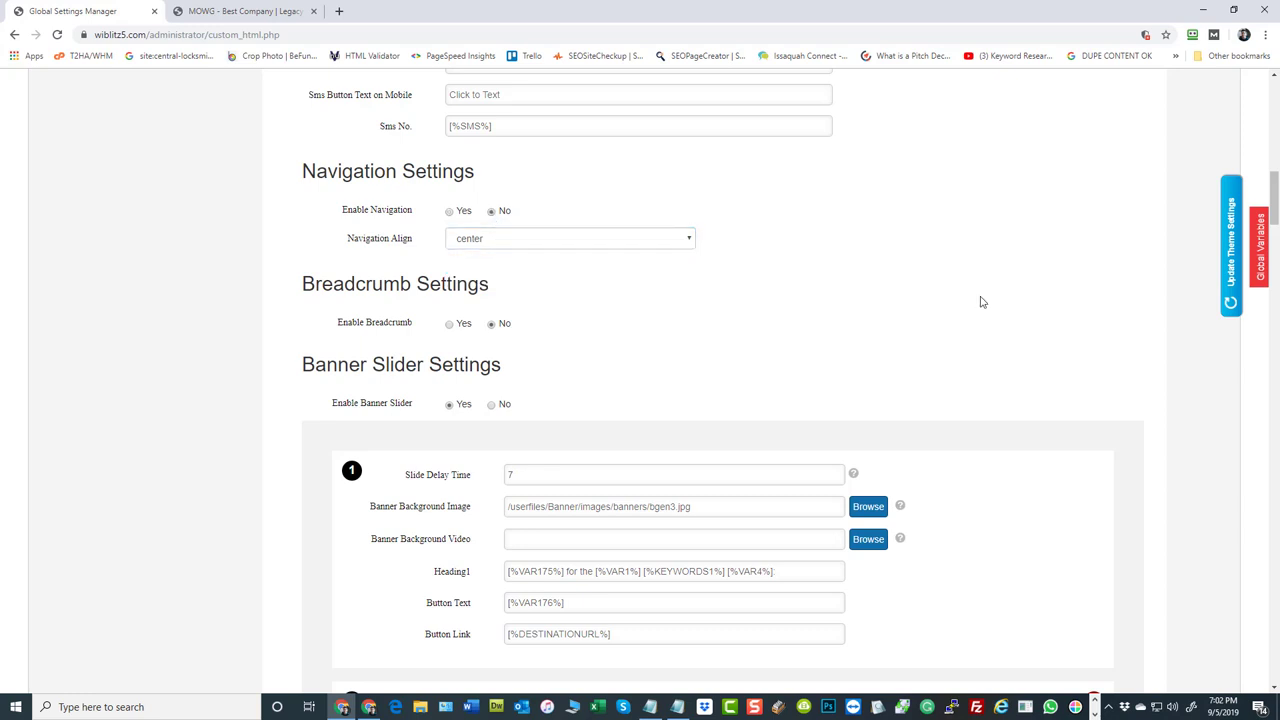
Review the Breadcrumb and Banner Slider Settings and select the first slide's Slide Delay Time value.
{"action": "scroll", "coordinate": [992, 308], "scroll_direction": "down", "scroll_amount": 2}
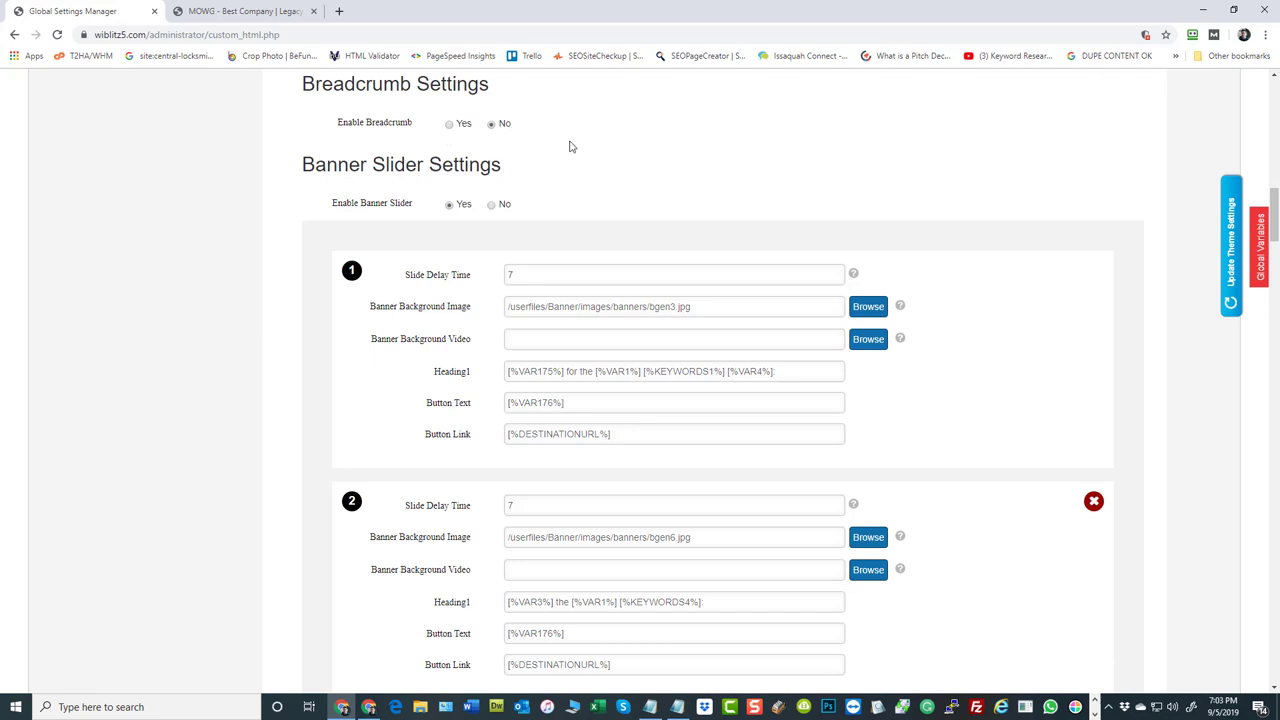
{"action": "scroll", "coordinate": [610, 172], "scroll_direction": "down", "scroll_amount": 1}
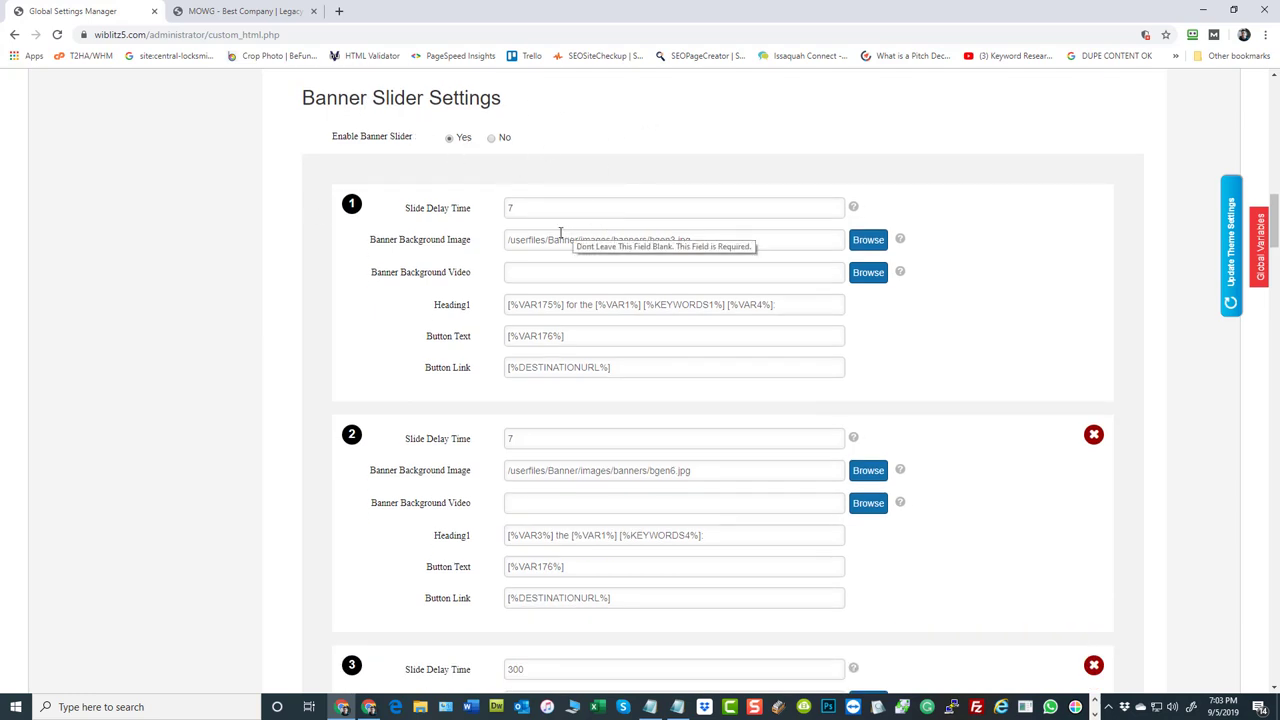
{"action": "double_click", "coordinate": [520, 208]}
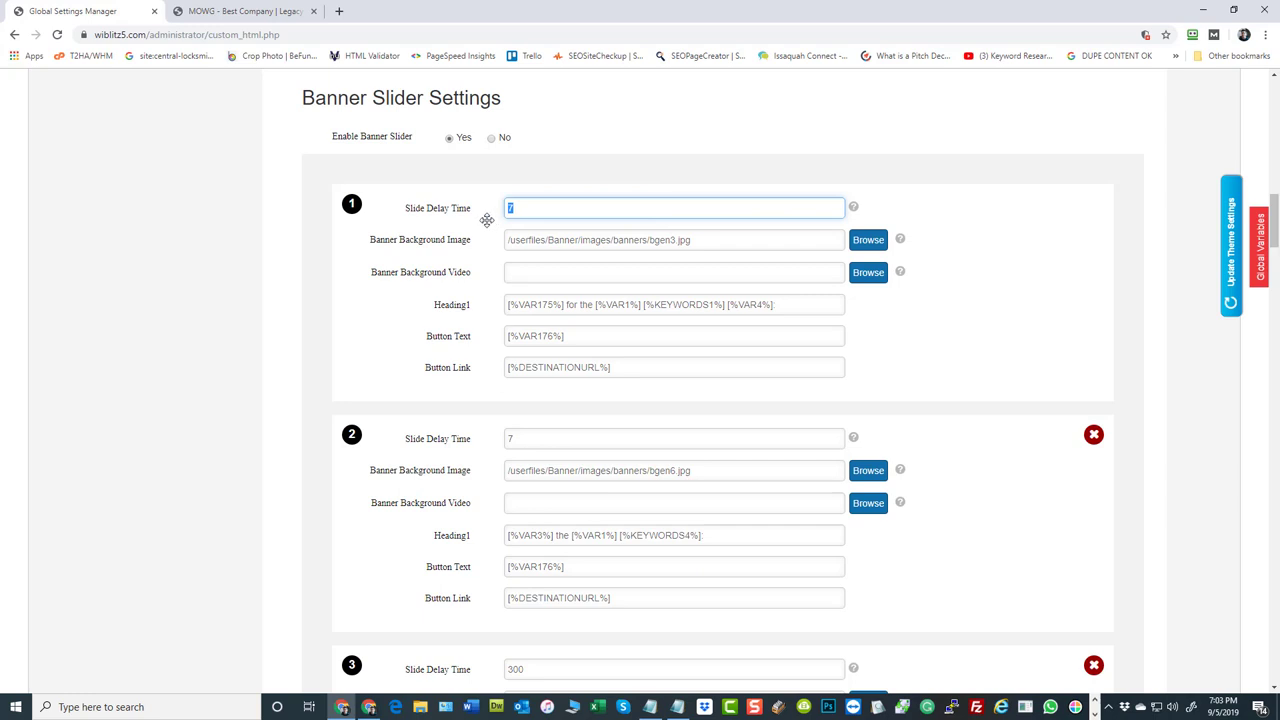
Examine the three banner slides' settings, comparing the Slide Delay Time of each slide.
{"action": "scroll", "coordinate": [409, 280], "scroll_direction": "down", "scroll_amount": 1}
{"action": "scroll", "coordinate": [440, 385], "scroll_direction": "down", "scroll_amount": 2}
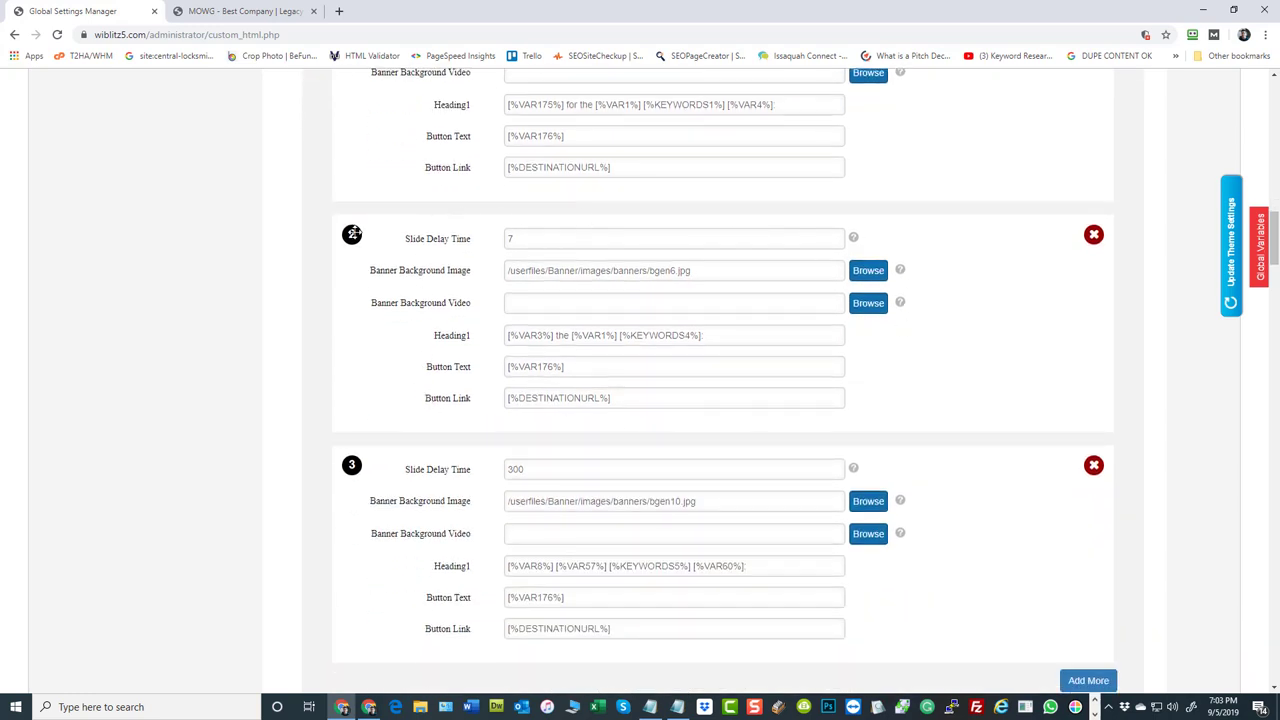
{"action": "scroll", "coordinate": [352, 240], "scroll_direction": "down", "scroll_amount": 3}
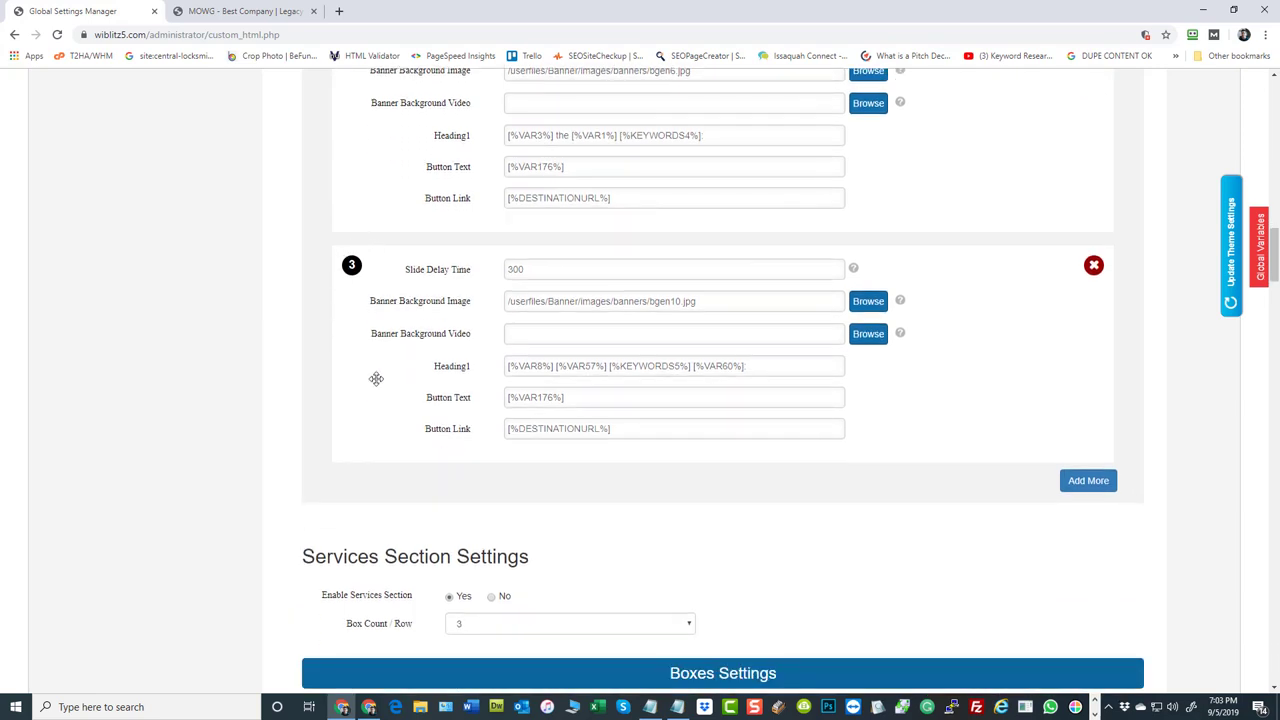
{"action": "scroll", "coordinate": [430, 300], "scroll_direction": "up", "scroll_amount": 3}
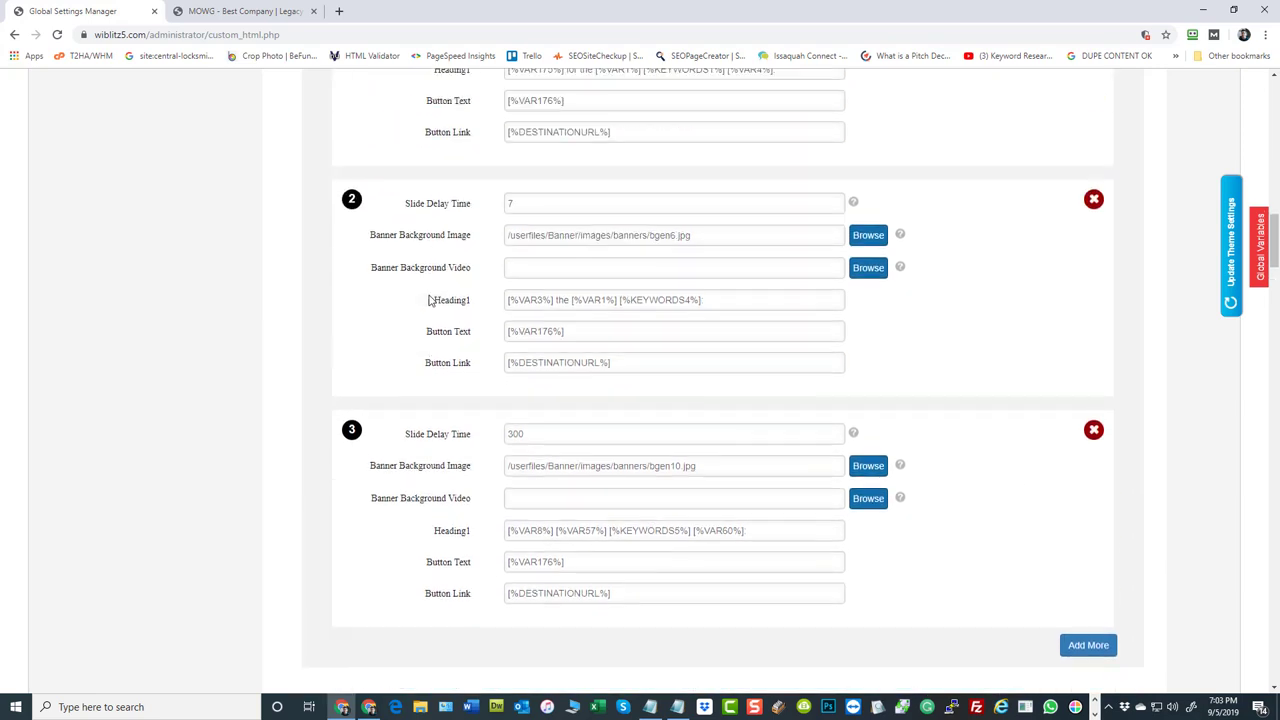
{"action": "scroll", "coordinate": [430, 300], "scroll_direction": "up", "scroll_amount": 3}
{"action": "double_click", "coordinate": [512, 141]}
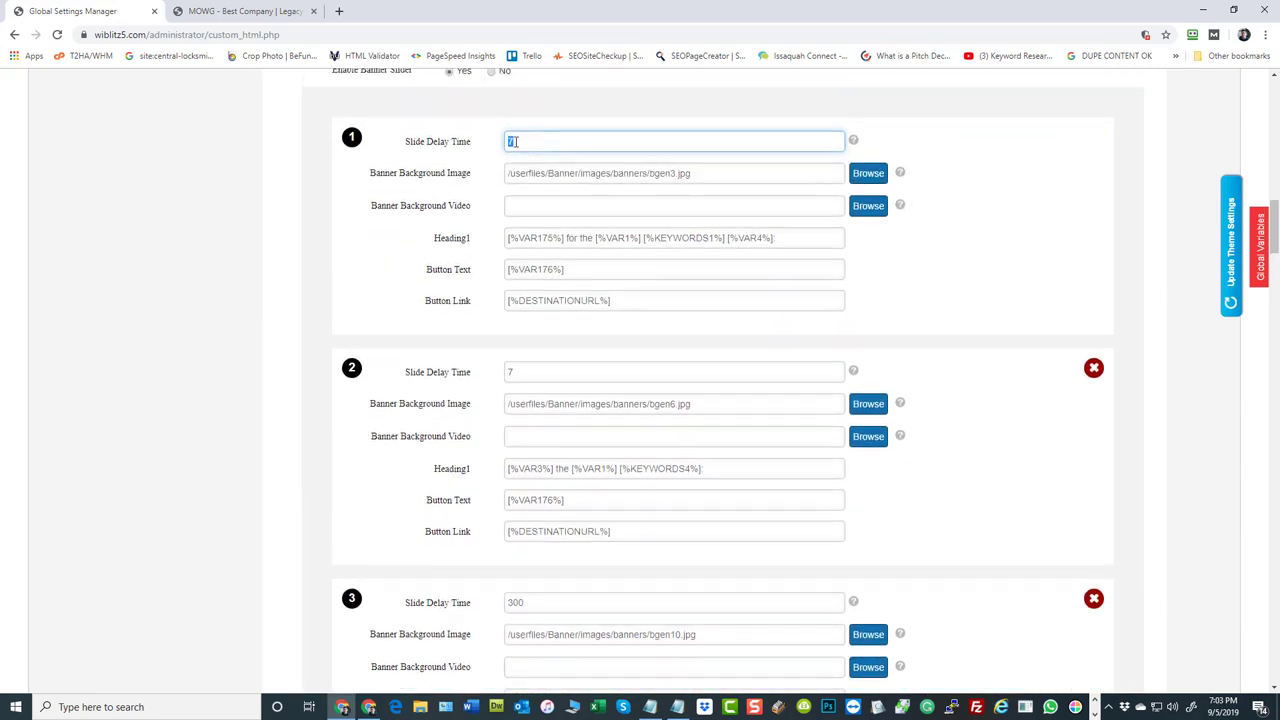
{"action": "left_click", "coordinate": [531, 374]}
{"action": "scroll", "coordinate": [222, 402], "scroll_direction": "down", "scroll_amount": 3}
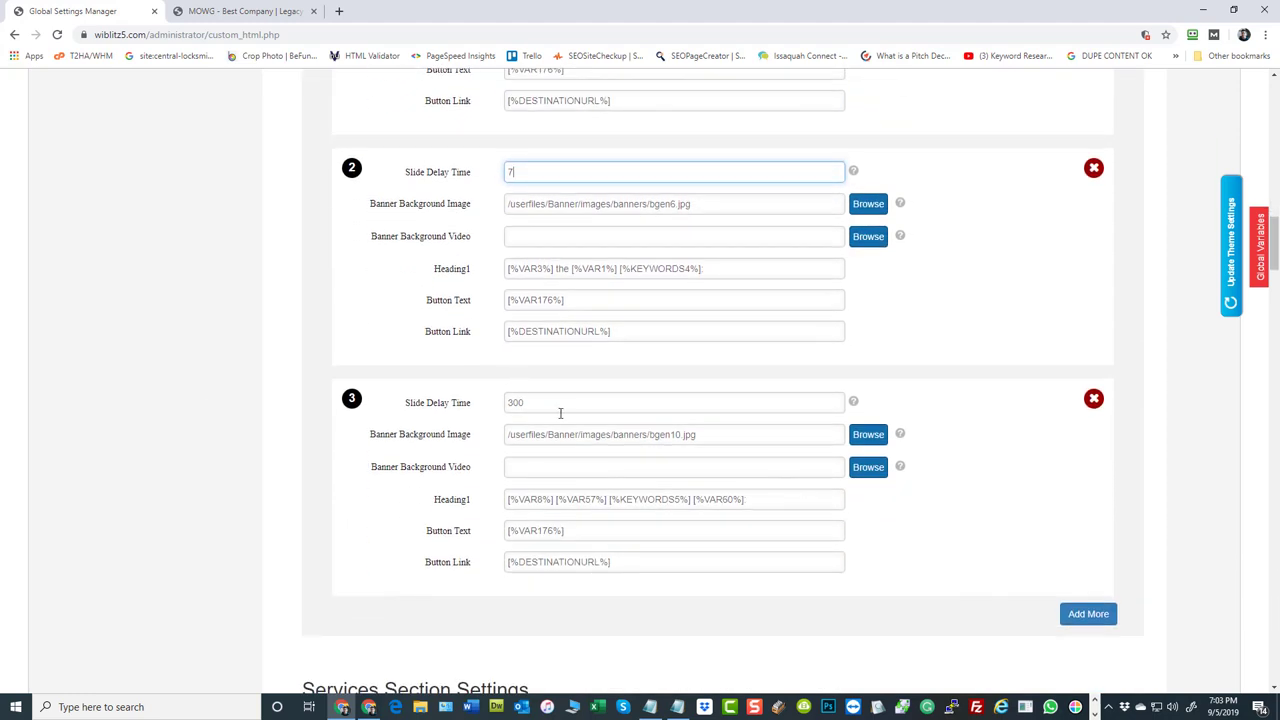
{"action": "left_click", "coordinate": [532, 404]}
{"action": "double_click", "coordinate": [532, 404]}
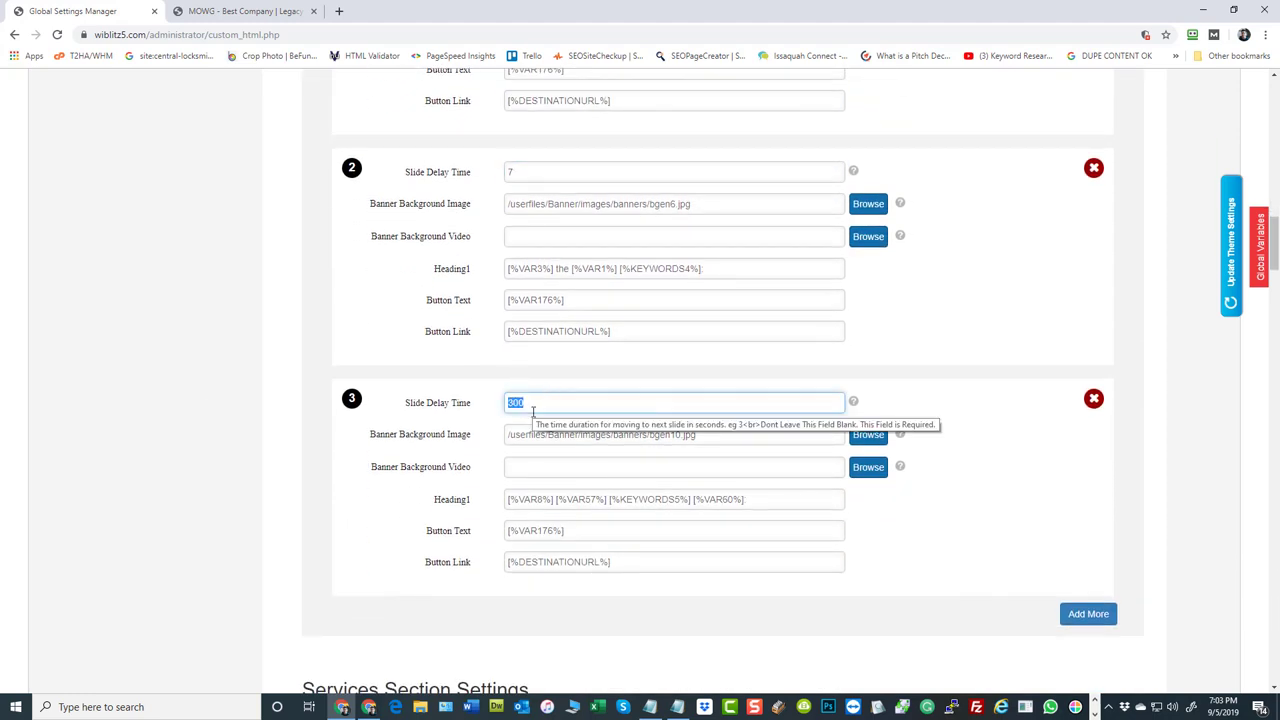
{"action": "left_click", "coordinate": [250, 391]}
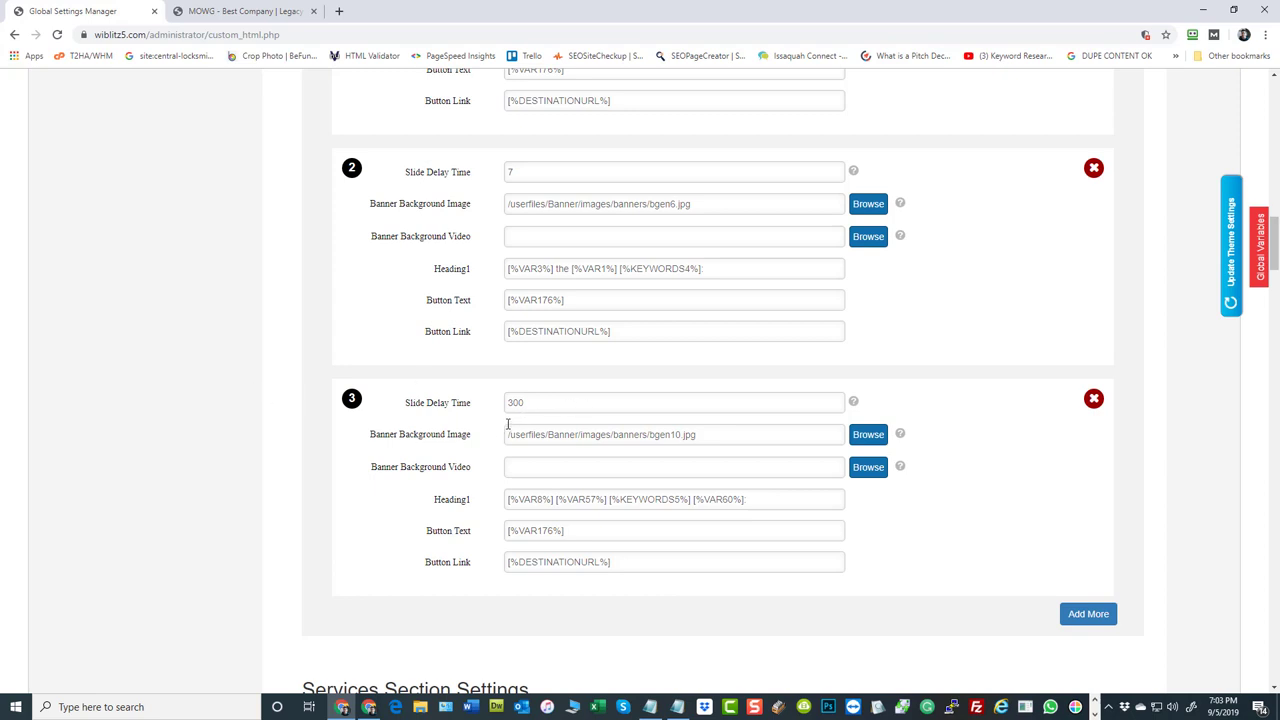
{"action": "scroll", "coordinate": [546, 428], "scroll_direction": "up", "scroll_amount": 2}
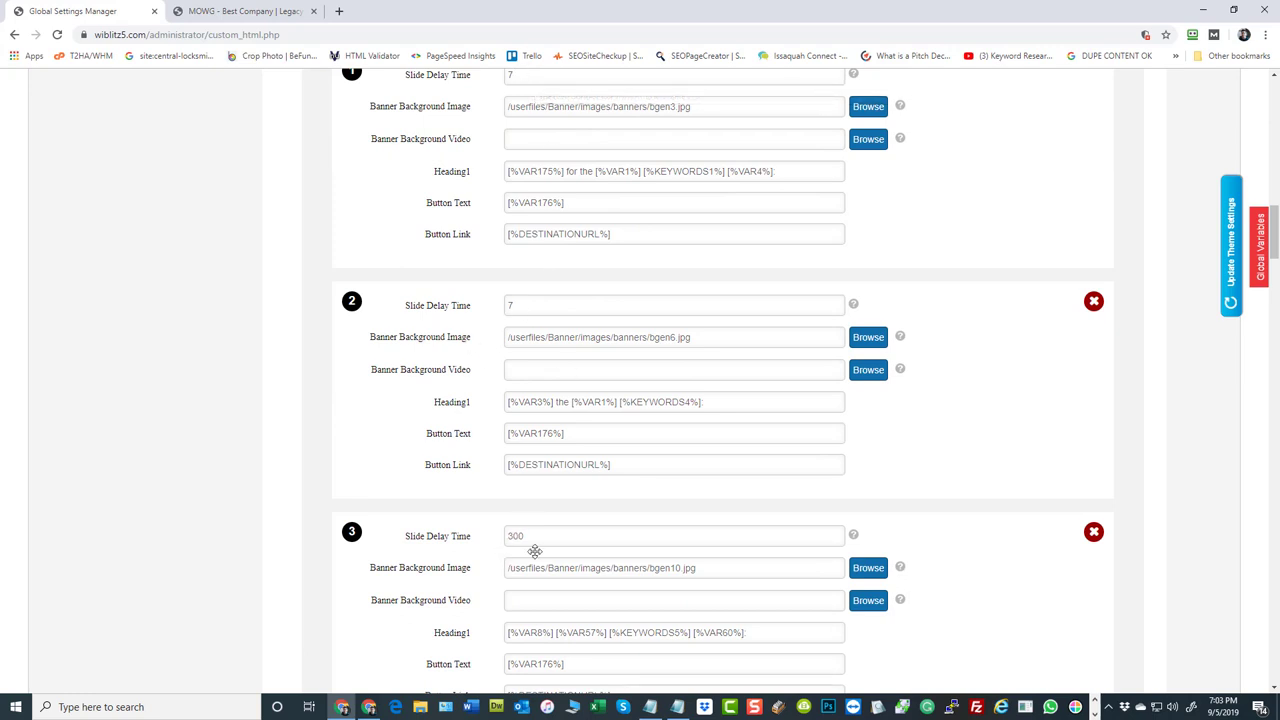
{"action": "scroll", "coordinate": [658, 362], "scroll_direction": "up", "scroll_amount": 1}
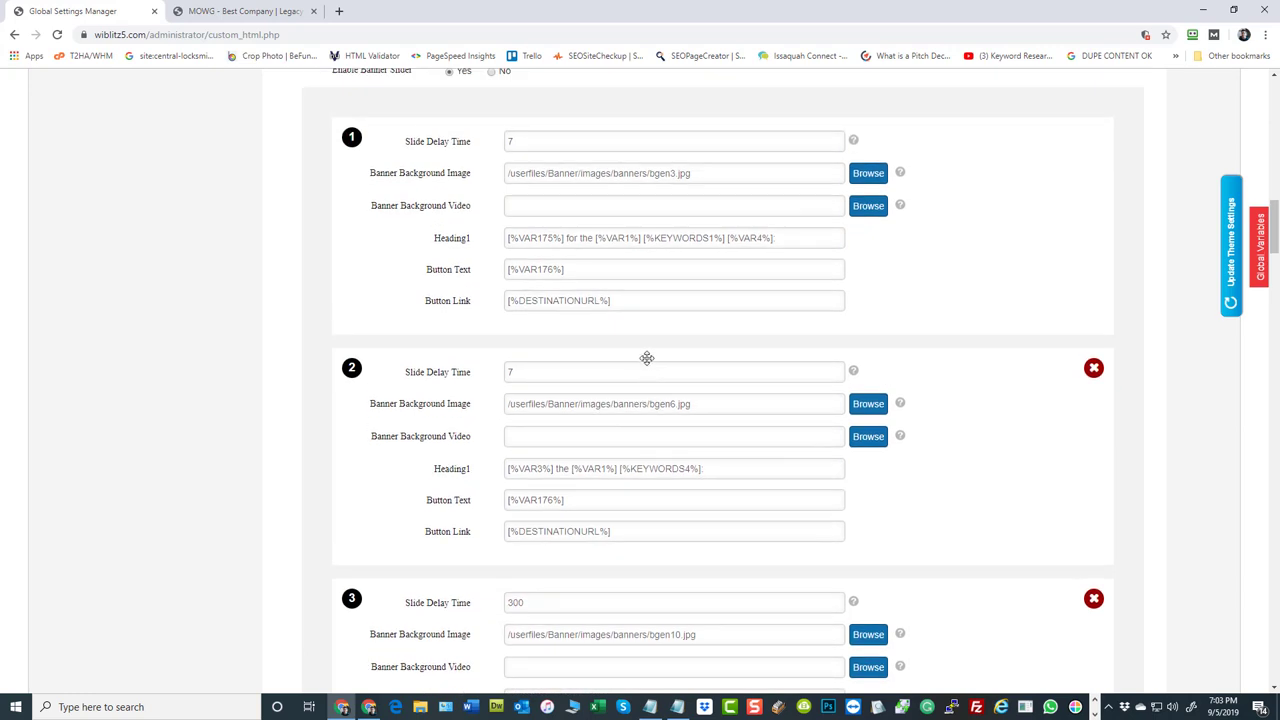
Set the first slide's Banner Background Video to sampleloopingvideo.mp4 from the loopingvideo folder and update the theme settings.
{"action": "left_click", "coordinate": [521, 206]}
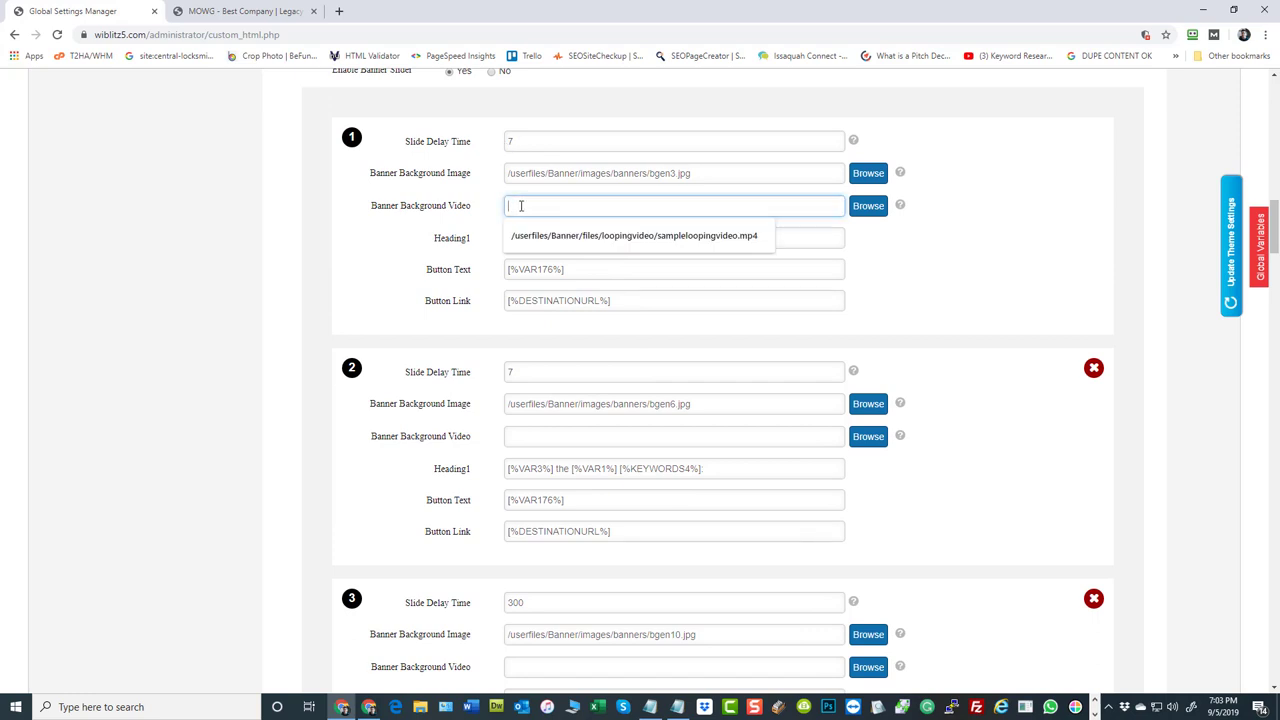
{"action": "left_click", "coordinate": [866, 207]}
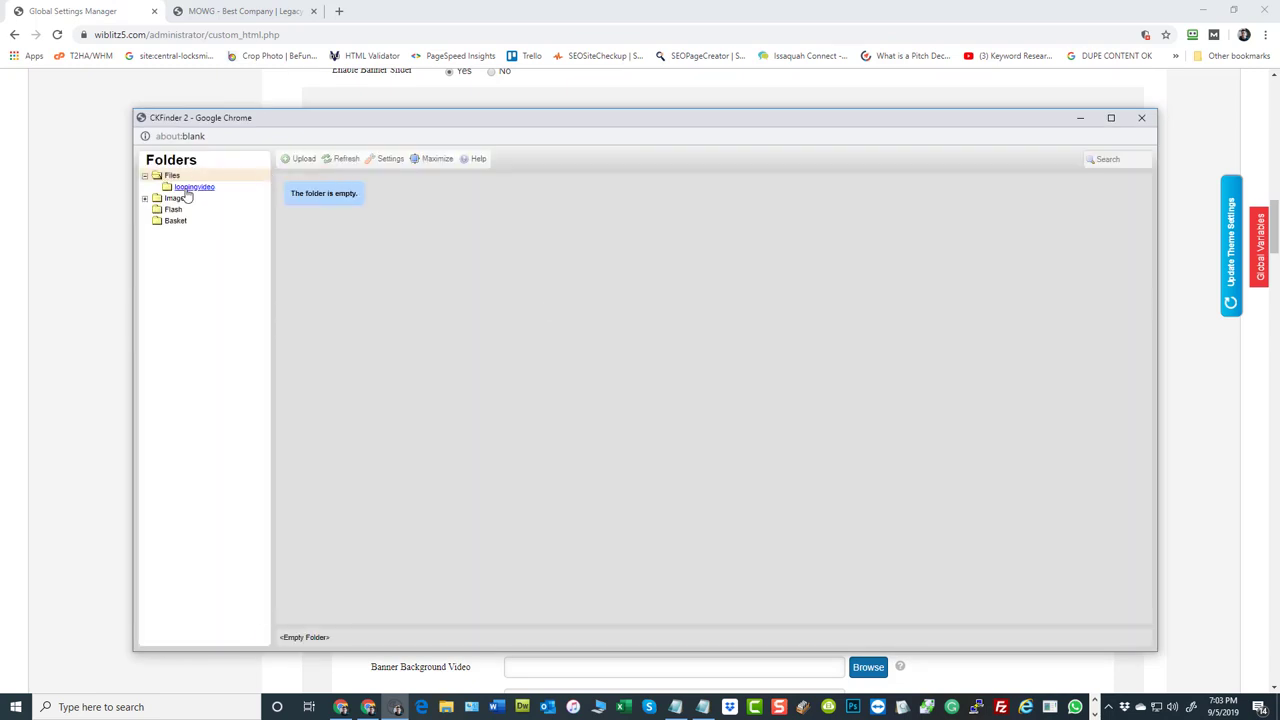
{"action": "left_click", "coordinate": [194, 187]}
{"action": "double_click", "coordinate": [319, 258]}
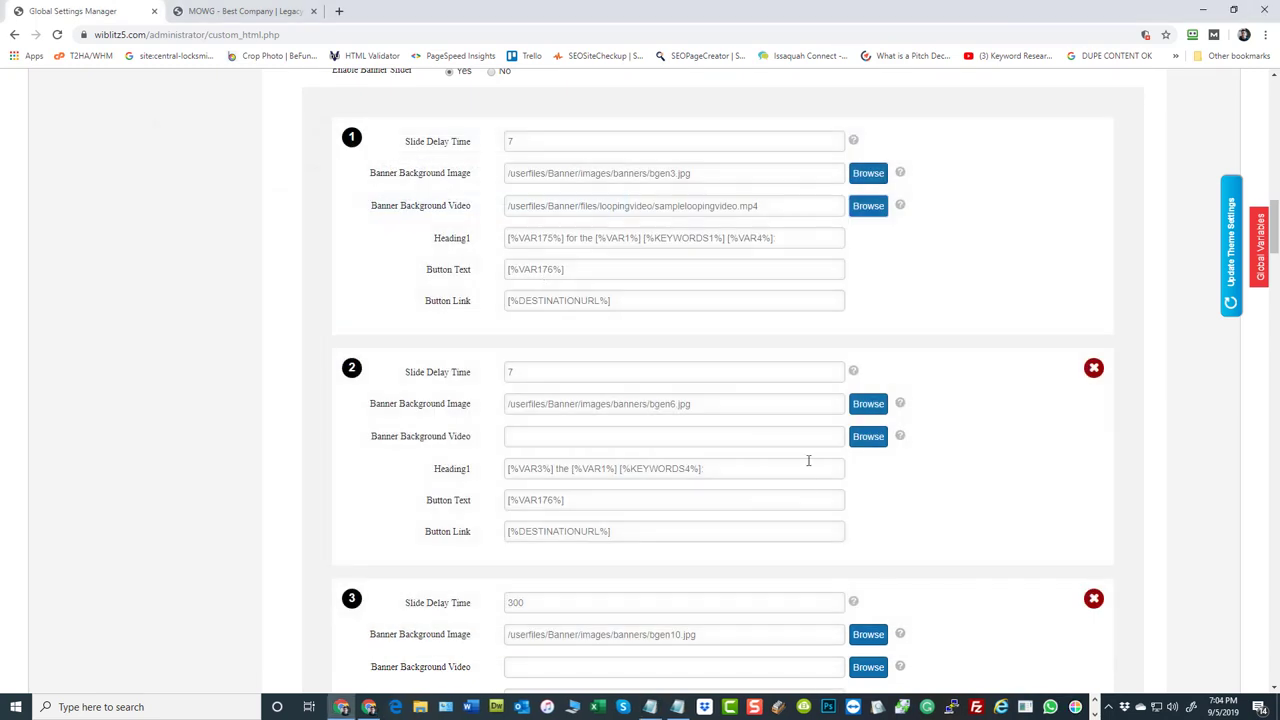
{"action": "left_click", "coordinate": [1231, 304]}
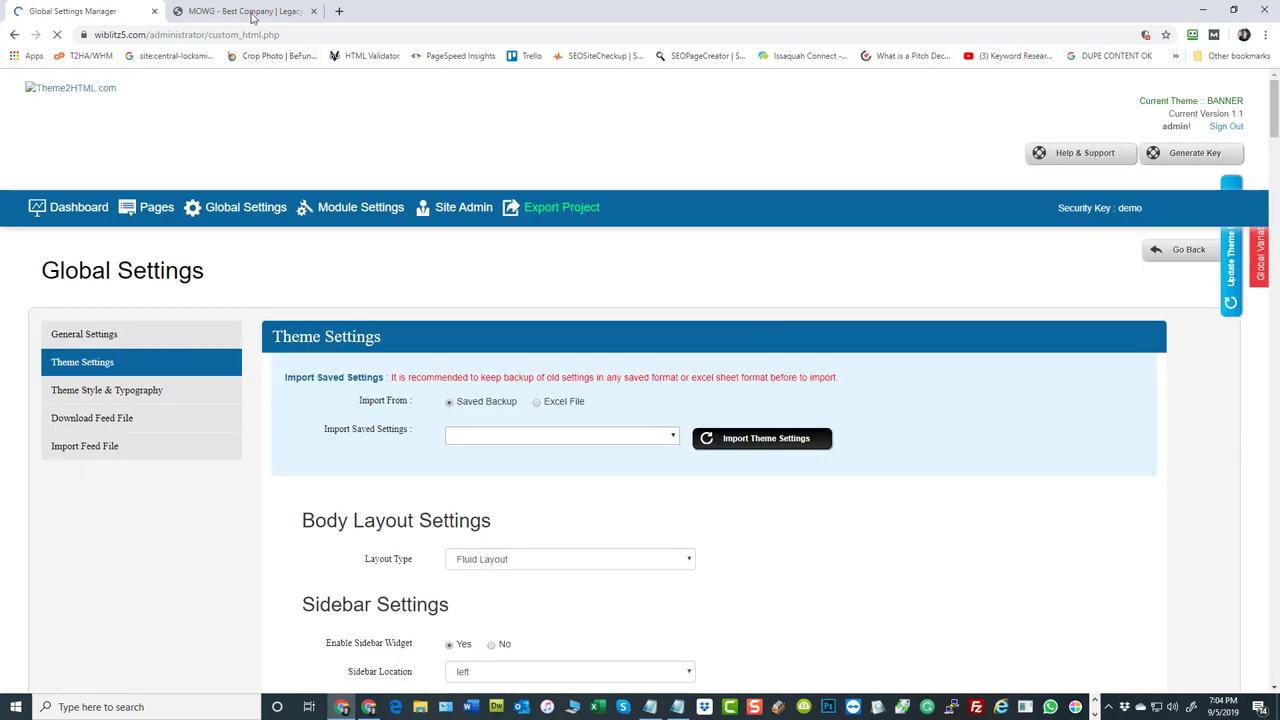
Reload the live wiblitz5.com home page and check the banner's background video.
{"action": "left_click", "coordinate": [252, 13]}
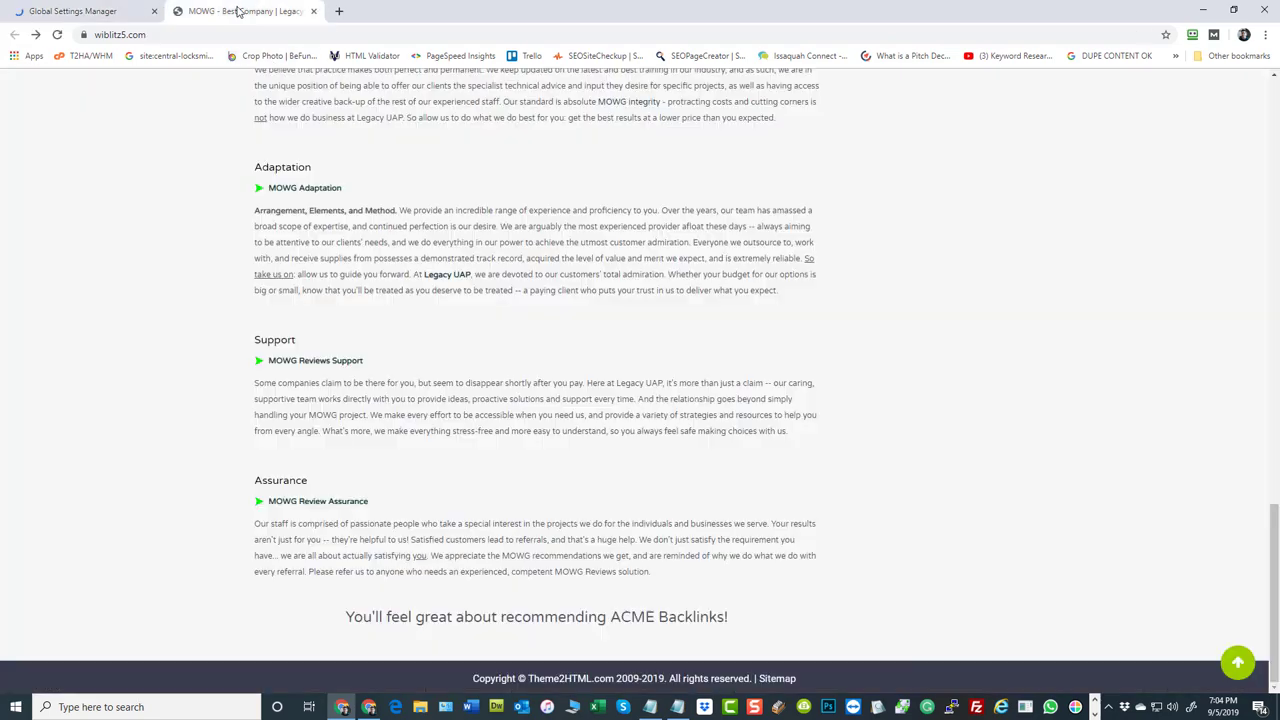
{"action": "left_click", "coordinate": [57, 36]}
{"action": "scroll", "coordinate": [900, 370], "scroll_direction": "up", "scroll_amount": 20}
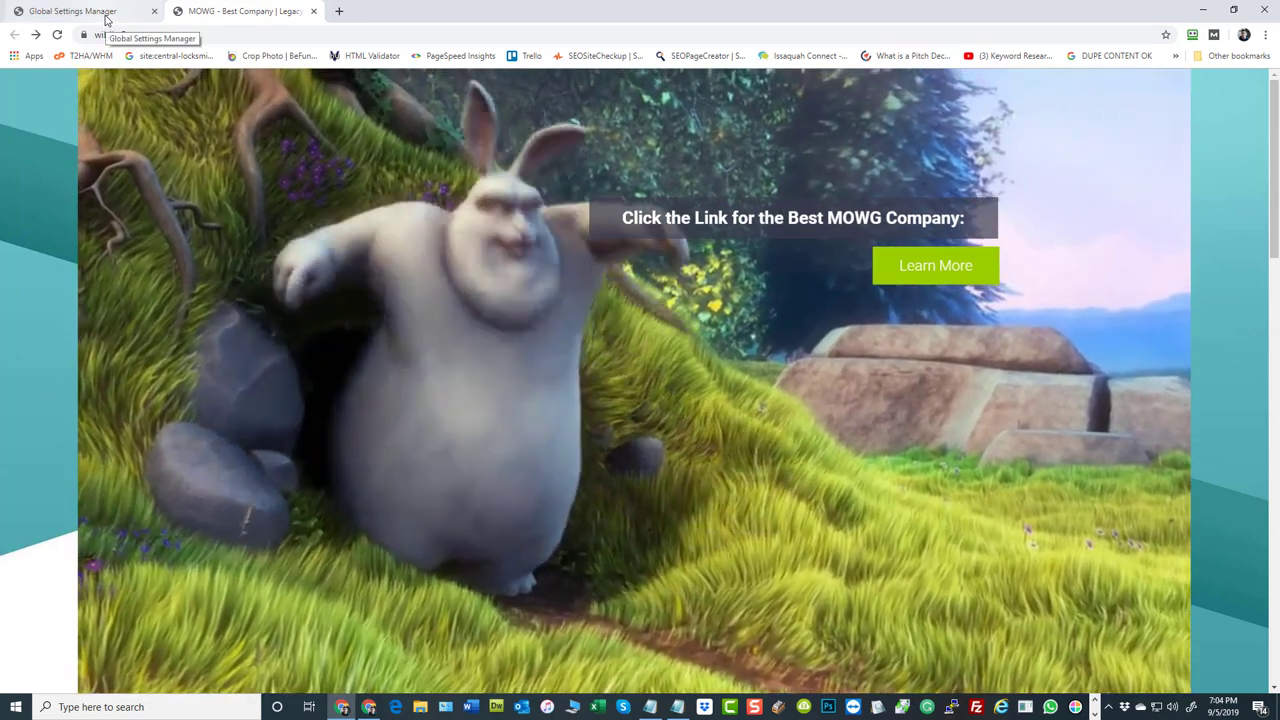
Return to the Global Settings Manager and set the body Layout Type to Box Layout.
{"action": "left_click", "coordinate": [107, 15]}
{"action": "scroll", "coordinate": [670, 461], "scroll_direction": "down", "scroll_amount": 3}
{"action": "scroll", "coordinate": [686, 461], "scroll_direction": "down", "scroll_amount": 2}
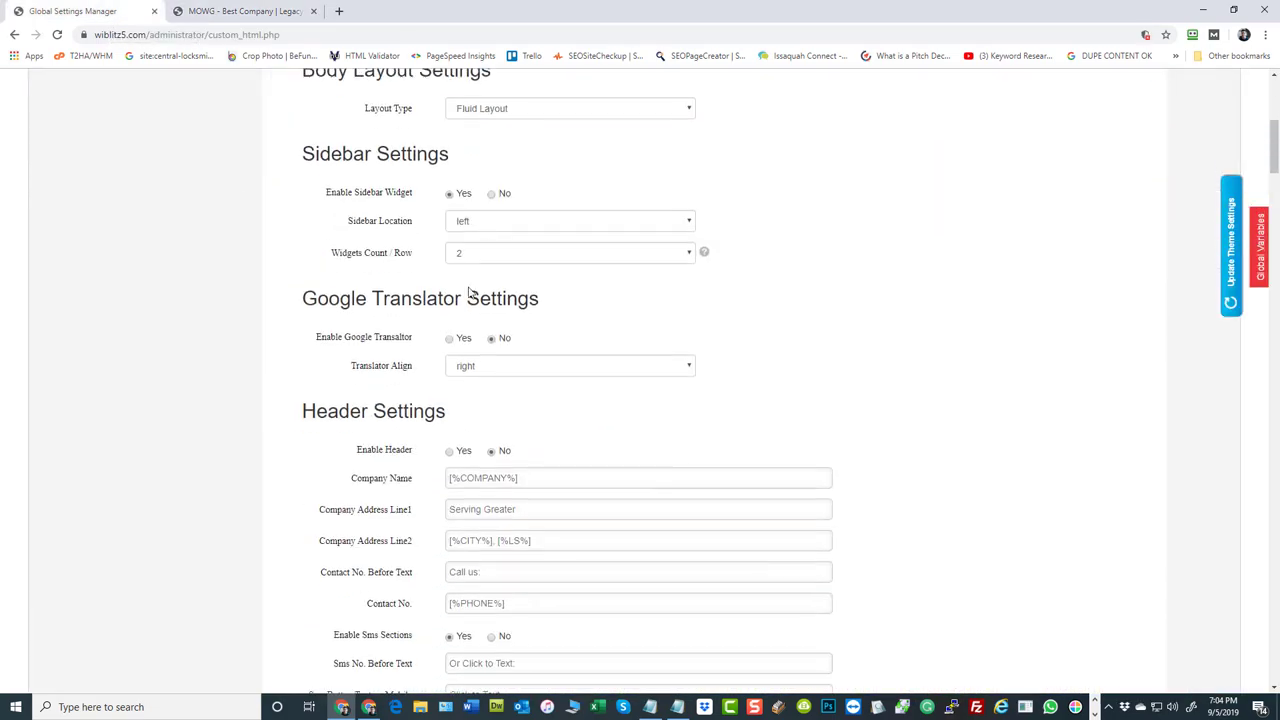
{"action": "left_click", "coordinate": [496, 107]}
{"action": "left_click", "coordinate": [490, 126]}
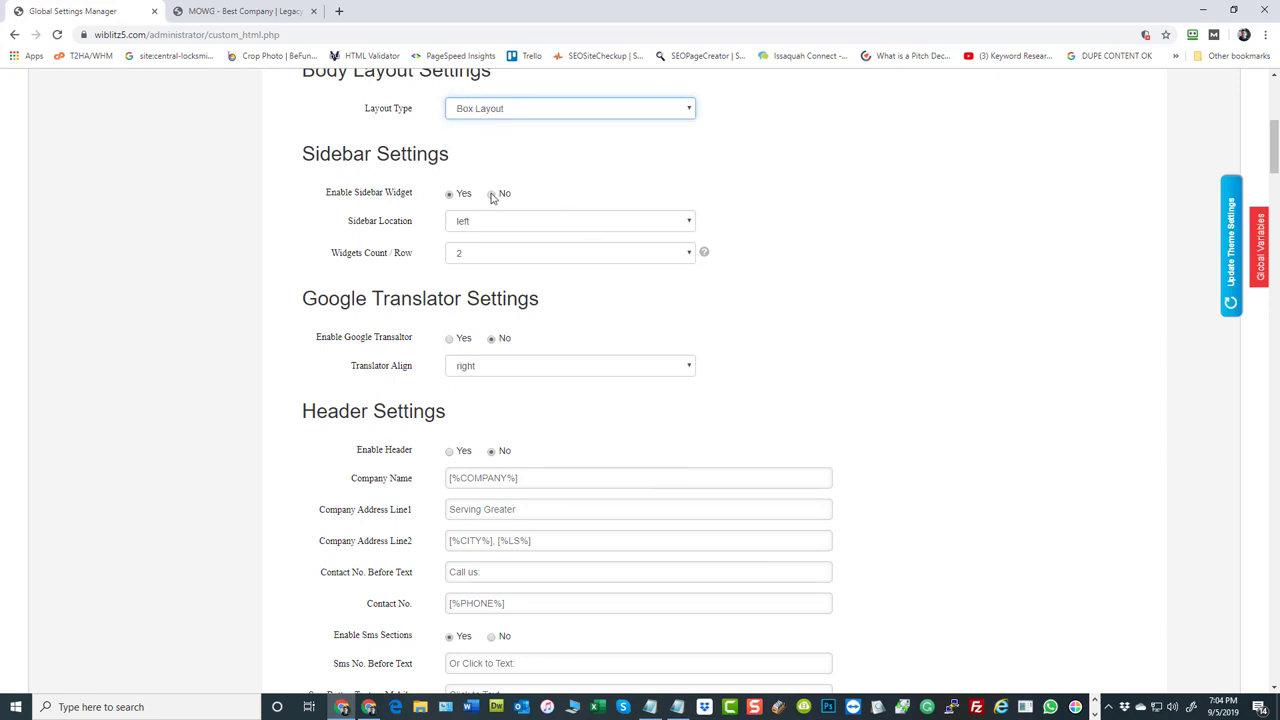
Enable the Google Translator, header and navigation, keep Navigation Align at center, and update the theme settings.
{"action": "scroll", "coordinate": [571, 374], "scroll_direction": "down", "scroll_amount": 1}
{"action": "left_click", "coordinate": [450, 205]}
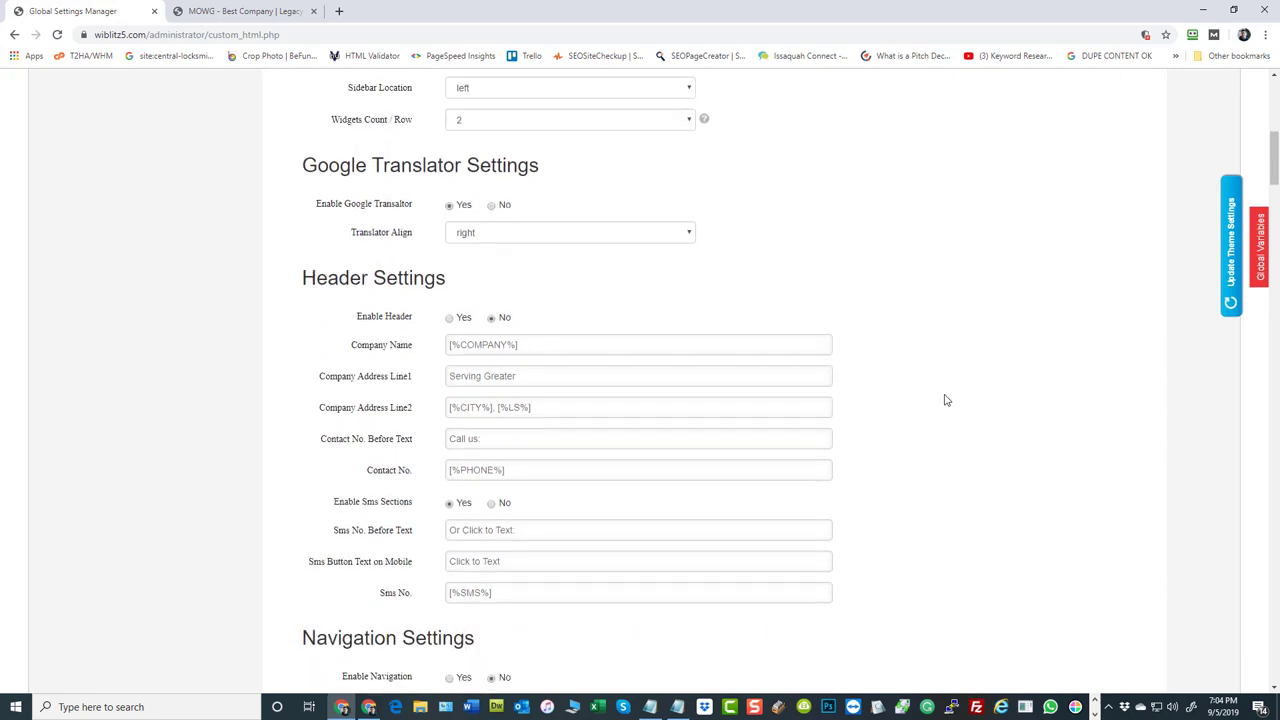
{"action": "scroll", "coordinate": [945, 400], "scroll_direction": "down", "scroll_amount": 1}
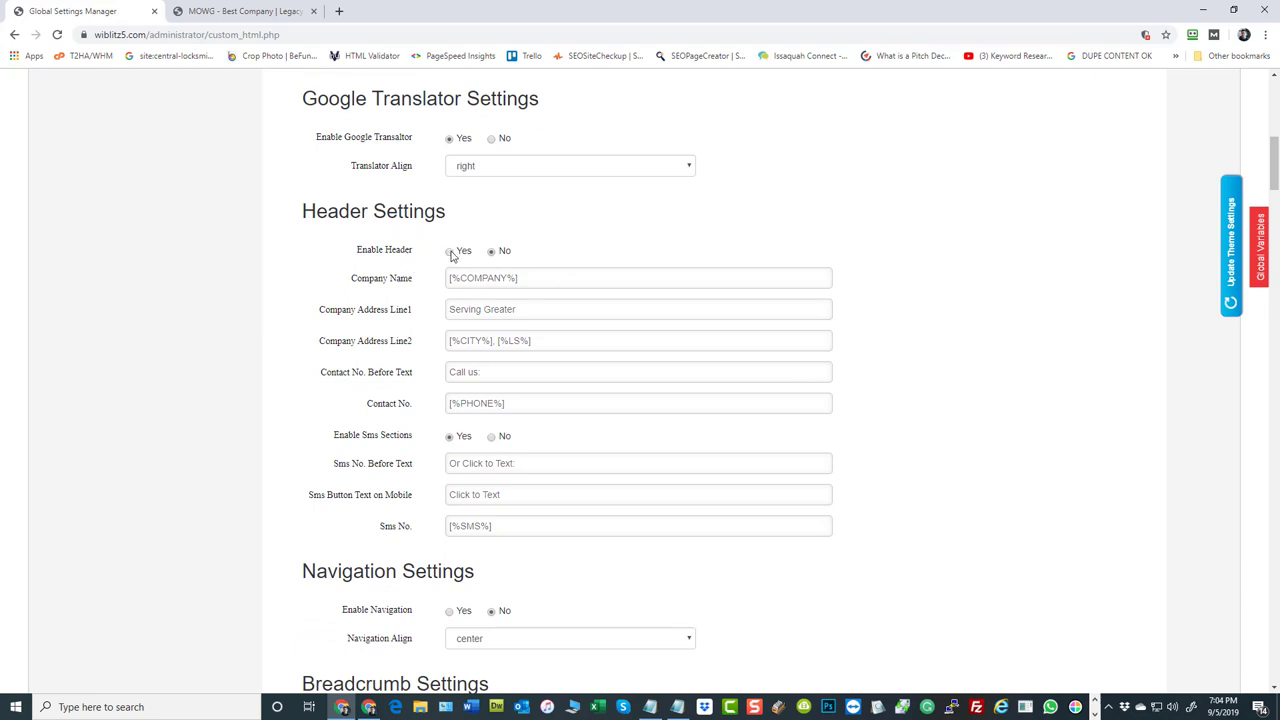
{"action": "scroll", "coordinate": [1086, 377], "scroll_direction": "down", "scroll_amount": 5}
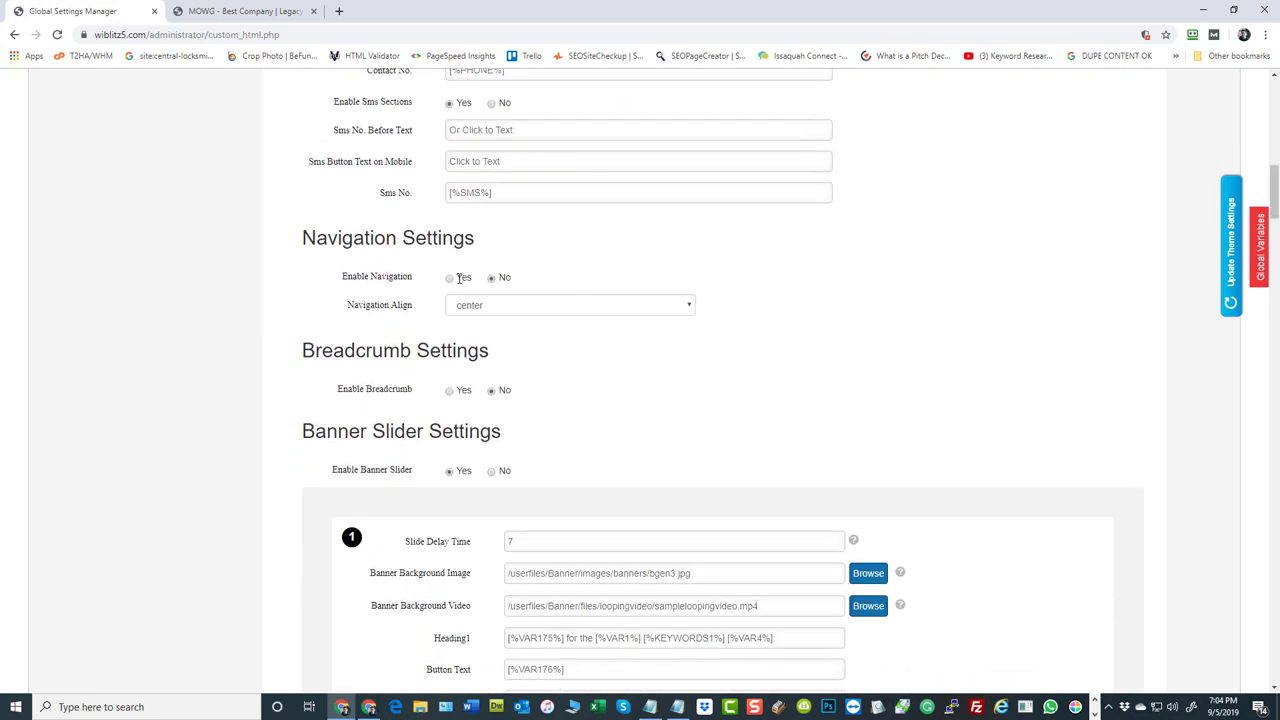
{"action": "scroll", "coordinate": [924, 297], "scroll_direction": "down", "scroll_amount": 3}
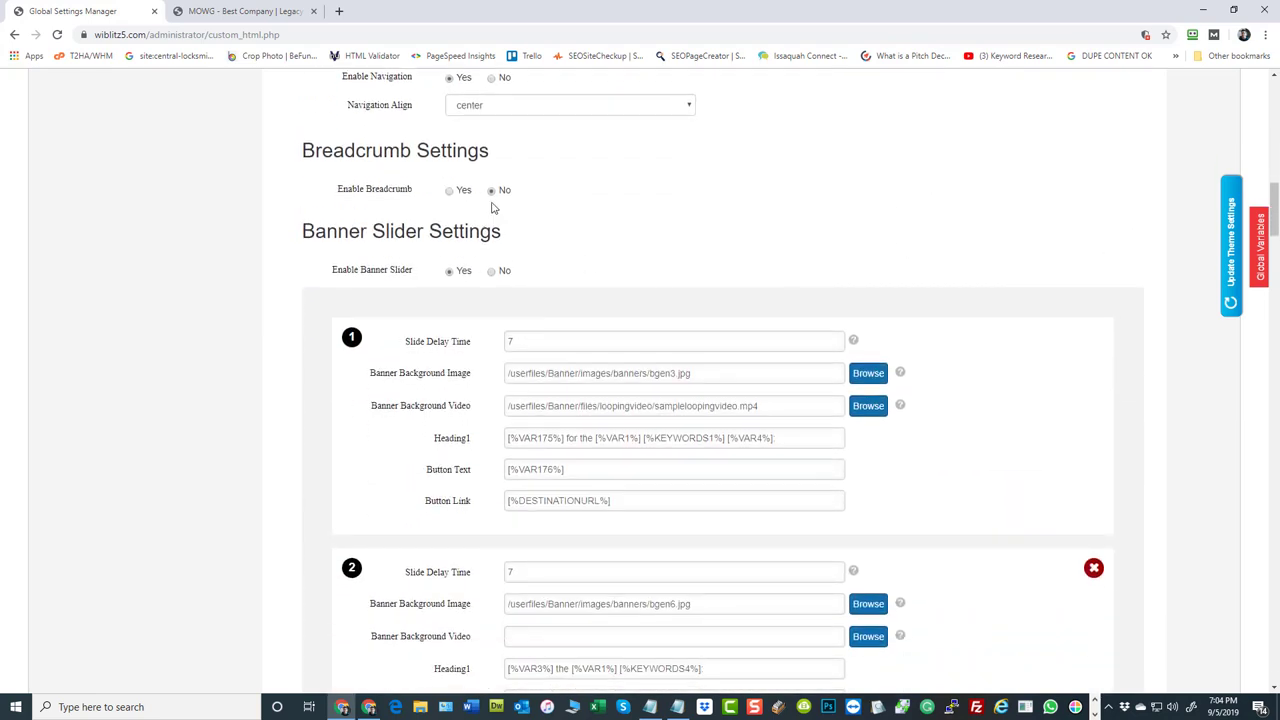
{"action": "left_click", "coordinate": [484, 112]}
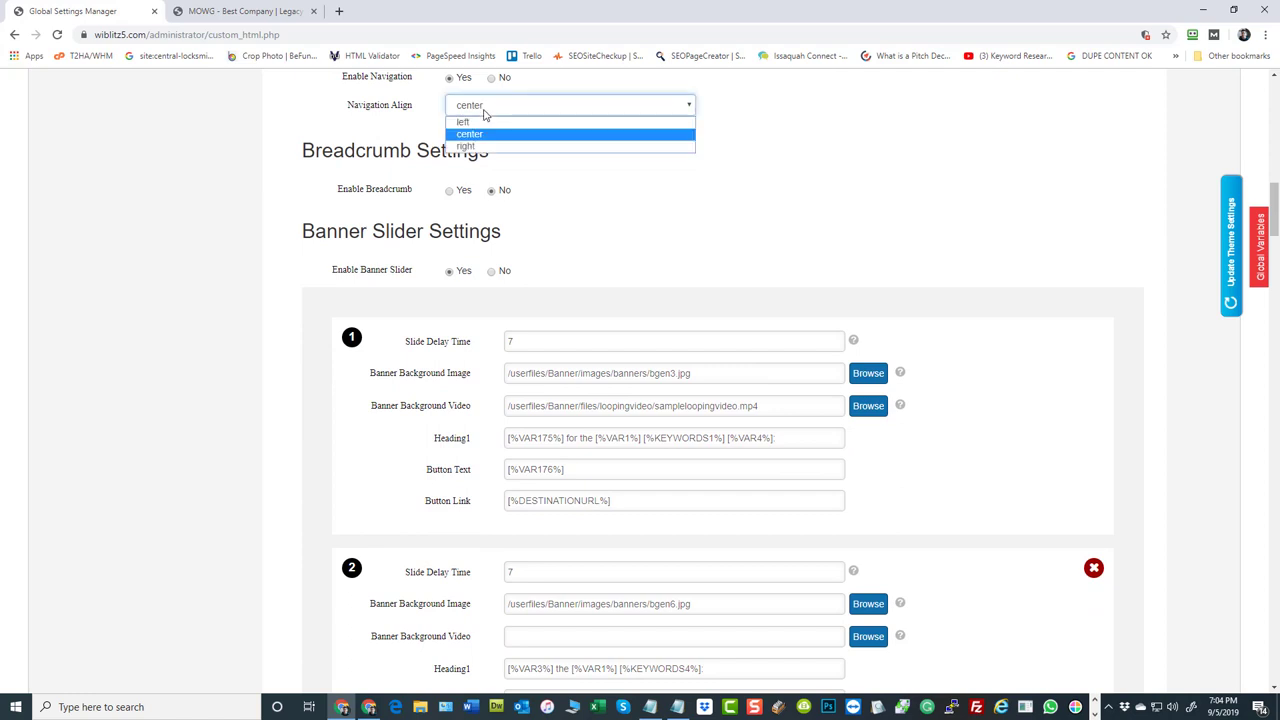
{"action": "left_click", "coordinate": [523, 106]}
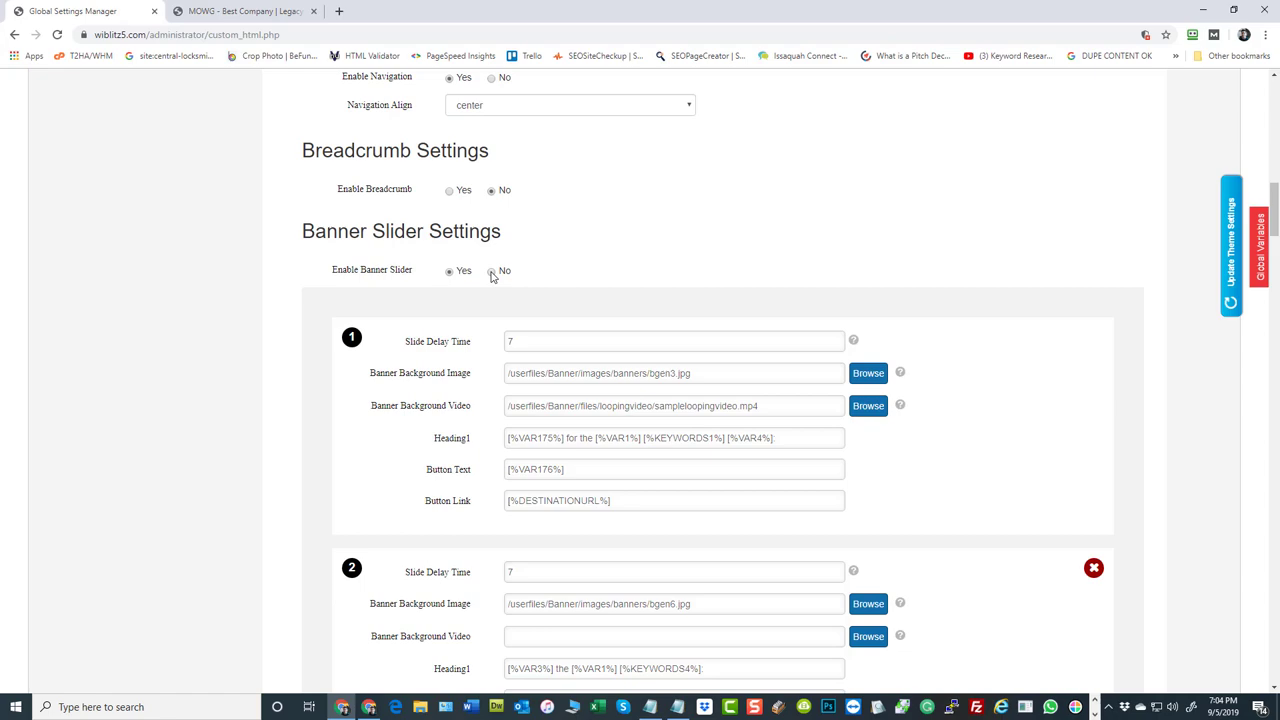
{"action": "left_click", "coordinate": [1224, 298]}
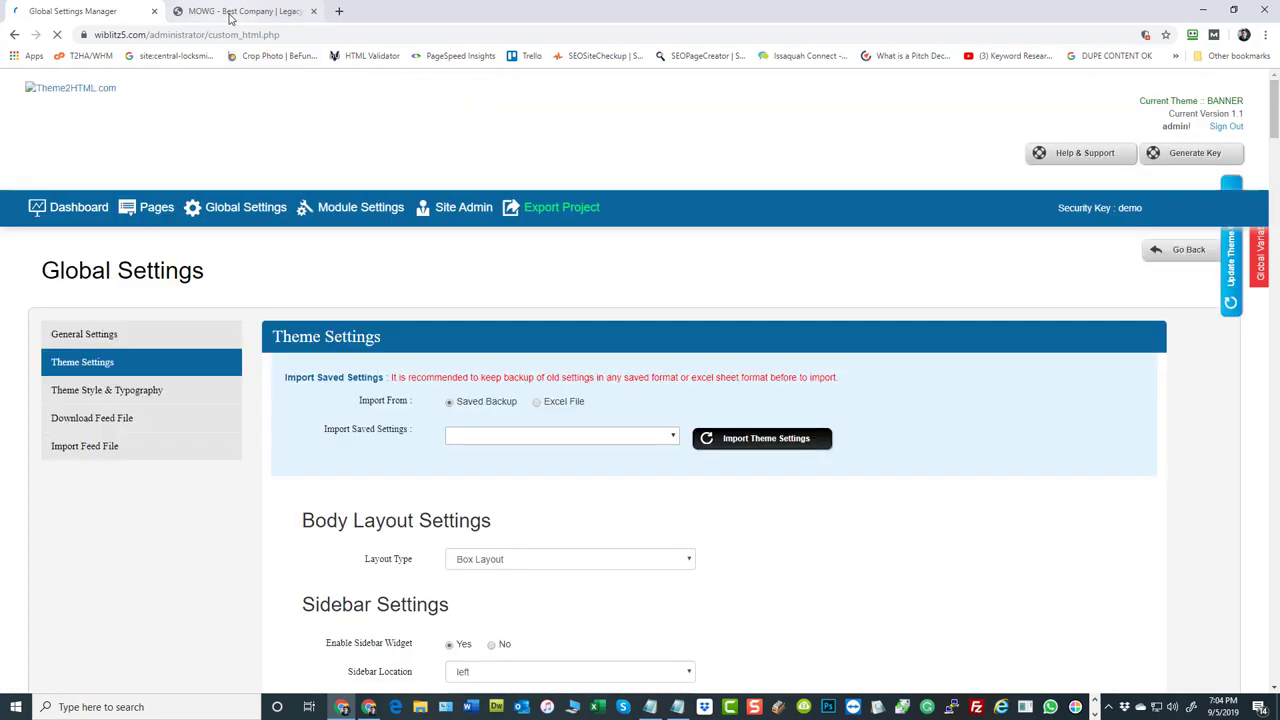
Reload the live home page and review its boxed layout, translator, header, navigation and service boxes.
{"action": "left_click", "coordinate": [229, 12]}
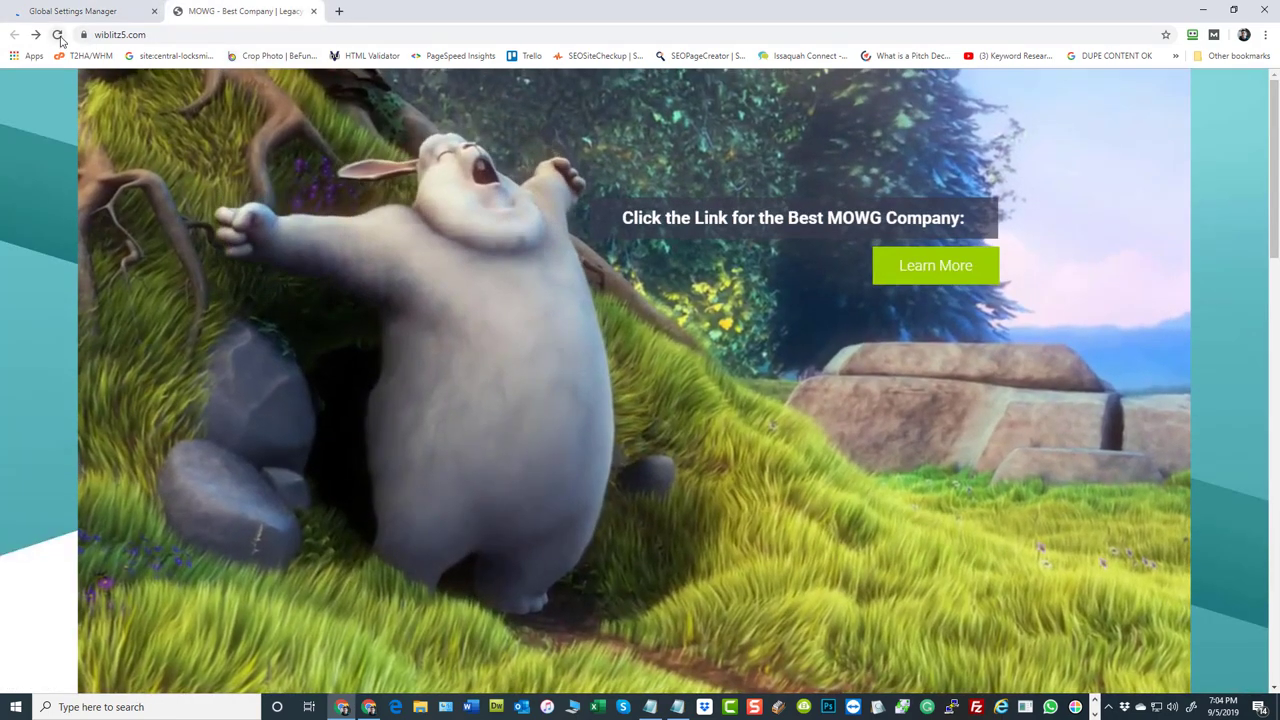
{"action": "left_click", "coordinate": [57, 35]}
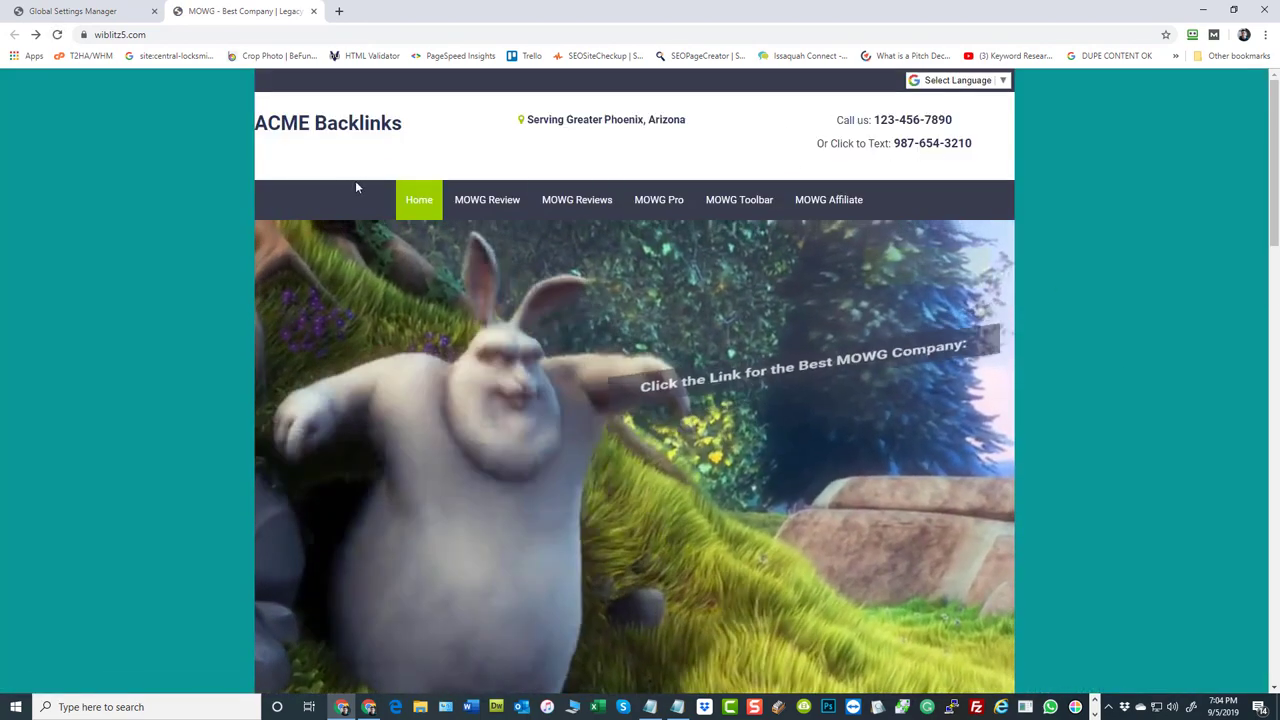
{"action": "scroll", "coordinate": [455, 280], "scroll_direction": "down", "scroll_amount": 2}
{"action": "scroll", "coordinate": [455, 280], "scroll_direction": "up", "scroll_amount": 2}
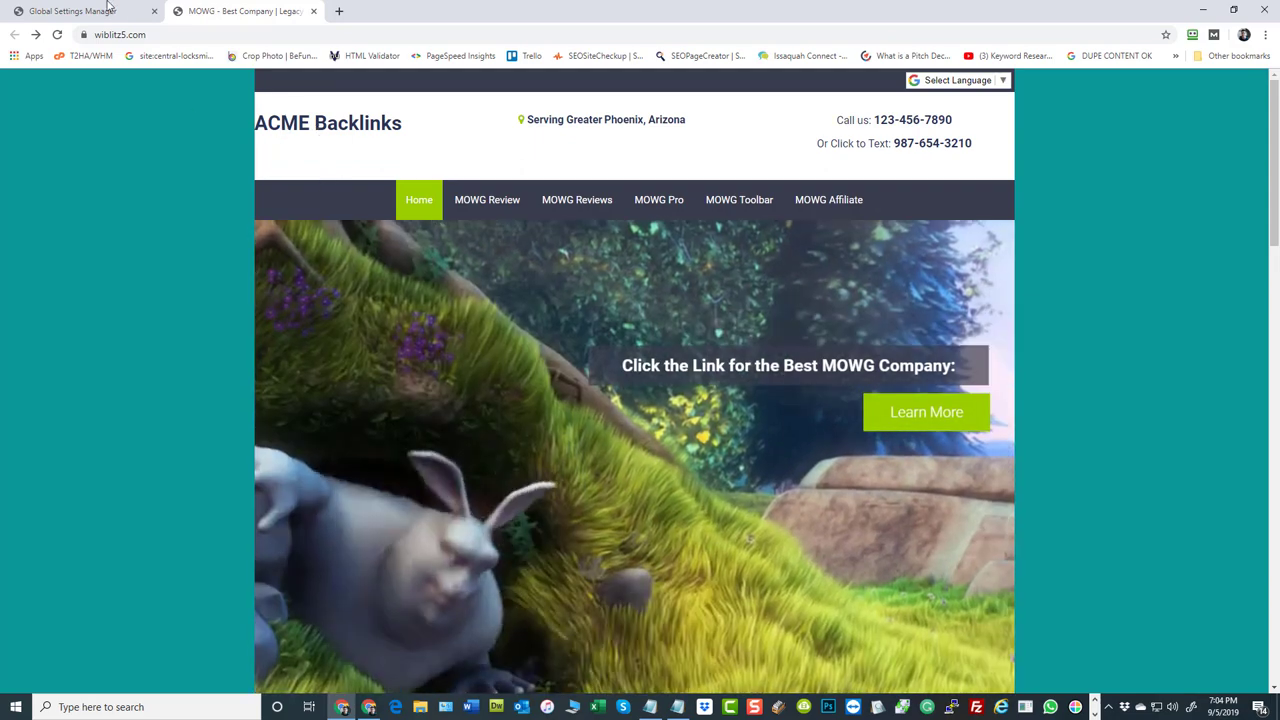
{"action": "scroll", "coordinate": [417, 306], "scroll_direction": "down", "scroll_amount": 7}
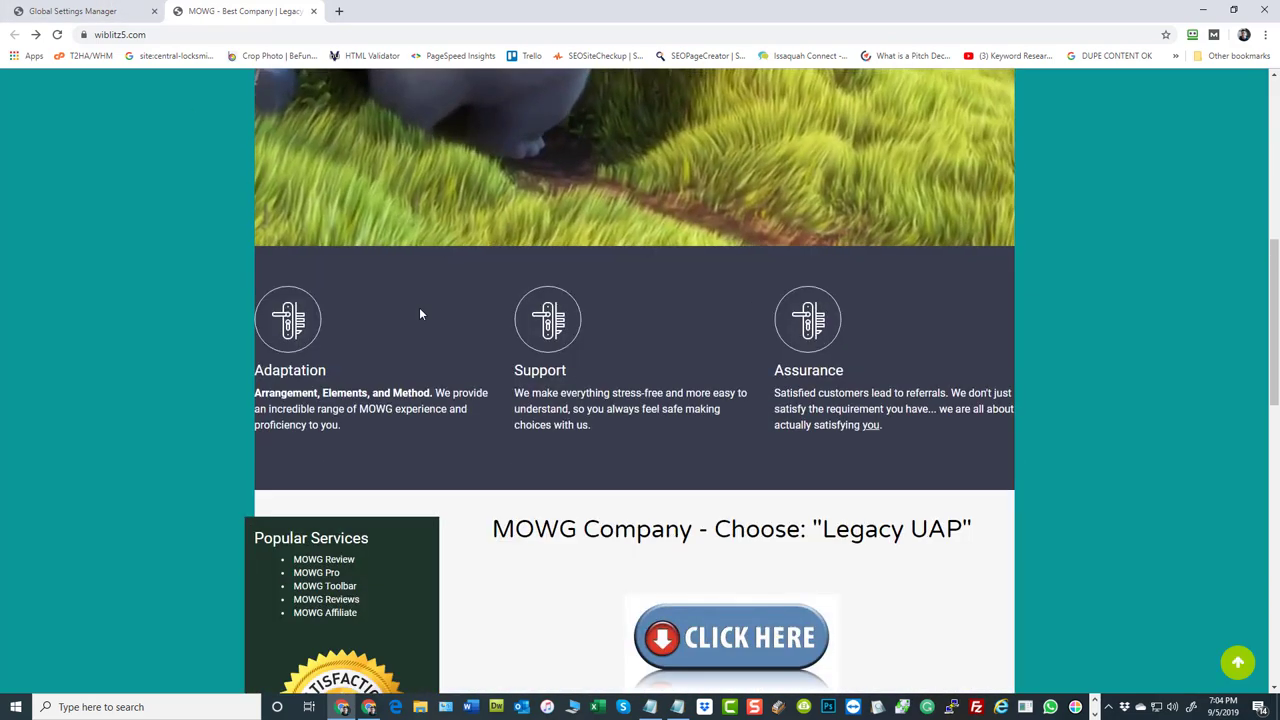
{"action": "scroll", "coordinate": [418, 305], "scroll_direction": "up", "scroll_amount": 1}
{"action": "scroll", "coordinate": [417, 304], "scroll_direction": "up", "scroll_amount": 6}
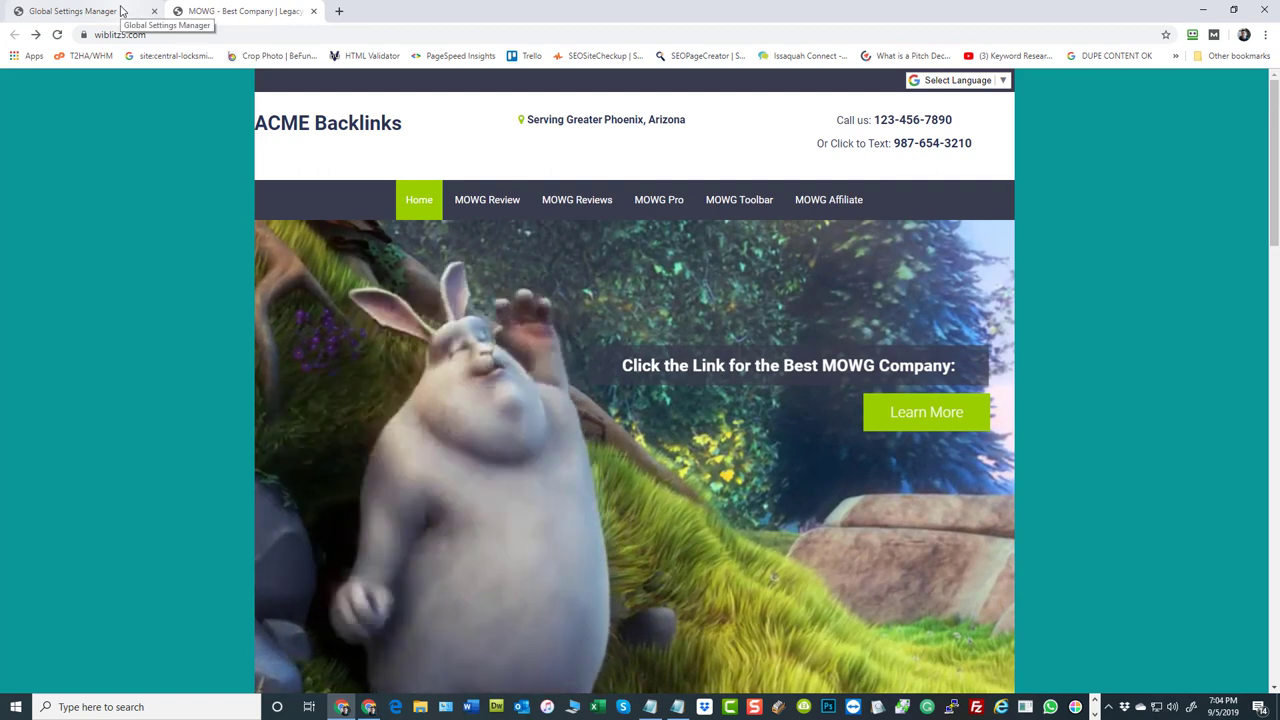
Open the Theme Style & Typography settings and compare the Body Style Color section with the live home page.
{"action": "left_click", "coordinate": [119, 11]}
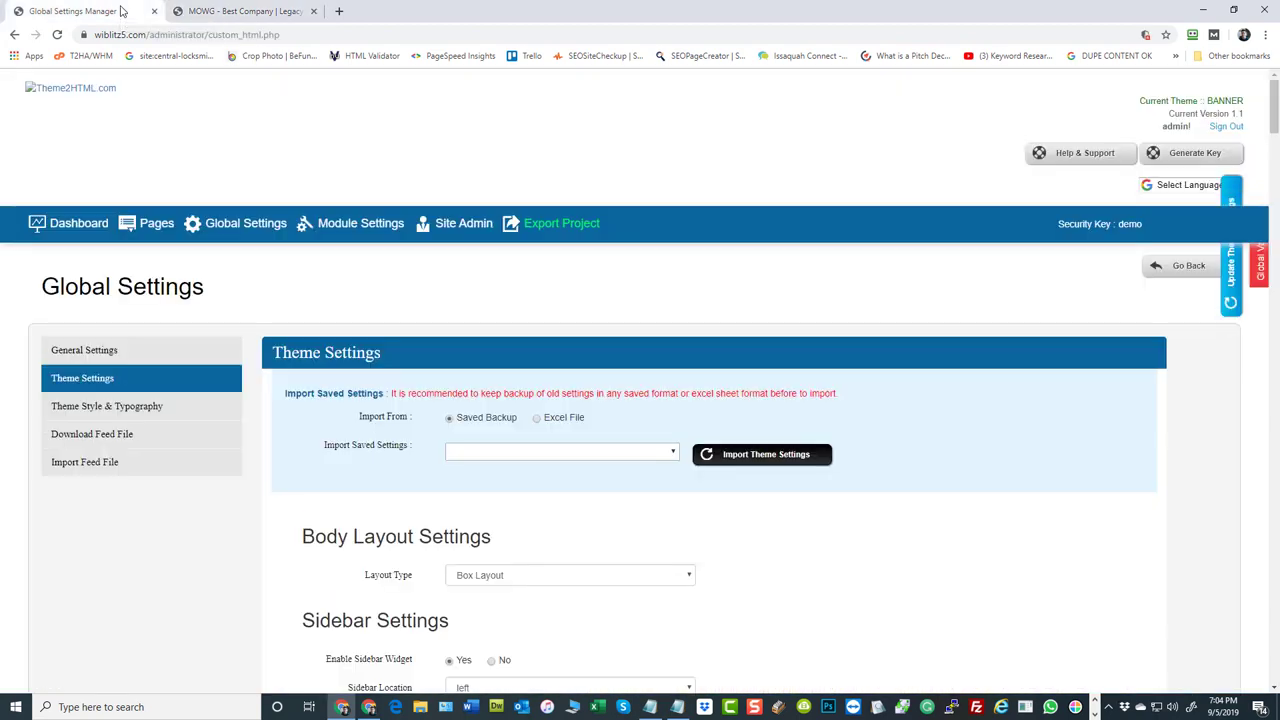
{"action": "left_click", "coordinate": [126, 412]}
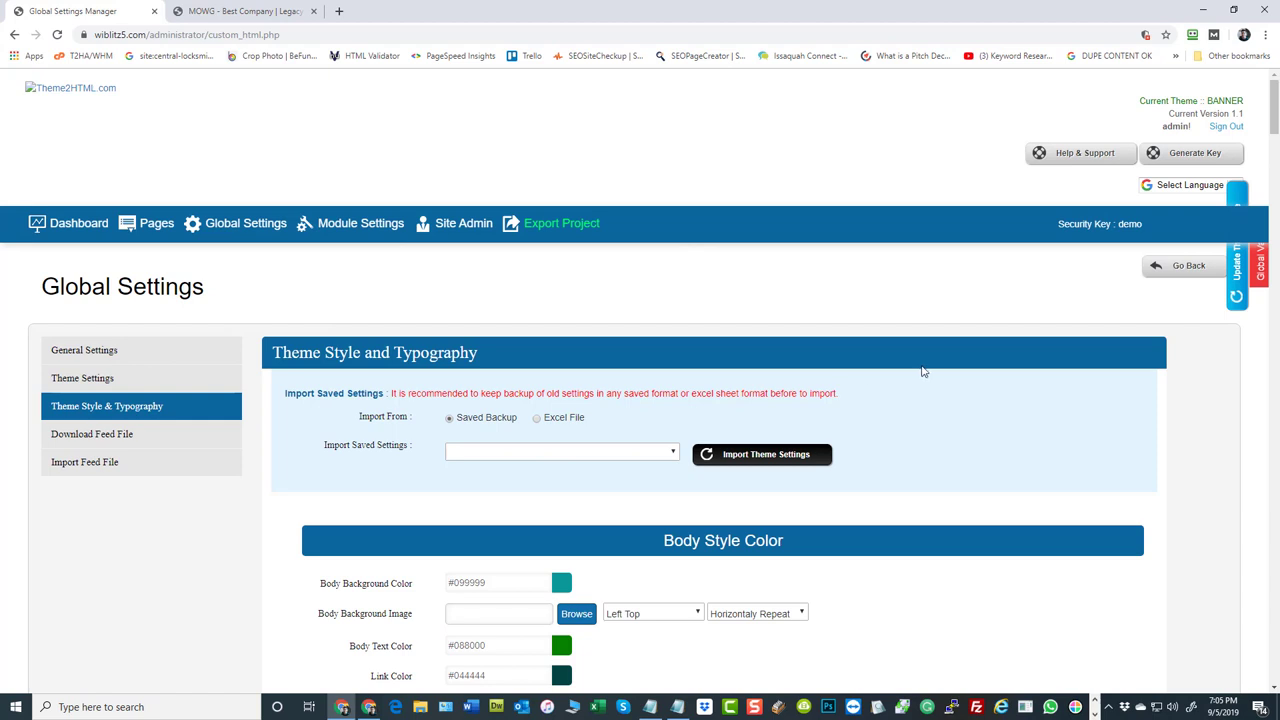
{"action": "scroll", "coordinate": [923, 371], "scroll_direction": "down", "scroll_amount": 3}
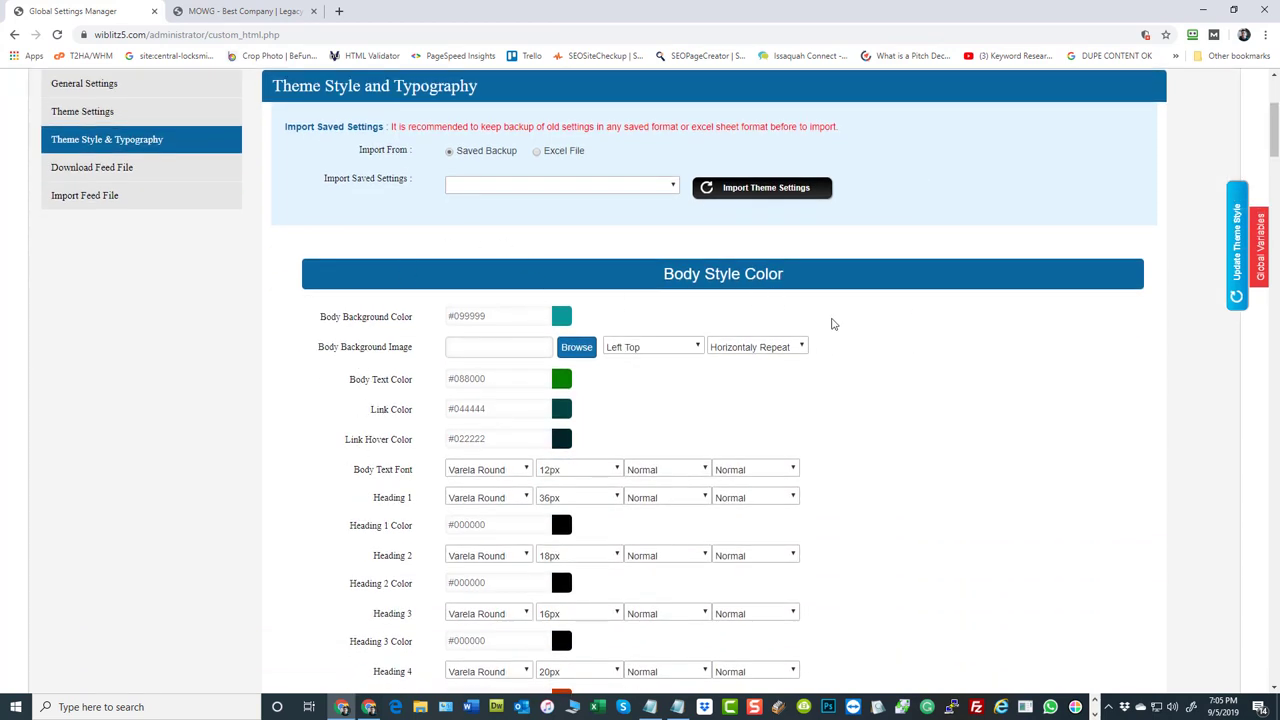
{"action": "scroll", "coordinate": [832, 324], "scroll_direction": "up", "scroll_amount": 1}
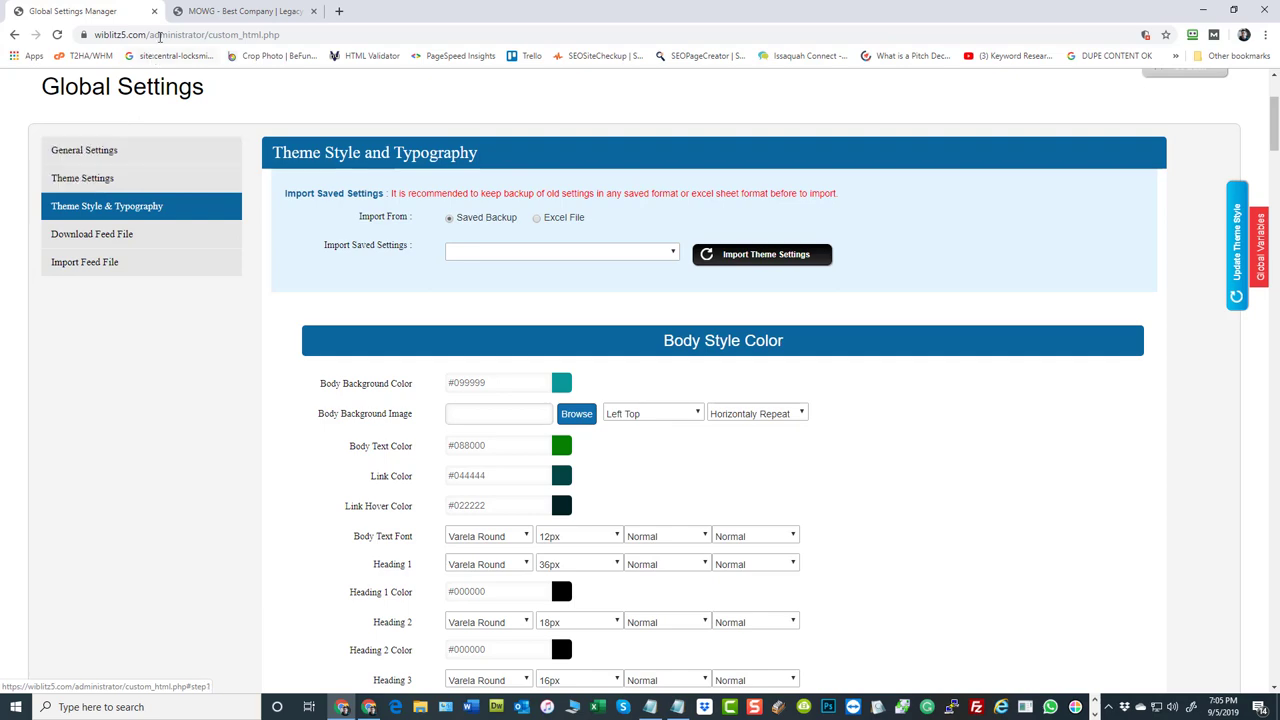
{"action": "left_click", "coordinate": [240, 11]}
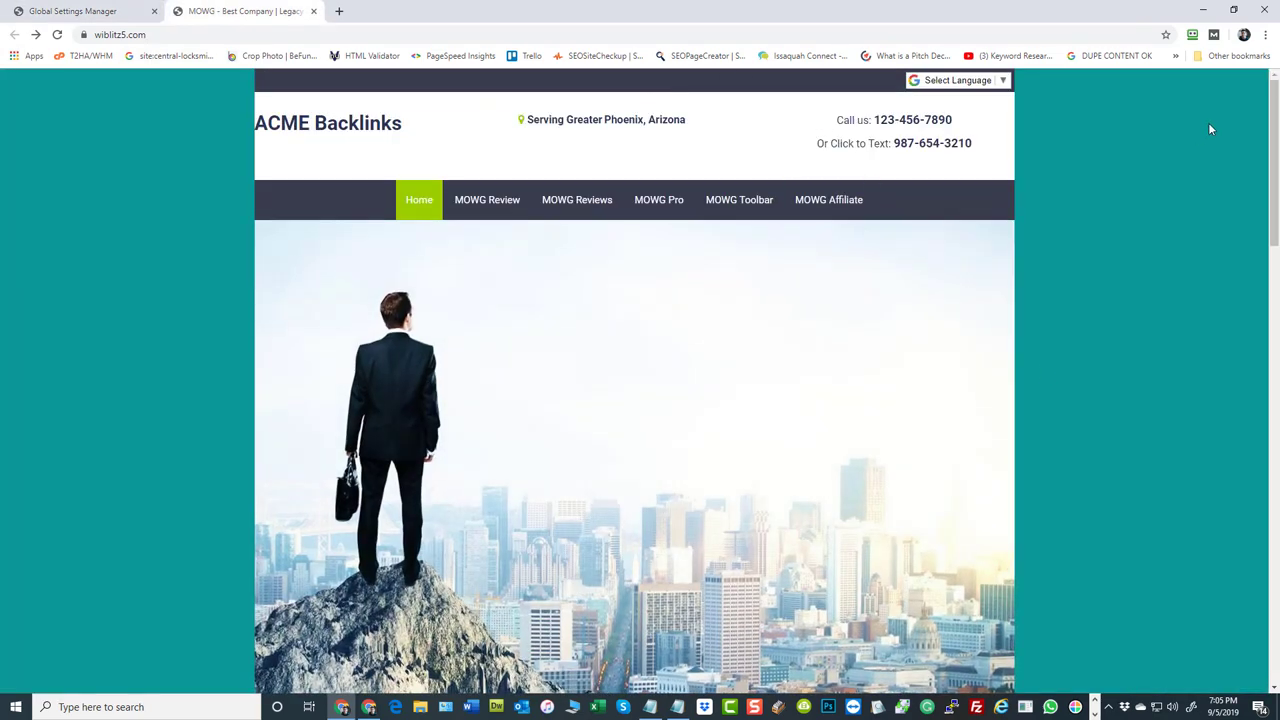
{"action": "mouse_move", "coordinate": [1275, 153]}
{"action": "left_mouse_down"}
{"action": "mouse_move", "coordinate": [1276, 569]}
{"action": "mouse_move", "coordinate": [1275, 150]}
{"action": "left_mouse_up"}
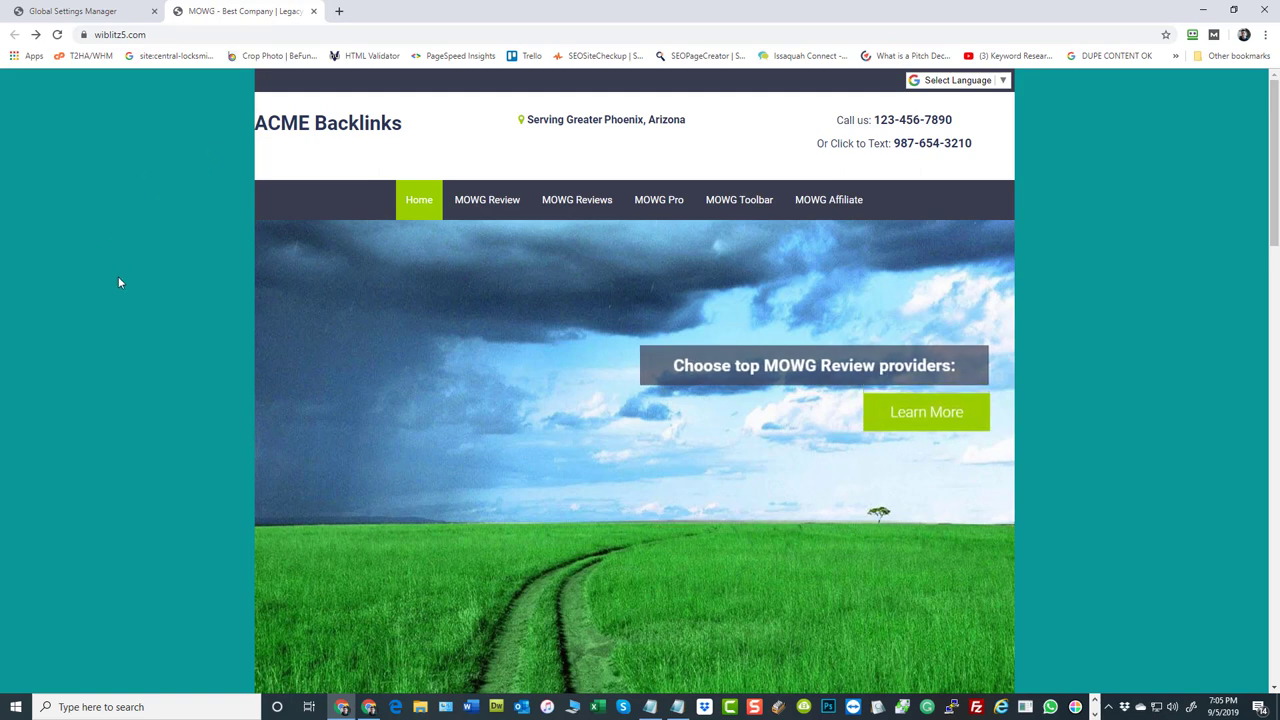
Return to the Global Settings Manager and compare the Theme Settings with the Body Style Color section of Theme Style & Typography.
{"action": "left_click", "coordinate": [100, 11]}
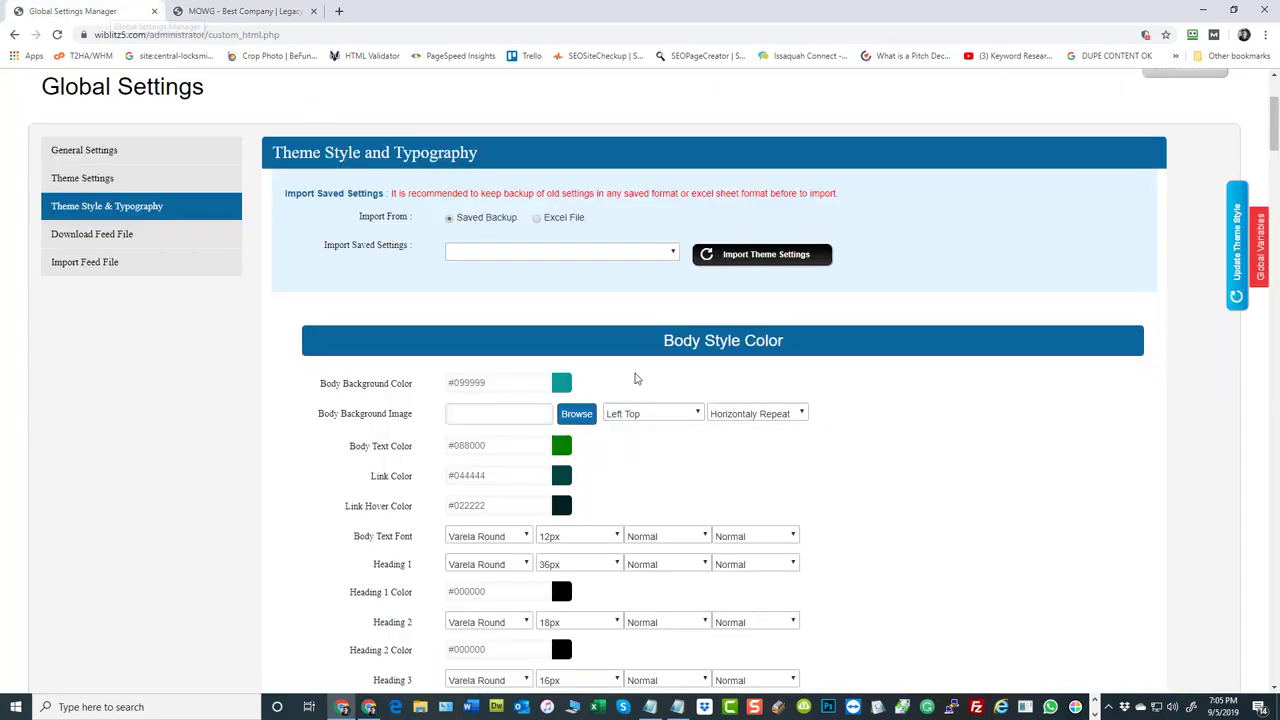
{"action": "left_click", "coordinate": [104, 184]}
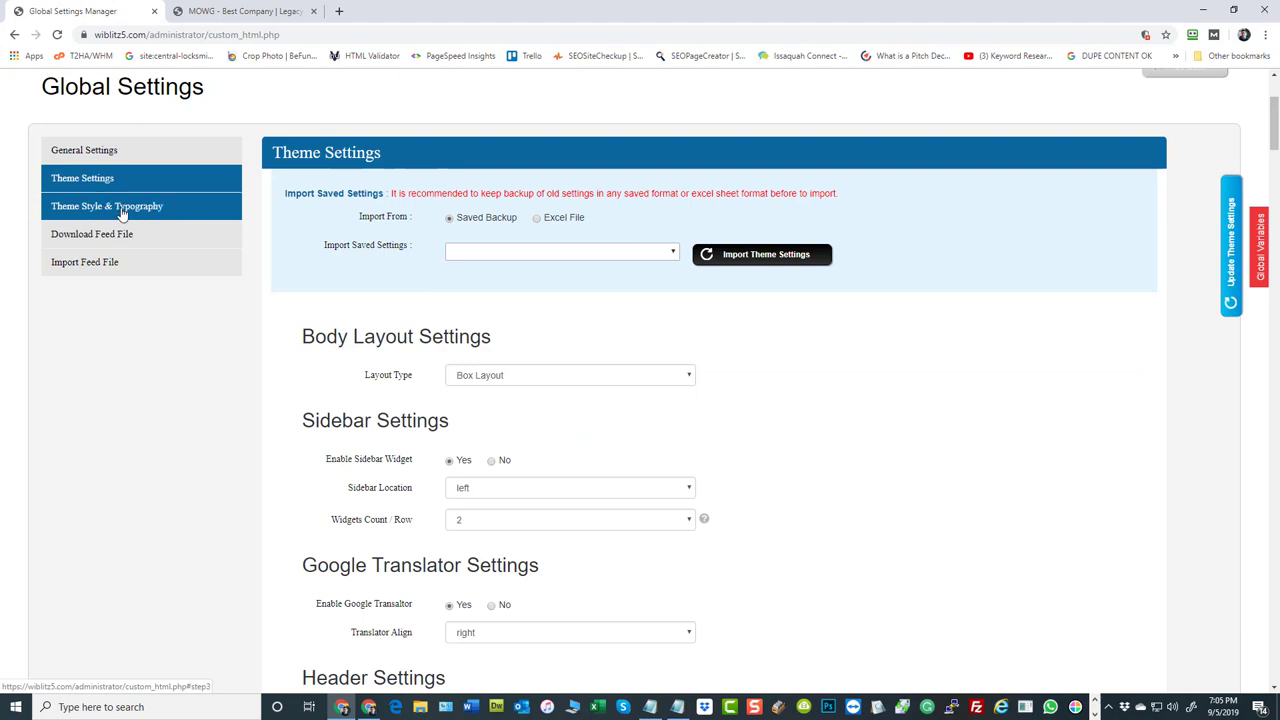
{"action": "left_click", "coordinate": [124, 210]}
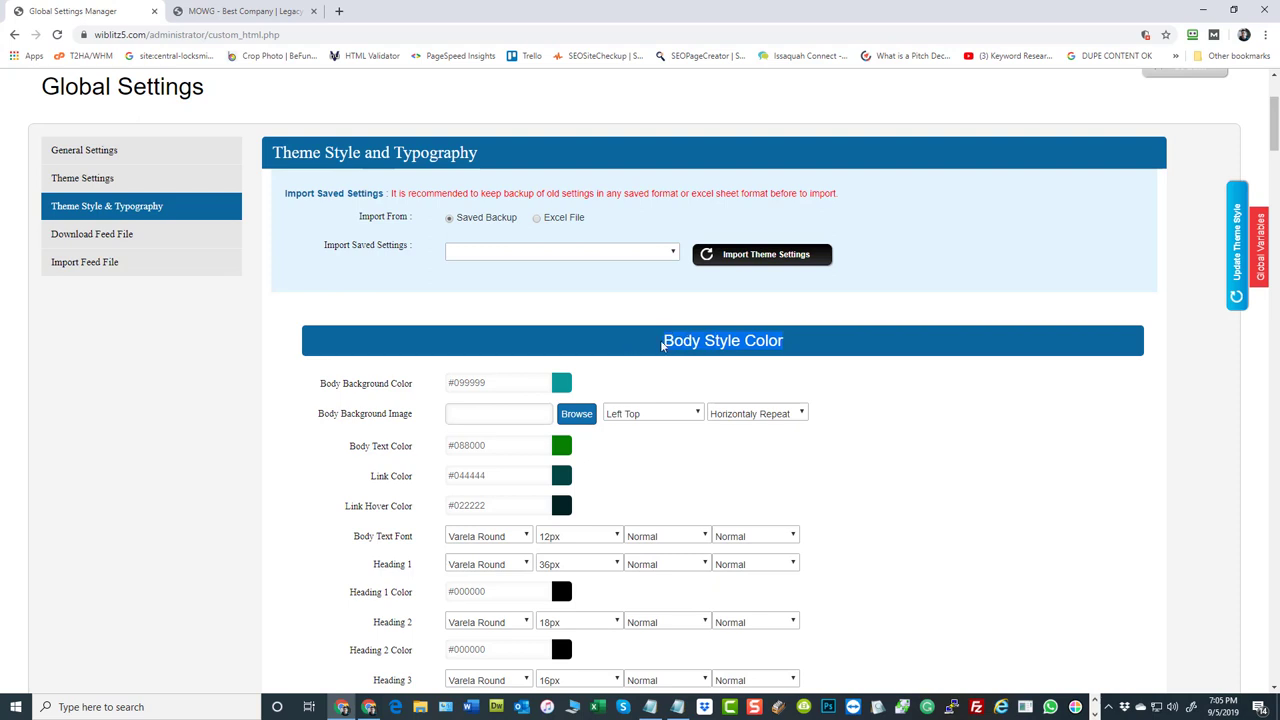
{"action": "scroll", "coordinate": [910, 424], "scroll_direction": "down", "scroll_amount": 2}
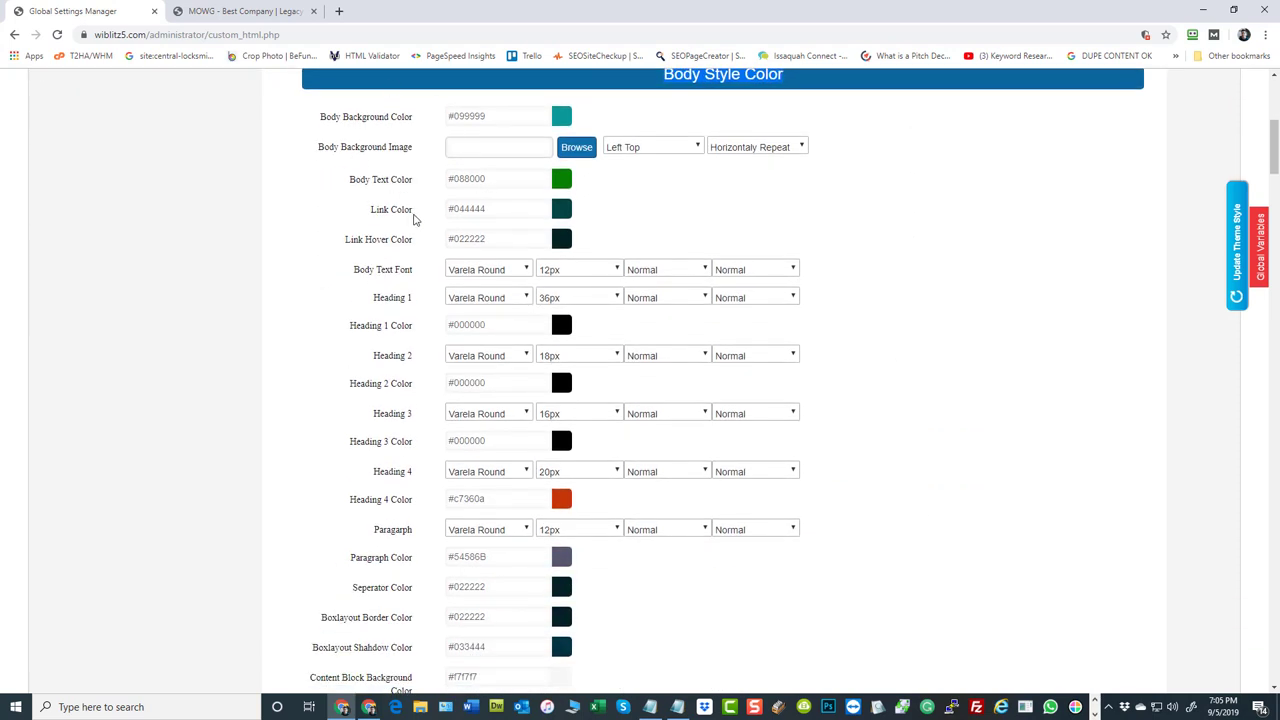
Examine the font family, size, weight and style choices available for the Body Text Font, keeping the current selections.
{"action": "left_click", "coordinate": [475, 273]}
{"action": "scroll", "coordinate": [518, 350], "scroll_direction": "down", "scroll_amount": 5}
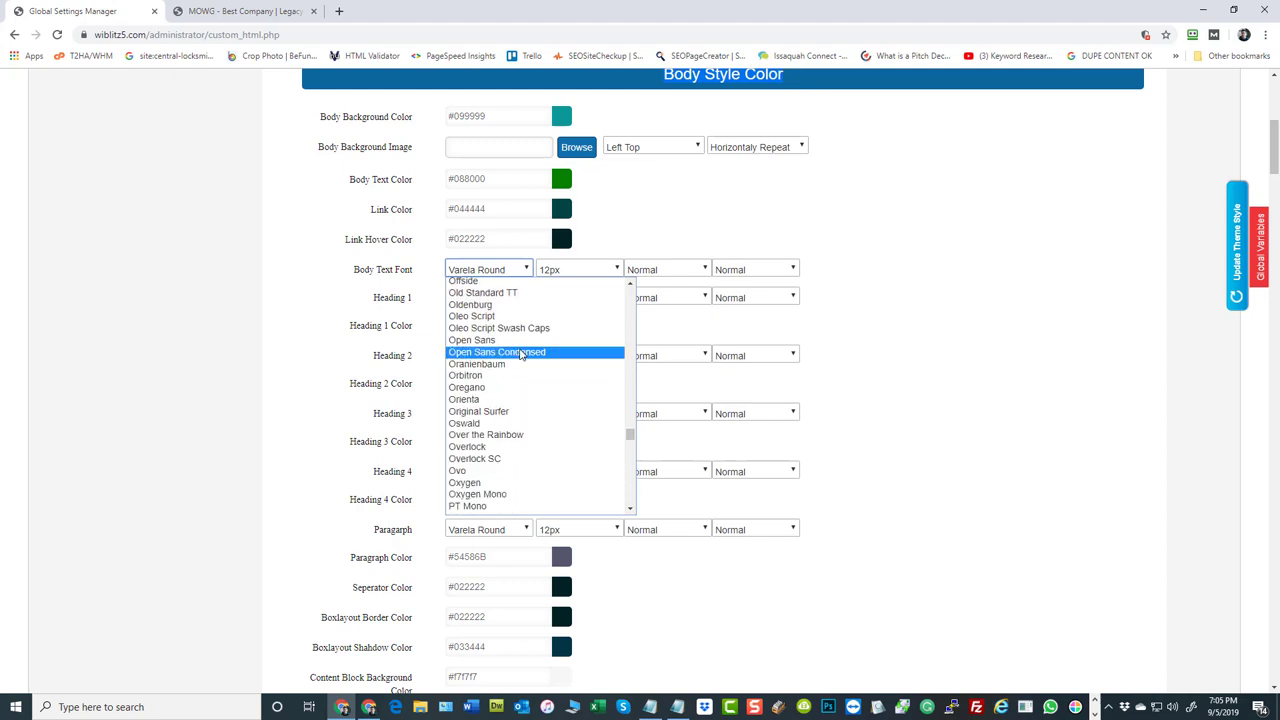
{"action": "scroll", "coordinate": [518, 350], "scroll_direction": "up", "scroll_amount": 5}
{"action": "left_click", "coordinate": [268, 207]}
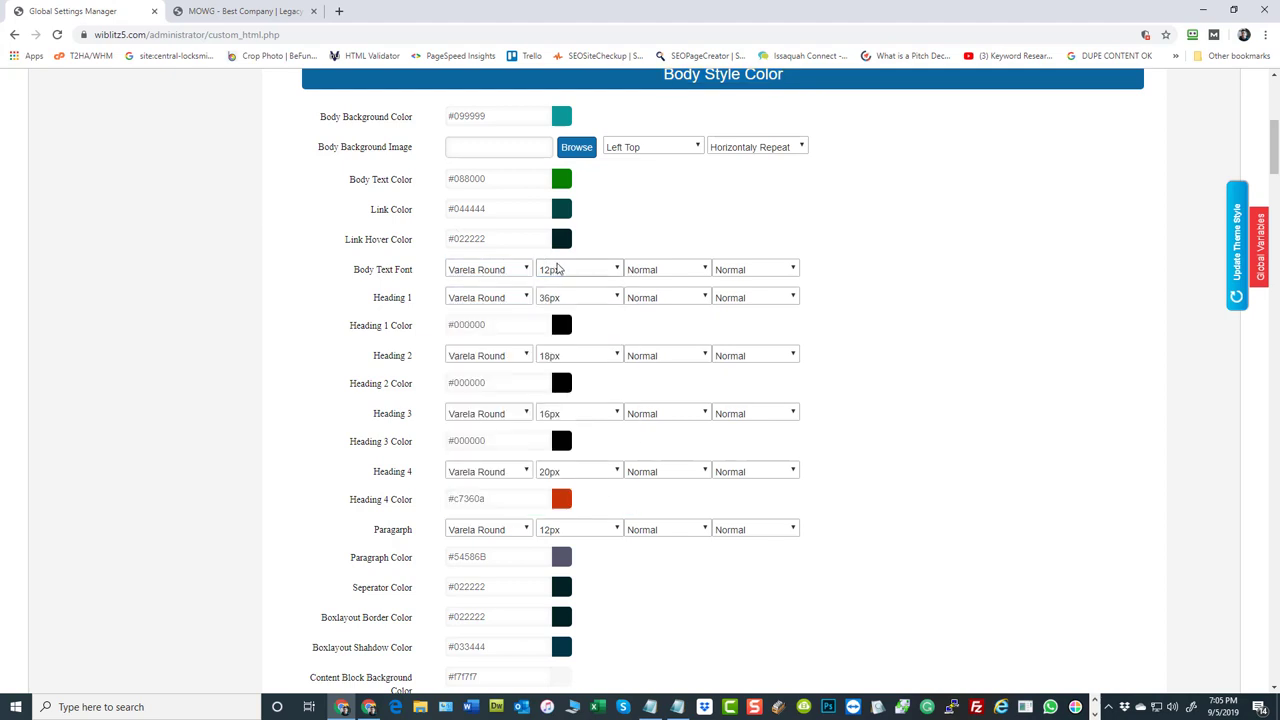
{"action": "left_click", "coordinate": [559, 269]}
{"action": "left_click", "coordinate": [559, 269]}
{"action": "left_click", "coordinate": [674, 269]}
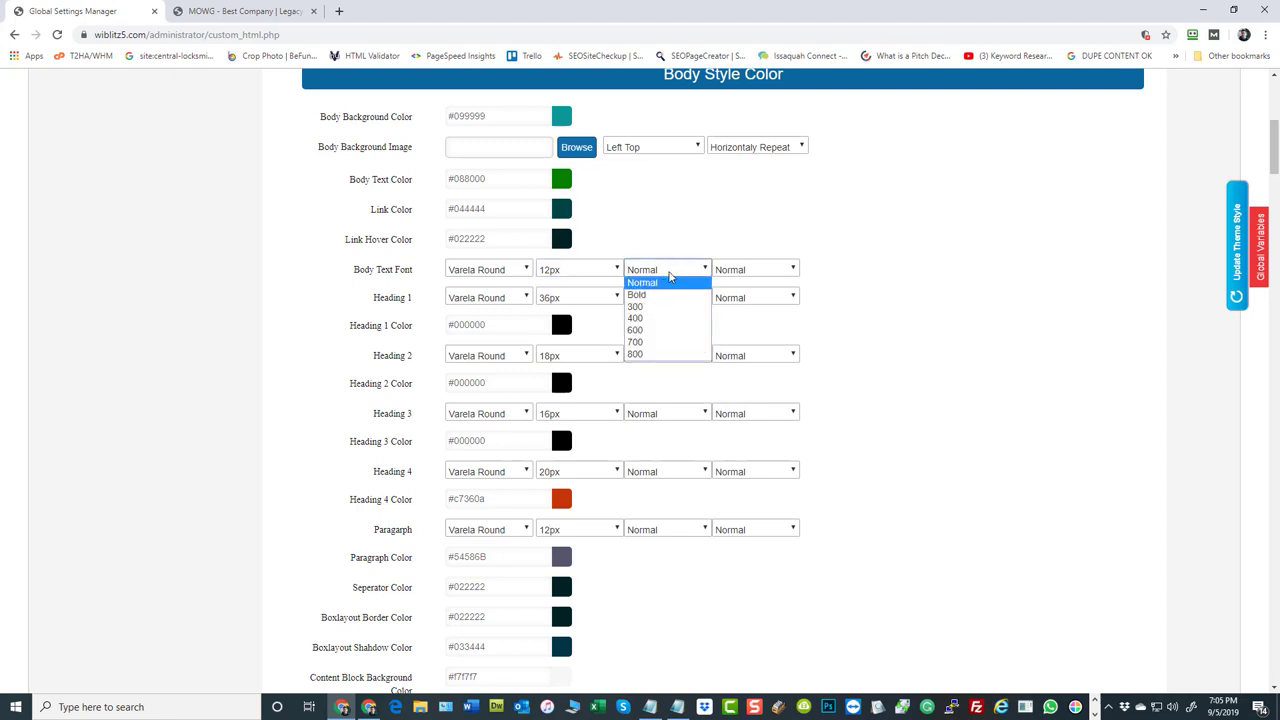
{"action": "left_click", "coordinate": [670, 282]}
{"action": "left_click", "coordinate": [757, 269]}
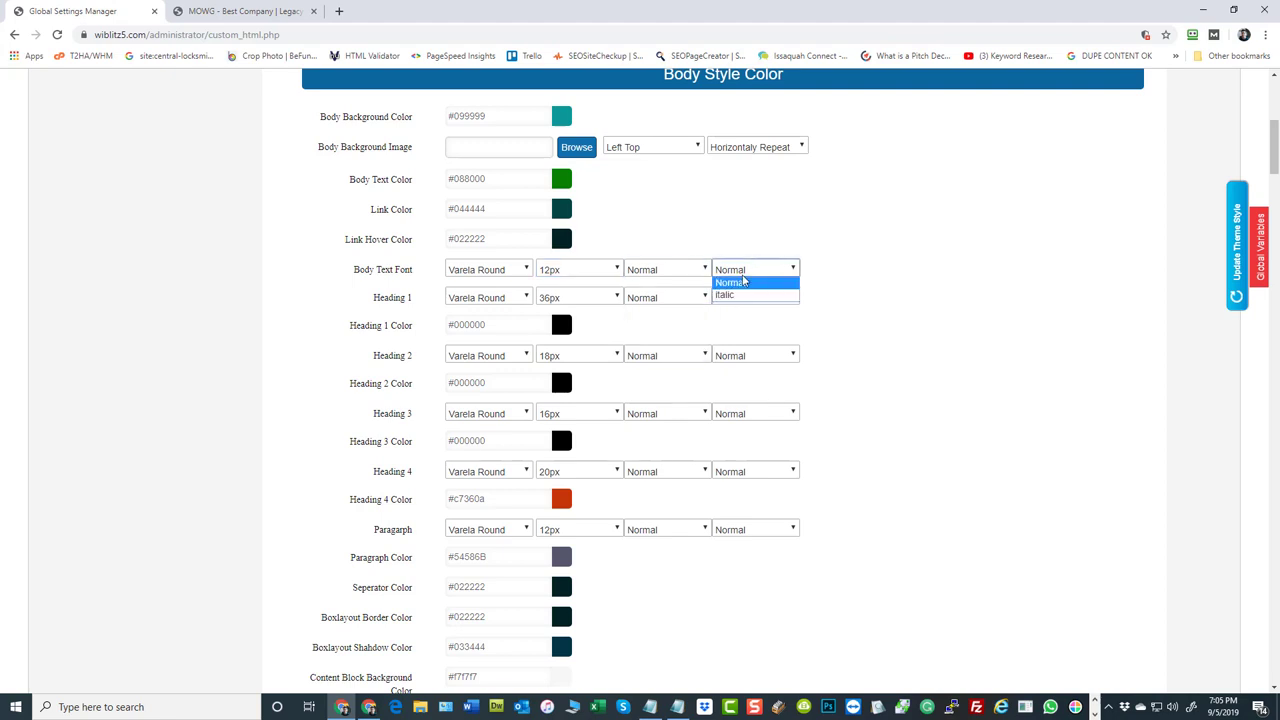
Keep the Body Text Font style at Normal and pick the magenta #de3ade as the Heading 1 Color.
{"action": "left_click", "coordinate": [744, 282]}
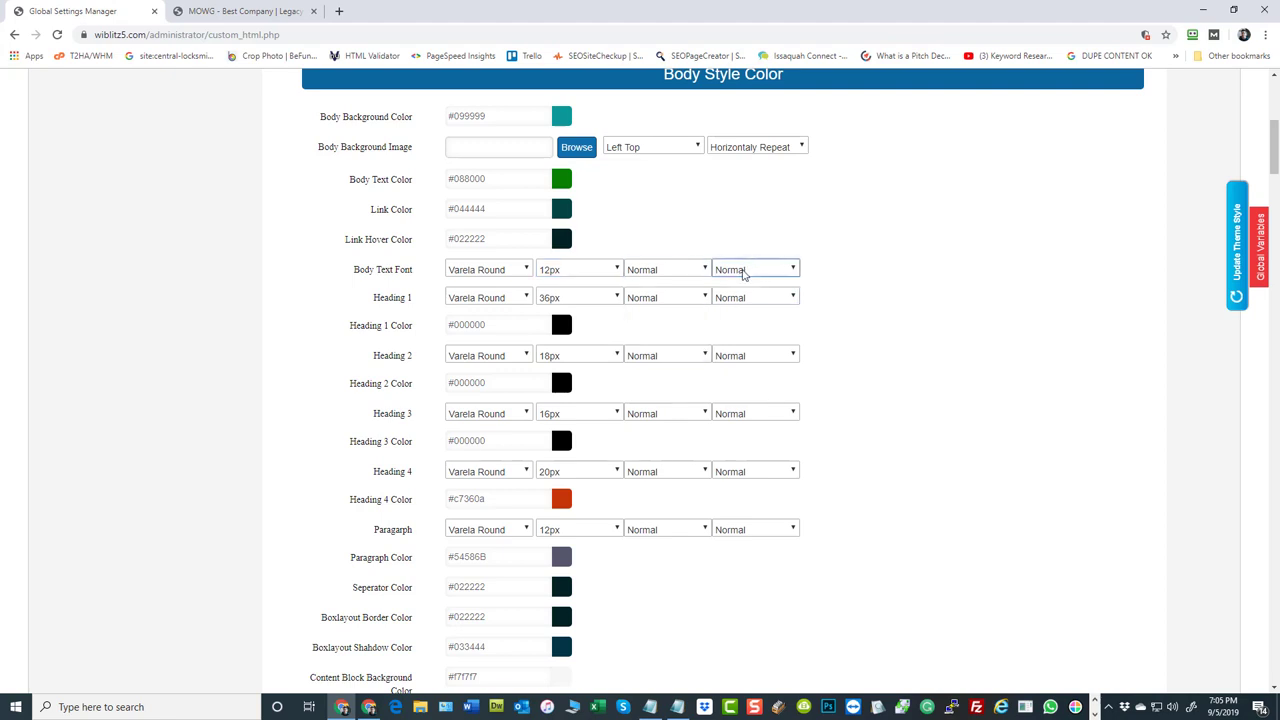
{"action": "left_click", "coordinate": [490, 326]}
{"action": "left_click_drag", "start_coordinate": [450, 441], "coordinate": [527, 353]}
{"action": "left_click", "coordinate": [259, 289]}
Set the Heading 1 Color to transparent in the body style settings.
{"action": "scroll", "coordinate": [950, 409], "scroll_direction": "down", "scroll_amount": 2}
{"action": "left_click_drag", "start_coordinate": [522, 120], "coordinate": [30, 143]}
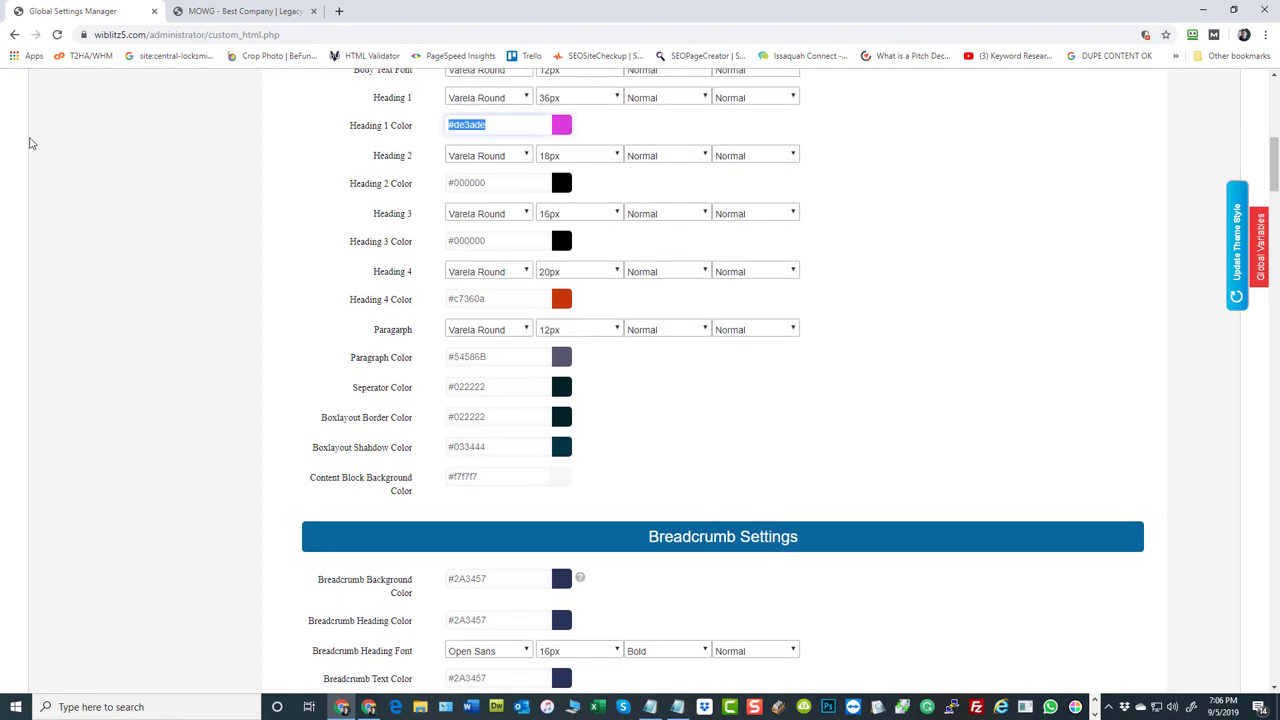
{"action": "type", "text": "transparent"}
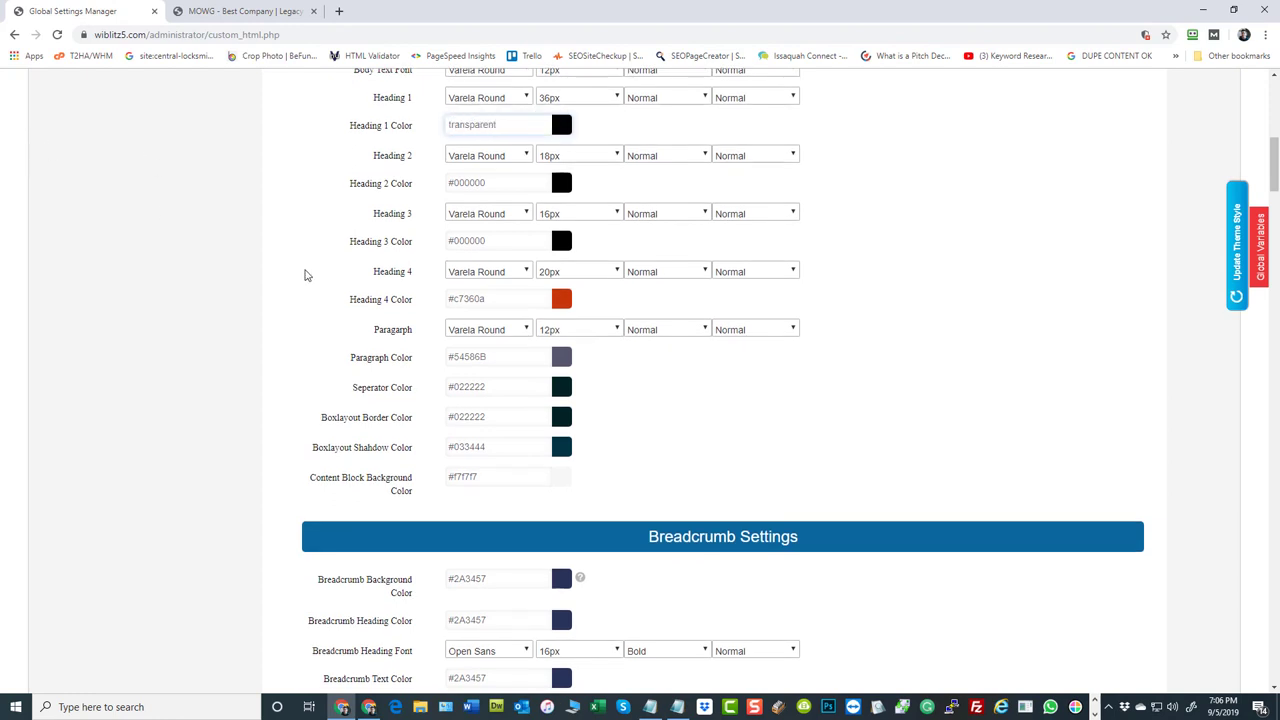
{"action": "left_click", "coordinate": [316, 220]}
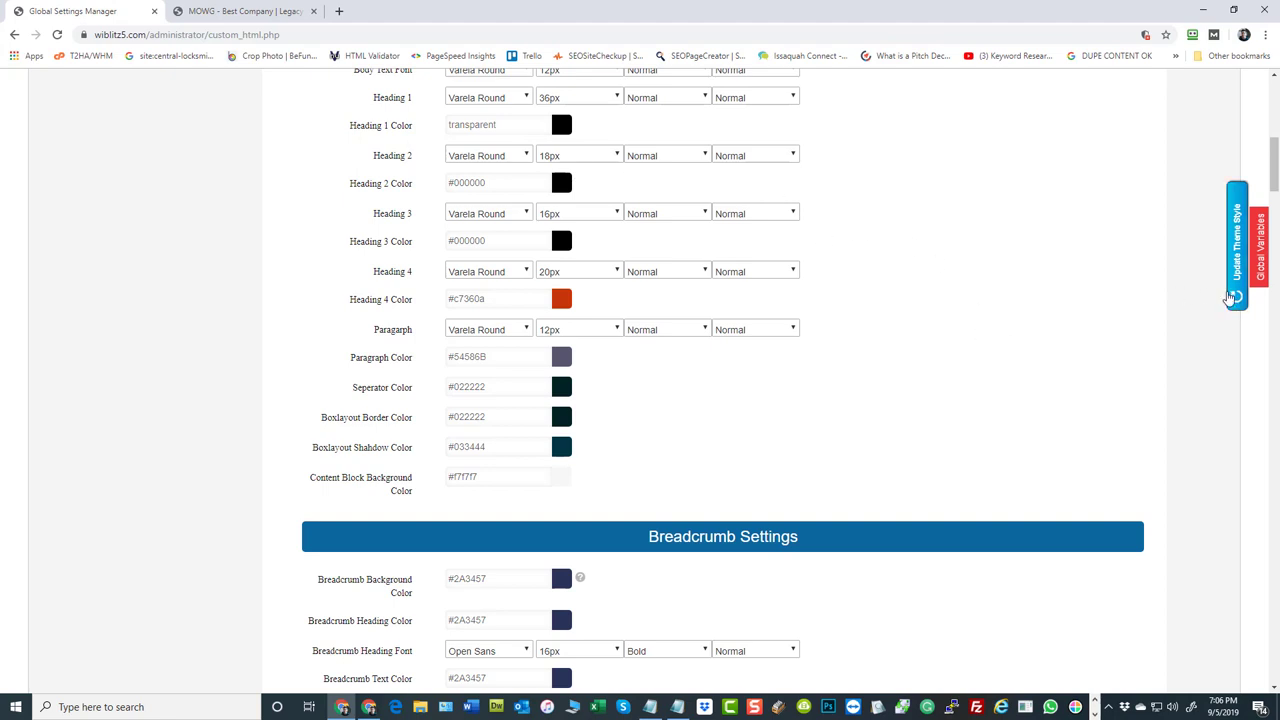
Review the remaining body style colors and the Breadcrumb, Translator, Header and Navigation style settings down to the banner options.
{"action": "scroll", "coordinate": [1080, 300], "scroll_direction": "up", "scroll_amount": 1}
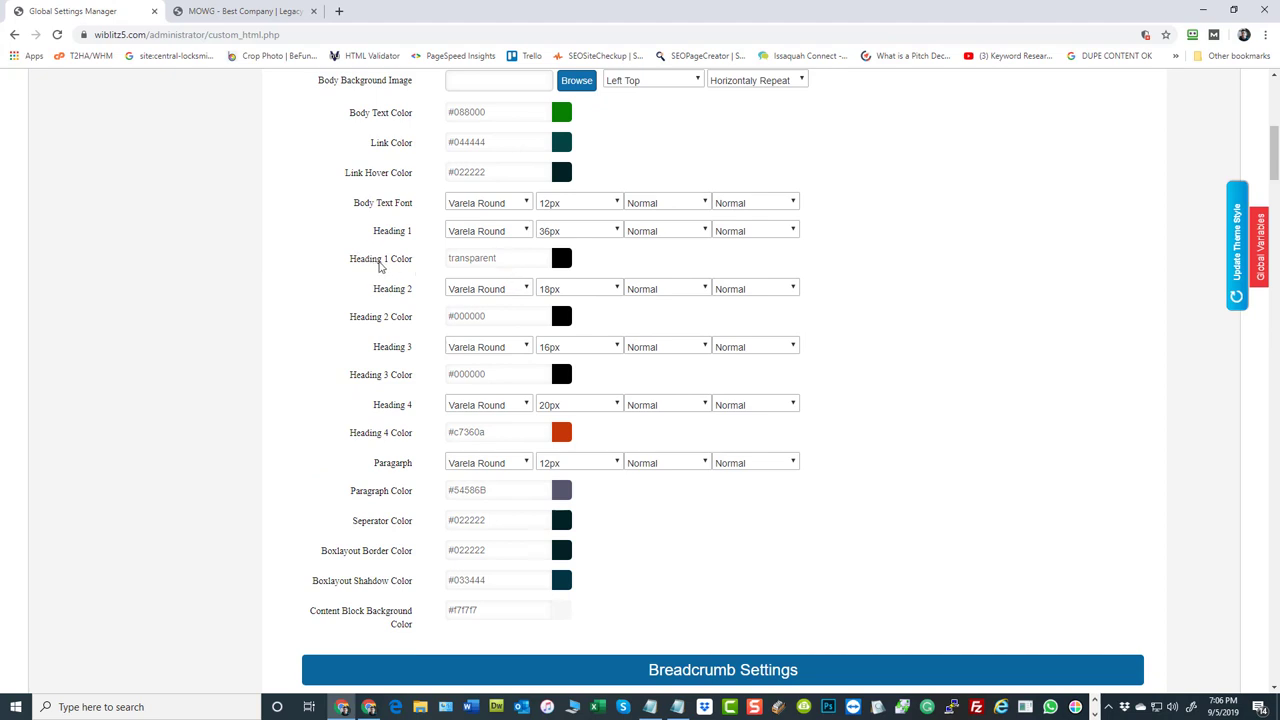
{"action": "scroll", "coordinate": [175, 349], "scroll_direction": "down", "scroll_amount": 2}
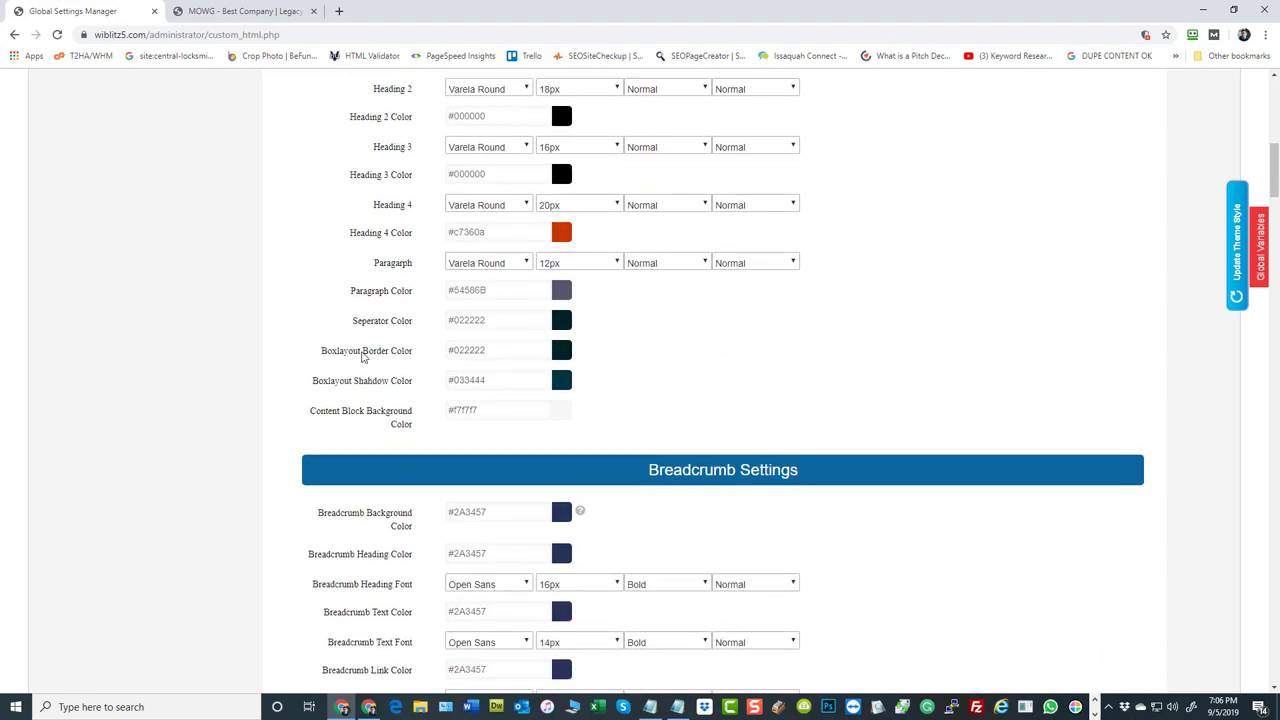
{"action": "scroll", "coordinate": [270, 360], "scroll_direction": "down", "scroll_amount": 3}
{"action": "scroll", "coordinate": [770, 290], "scroll_direction": "down", "scroll_amount": 3}
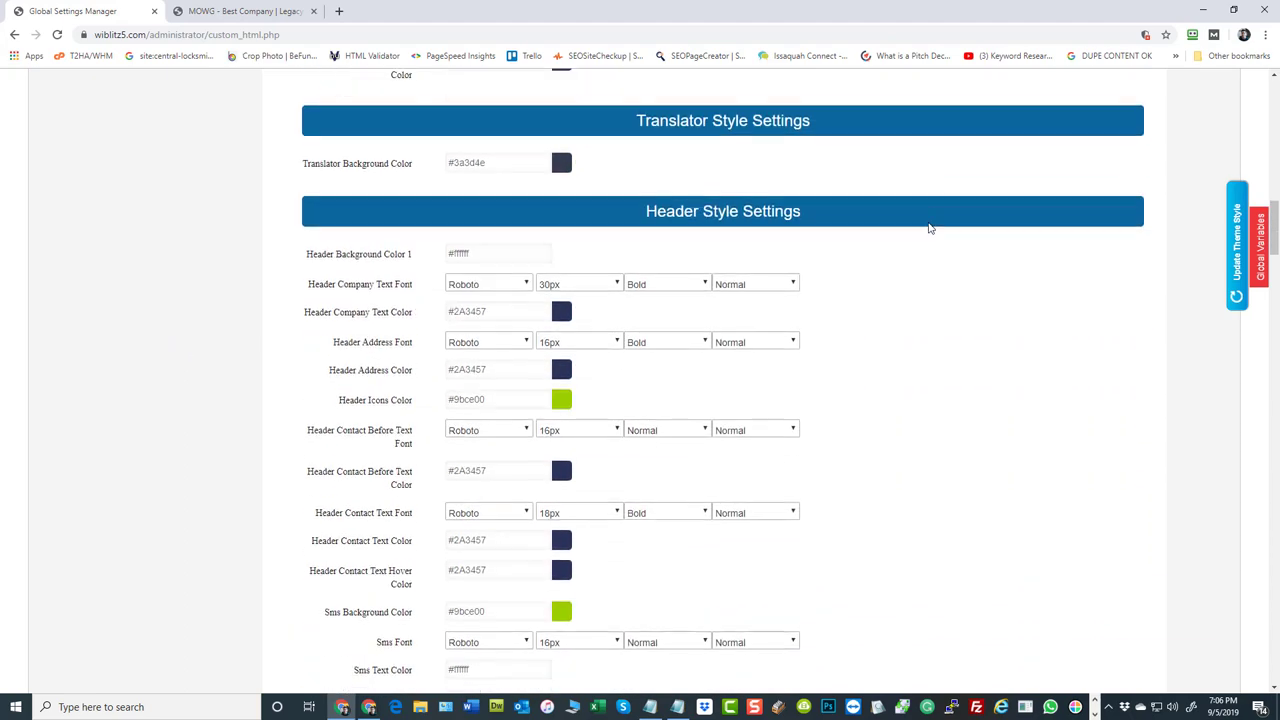
{"action": "scroll", "coordinate": [929, 228], "scroll_direction": "down", "scroll_amount": 1}
{"action": "scroll", "coordinate": [969, 274], "scroll_direction": "down", "scroll_amount": 7}
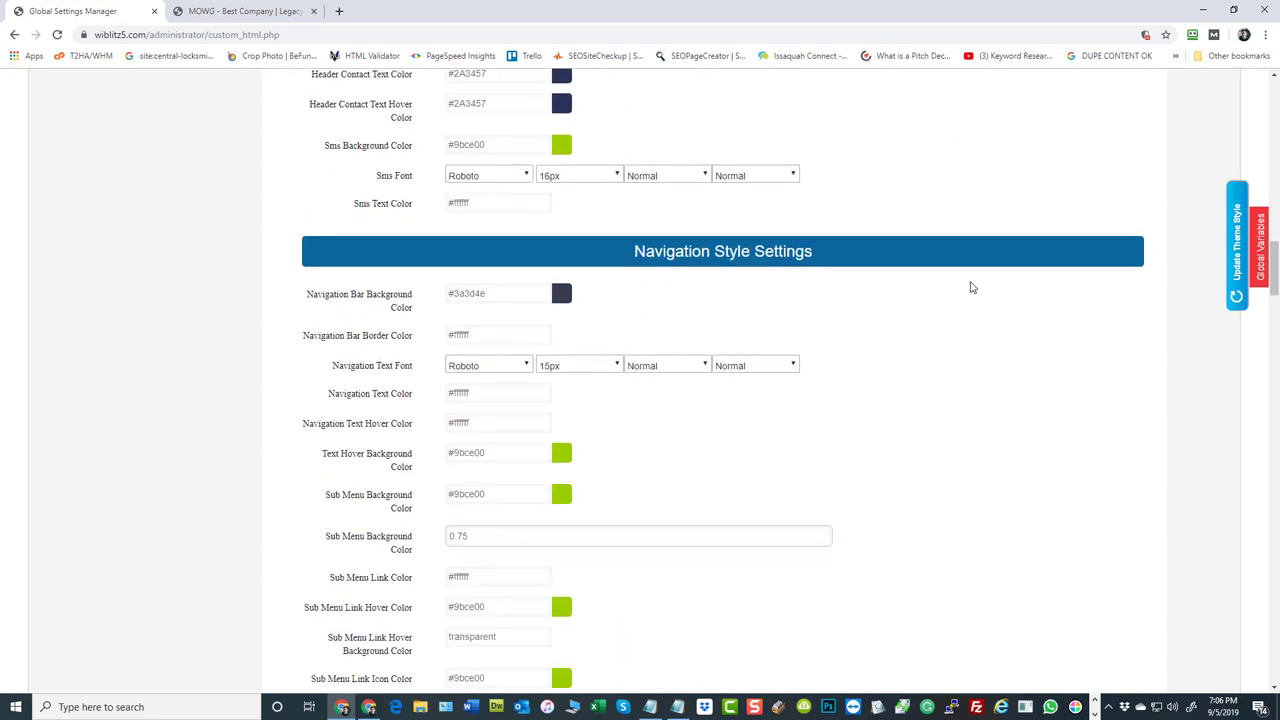
{"action": "scroll", "coordinate": [851, 214], "scroll_direction": "down", "scroll_amount": 2}
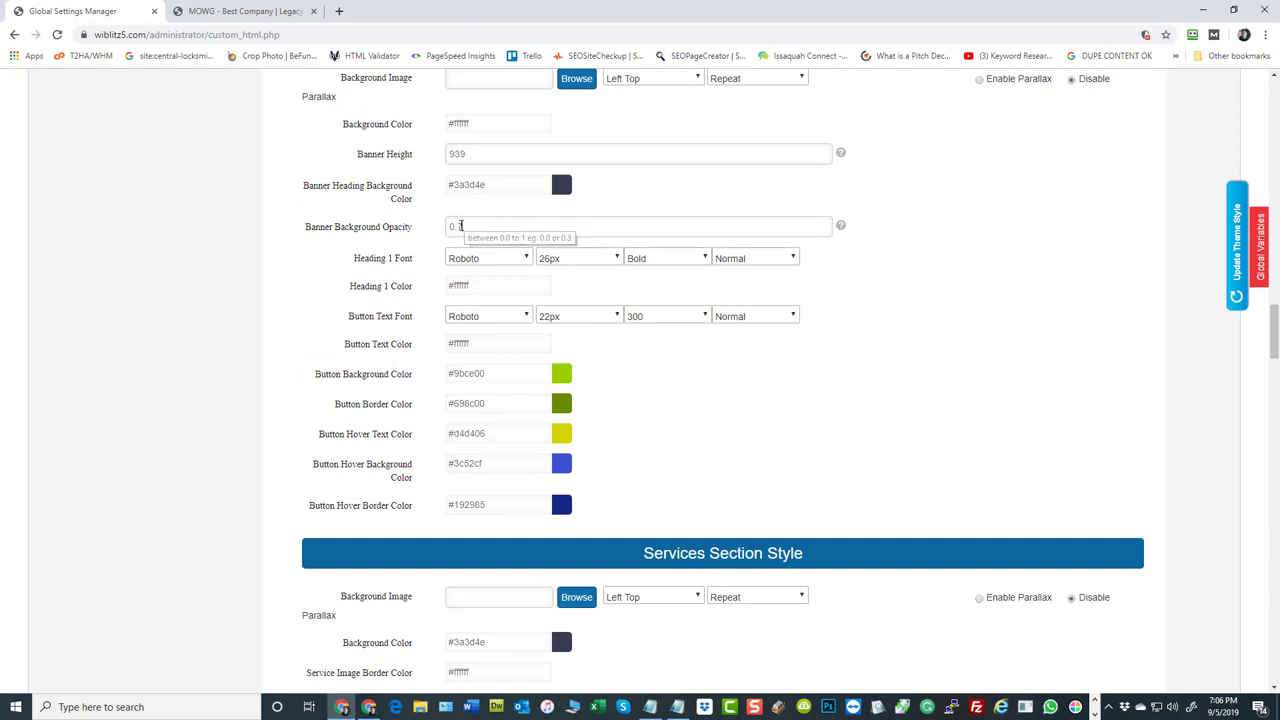
Compare the Banner Background Opacity setting with the banner heading on the live site's home page.
{"action": "left_click_drag", "start_coordinate": [465, 226], "coordinate": [459, 226]}
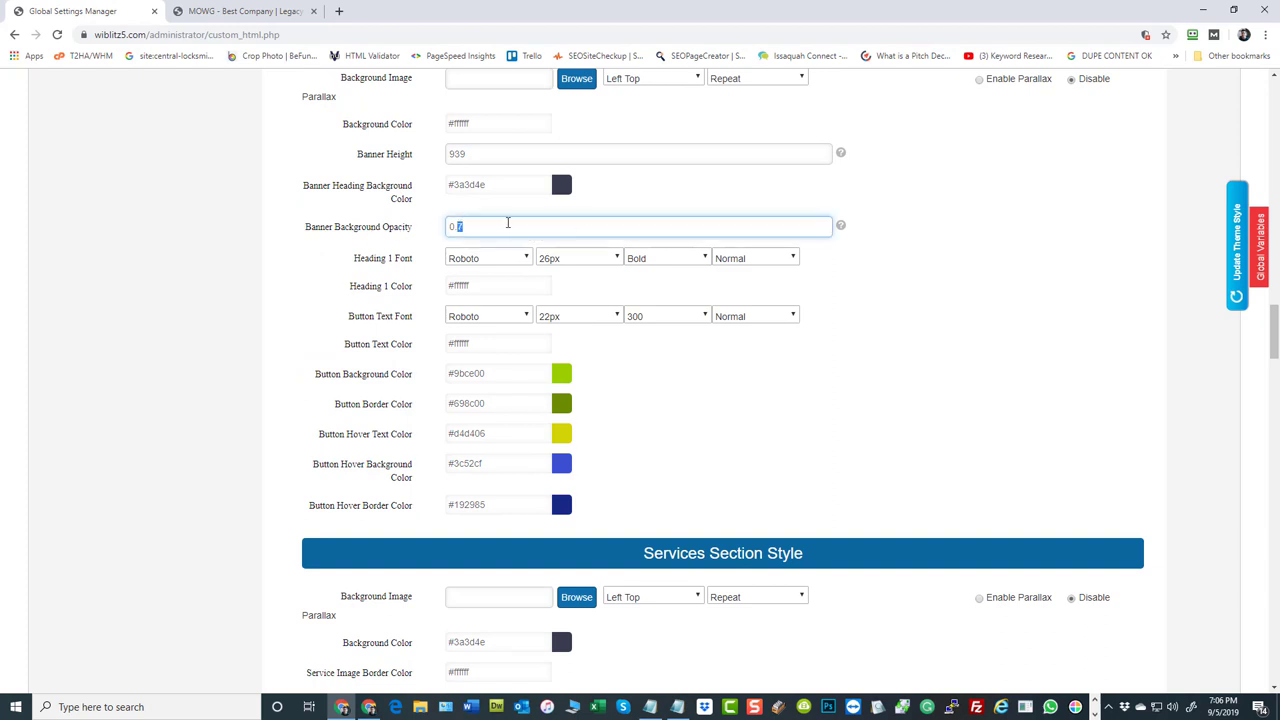
{"action": "left_click", "coordinate": [255, 8]}
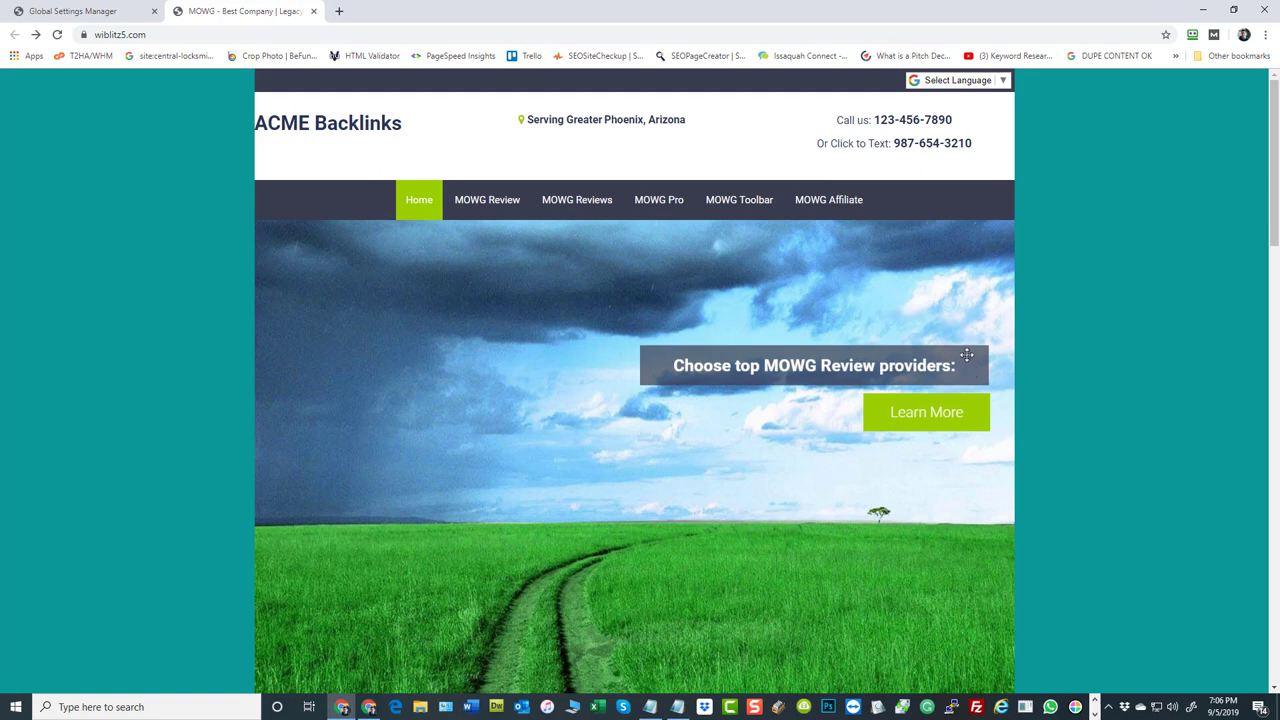
{"action": "left_click", "coordinate": [80, 11]}
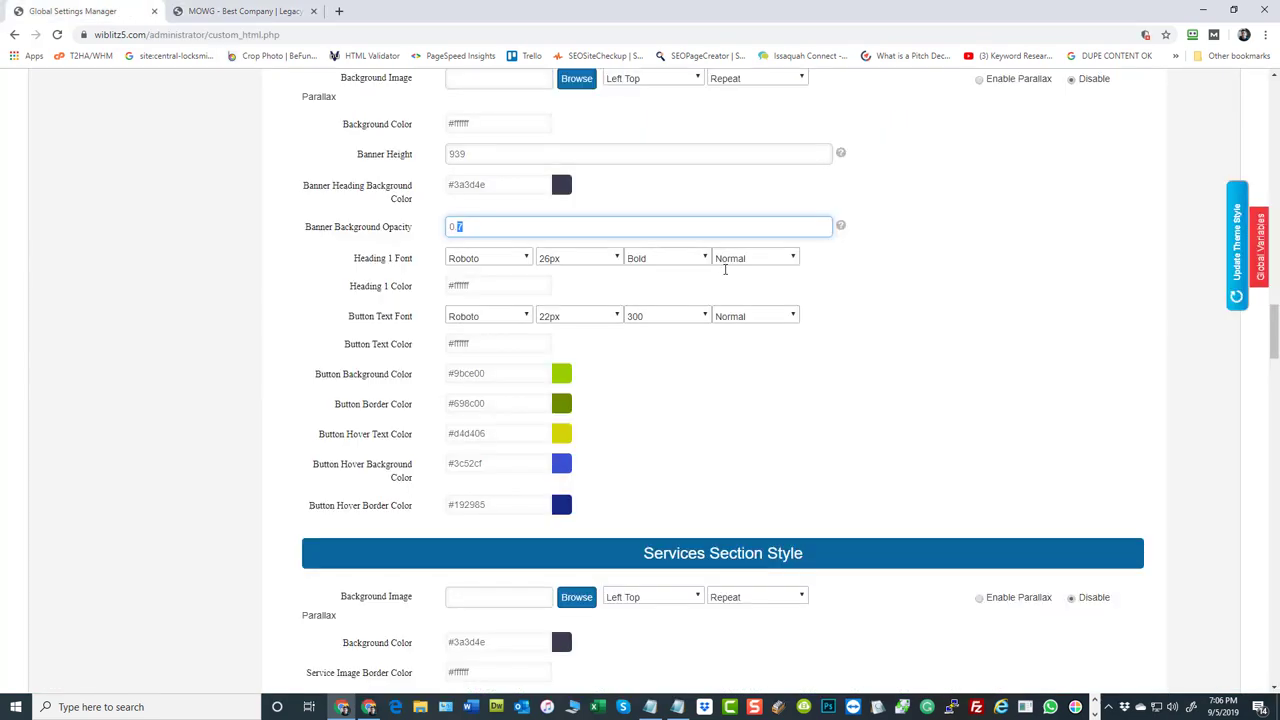
{"action": "left_click", "coordinate": [461, 227]}
Review the Services and About section styles, including the position and repeat options for the About background image.
{"action": "scroll", "coordinate": [466, 375], "scroll_direction": "down", "scroll_amount": 2}
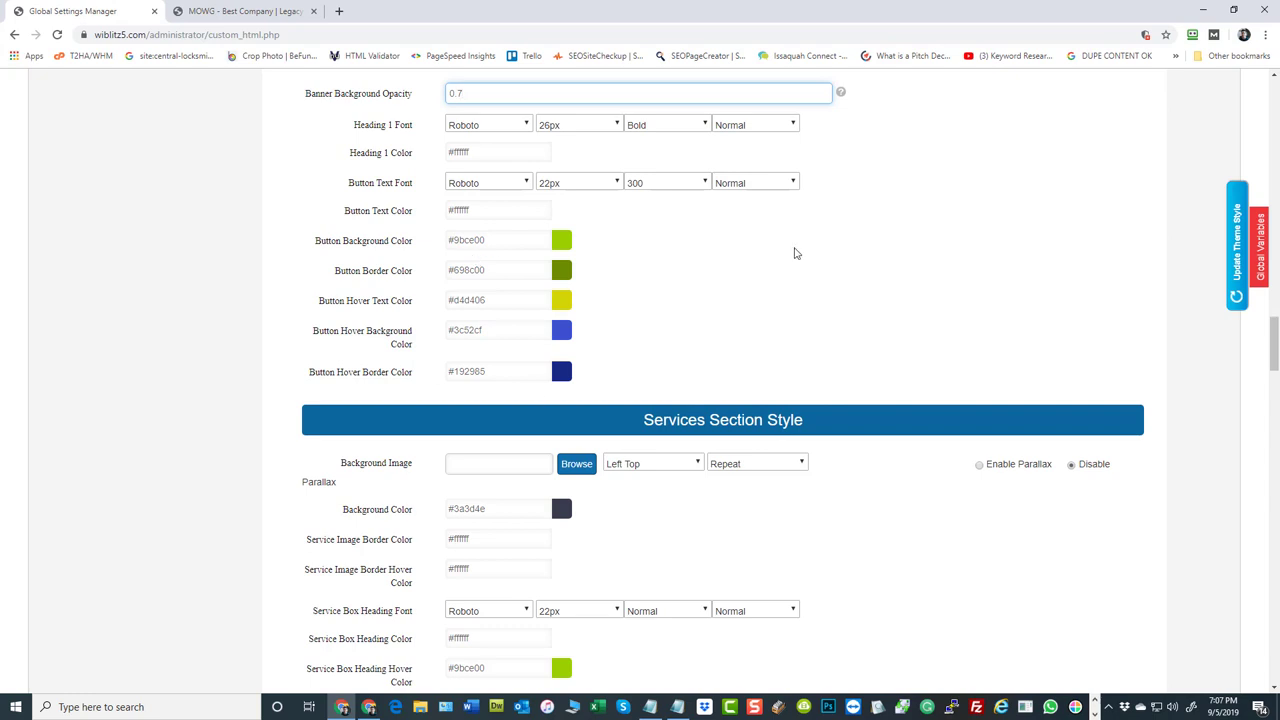
{"action": "scroll", "coordinate": [910, 321], "scroll_direction": "down", "scroll_amount": 3}
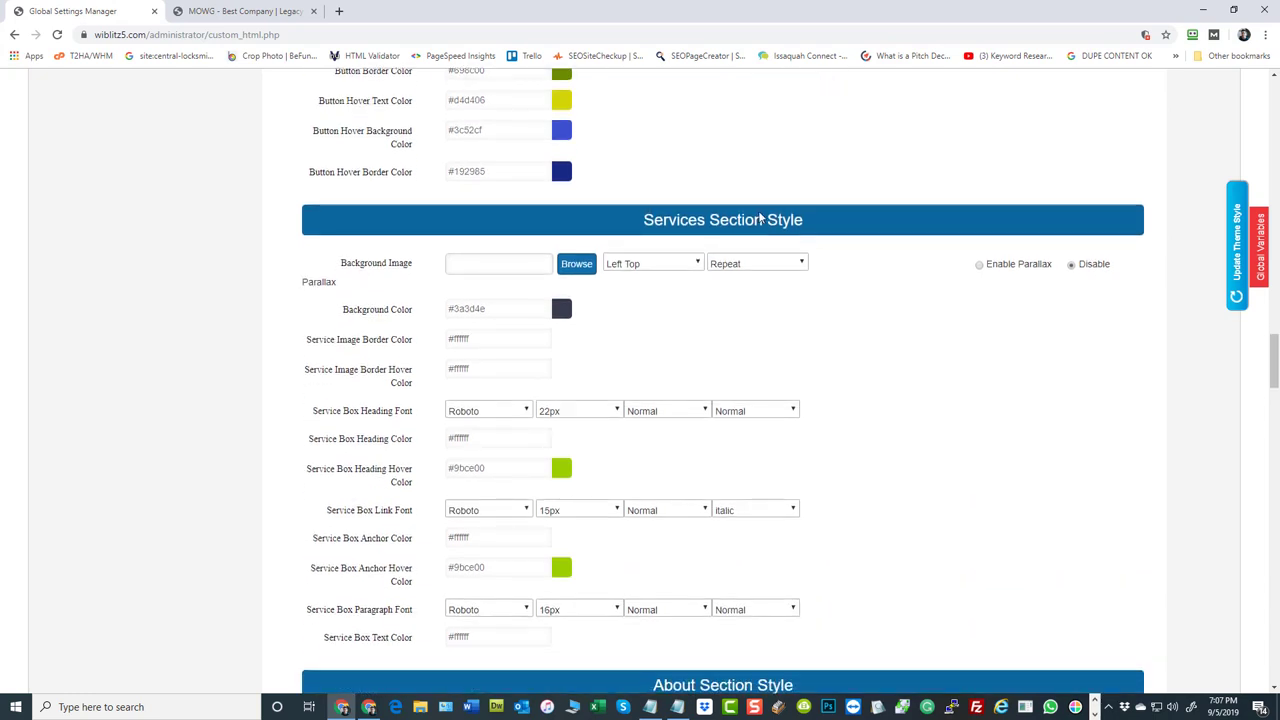
{"action": "scroll", "coordinate": [736, 276], "scroll_direction": "down", "scroll_amount": 7}
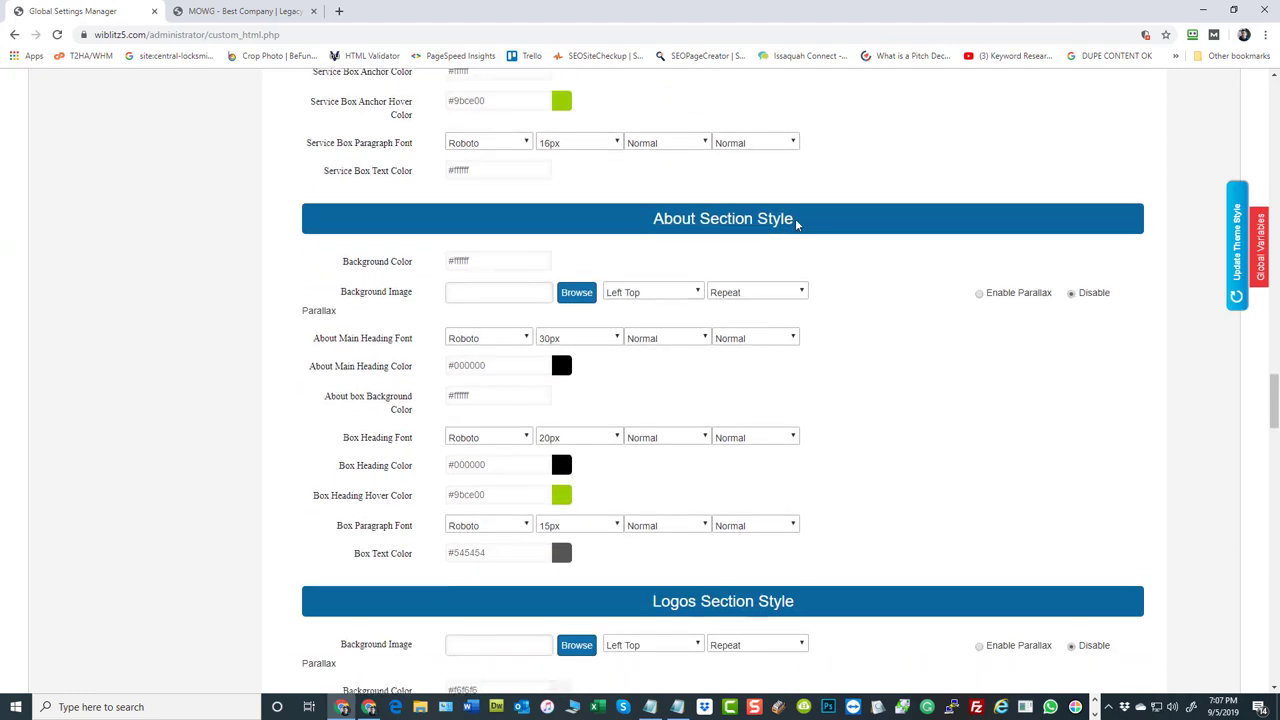
{"action": "scroll", "coordinate": [846, 370], "scroll_direction": "down", "scroll_amount": 1}
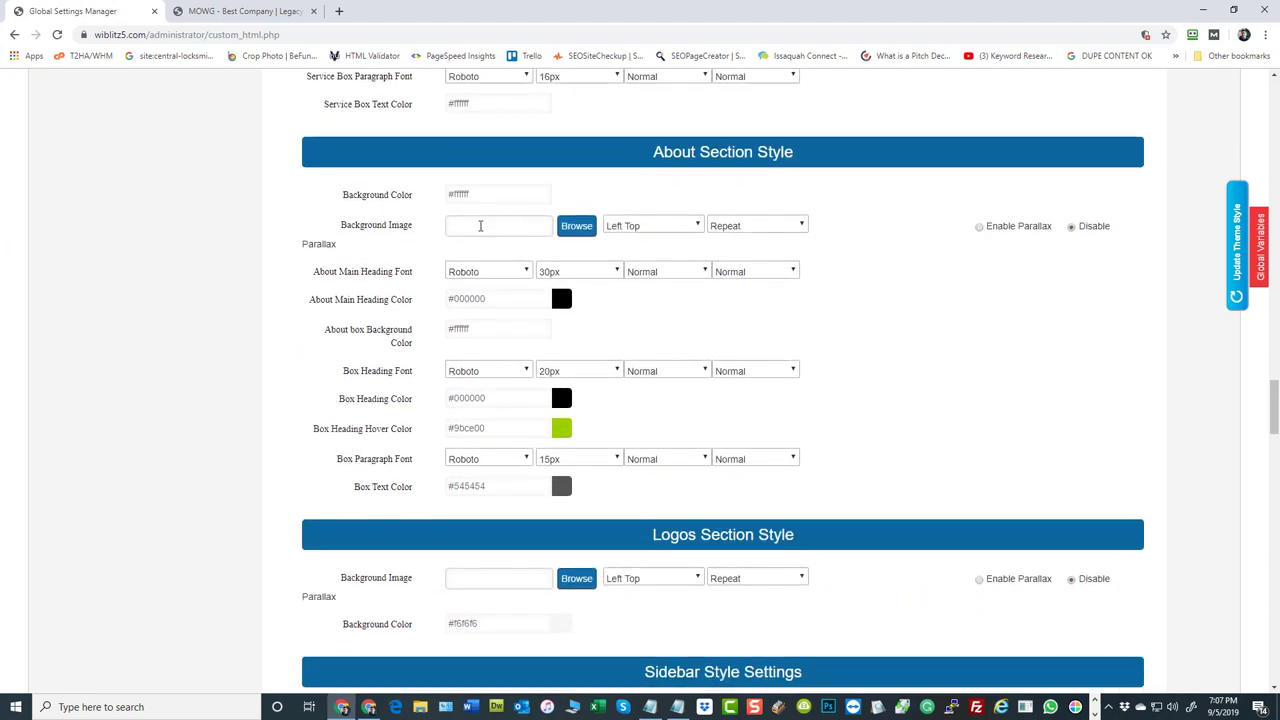
{"action": "left_click", "coordinate": [646, 228]}
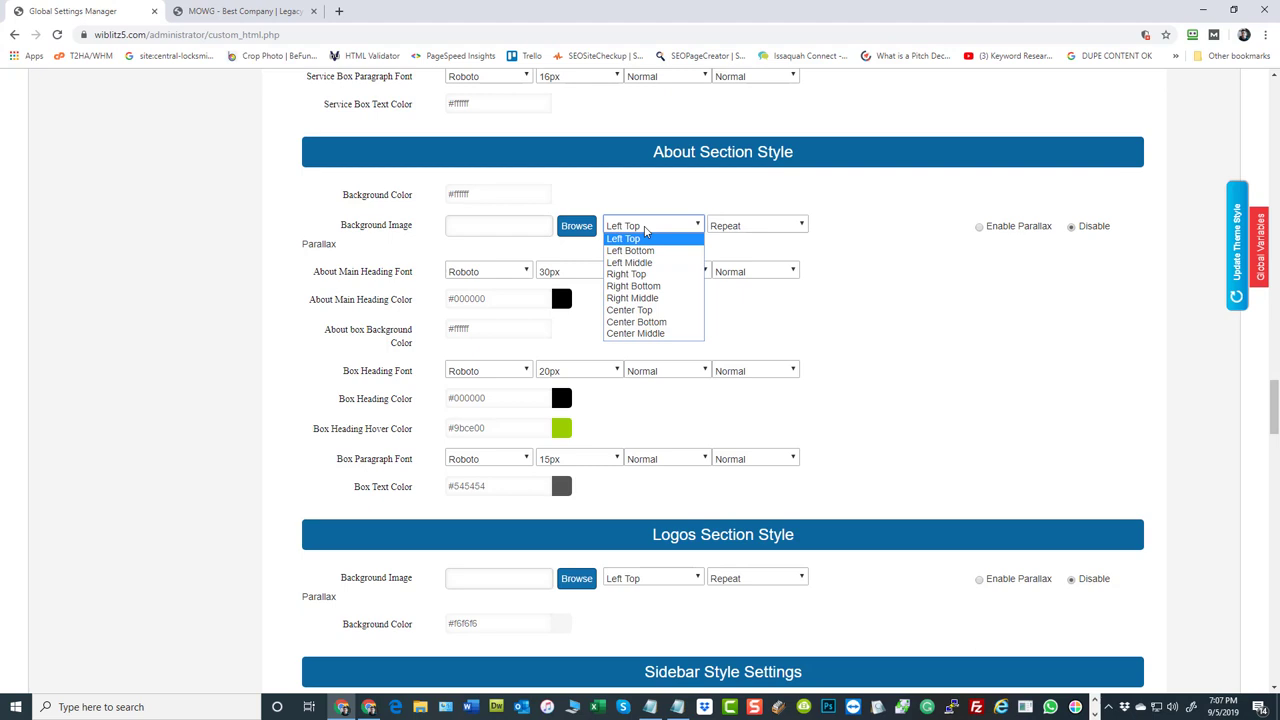
{"action": "left_click", "coordinate": [646, 232]}
{"action": "left_click", "coordinate": [734, 228]}
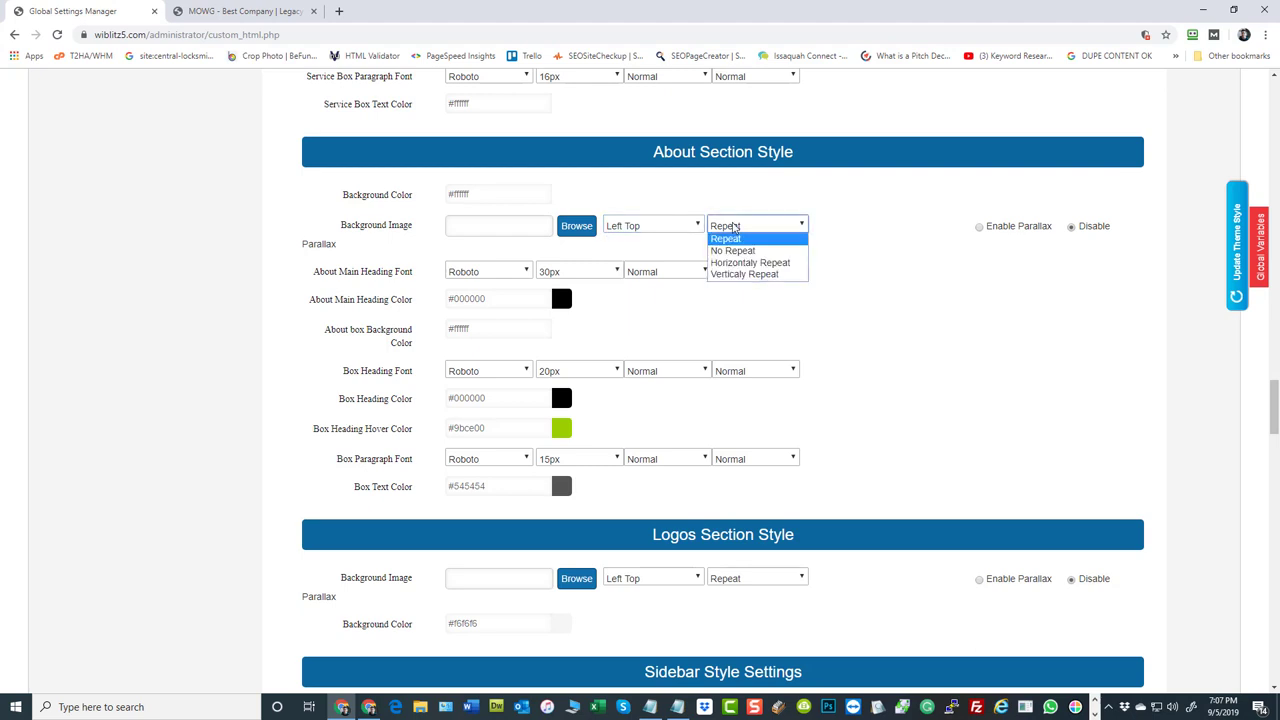
{"action": "left_click", "coordinate": [734, 227]}
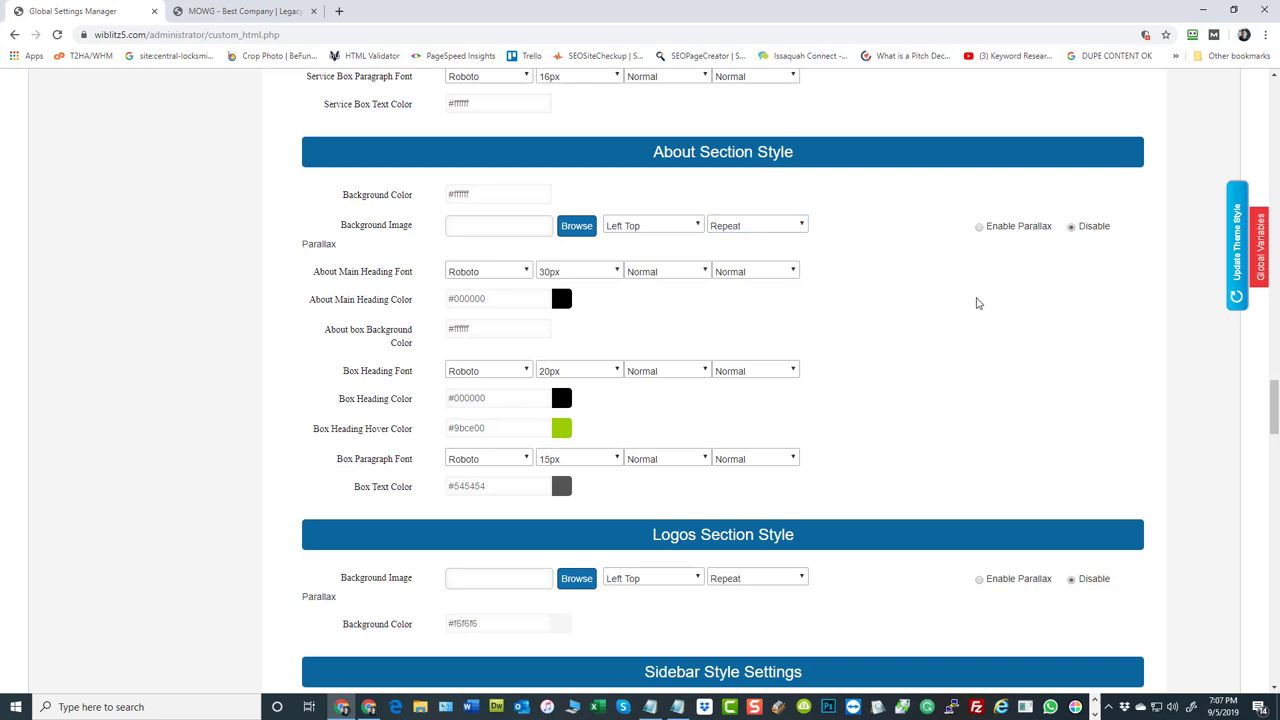
Review the Logos section and Sidebar style settings, including the form button and social icon colors.
{"action": "scroll", "coordinate": [978, 303], "scroll_direction": "down", "scroll_amount": 2}
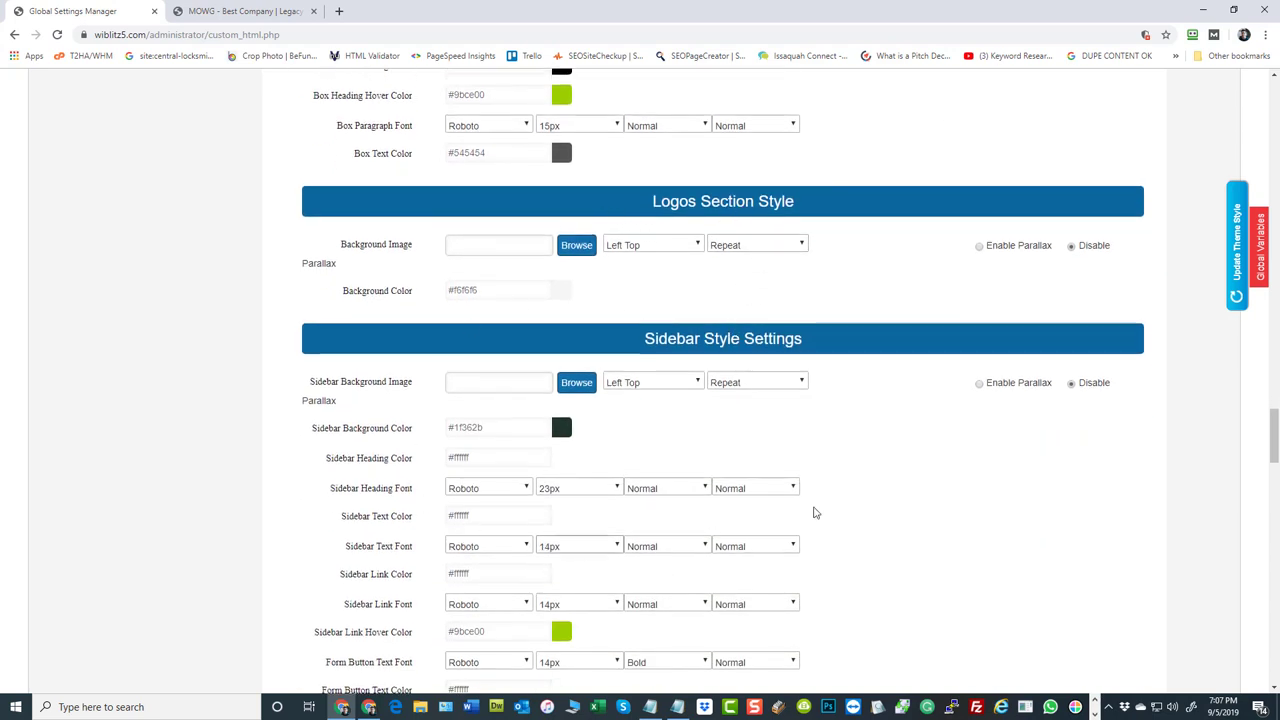
{"action": "scroll", "coordinate": [811, 514], "scroll_direction": "down", "scroll_amount": 4}
{"action": "scroll", "coordinate": [460, 285], "scroll_direction": "down", "scroll_amount": 3}
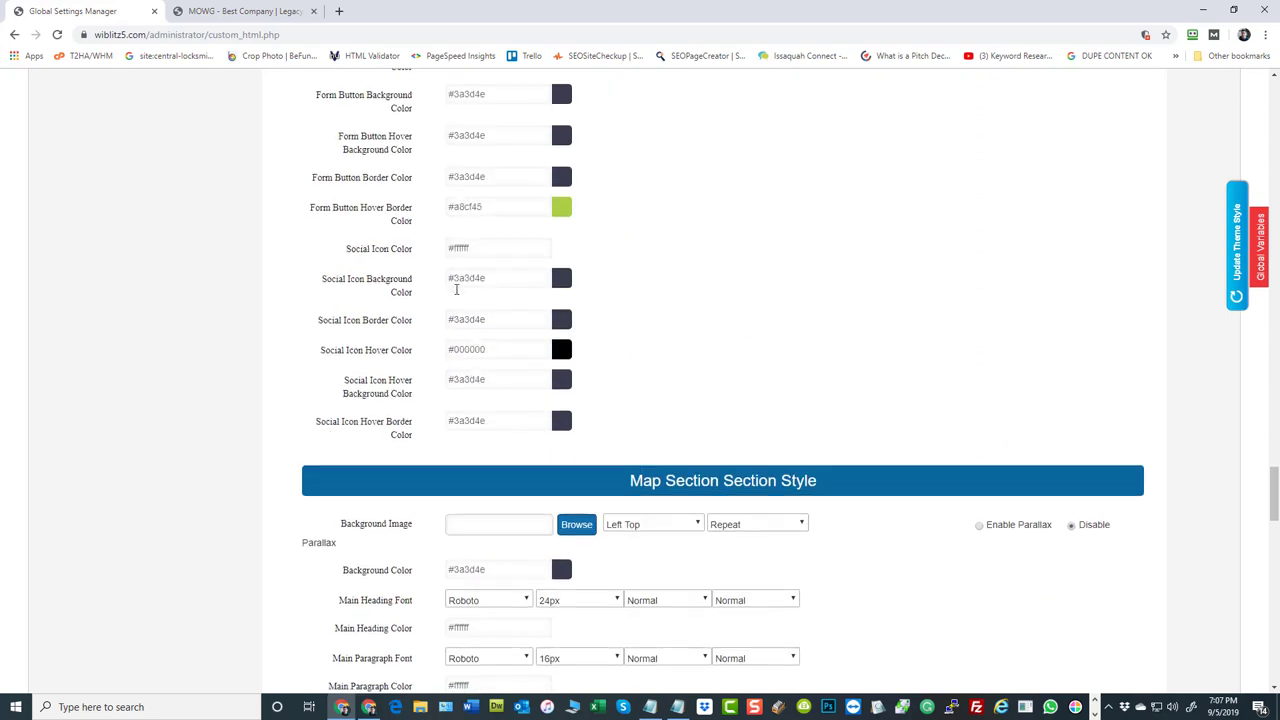
{"action": "scroll", "coordinate": [506, 340], "scroll_direction": "up", "scroll_amount": 5}
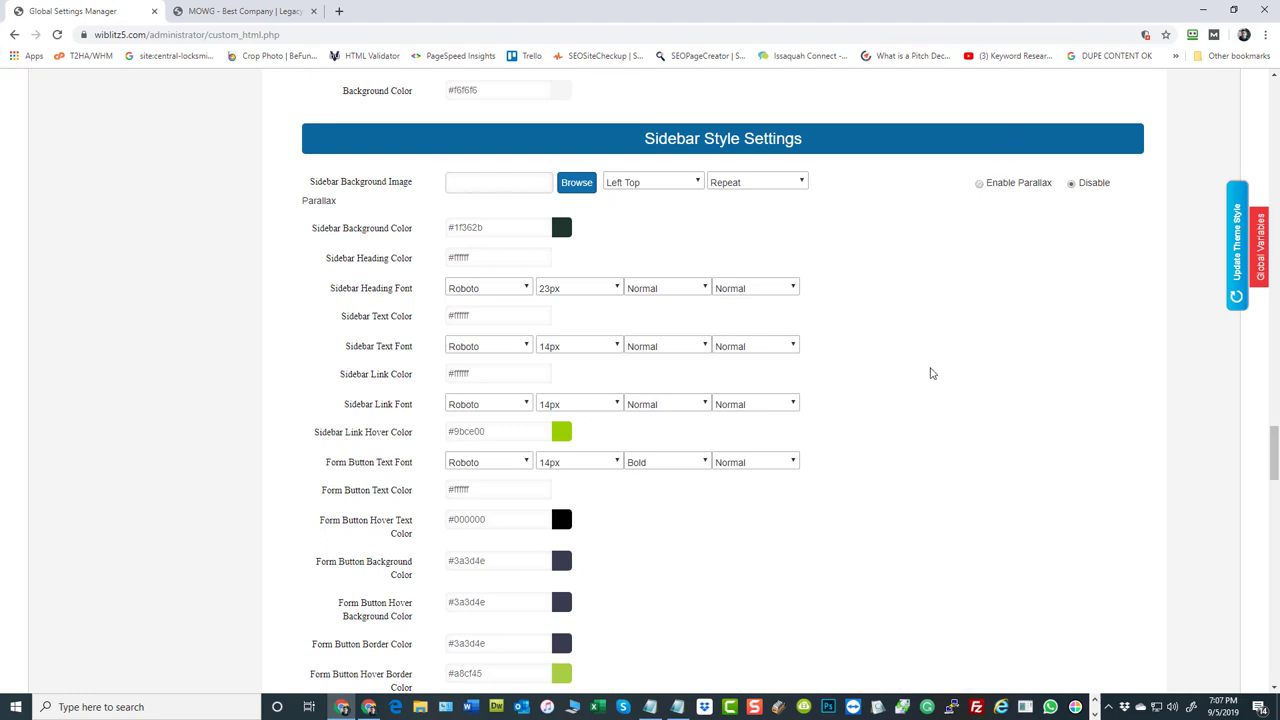
{"action": "scroll", "coordinate": [935, 372], "scroll_direction": "down", "scroll_amount": 2}
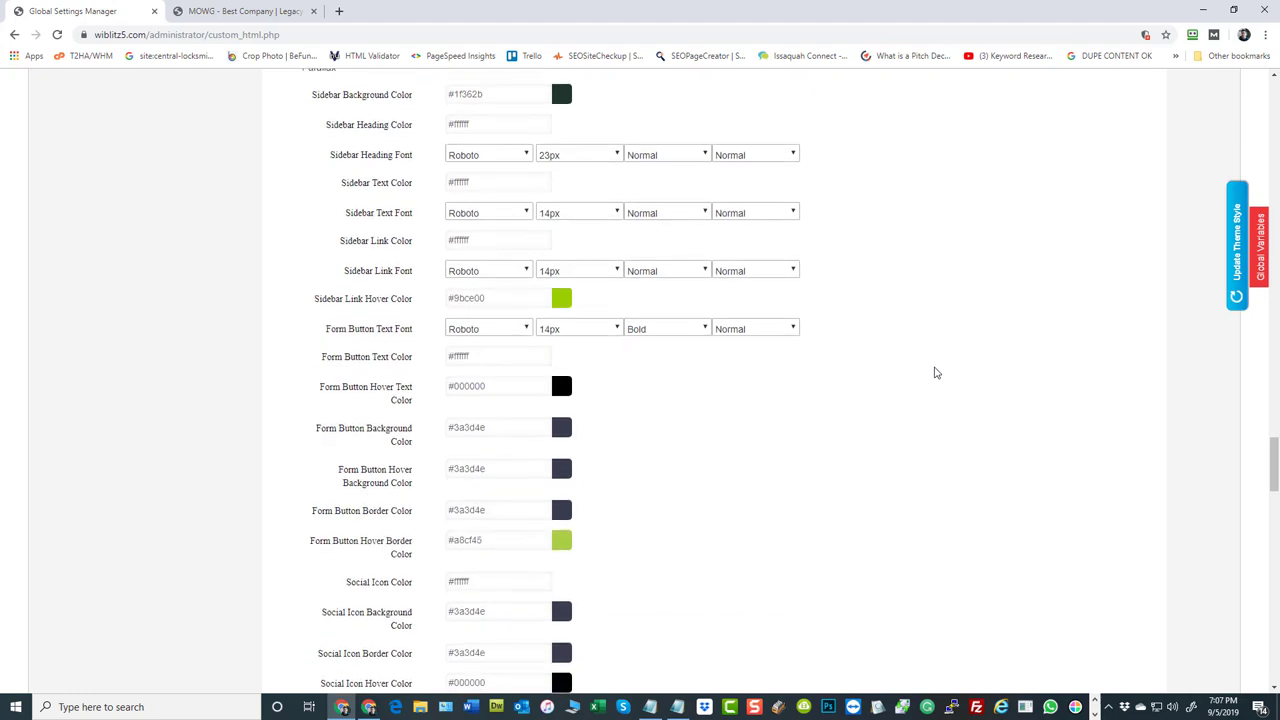
Set the Sidebar Link Color to the green tone #64b397.
{"action": "left_click", "coordinate": [479, 241]}
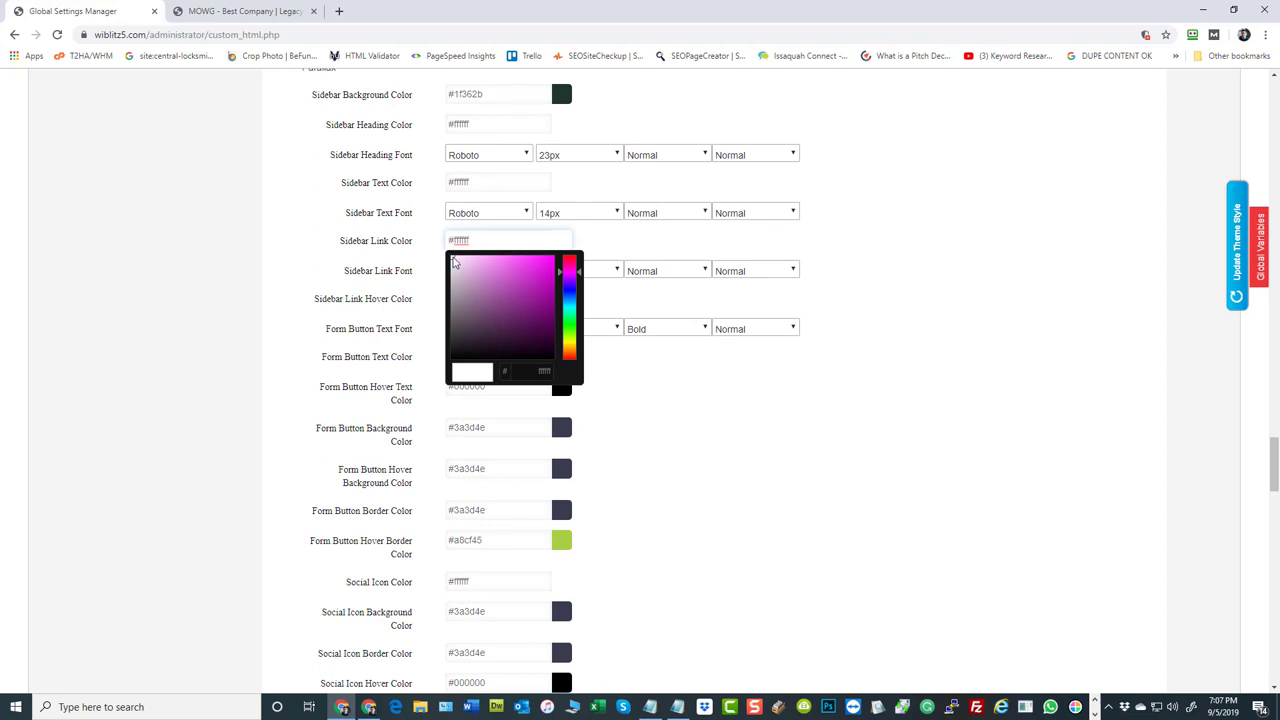
{"action": "left_click_drag", "start_coordinate": [454, 261], "coordinate": [496, 286]}
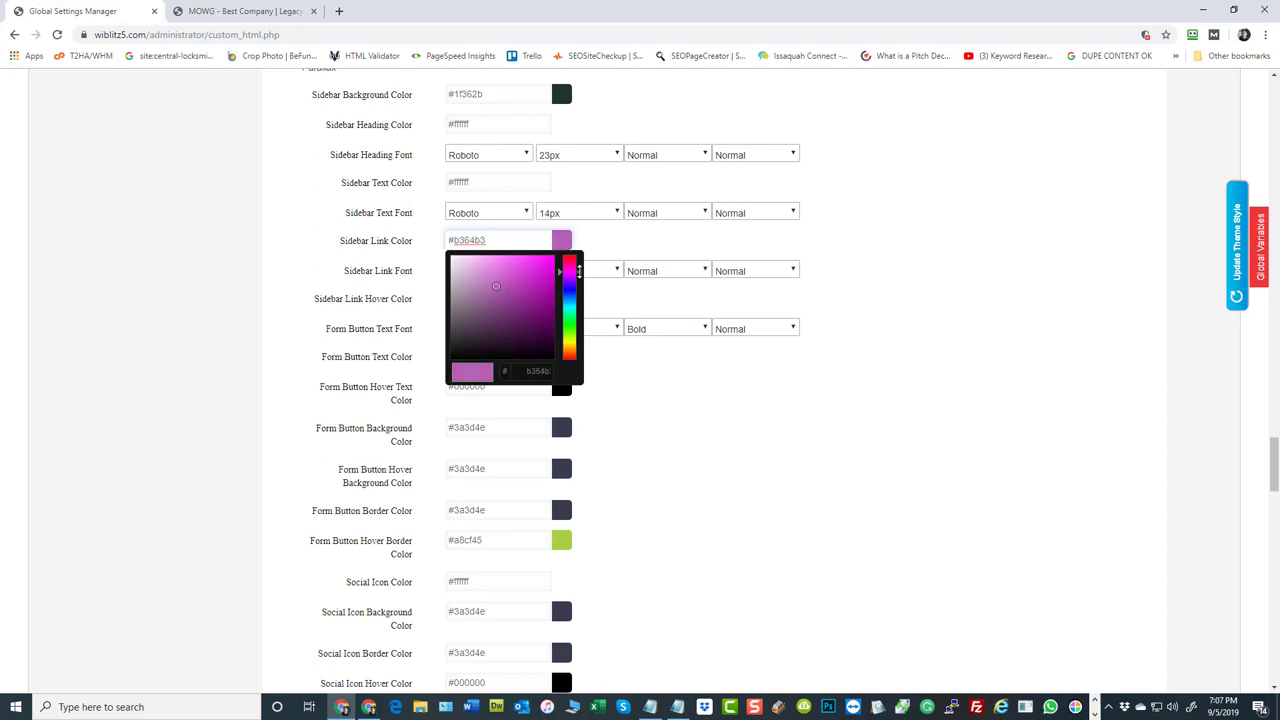
{"action": "left_click_drag", "start_coordinate": [578, 271], "coordinate": [568, 317]}
{"action": "left_click", "coordinate": [975, 303]}
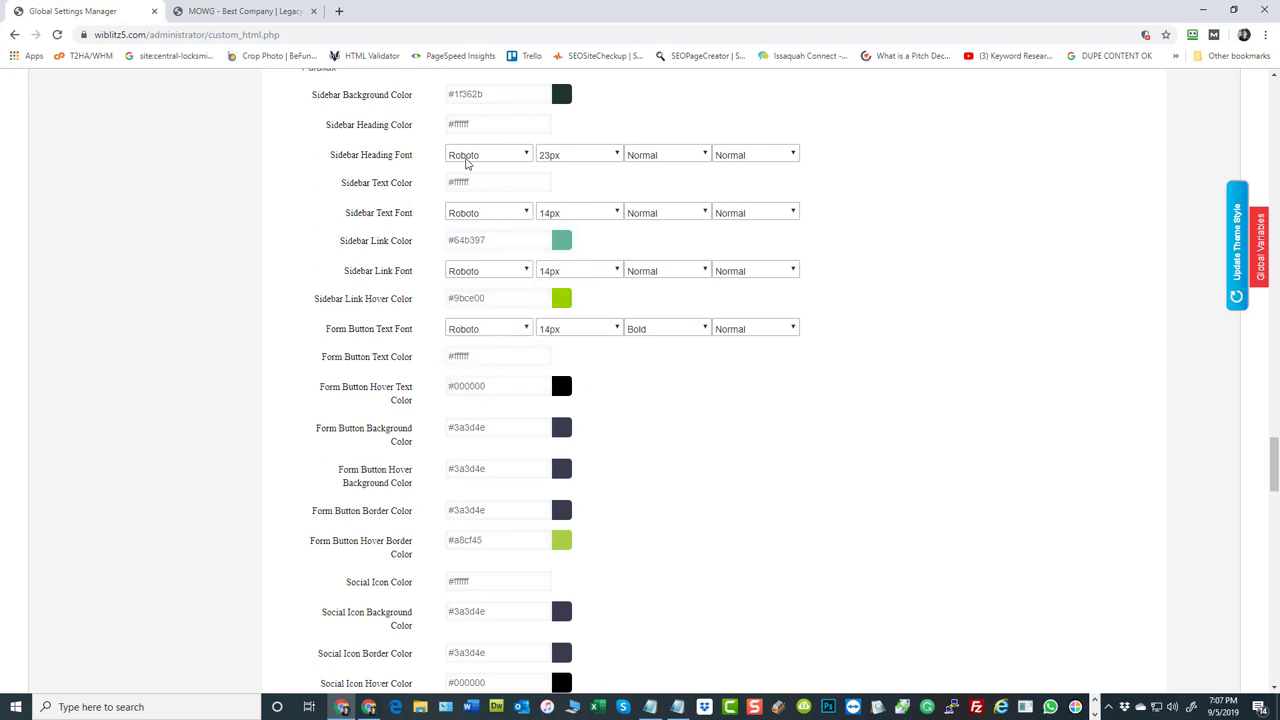
Copy the Sidebar Link Color value #64b397 into the Sidebar Link Hover Color and refresh its swatch.
{"action": "double_click", "coordinate": [486, 183]}
{"action": "double_click", "coordinate": [504, 243]}
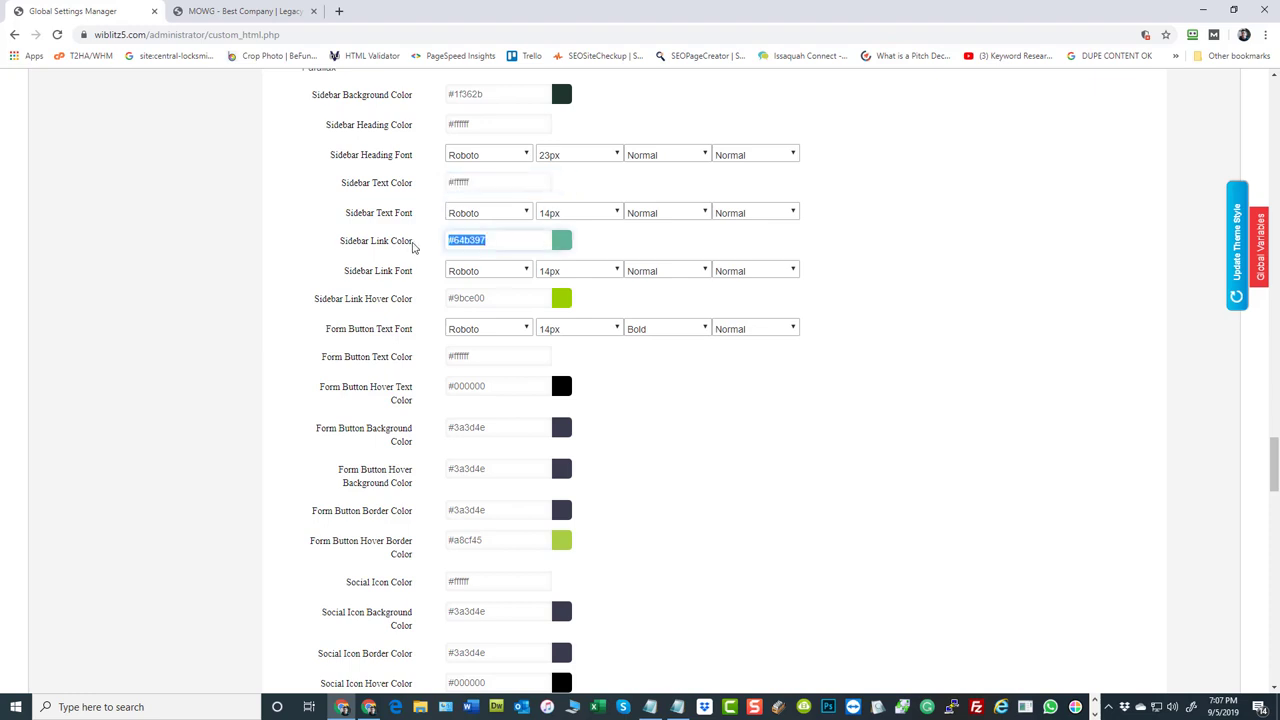
{"action": "right_click", "coordinate": [470, 243]}
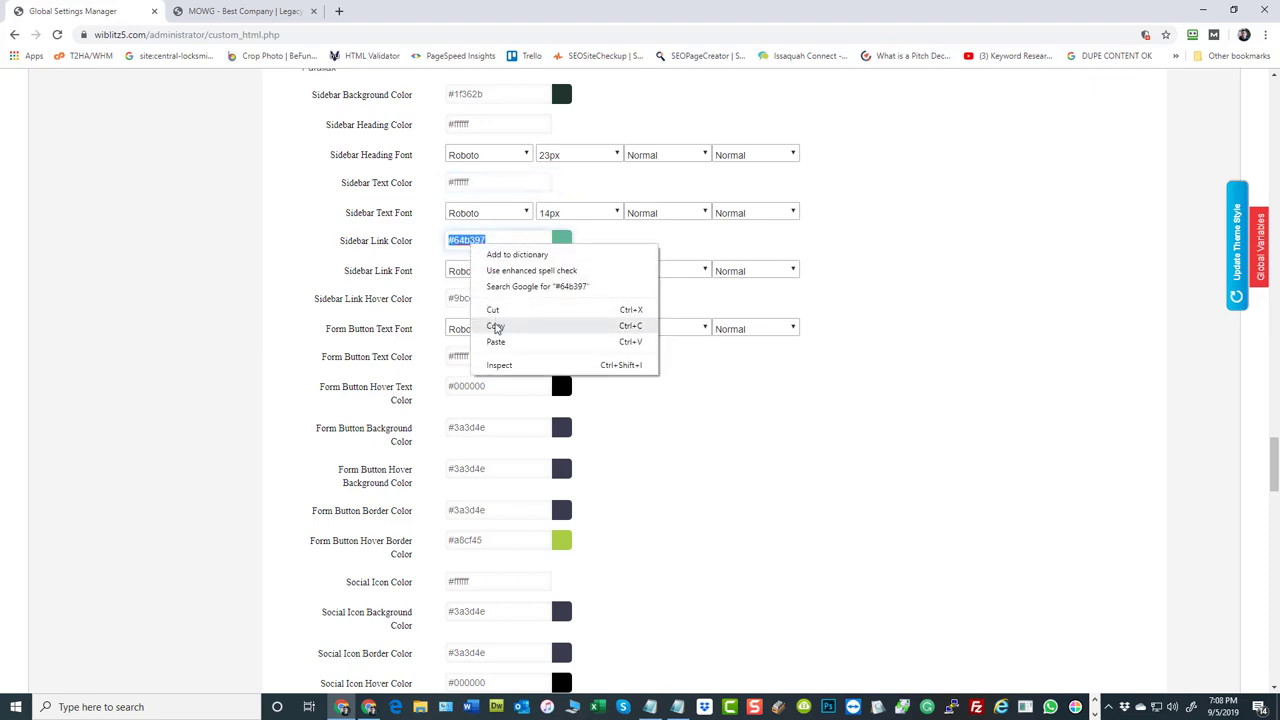
{"action": "left_click", "coordinate": [497, 326]}
{"action": "double_click", "coordinate": [505, 299]}
{"action": "right_click", "coordinate": [478, 297]}
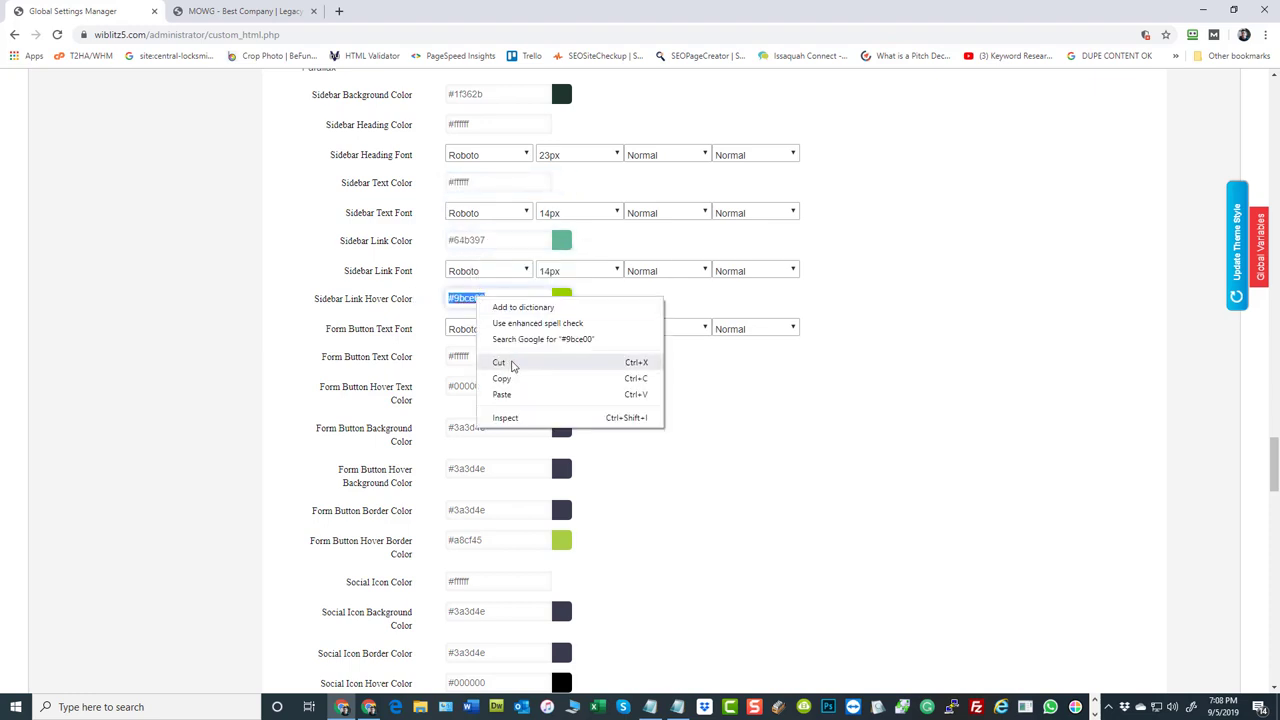
{"action": "left_click", "coordinate": [507, 398]}
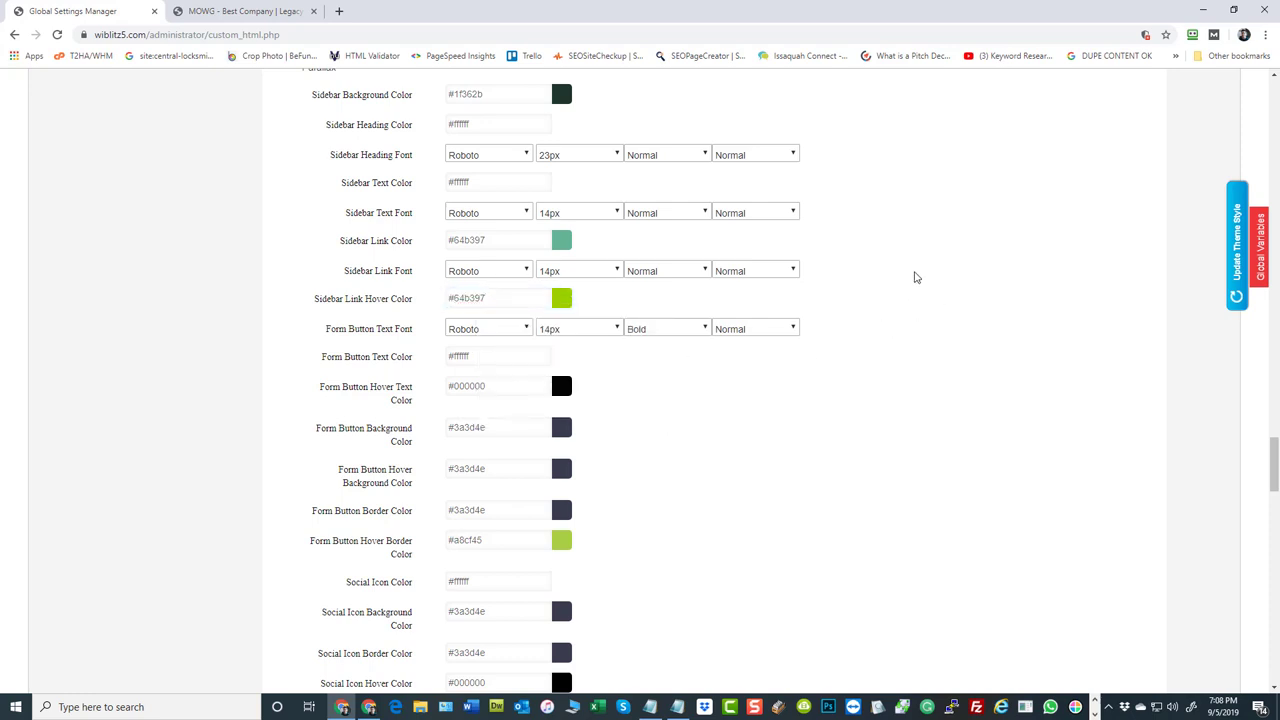
{"action": "left_click", "coordinate": [491, 298]}
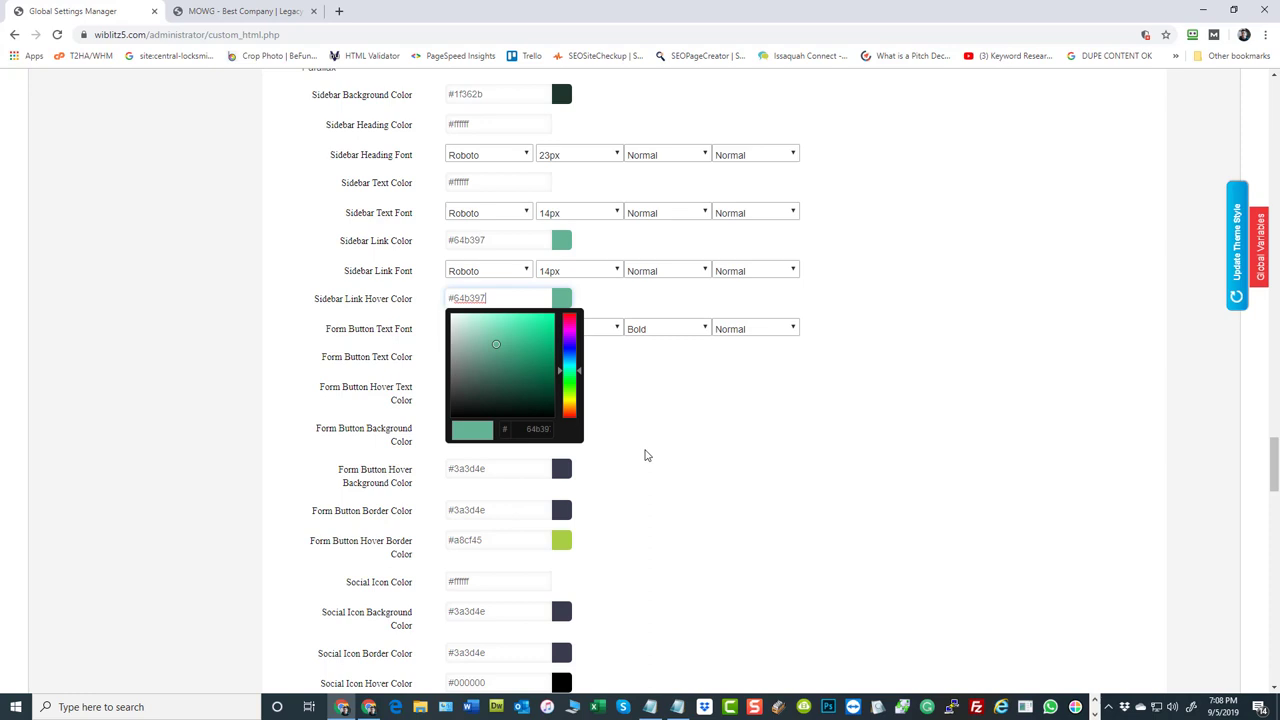
{"action": "left_click", "coordinate": [1027, 416]}
Update the theme style and review the Map Section and Prefooter Section style settings.
{"action": "scroll", "coordinate": [1029, 420], "scroll_direction": "down", "scroll_amount": 4}
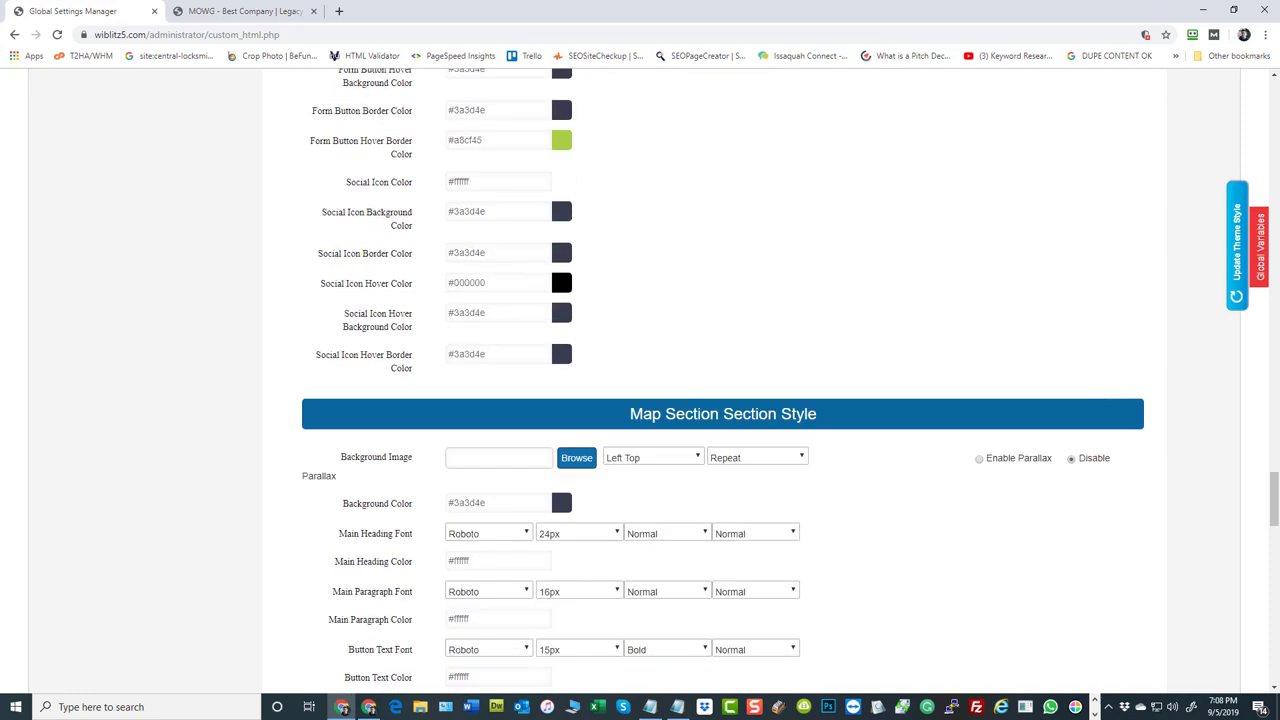
{"action": "left_click", "coordinate": [1236, 299]}
{"action": "scroll", "coordinate": [743, 277], "scroll_direction": "down", "scroll_amount": 3}
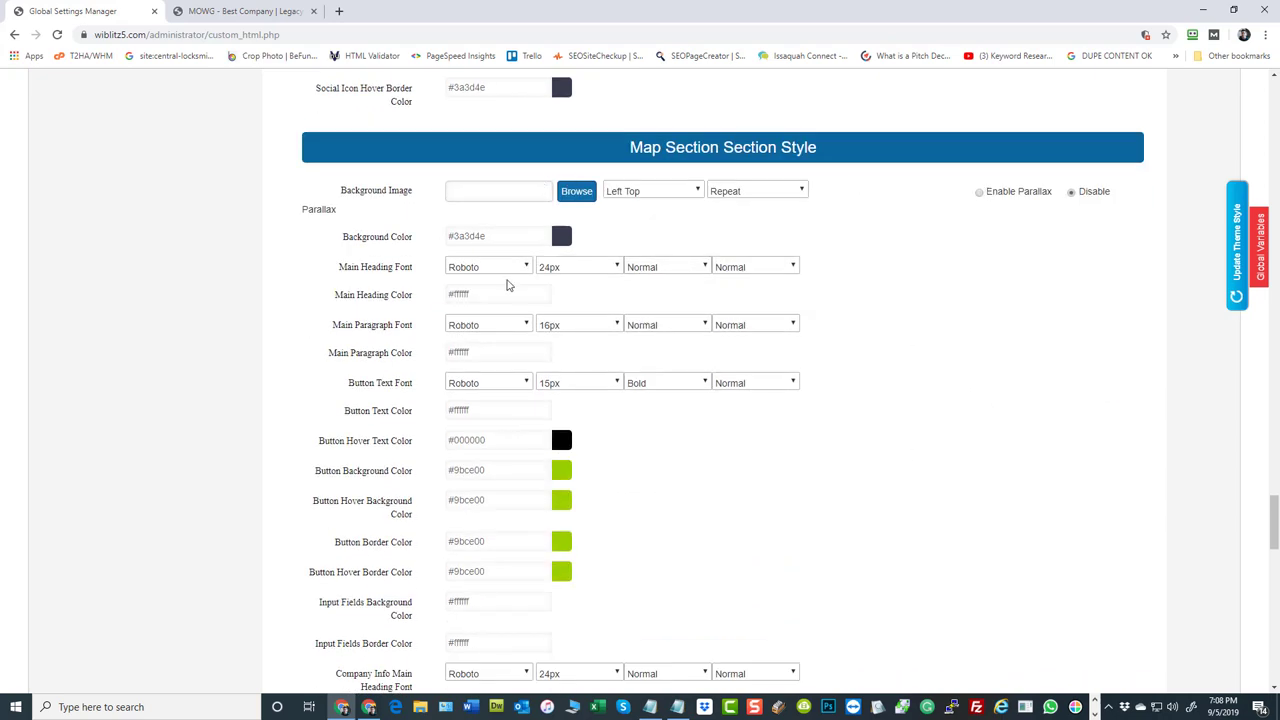
{"action": "scroll", "coordinate": [639, 387], "scroll_direction": "down", "scroll_amount": 2}
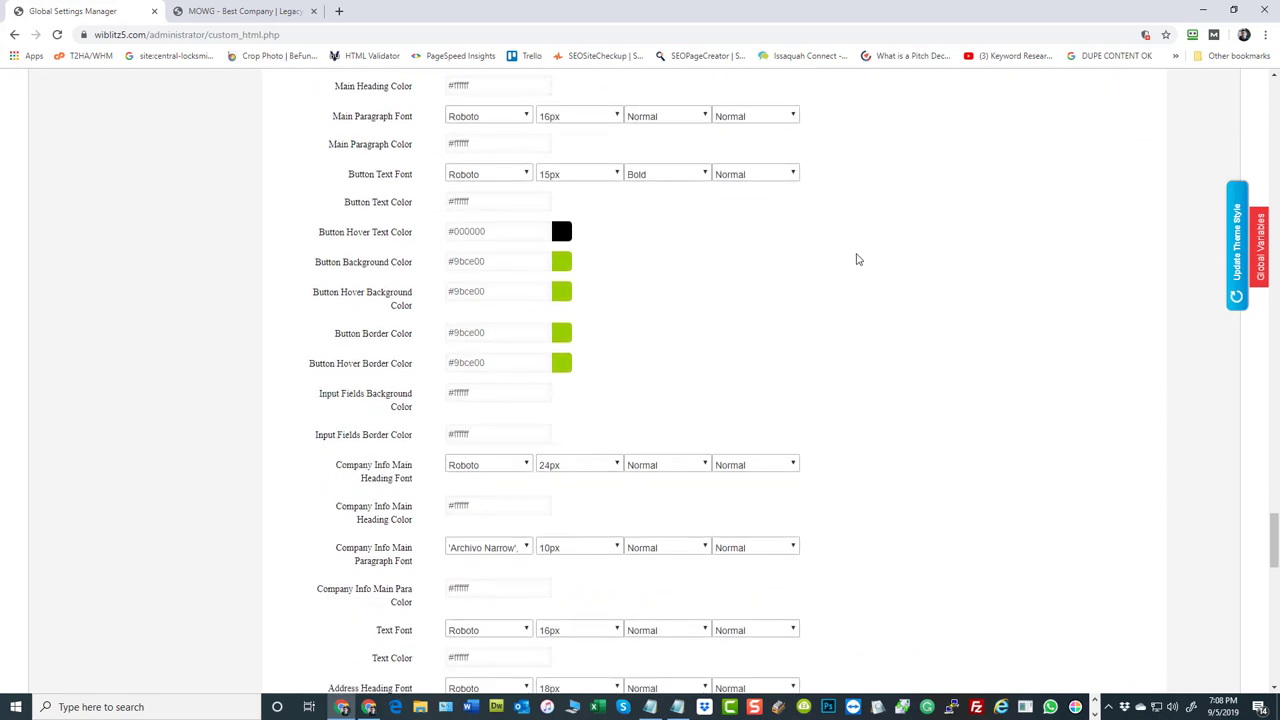
{"action": "scroll", "coordinate": [856, 260], "scroll_direction": "down", "scroll_amount": 6}
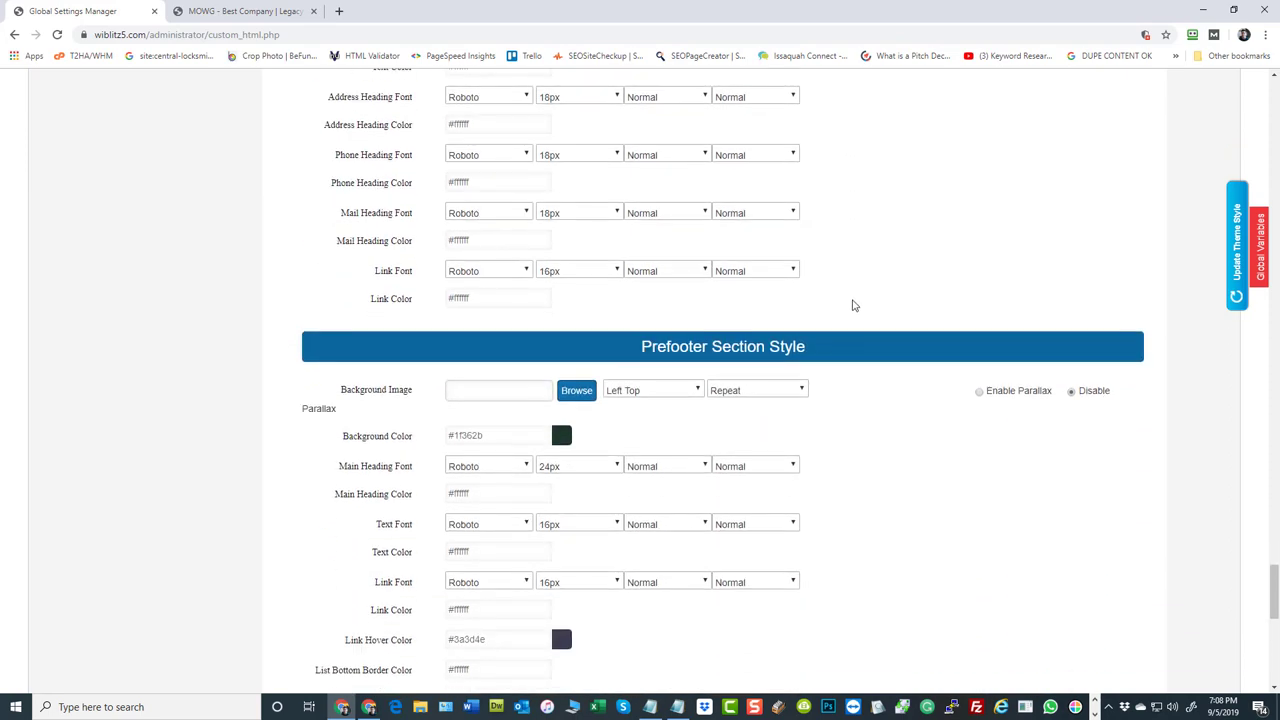
Review the Prefooter, Footer and Back To Top Button style settings and compare them with the button on the live site.
{"action": "scroll", "coordinate": [679, 343], "scroll_direction": "down", "scroll_amount": 1}
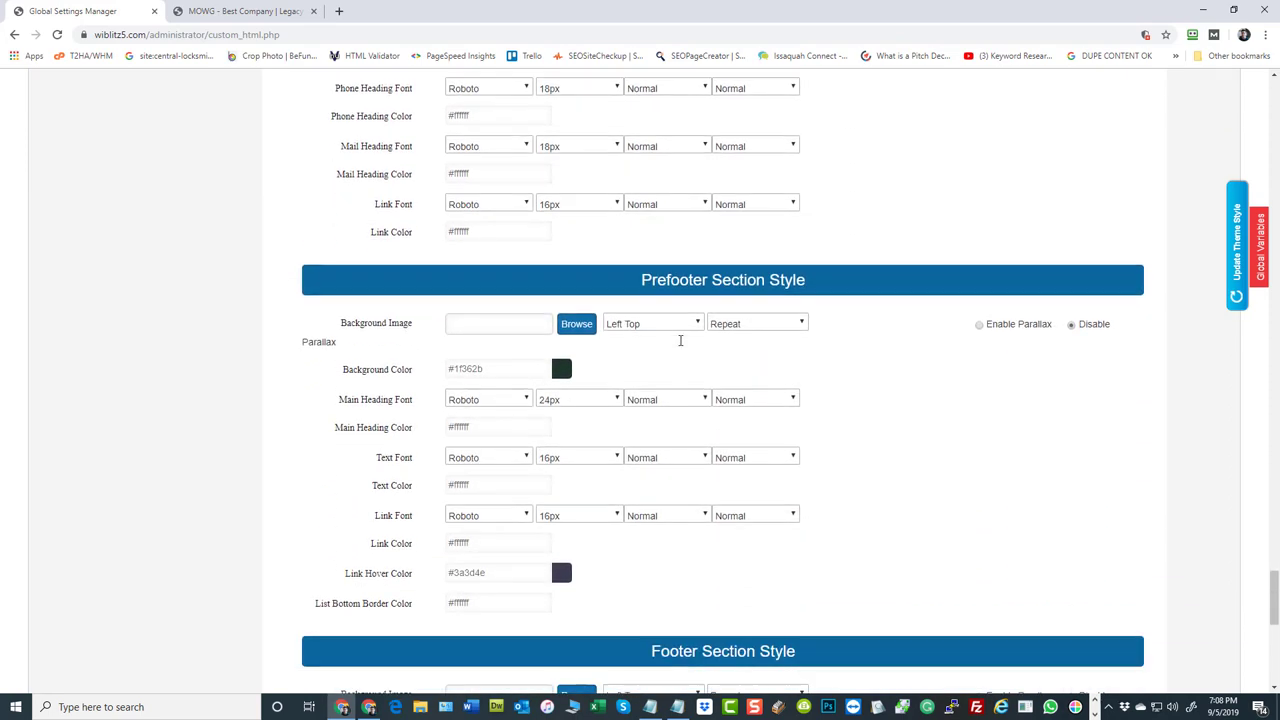
{"action": "scroll", "coordinate": [675, 263], "scroll_direction": "down", "scroll_amount": 1}
{"action": "scroll", "coordinate": [673, 263], "scroll_direction": "down", "scroll_amount": 3}
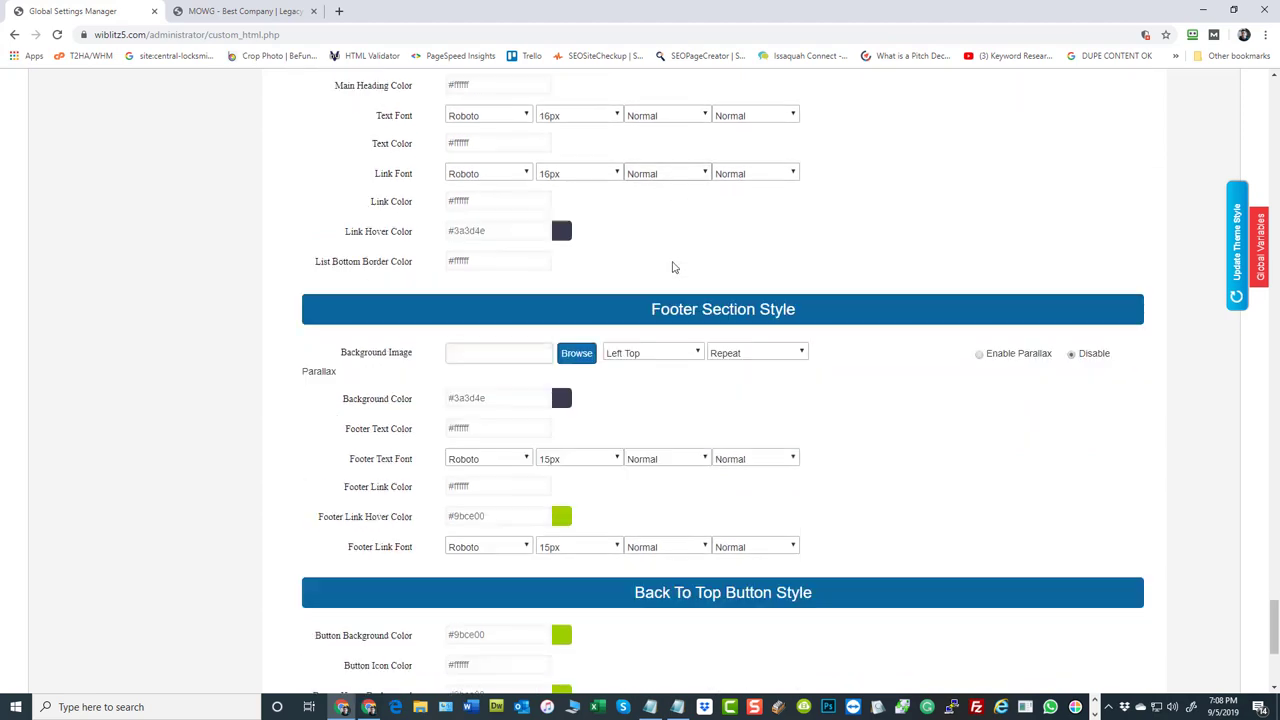
{"action": "scroll", "coordinate": [628, 370], "scroll_direction": "down", "scroll_amount": 3}
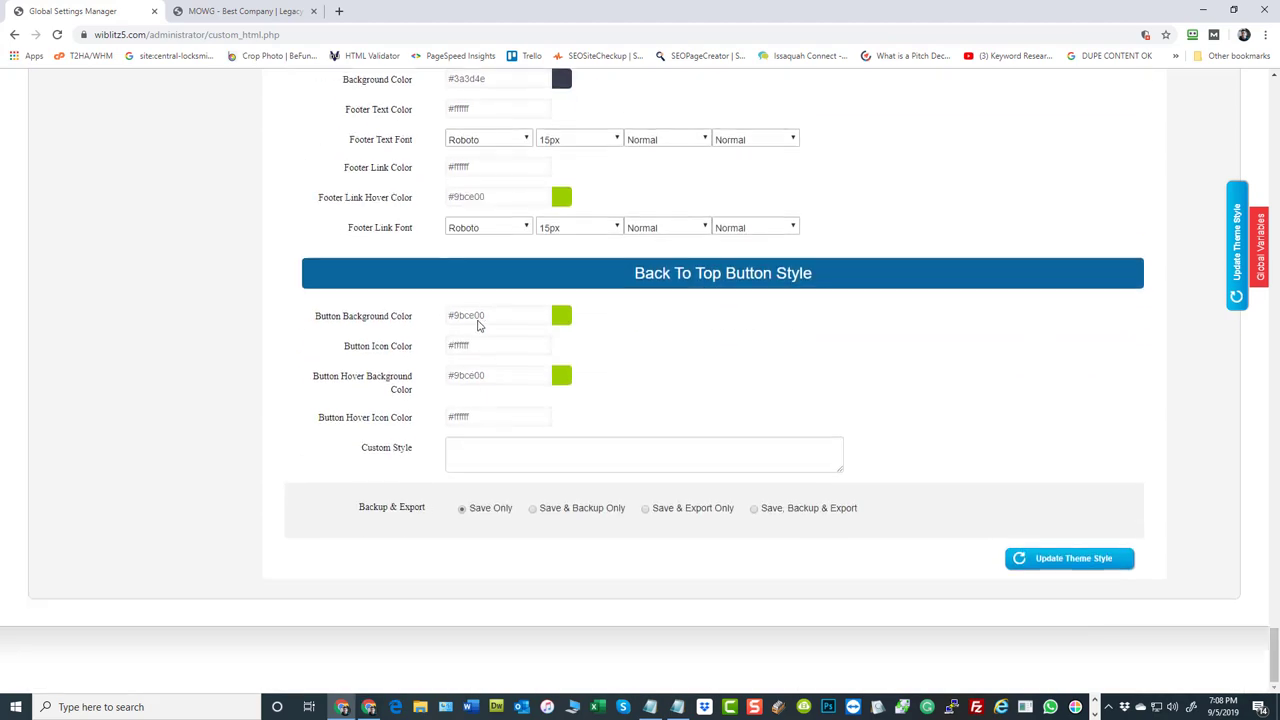
{"action": "left_click", "coordinate": [245, 11]}
{"action": "scroll", "coordinate": [1051, 396], "scroll_direction": "down", "scroll_amount": 5}
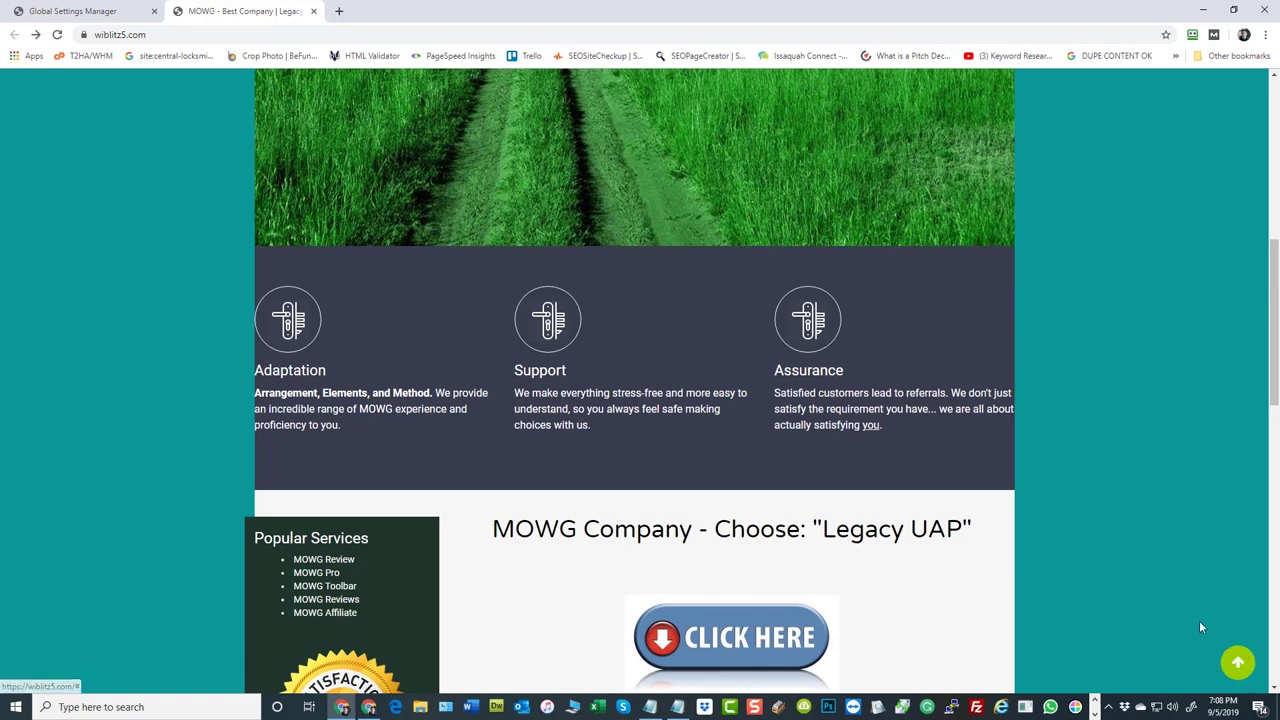
{"action": "left_click", "coordinate": [96, 13]}
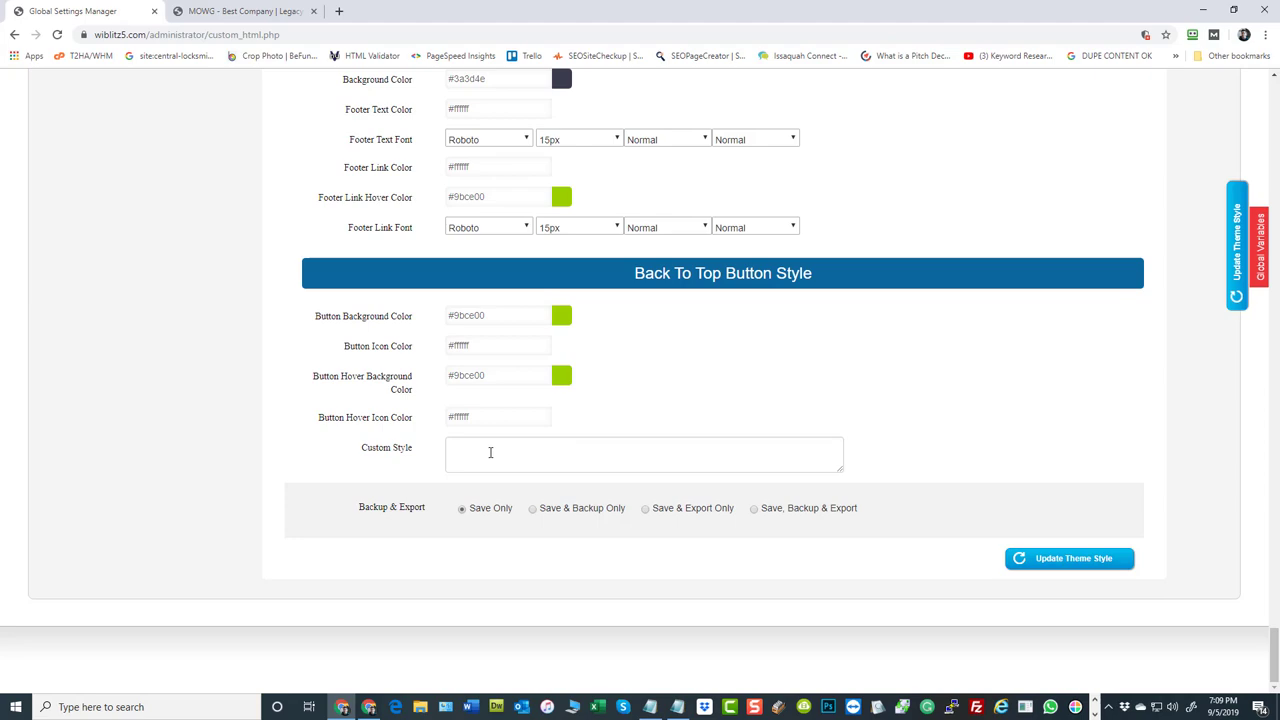
Update the theme style and reopen Global Settings by way of the Dashboard.
{"action": "left_click", "coordinate": [1073, 560]}
{"action": "left_click_drag", "start_coordinate": [1274, 655], "coordinate": [1272, 88]}
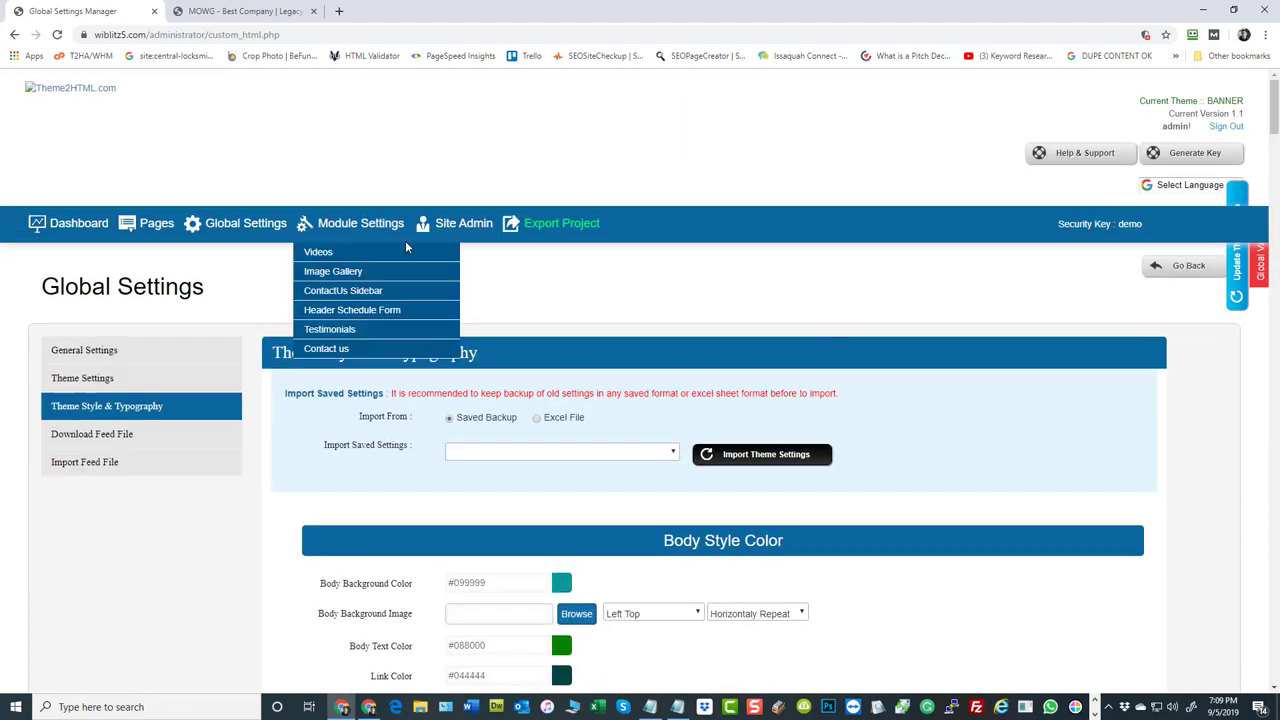
{"action": "left_click", "coordinate": [88, 388]}
{"action": "left_click", "coordinate": [92, 410]}
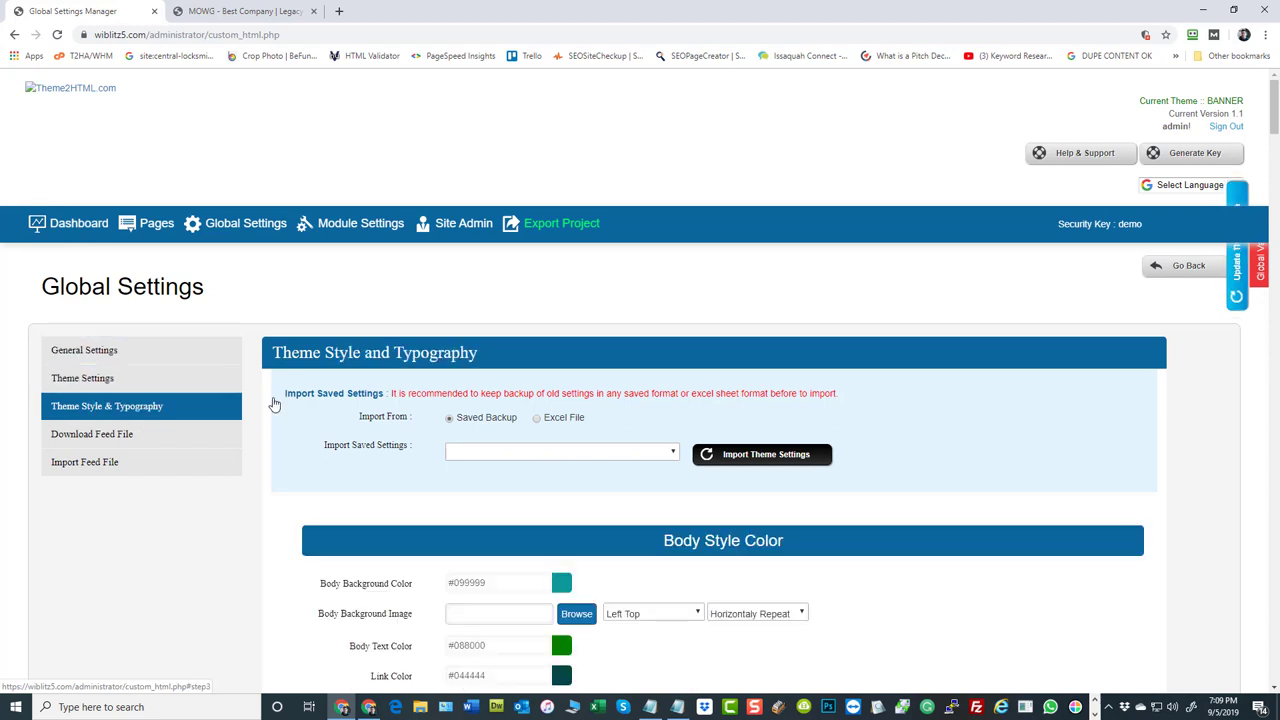
{"action": "left_click", "coordinate": [75, 240]}
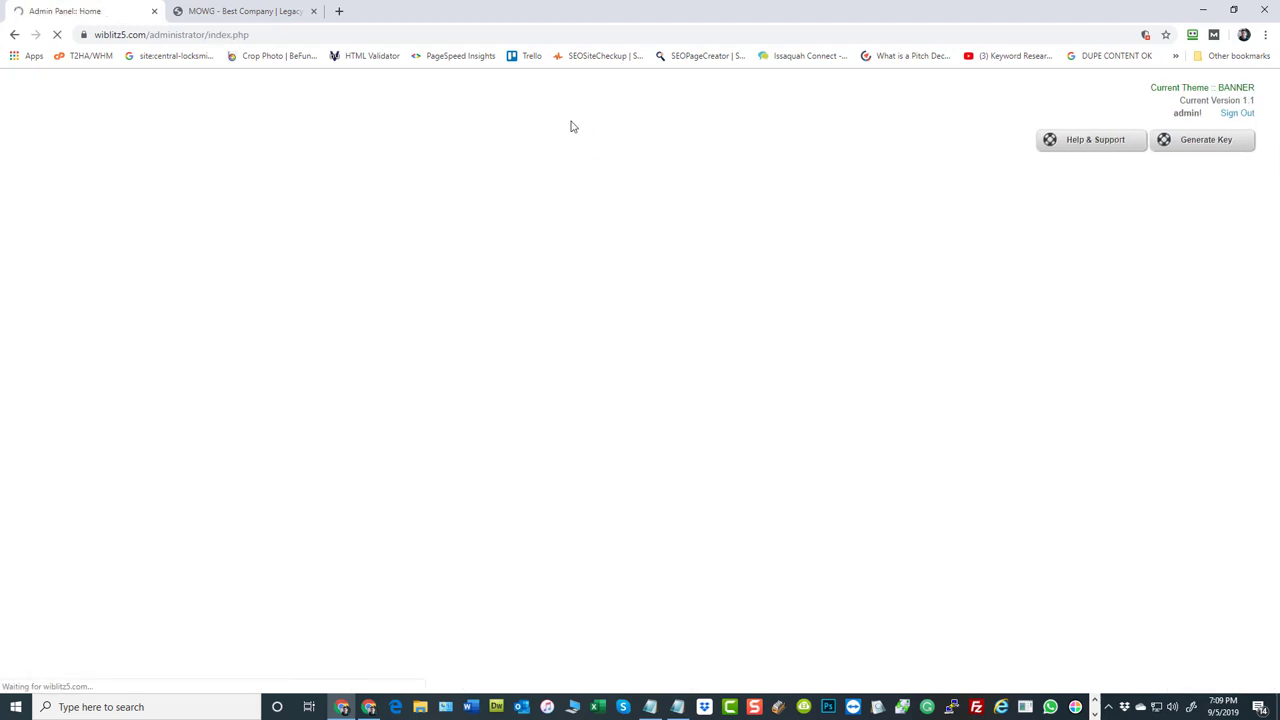
{"action": "left_click", "coordinate": [262, 205]}
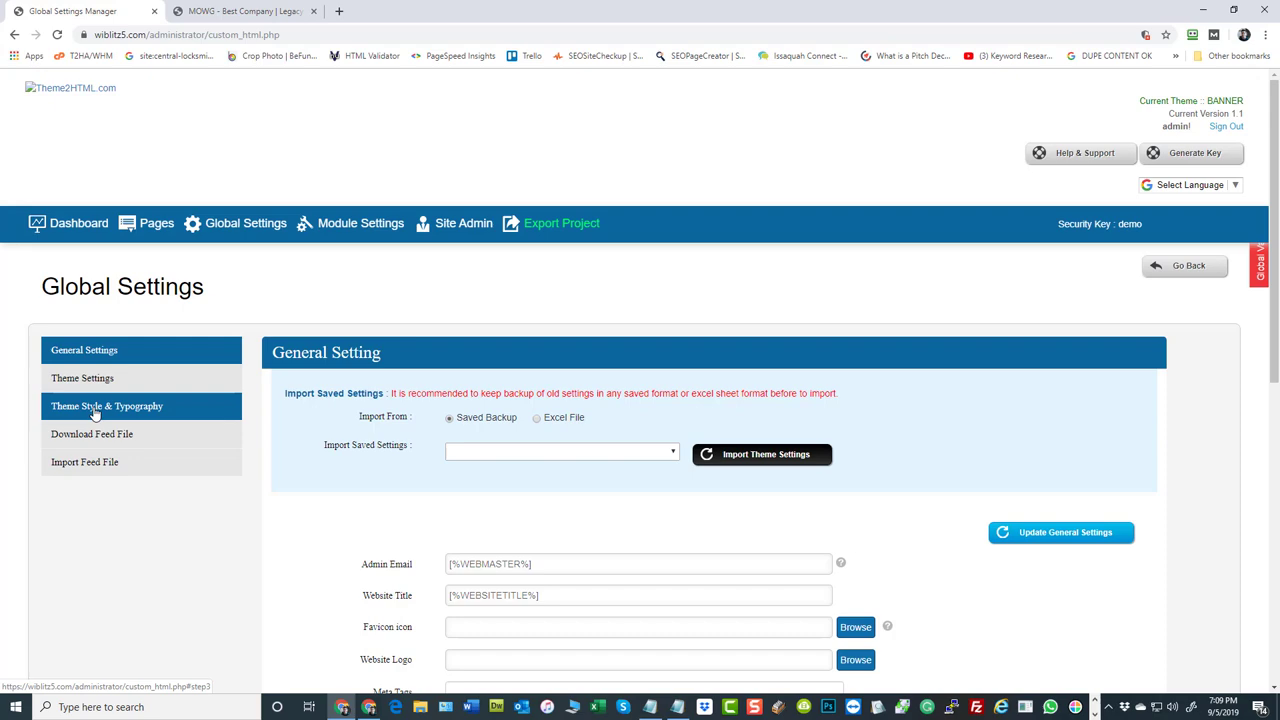
Examine the banner image and its height on the live site.
{"action": "left_click", "coordinate": [243, 11]}
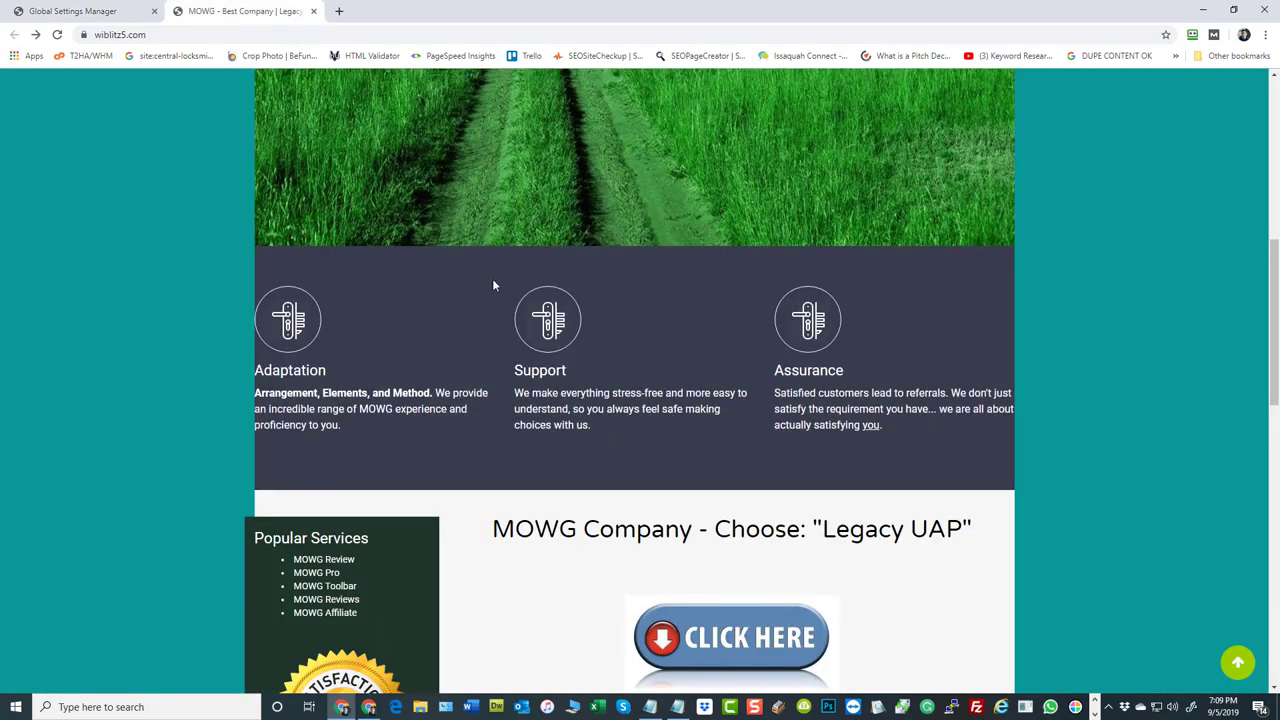
{"action": "scroll", "coordinate": [648, 289], "scroll_direction": "up", "scroll_amount": 1}
{"action": "scroll", "coordinate": [648, 289], "scroll_direction": "up", "scroll_amount": 2}
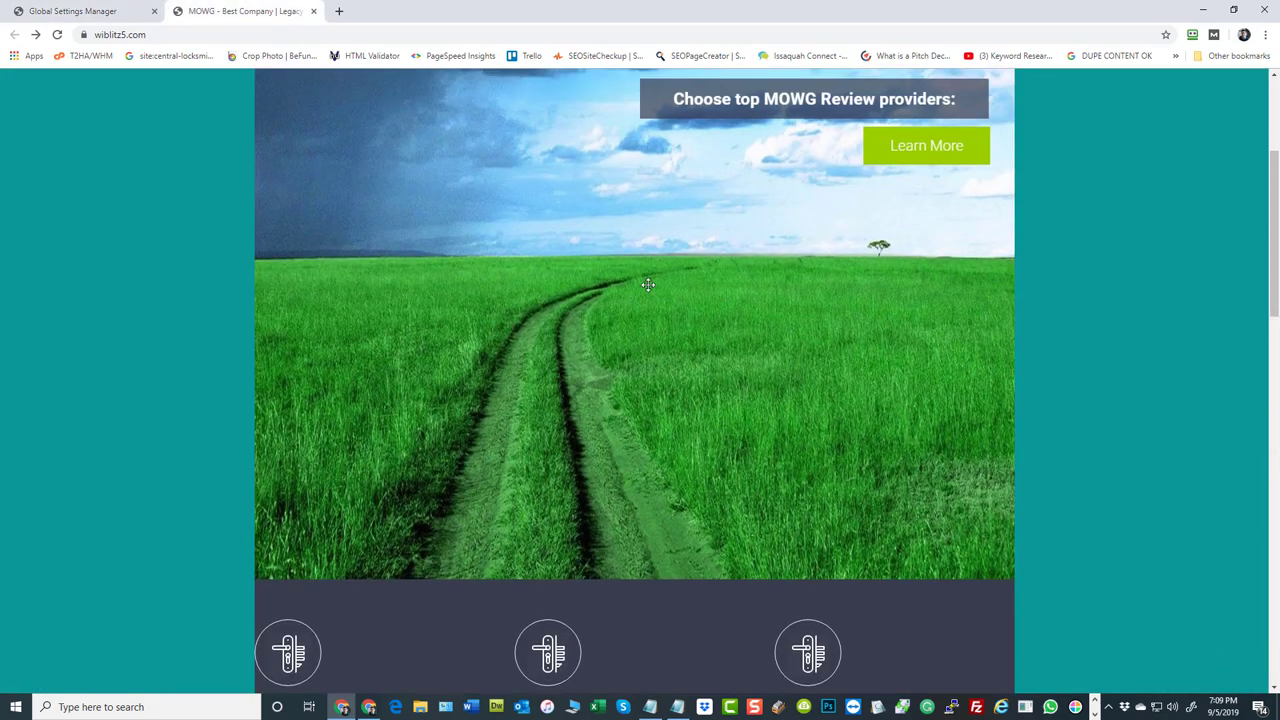
Set the Banner Height to 639 in the Theme Style & Typography settings and update the theme style.
{"action": "left_click", "coordinate": [72, 12]}
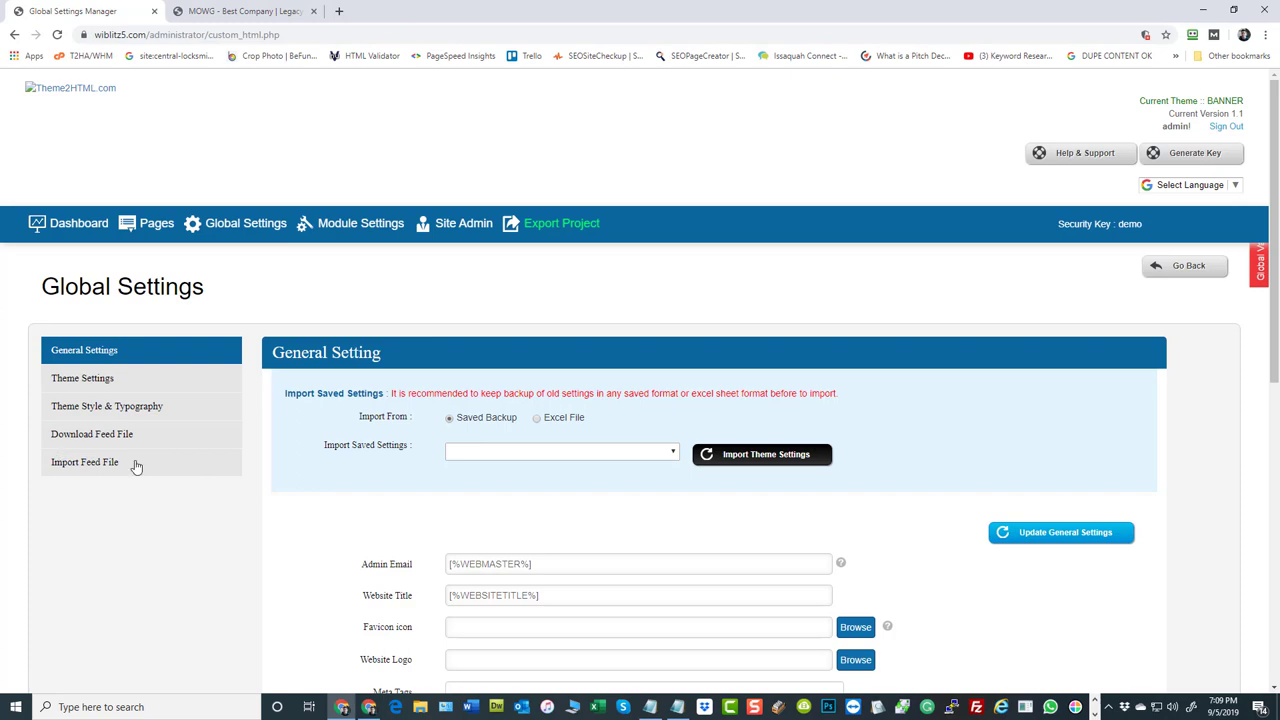
{"action": "left_click", "coordinate": [82, 412]}
{"action": "scroll", "coordinate": [777, 480], "scroll_direction": "down", "scroll_amount": 15}
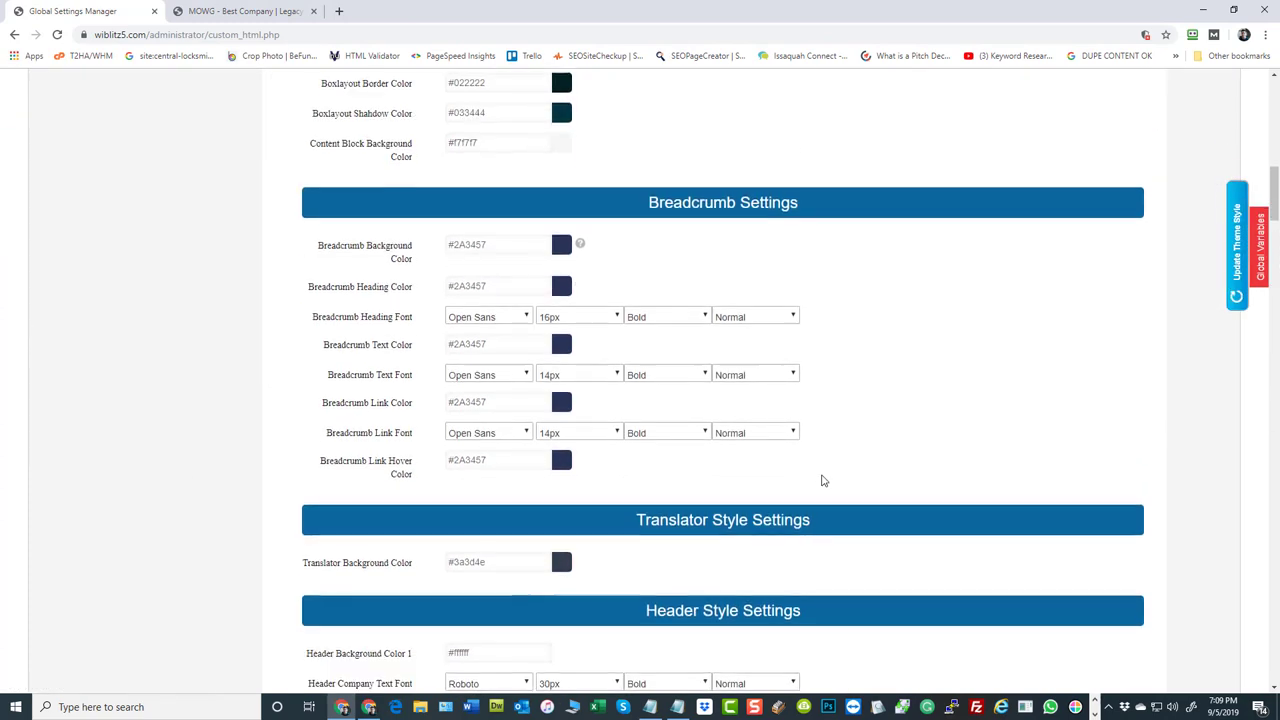
{"action": "scroll", "coordinate": [821, 486], "scroll_direction": "down", "scroll_amount": 9}
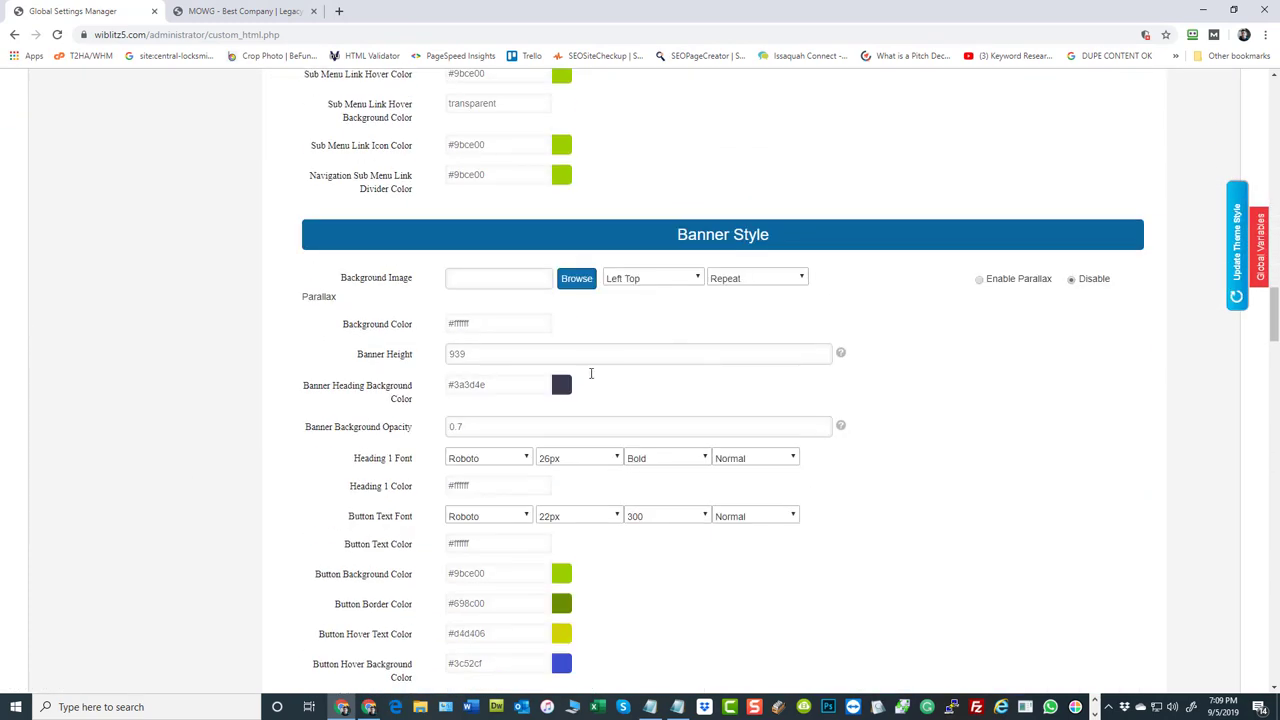
{"action": "left_click_drag", "start_coordinate": [457, 354], "coordinate": [449, 354]}
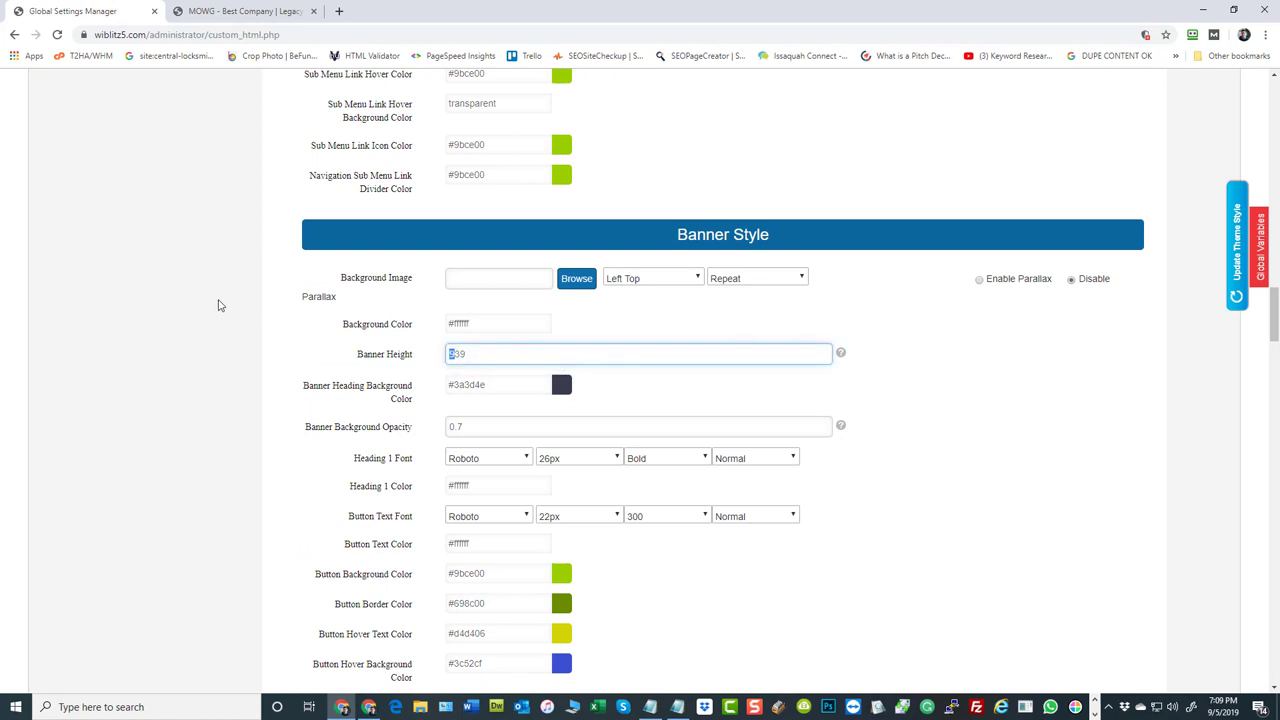
{"action": "type", "text": "6"}
{"action": "left_click", "coordinate": [1237, 245]}
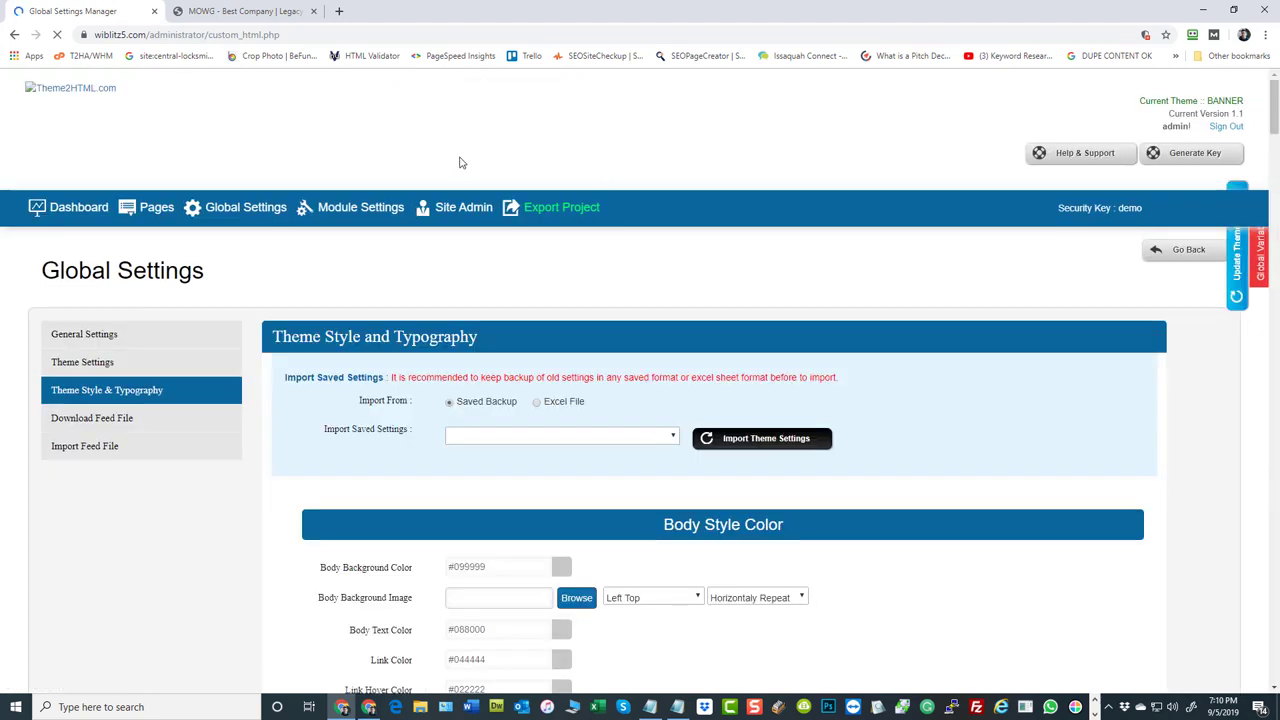
Return to the header and banner on the live site and reload the page to check the new banner height.
{"action": "left_click", "coordinate": [222, 12]}
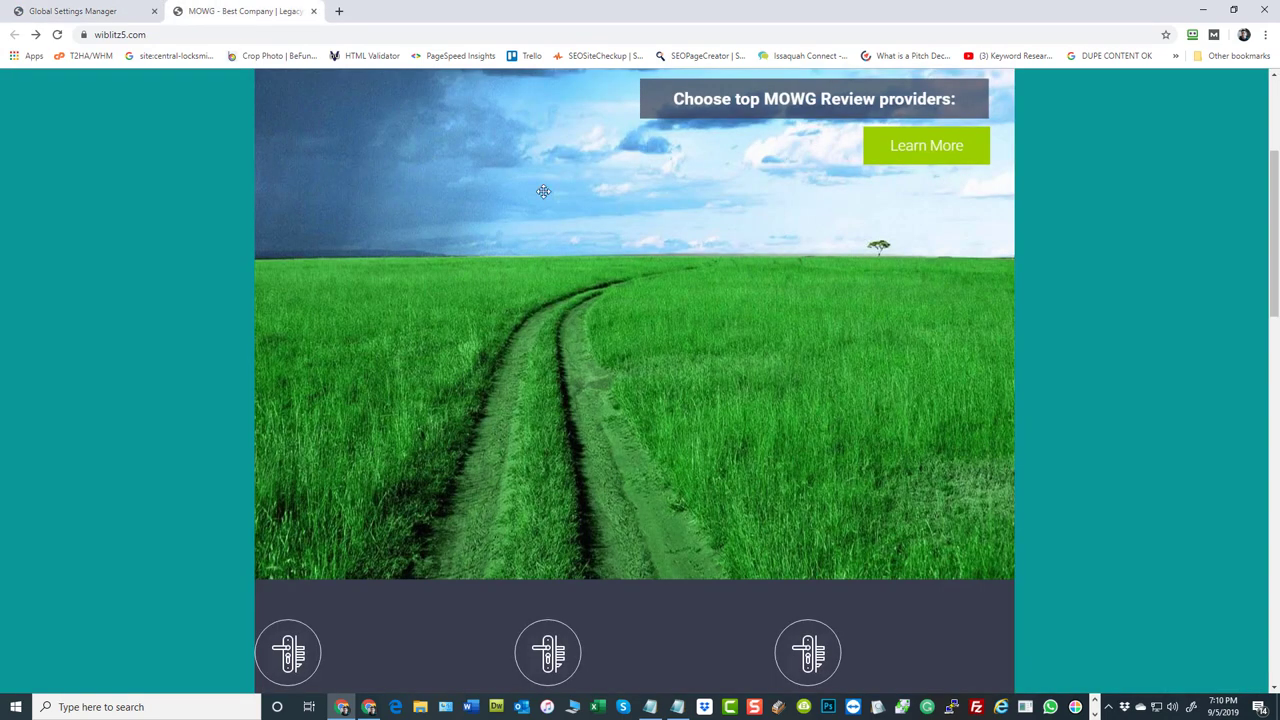
{"action": "scroll", "coordinate": [1036, 337], "scroll_direction": "up", "scroll_amount": 3}
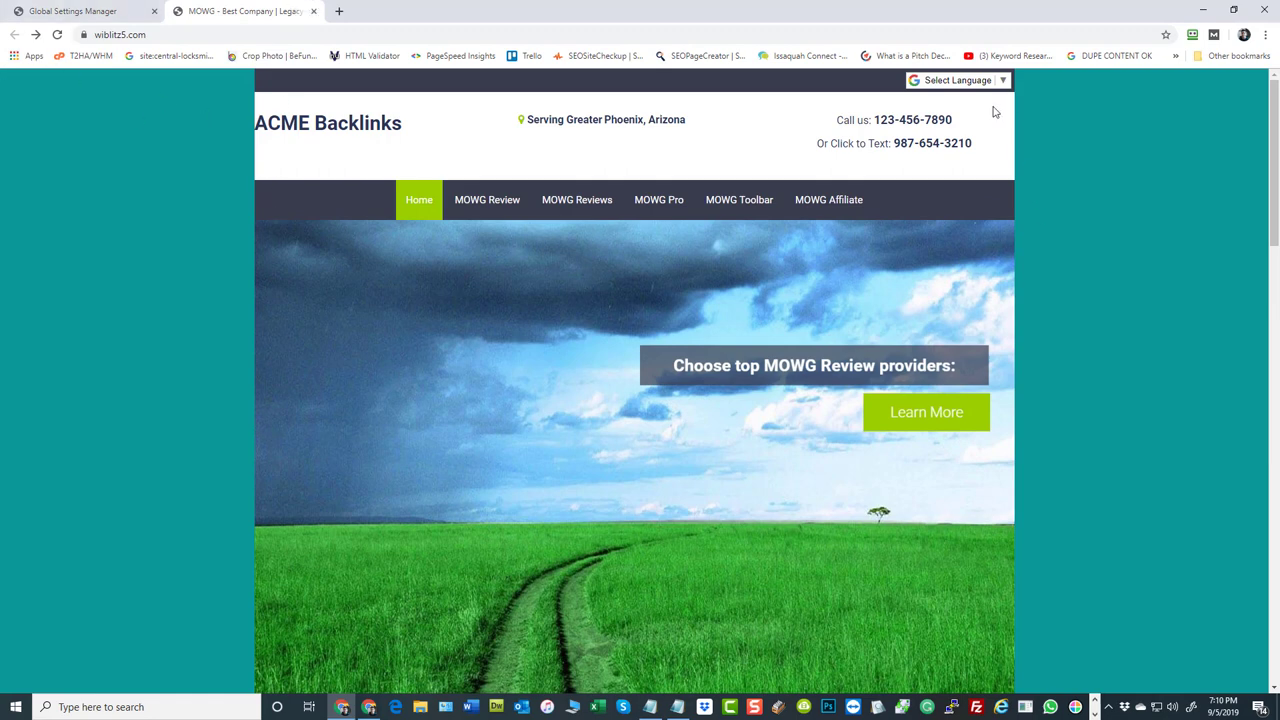
{"action": "left_click", "coordinate": [75, 11]}
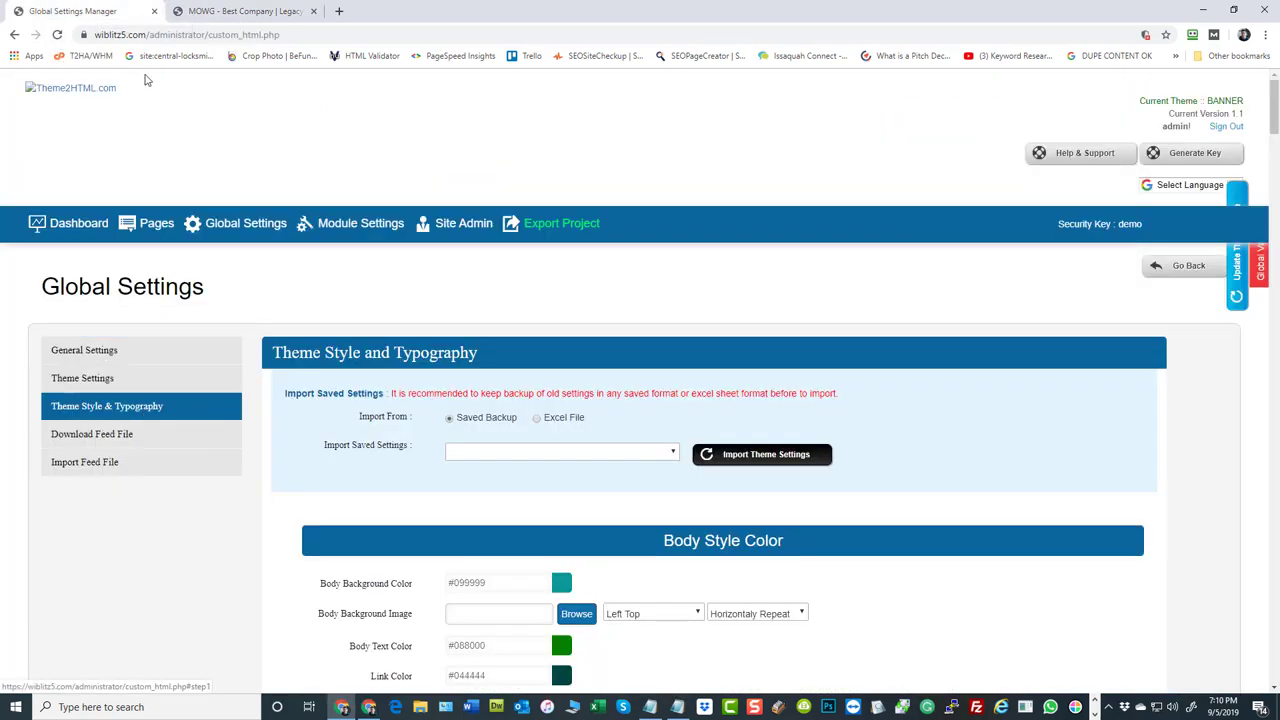
{"action": "left_click", "coordinate": [232, 11]}
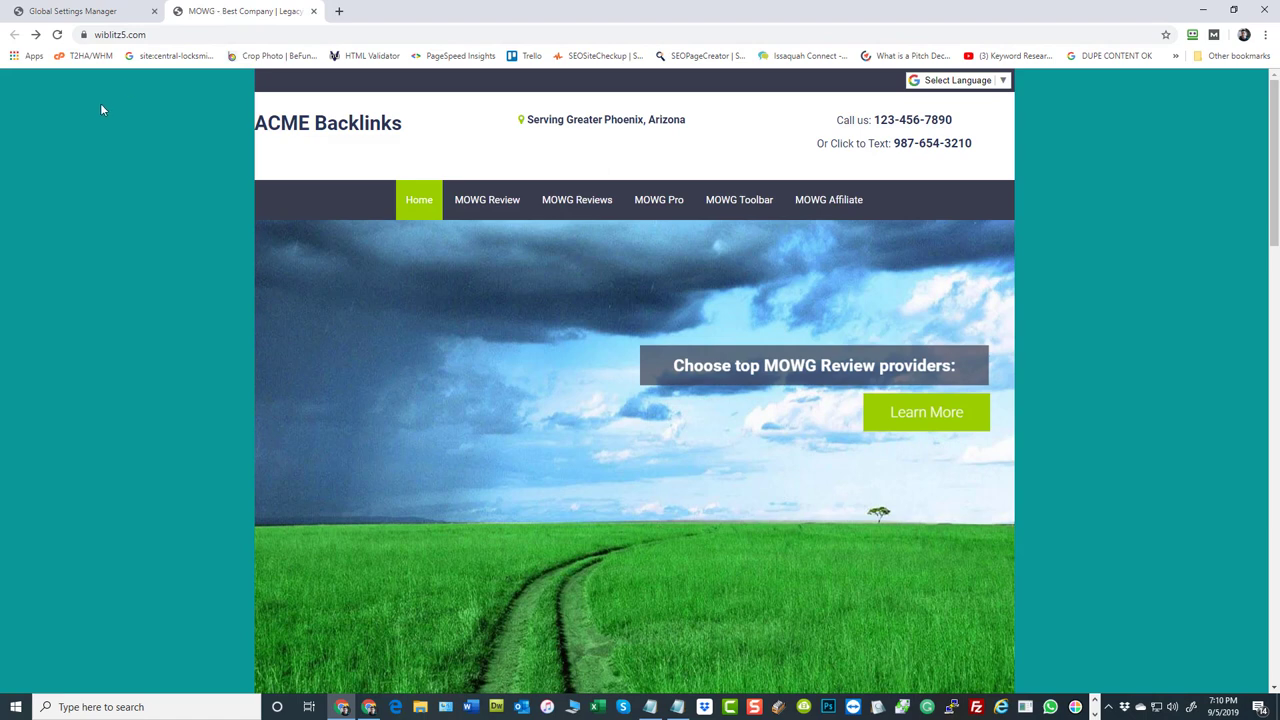
{"action": "left_click", "coordinate": [58, 35]}
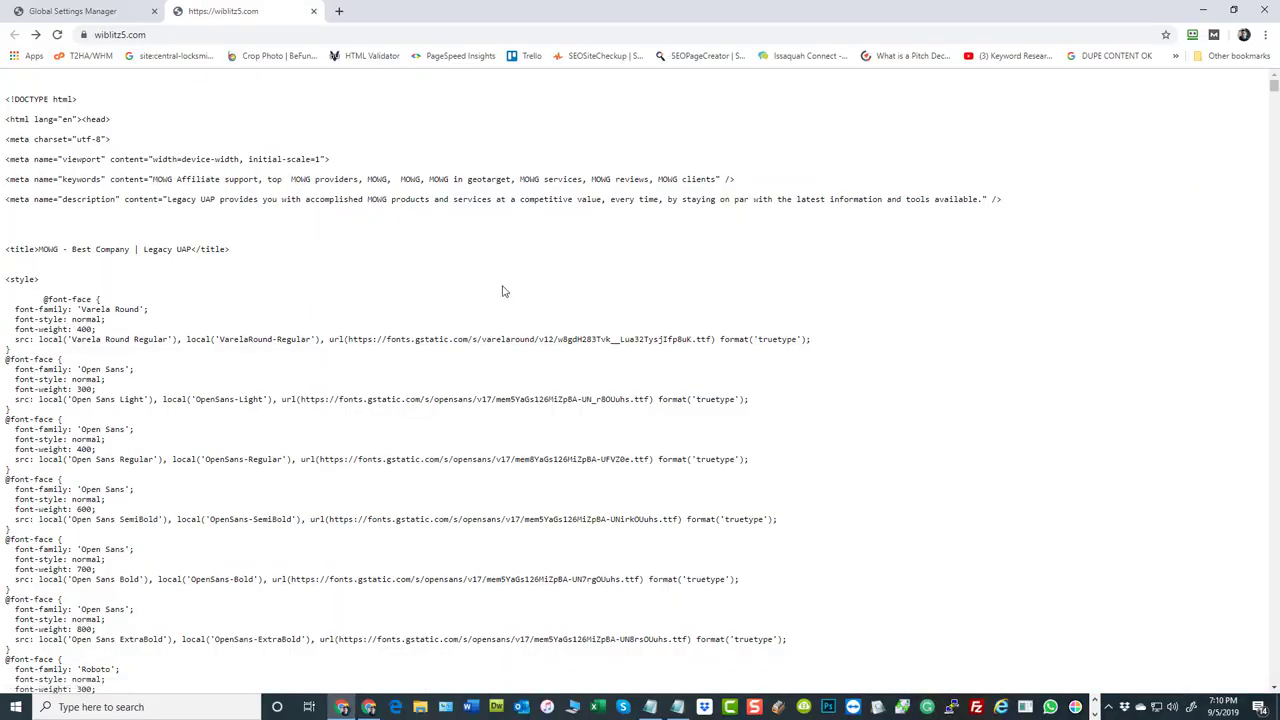
Look through the raw HTML and CSS code shown on the reloaded page and return to its beginning.
{"action": "scroll", "coordinate": [503, 289], "scroll_direction": "down", "scroll_amount": 7}
{"action": "scroll", "coordinate": [501, 292], "scroll_direction": "down", "scroll_amount": 15}
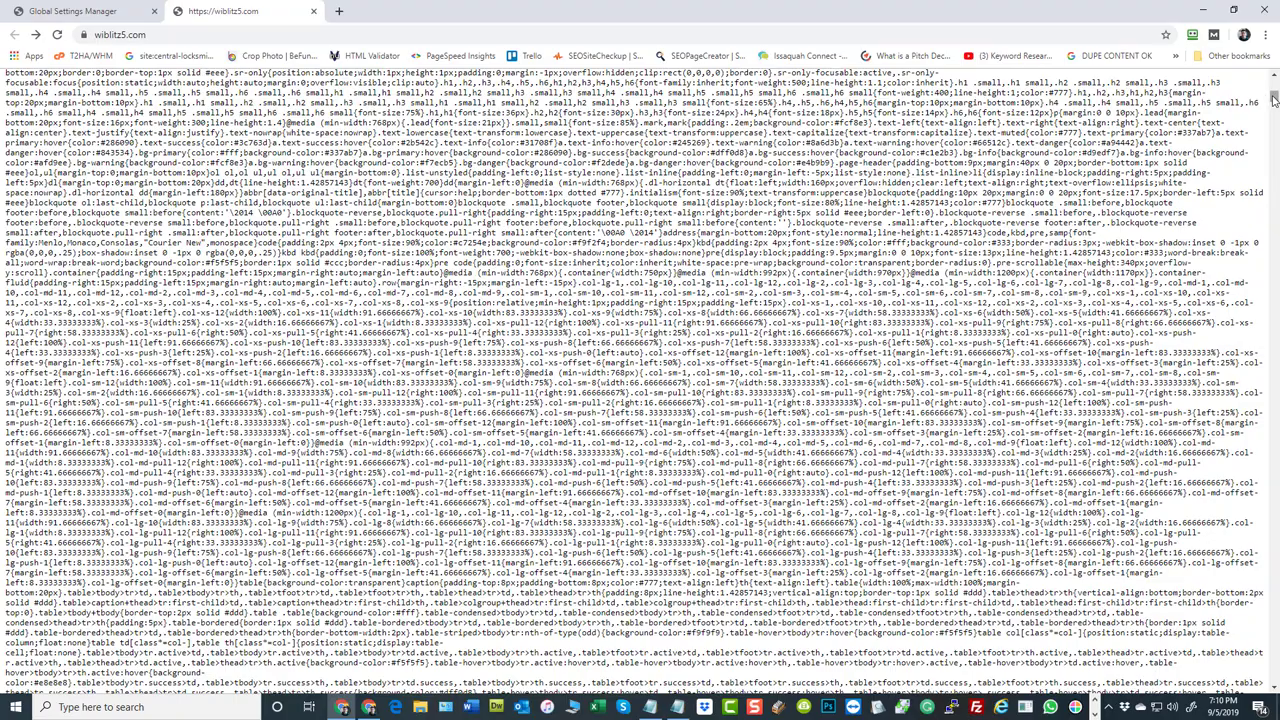
{"action": "left_click_drag", "start_coordinate": [1273, 98], "coordinate": [1273, 290]}
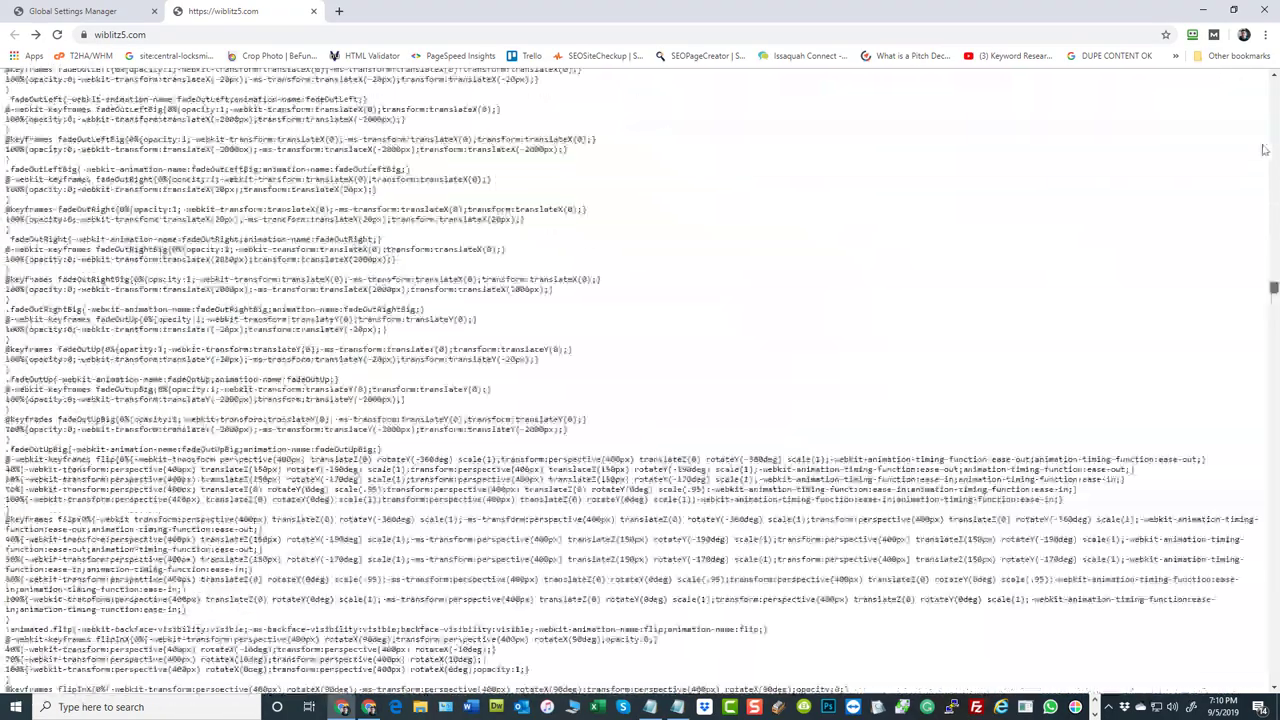
{"action": "key", "text": "Home"}
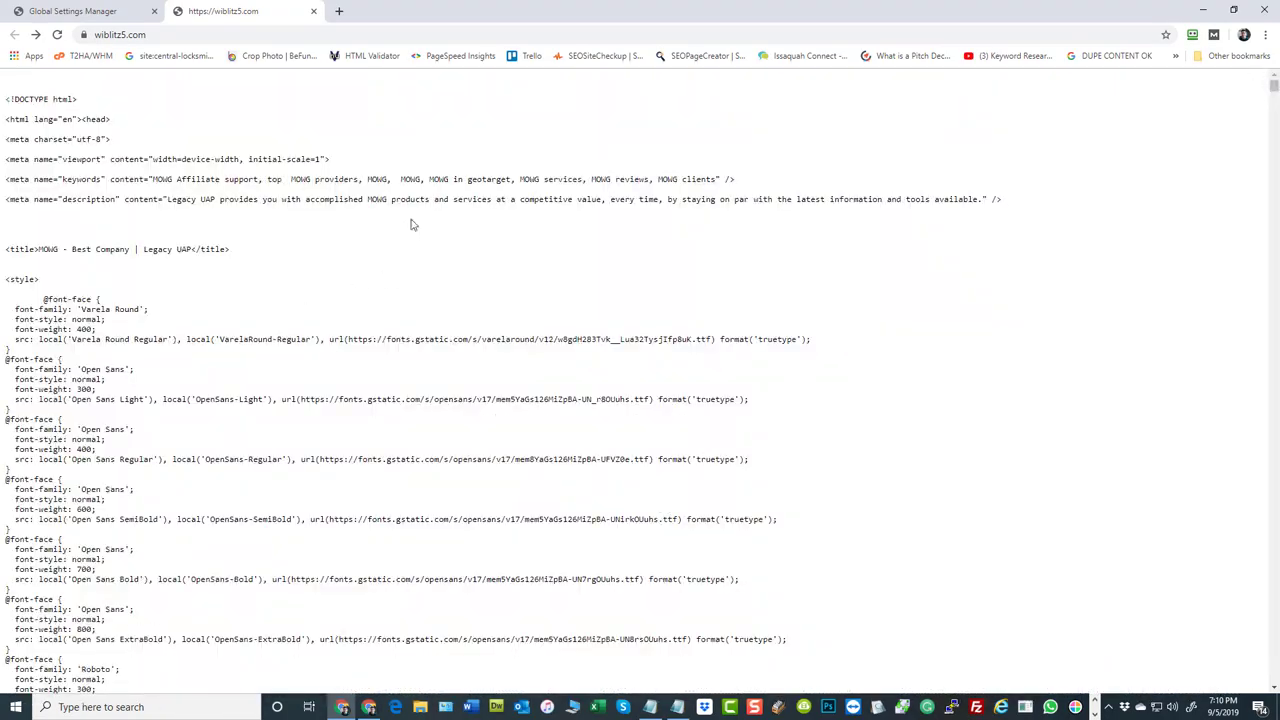
Reload the live site again and review the home page down to the footer and back up to the banner.
{"action": "left_click", "coordinate": [57, 35]}
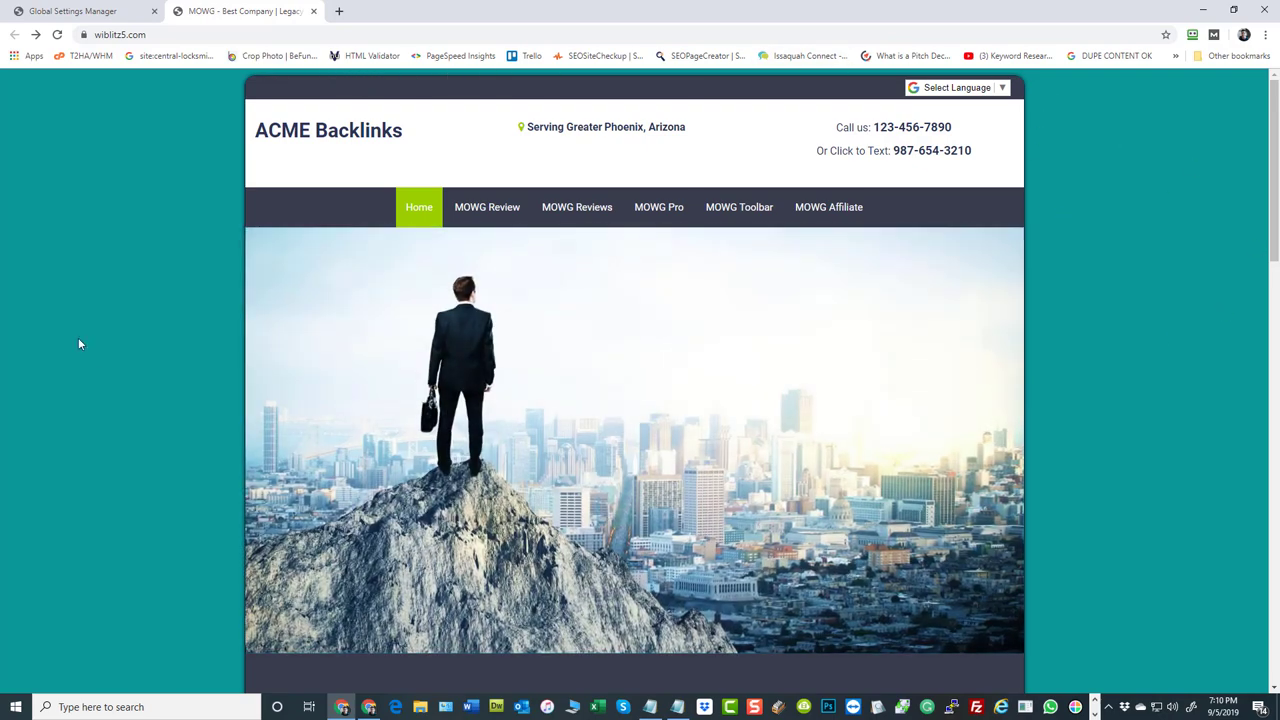
{"action": "scroll", "coordinate": [60, 405], "scroll_direction": "down", "scroll_amount": 5}
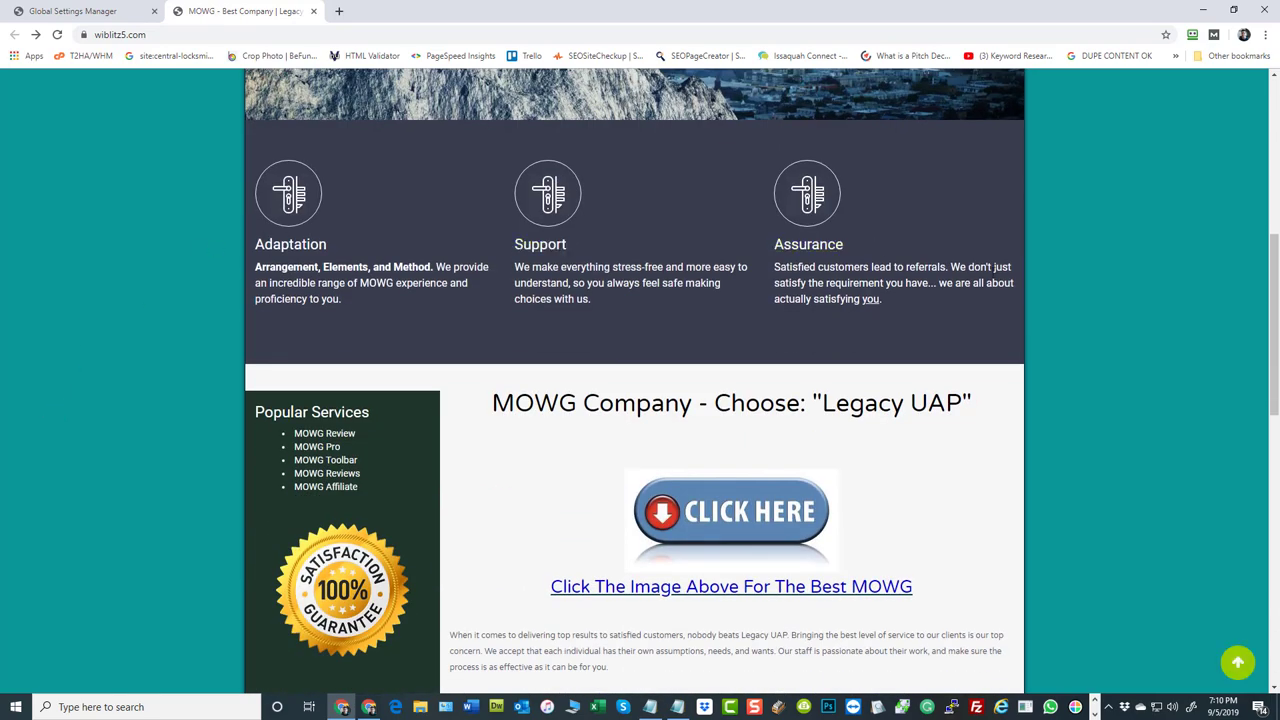
{"action": "scroll", "coordinate": [1042, 407], "scroll_direction": "down", "scroll_amount": 10}
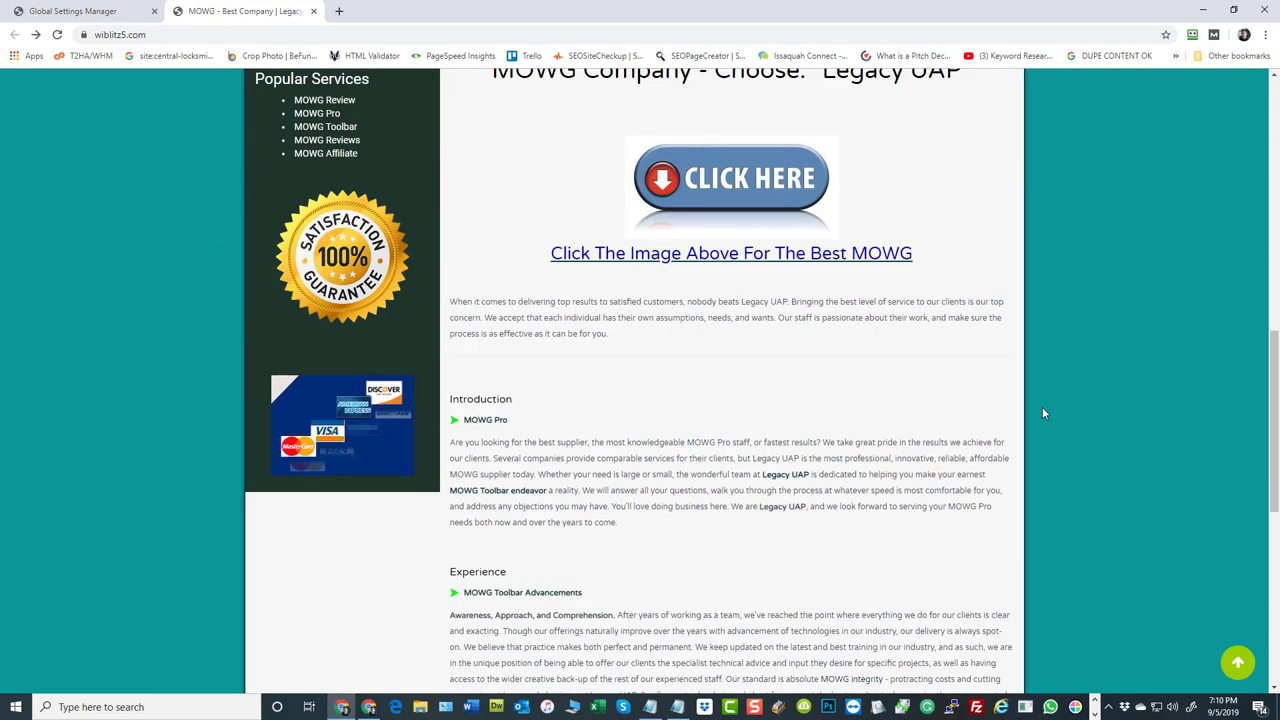
{"action": "scroll", "coordinate": [1042, 420], "scroll_direction": "down", "scroll_amount": 3}
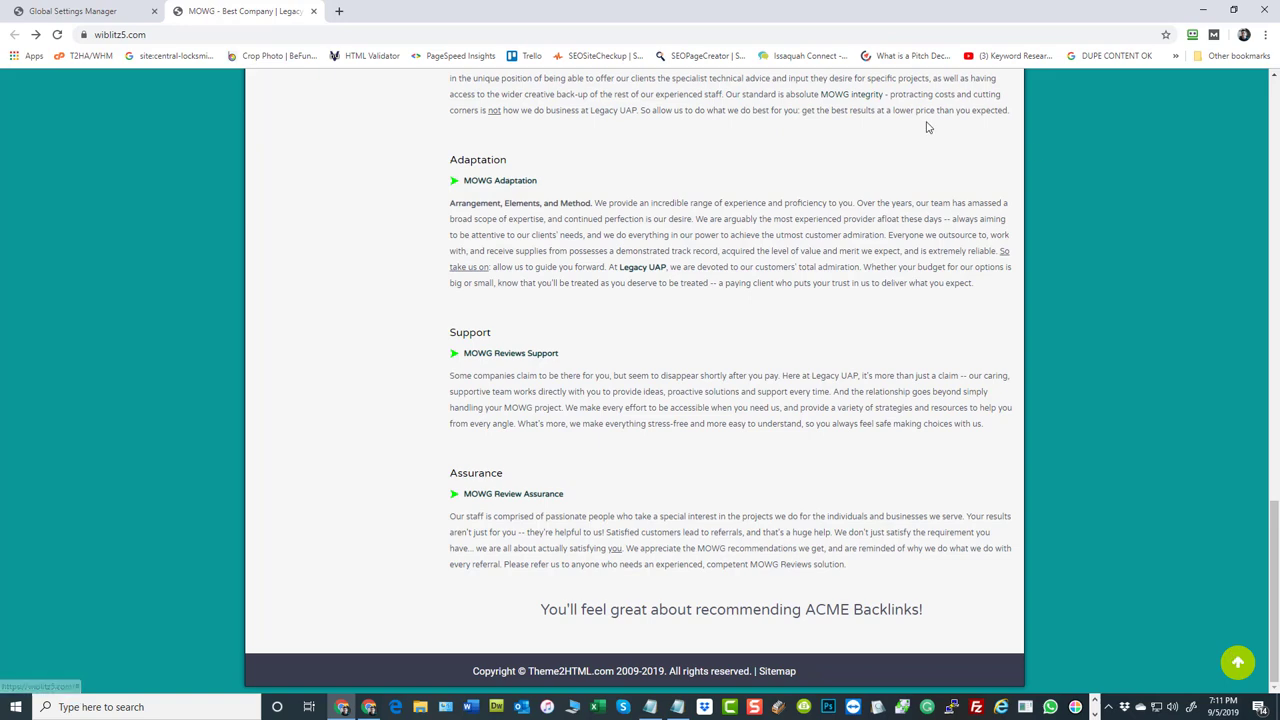
{"action": "left_click", "coordinate": [1237, 664]}
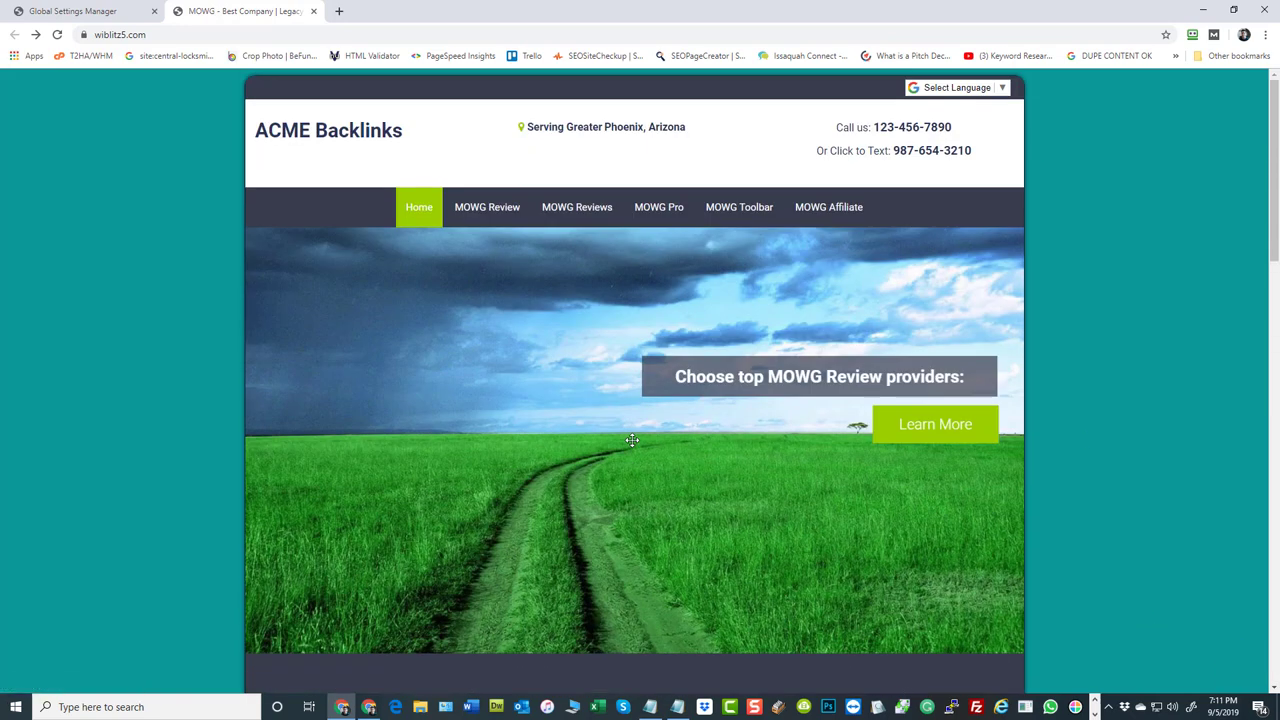
Open the sidebar widget manager in the admin panel, start a new widget and view the available widget types.
{"action": "left_click", "coordinate": [75, 10]}
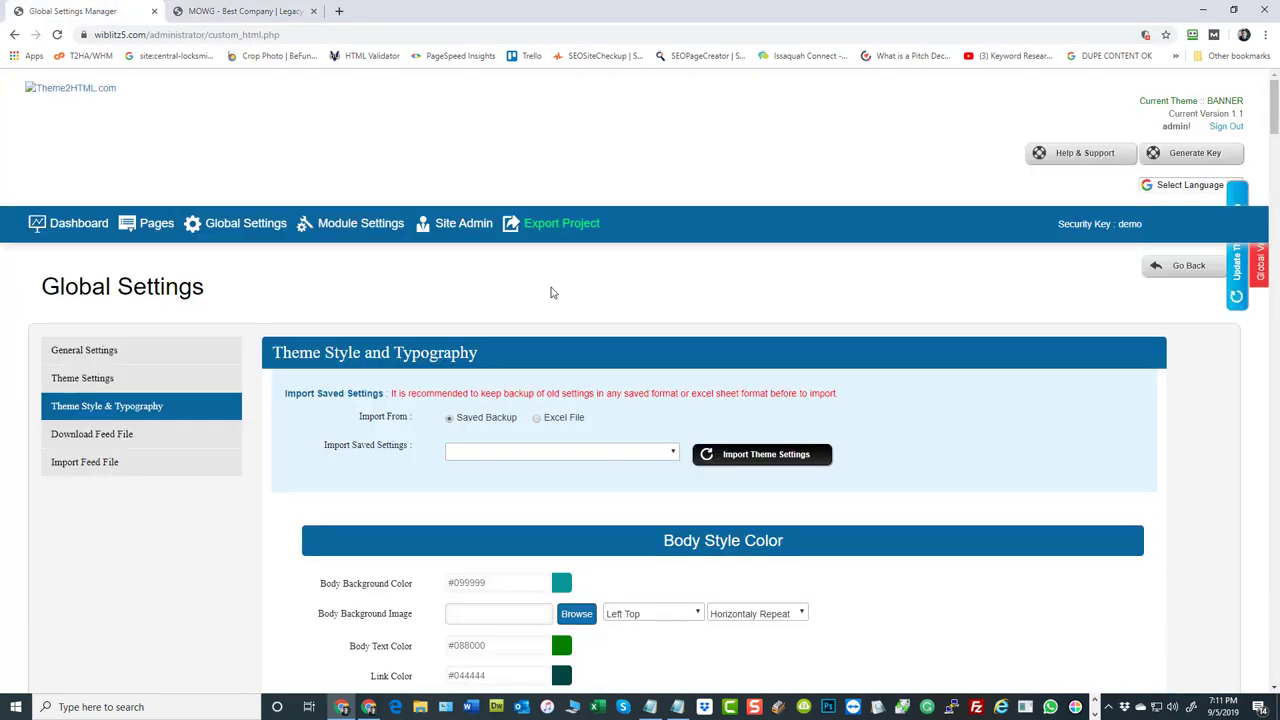
{"action": "left_click", "coordinate": [72, 226]}
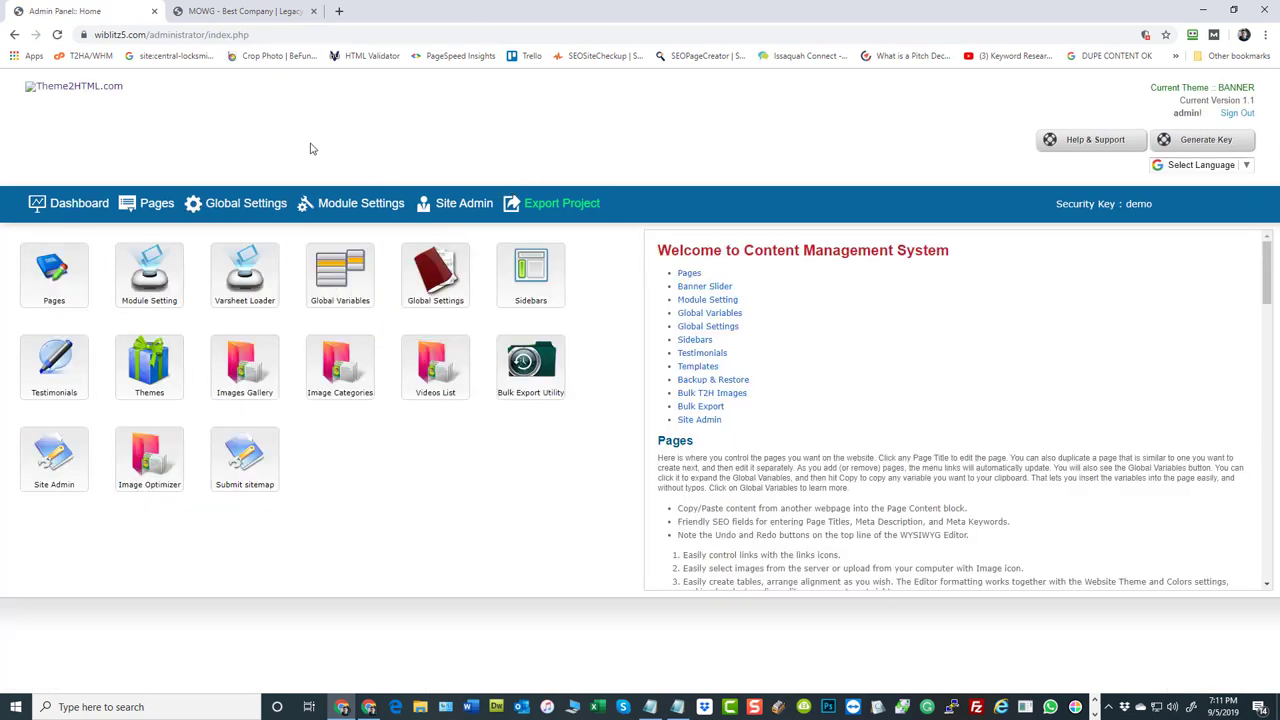
{"action": "left_click", "coordinate": [530, 278]}
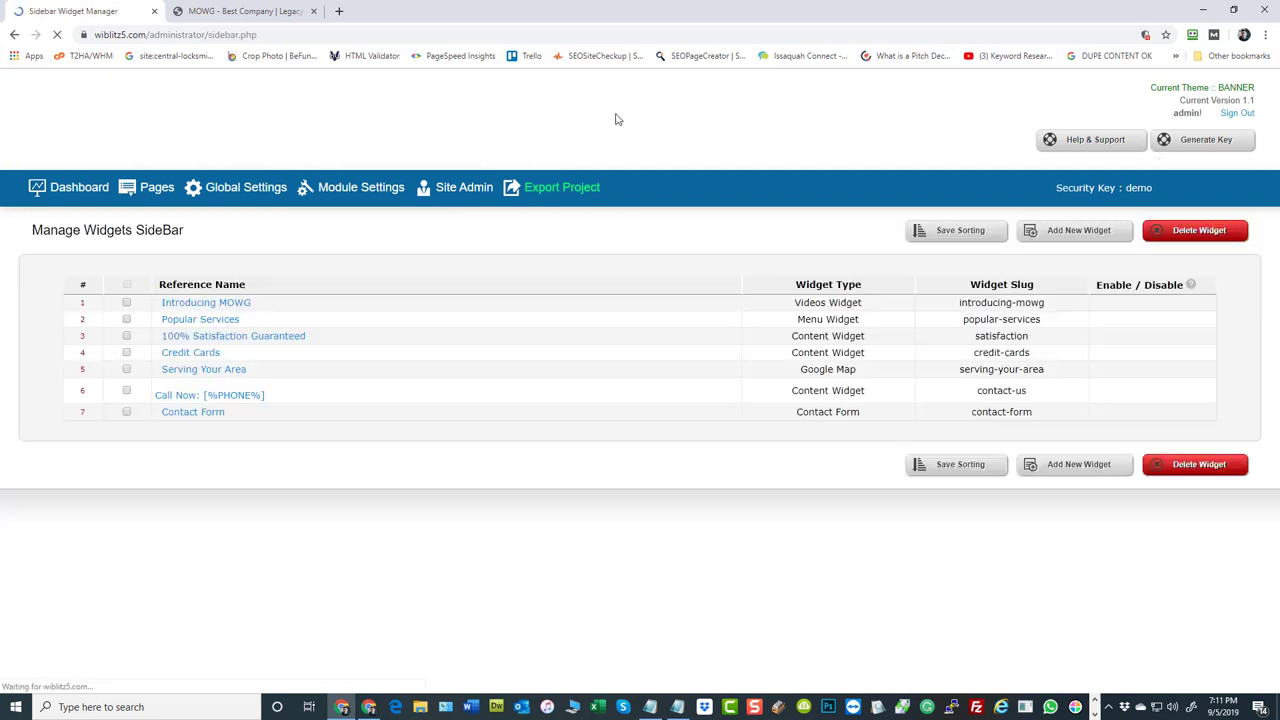
{"action": "left_click", "coordinate": [1065, 252]}
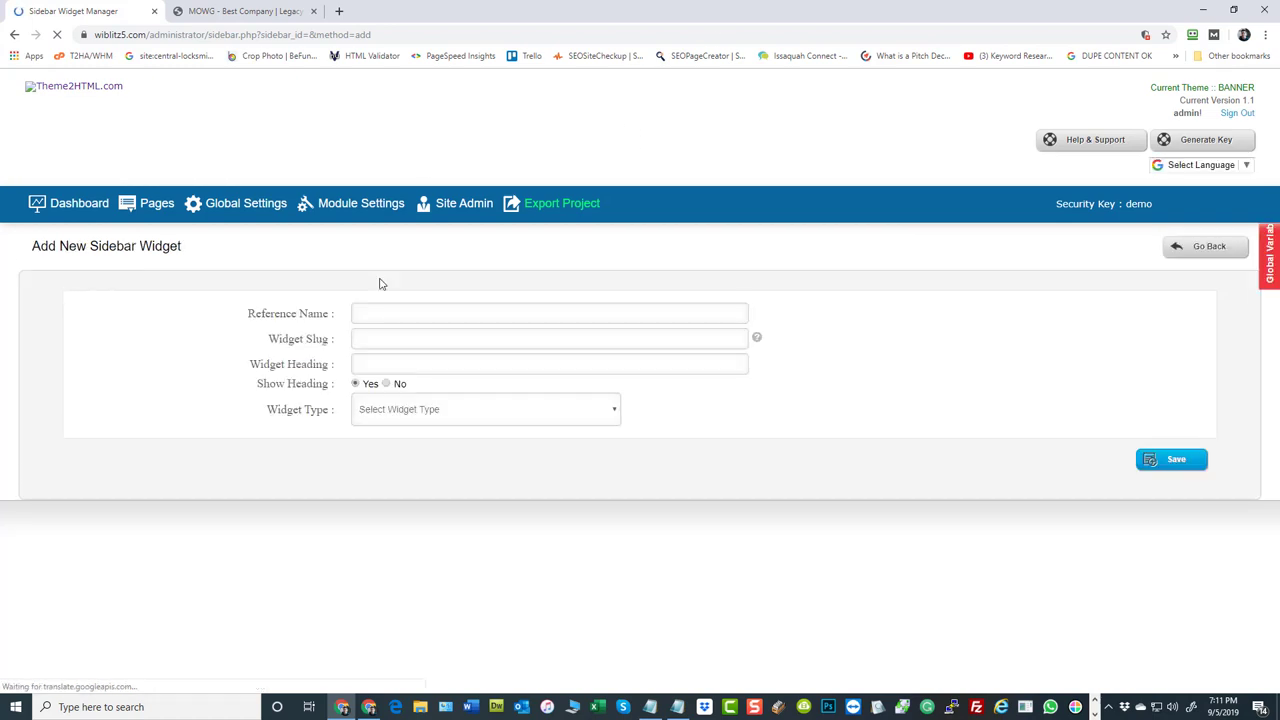
{"action": "left_click", "coordinate": [434, 415]}
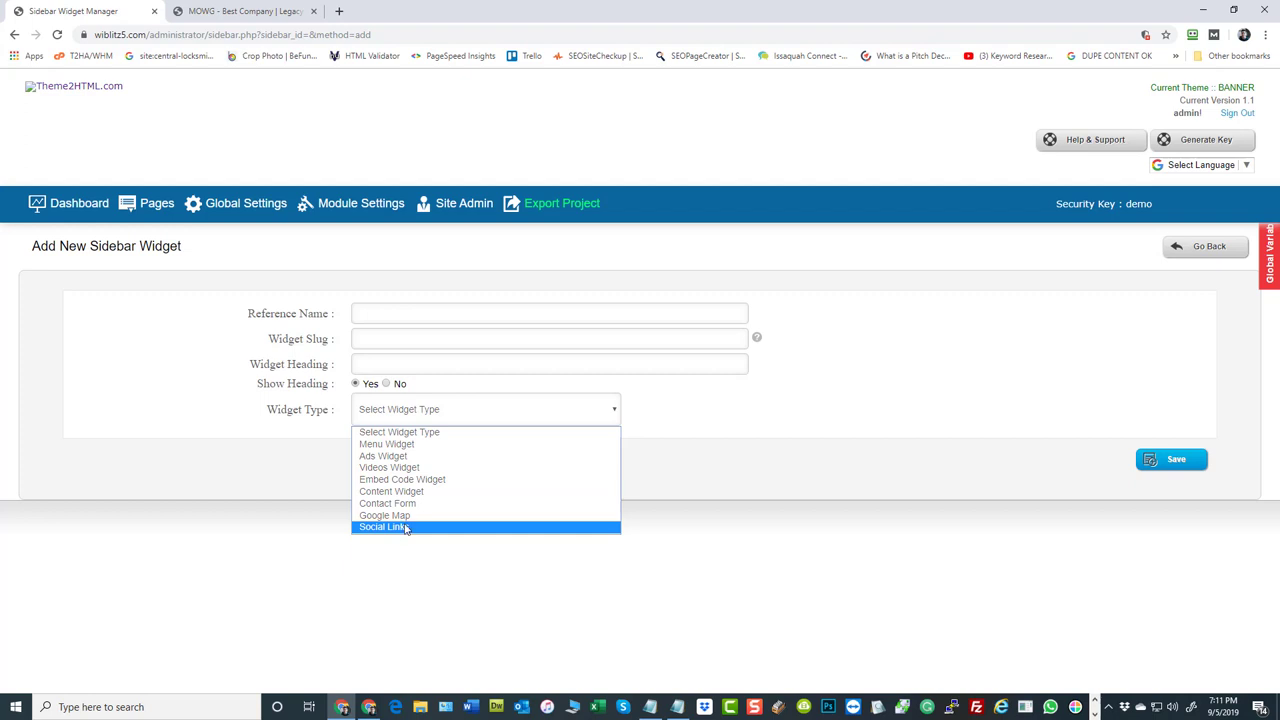
Name the new widget "We Serve Your Area" and copy that name into its heading.
{"action": "left_click", "coordinate": [137, 322]}
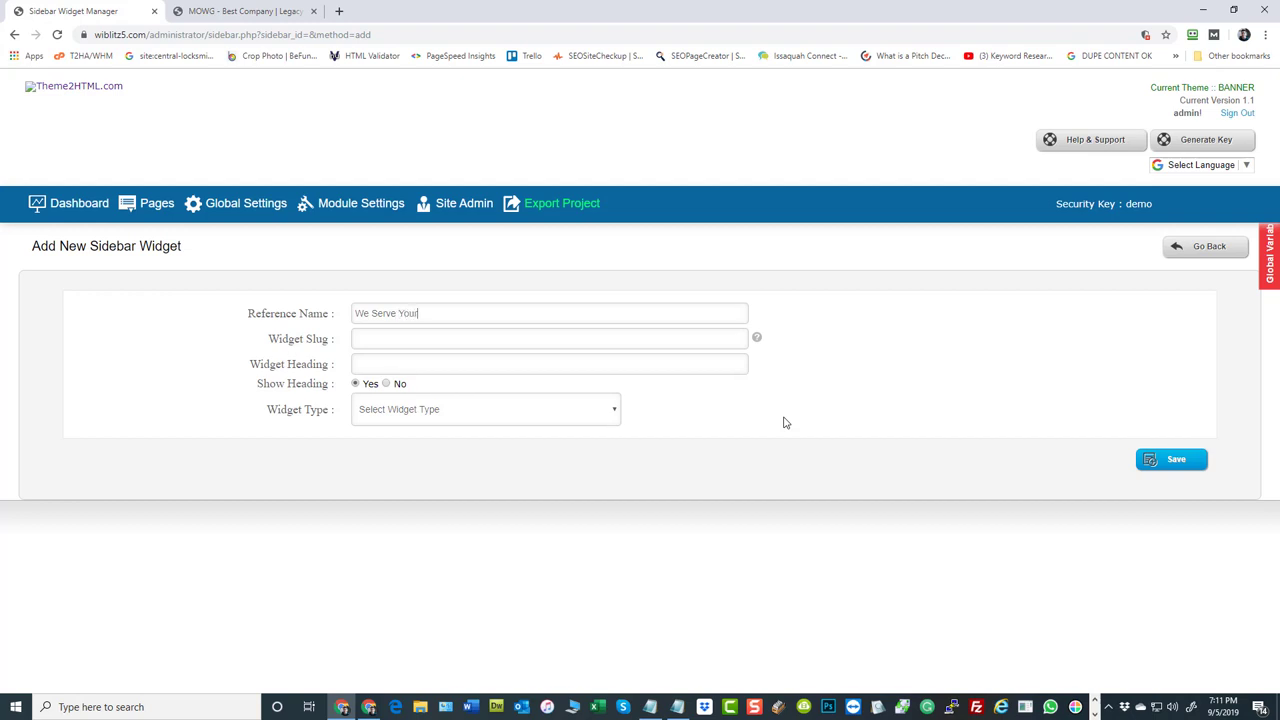
{"action": "type", "text": "ea"}
{"action": "left_click_drag", "start_coordinate": [455, 313], "coordinate": [345, 312]}
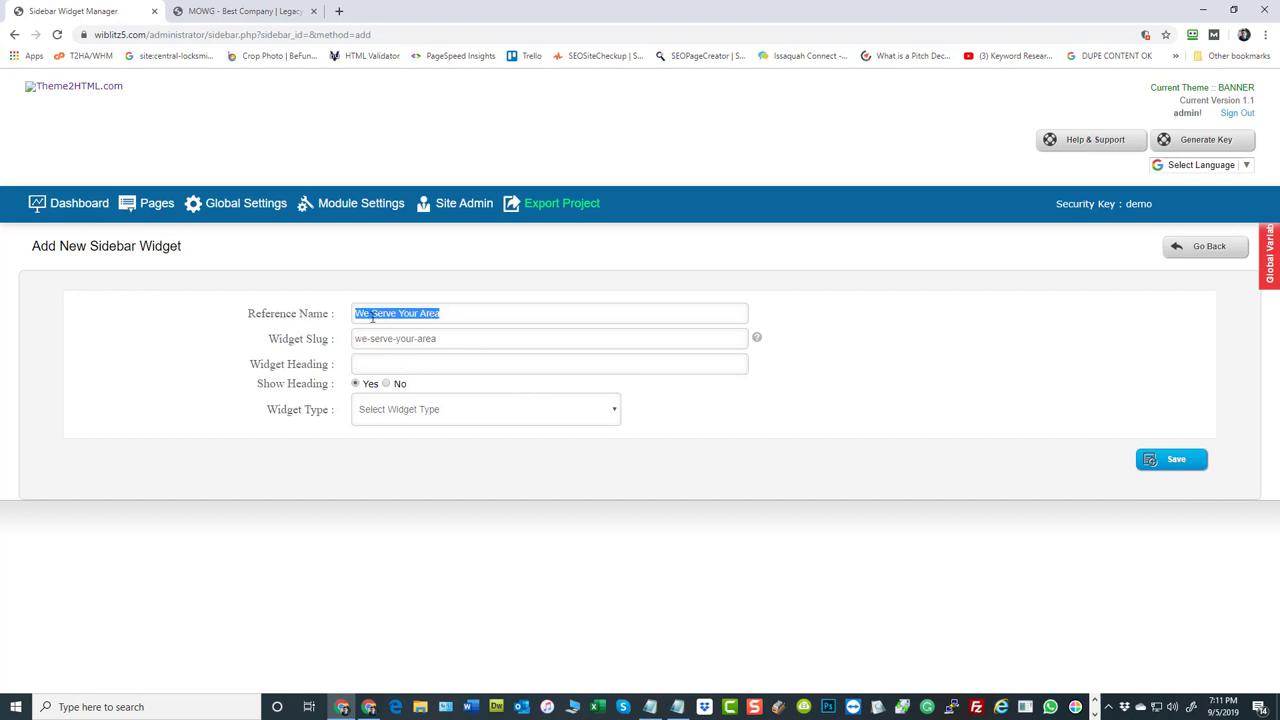
{"action": "right_click", "coordinate": [372, 316]}
{"action": "left_click", "coordinate": [399, 372]}
{"action": "right_click", "coordinate": [389, 364]}
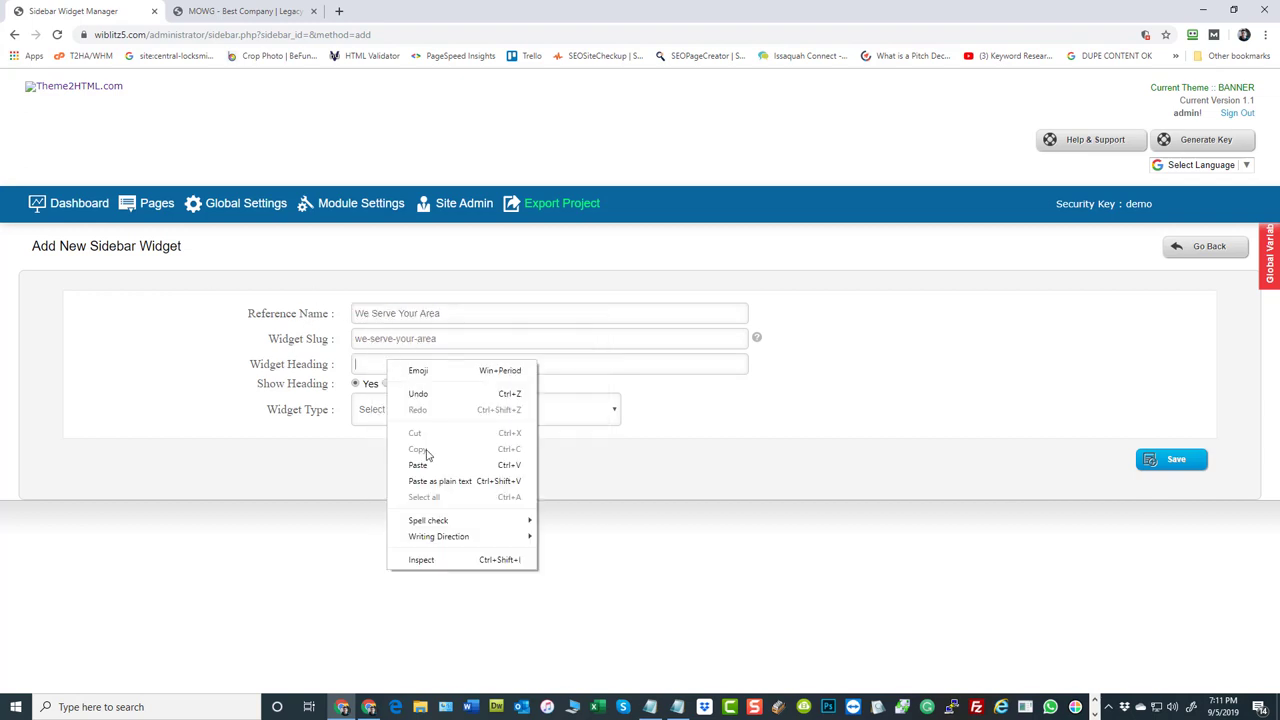
{"action": "left_click", "coordinate": [420, 465]}
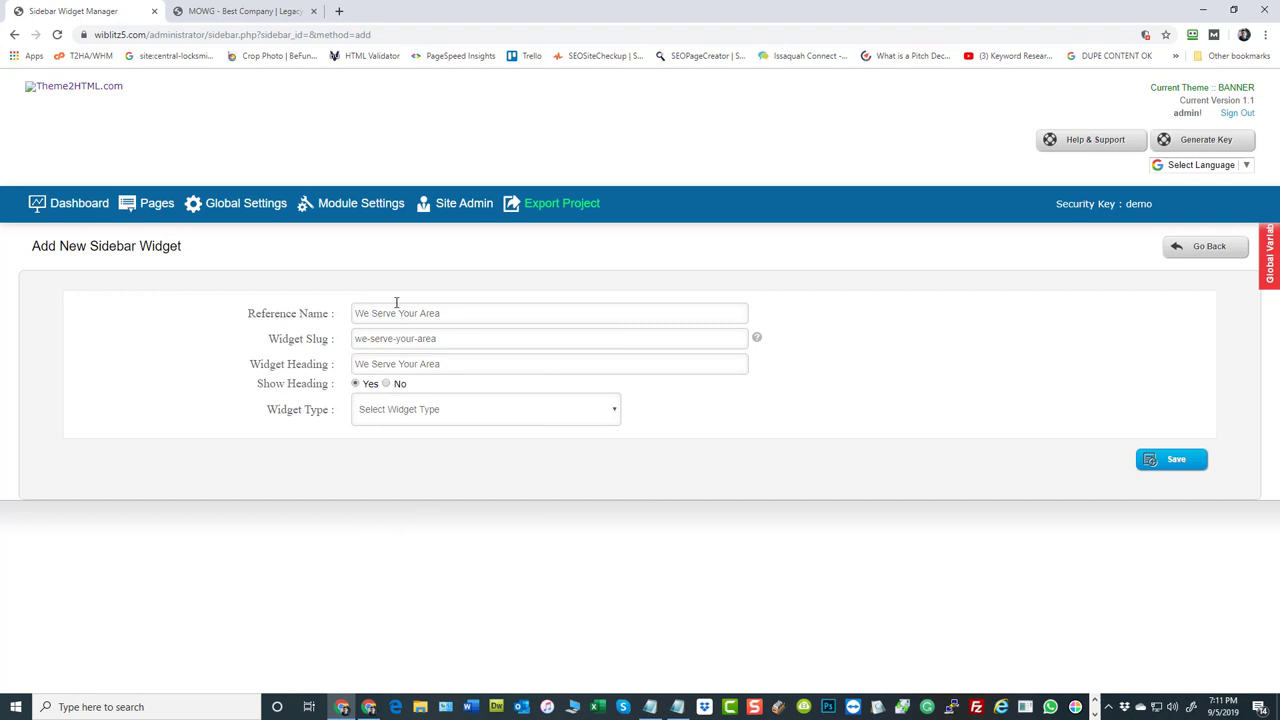
Keep the heading shown and make it a Google Map widget using Full Address with "[%CITY%], [%LS%]".
{"action": "left_click", "coordinate": [386, 385]}
{"action": "left_click", "coordinate": [355, 384]}
{"action": "left_click", "coordinate": [410, 412]}
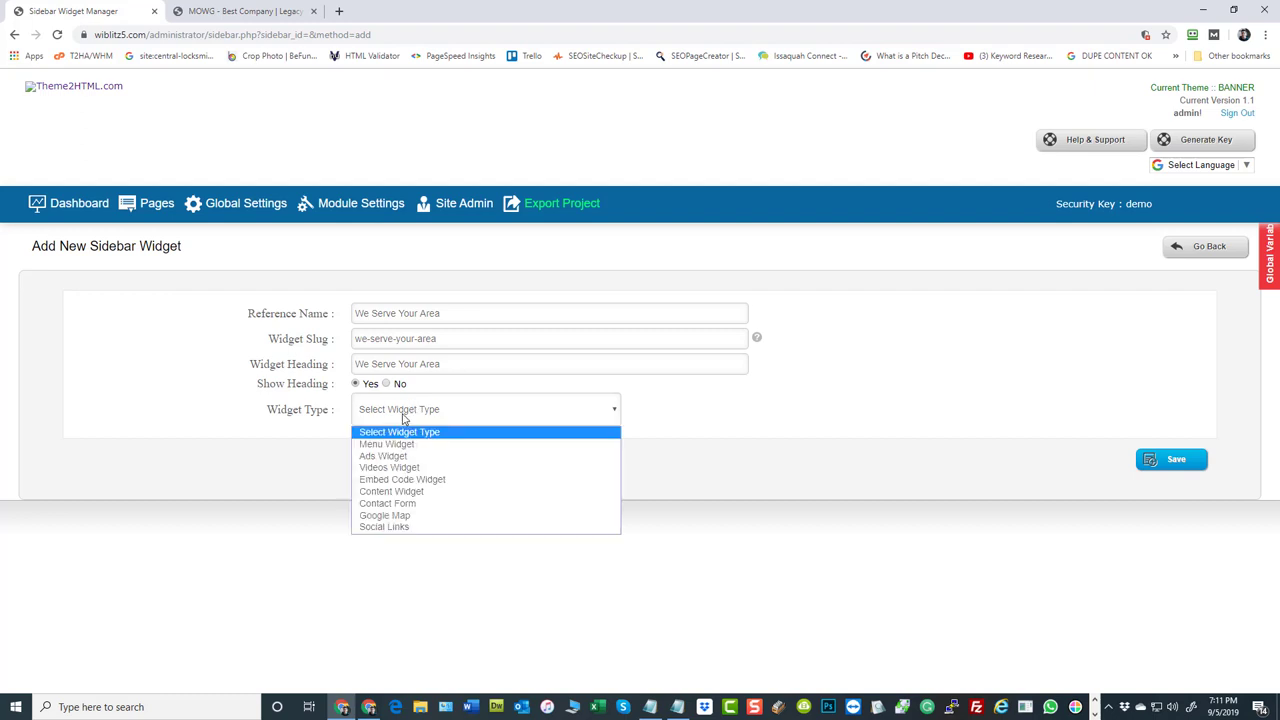
{"action": "left_click", "coordinate": [403, 515]}
{"action": "scroll", "coordinate": [987, 393], "scroll_direction": "down", "scroll_amount": 1}
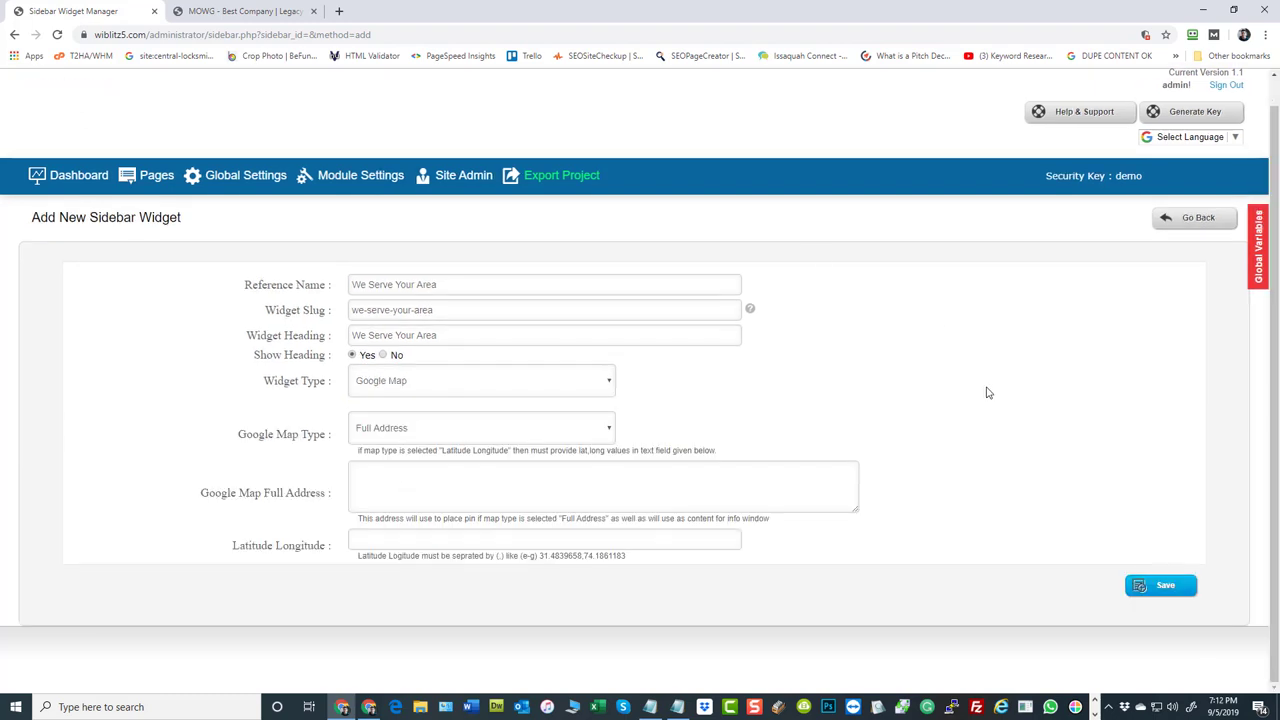
{"action": "left_click", "coordinate": [395, 437]}
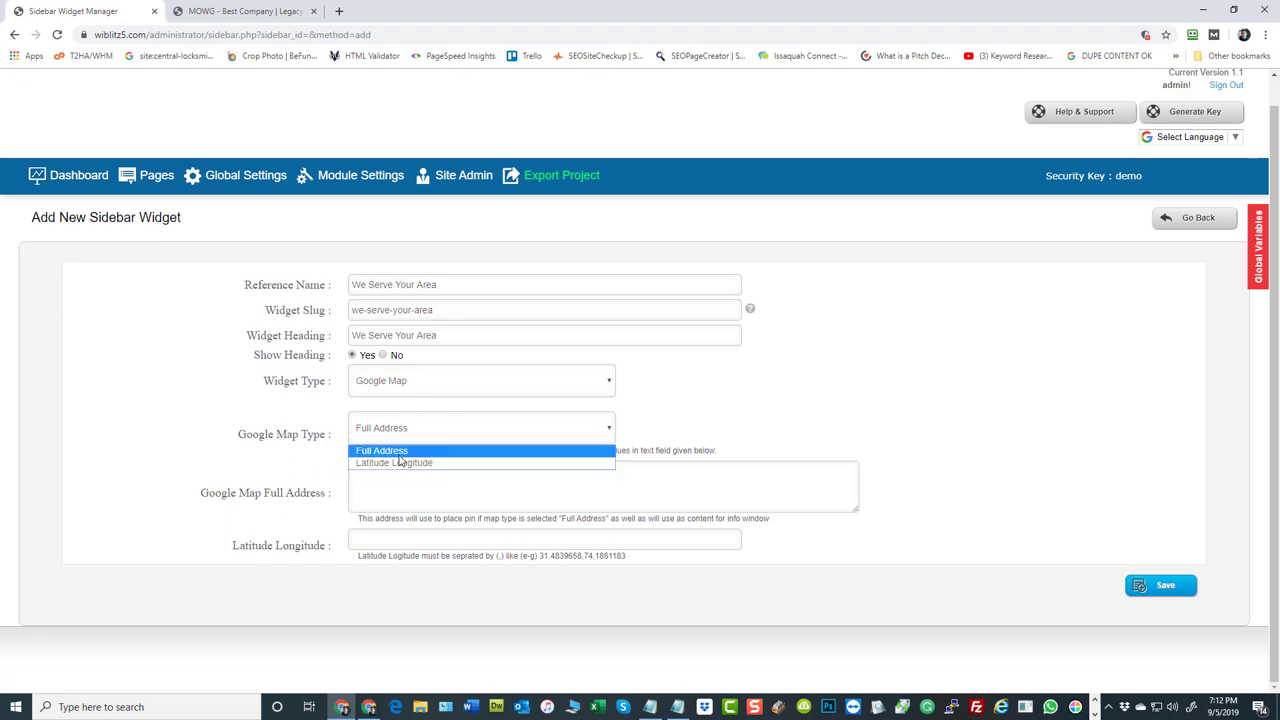
{"action": "left_click", "coordinate": [399, 455]}
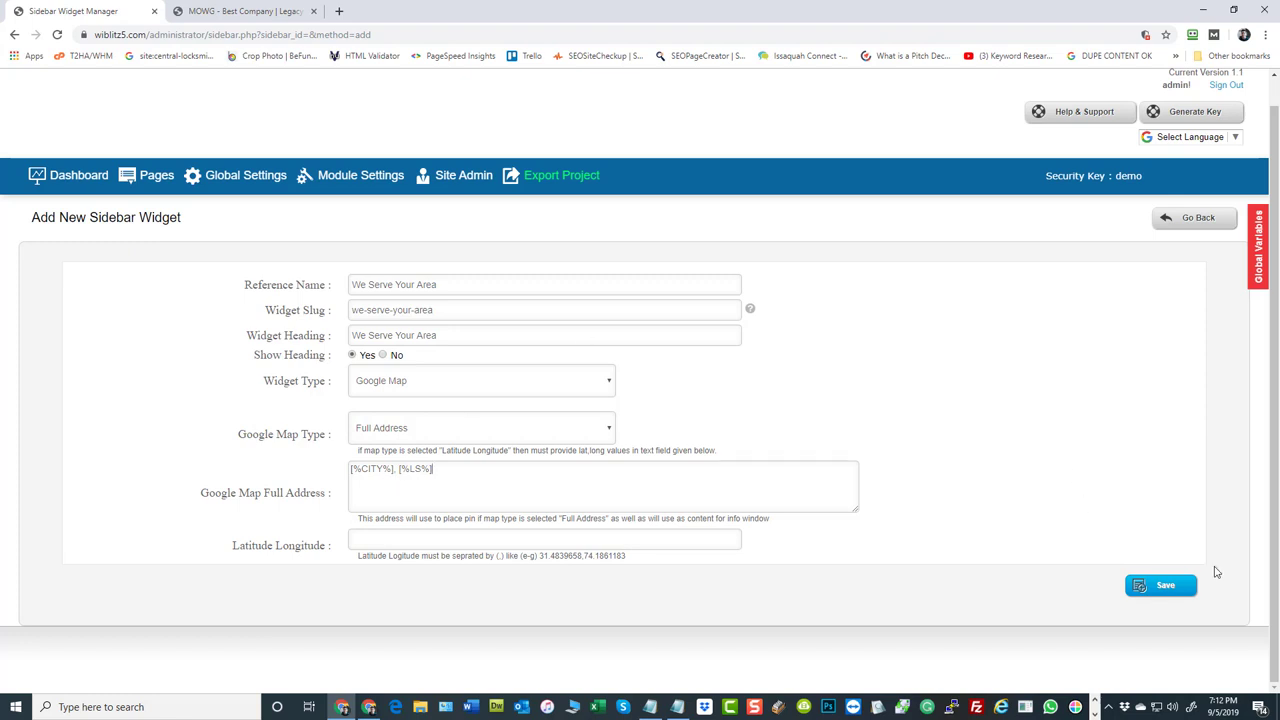
Enter 123,123 as the widget's latitude and longitude and save the new widget.
{"action": "left_click", "coordinate": [1175, 592]}
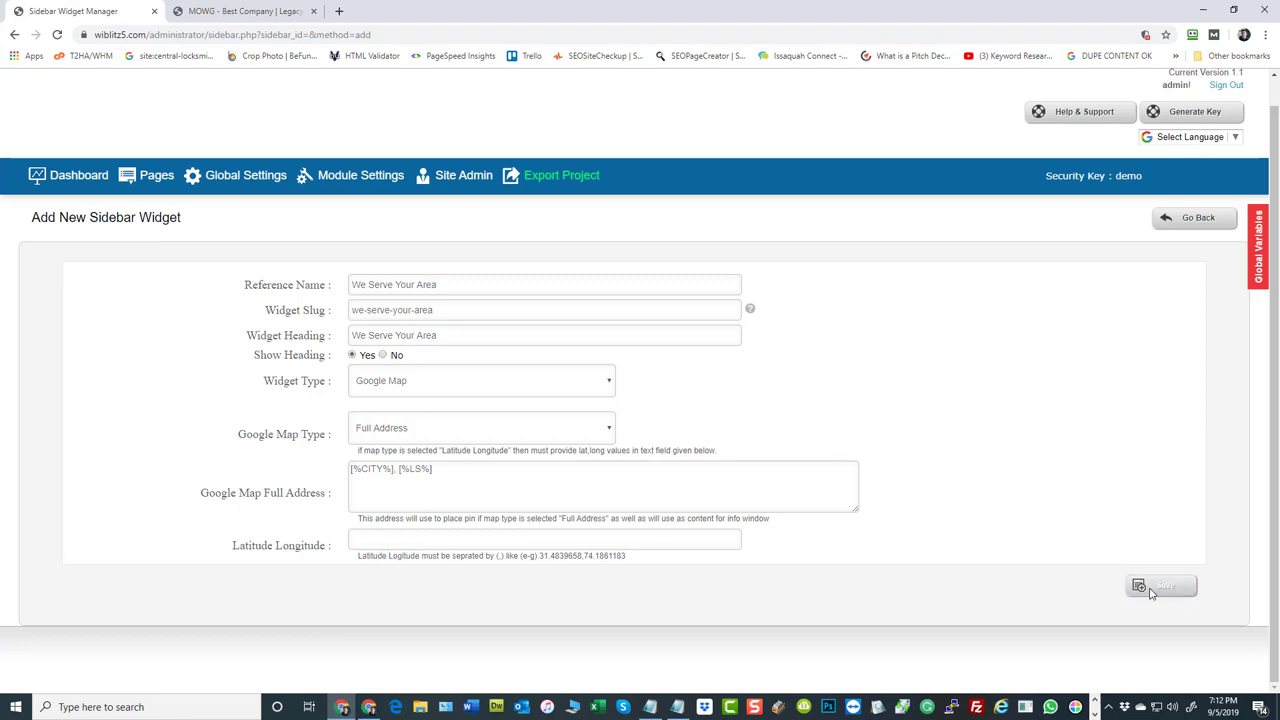
{"action": "left_click", "coordinate": [1164, 588]}
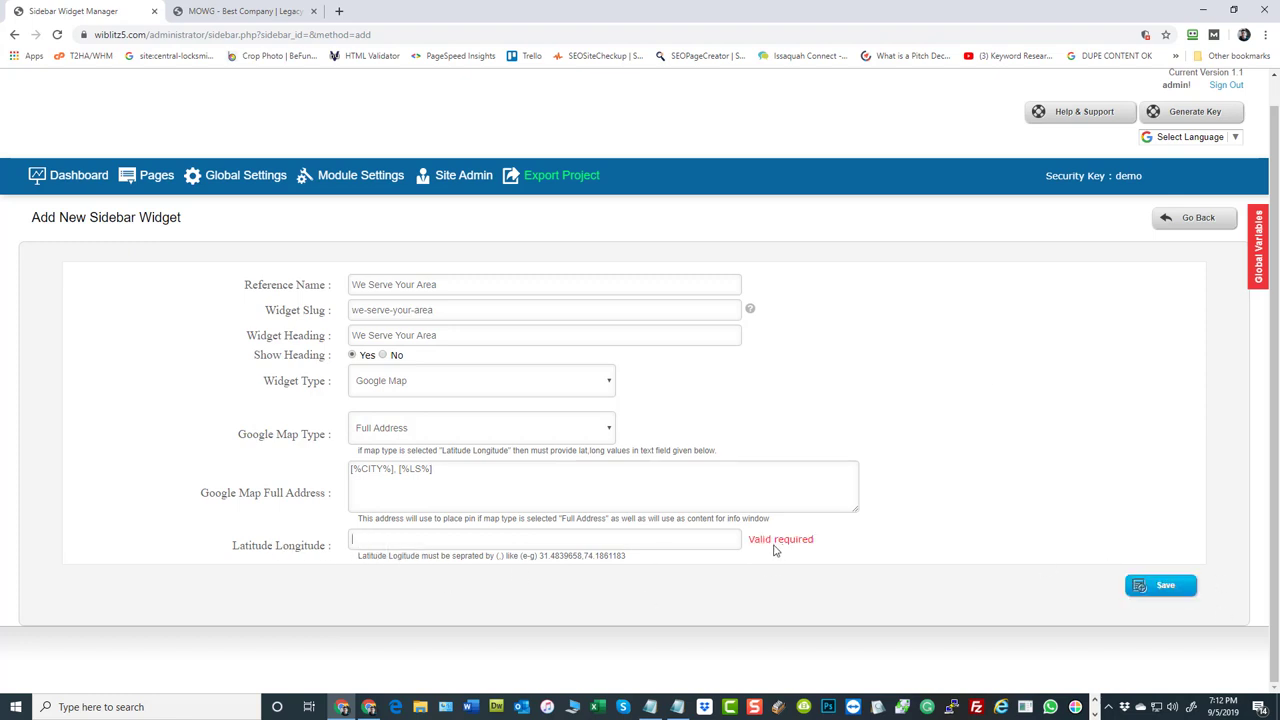
{"action": "left_click", "coordinate": [387, 540]}
{"action": "type", "text": "123,123"}
{"action": "left_click", "coordinate": [1158, 586]}
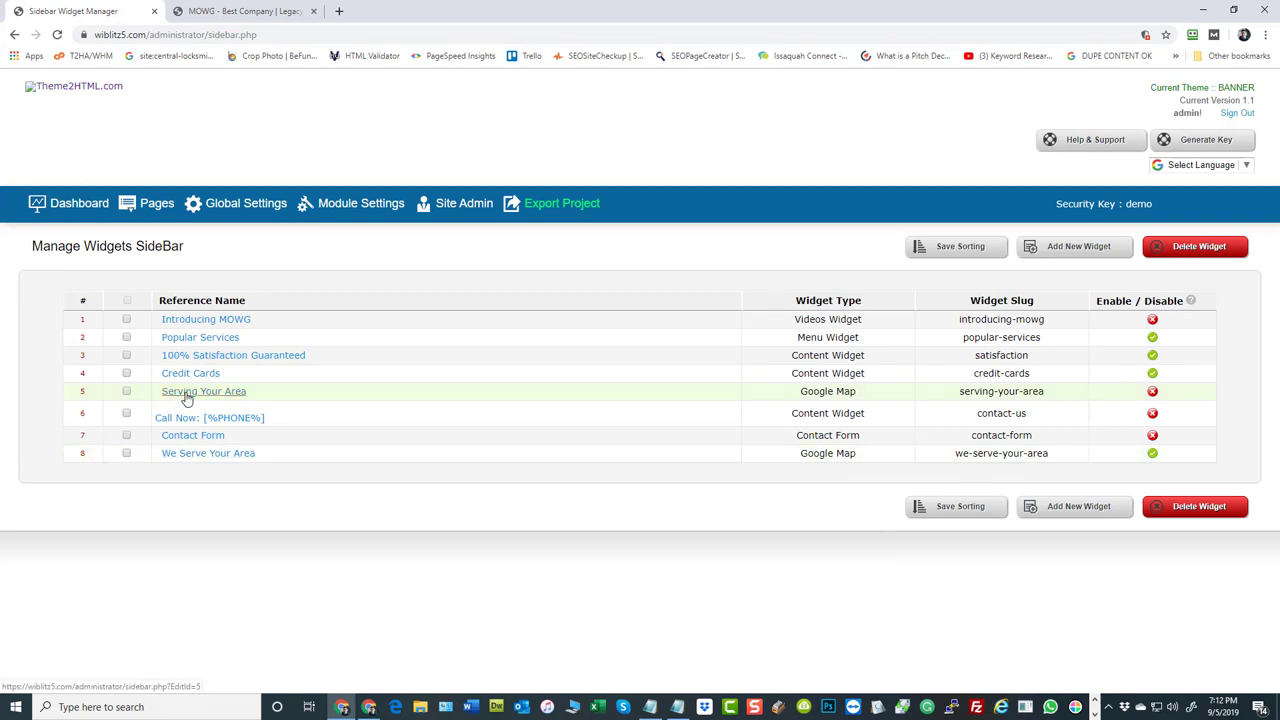
Delete the We Serve Your Area widget from the sidebar widget list.
{"action": "left_click", "coordinate": [126, 454]}
{"action": "left_click", "coordinate": [1205, 247]}
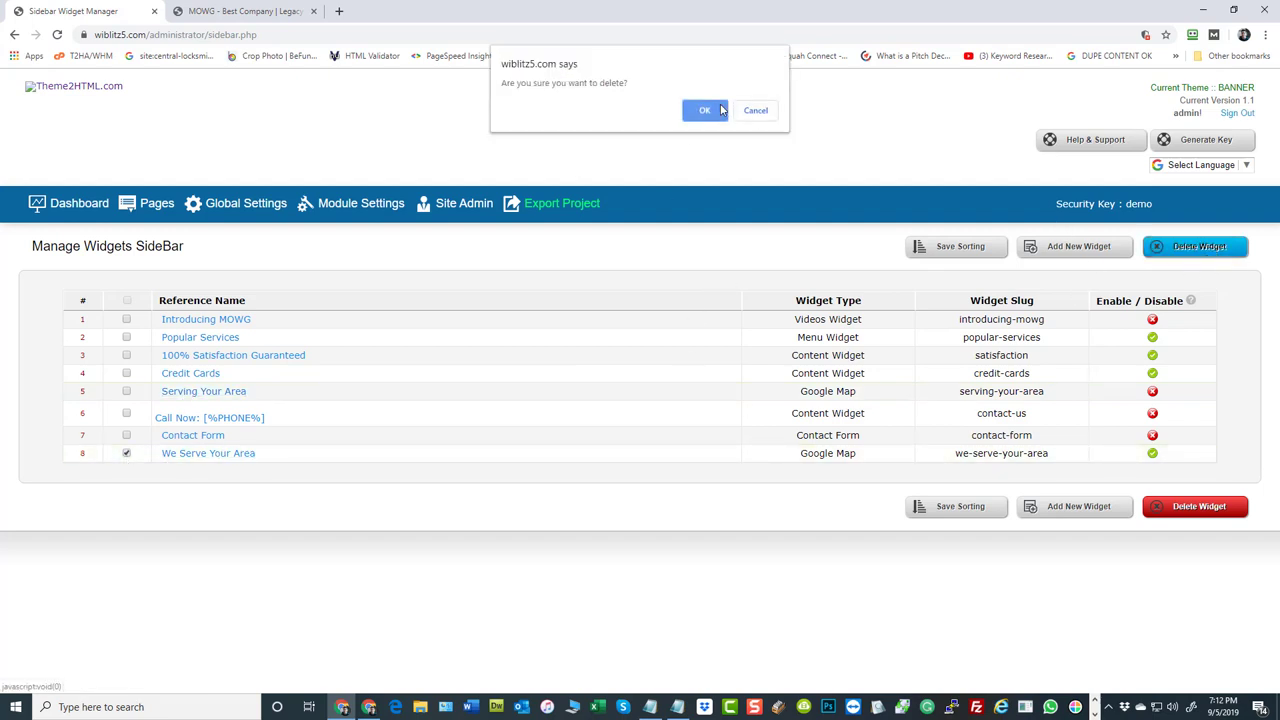
{"action": "left_click", "coordinate": [720, 110]}
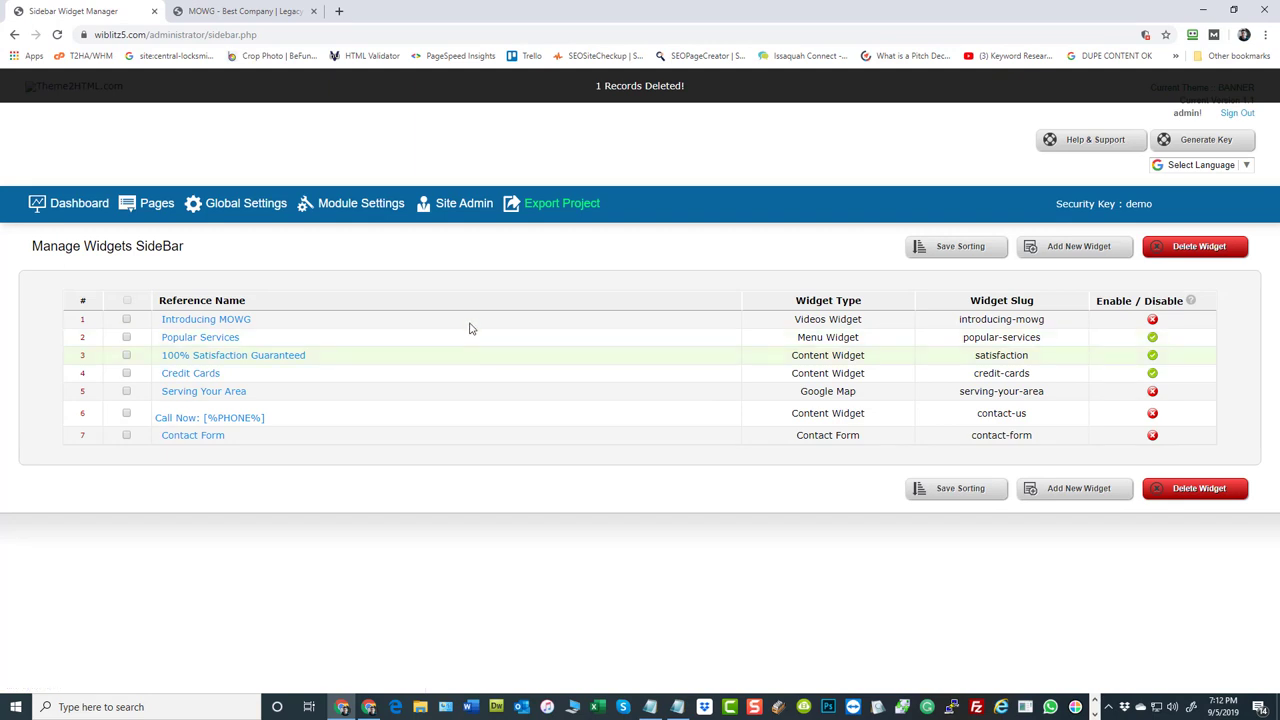
Move the Introducing MOWG widget below Serving Your Area and return it to the first place in the list.
{"action": "left_click_drag", "start_coordinate": [466, 323], "coordinate": [477, 400]}
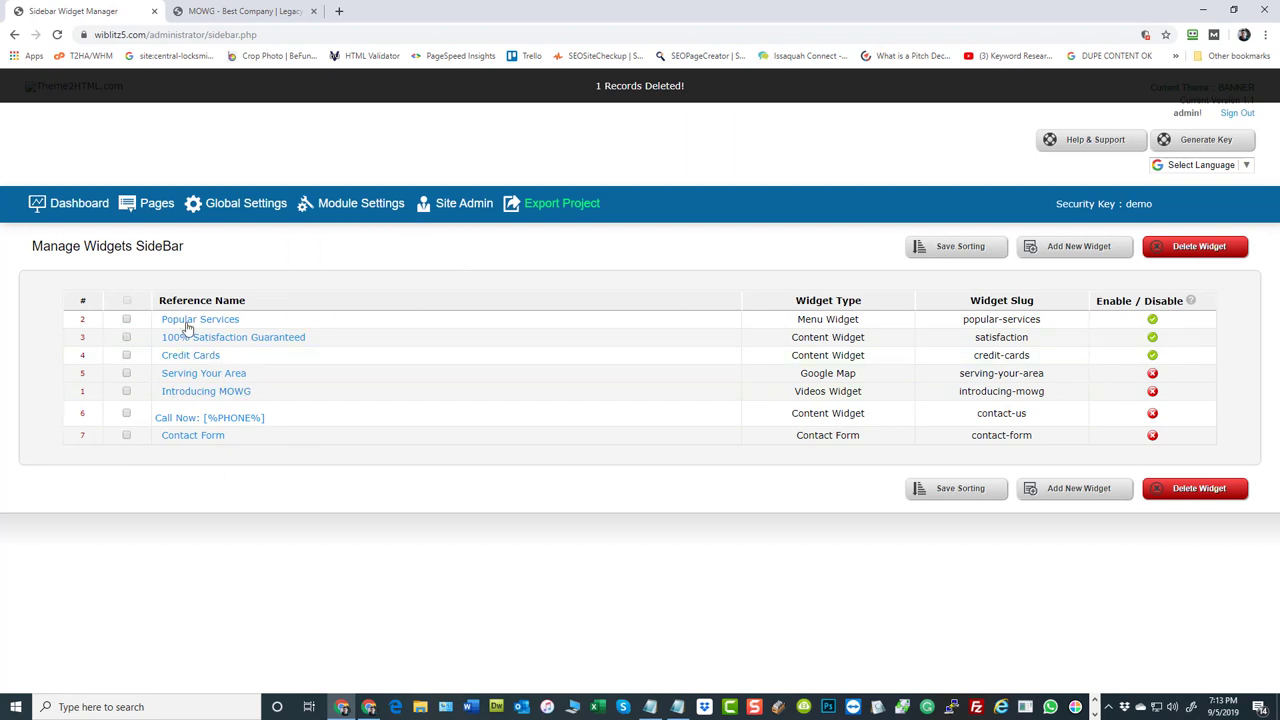
{"action": "left_click_drag", "start_coordinate": [309, 393], "coordinate": [329, 320]}
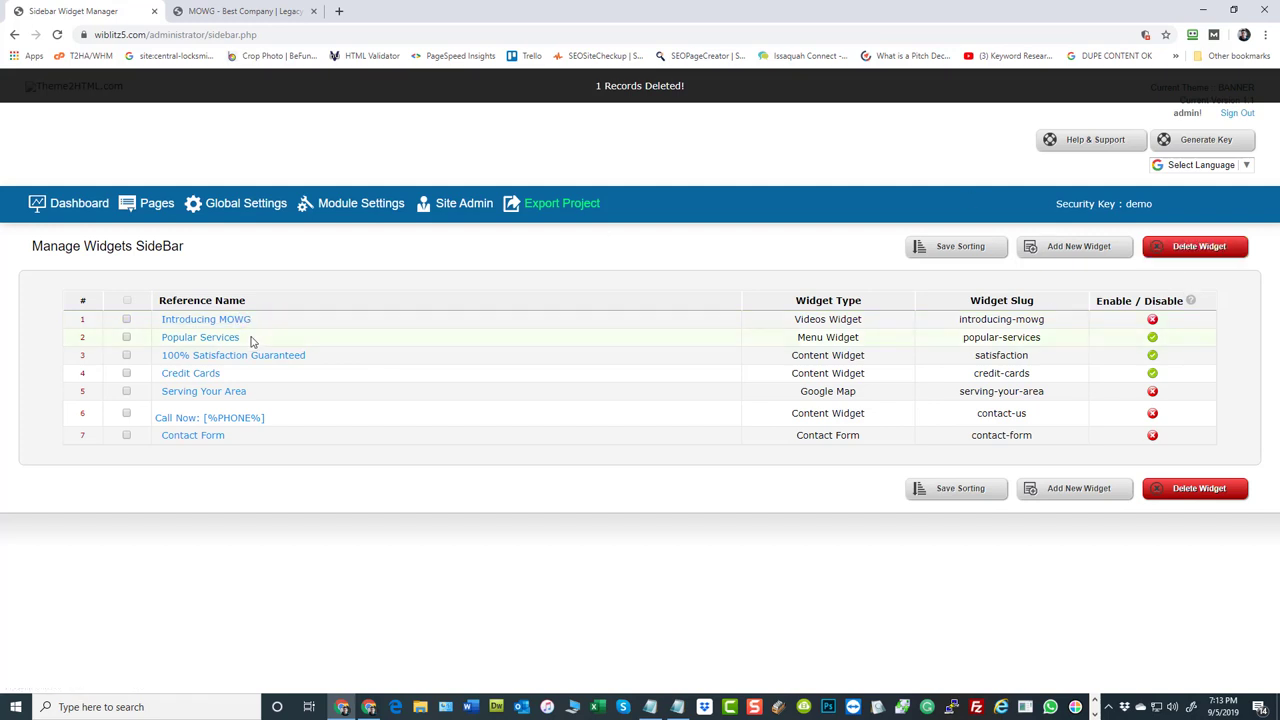
{"action": "left_click", "coordinate": [1153, 320]}
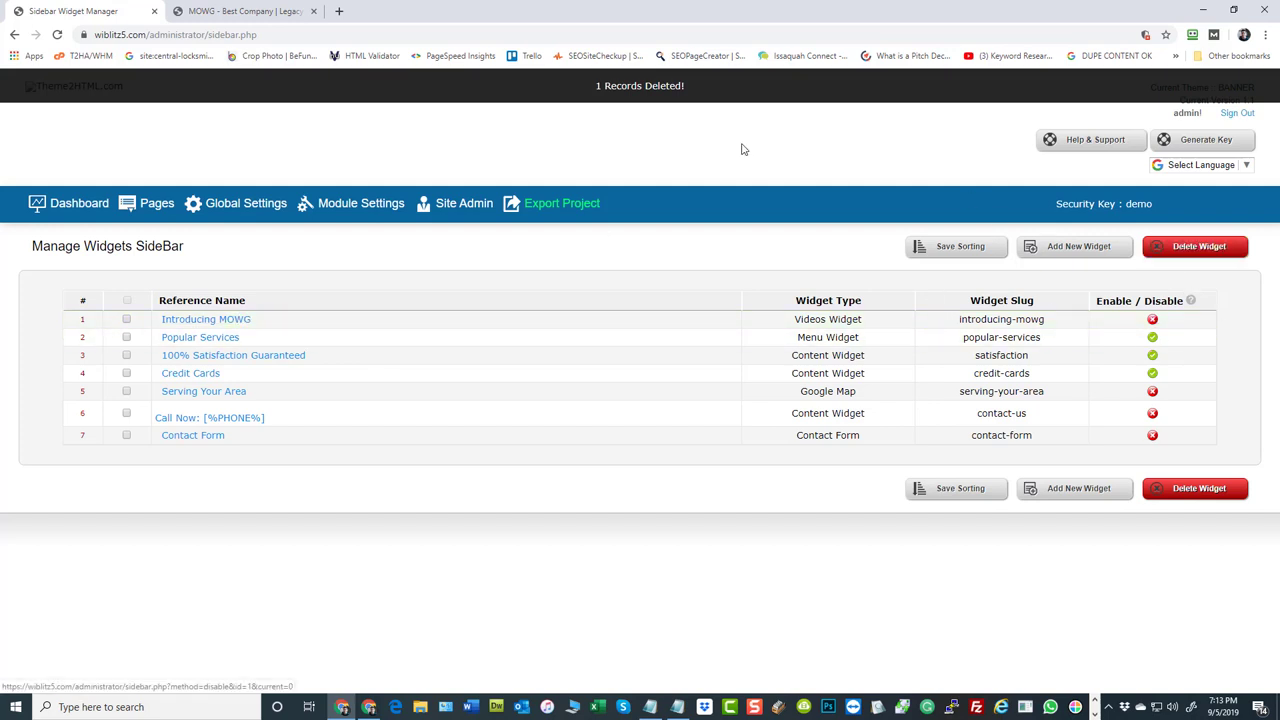
Reload the live site and check which widgets appear in the home page sidebar.
{"action": "key", "text": "ctrl+Tab"}
{"action": "scroll", "coordinate": [785, 346], "scroll_direction": "down", "scroll_amount": 5}
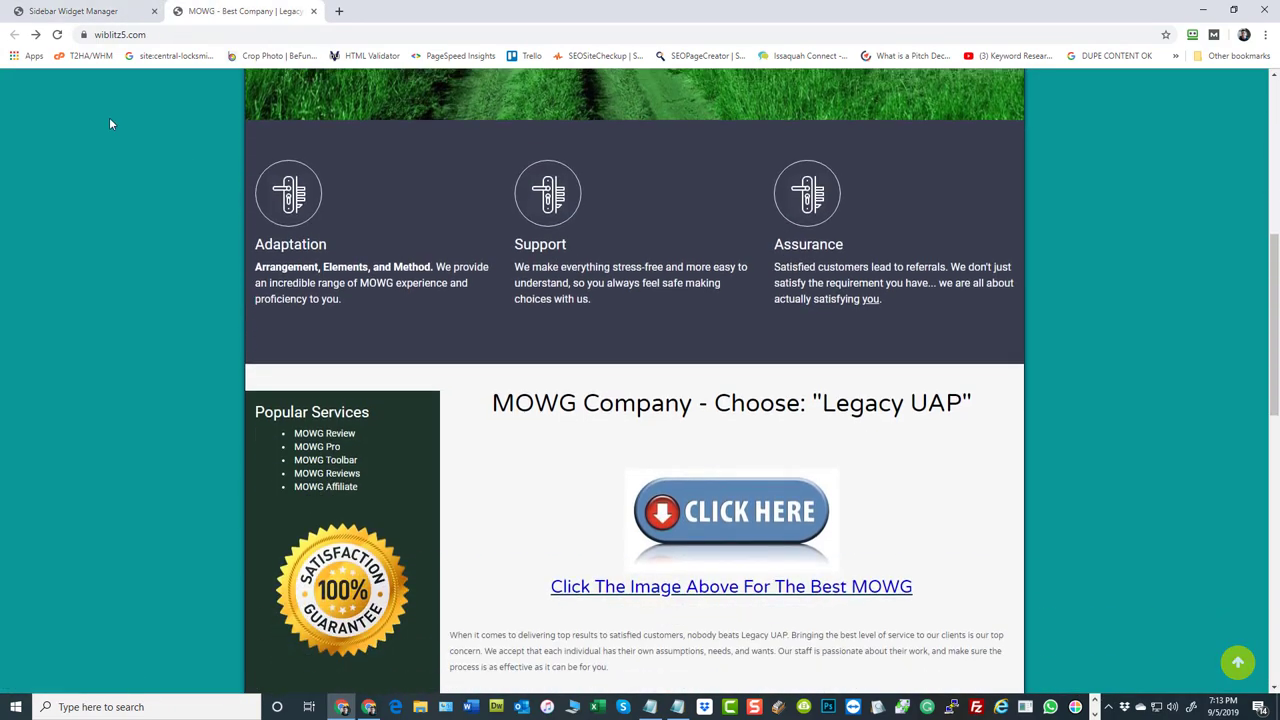
{"action": "left_click", "coordinate": [57, 35]}
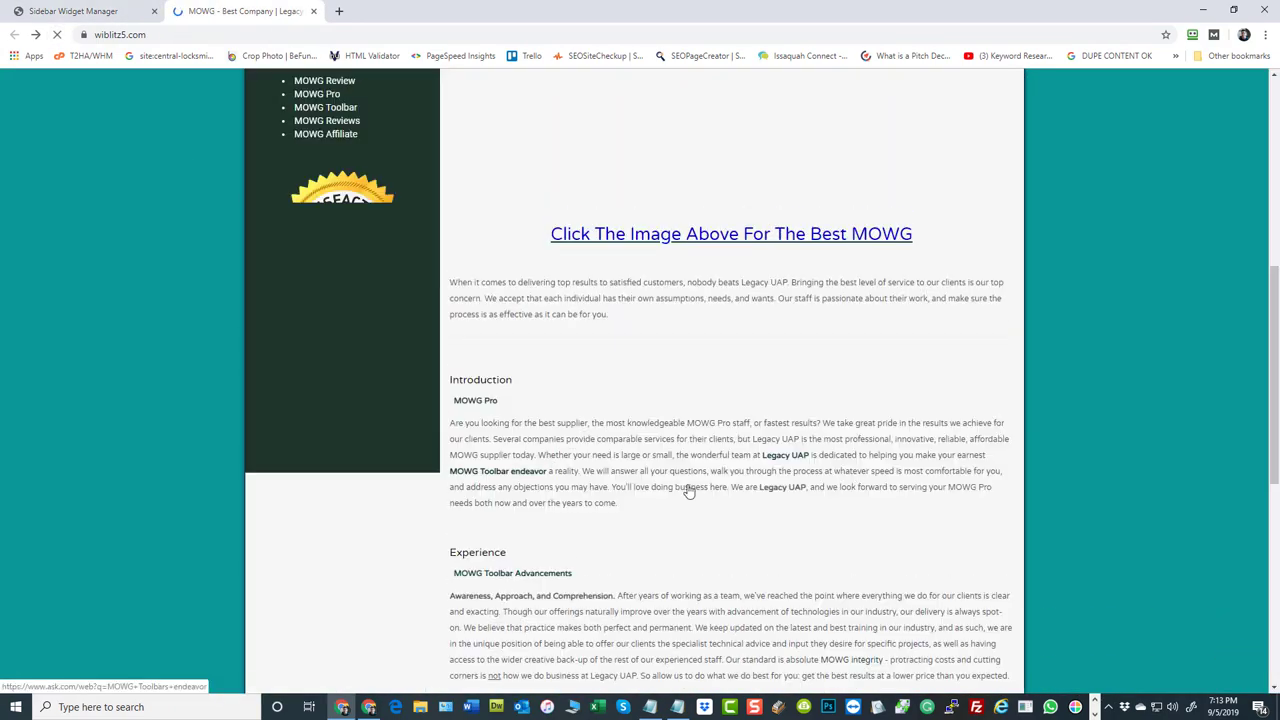
{"action": "scroll", "coordinate": [577, 418], "scroll_direction": "down", "scroll_amount": 4}
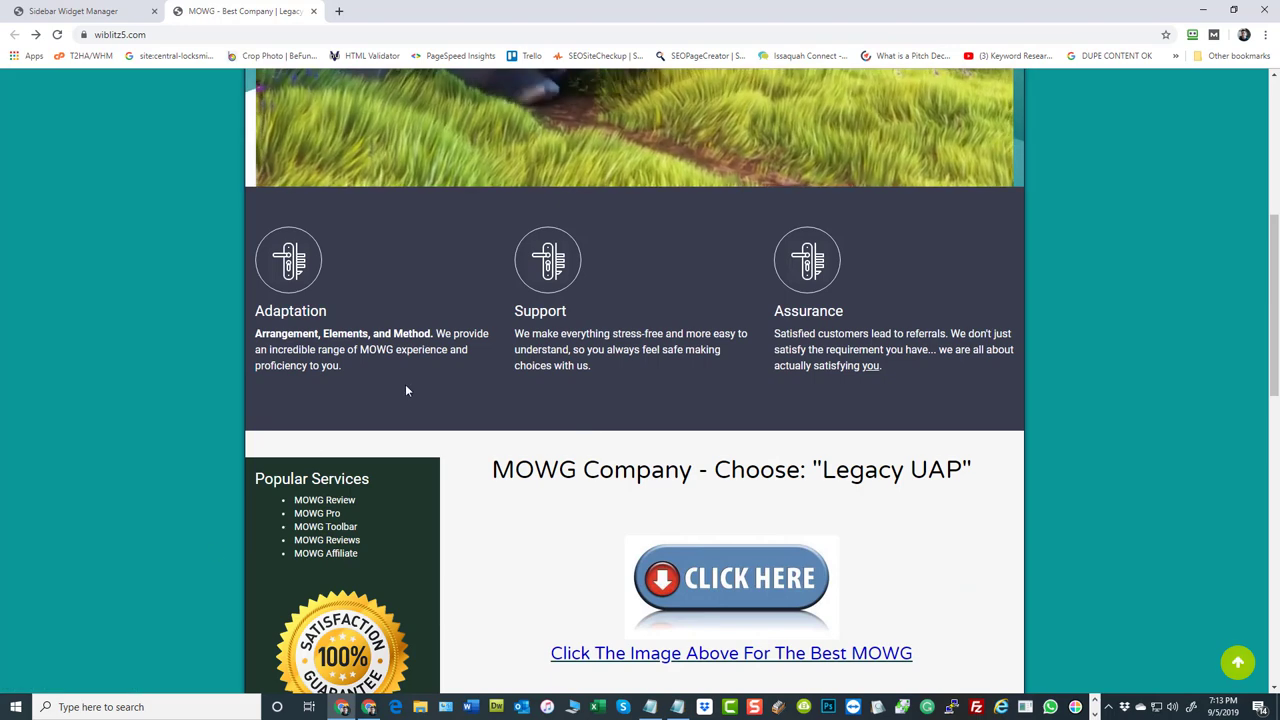
{"action": "scroll", "coordinate": [405, 391], "scroll_direction": "down", "scroll_amount": 3}
{"action": "scroll", "coordinate": [323, 313], "scroll_direction": "down", "scroll_amount": 1}
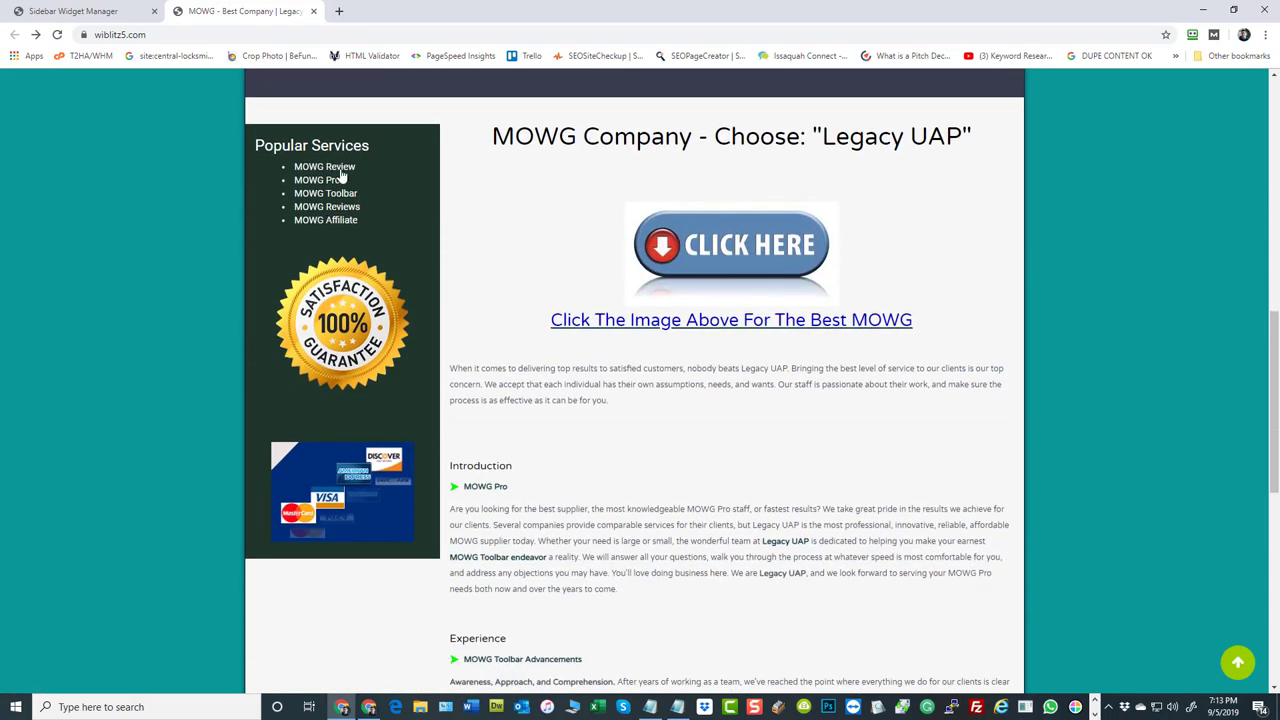
Enable the Introducing MOWG video widget in the widget manager and reload the live site.
{"action": "left_click", "coordinate": [82, 11]}
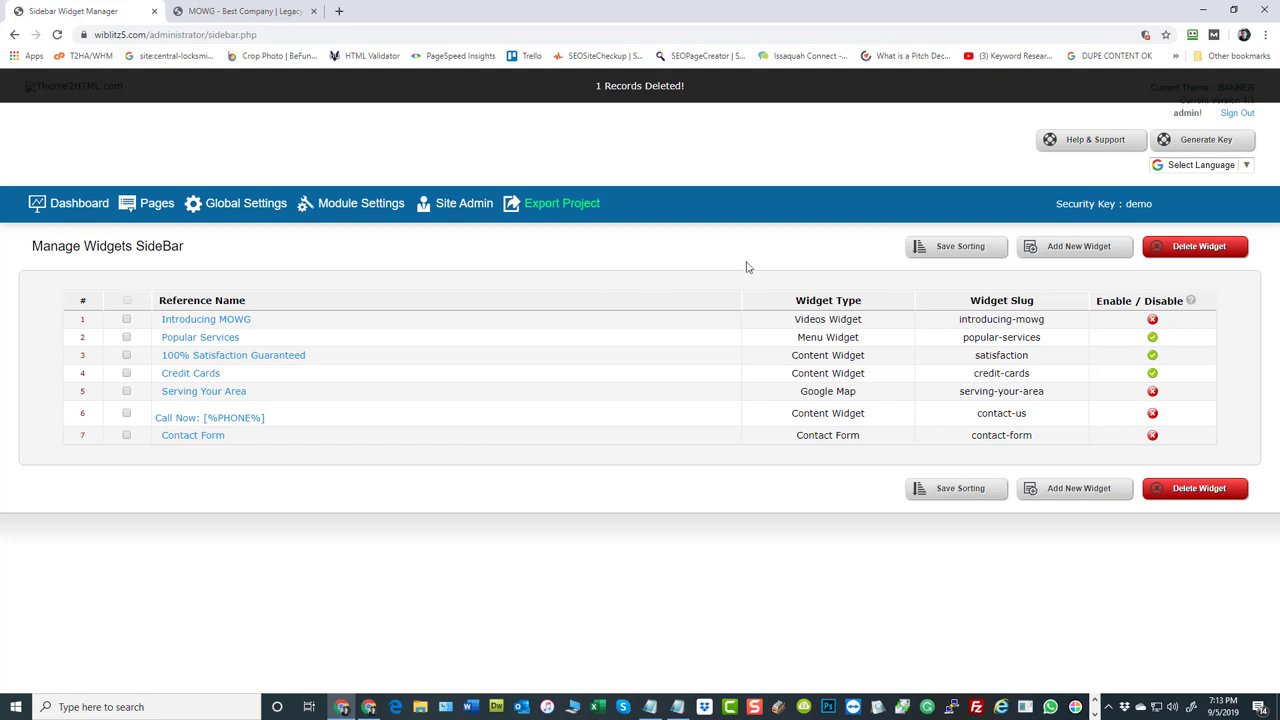
{"action": "left_click", "coordinate": [1152, 319]}
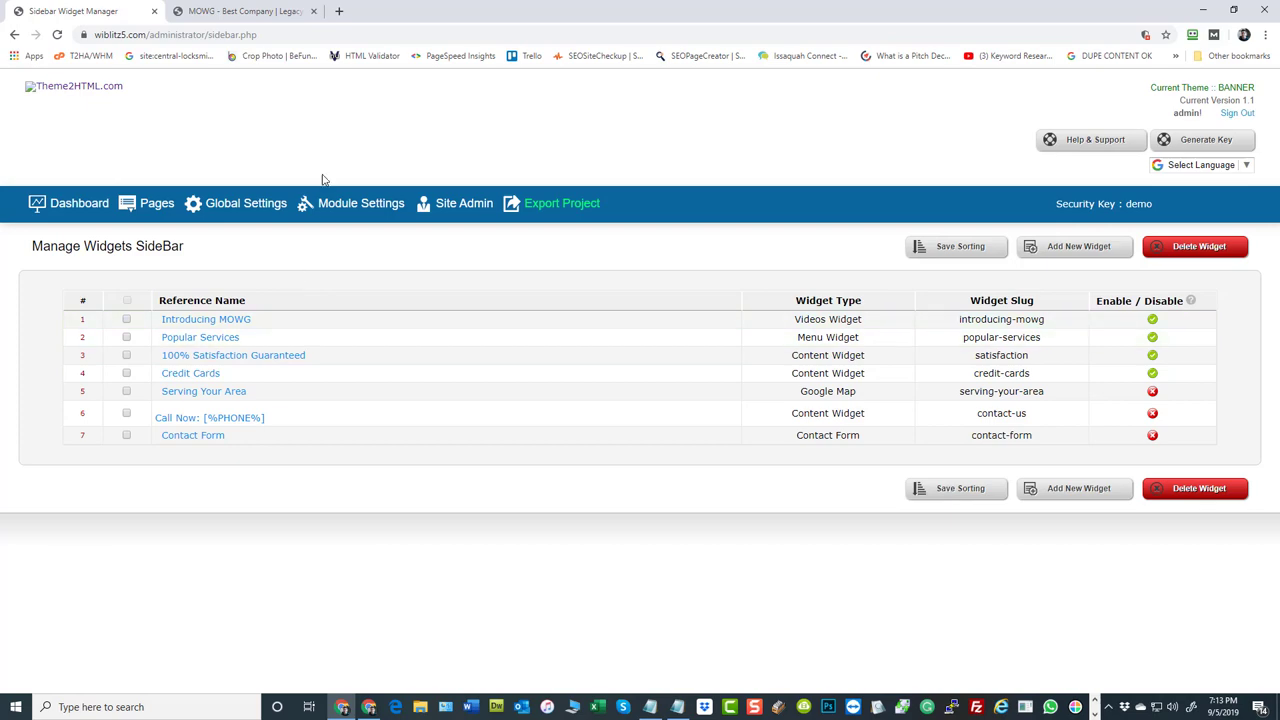
{"action": "left_click", "coordinate": [246, 14]}
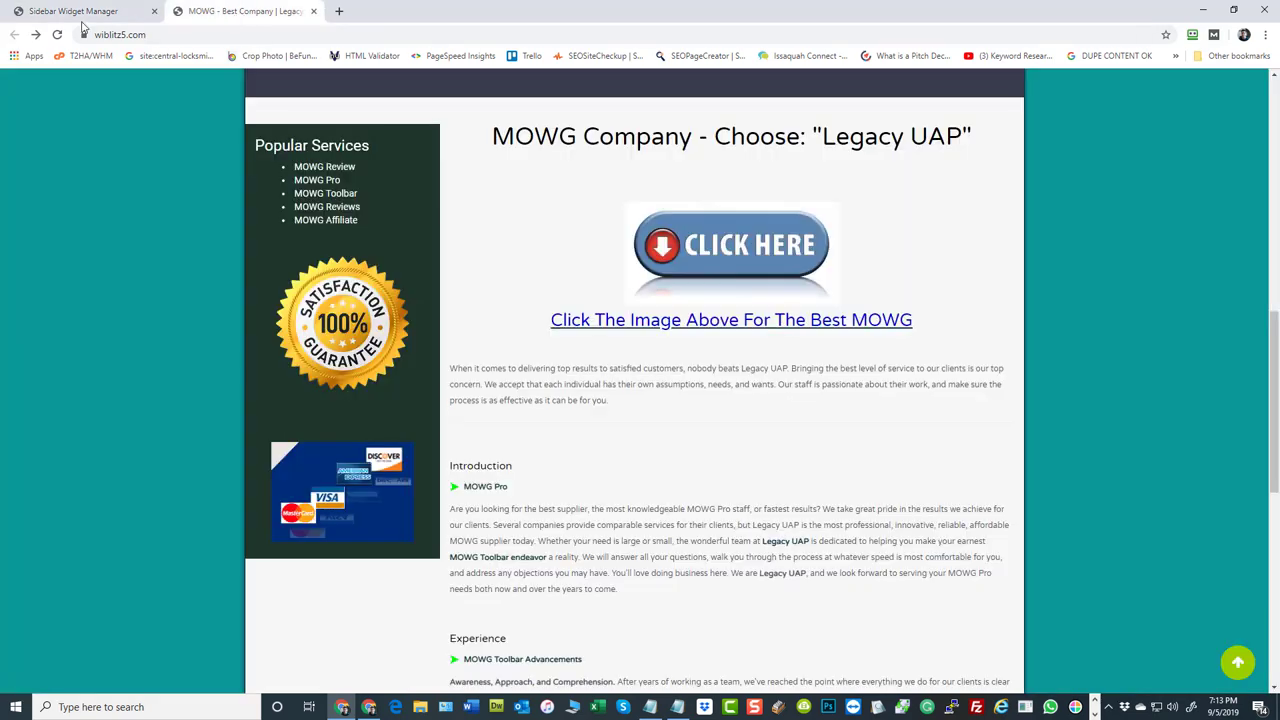
{"action": "left_click", "coordinate": [55, 35]}
Find the Introducing MOWG video in the live sidebar, view it on YouTube and return to the site.
{"action": "scroll", "coordinate": [340, 230], "scroll_direction": "down", "scroll_amount": 3}
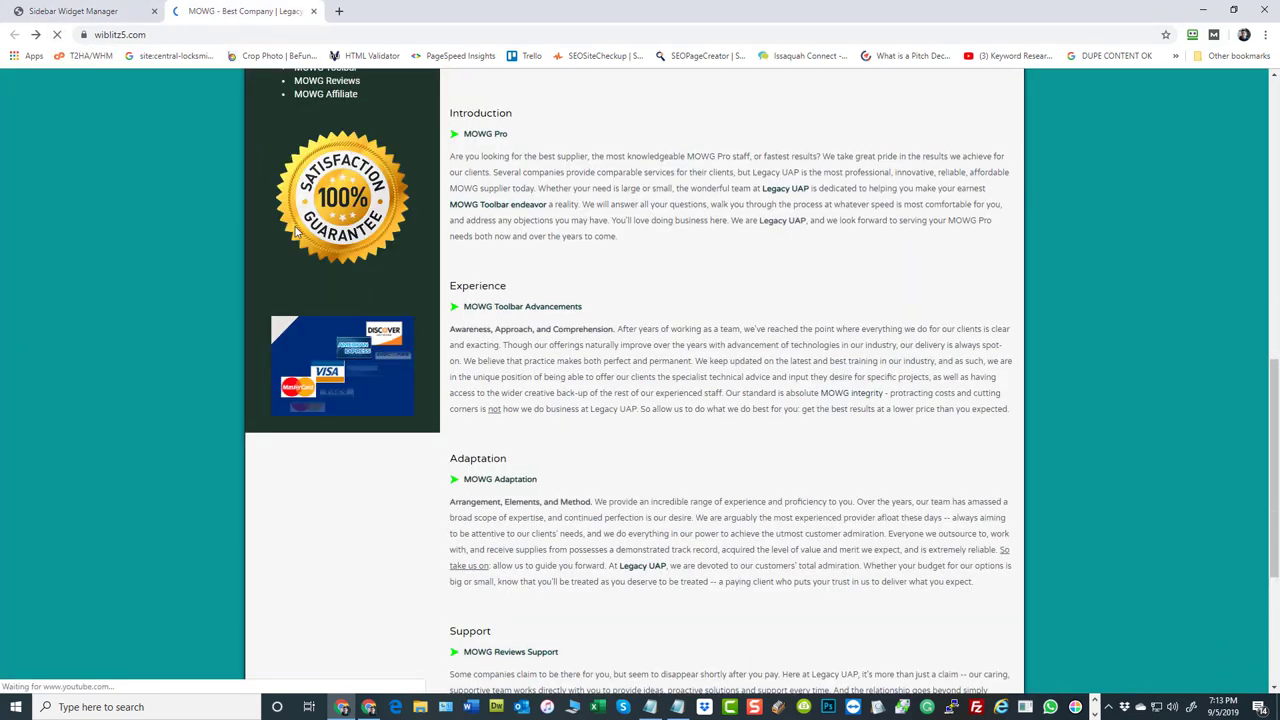
{"action": "scroll", "coordinate": [504, 335], "scroll_direction": "up", "scroll_amount": 4}
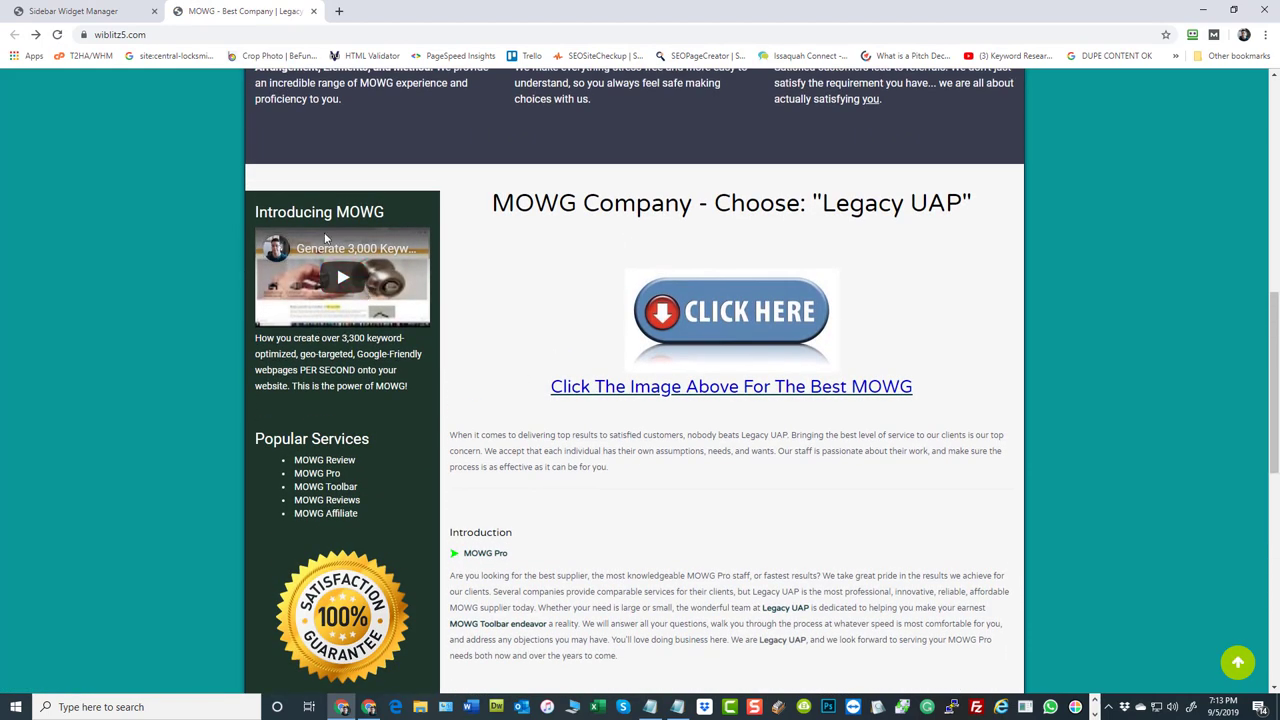
{"action": "left_click", "coordinate": [336, 254]}
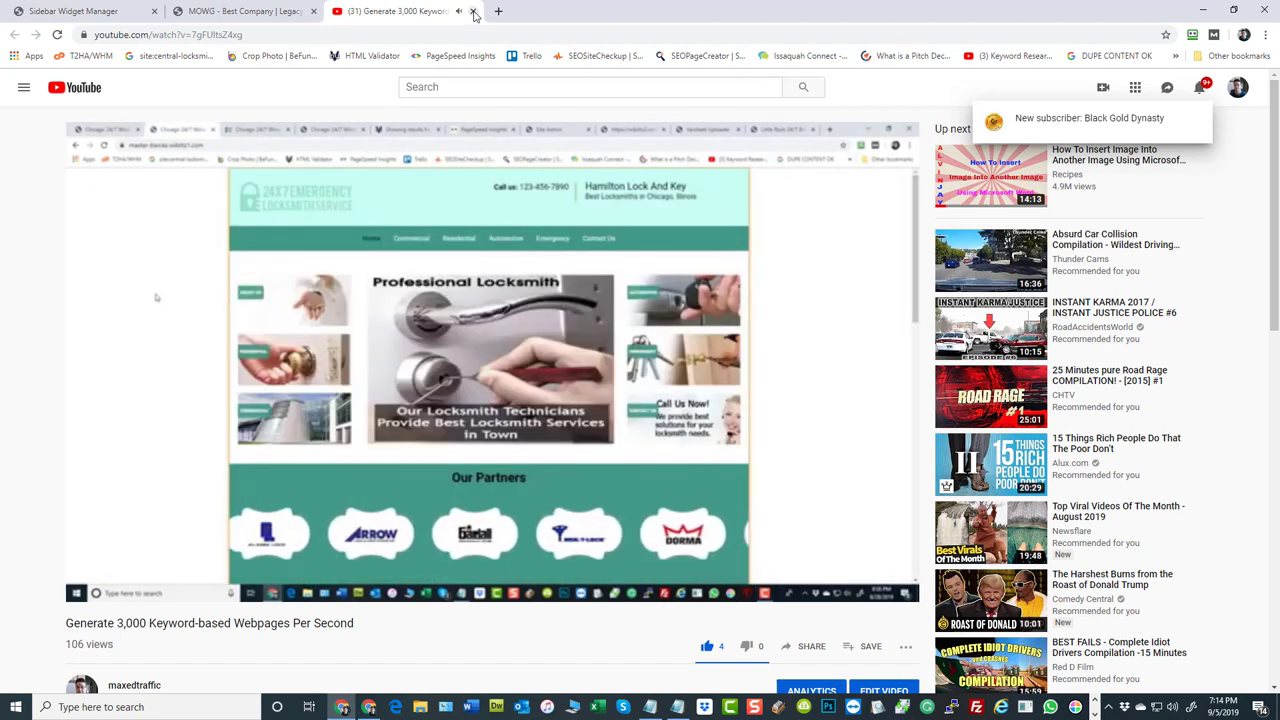
{"action": "left_click", "coordinate": [473, 11]}
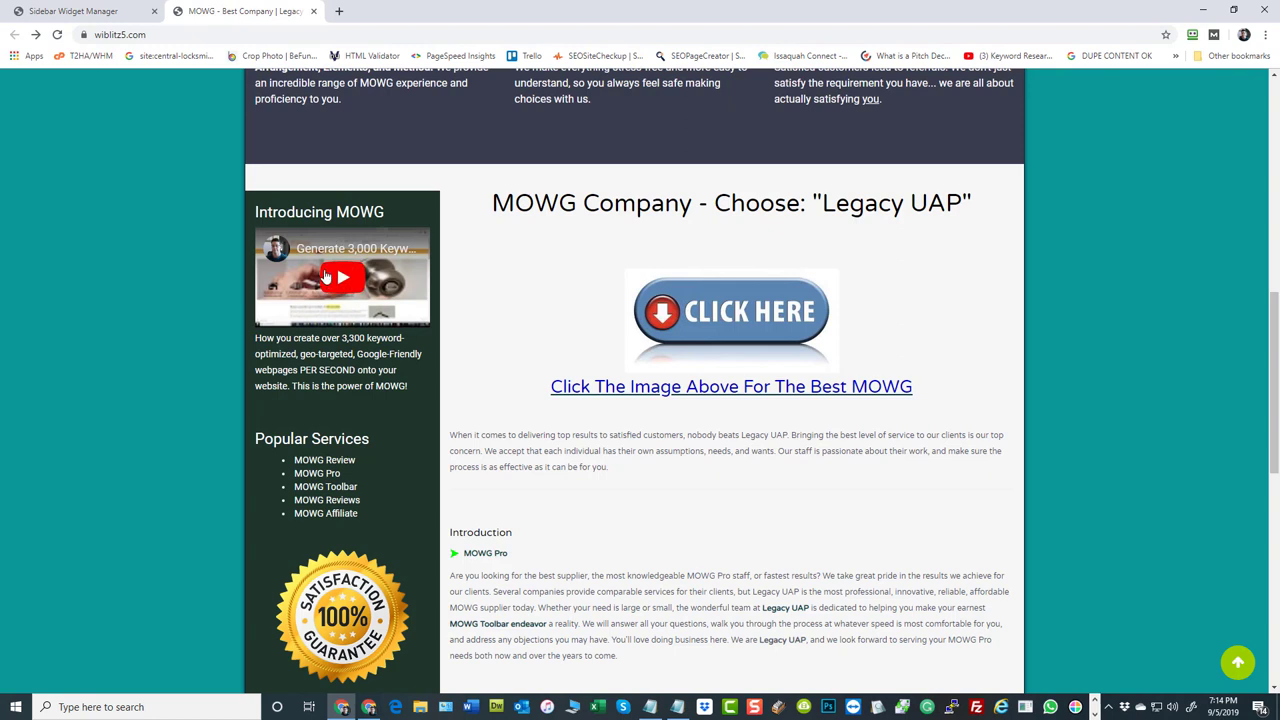
Open the Introducing MOWG widget for editing, examine its video ID example and description, and compare them with the live sidebar.
{"action": "left_click", "coordinate": [86, 11]}
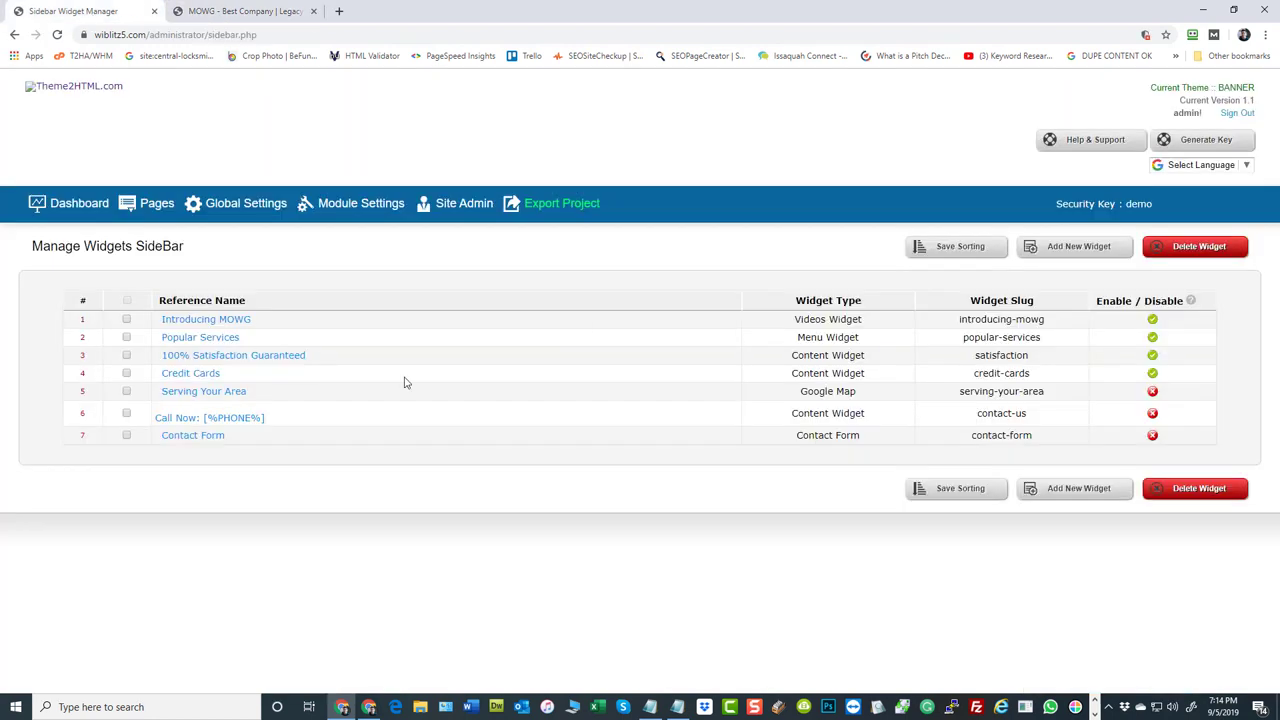
{"action": "left_click", "coordinate": [226, 320]}
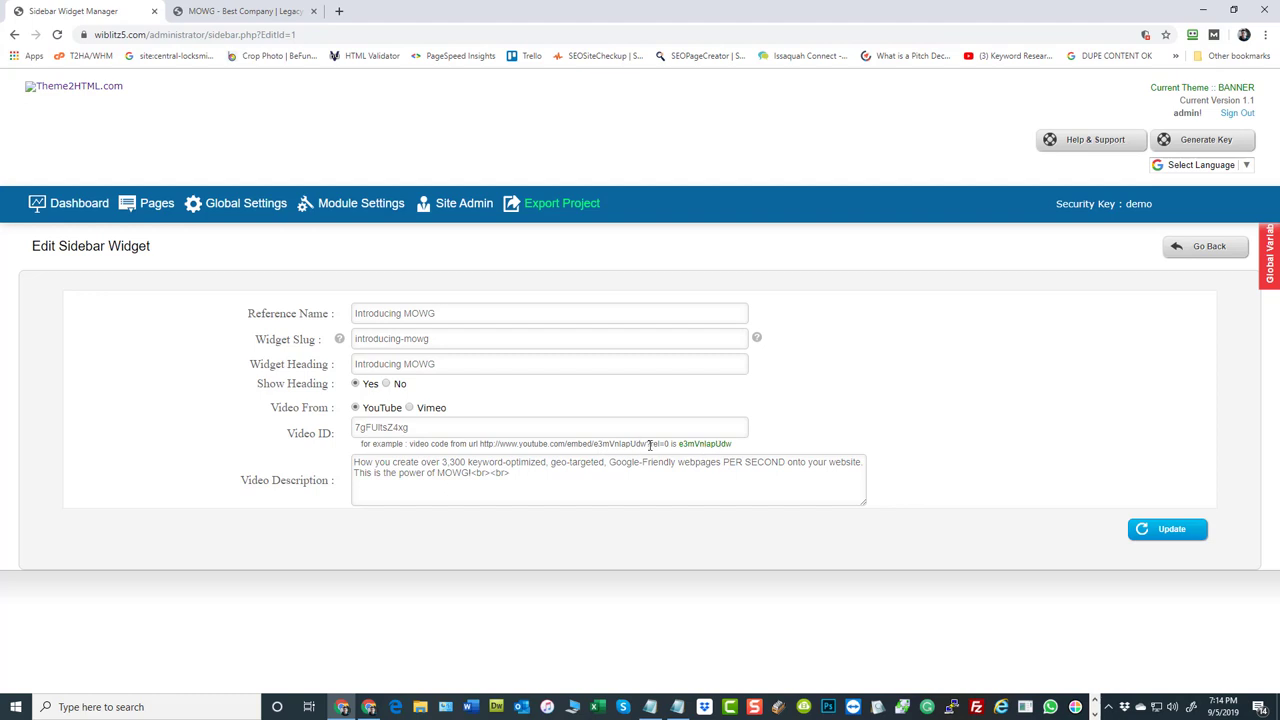
{"action": "left_click_drag", "start_coordinate": [649, 444], "coordinate": [597, 443]}
{"action": "left_click", "coordinate": [955, 418]}
{"action": "left_click_drag", "start_coordinate": [529, 472], "coordinate": [478, 473]}
{"action": "left_click", "coordinate": [555, 483]}
{"action": "left_click", "coordinate": [245, 11]}
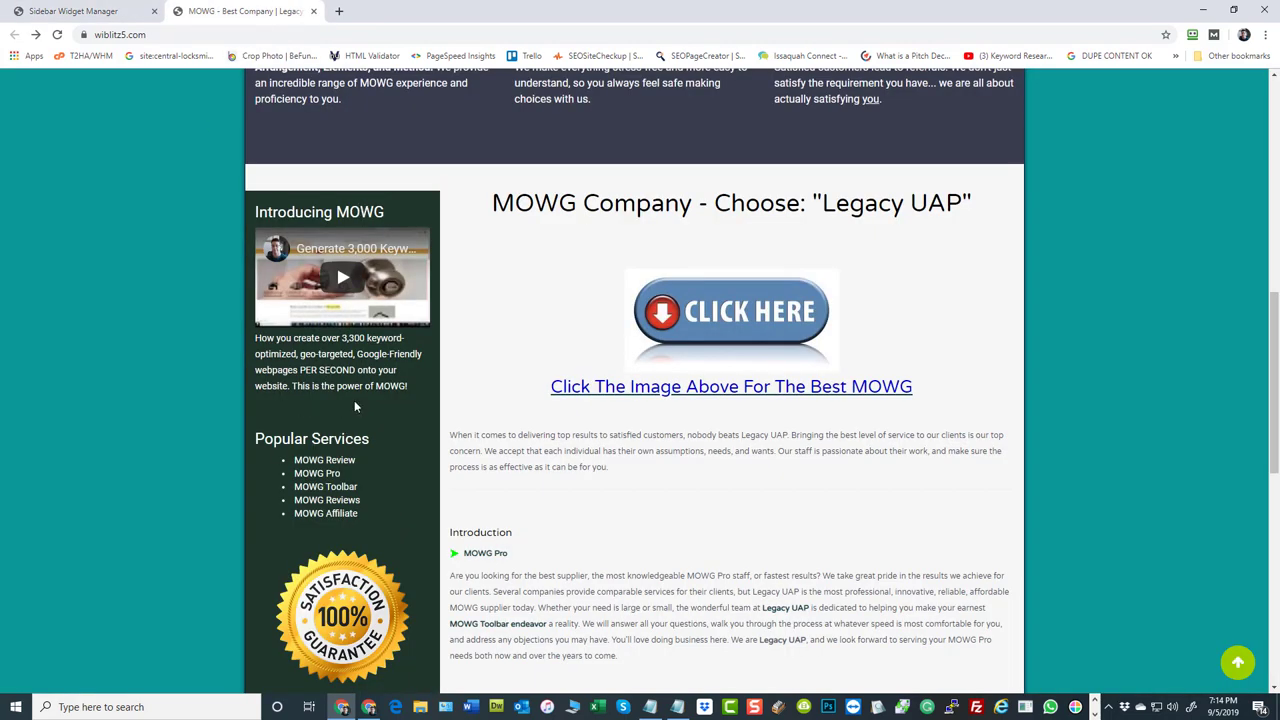
Return to the sidebar widget list and enable the Serving Your Area, Call Now and Contact Form widgets.
{"action": "left_click", "coordinate": [70, 11]}
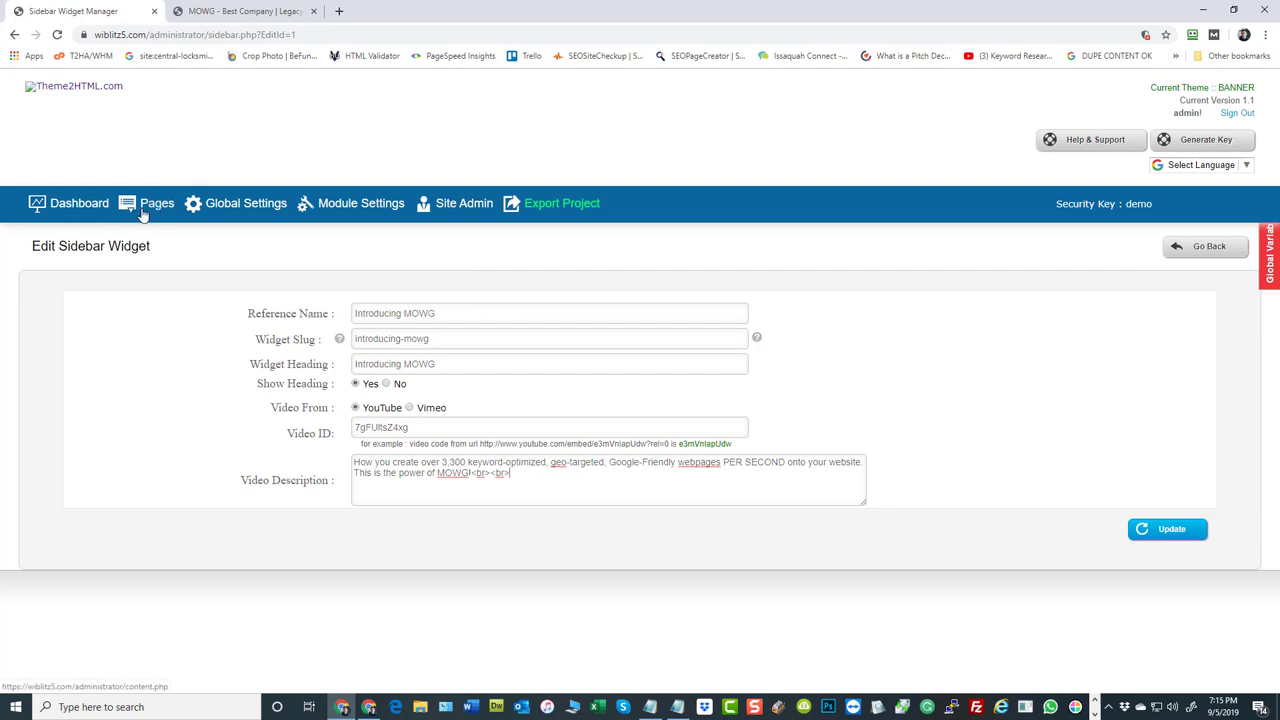
{"action": "left_click", "coordinate": [1200, 247]}
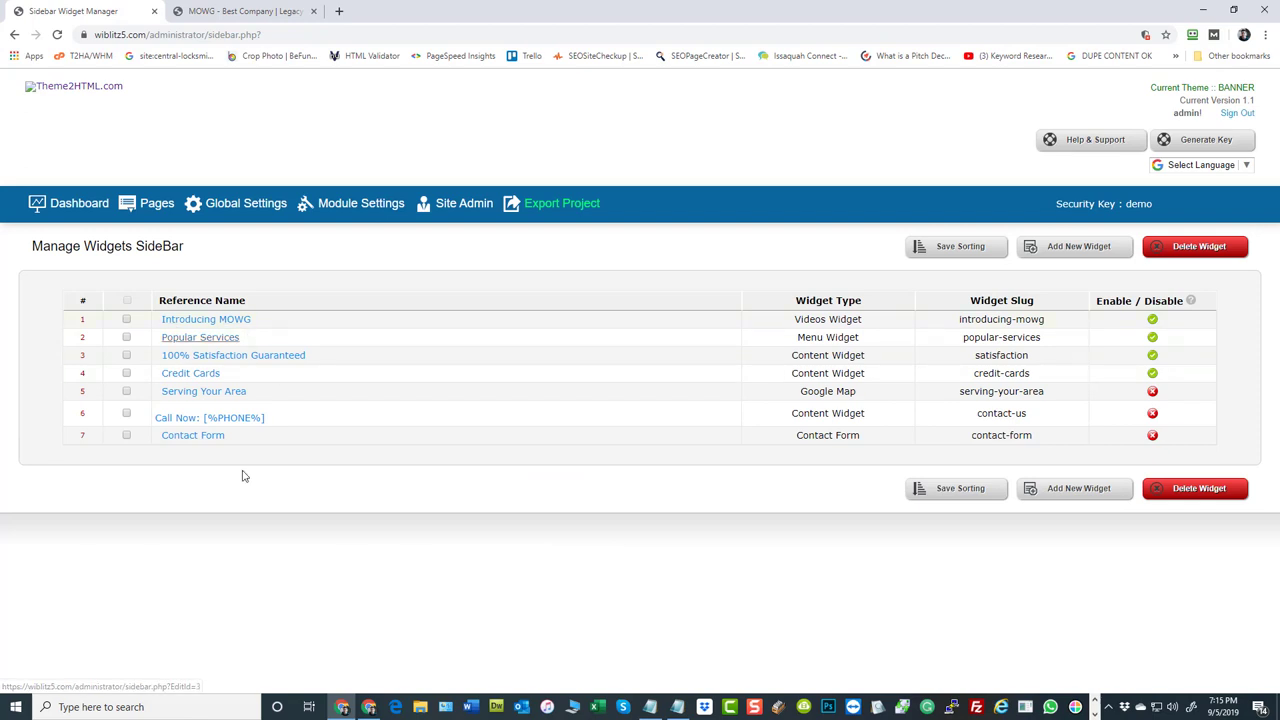
{"action": "left_click", "coordinate": [1152, 393]}
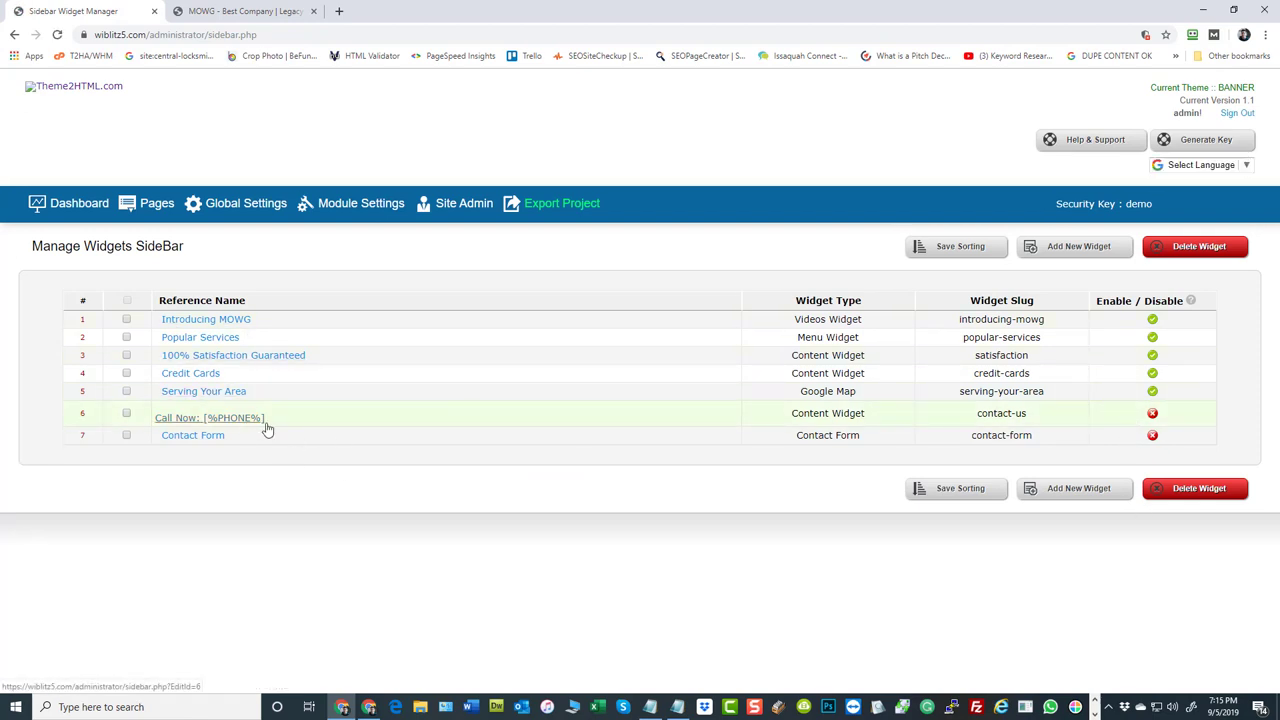
{"action": "left_click", "coordinate": [1152, 415]}
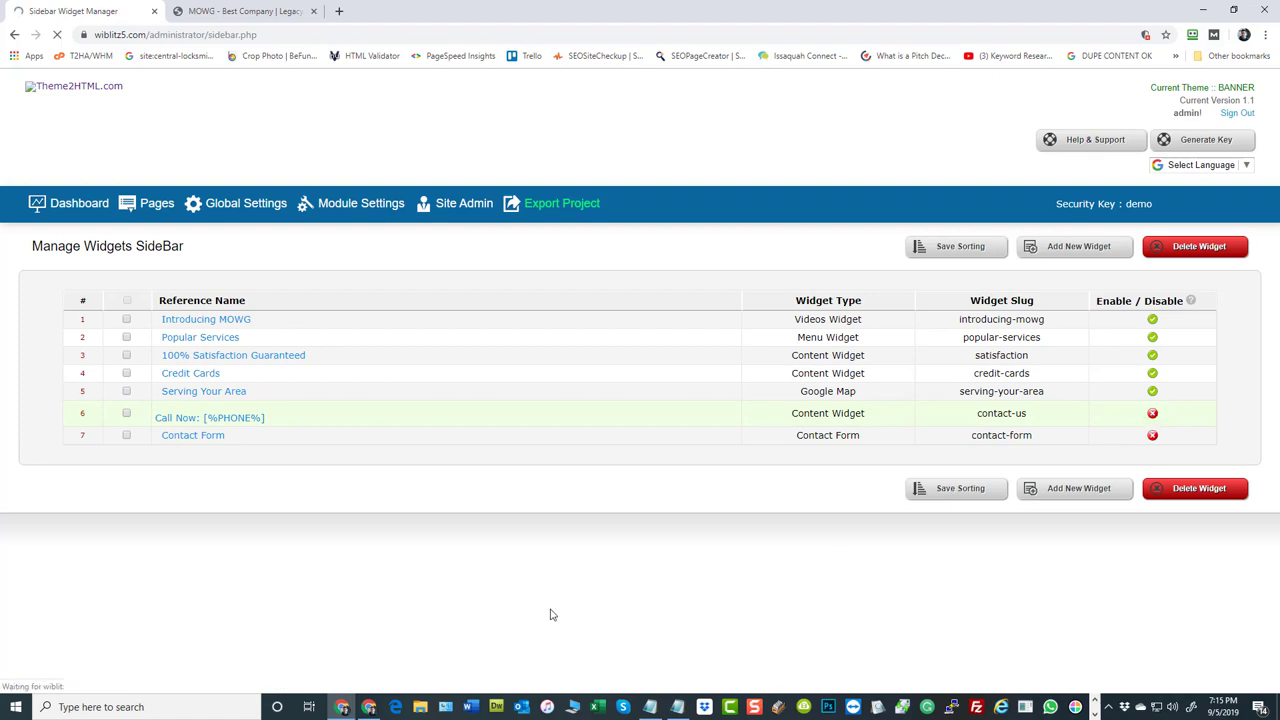
{"action": "left_click", "coordinate": [1154, 437]}
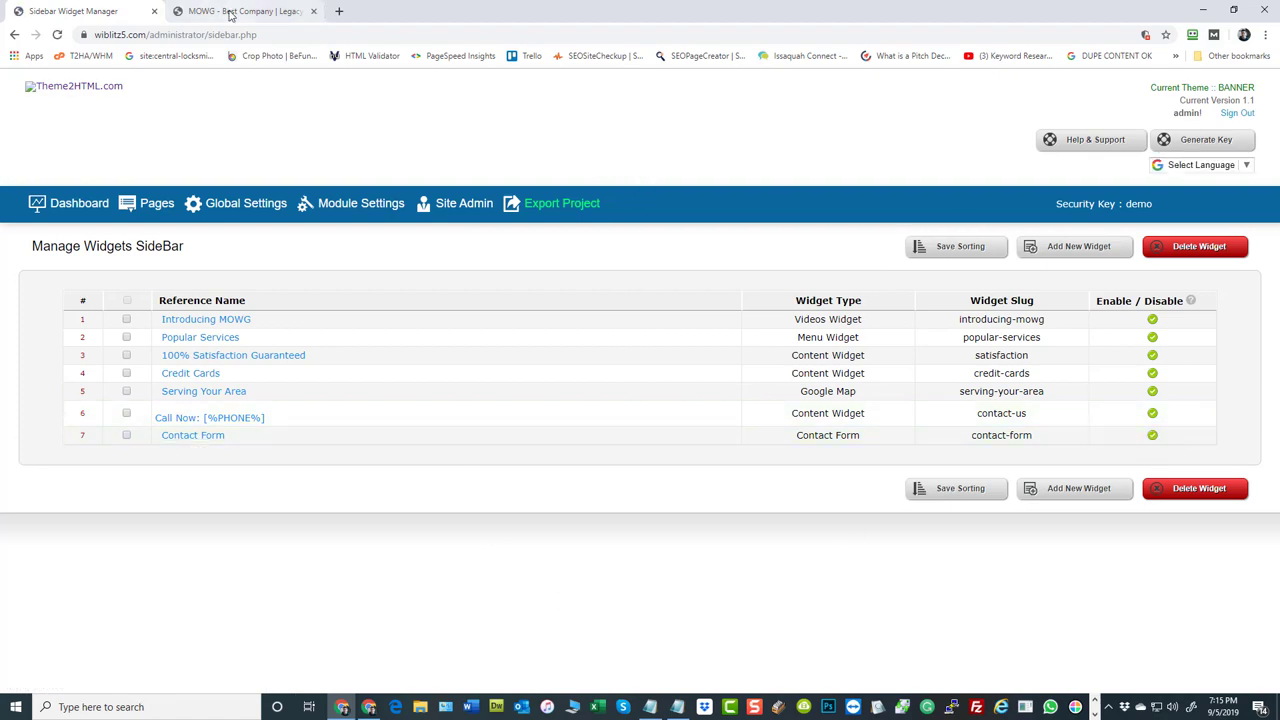
Reload the live site and examine the newly enabled map, call and contact form widgets down the sidebar.
{"action": "left_click", "coordinate": [201, 9]}
{"action": "left_click", "coordinate": [57, 35]}
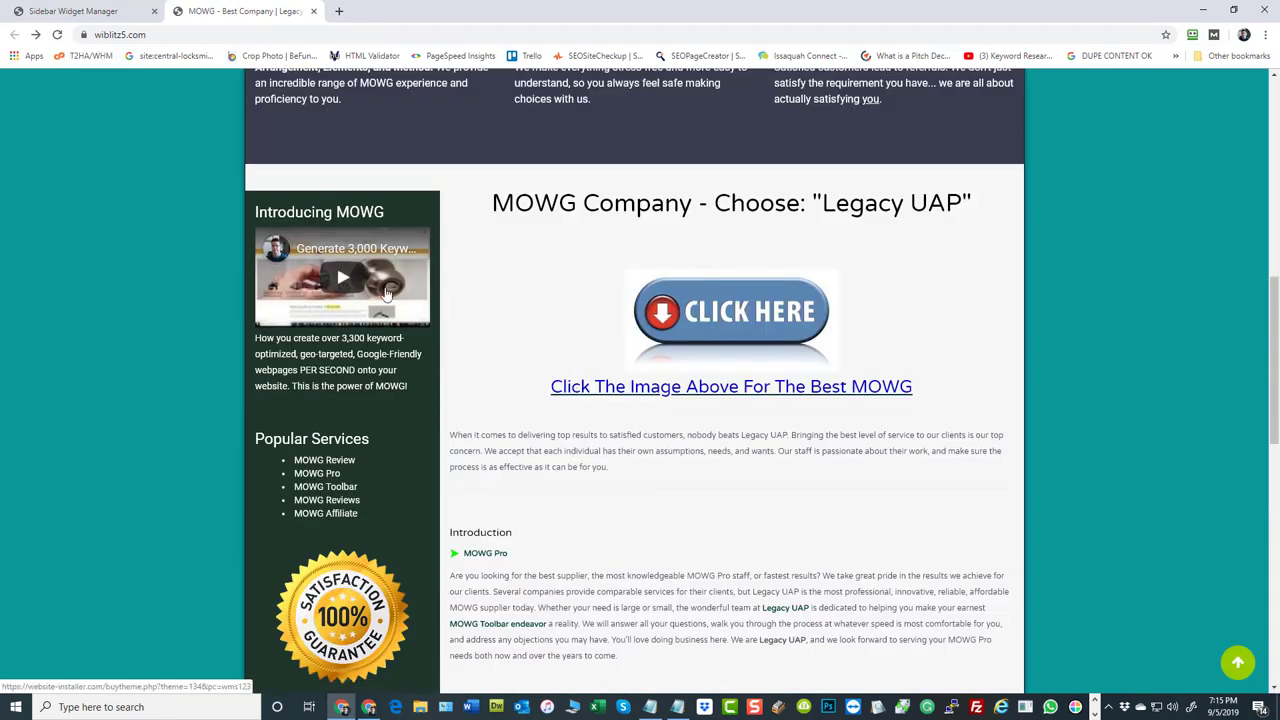
{"action": "scroll", "coordinate": [572, 390], "scroll_direction": "down", "scroll_amount": 2}
{"action": "scroll", "coordinate": [340, 324], "scroll_direction": "down", "scroll_amount": 3}
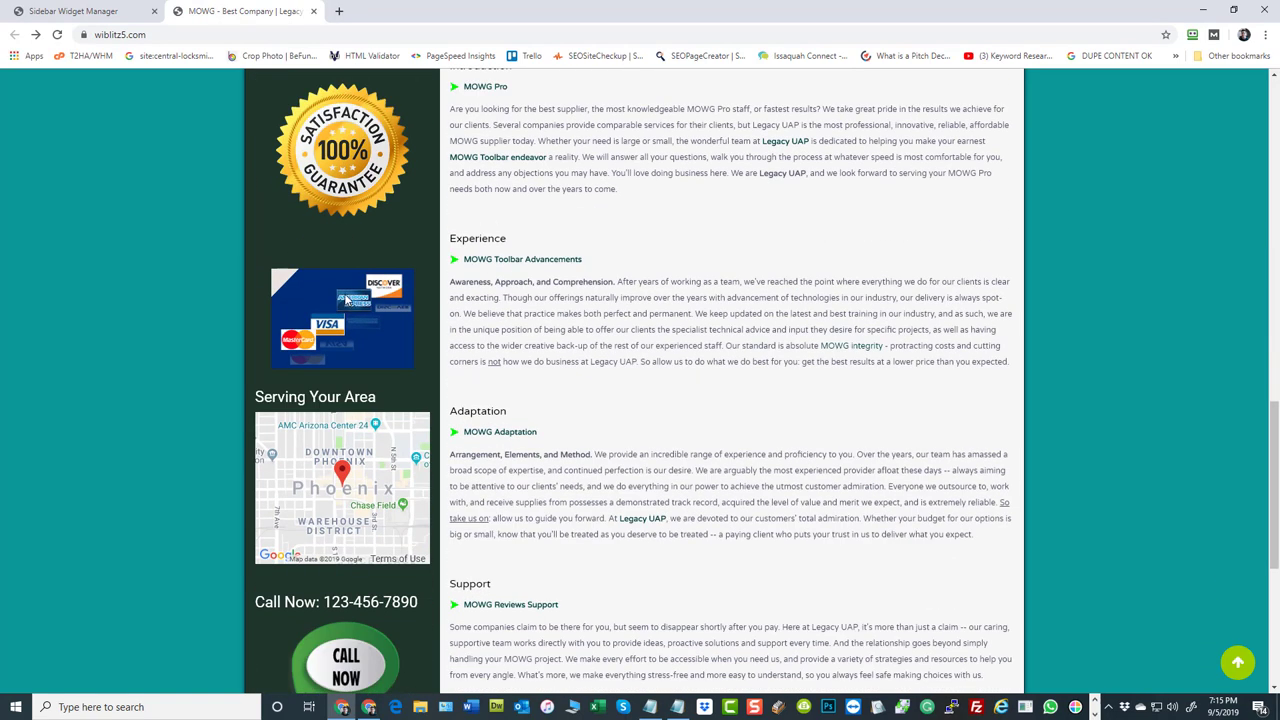
{"action": "scroll", "coordinate": [352, 326], "scroll_direction": "down", "scroll_amount": 1}
{"action": "scroll", "coordinate": [331, 337], "scroll_direction": "down", "scroll_amount": 1}
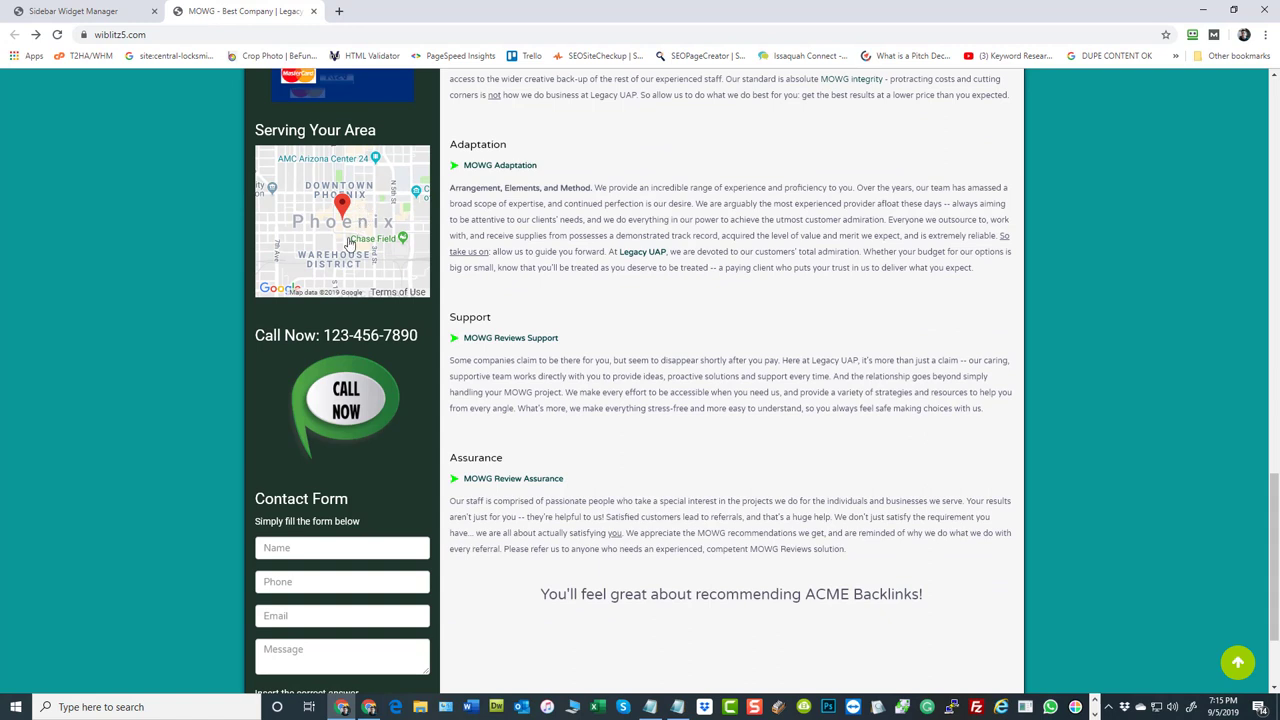
{"action": "left_click_drag", "start_coordinate": [351, 245], "coordinate": [362, 229]}
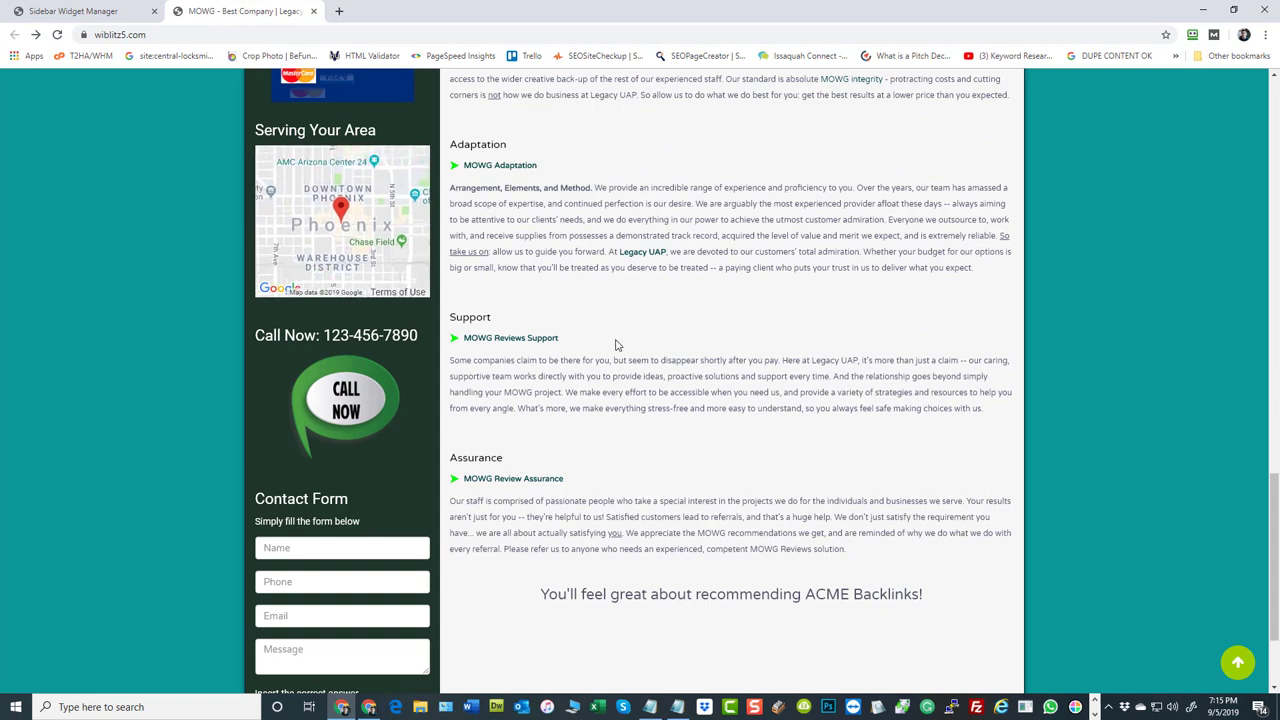
{"action": "scroll", "coordinate": [640, 370], "scroll_direction": "down", "scroll_amount": 1}
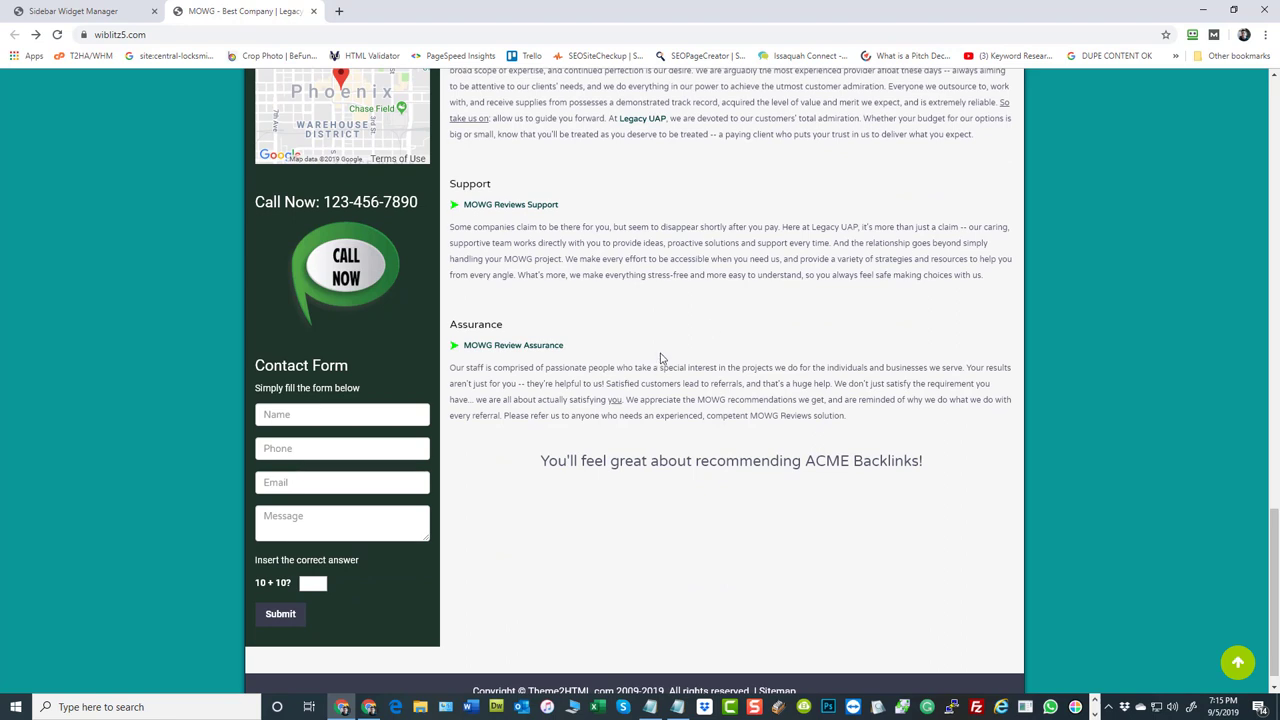
{"action": "scroll", "coordinate": [357, 406], "scroll_direction": "down", "scroll_amount": 1}
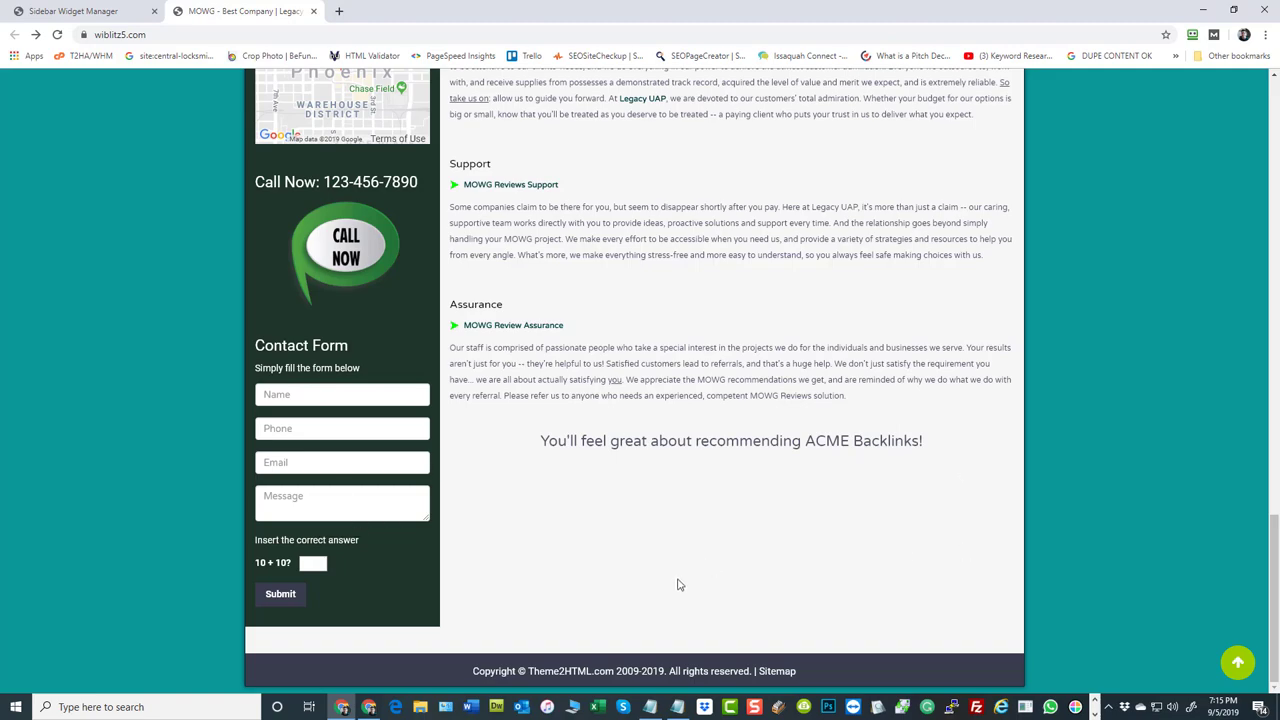
{"action": "left_click", "coordinate": [1237, 662]}
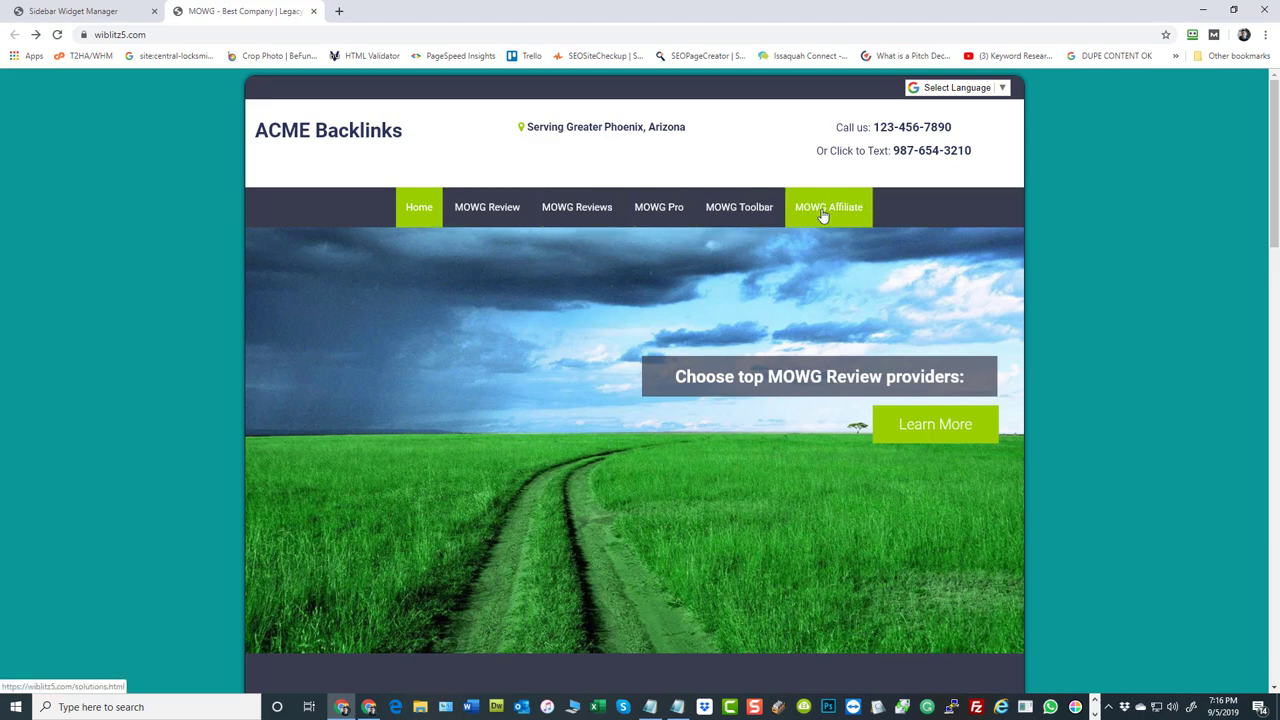
Preview the live home page translated into Persian and restore the original language.
{"action": "left_click", "coordinate": [976, 92]}
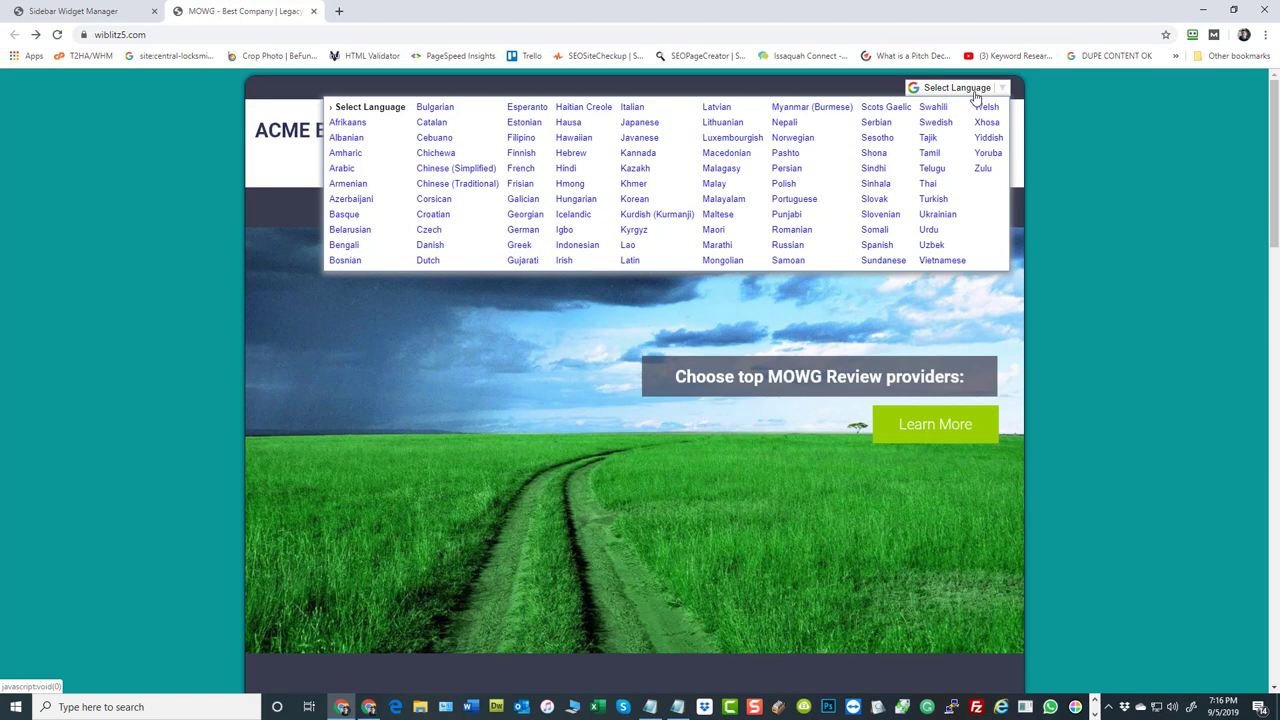
{"action": "left_click", "coordinate": [789, 169]}
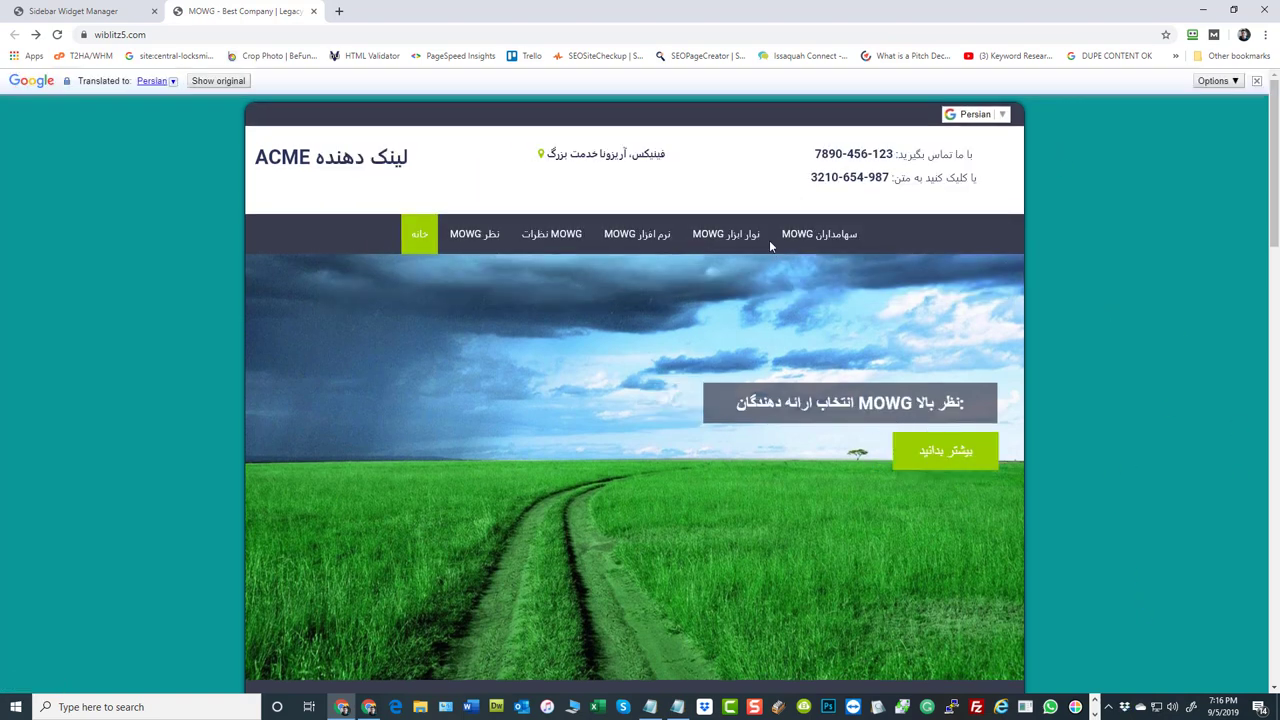
{"action": "scroll", "coordinate": [528, 461], "scroll_direction": "down", "scroll_amount": 5}
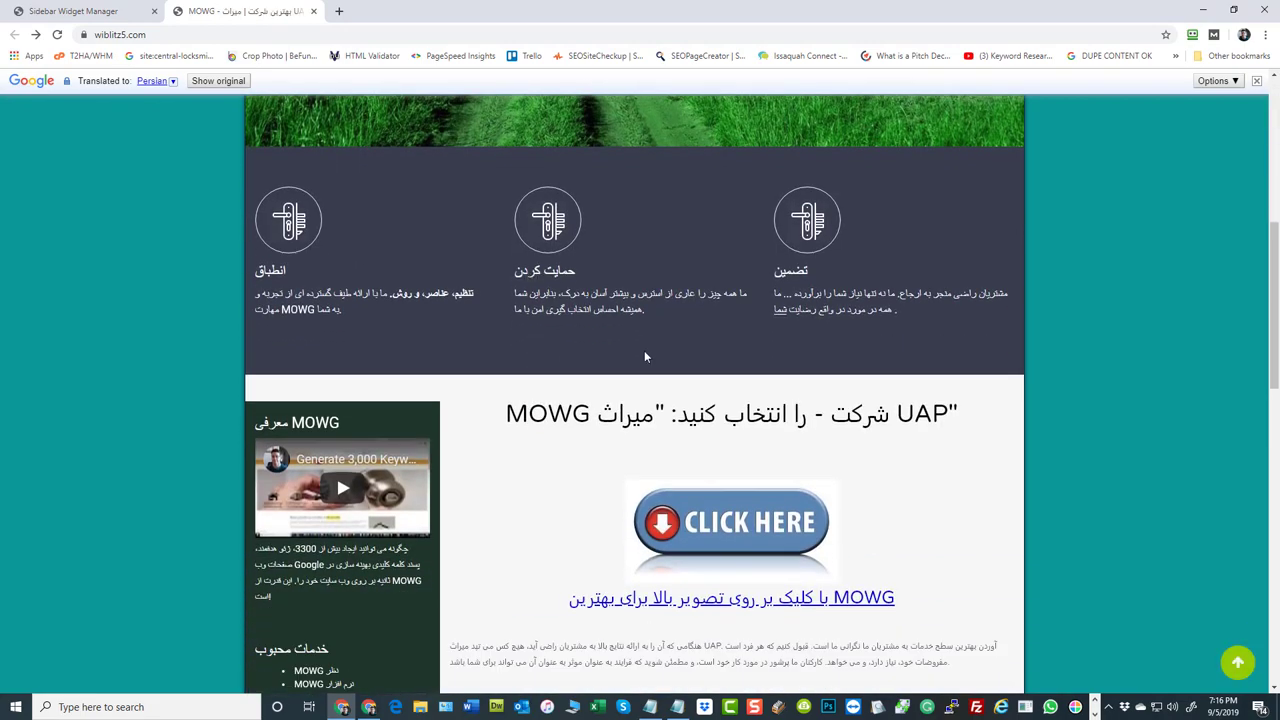
{"action": "scroll", "coordinate": [644, 357], "scroll_direction": "down", "scroll_amount": 6}
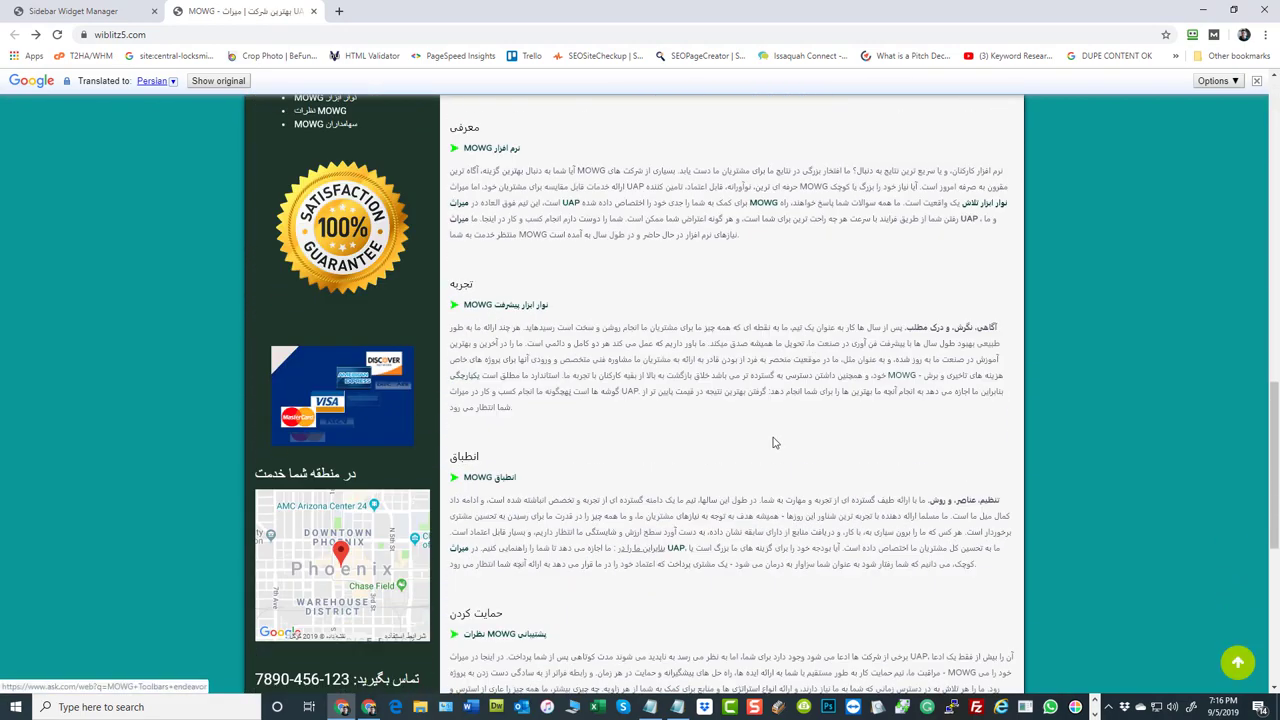
{"action": "scroll", "coordinate": [866, 452], "scroll_direction": "up", "scroll_amount": 5}
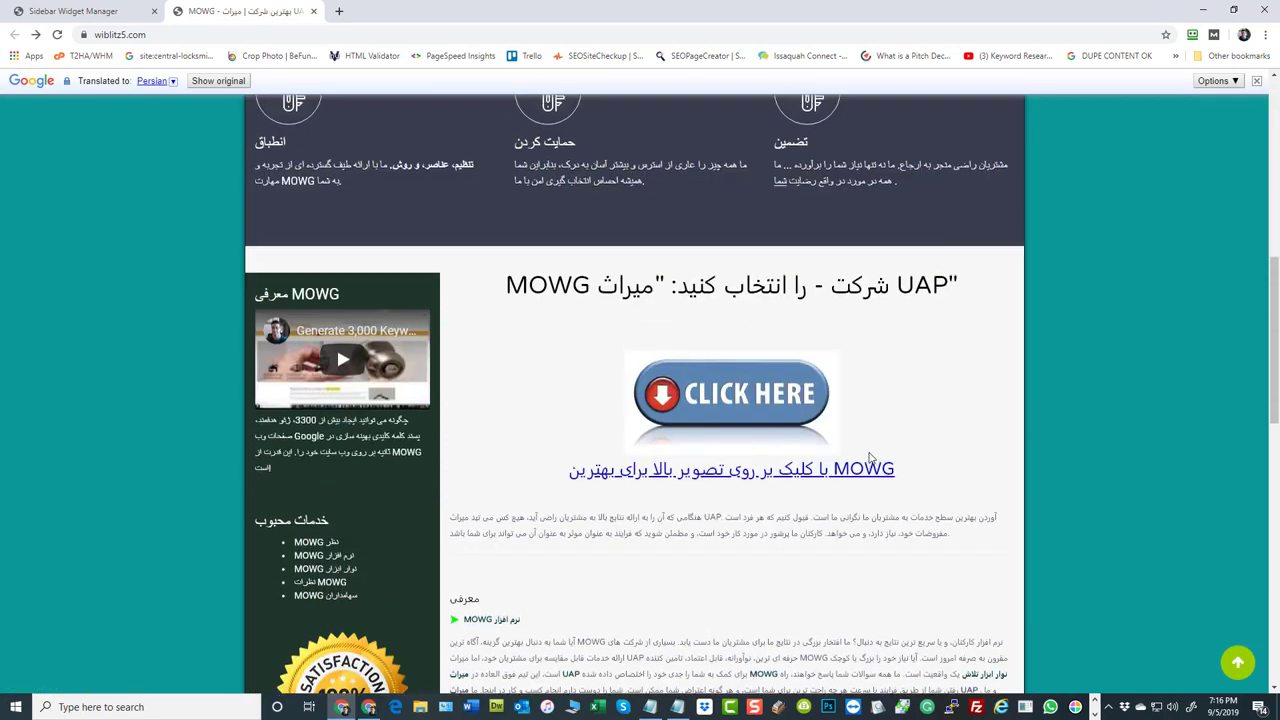
{"action": "scroll", "coordinate": [869, 458], "scroll_direction": "up", "scroll_amount": 6}
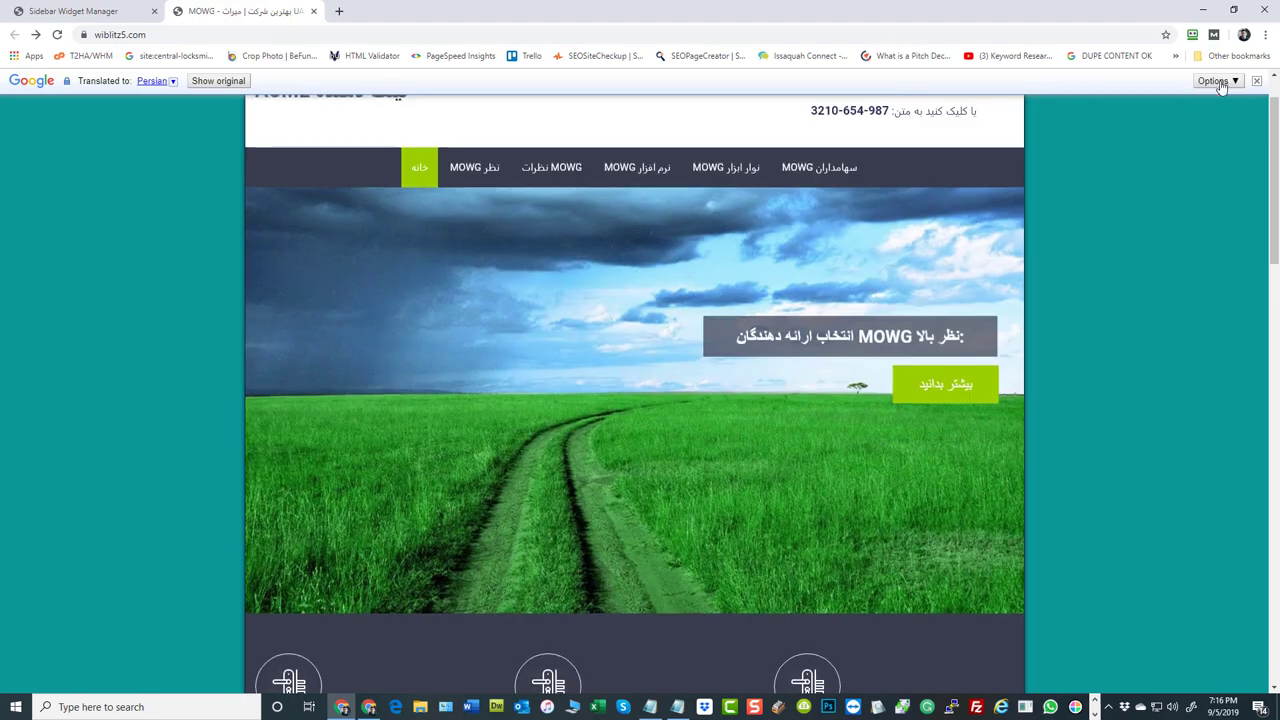
{"action": "left_click", "coordinate": [234, 81]}
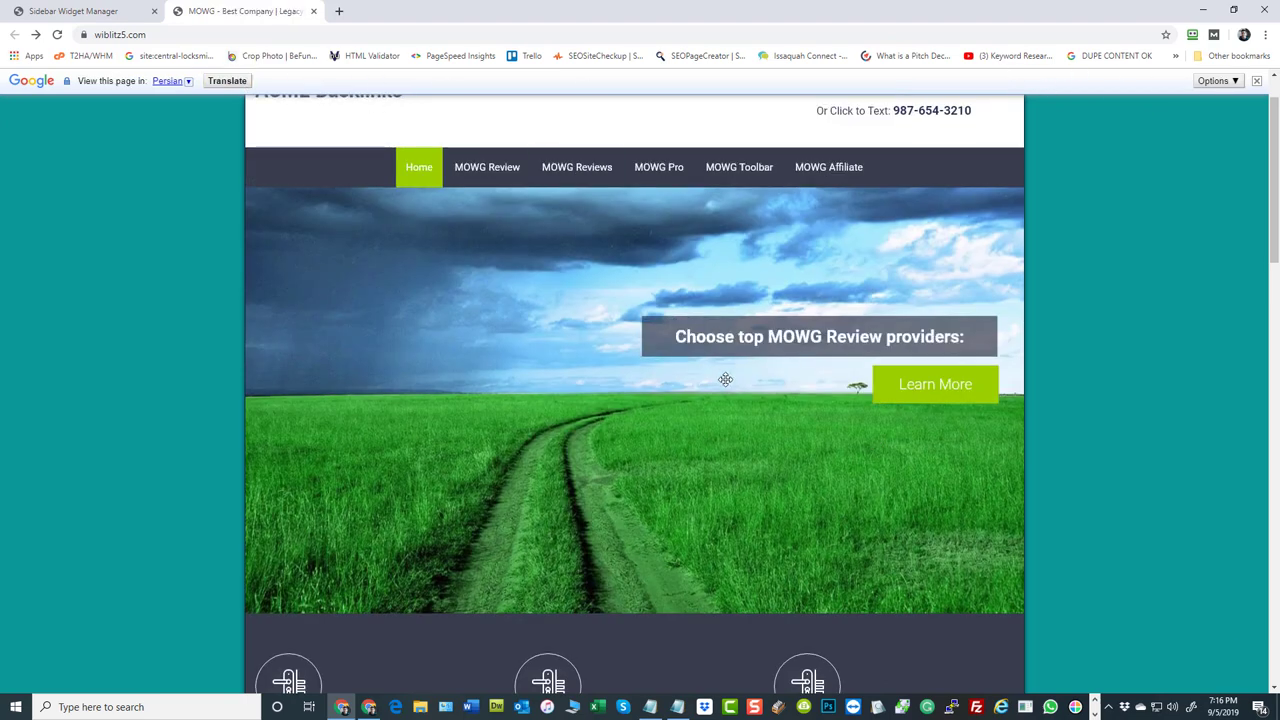
{"action": "scroll", "coordinate": [589, 129], "scroll_direction": "up", "scroll_amount": 1}
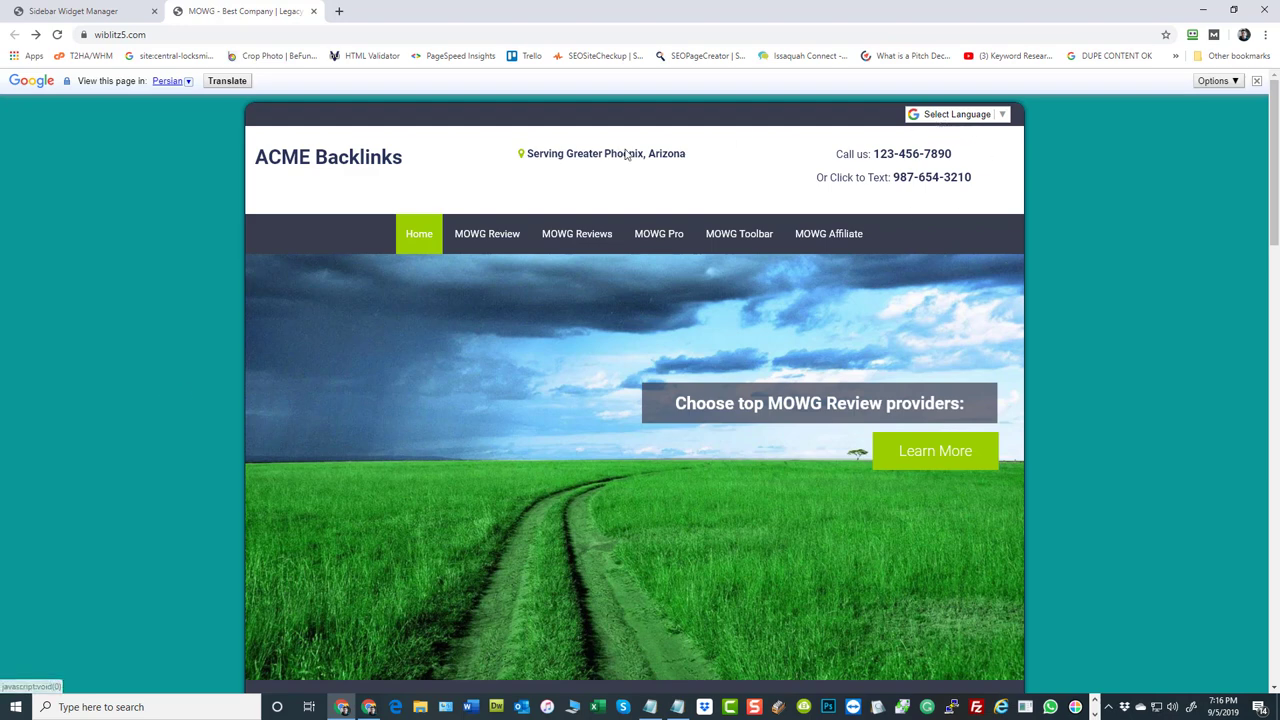
Open the Home page for editing in the admin panel and try hiding its sidebar, ending with Show Sidebar at Yes.
{"action": "left_click", "coordinate": [104, 12]}
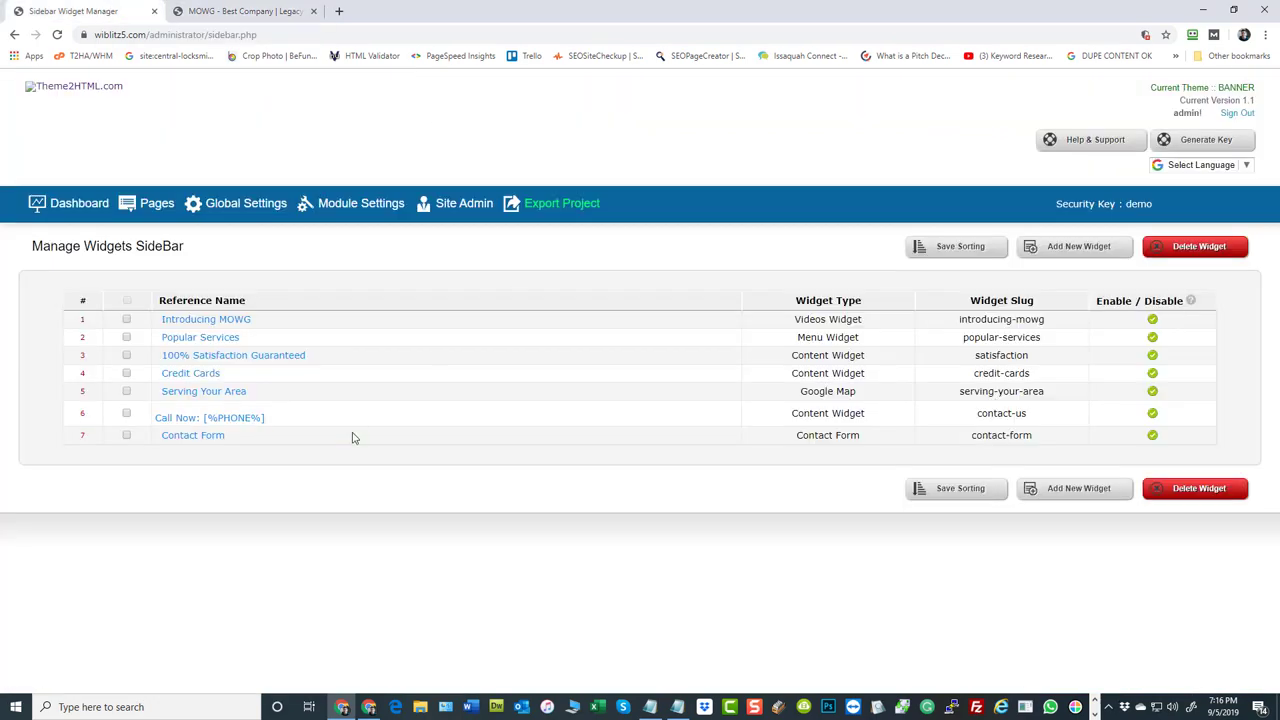
{"action": "left_click", "coordinate": [152, 205]}
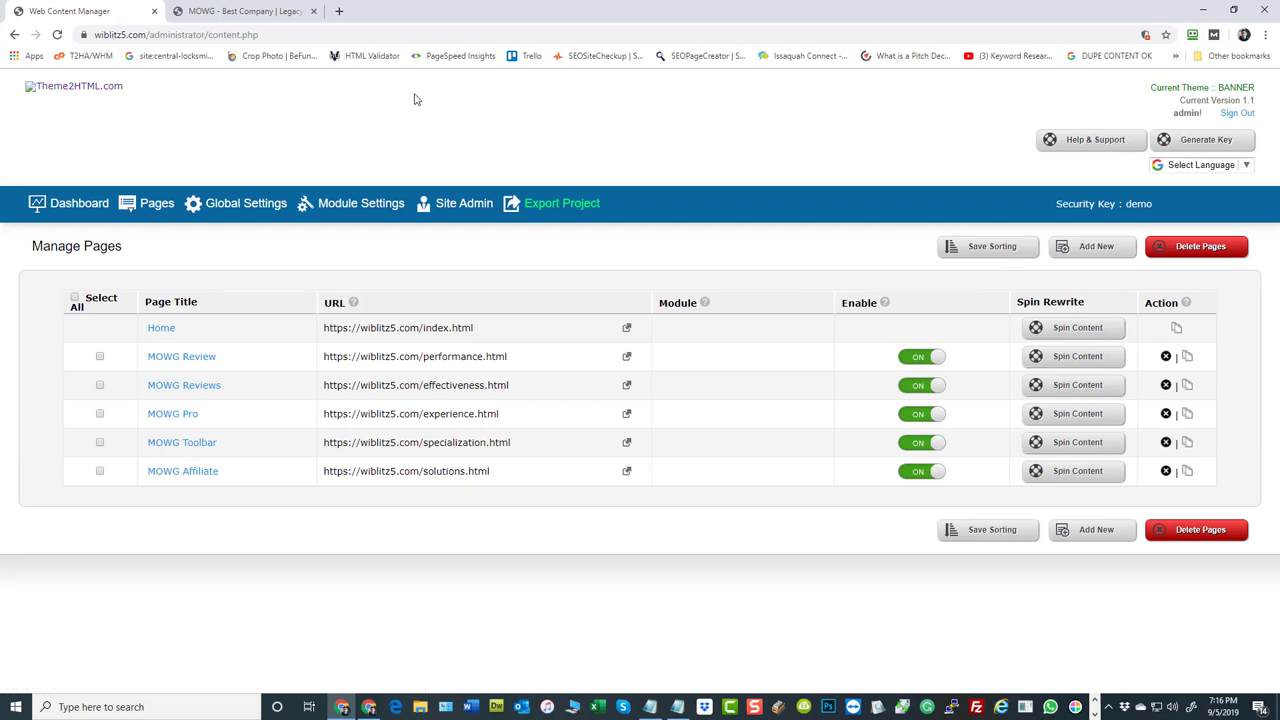
{"action": "left_click", "coordinate": [161, 330]}
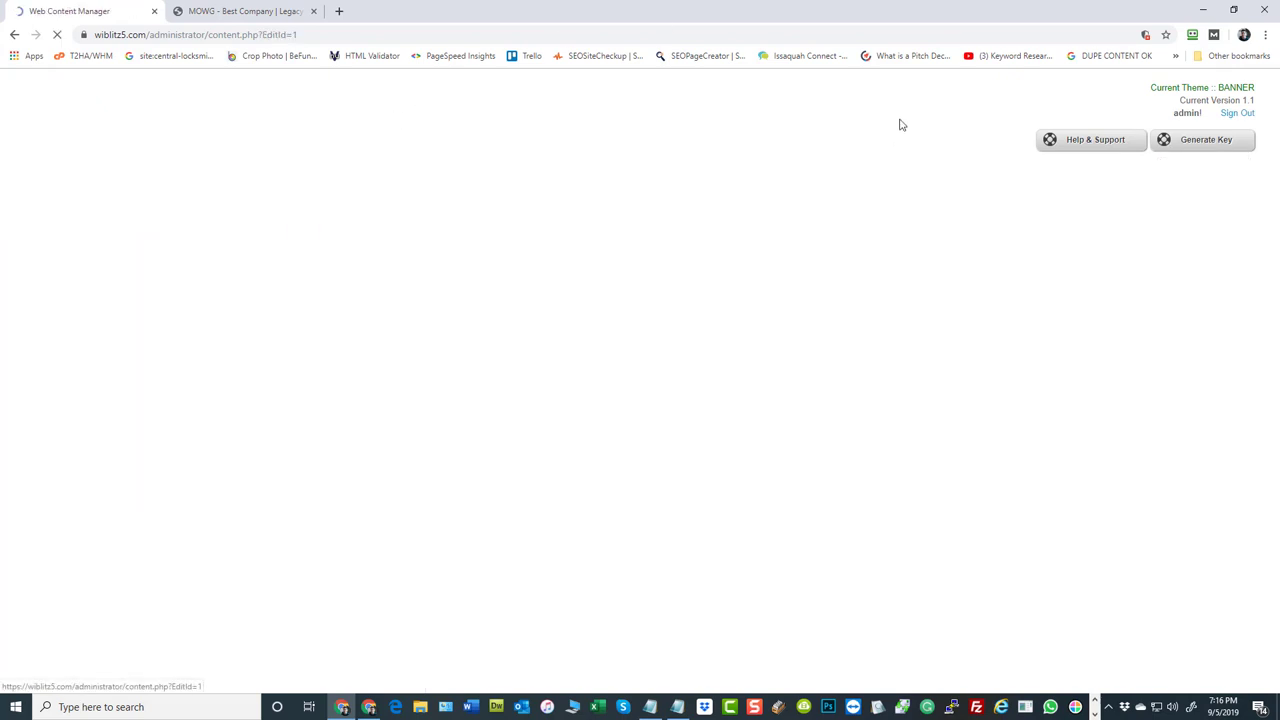
{"action": "scroll", "coordinate": [1014, 394], "scroll_direction": "down", "scroll_amount": 2}
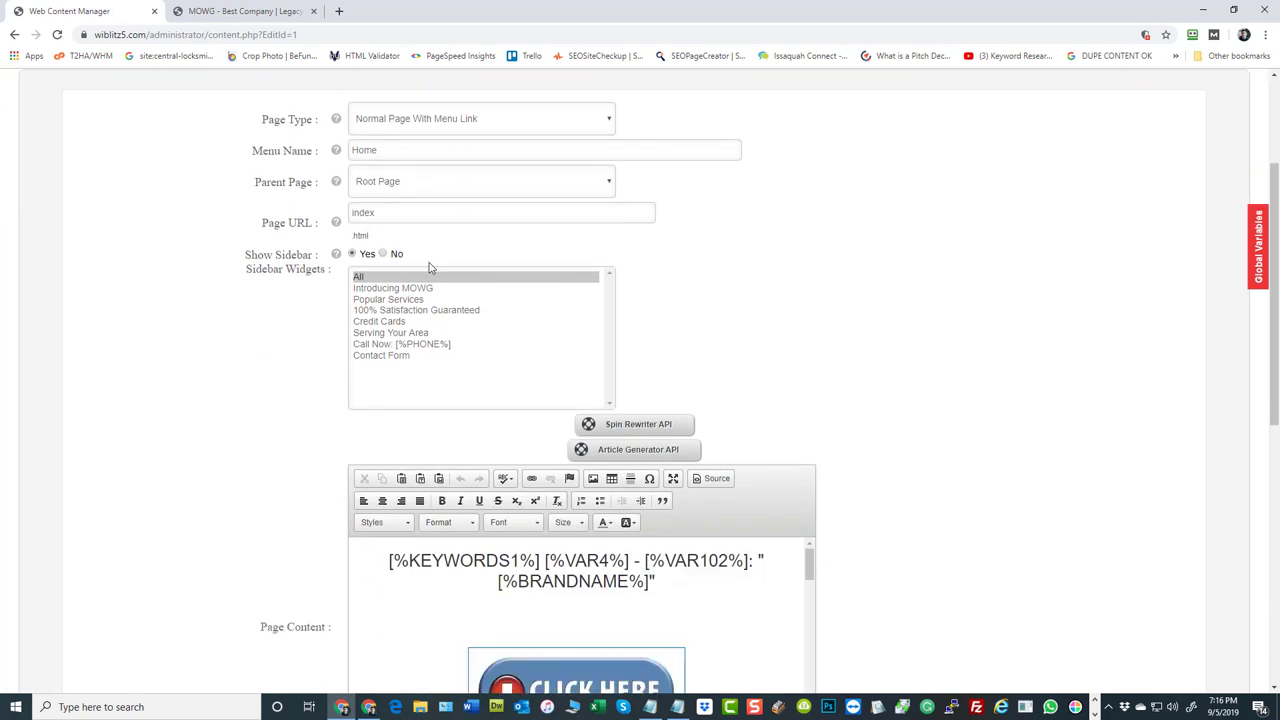
{"action": "left_click", "coordinate": [384, 254]}
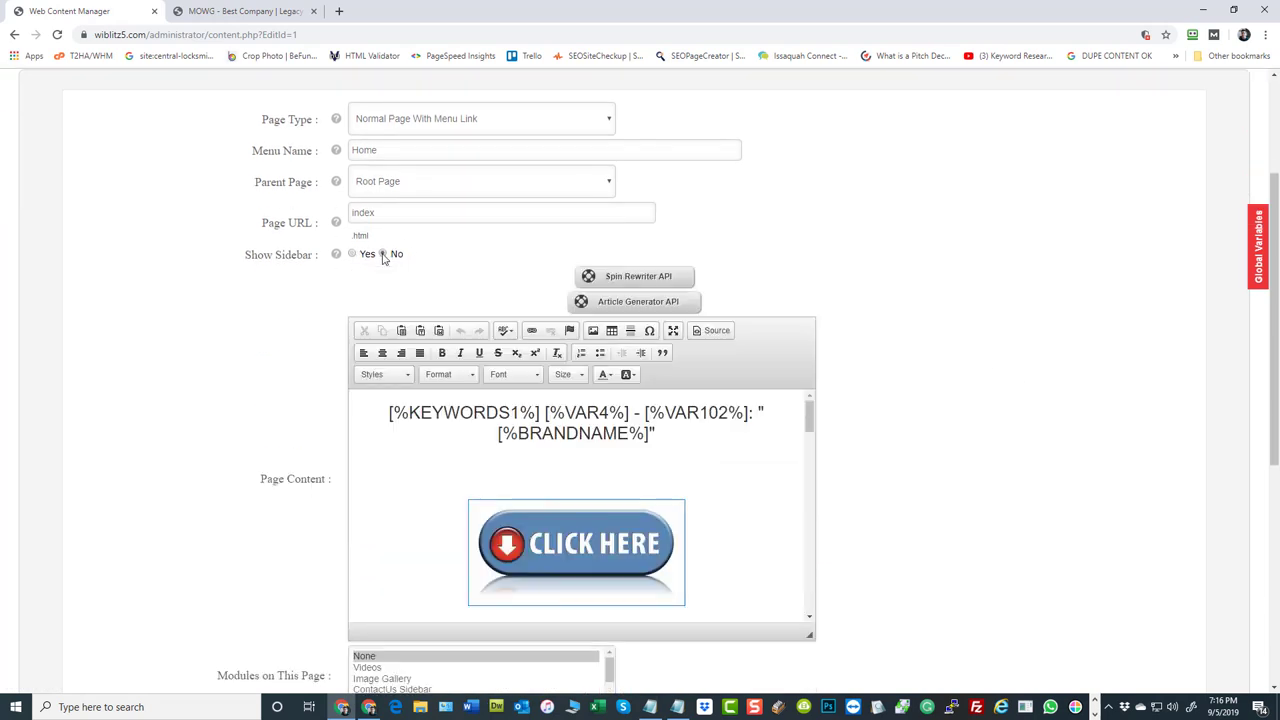
{"action": "left_click", "coordinate": [352, 255]}
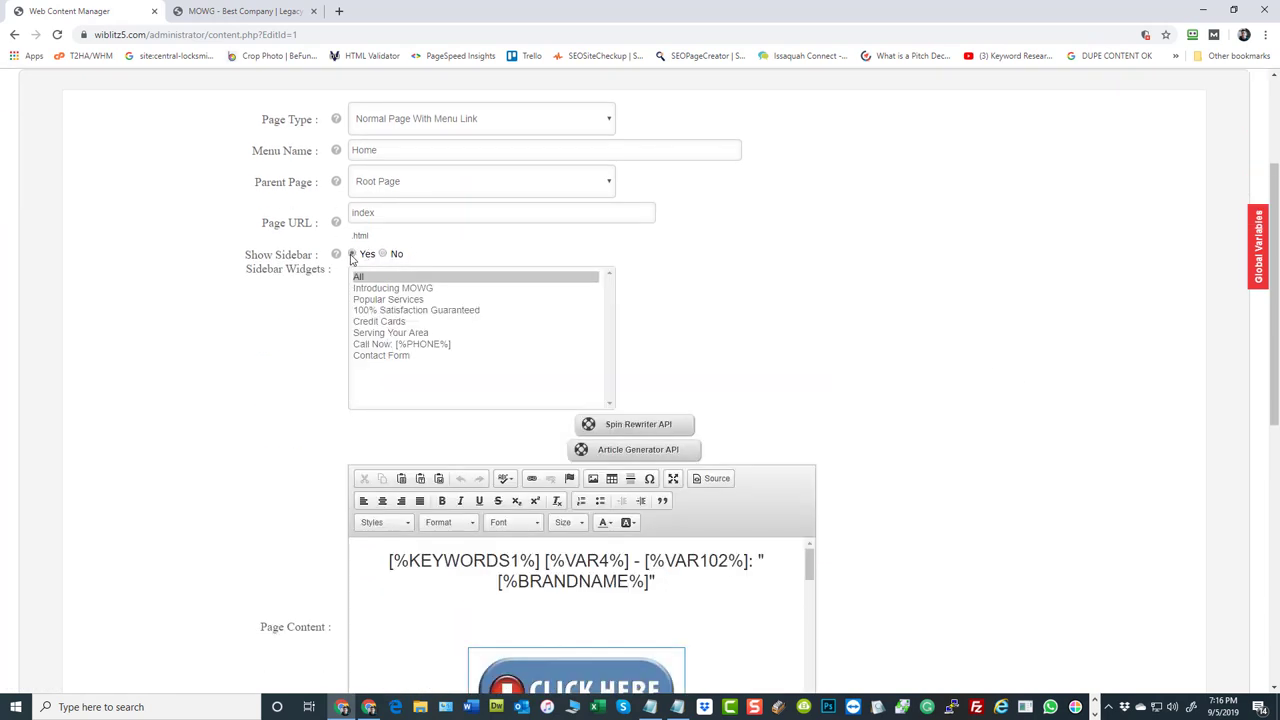
Try single choices for the Home page's sidebar widgets: Introducing MOWG, All and Serving Your Area.
{"action": "left_click", "coordinate": [378, 288]}
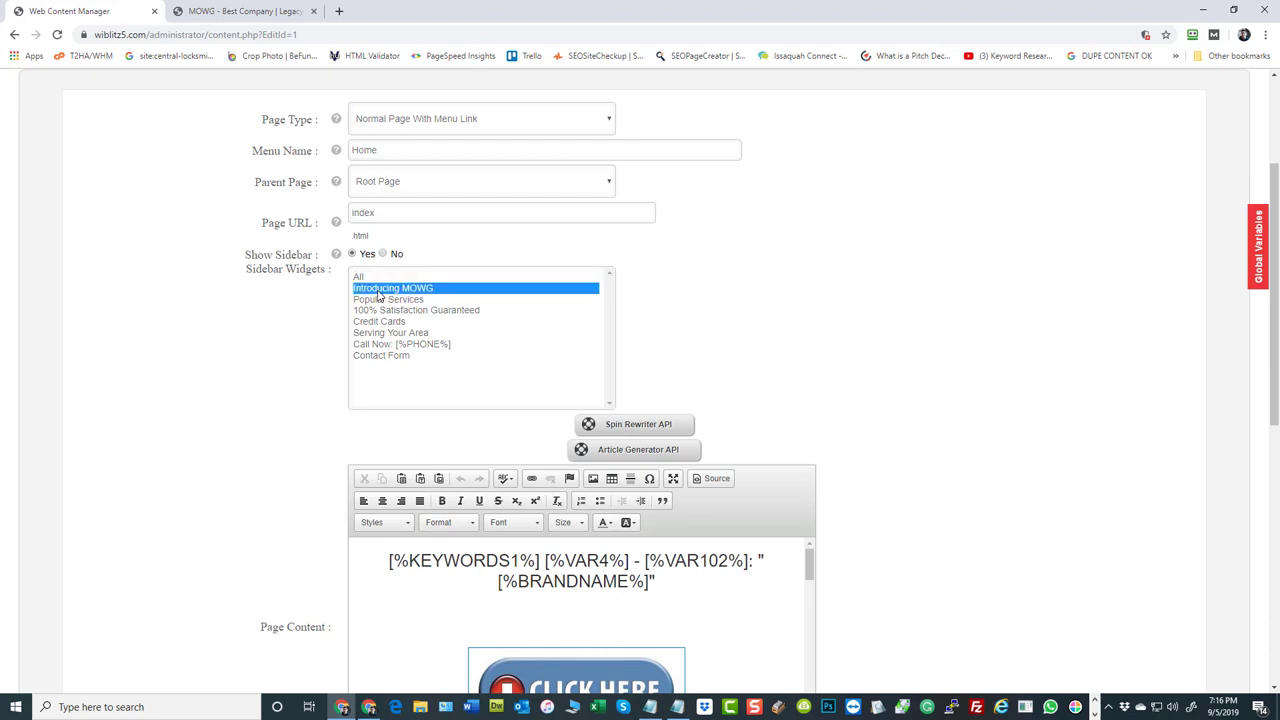
{"action": "left_click", "coordinate": [376, 280]}
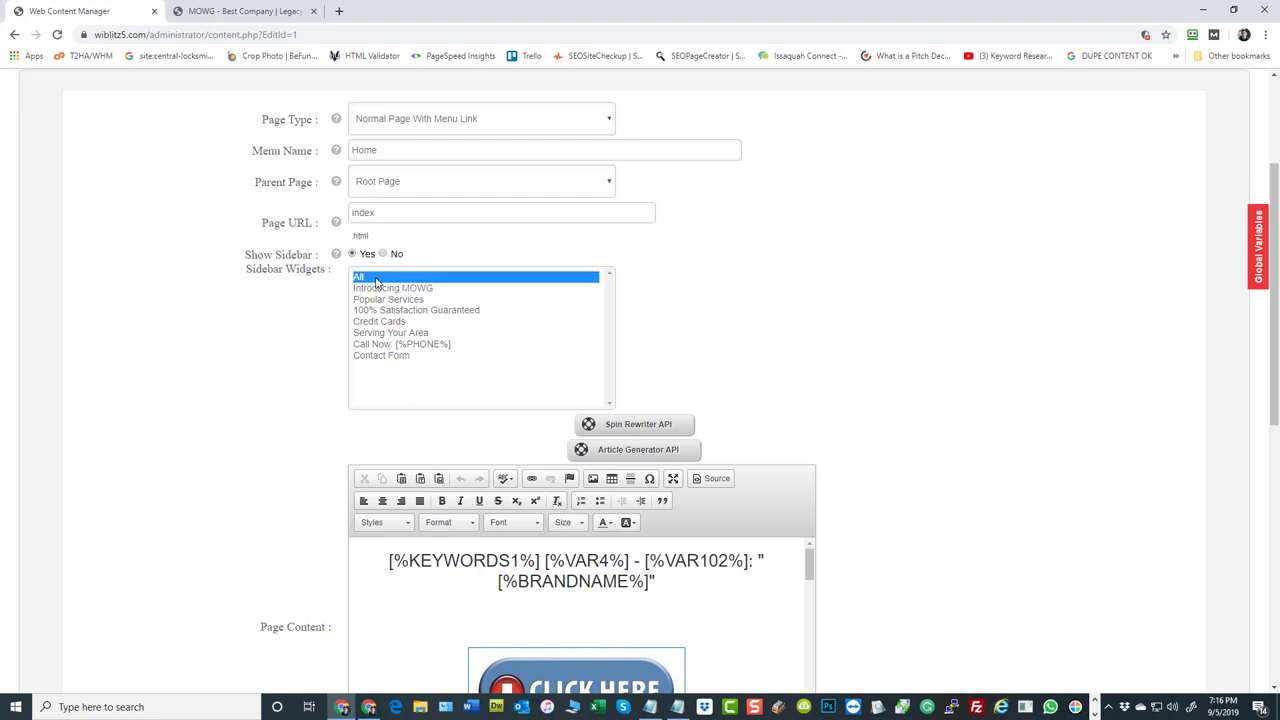
{"action": "left_click", "coordinate": [410, 289]}
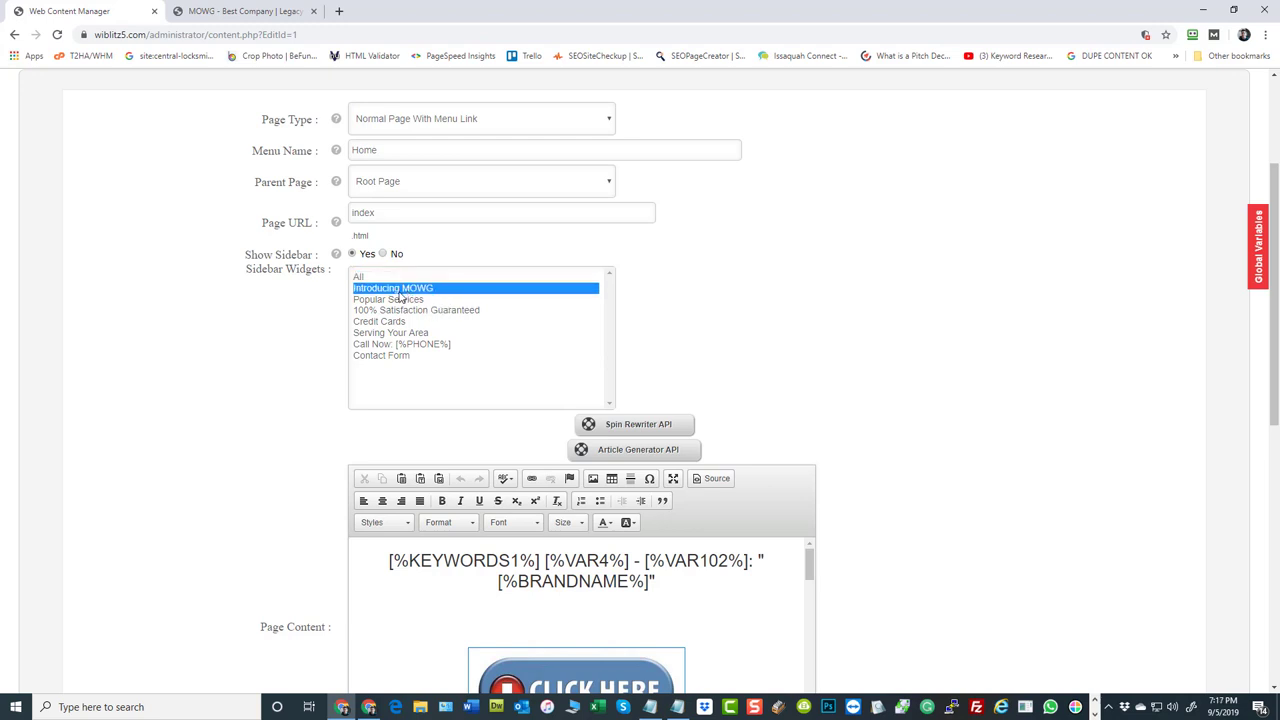
{"action": "left_click", "coordinate": [394, 333]}
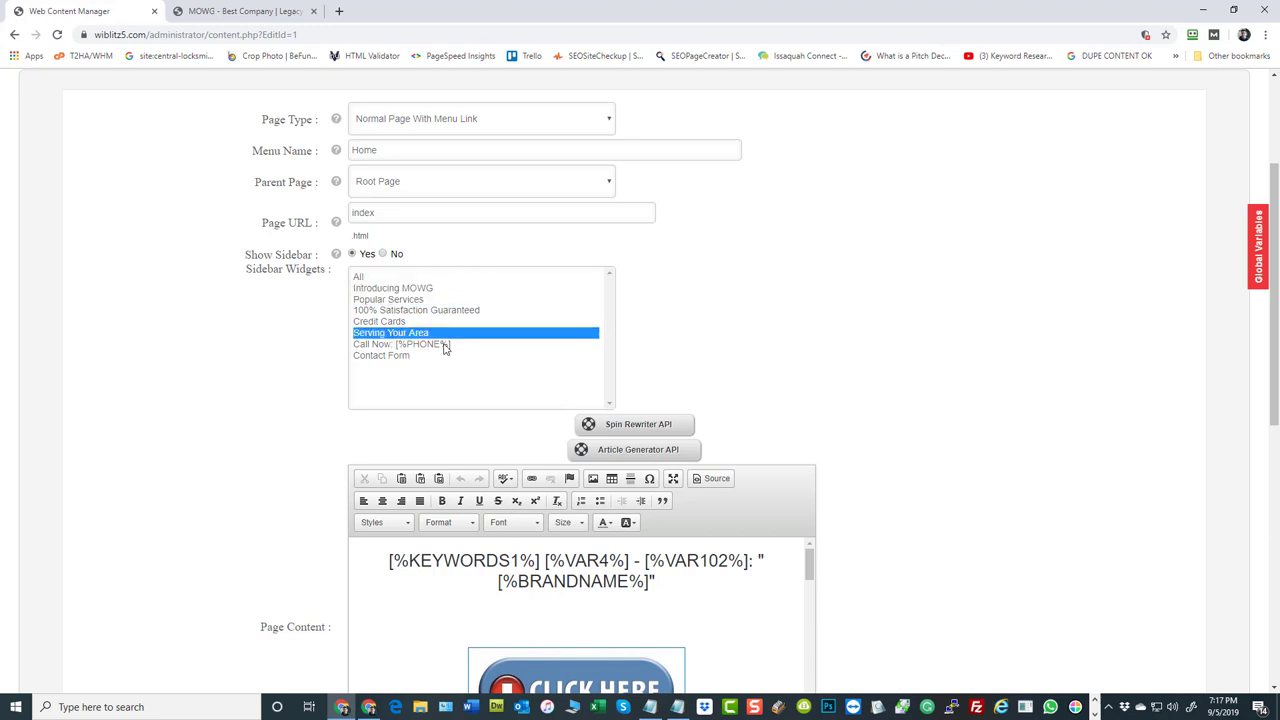
Select Introducing MOWG, Popular Services, Serving Your Area and Contact Form together as the Home page's sidebar widgets.
{"action": "left_click", "coordinate": [416, 288]}
{"action": "left_click", "coordinate": [412, 300], "text": "ctrl"}
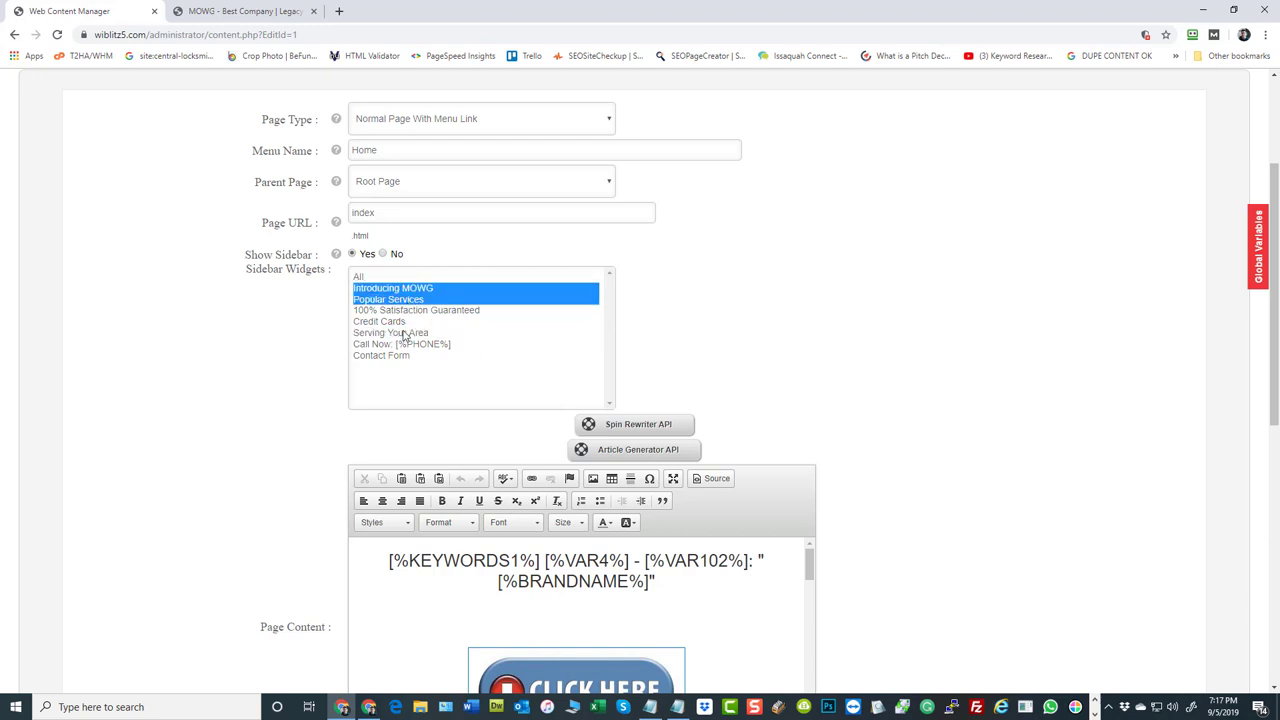
{"action": "left_click", "coordinate": [399, 334], "text": "ctrl"}
{"action": "left_click", "coordinate": [390, 356], "text": "ctrl"}
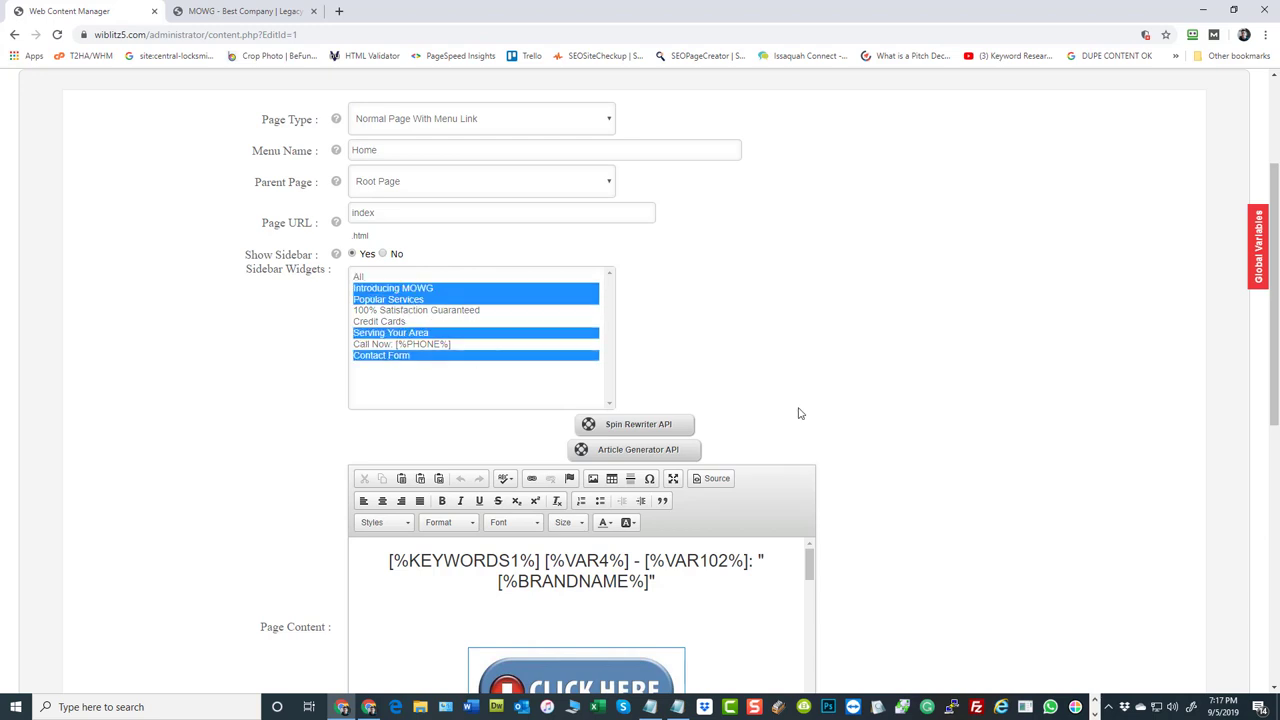
Select every sidebar widget from Introducing MOWG through Call Now for the Home page, leaving out Contact Form.
{"action": "left_click", "coordinate": [421, 302]}
{"action": "left_click", "coordinate": [412, 346], "text": "shift"}
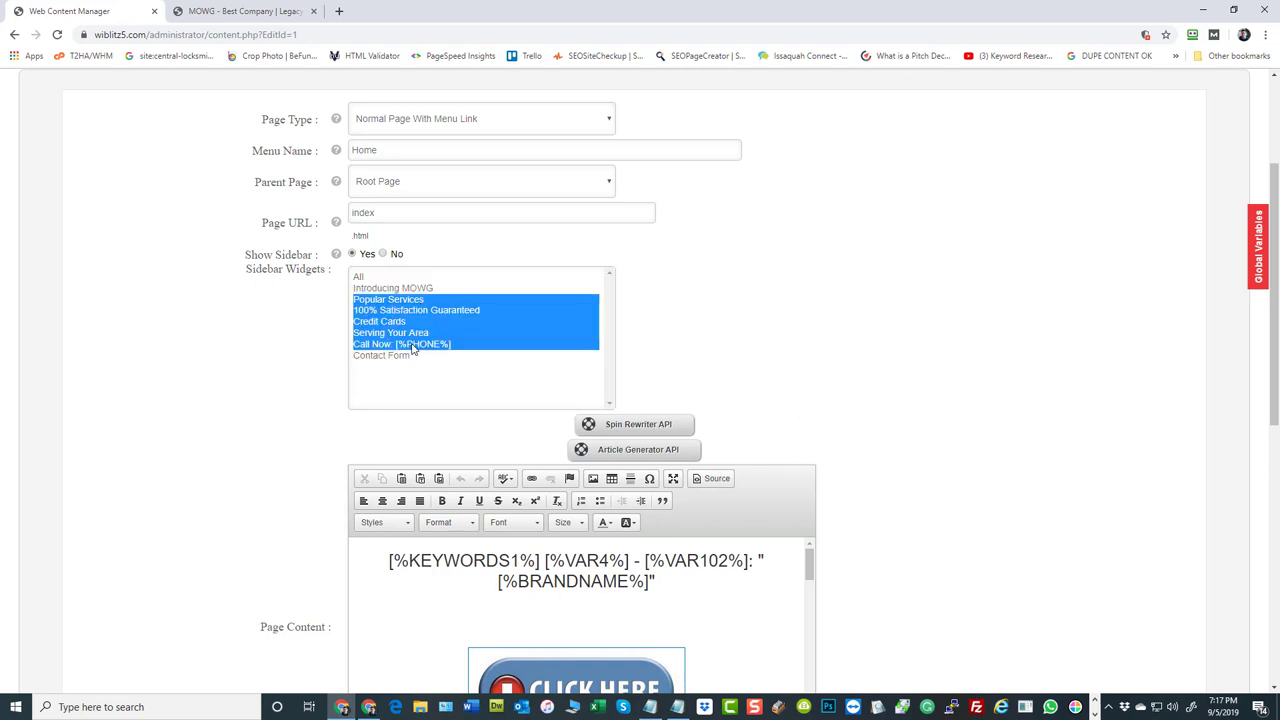
{"action": "left_click", "coordinate": [393, 356], "text": "shift"}
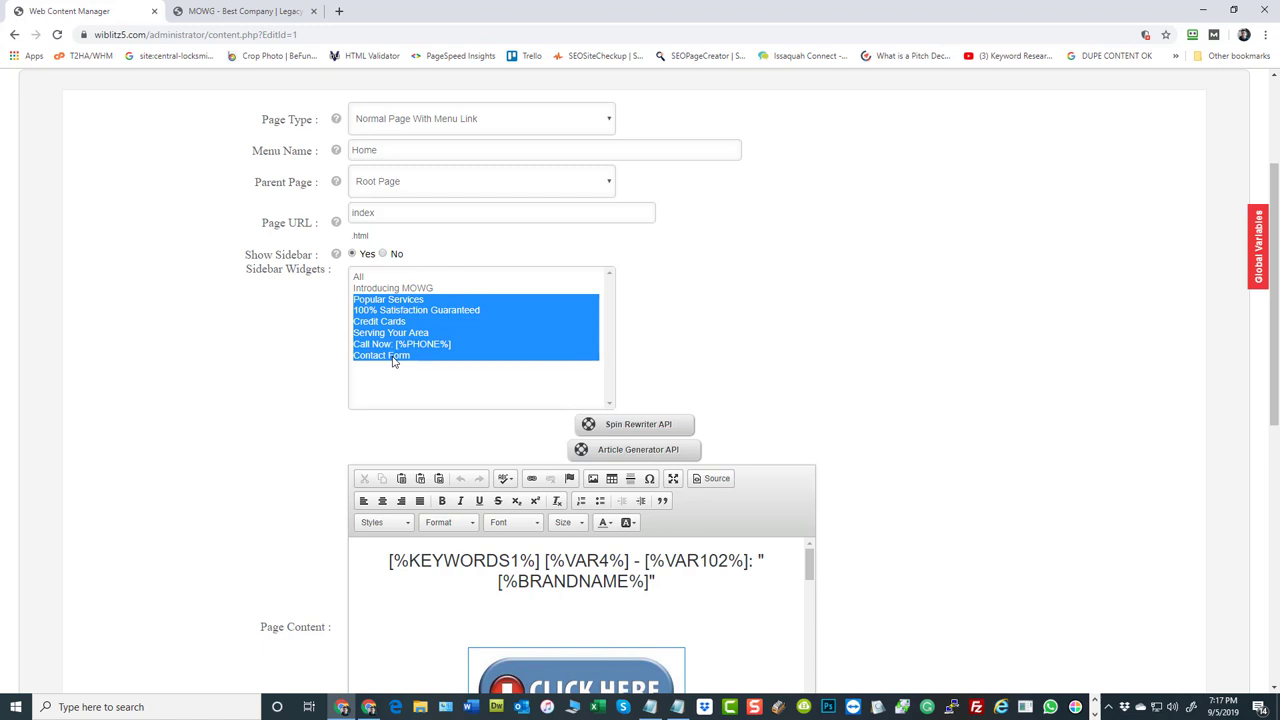
{"action": "left_click", "coordinate": [393, 357], "text": "ctrl"}
{"action": "left_click", "coordinate": [405, 290], "text": "ctrl"}
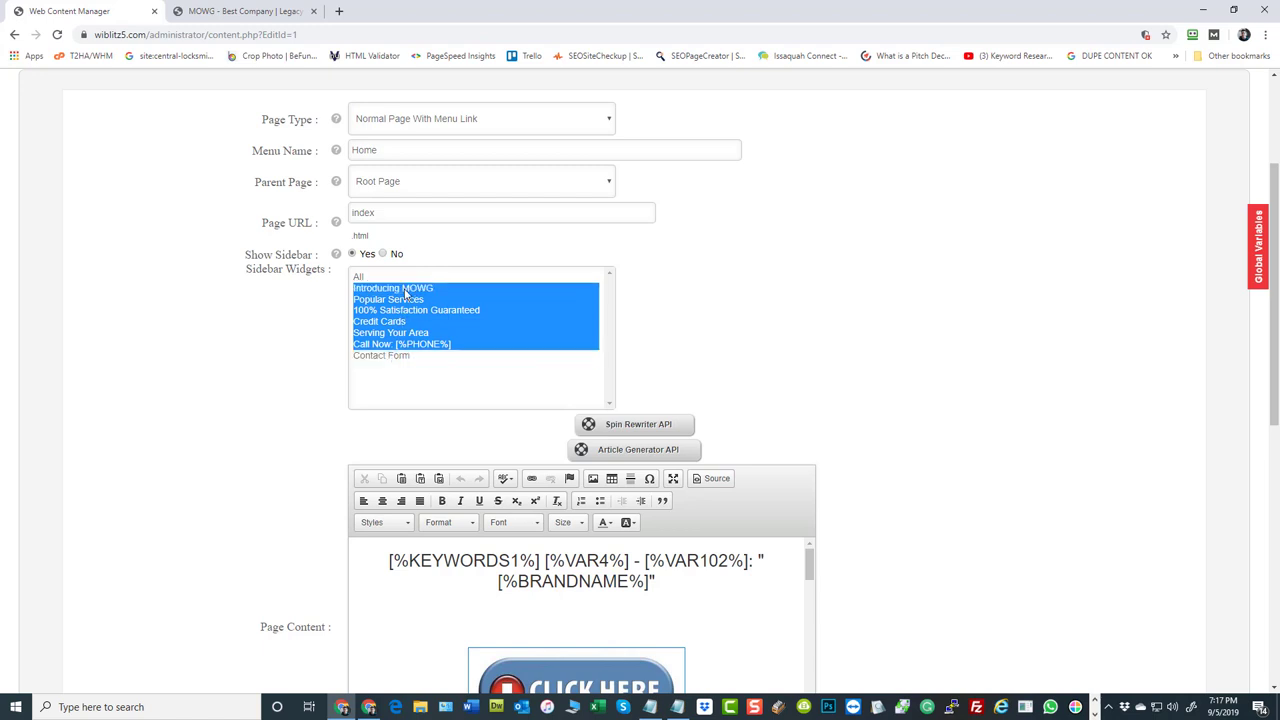
Deselect Introducing MOWG and Credit Cards in the Home page's sidebar widgets, and save the page with Update & Reload.
{"action": "left_click", "coordinate": [405, 290], "text": "ctrl"}
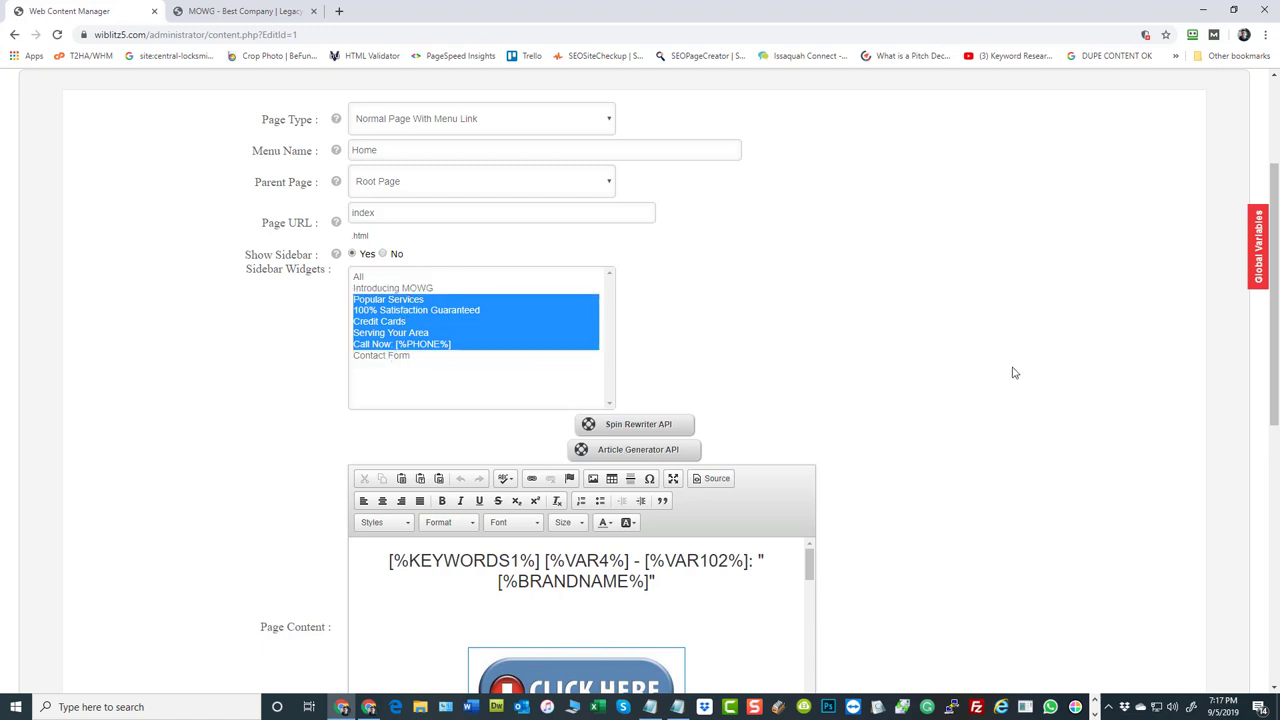
{"action": "left_click", "coordinate": [391, 326], "text": "ctrl"}
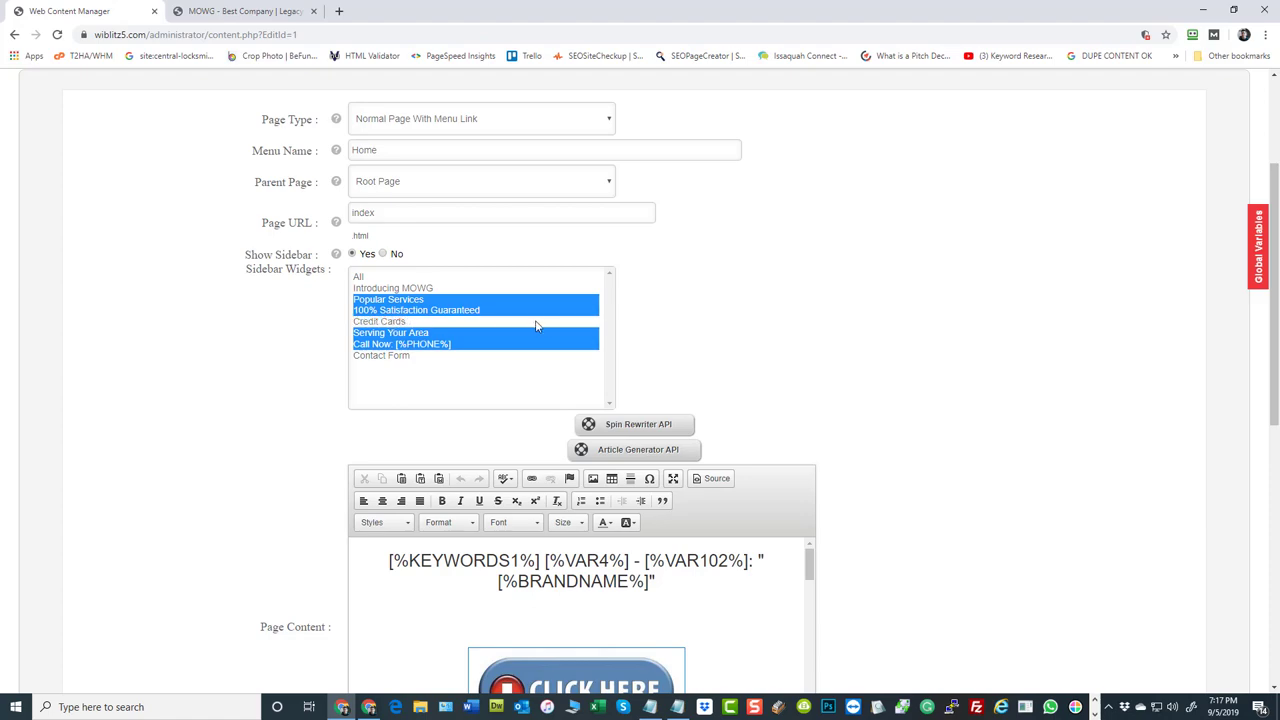
{"action": "scroll", "coordinate": [928, 283], "scroll_direction": "down", "scroll_amount": 1}
{"action": "scroll", "coordinate": [928, 283], "scroll_direction": "down", "scroll_amount": 5}
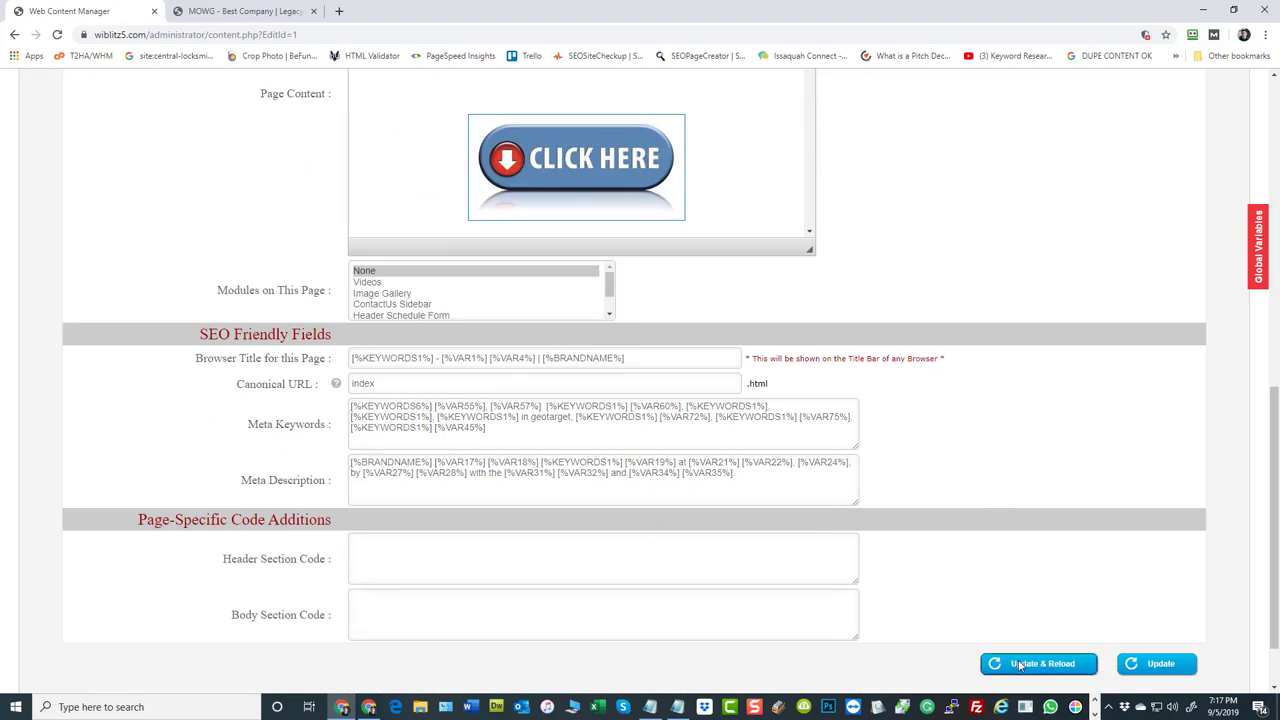
{"action": "left_click", "coordinate": [1020, 665]}
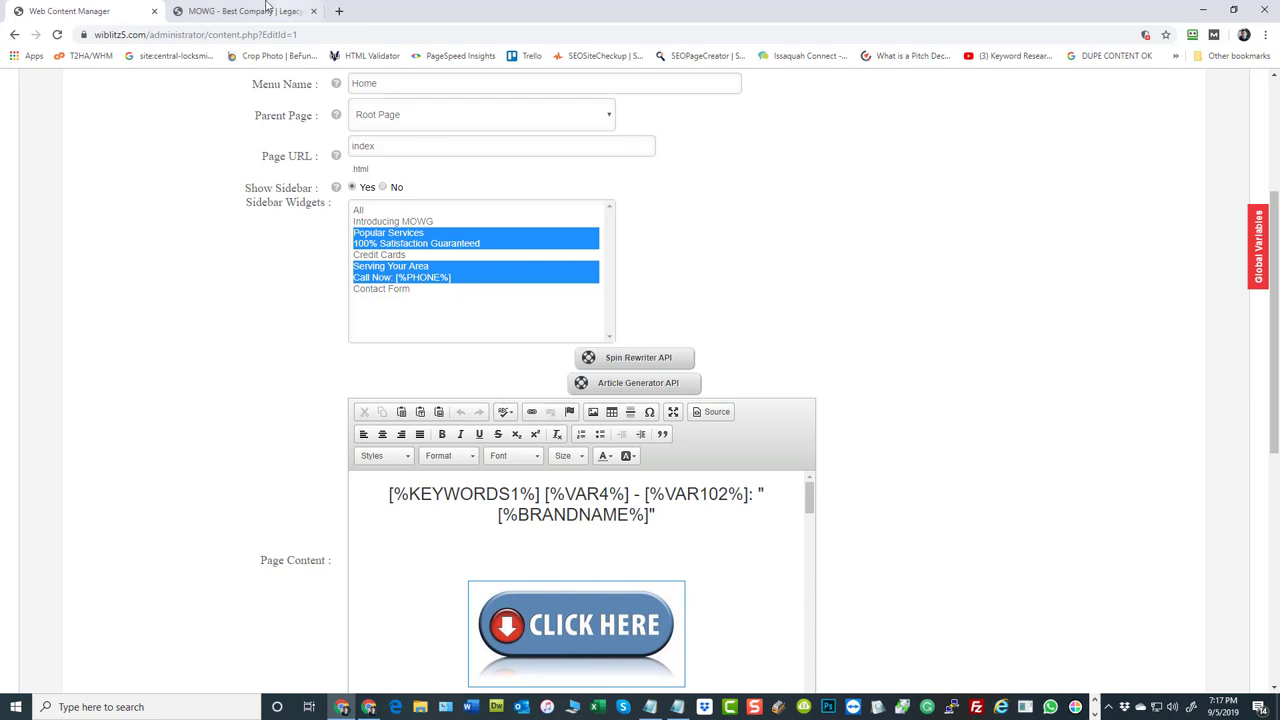
View the live Home page, dismissing its translation bar, and return to the admin panel's list of pages.
{"action": "left_click", "coordinate": [264, 10]}
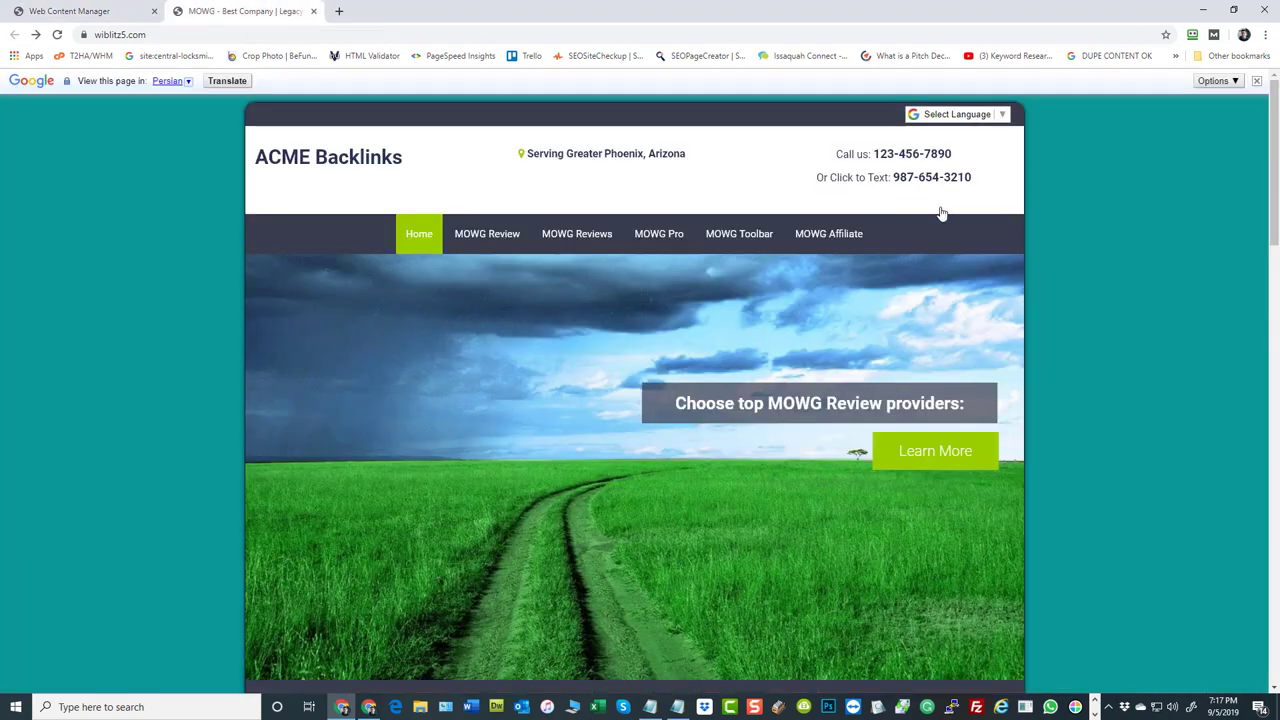
{"action": "left_click", "coordinate": [1256, 81]}
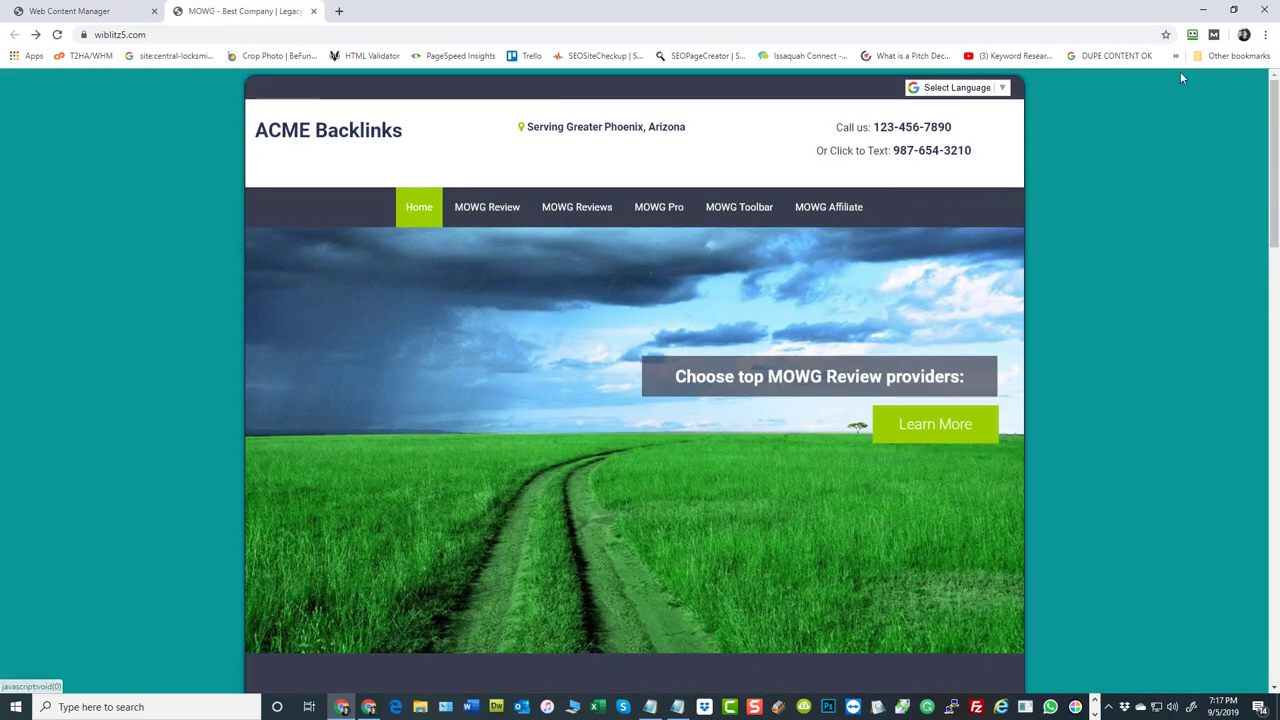
{"action": "left_click", "coordinate": [104, 9]}
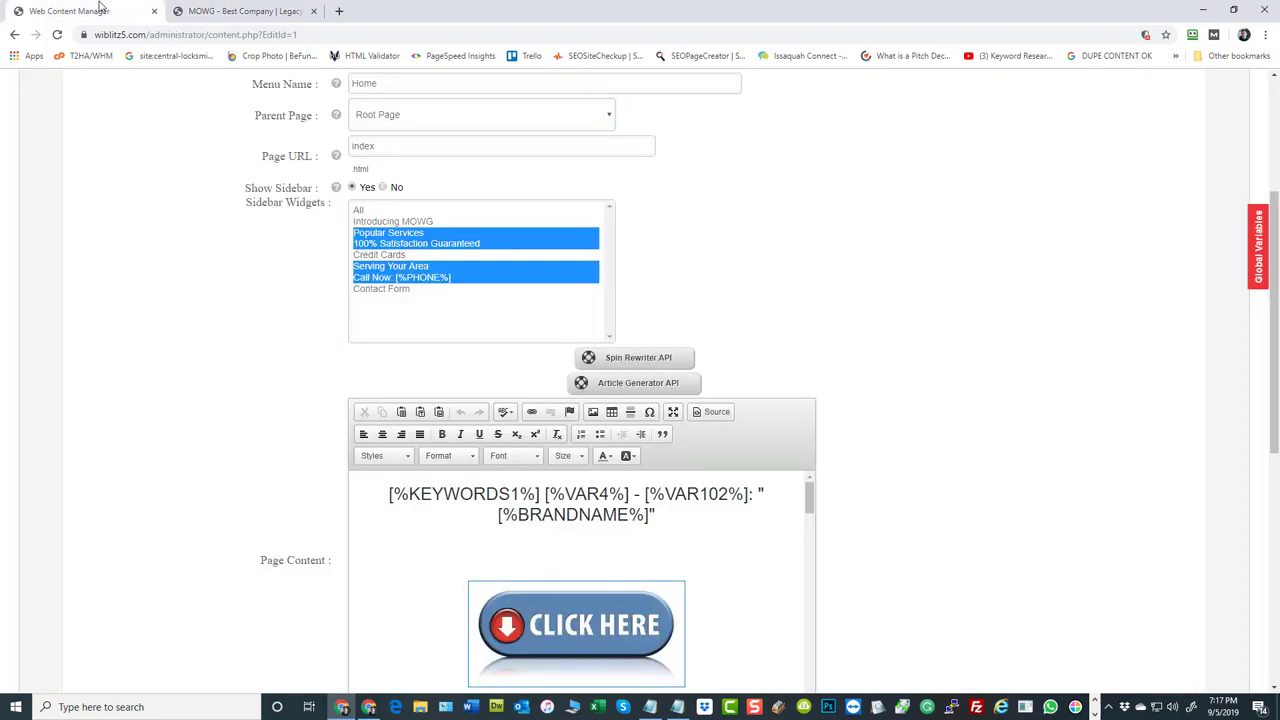
{"action": "left_click", "coordinate": [1027, 331]}
{"action": "scroll", "coordinate": [1027, 340], "scroll_direction": "up", "scroll_amount": 3}
{"action": "left_click", "coordinate": [150, 205]}
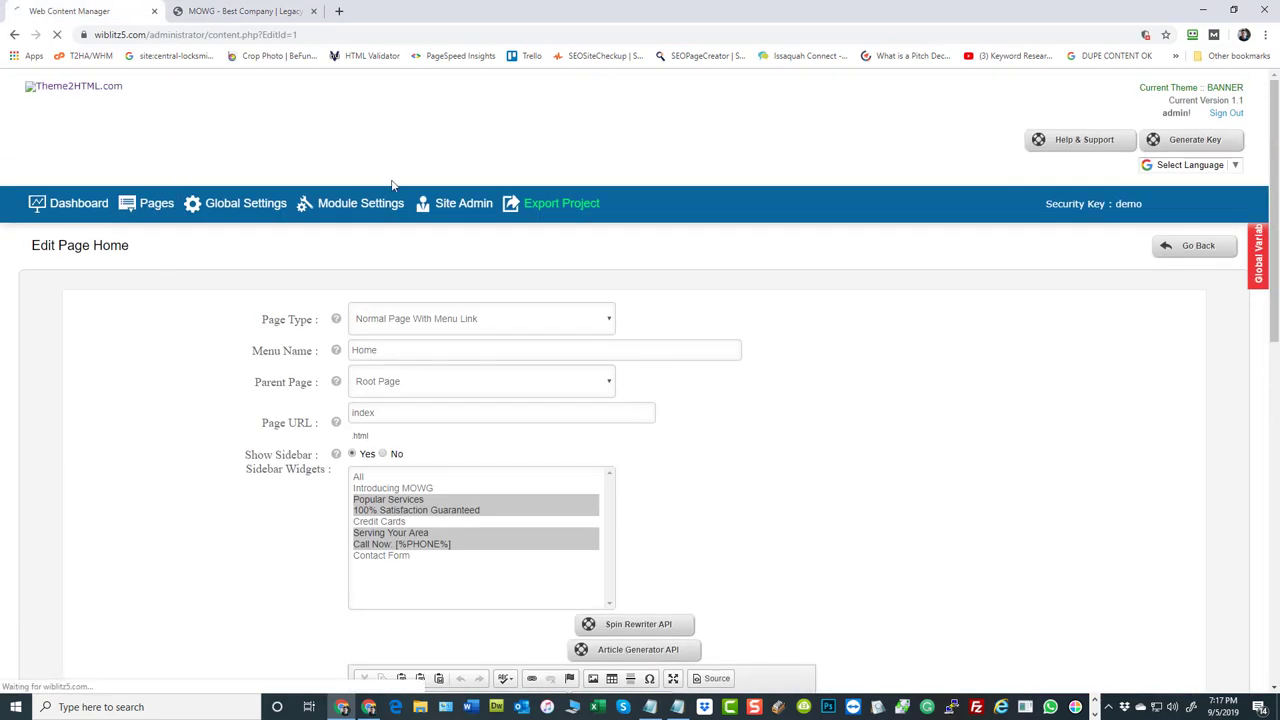
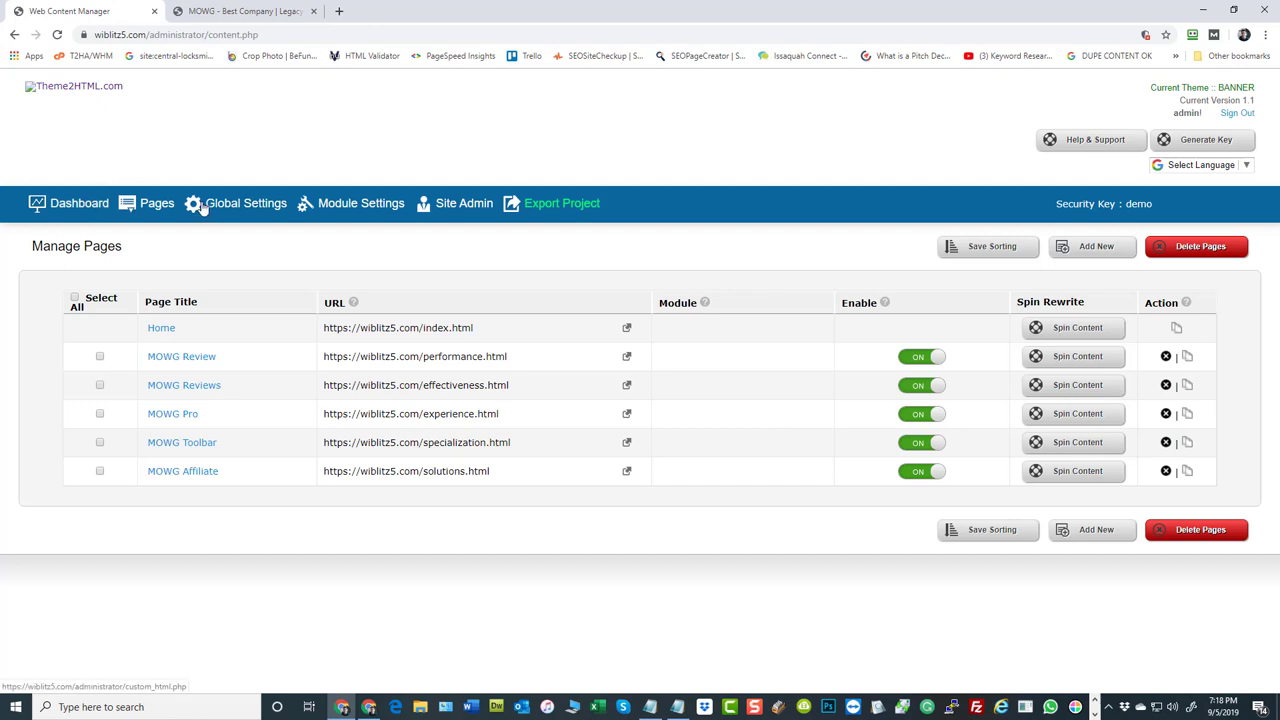
Open the ContactUs Sidebar module settings and look through the Global Variables list for the codes used in its fields.
{"action": "mouse_move", "coordinate": [352, 212]}
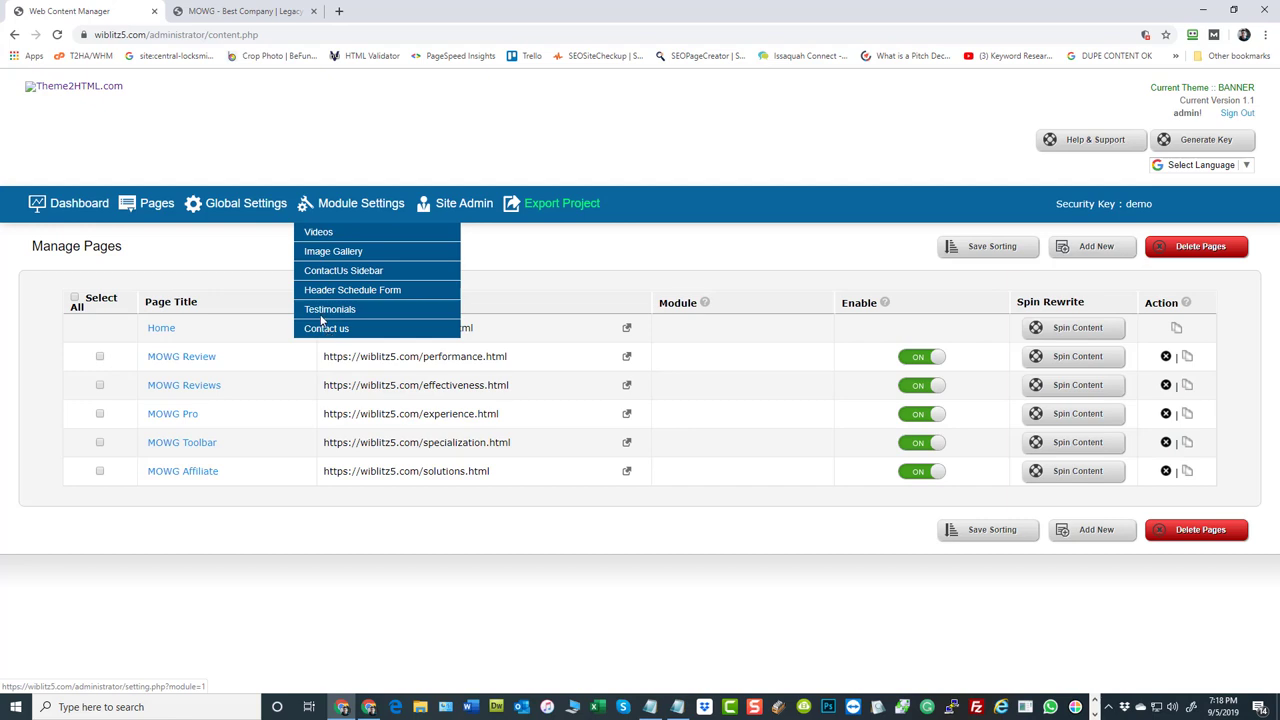
{"action": "left_click", "coordinate": [341, 271]}
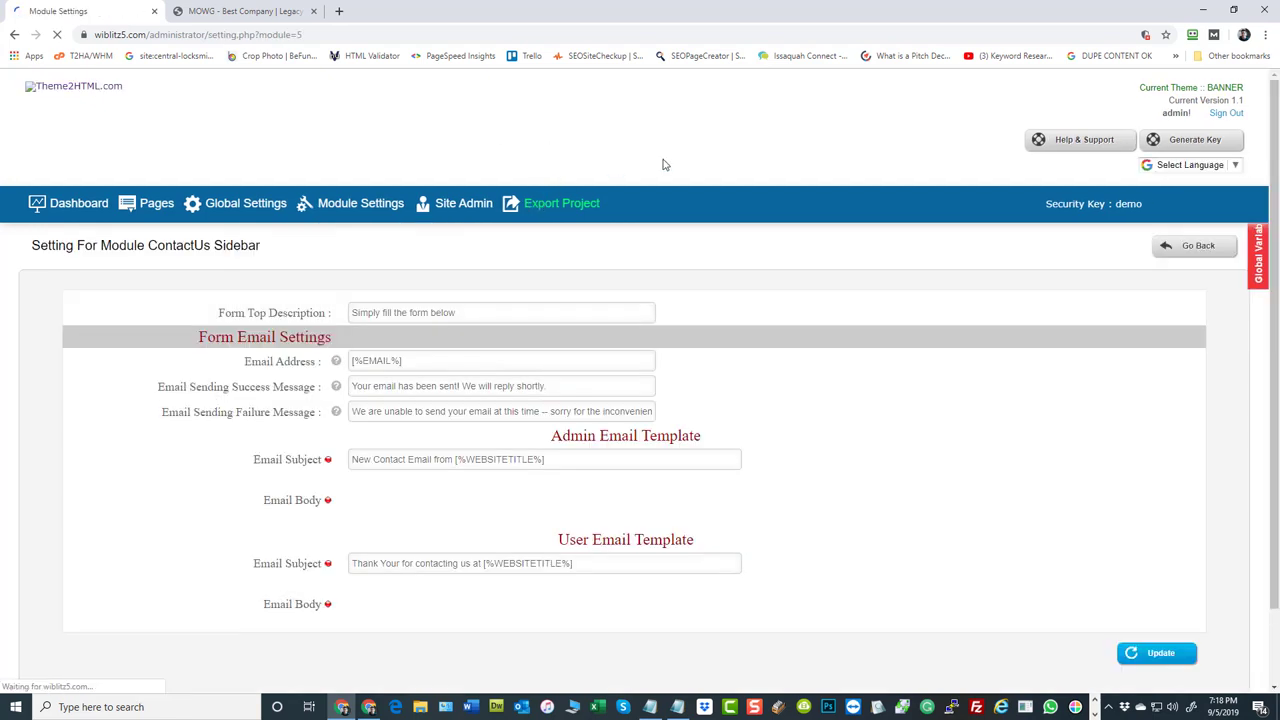
{"action": "scroll", "coordinate": [995, 280], "scroll_direction": "down", "scroll_amount": 3}
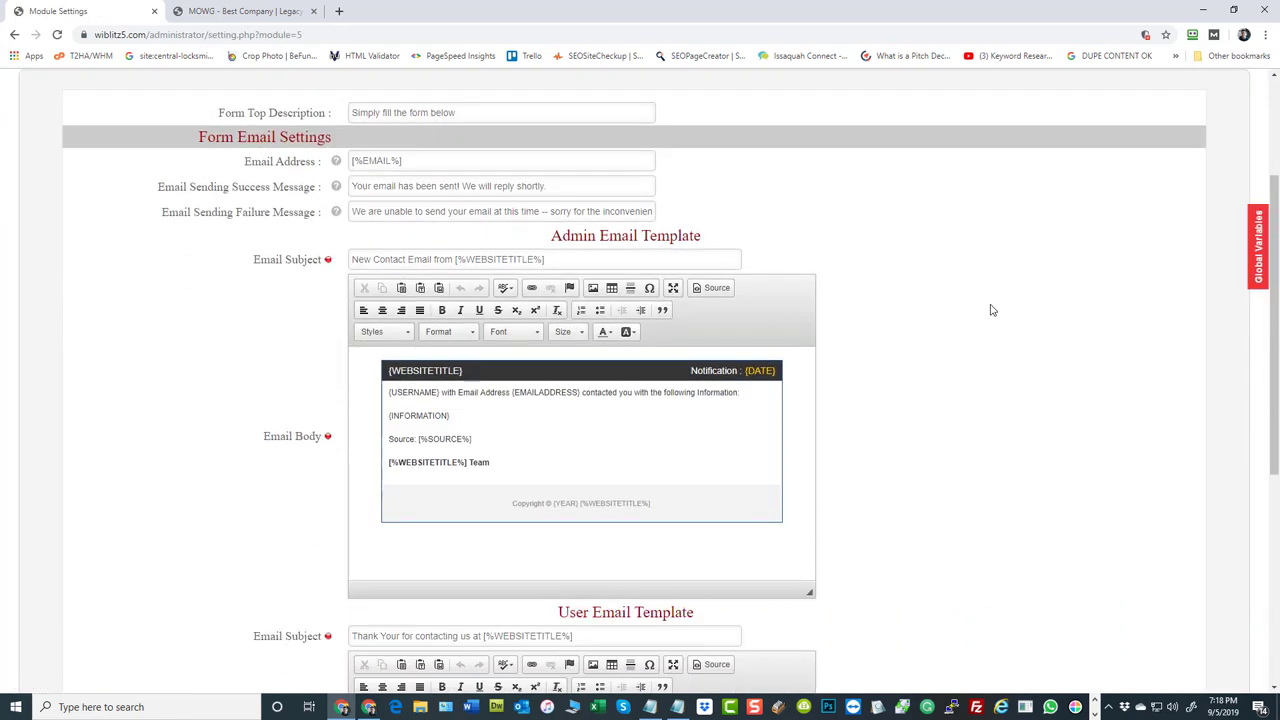
{"action": "triple_click", "coordinate": [386, 160]}
{"action": "left_click", "coordinate": [1253, 245]}
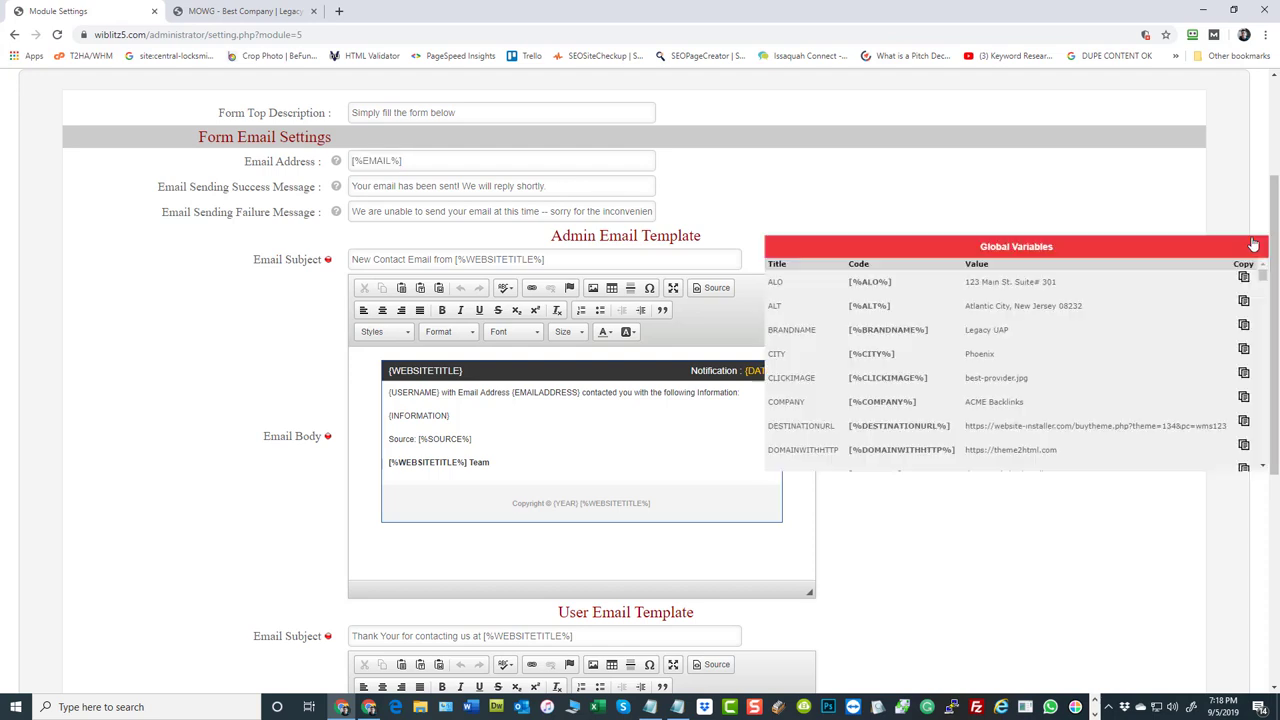
{"action": "scroll", "coordinate": [964, 344], "scroll_direction": "down", "scroll_amount": 5}
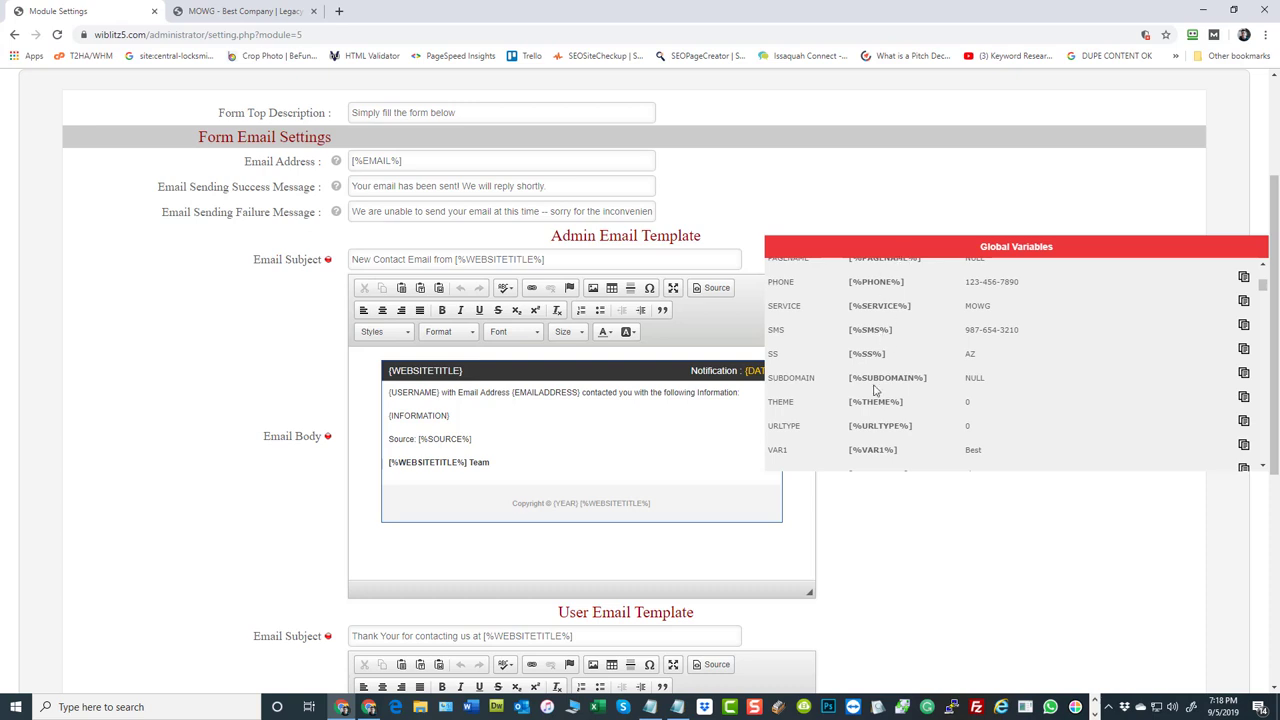
{"action": "scroll", "coordinate": [884, 385], "scroll_direction": "down", "scroll_amount": 3}
{"action": "scroll", "coordinate": [889, 385], "scroll_direction": "up", "scroll_amount": 6}
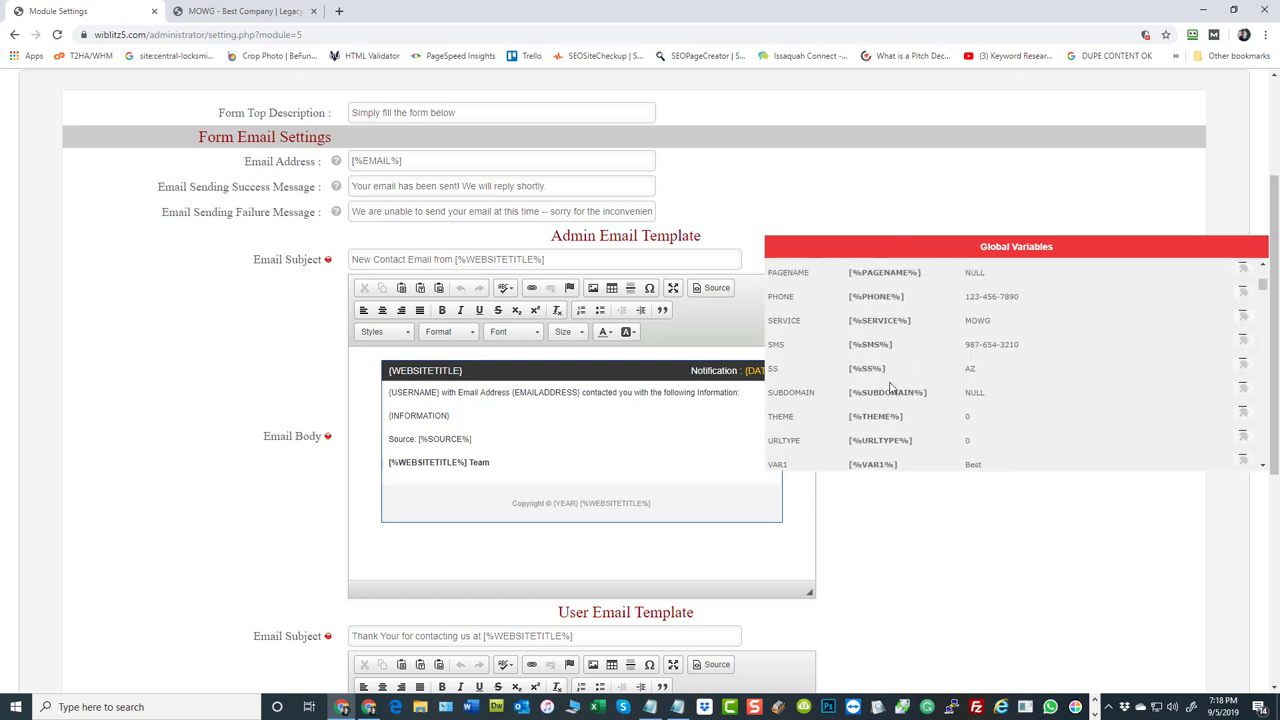
{"action": "scroll", "coordinate": [882, 374], "scroll_direction": "down", "scroll_amount": 4}
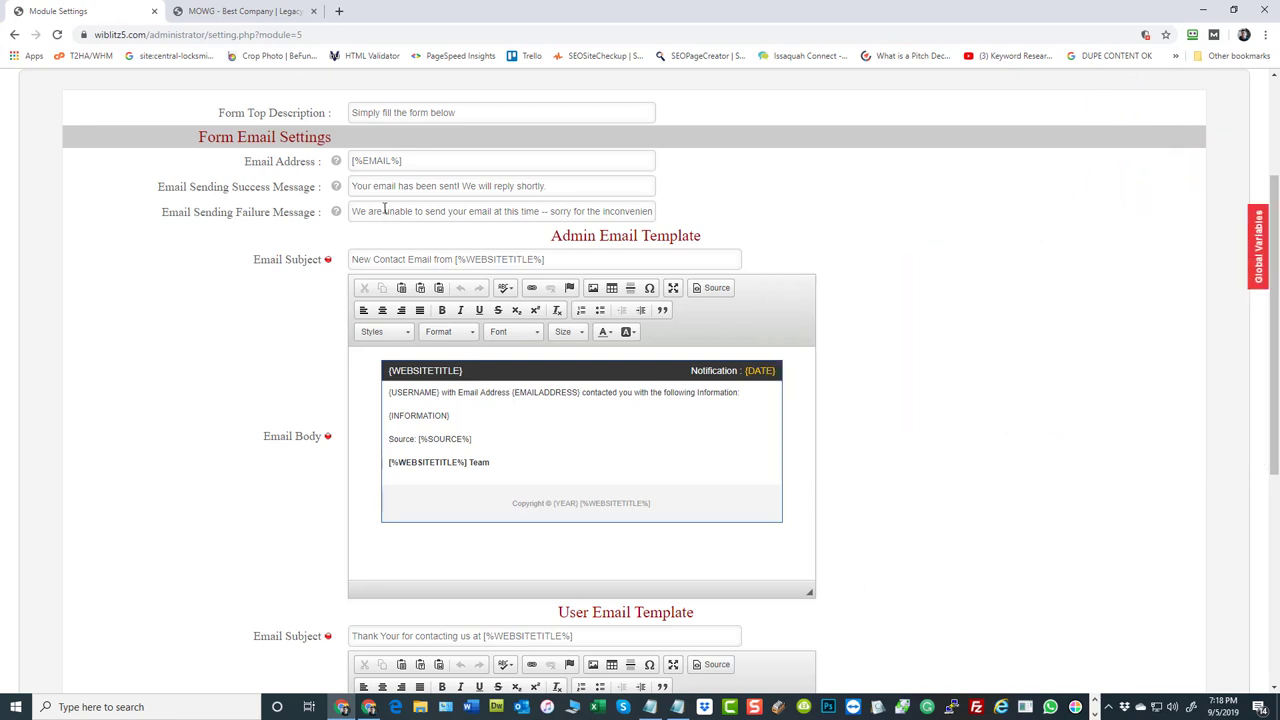
Examine the ContactUs Sidebar form's email address setting and the body of its admin email template.
{"action": "scroll", "coordinate": [1031, 331], "scroll_direction": "down", "scroll_amount": 1}
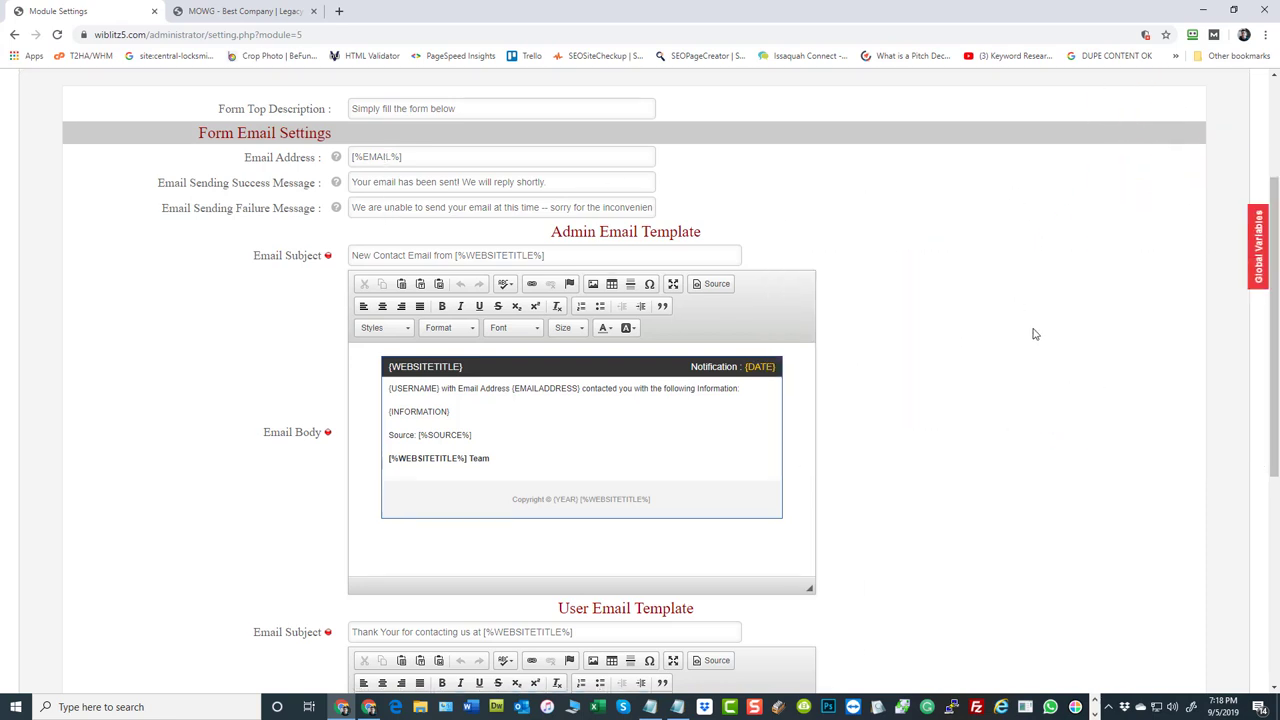
{"action": "scroll", "coordinate": [1035, 337], "scroll_direction": "up", "scroll_amount": 1}
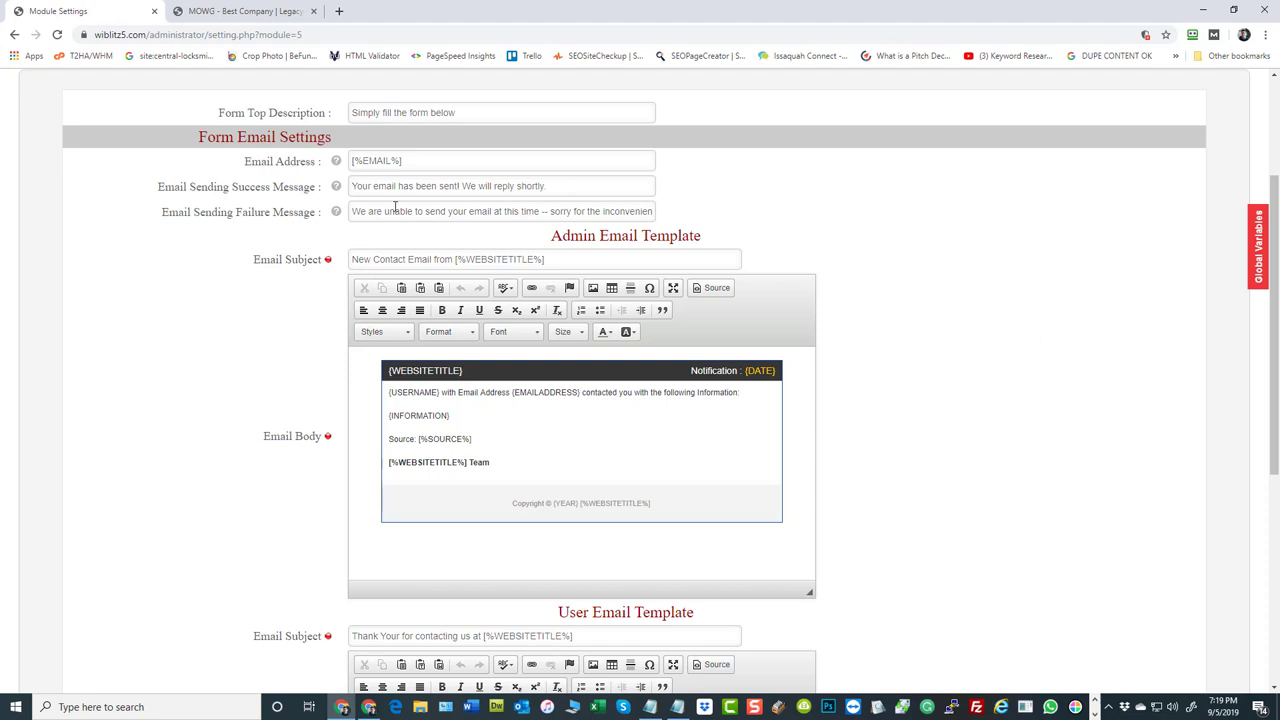
{"action": "left_click_drag", "start_coordinate": [410, 161], "coordinate": [337, 175]}
{"action": "left_click", "coordinate": [389, 160]}
{"action": "triple_click", "coordinate": [418, 160]}
{"action": "left_click", "coordinate": [936, 258]}
{"action": "scroll", "coordinate": [927, 312], "scroll_direction": "down", "scroll_amount": 1}
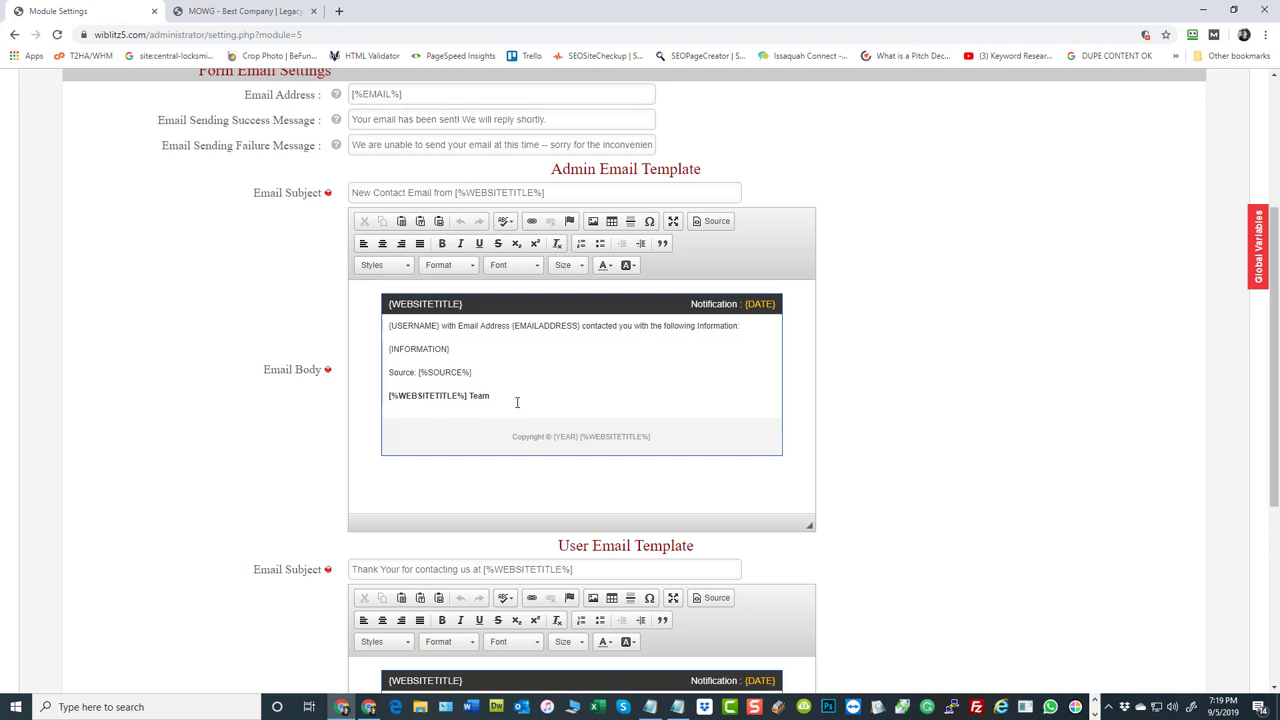
{"action": "scroll", "coordinate": [1036, 345], "scroll_direction": "down", "scroll_amount": 1}
{"action": "left_click", "coordinate": [514, 232]}
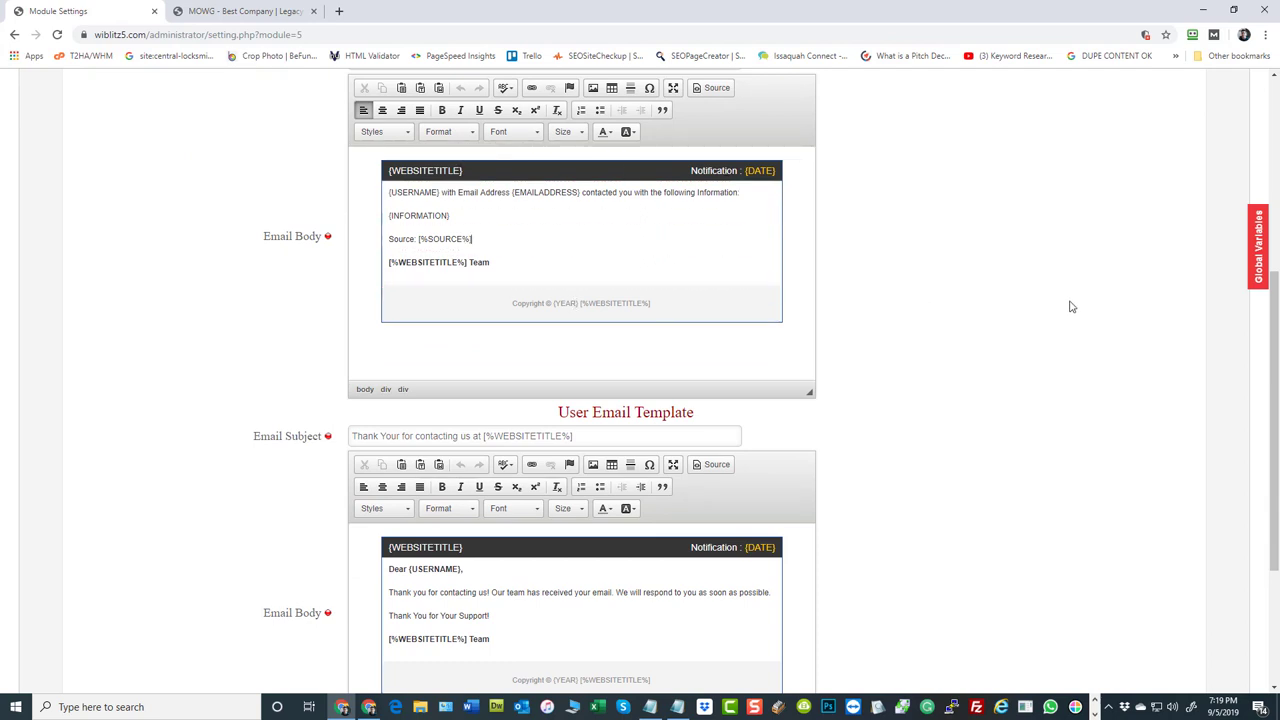
Correct the user email template's subject to "Thank You for contacting us at [%WEBSITETITLE%]" and update the ContactUs Sidebar module.
{"action": "scroll", "coordinate": [1071, 305], "scroll_direction": "down", "scroll_amount": 3}
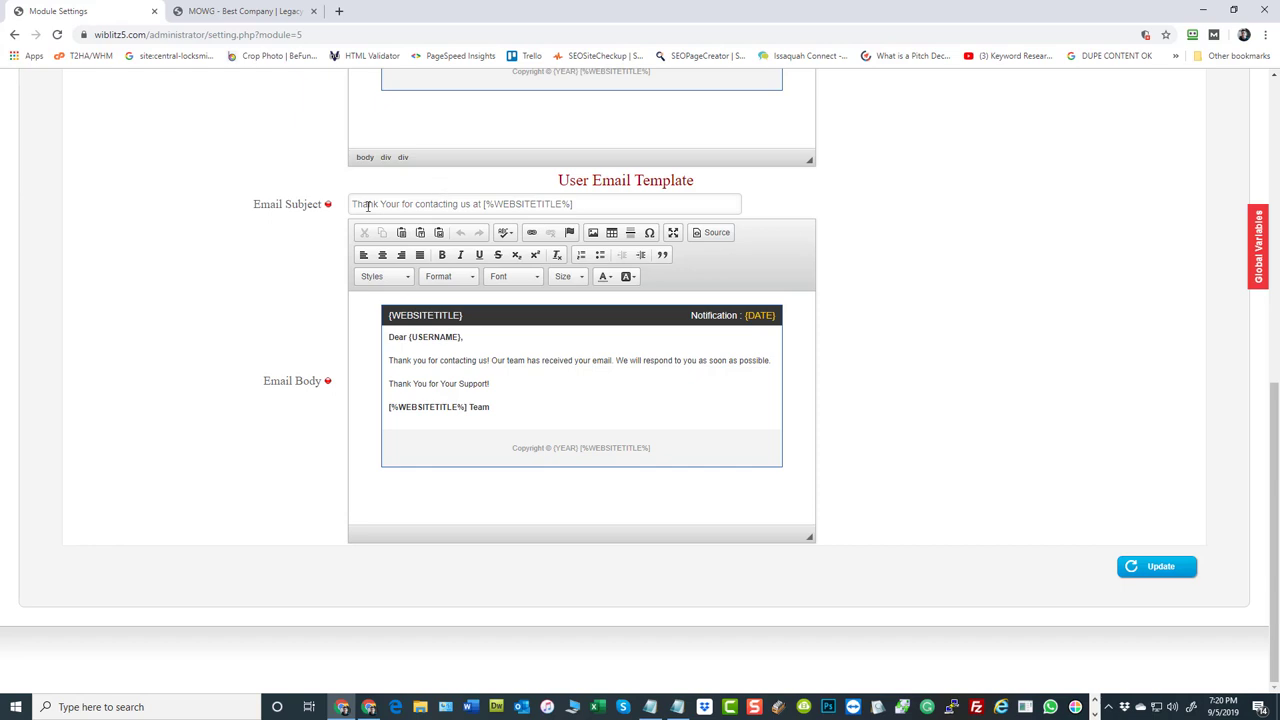
{"action": "left_click", "coordinate": [401, 204]}
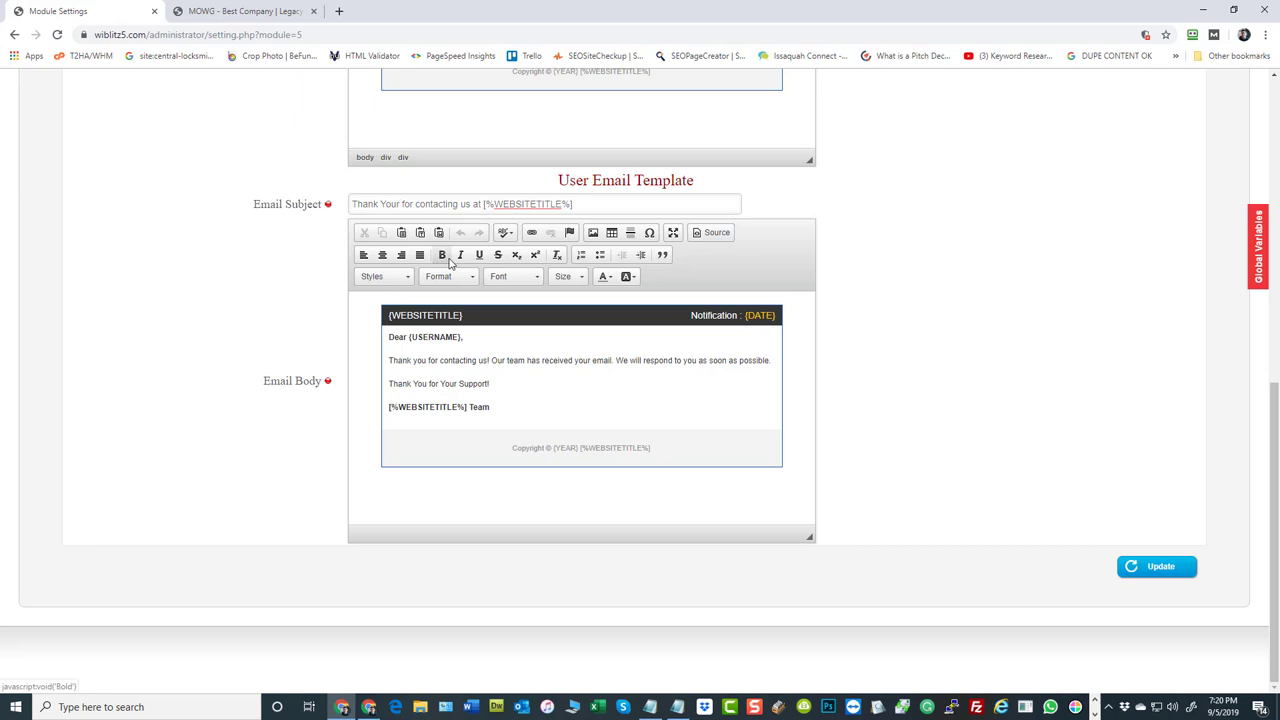
{"action": "key", "text": "BackSpace"}
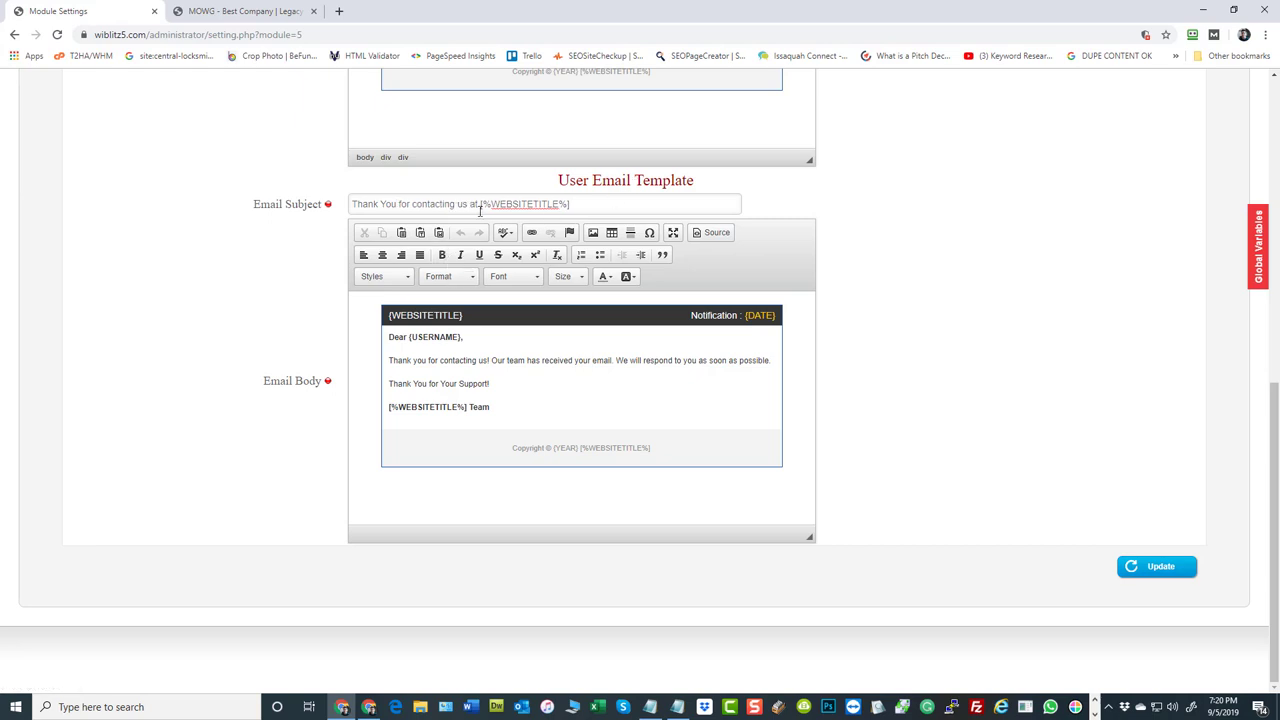
{"action": "left_click", "coordinate": [971, 337]}
{"action": "left_click", "coordinate": [1158, 568]}
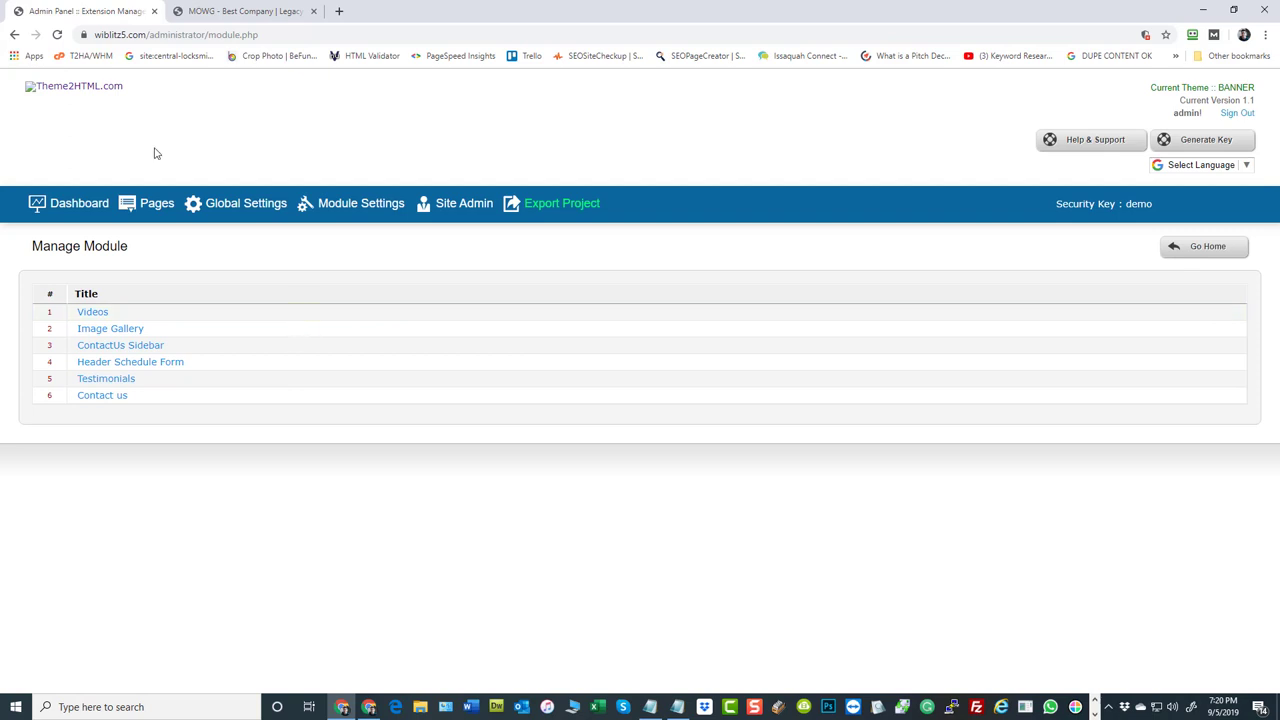
Open the Contact us module settings and examine its Google Recaptcha key fields, form email settings and email templates.
{"action": "left_click", "coordinate": [100, 396]}
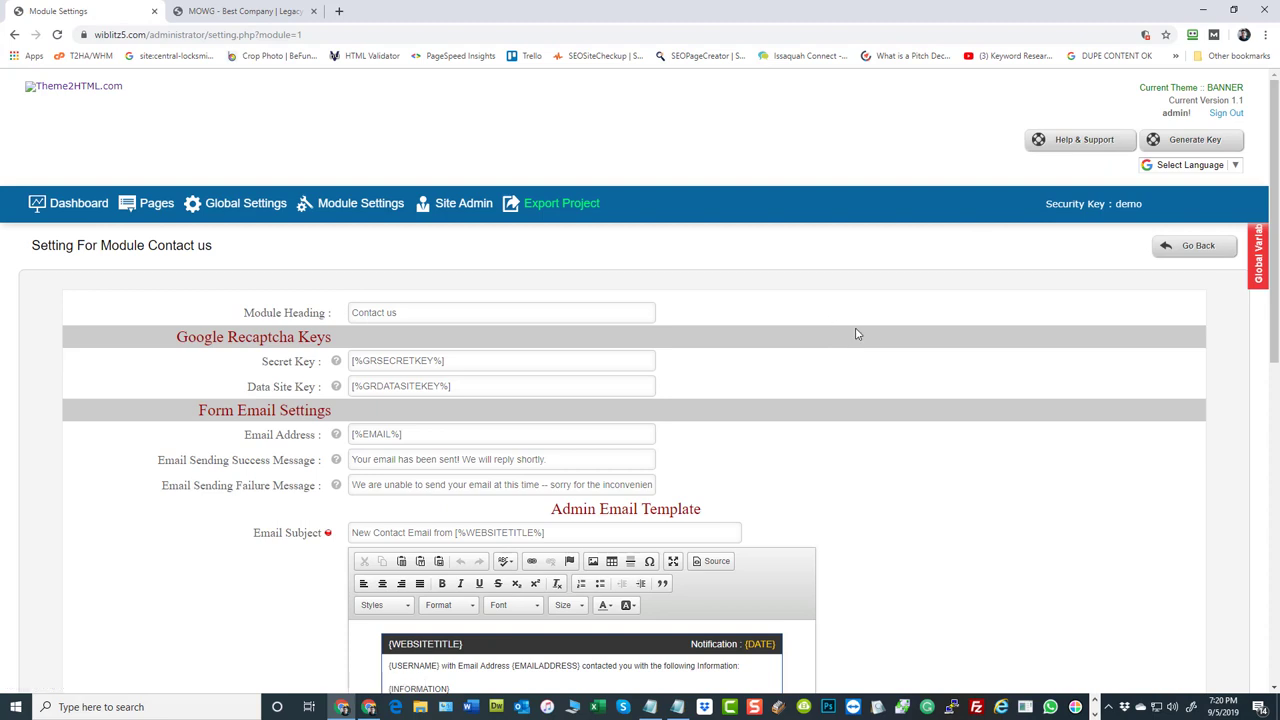
{"action": "scroll", "coordinate": [1128, 346], "scroll_direction": "down", "scroll_amount": 1}
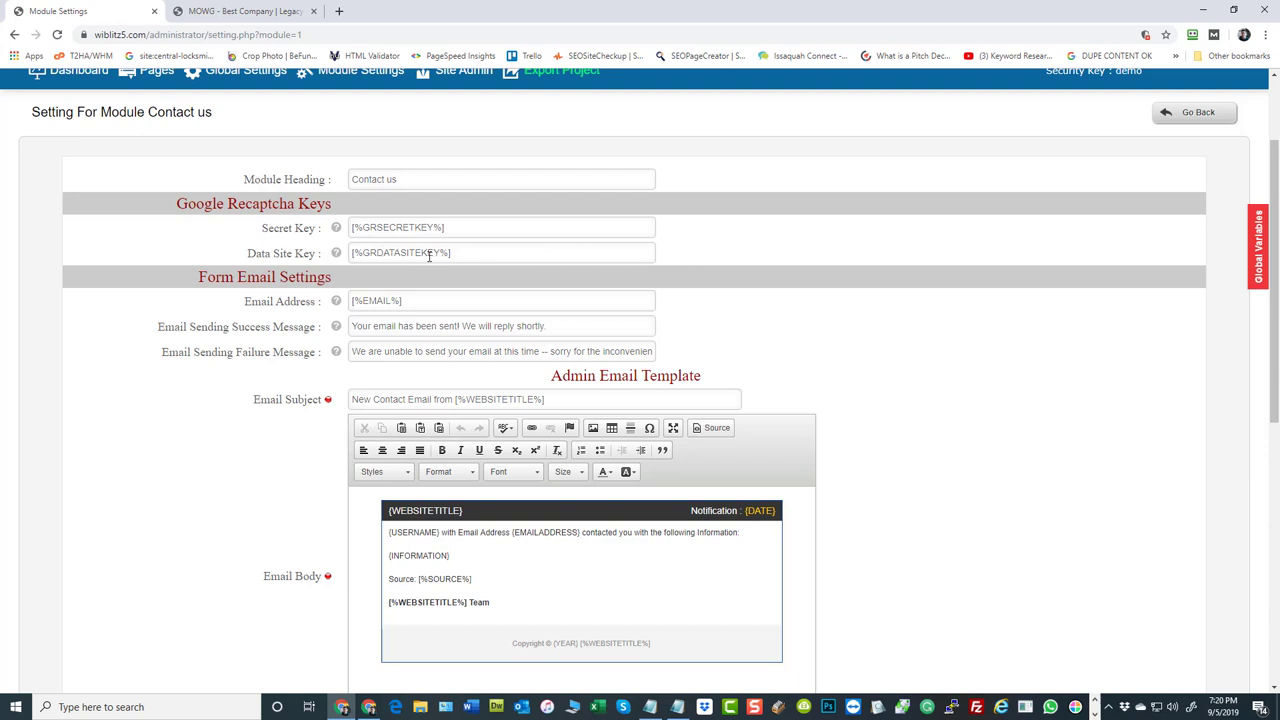
{"action": "mouse_move", "coordinate": [337, 231]}
{"action": "mouse_move", "coordinate": [337, 257]}
{"action": "scroll", "coordinate": [937, 403], "scroll_direction": "down", "scroll_amount": 5}
{"action": "scroll", "coordinate": [953, 414], "scroll_direction": "down", "scroll_amount": 1}
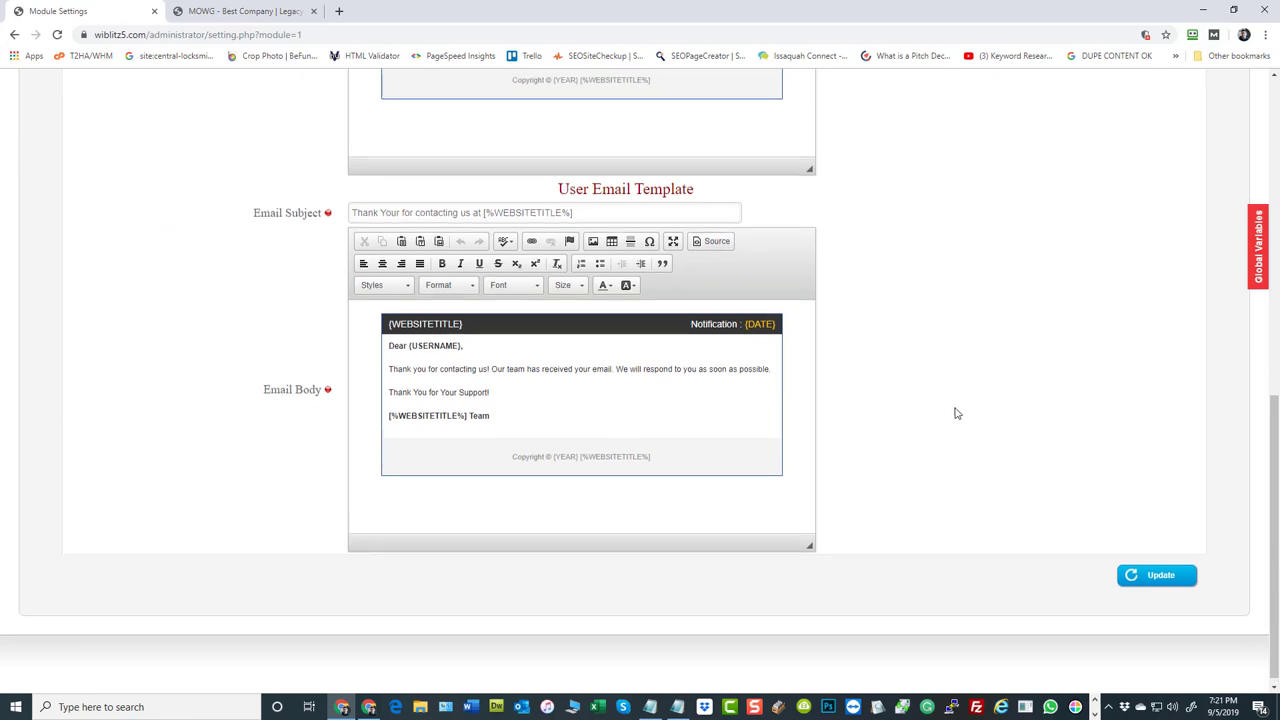
{"action": "scroll", "coordinate": [954, 411], "scroll_direction": "up", "scroll_amount": 7}
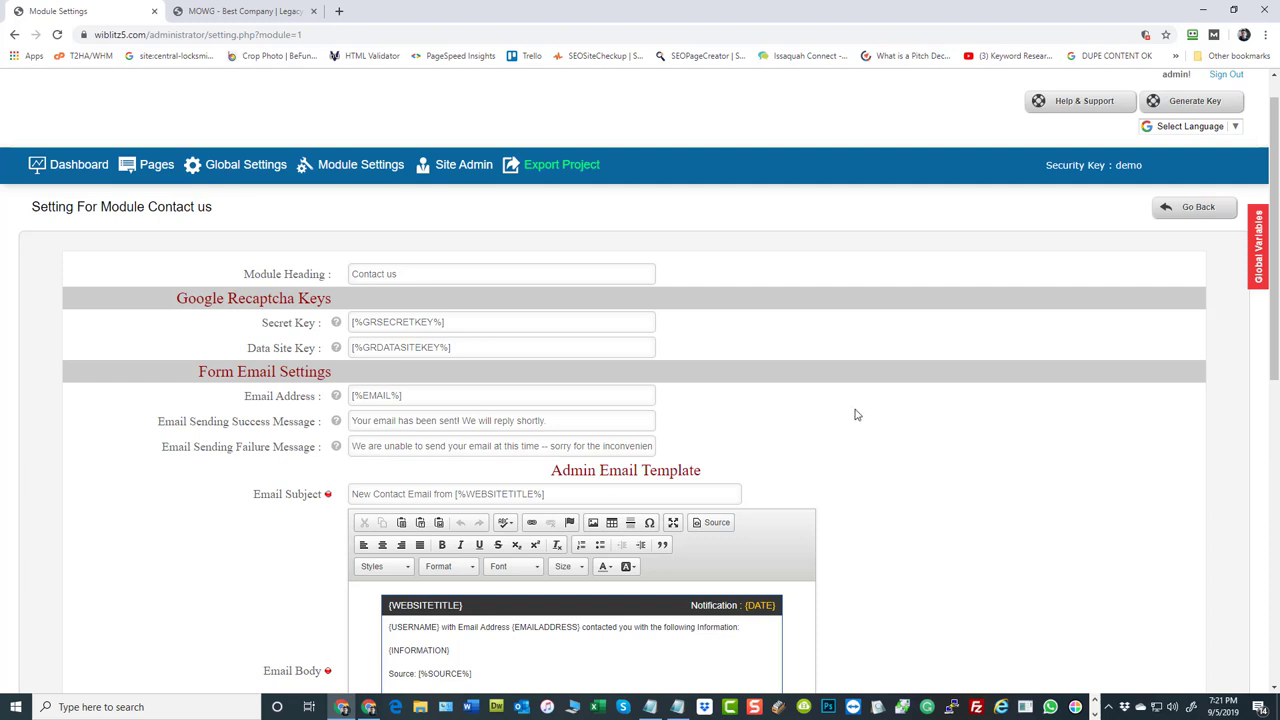
{"action": "scroll", "coordinate": [855, 414], "scroll_direction": "down", "scroll_amount": 1}
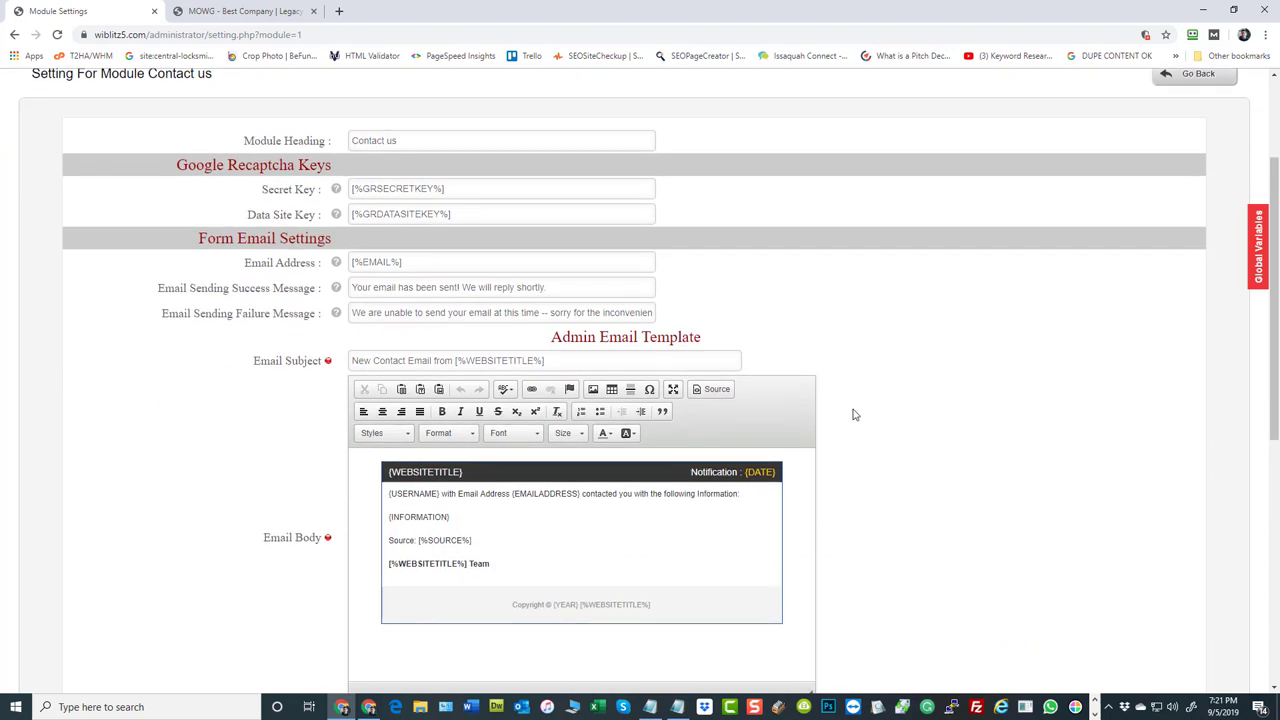
{"action": "scroll", "coordinate": [855, 414], "scroll_direction": "up", "scroll_amount": 1}
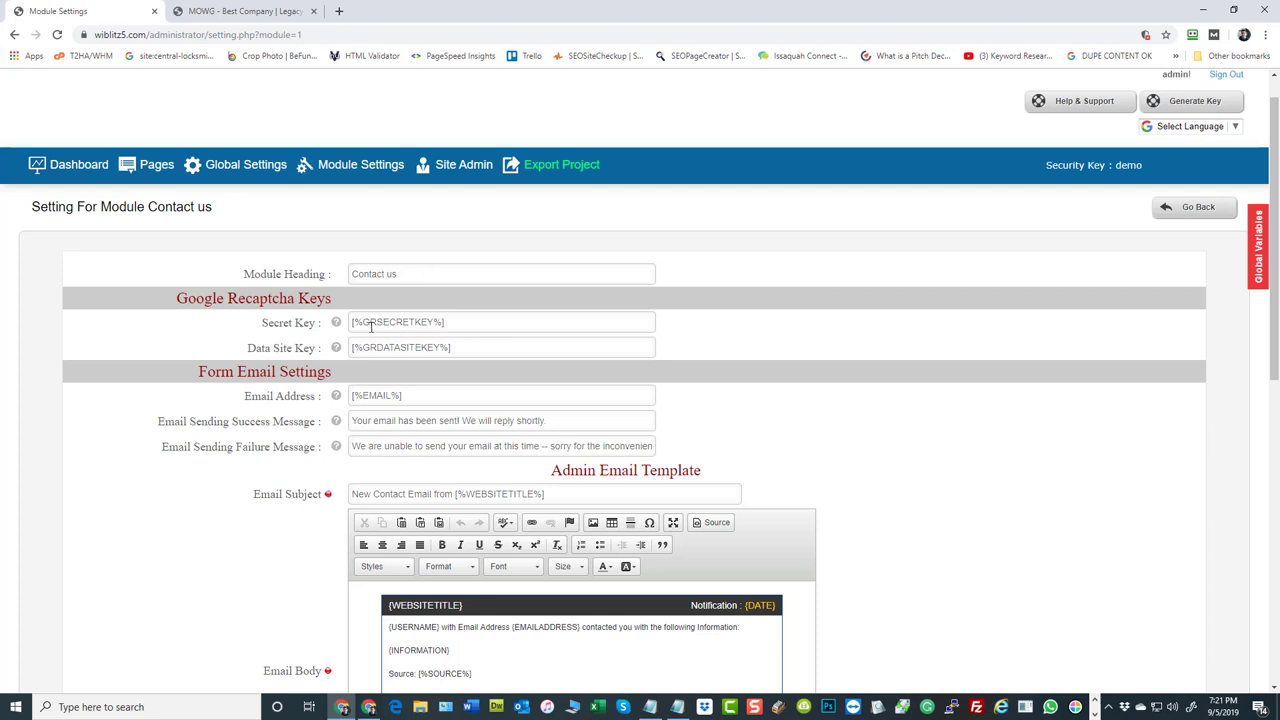
Open the Videos module settings and view the available column counts per row.
{"action": "mouse_move", "coordinate": [364, 166]}
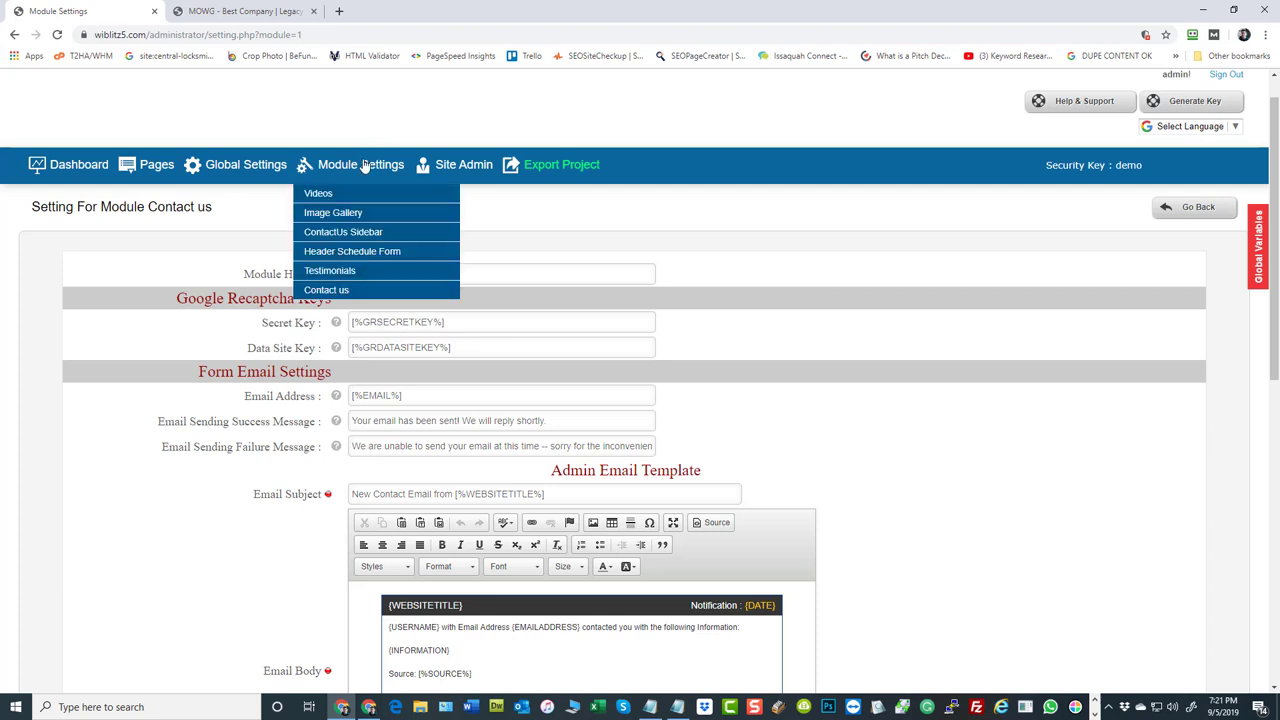
{"action": "left_click", "coordinate": [56, 166]}
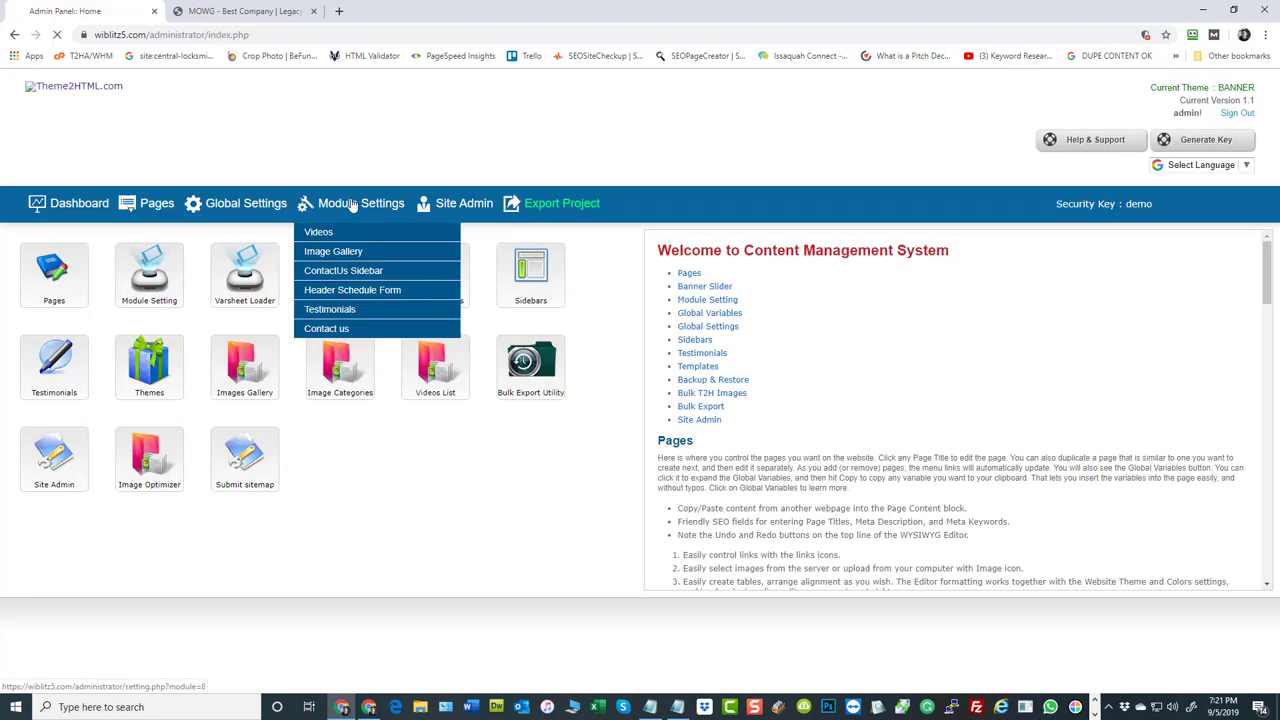
{"action": "left_click", "coordinate": [316, 232]}
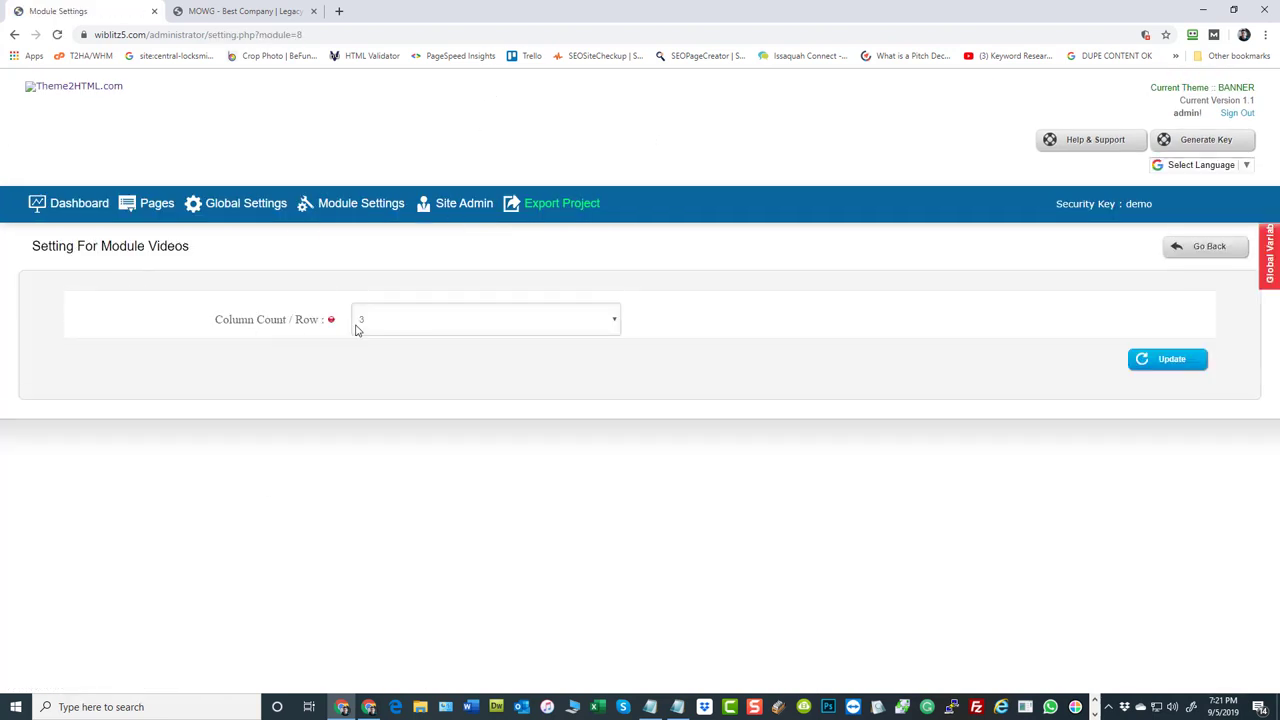
{"action": "left_click", "coordinate": [393, 329]}
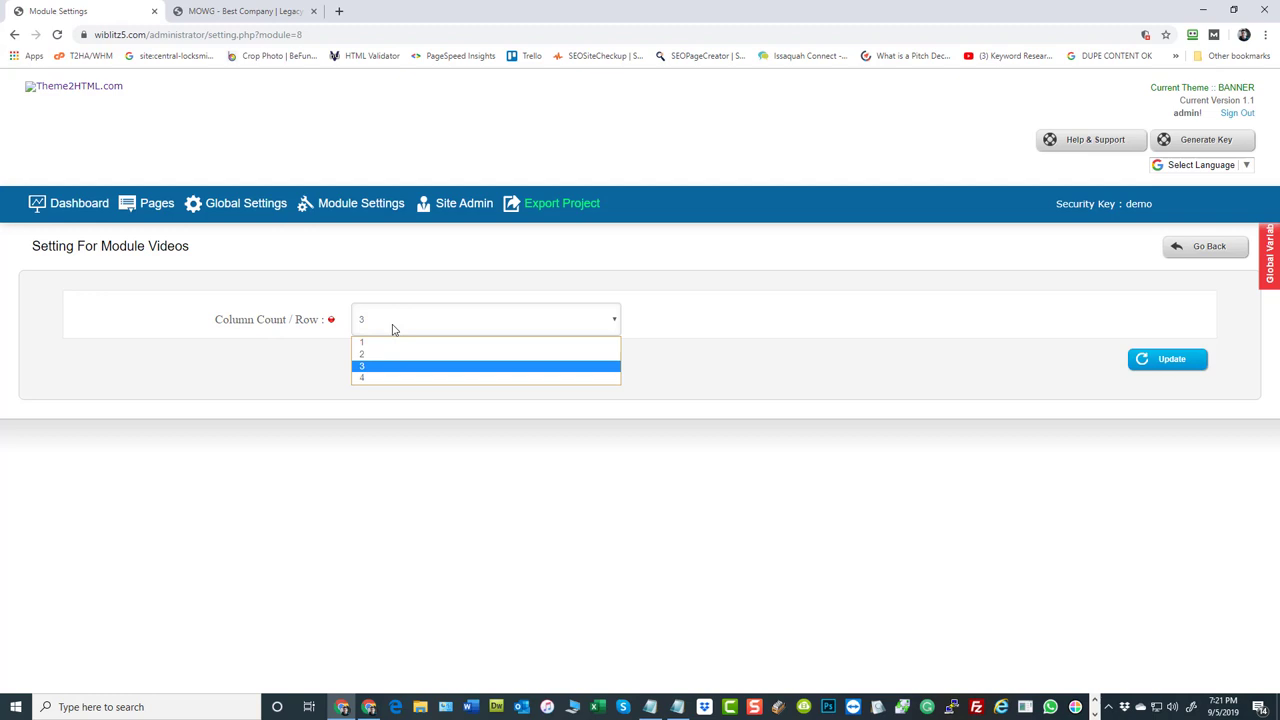
{"action": "left_click", "coordinate": [393, 329]}
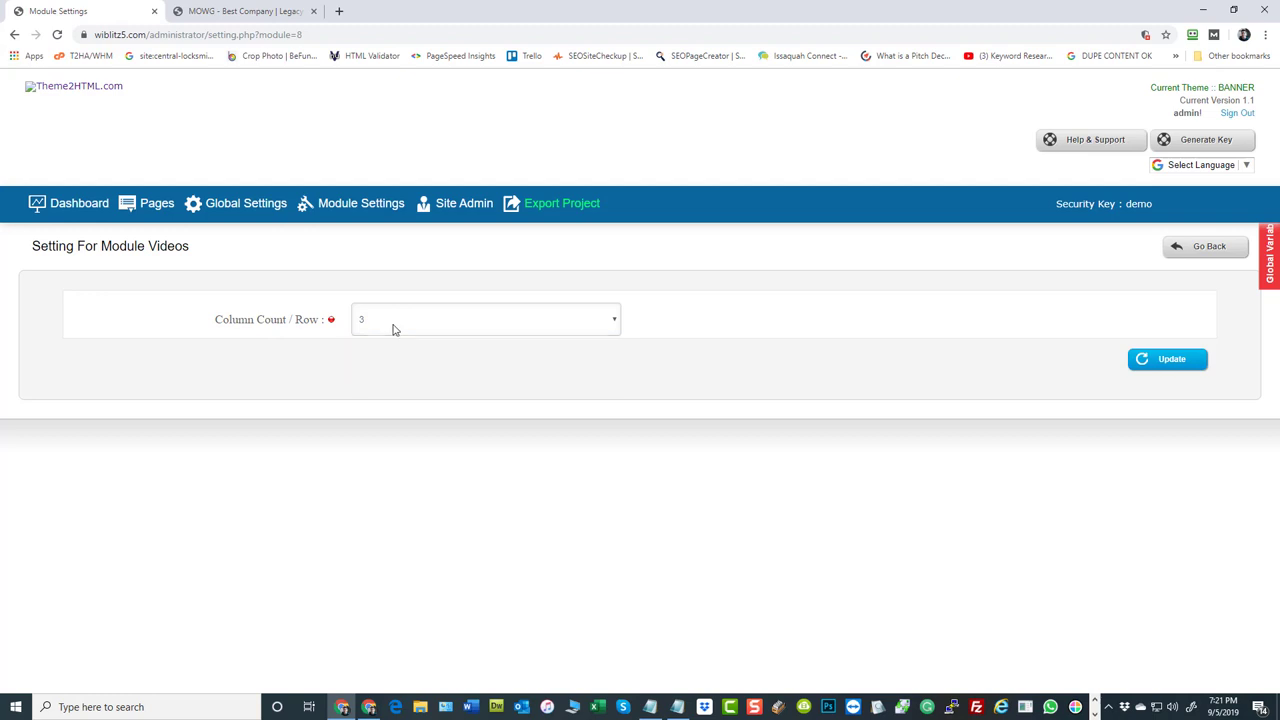
Open the page manager and look over the live home page from the banner down to the footer.
{"action": "left_click", "coordinate": [144, 216]}
{"action": "mouse_move", "coordinate": [345, 214]}
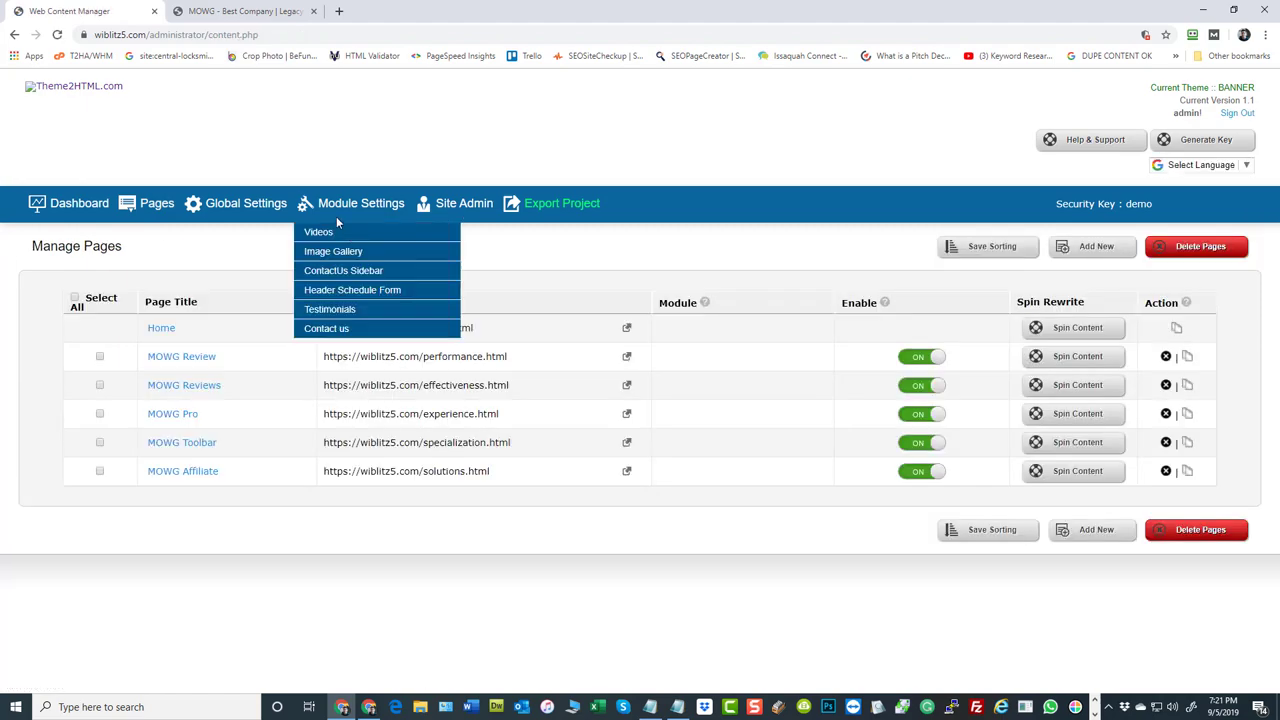
{"action": "left_click", "coordinate": [161, 328]}
{"action": "scroll", "coordinate": [1062, 316], "scroll_direction": "down", "scroll_amount": 15}
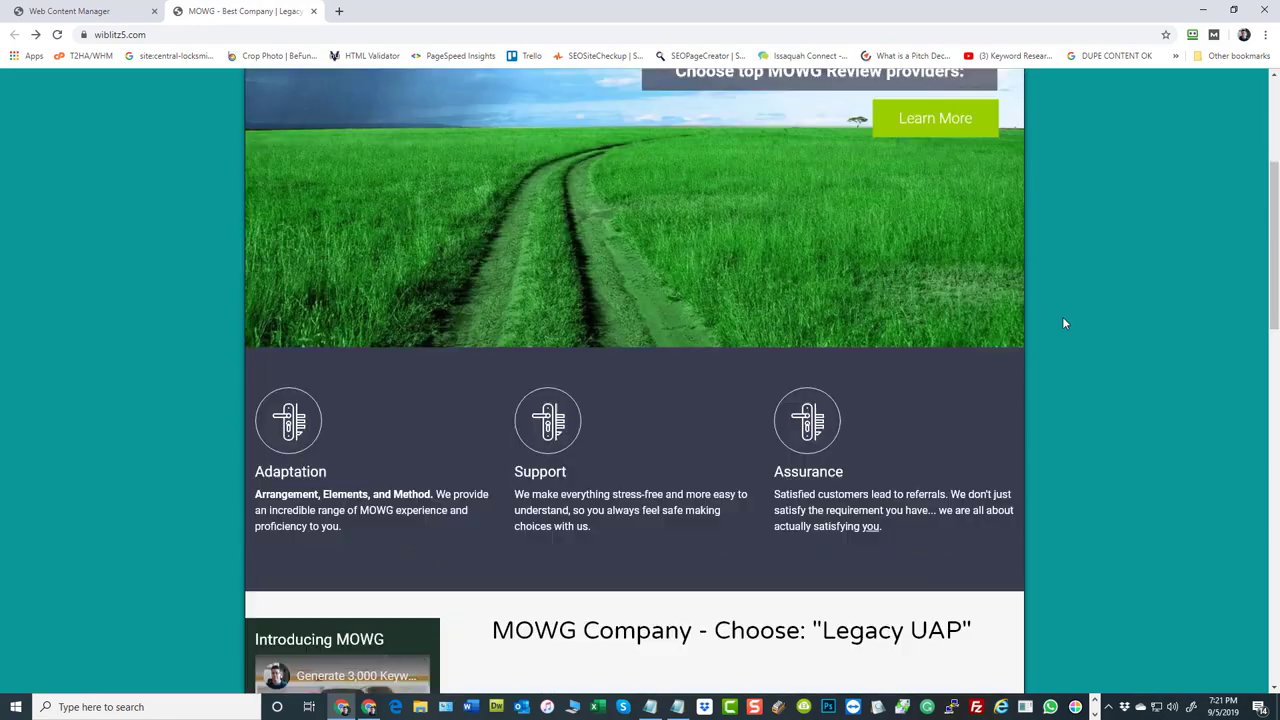
{"action": "scroll", "coordinate": [1060, 326], "scroll_direction": "down", "scroll_amount": 6}
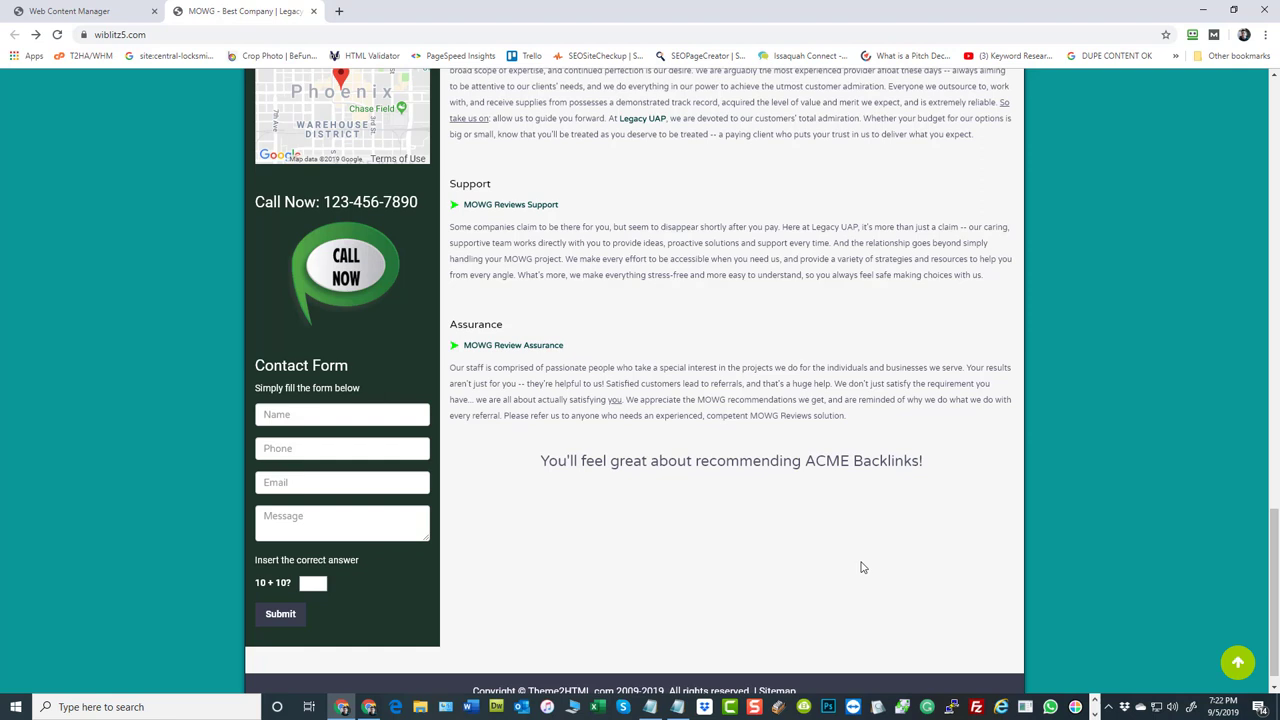
{"action": "left_click", "coordinate": [120, 10]}
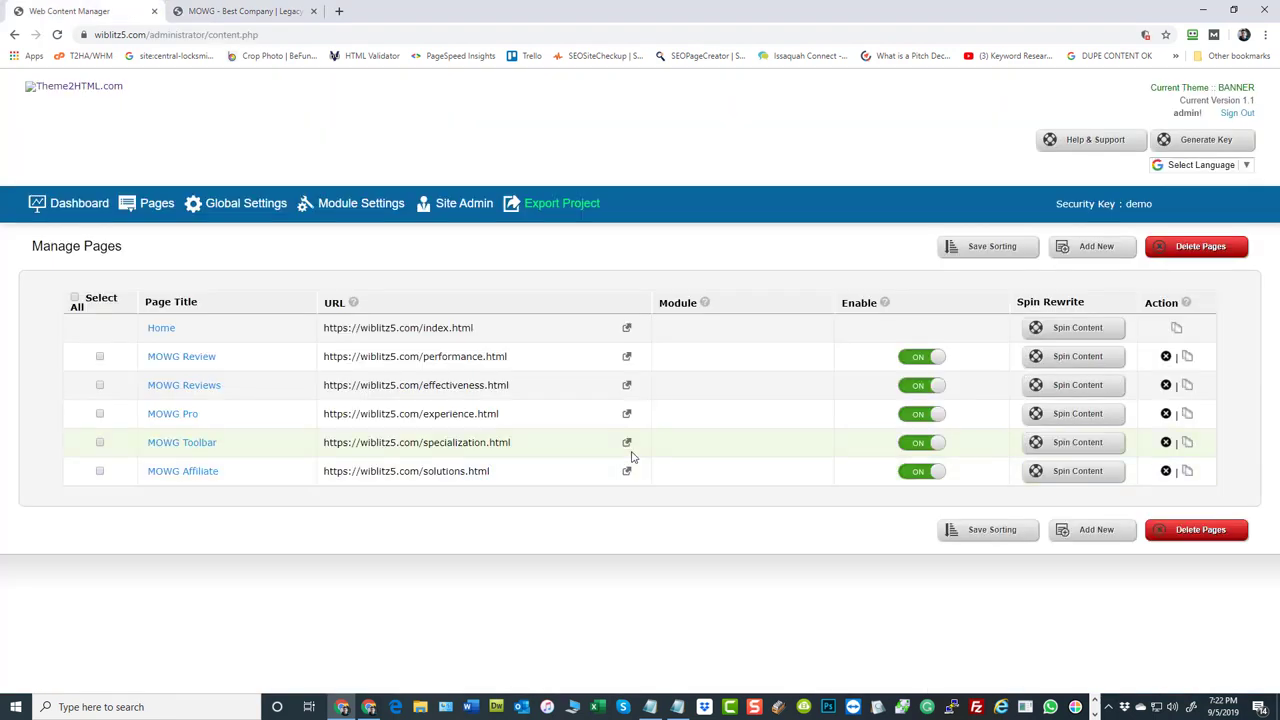
Open the Home page for editing and add an empty line below the closing "You'll feel" sentence of its content.
{"action": "left_click", "coordinate": [153, 335]}
{"action": "scroll", "coordinate": [868, 349], "scroll_direction": "down", "scroll_amount": 3}
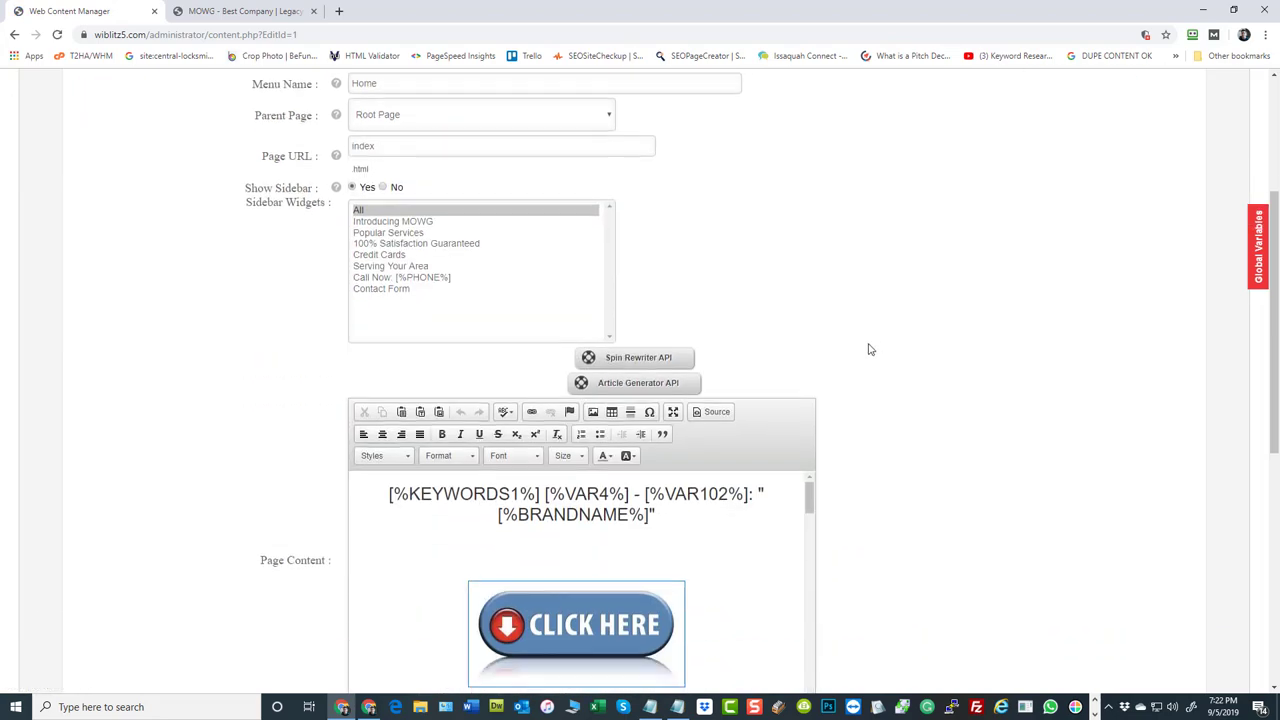
{"action": "scroll", "coordinate": [443, 137], "scroll_direction": "down", "scroll_amount": 2}
{"action": "scroll", "coordinate": [291, 206], "scroll_direction": "up", "scroll_amount": 1}
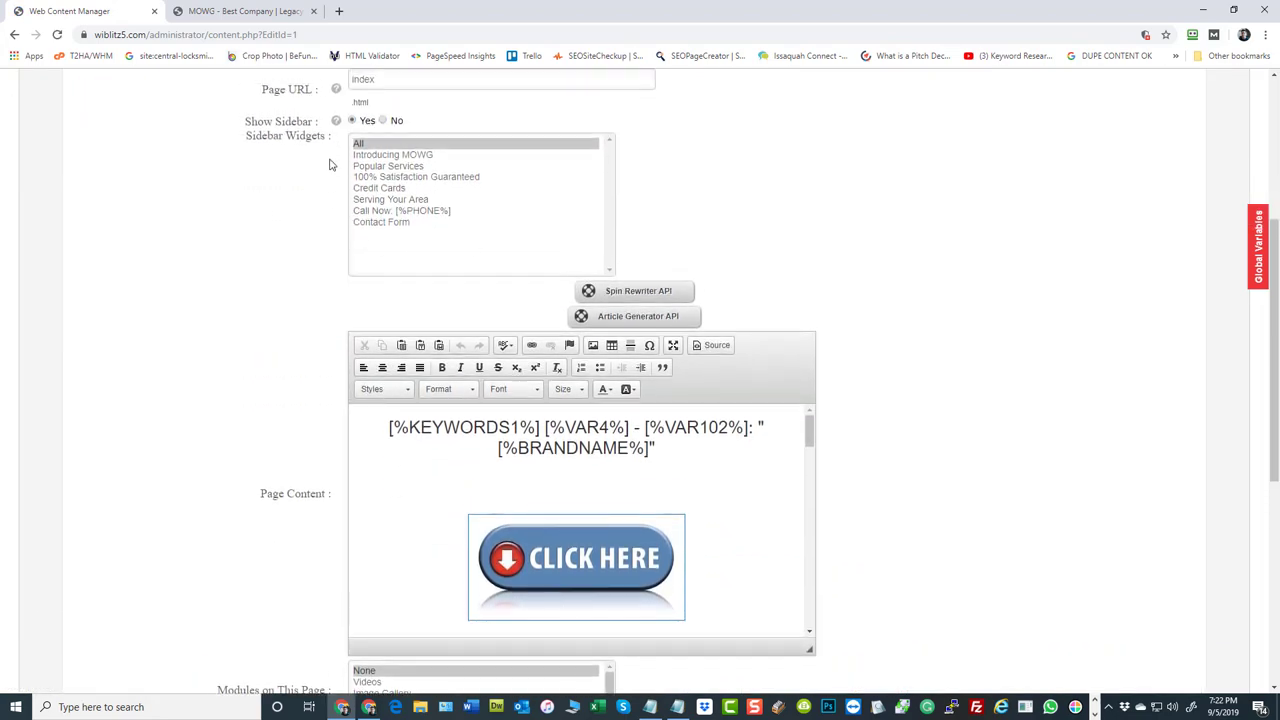
{"action": "scroll", "coordinate": [1000, 370], "scroll_direction": "down", "scroll_amount": 4}
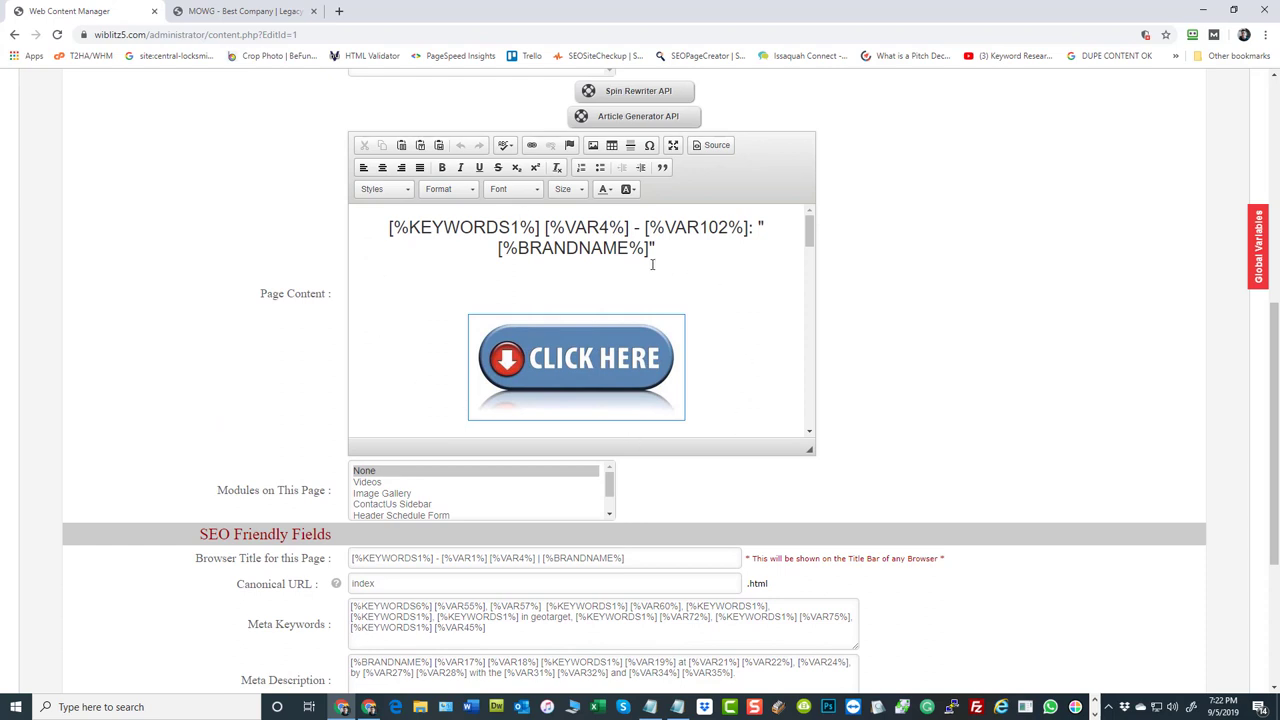
{"action": "left_click", "coordinate": [706, 349]}
{"action": "scroll", "coordinate": [722, 345], "scroll_direction": "down", "scroll_amount": 5}
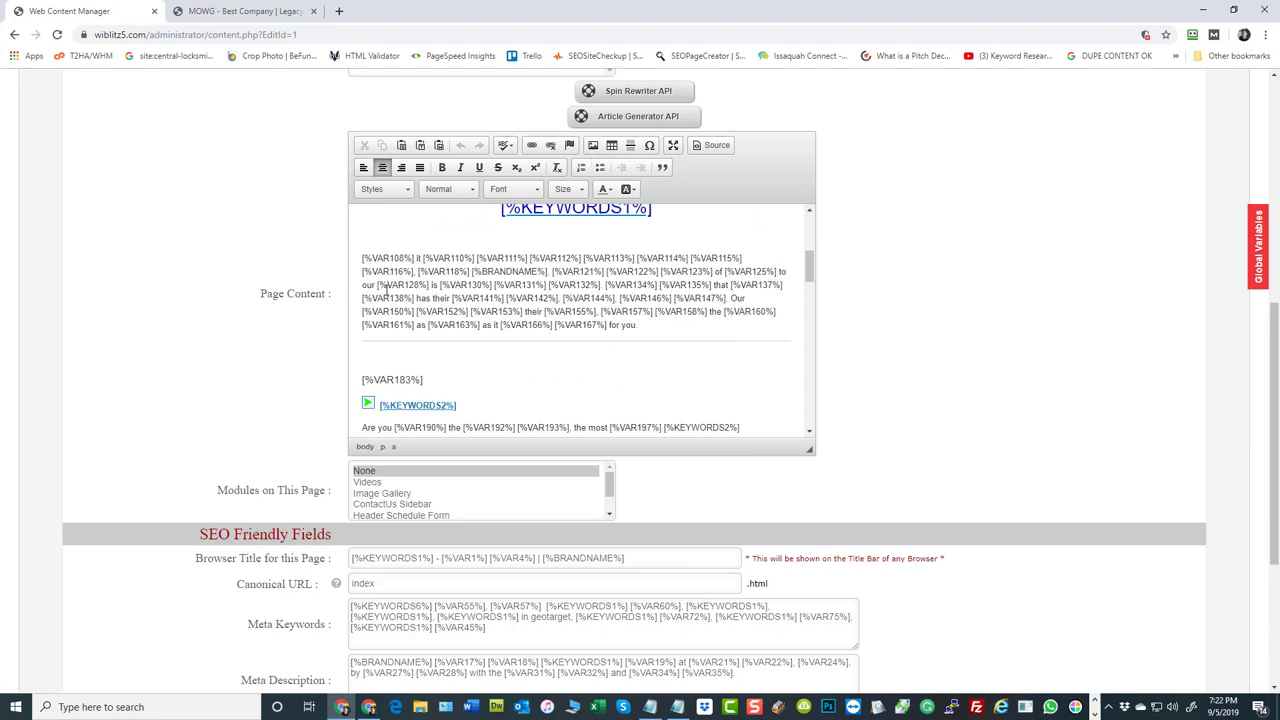
{"action": "left_click", "coordinate": [362, 297]}
{"action": "left_click", "coordinate": [760, 261]}
{"action": "scroll", "coordinate": [716, 352], "scroll_direction": "down", "scroll_amount": 15}
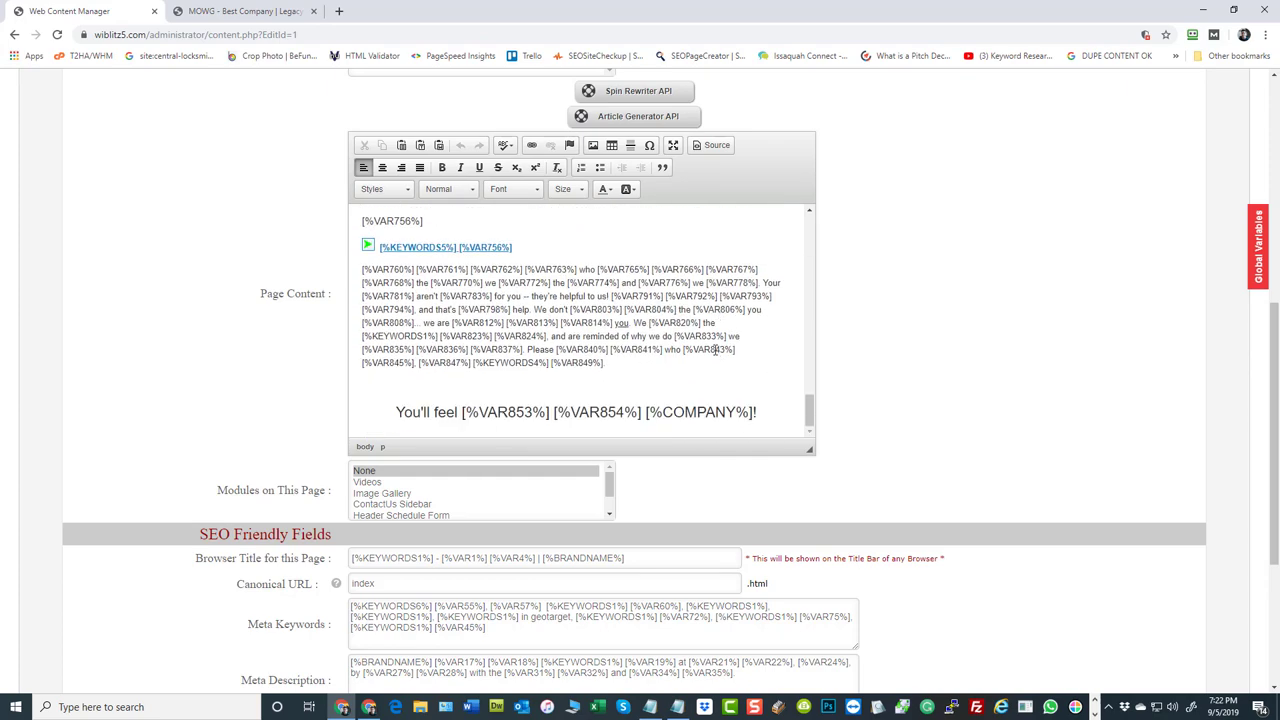
{"action": "left_click", "coordinate": [764, 402]}
{"action": "key", "text": "Return"}
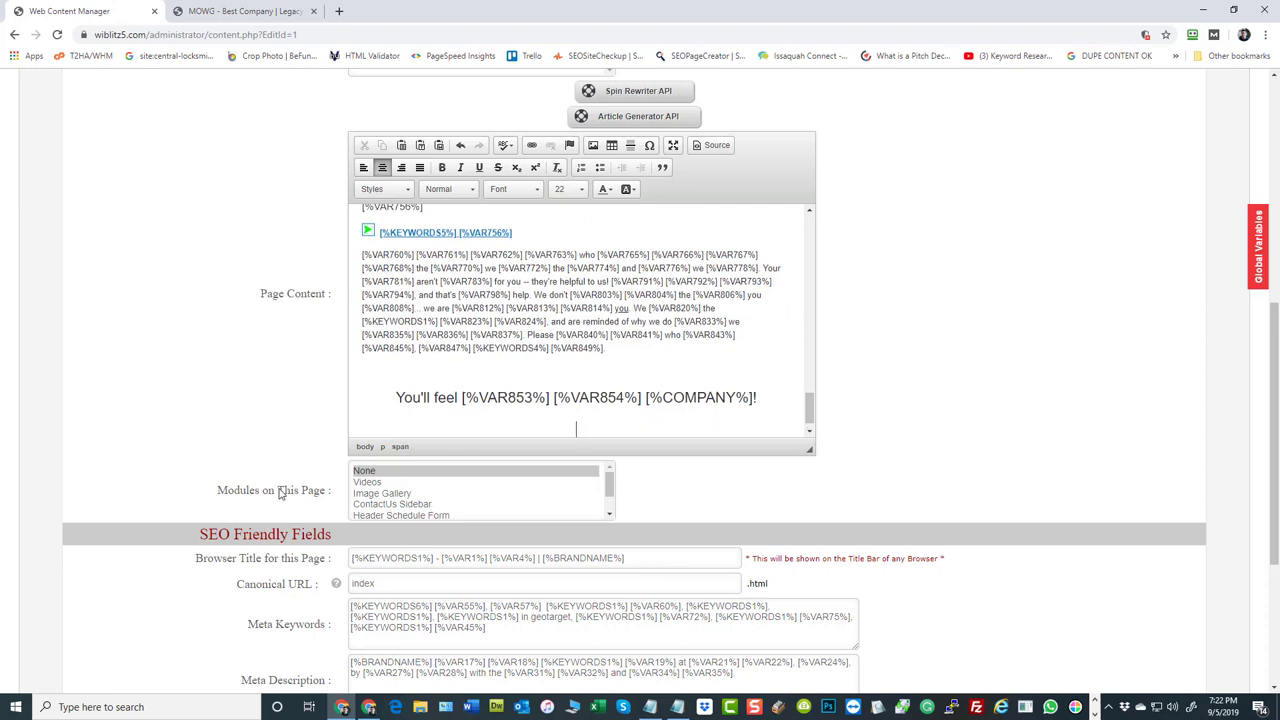
Try the Videos, Image Gallery, ContactUs Sidebar and Testimonials modules for this page, one at a time.
{"action": "left_click", "coordinate": [378, 484]}
{"action": "left_click", "coordinate": [405, 495]}
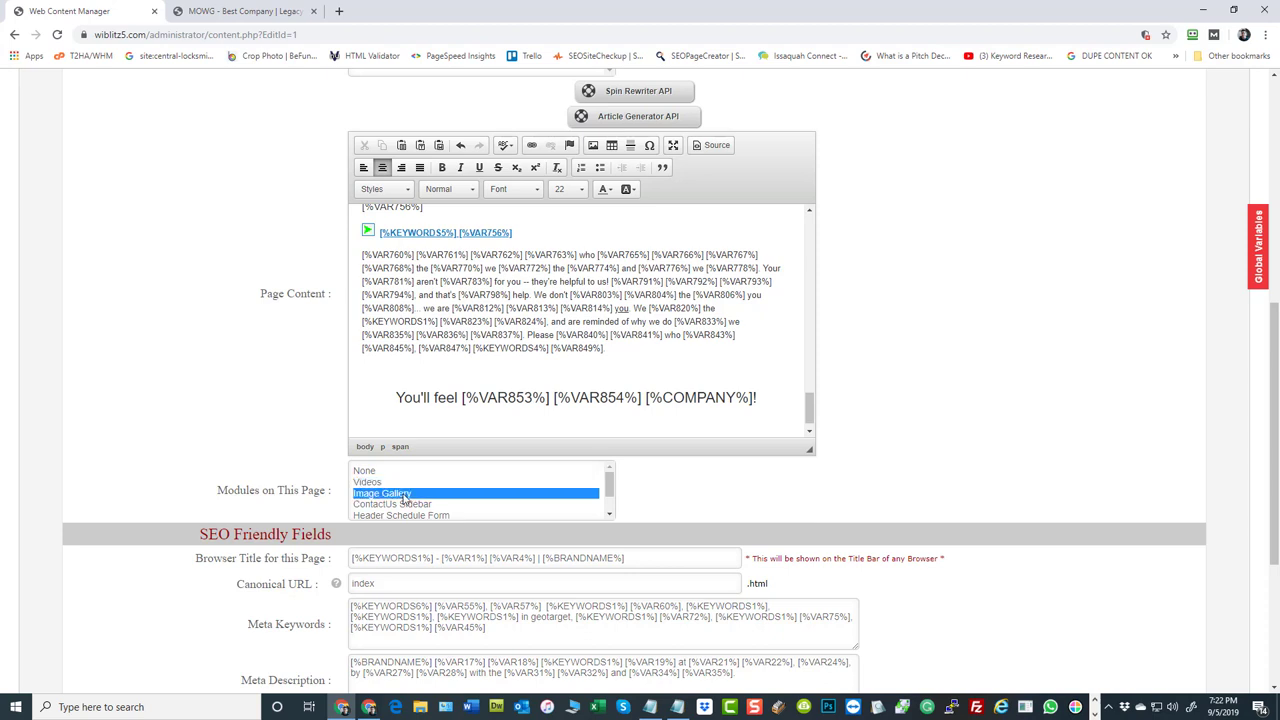
{"action": "left_click", "coordinate": [425, 505]}
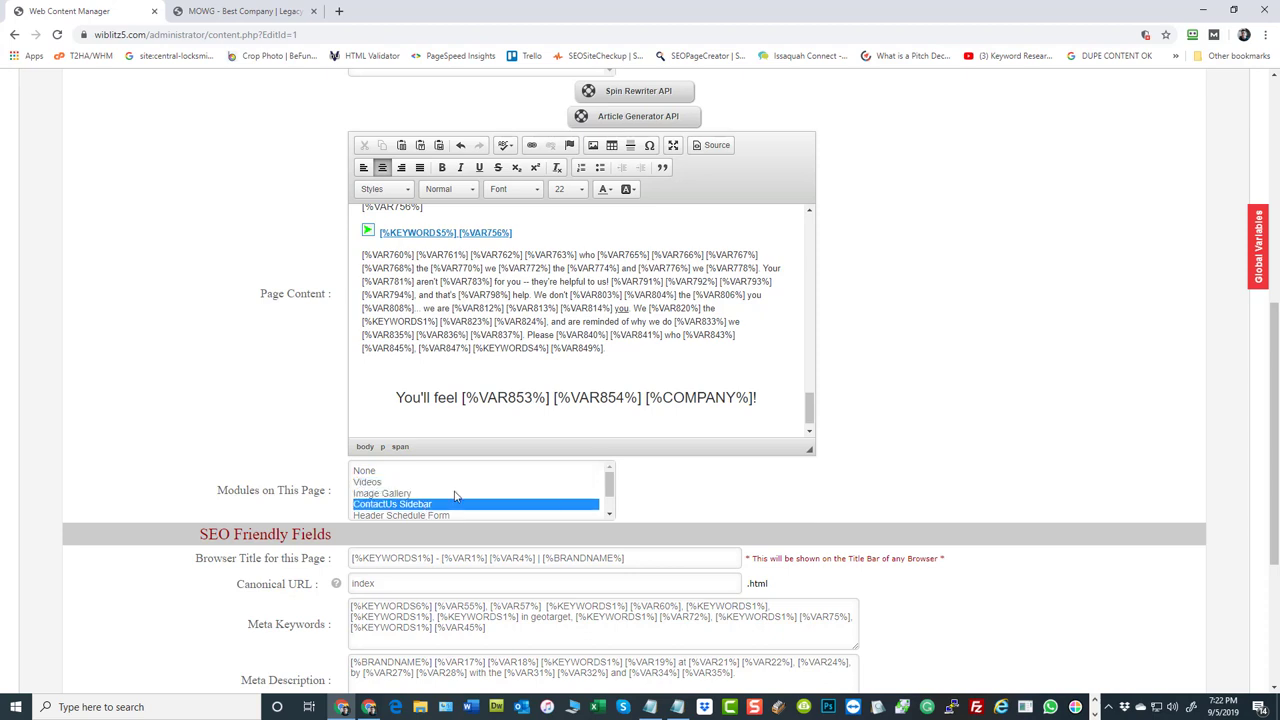
{"action": "scroll", "coordinate": [456, 497], "scroll_direction": "down", "scroll_amount": 1}
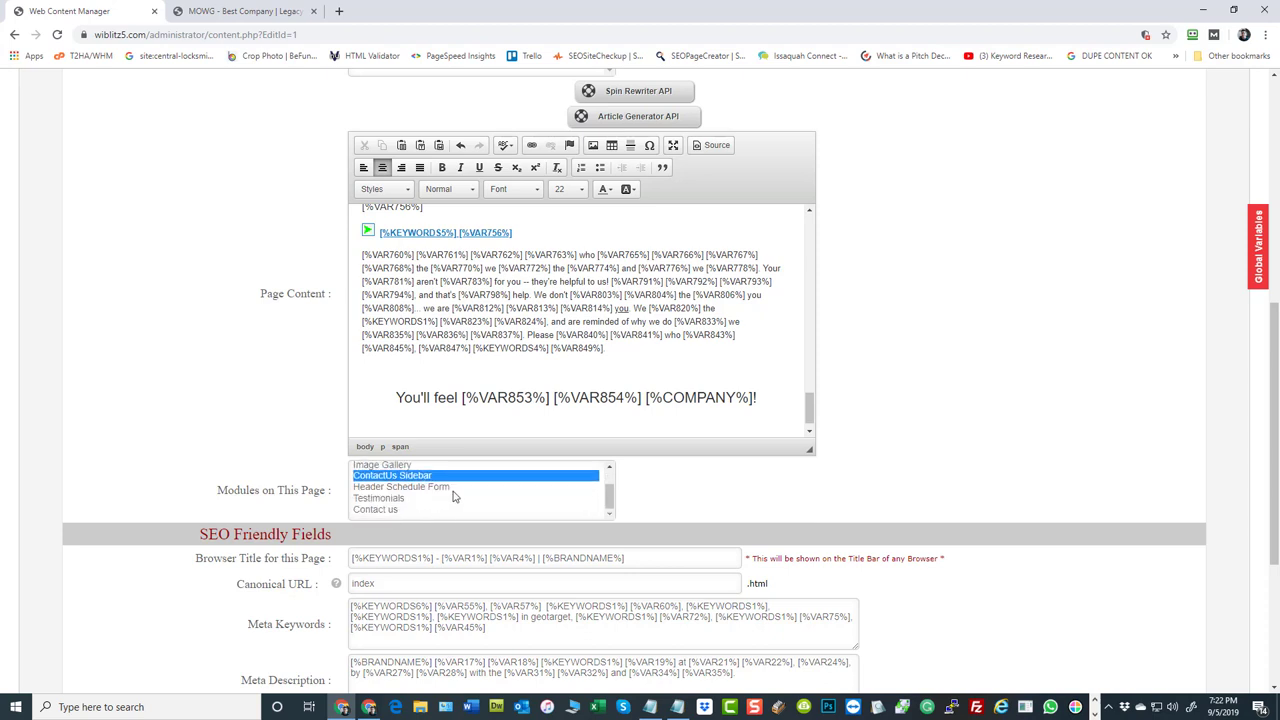
{"action": "left_click", "coordinate": [392, 501]}
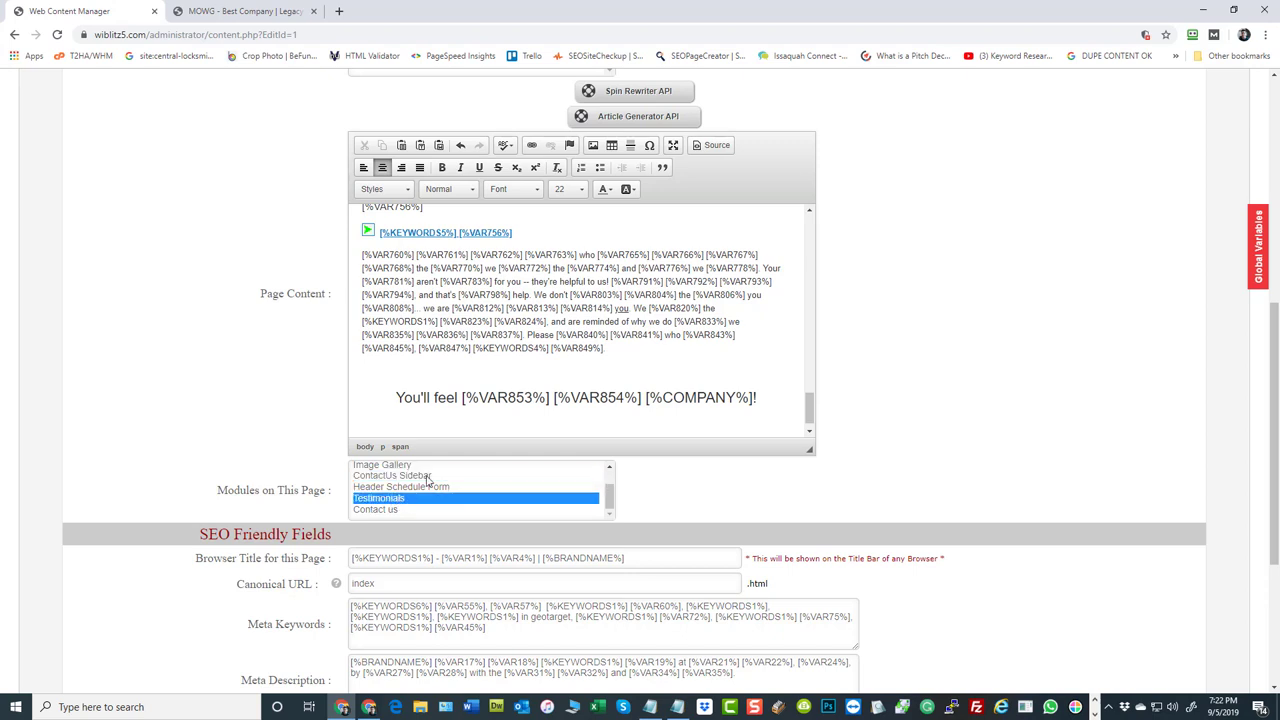
Enter the placeholder {CONTACTUS} on the line below the closing sentence and assign the Contact us module to the page.
{"action": "left_click", "coordinate": [578, 430]}
{"action": "scroll", "coordinate": [614, 400], "scroll_direction": "down", "scroll_amount": 1}
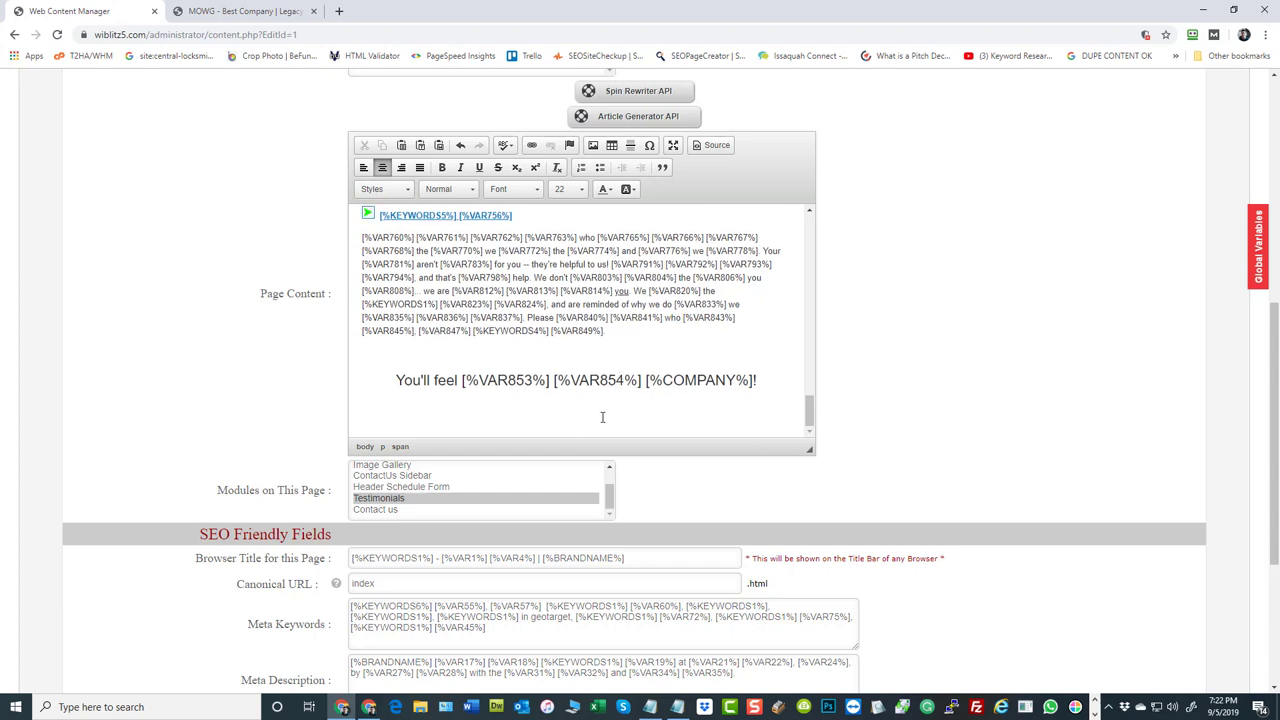
{"action": "left_click", "coordinate": [602, 417]}
{"action": "type", "text": "("}
{"action": "type", "text": "ONTACTUS"}
{"action": "type", "text": "]"}
{"action": "triple_click", "coordinate": [576, 414]}
{"action": "left_click", "coordinate": [382, 511]}
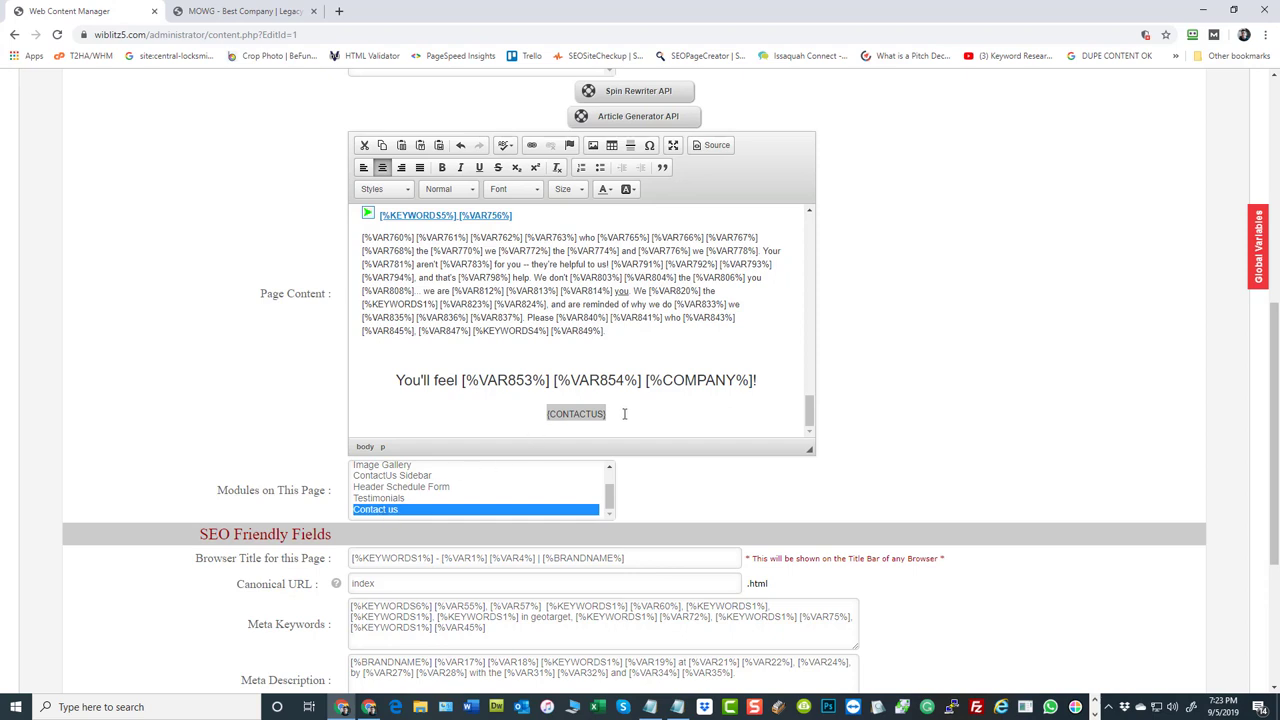
{"action": "left_click", "coordinate": [566, 414]}
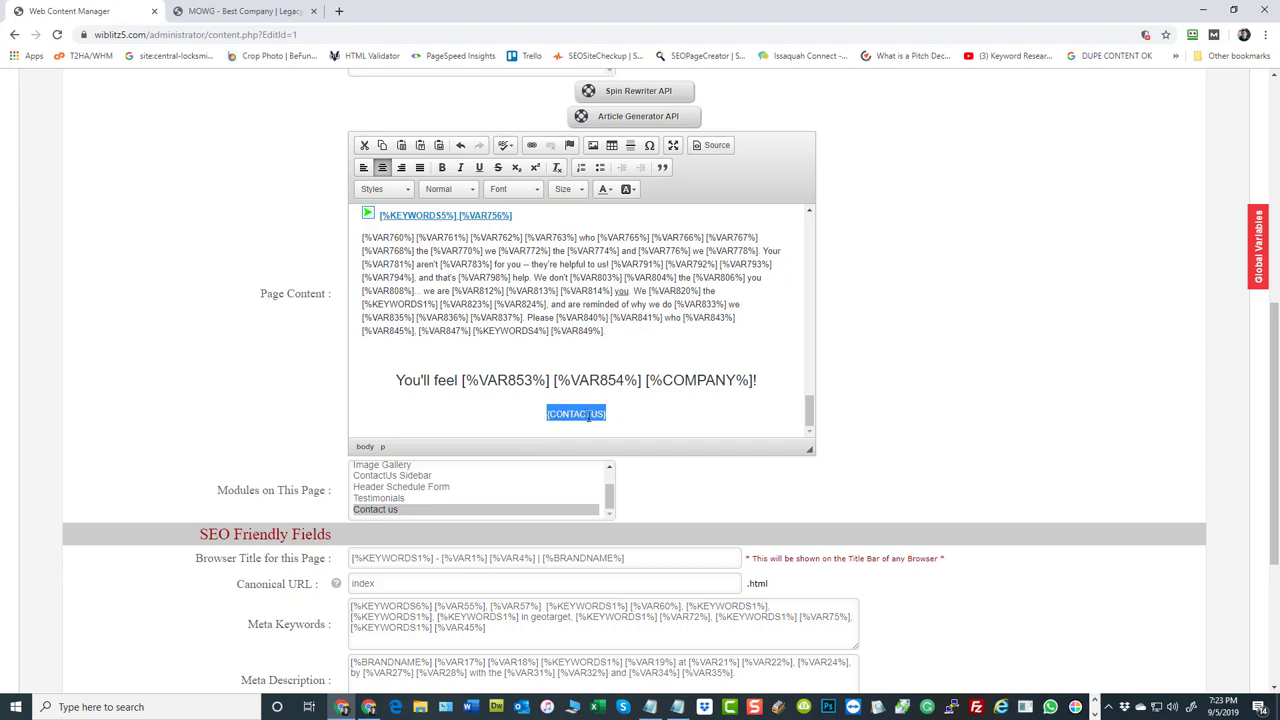
{"action": "left_click", "coordinate": [633, 416]}
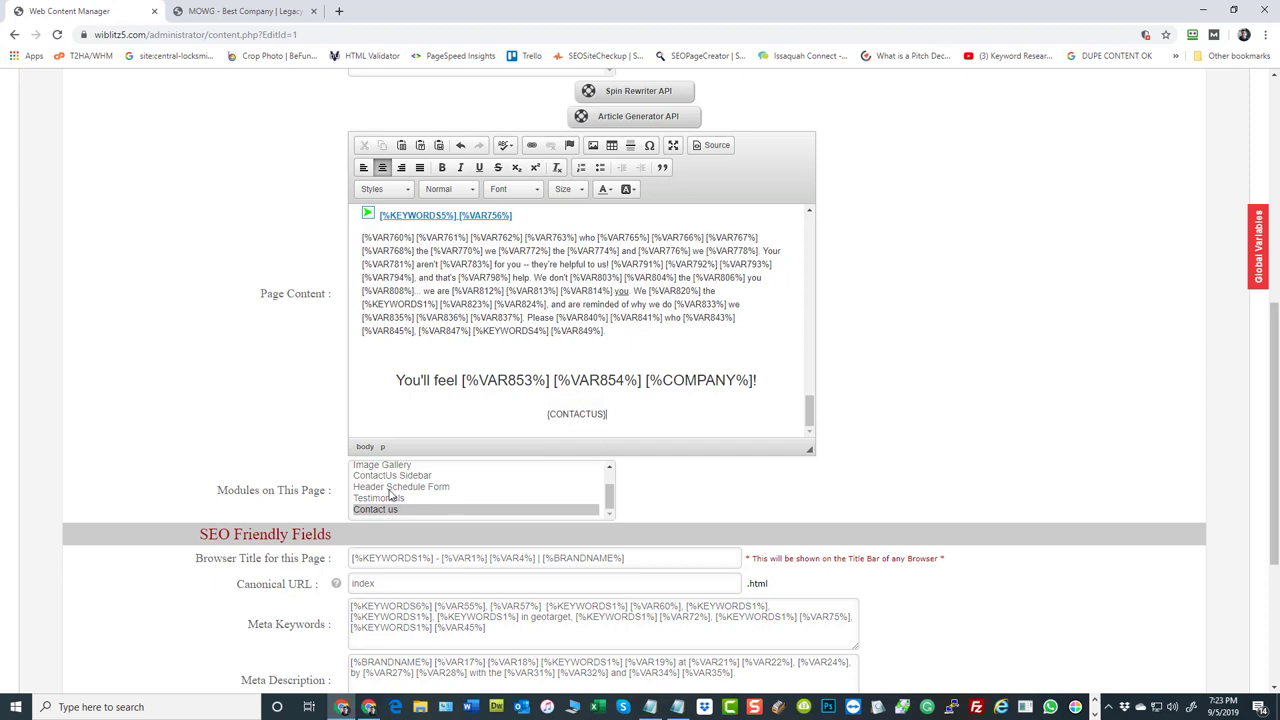
Assign both the Testimonials and Contact us modules to the page and insert {TESTIMONIALS} on its own line above {CONTACTUS}.
{"action": "left_click_drag", "start_coordinate": [387, 501], "coordinate": [377, 515]}
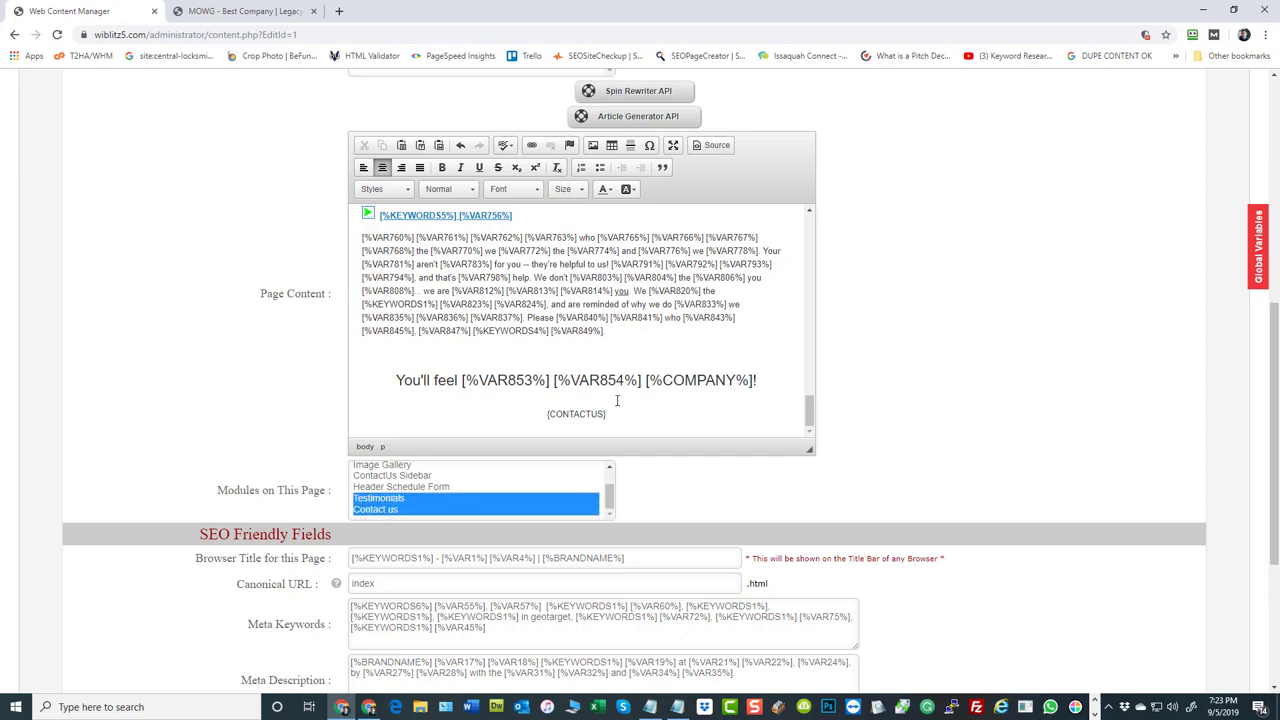
{"action": "left_click", "coordinate": [533, 418]}
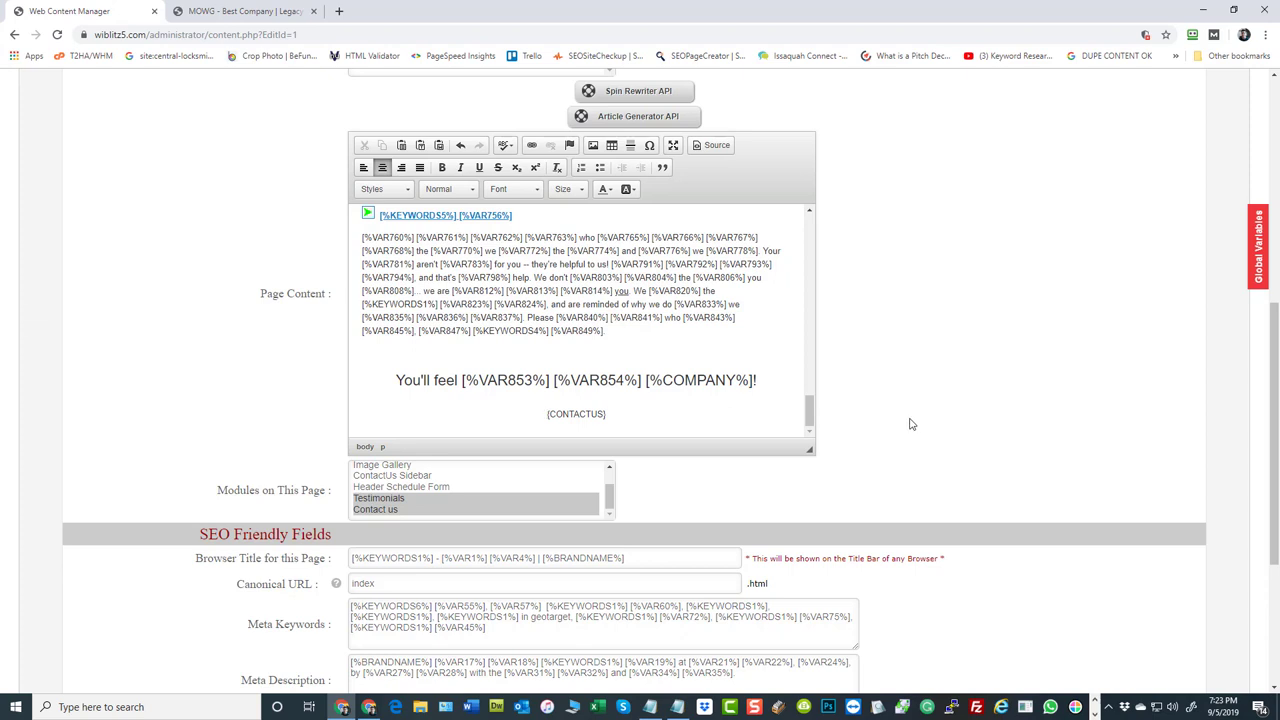
{"action": "type", "text": "[TESTIMONIALS]"}
{"action": "key", "text": "Return"}
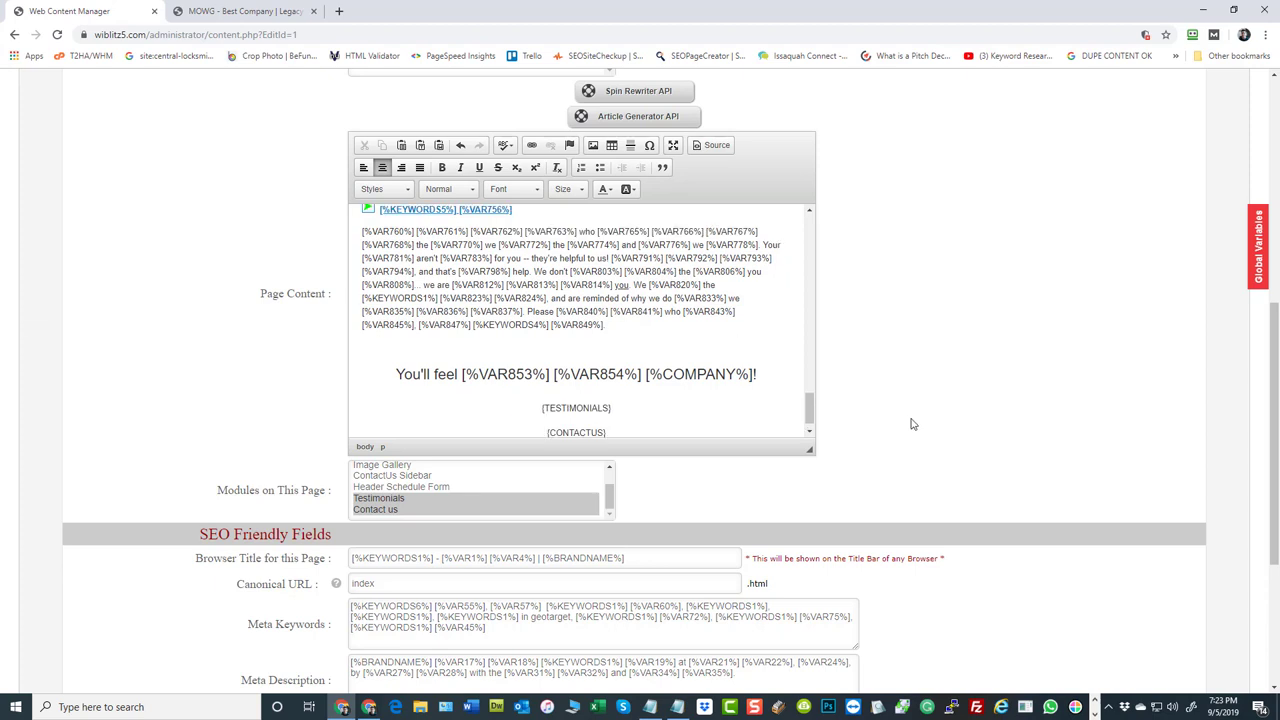
Insert a horizontal line above the {TESTIMONIALS} placeholder and another above {CONTACTUS}.
{"action": "scroll", "coordinate": [649, 361], "scroll_direction": "down", "scroll_amount": 1}
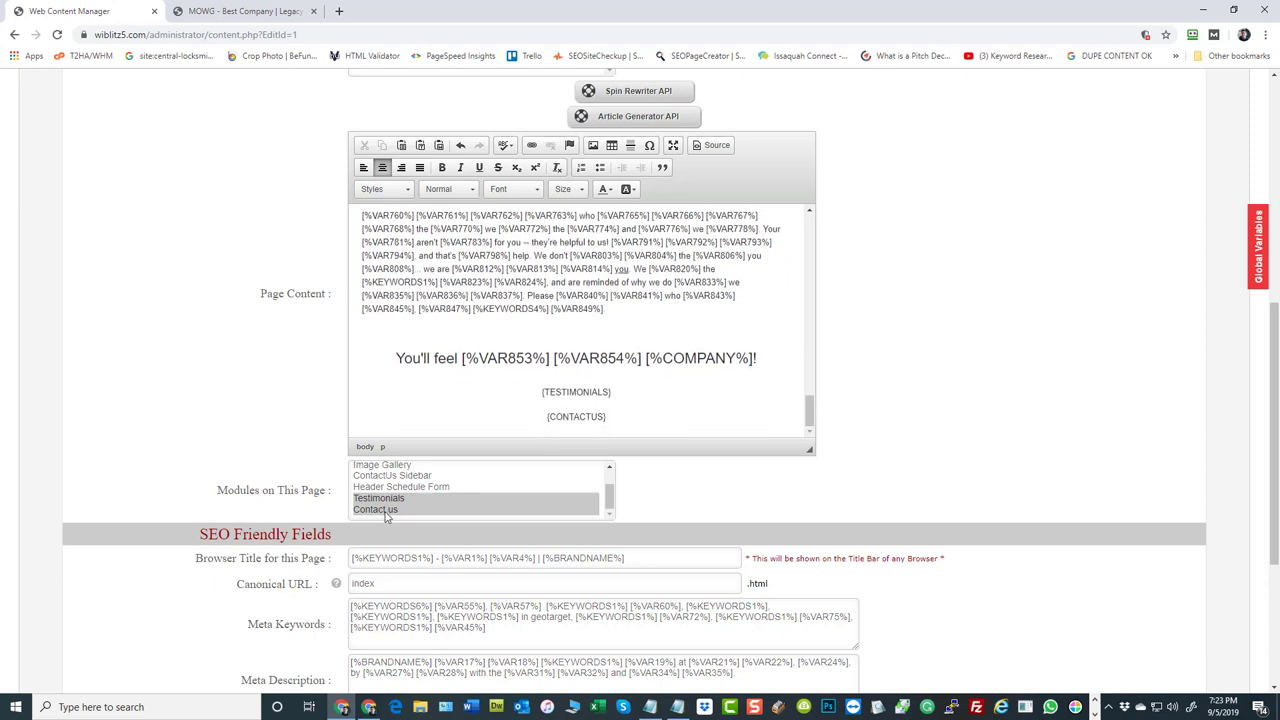
{"action": "scroll", "coordinate": [995, 310], "scroll_direction": "down", "scroll_amount": 2}
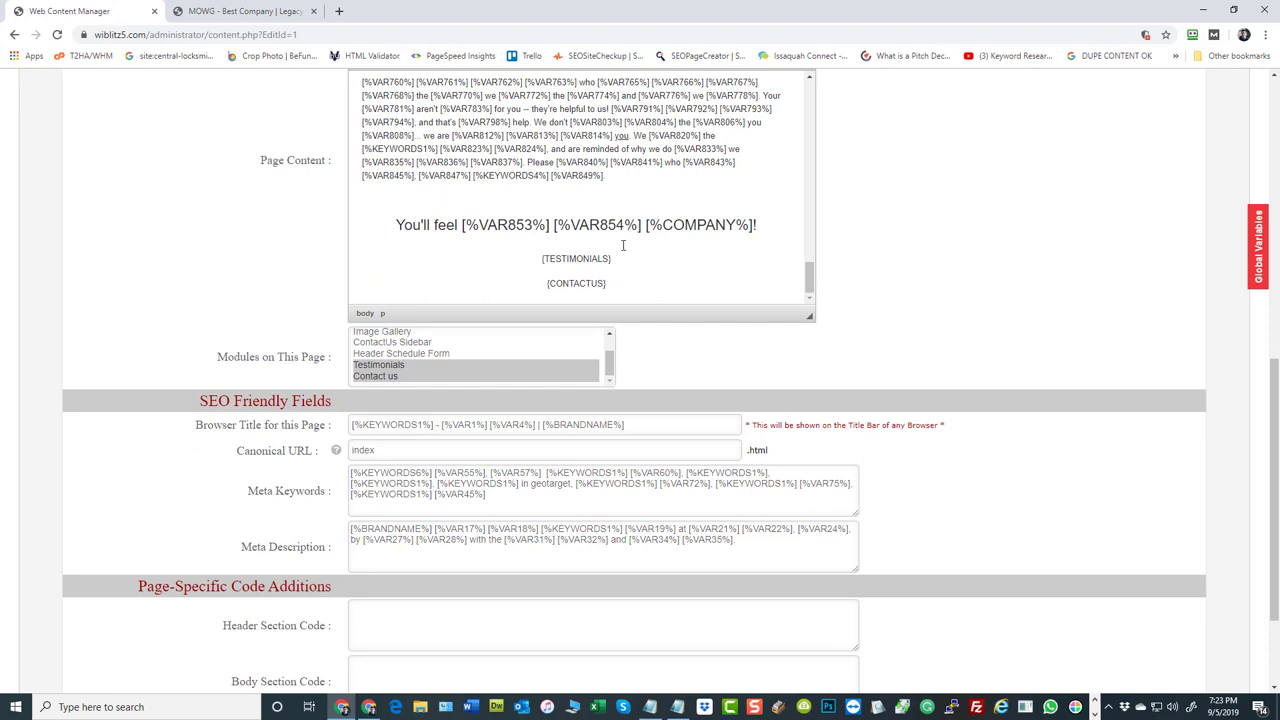
{"action": "scroll", "coordinate": [1011, 260], "scroll_direction": "up", "scroll_amount": 2}
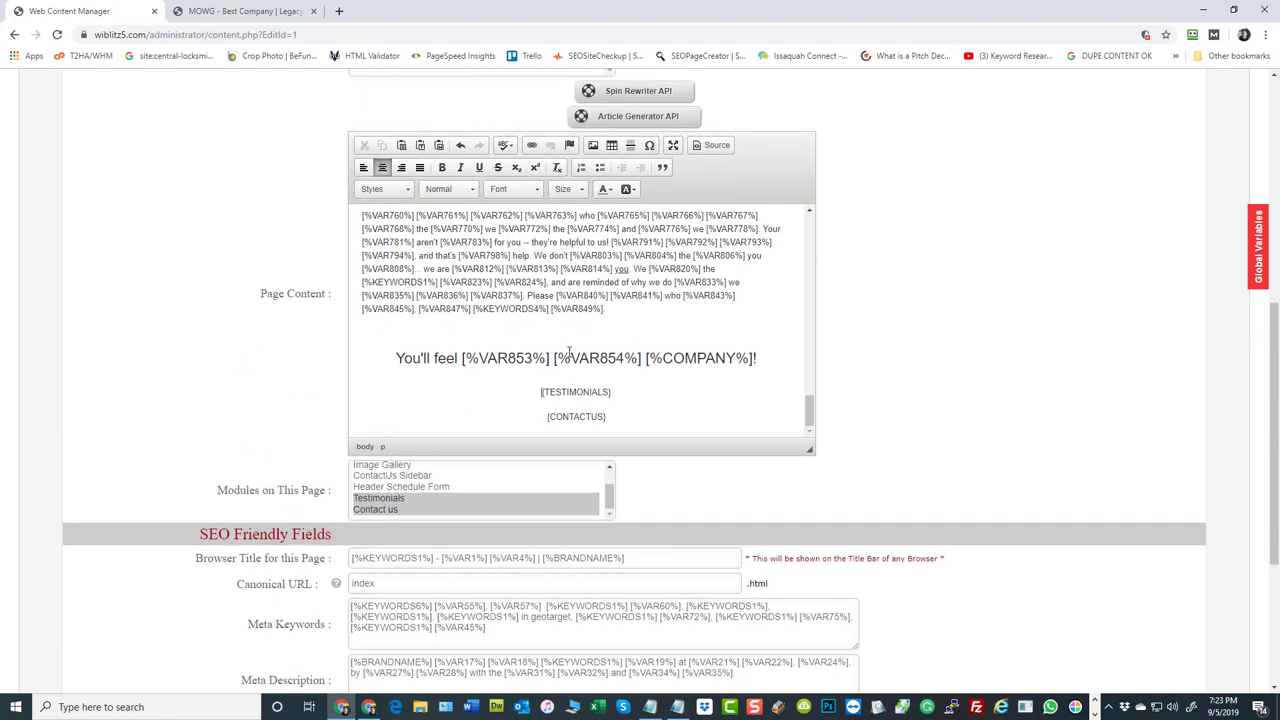
{"action": "left_click", "coordinate": [629, 147]}
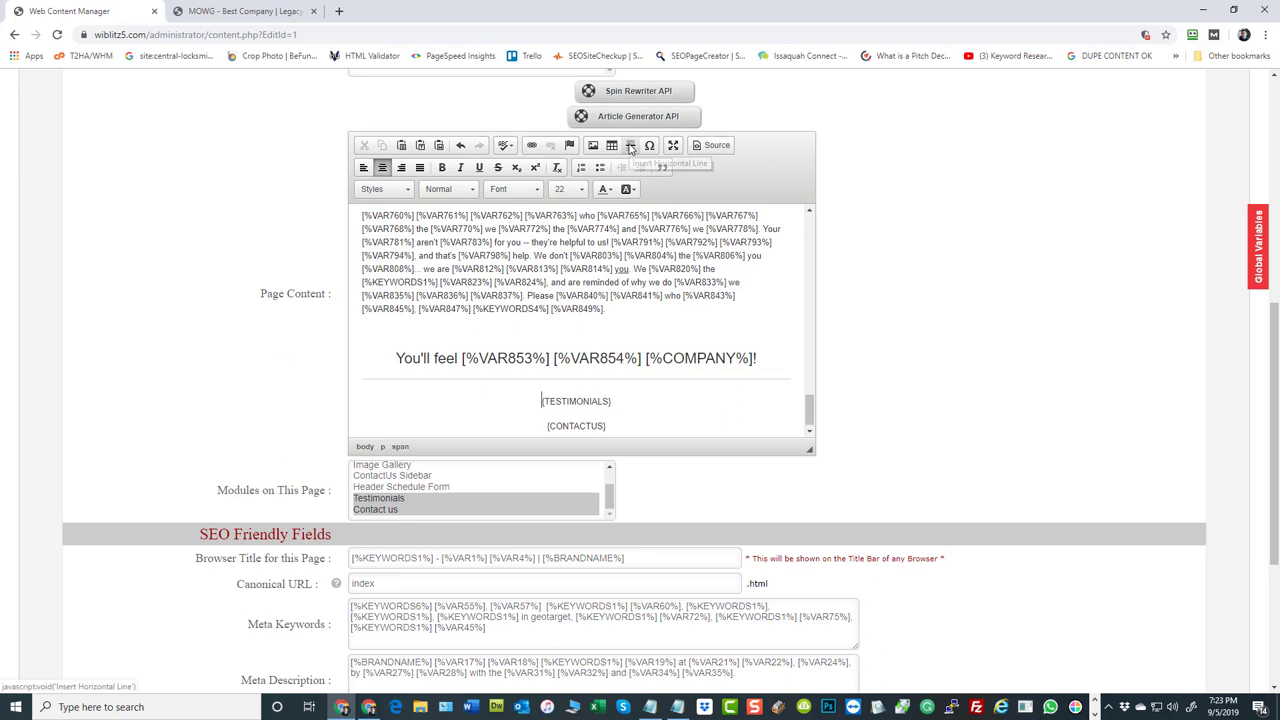
{"action": "left_click", "coordinate": [530, 424]}
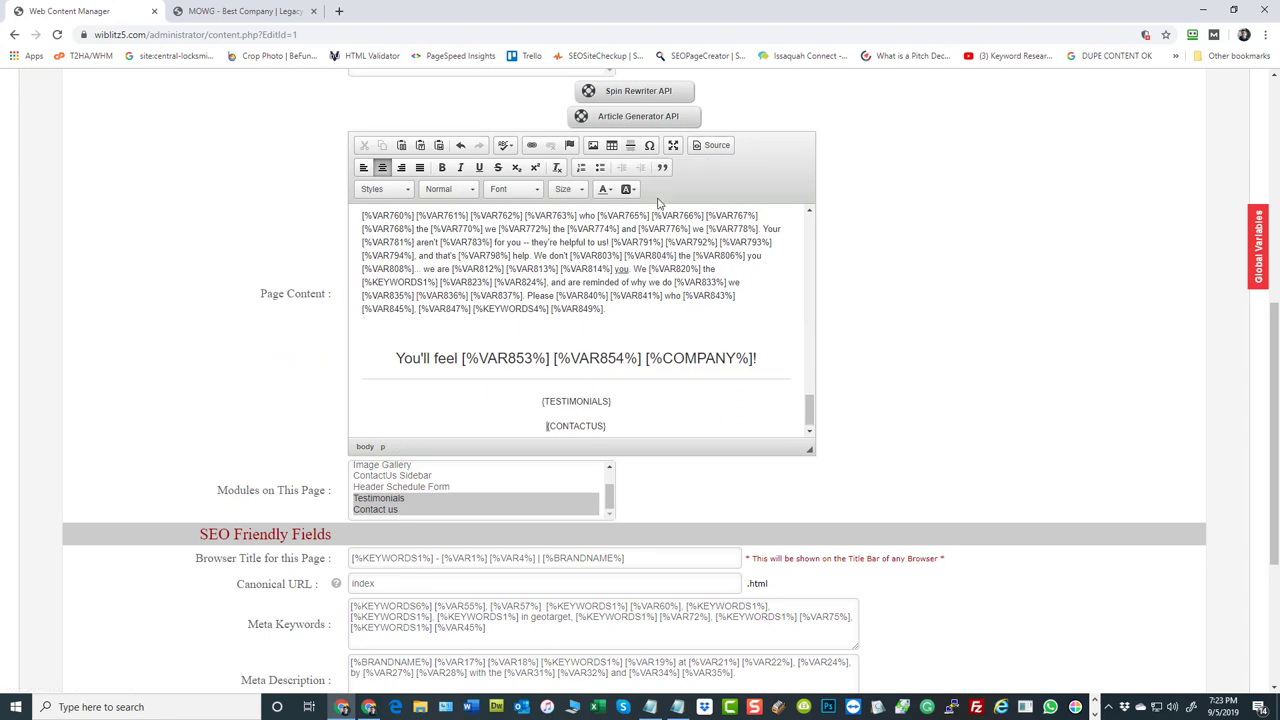
{"action": "left_click", "coordinate": [630, 148]}
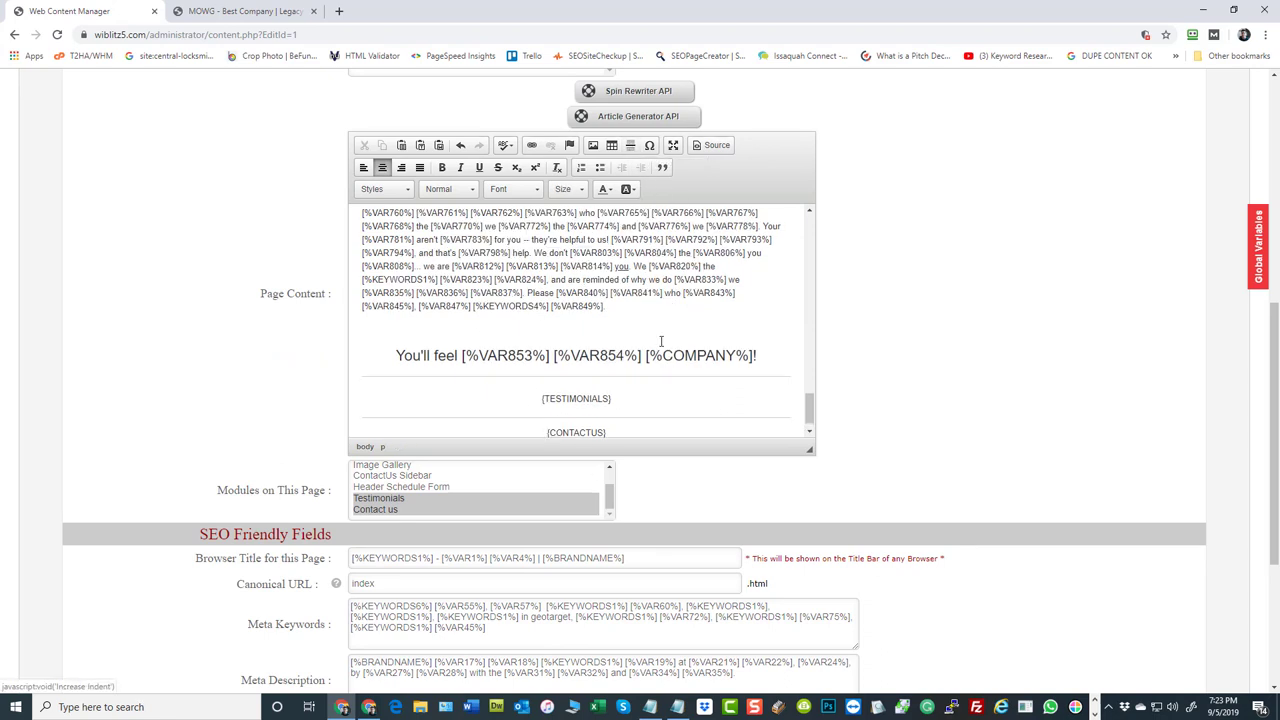
{"action": "scroll", "coordinate": [655, 300], "scroll_direction": "down", "scroll_amount": 1}
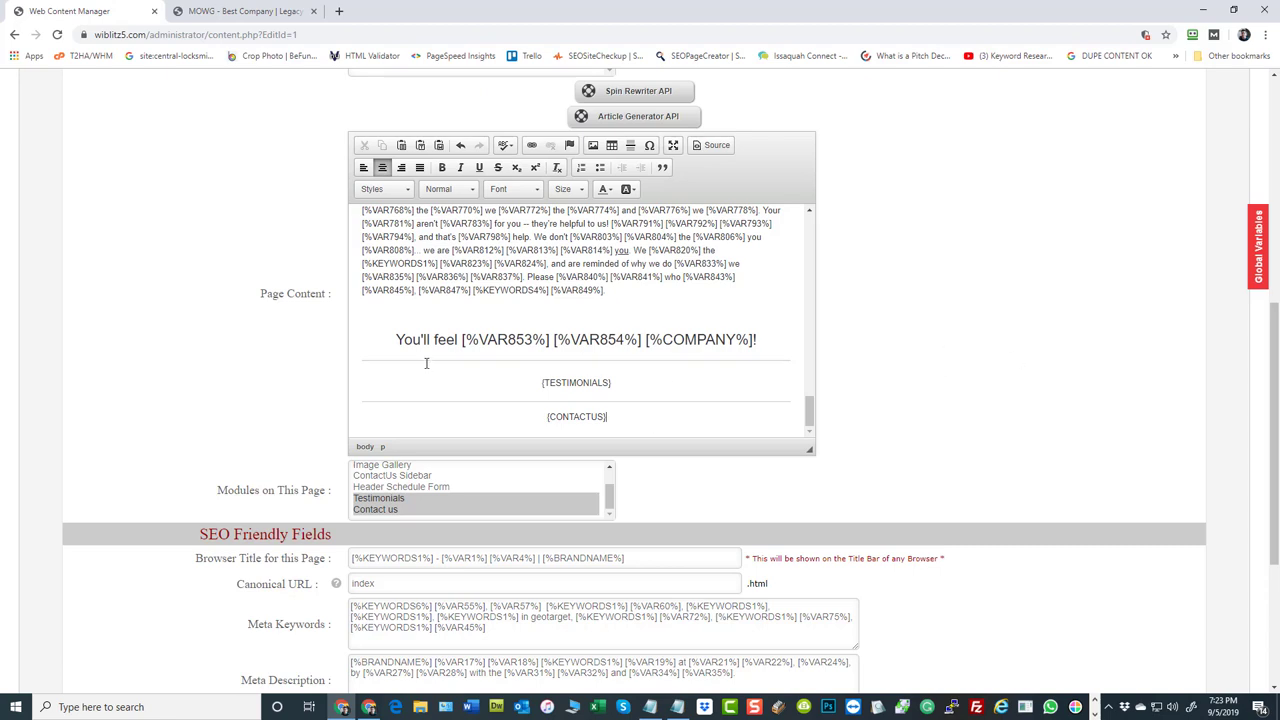
Update and reload the Home page record, and check the placeholders at the end of its content.
{"action": "scroll", "coordinate": [1020, 371], "scroll_direction": "down", "scroll_amount": 1}
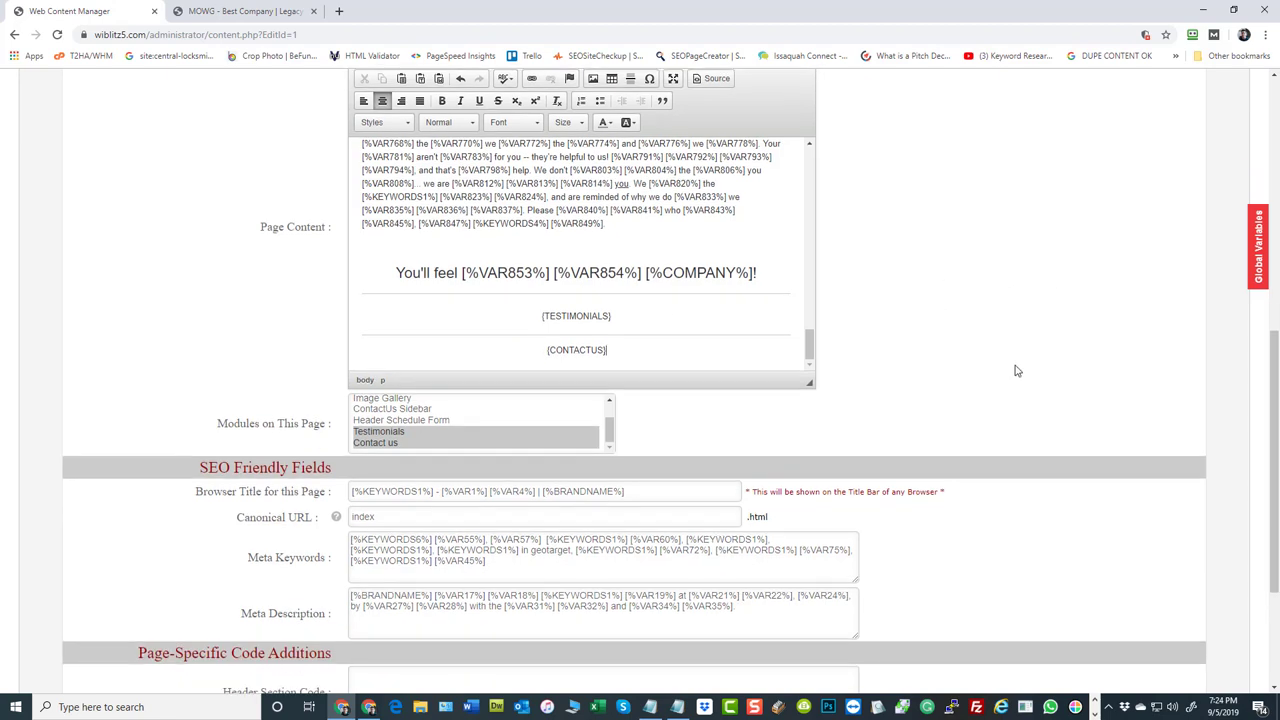
{"action": "scroll", "coordinate": [1015, 371], "scroll_direction": "down", "scroll_amount": 3}
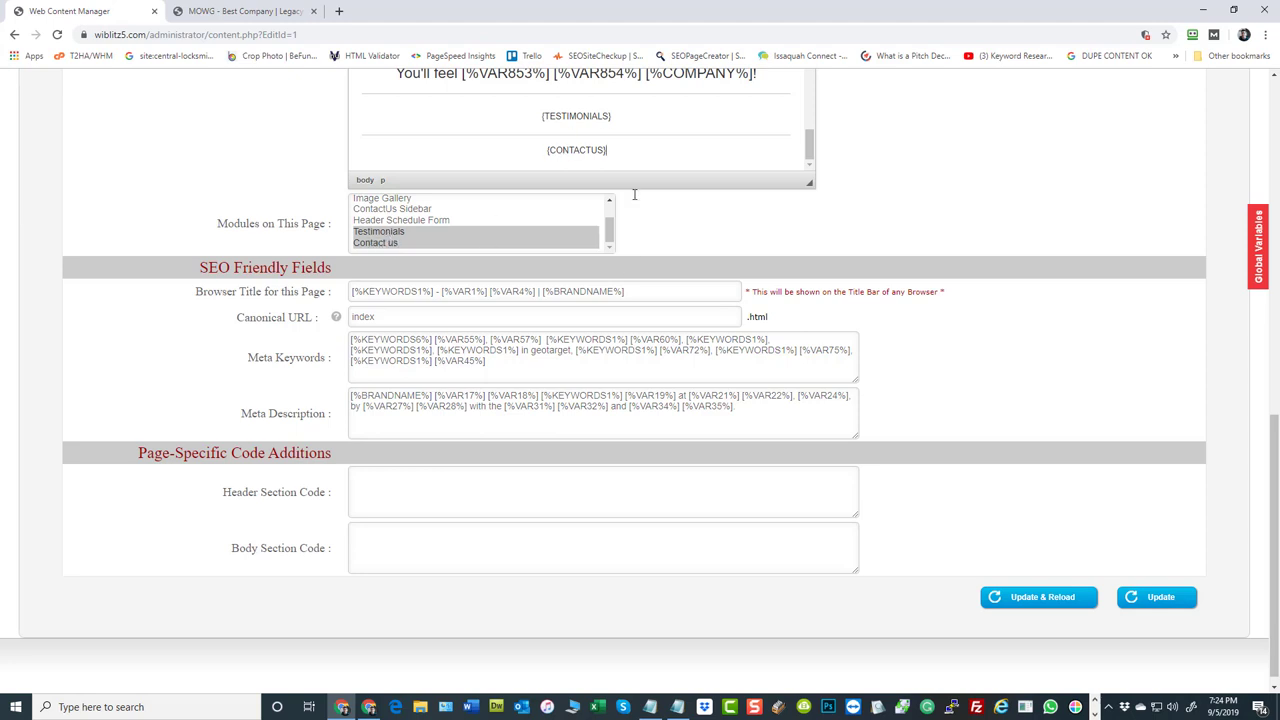
{"action": "left_click", "coordinate": [1034, 600]}
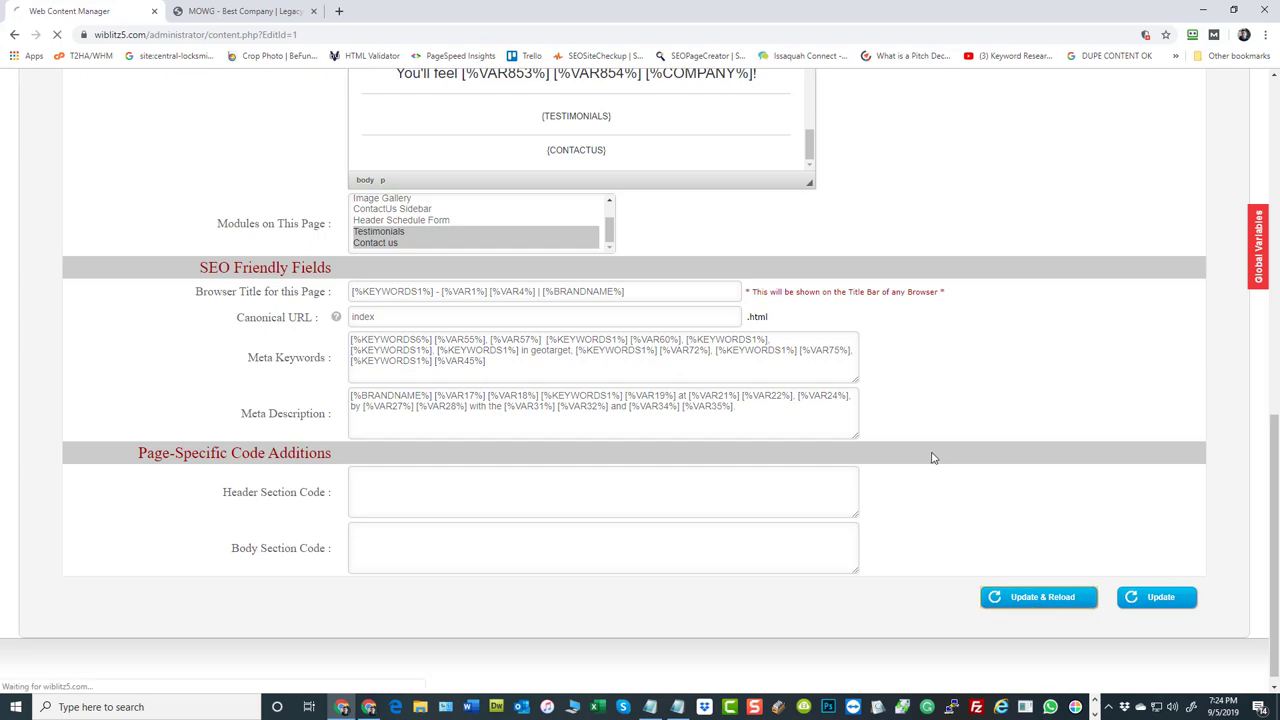
{"action": "scroll", "coordinate": [958, 360], "scroll_direction": "down", "scroll_amount": 3}
{"action": "scroll", "coordinate": [956, 371], "scroll_direction": "down", "scroll_amount": 2}
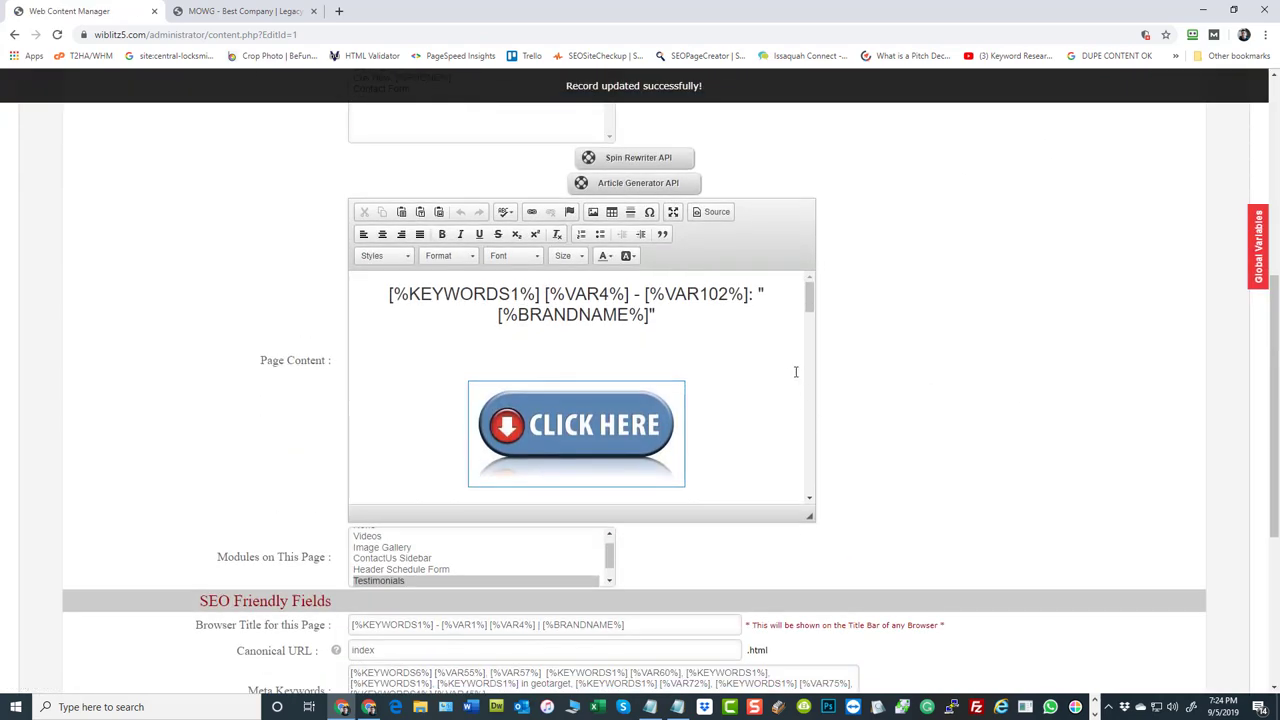
{"action": "scroll", "coordinate": [742, 385], "scroll_direction": "down", "scroll_amount": 10}
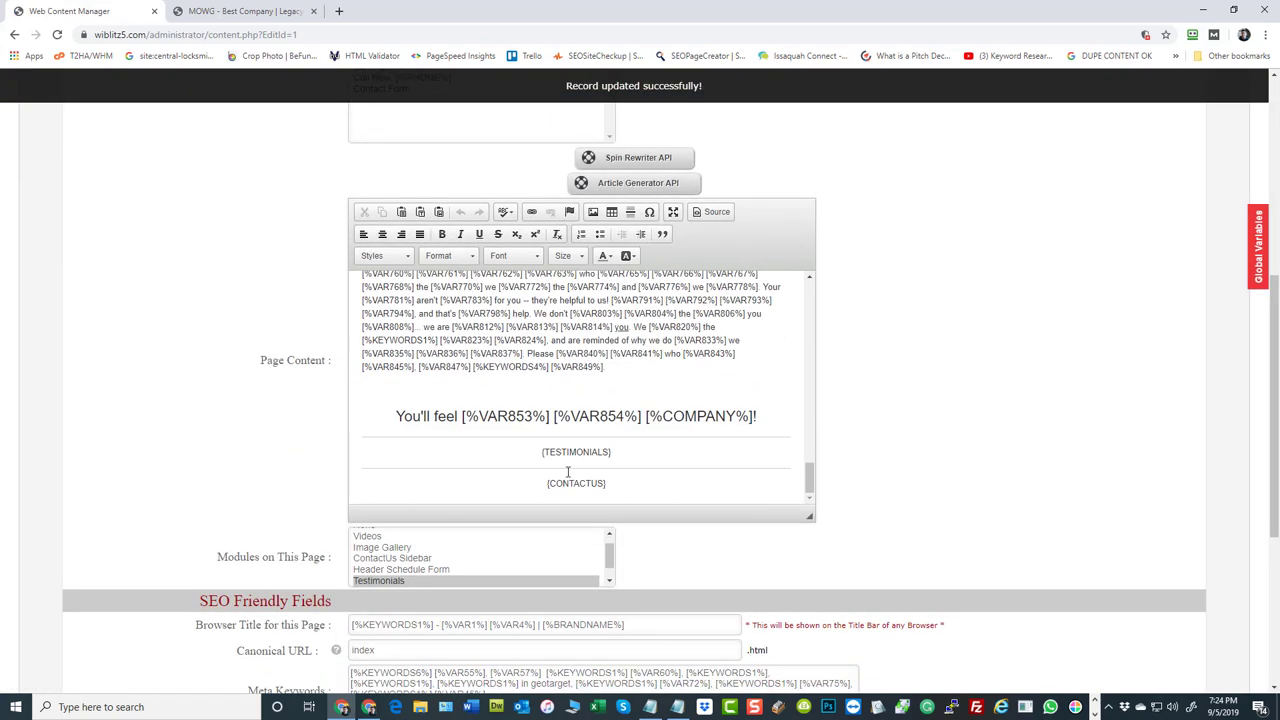
Reload the live home page and examine the module sections below the closing sentence.
{"action": "left_click", "coordinate": [247, 10]}
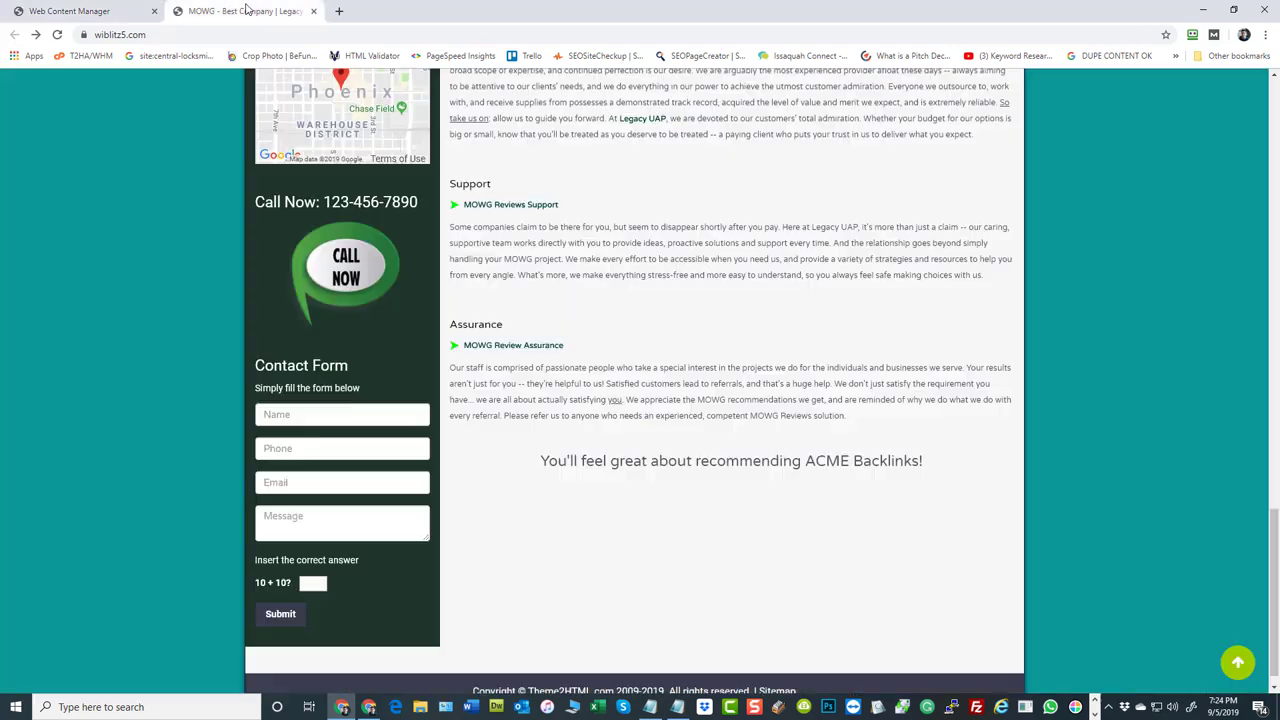
{"action": "left_click", "coordinate": [57, 34]}
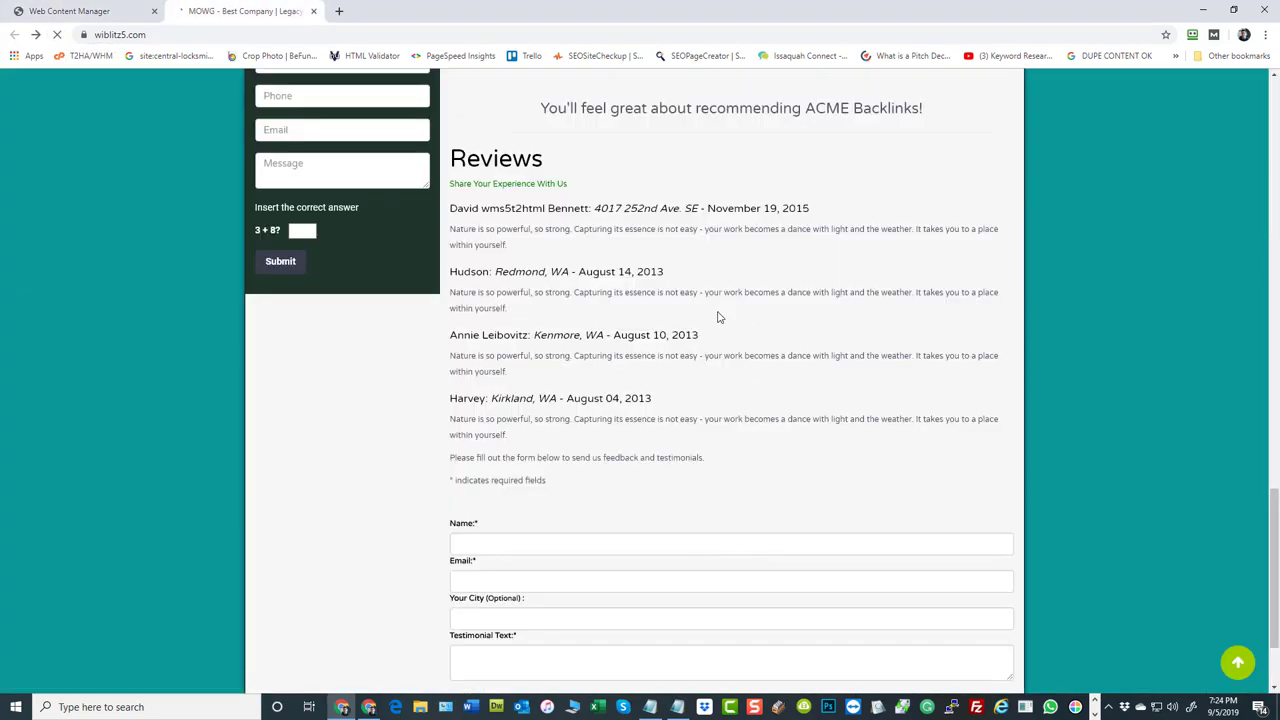
Examine the Reviews block on the live home page, from its heading down to the required-fields note.
{"action": "scroll", "coordinate": [663, 357], "scroll_direction": "down", "scroll_amount": 3}
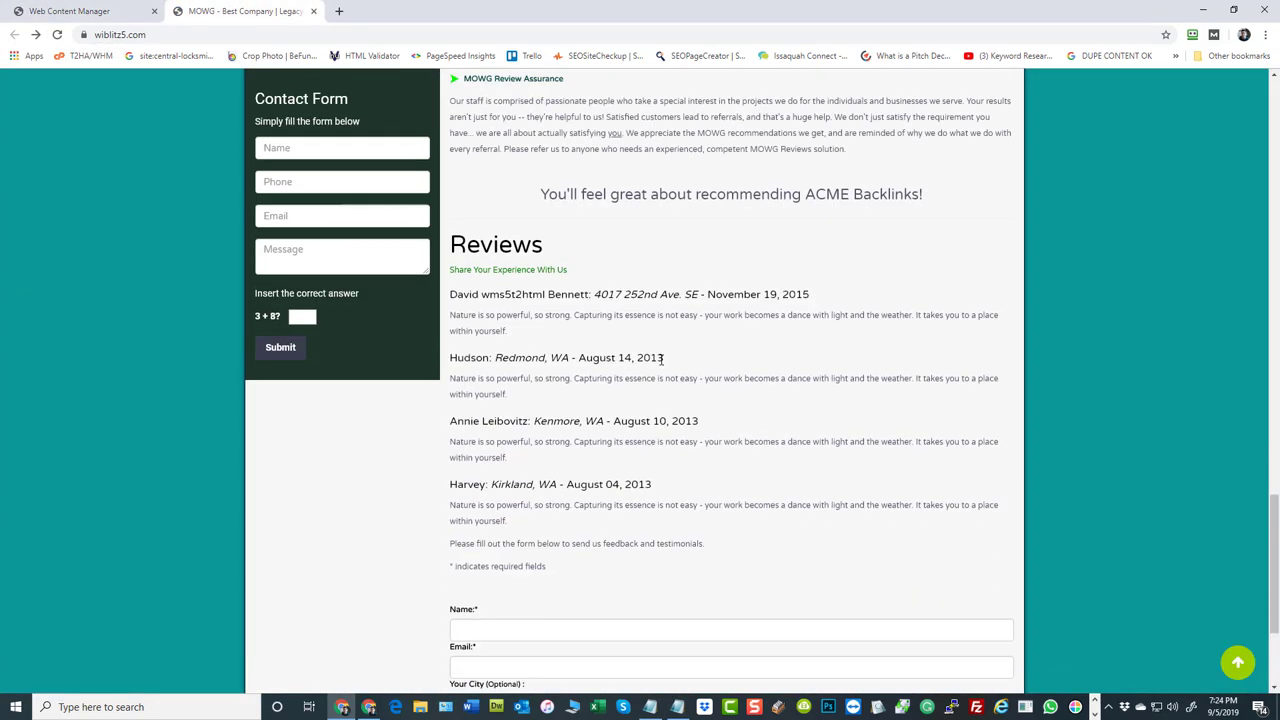
{"action": "scroll", "coordinate": [661, 360], "scroll_direction": "down", "scroll_amount": 2}
{"action": "scroll", "coordinate": [711, 181], "scroll_direction": "up", "scroll_amount": 1}
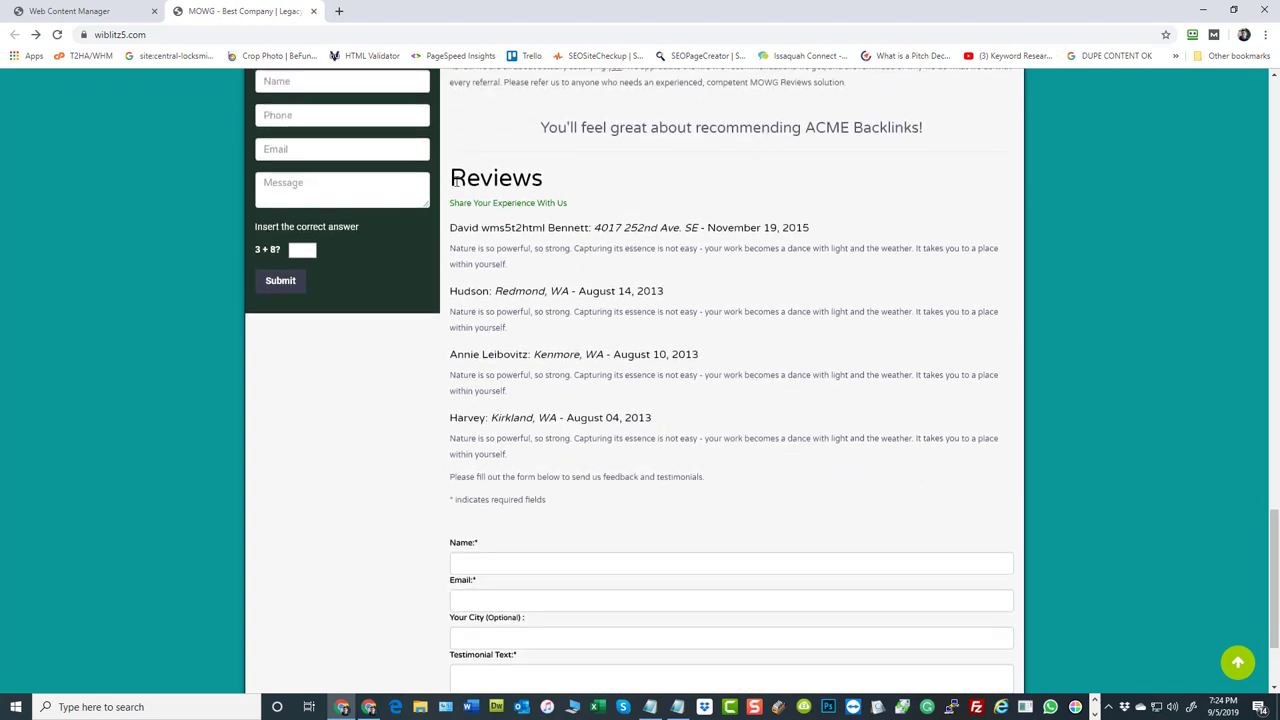
{"action": "left_click_drag", "start_coordinate": [513, 185], "coordinate": [758, 492]}
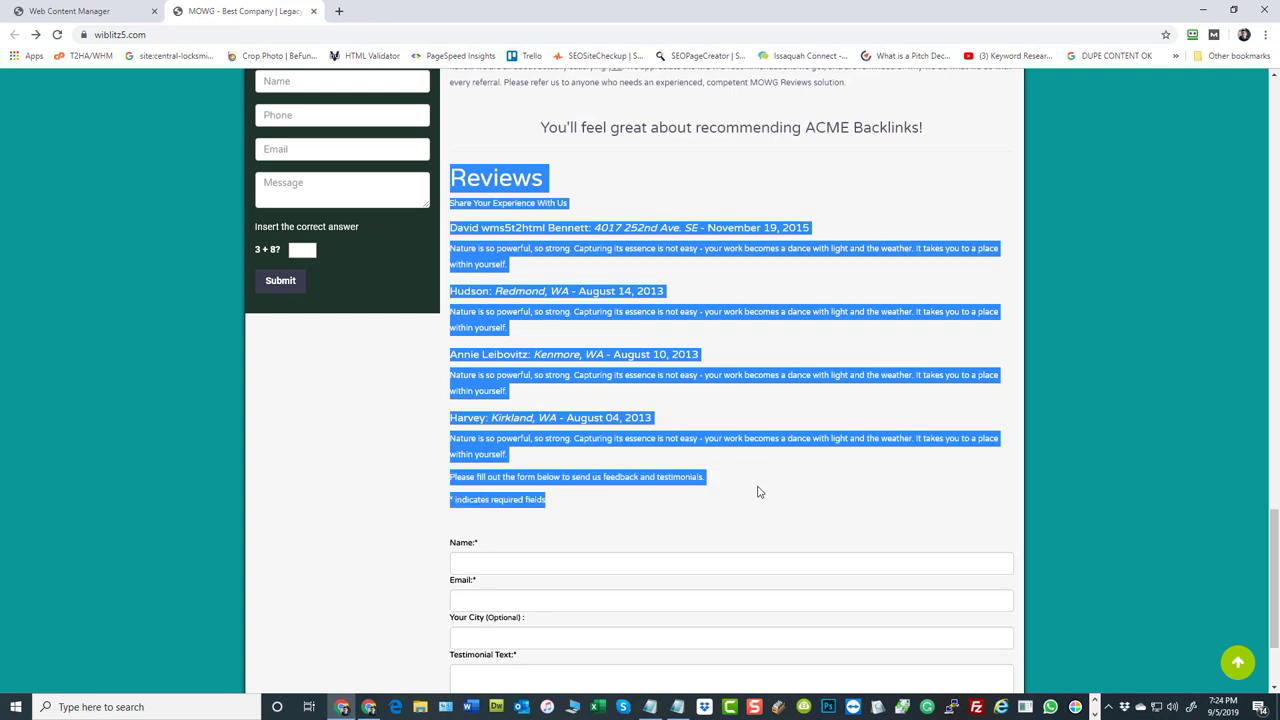
{"action": "left_click", "coordinate": [632, 193]}
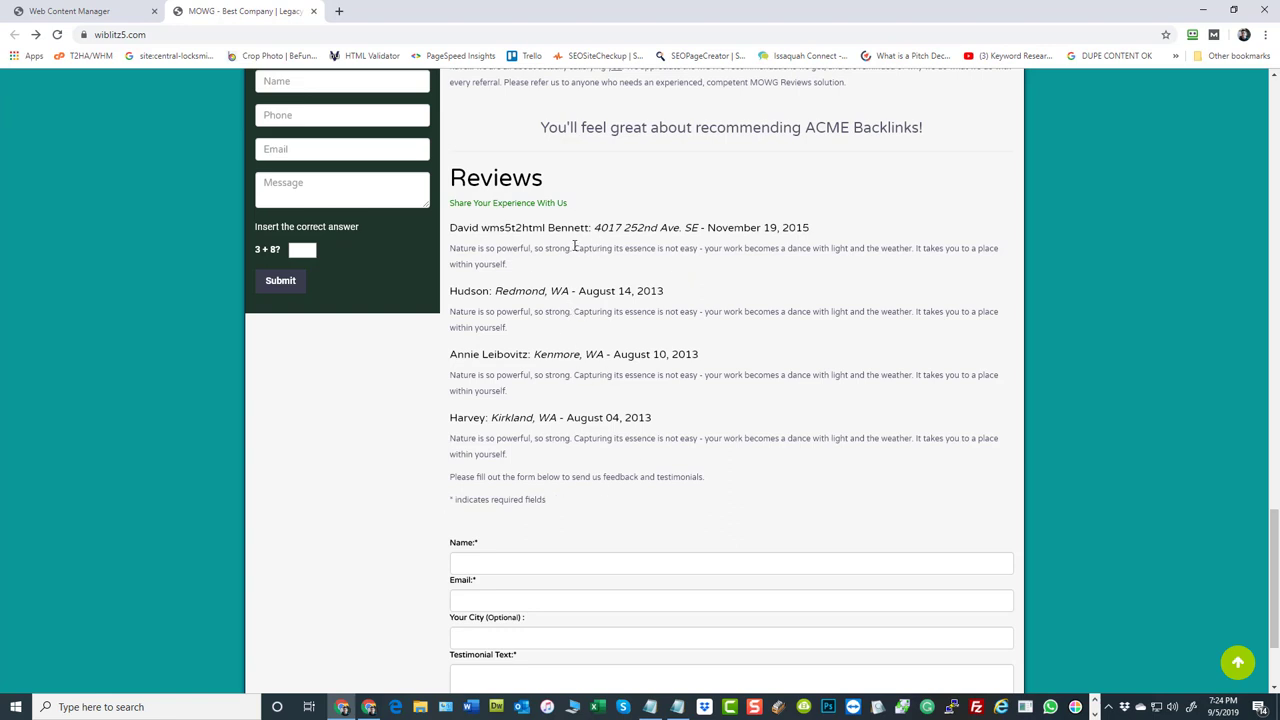
Go back to the admin panel's dashboard and open the Testimonials manager to review its entries.
{"action": "left_click", "coordinate": [88, 18]}
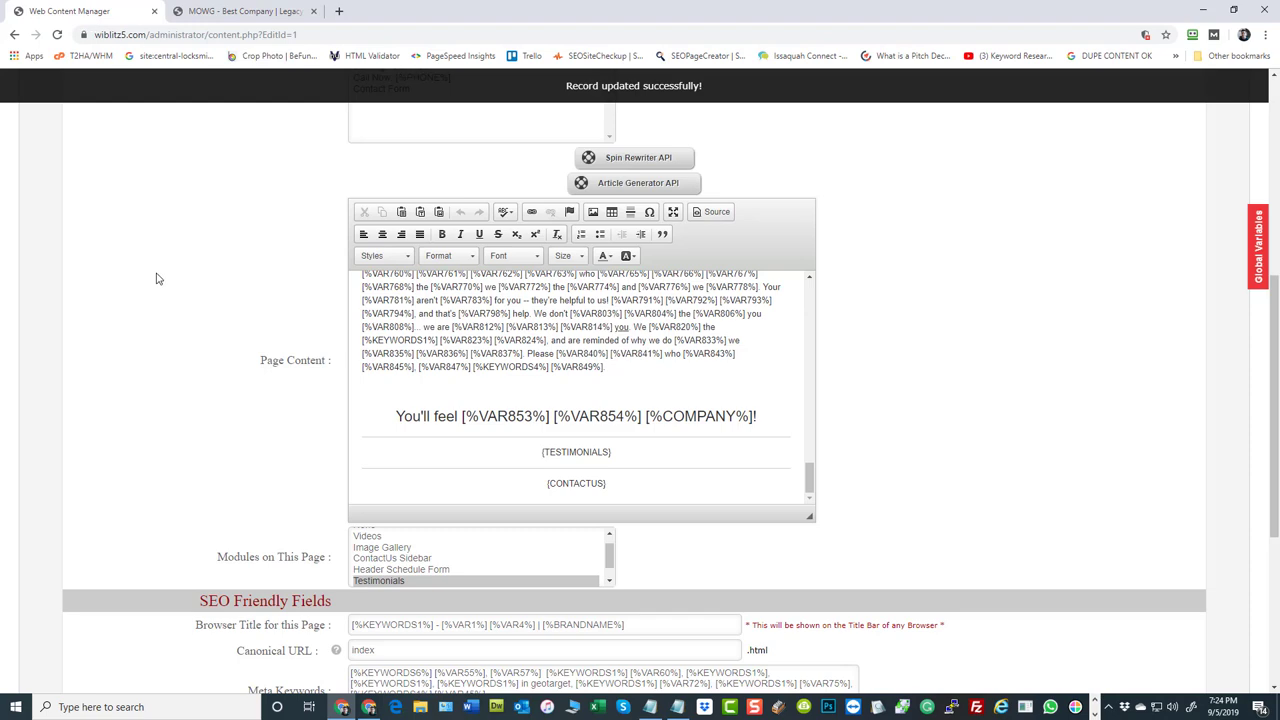
{"action": "scroll", "coordinate": [171, 294], "scroll_direction": "up", "scroll_amount": 5}
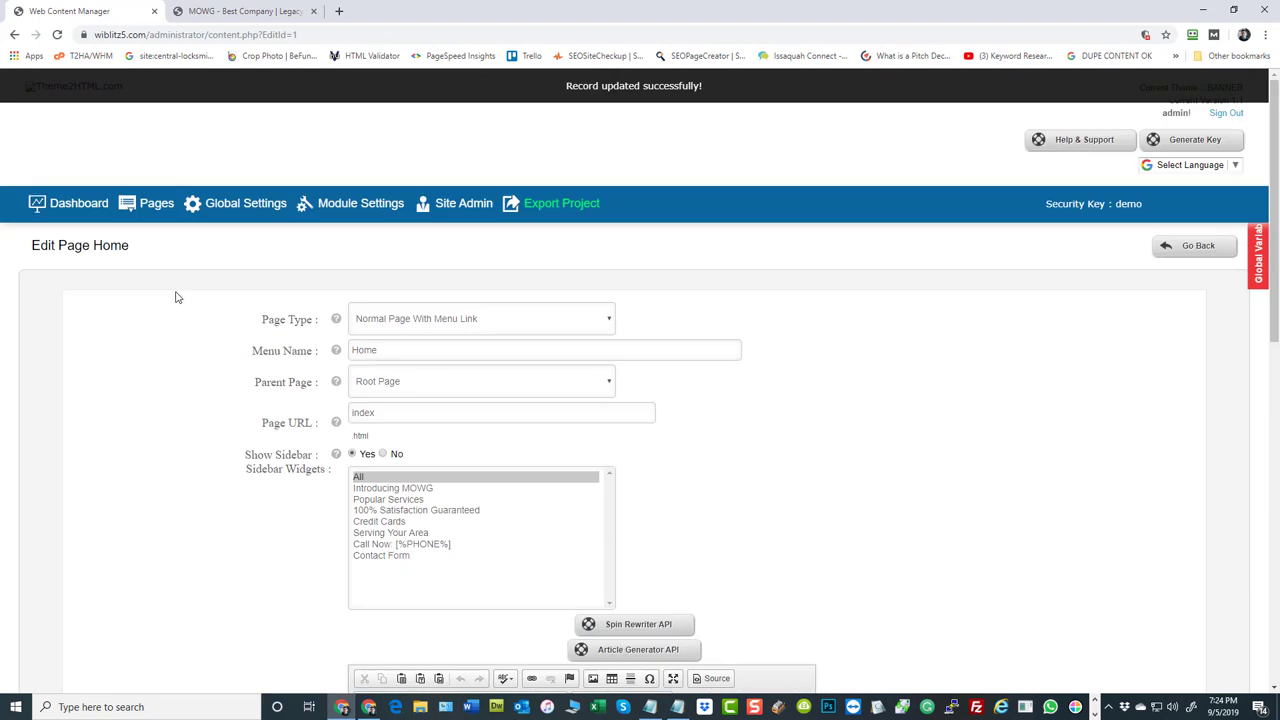
{"action": "left_click", "coordinate": [68, 205]}
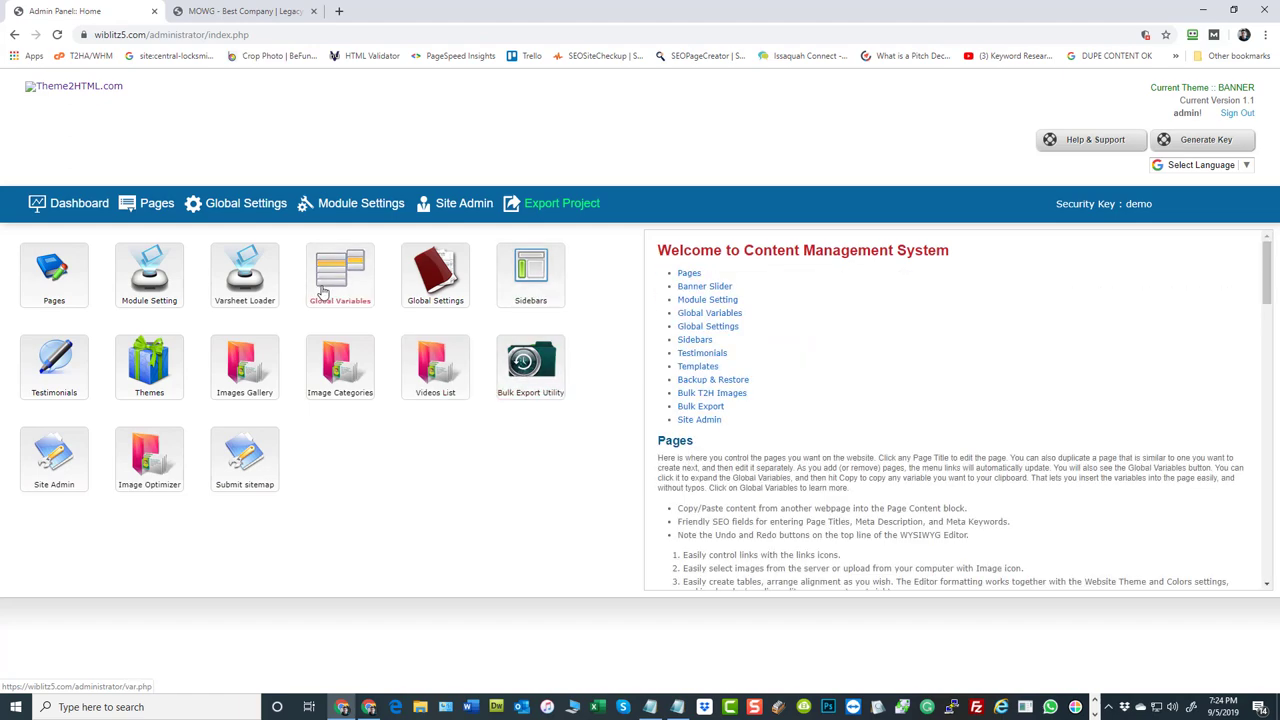
{"action": "left_click", "coordinate": [55, 367]}
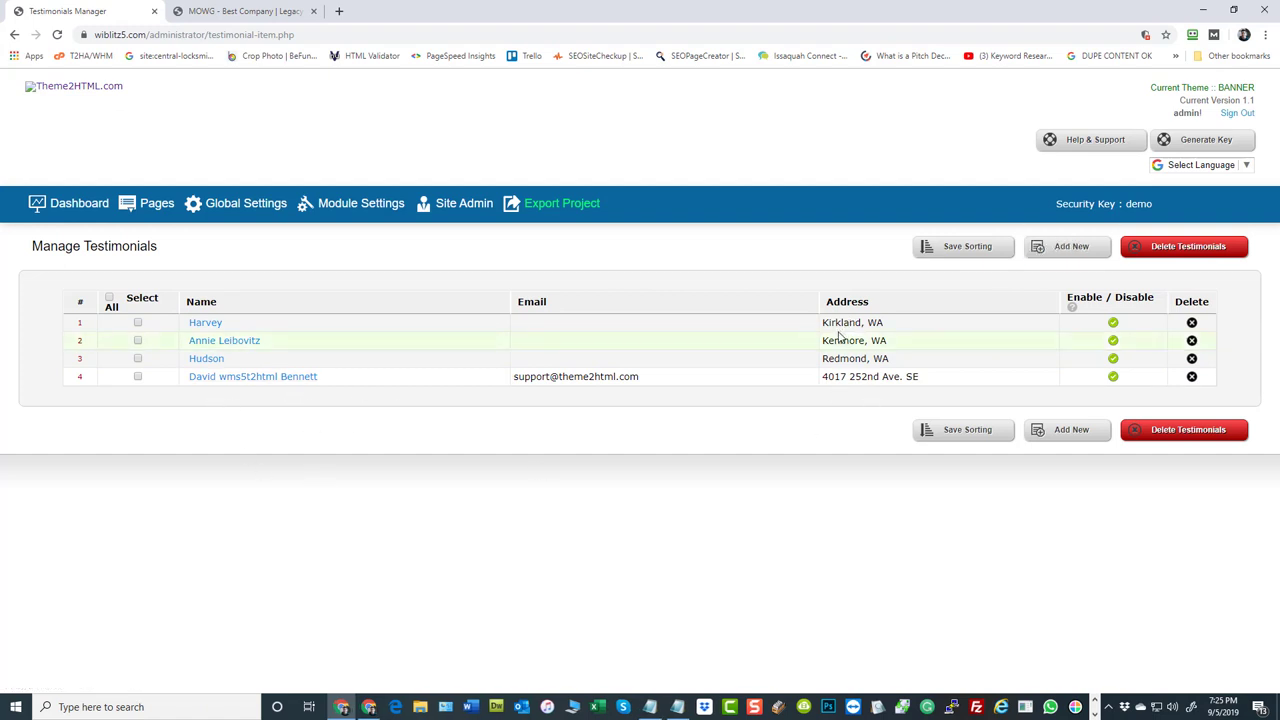
Compare the live home page's main content, published reviews and testimonial submission form with the testimonials list.
{"action": "left_click", "coordinate": [316, 6]}
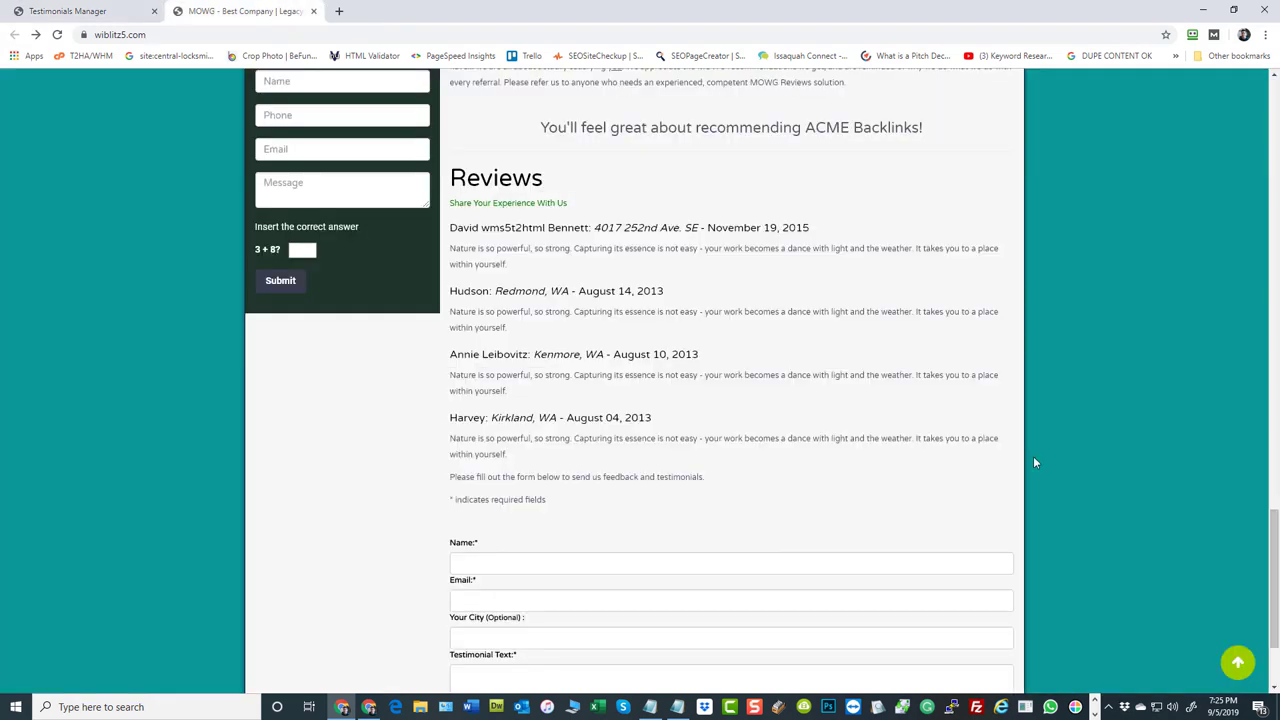
{"action": "scroll", "coordinate": [1014, 458], "scroll_direction": "down", "scroll_amount": 2}
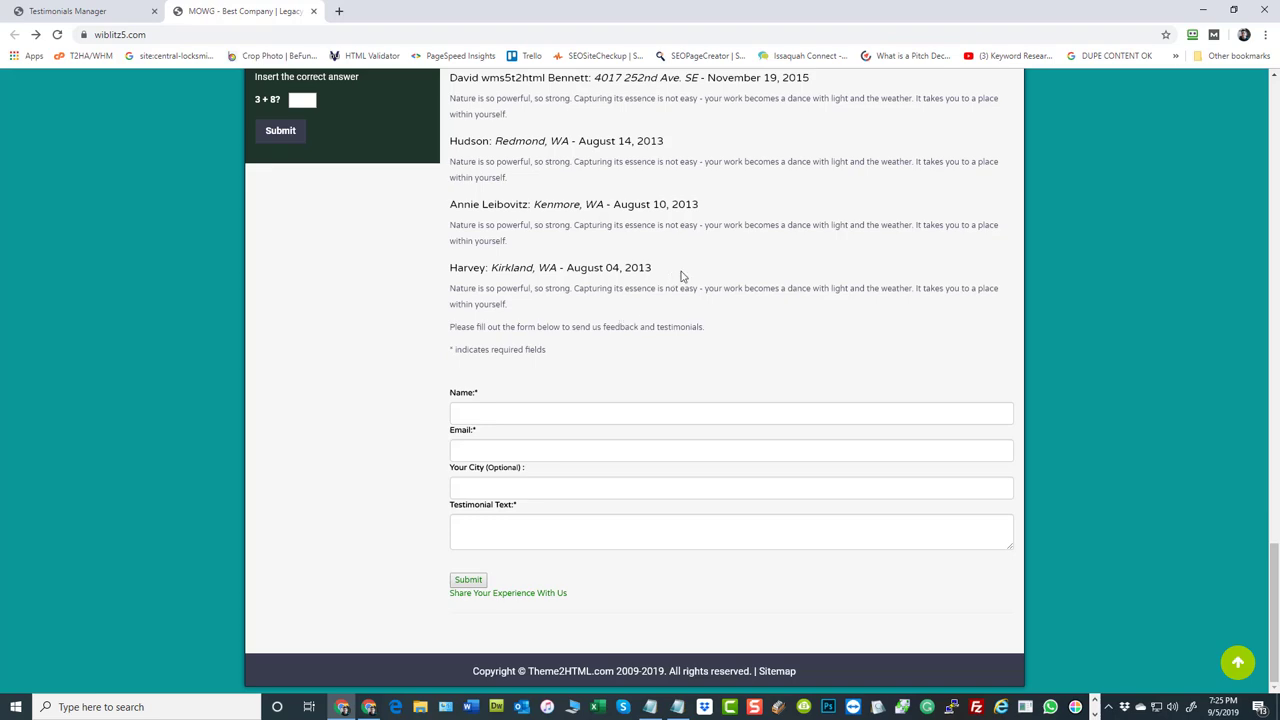
{"action": "scroll", "coordinate": [683, 273], "scroll_direction": "up", "scroll_amount": 2}
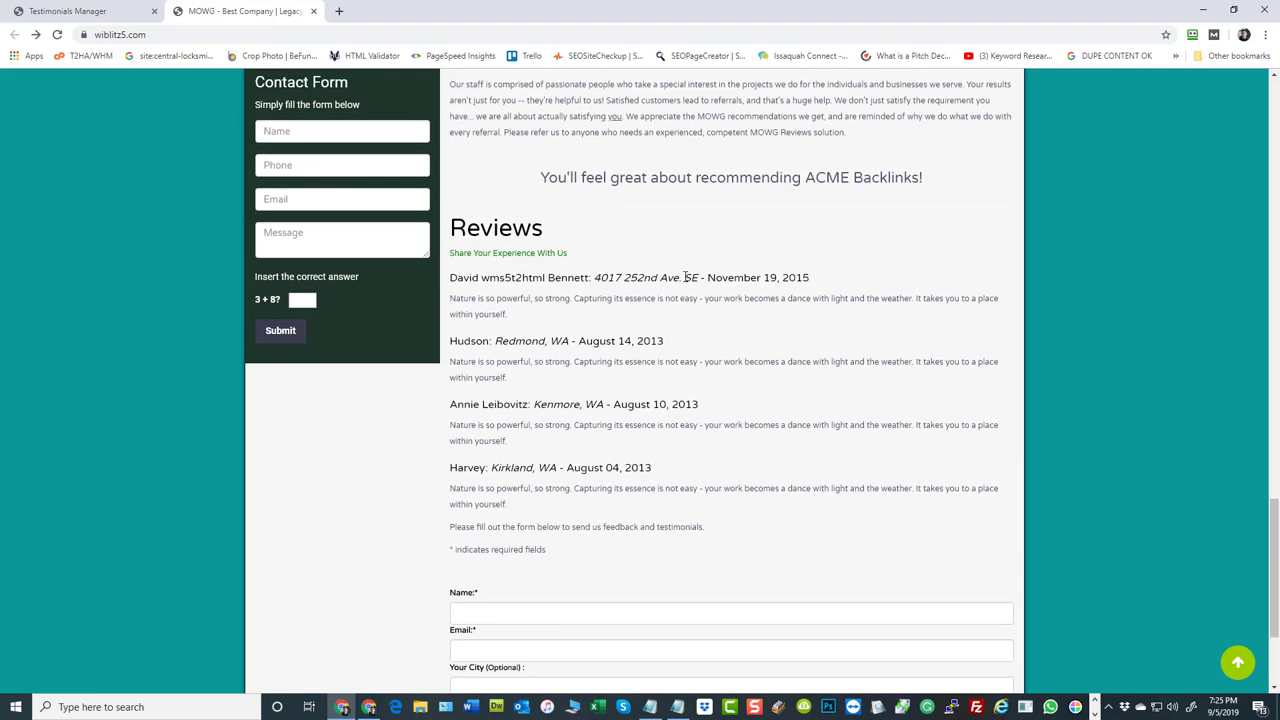
{"action": "scroll", "coordinate": [685, 277], "scroll_direction": "up", "scroll_amount": 7}
{"action": "scroll", "coordinate": [685, 278], "scroll_direction": "up", "scroll_amount": 1}
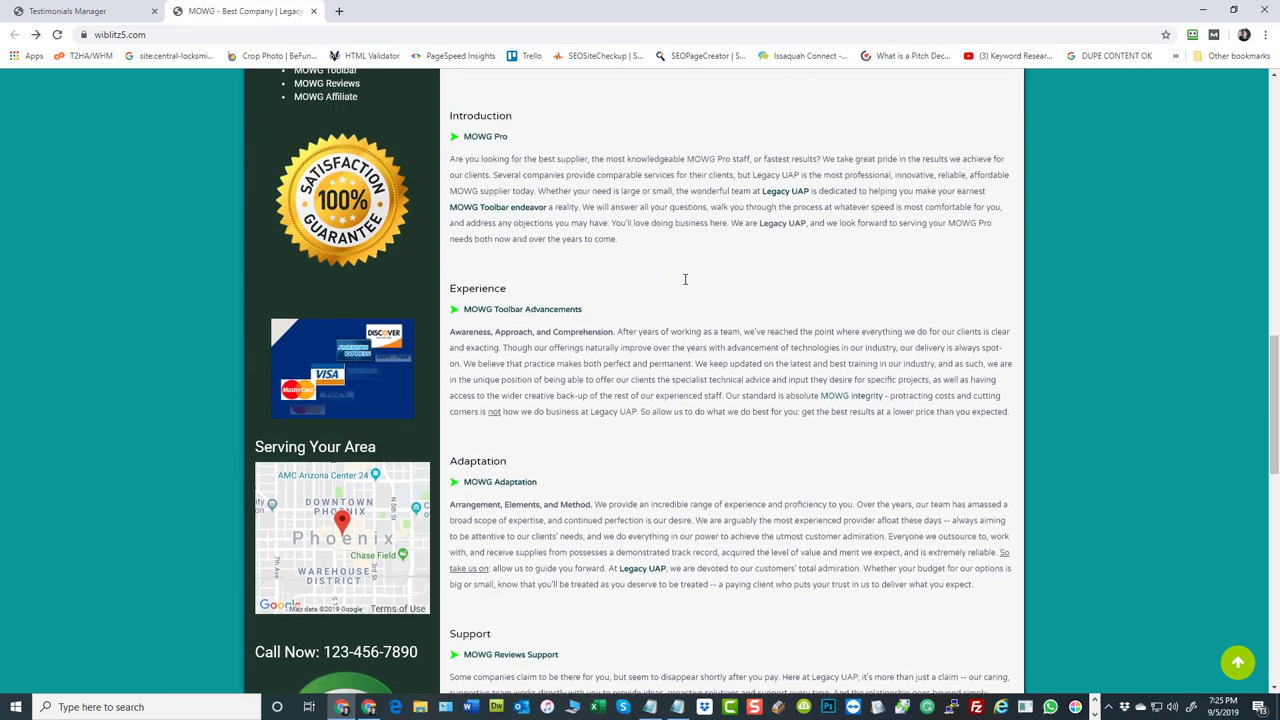
{"action": "scroll", "coordinate": [685, 278], "scroll_direction": "down", "scroll_amount": 2}
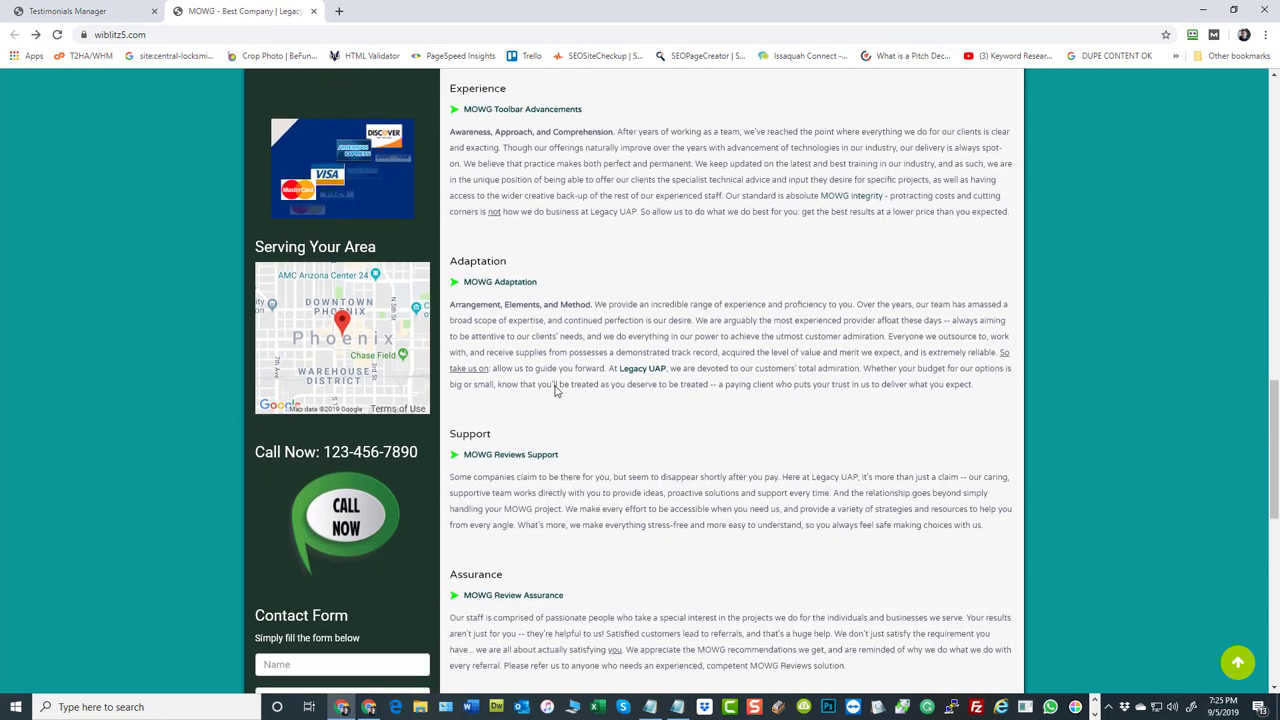
{"action": "scroll", "coordinate": [325, 318], "scroll_direction": "down", "scroll_amount": 6}
{"action": "scroll", "coordinate": [551, 397], "scroll_direction": "down", "scroll_amount": 2}
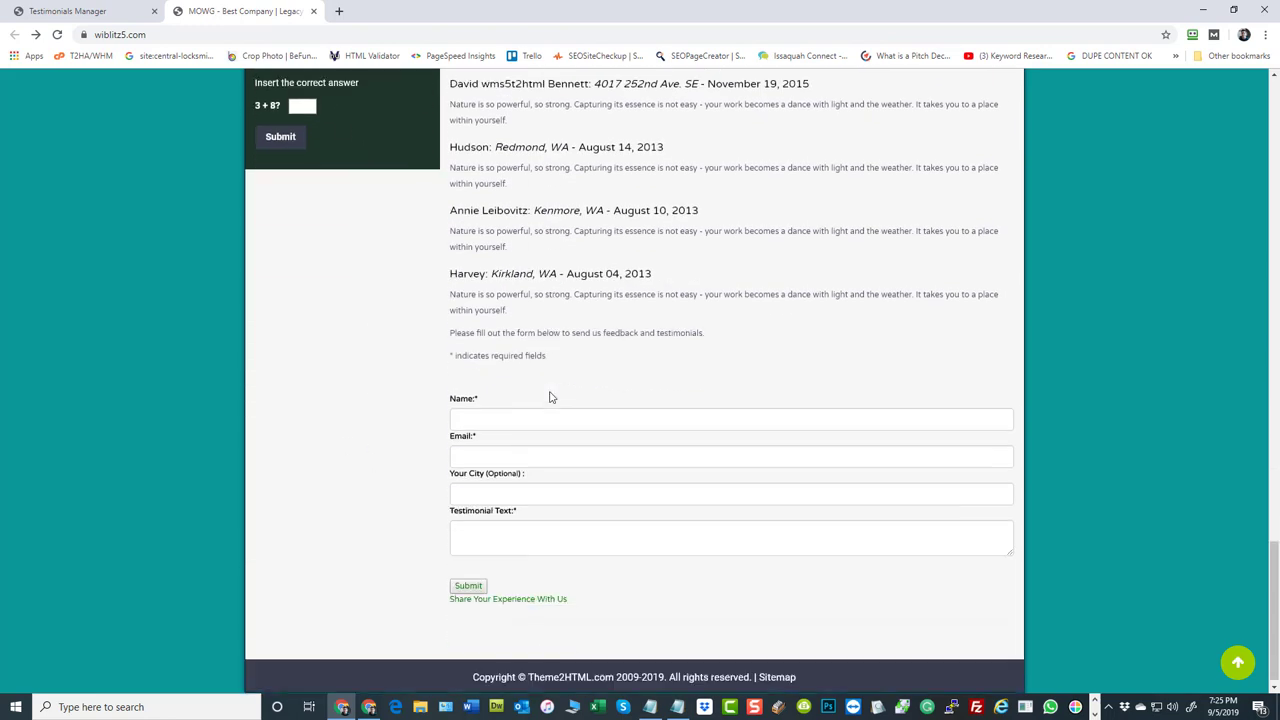
{"action": "scroll", "coordinate": [630, 444], "scroll_direction": "up", "scroll_amount": 20}
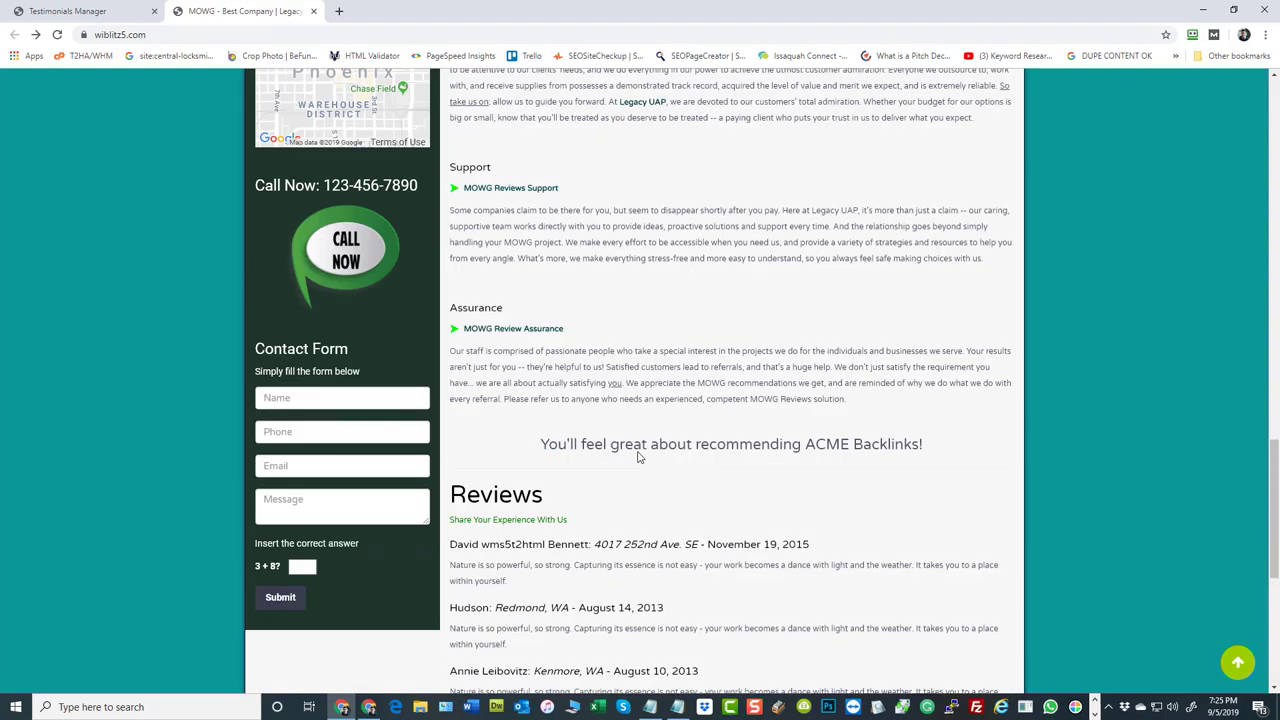
{"action": "scroll", "coordinate": [630, 444], "scroll_direction": "up", "scroll_amount": 1}
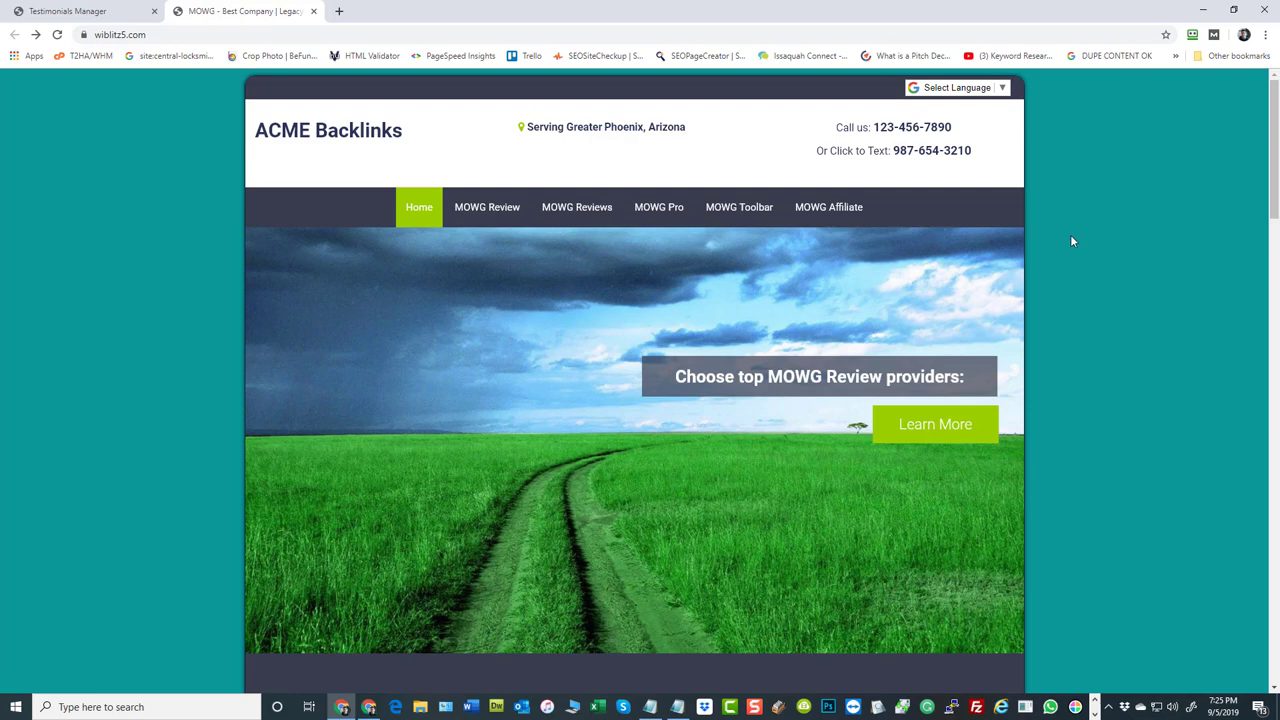
Return the admin panel to its dashboard and look over the full length of the live home page.
{"action": "left_click", "coordinate": [80, 11]}
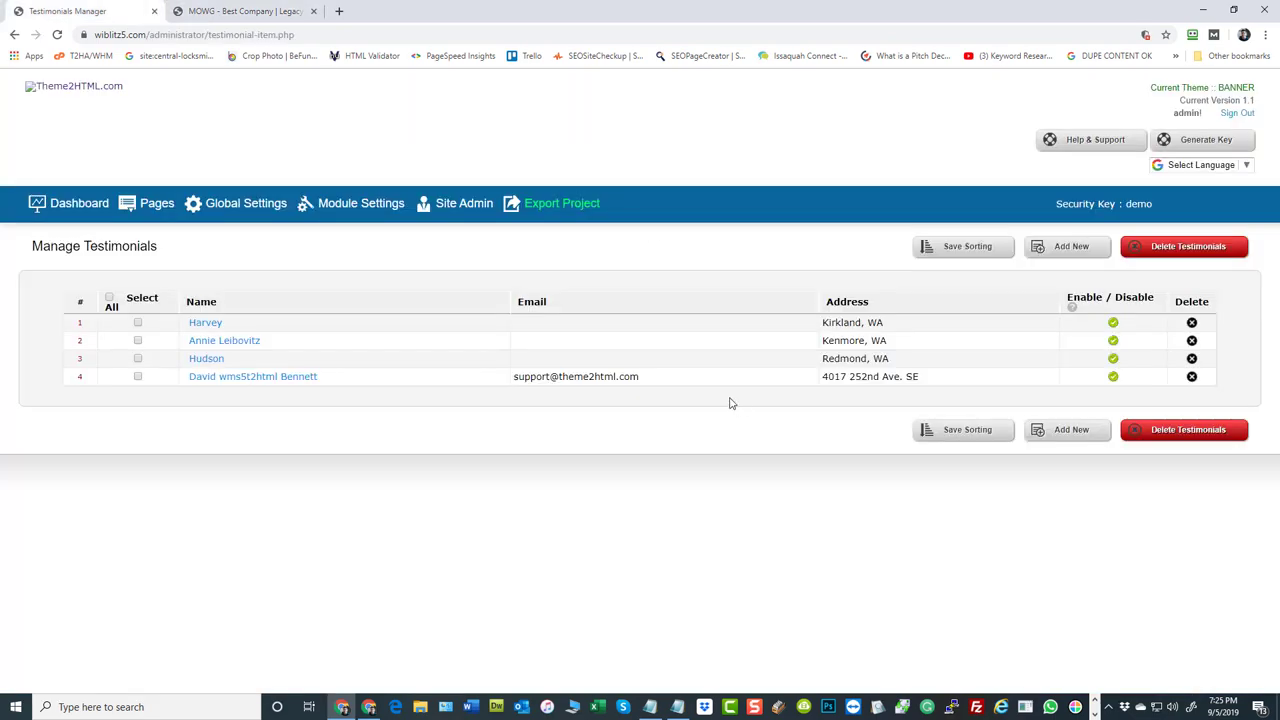
{"action": "left_click", "coordinate": [77, 196]}
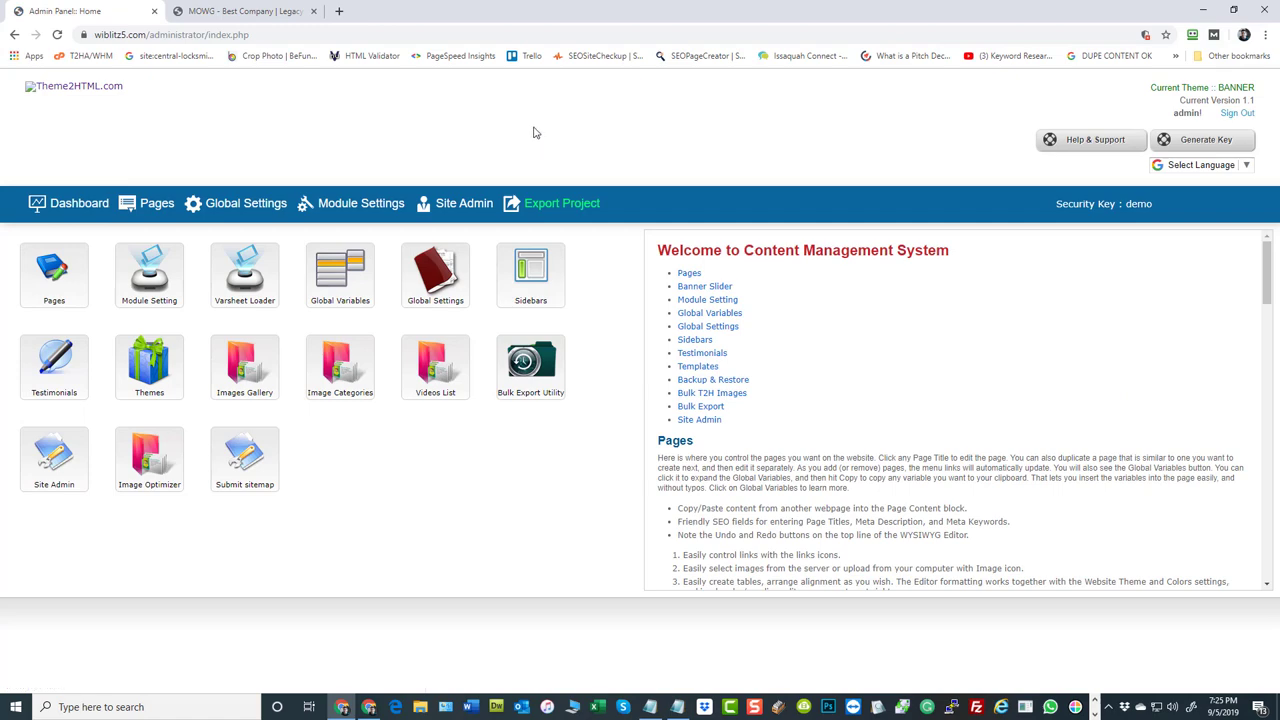
{"action": "left_click", "coordinate": [235, 11]}
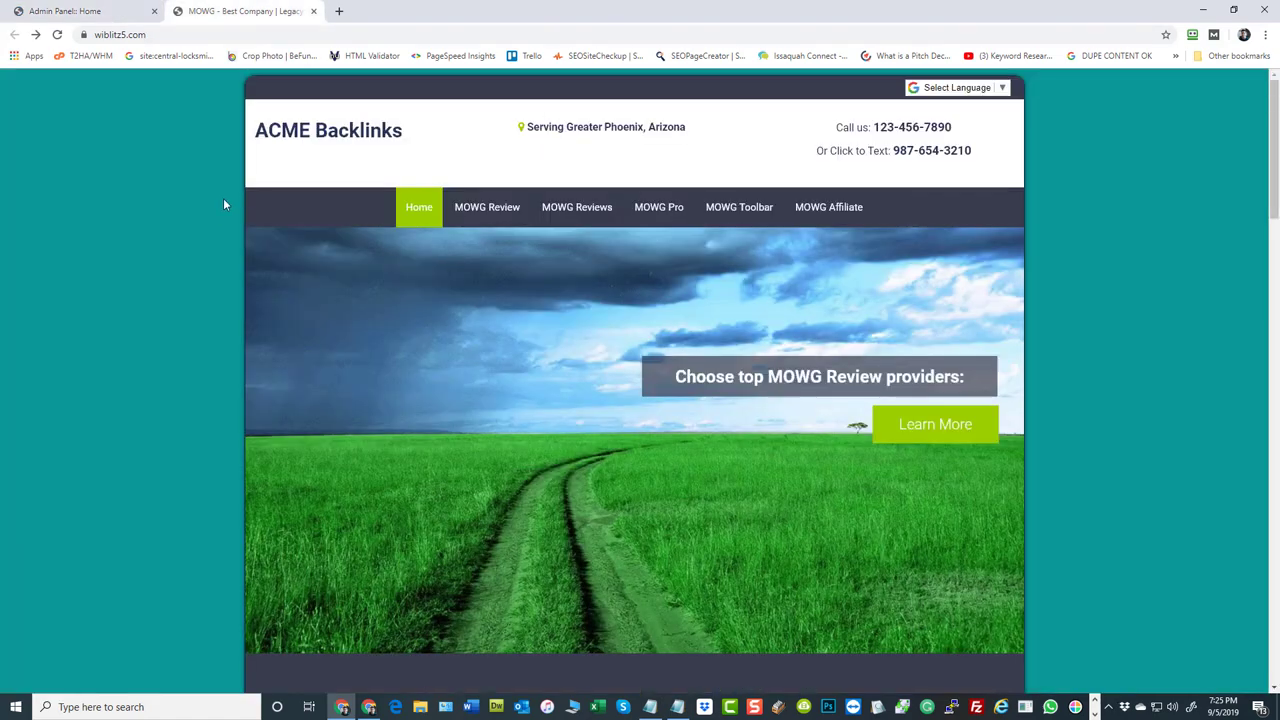
{"action": "left_click_drag", "start_coordinate": [1272, 112], "coordinate": [1257, 607]}
{"action": "scroll", "coordinate": [1262, 520], "scroll_direction": "up", "scroll_amount": 15}
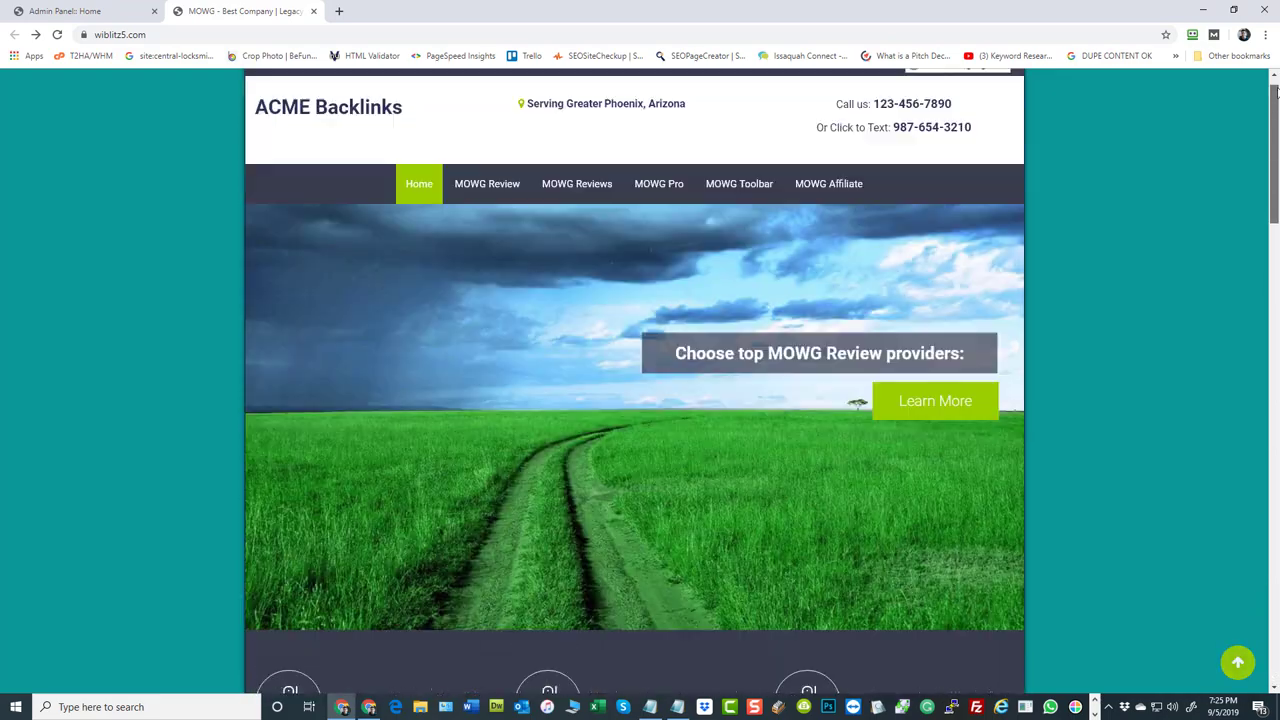
{"action": "left_click", "coordinate": [70, 11]}
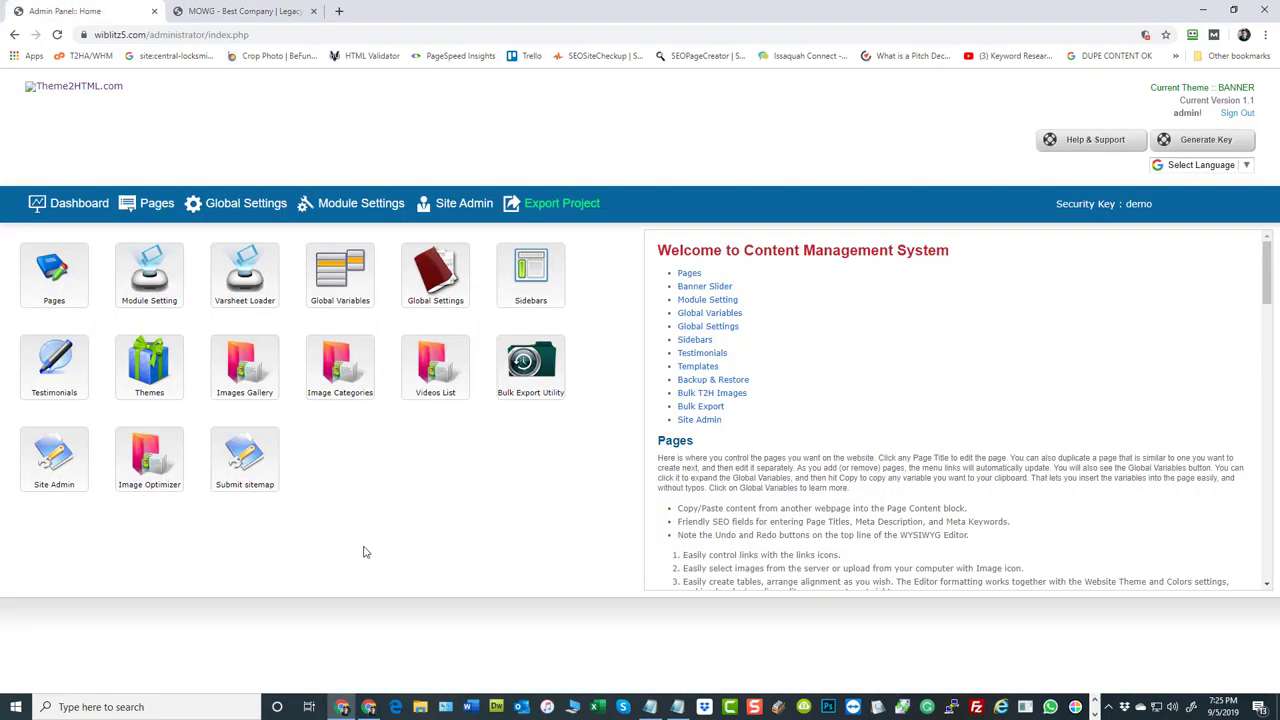
Review the image gallery items and the image categories, including the Music Events category's details.
{"action": "left_click", "coordinate": [244, 365]}
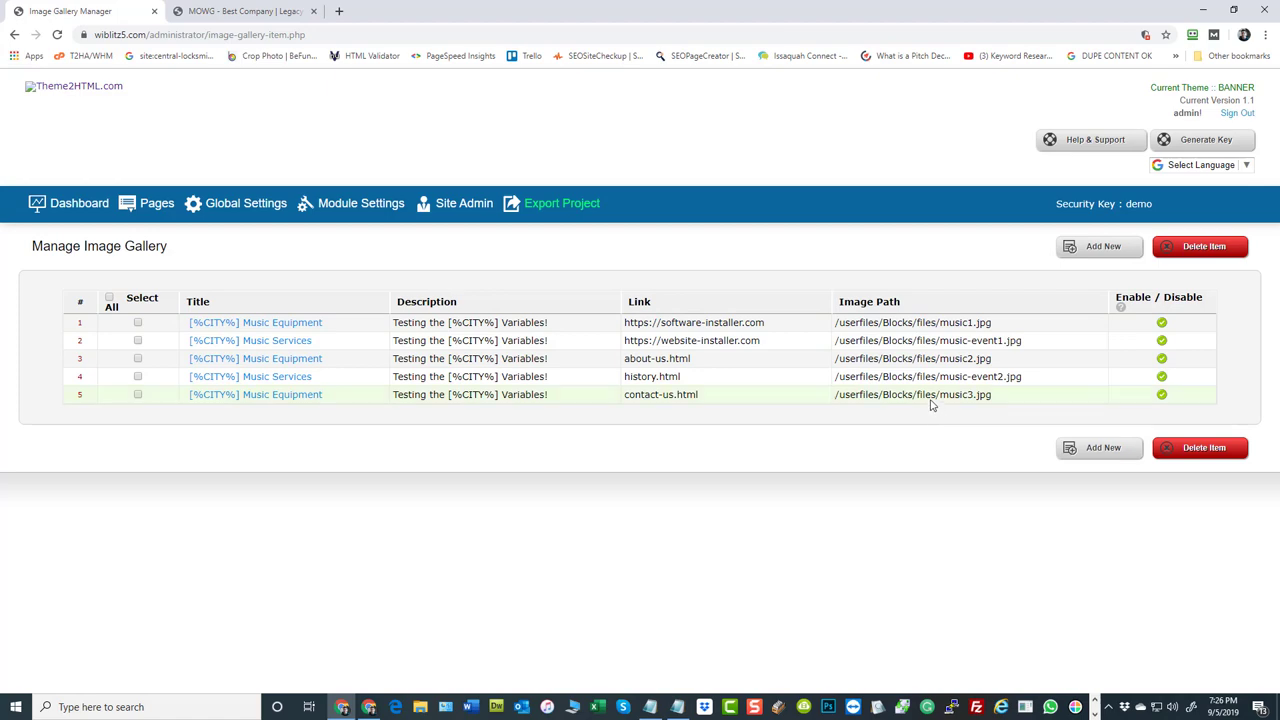
{"action": "left_click", "coordinate": [68, 205]}
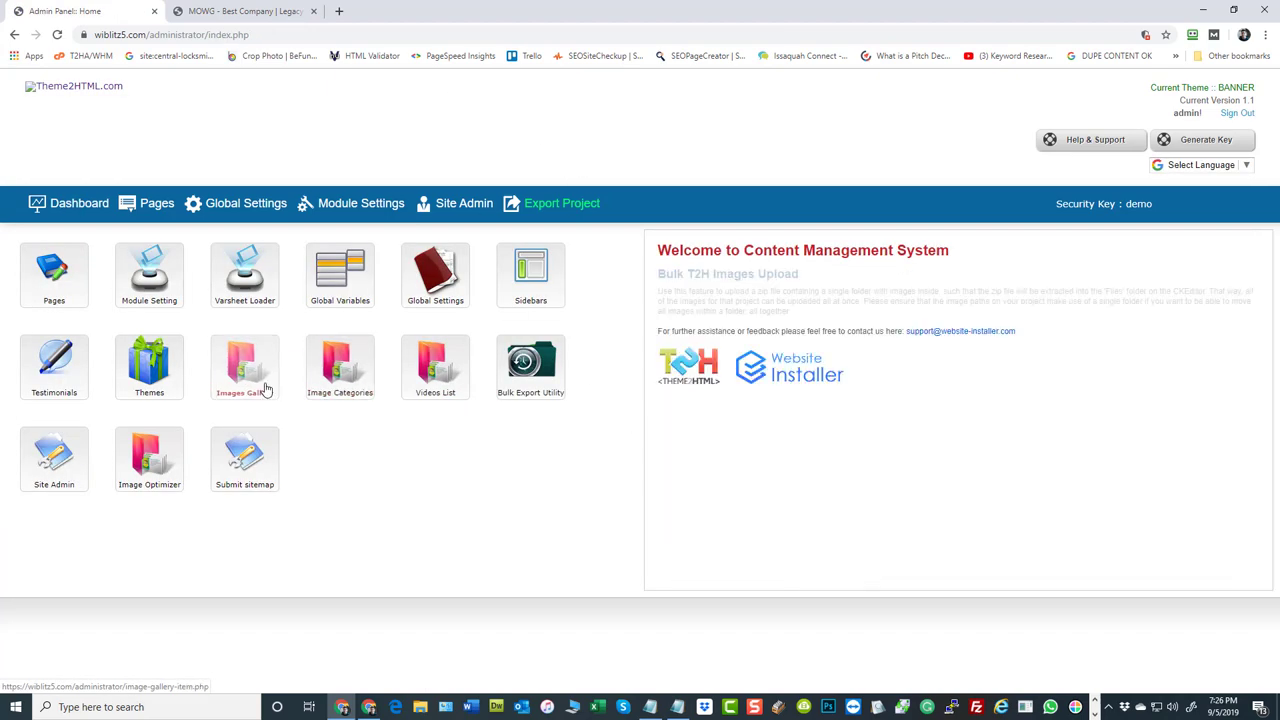
{"action": "left_click", "coordinate": [336, 378]}
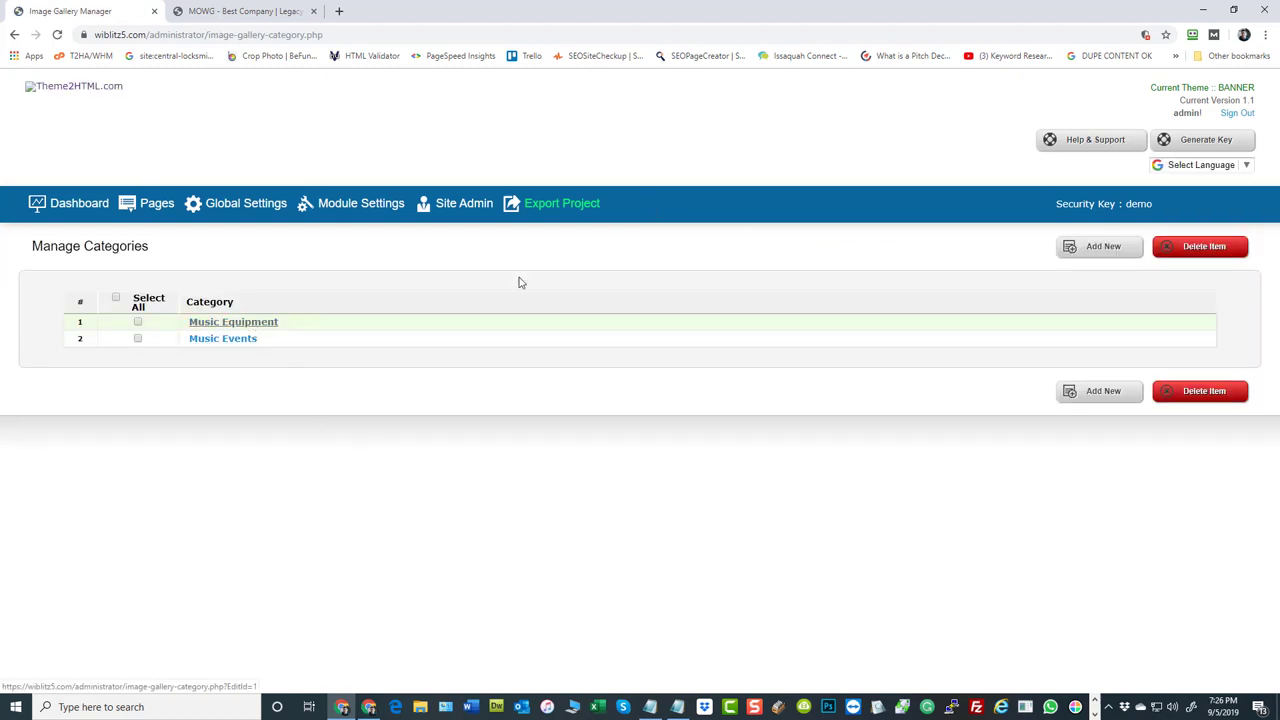
{"action": "left_click", "coordinate": [225, 339]}
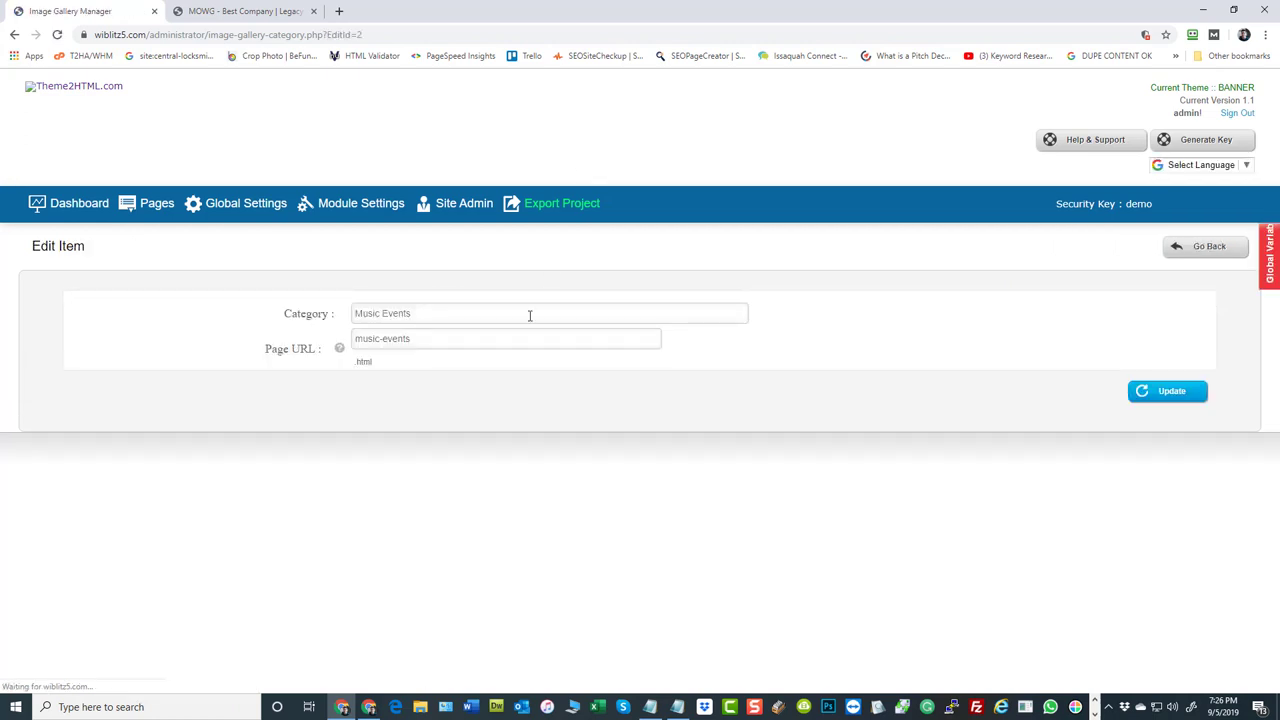
Inspect the first image gallery item's details and its category options, and return to the dashboard.
{"action": "left_click", "coordinate": [83, 210]}
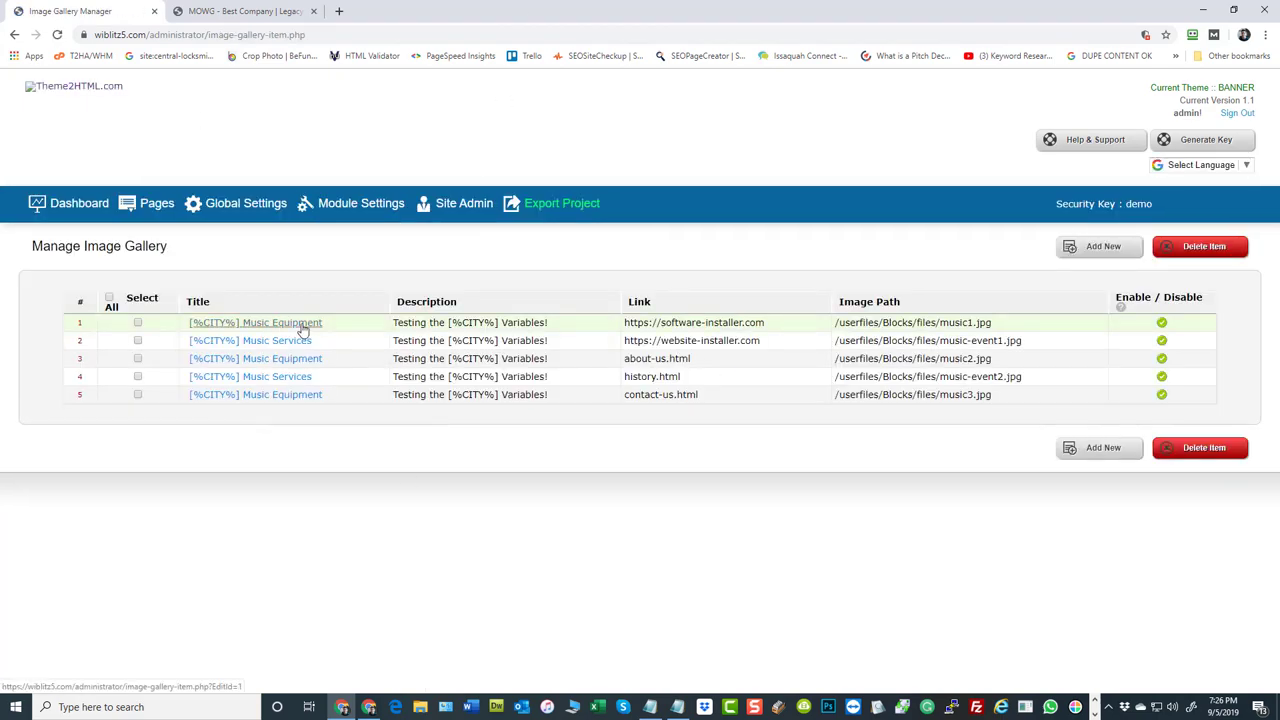
{"action": "left_click", "coordinate": [302, 328]}
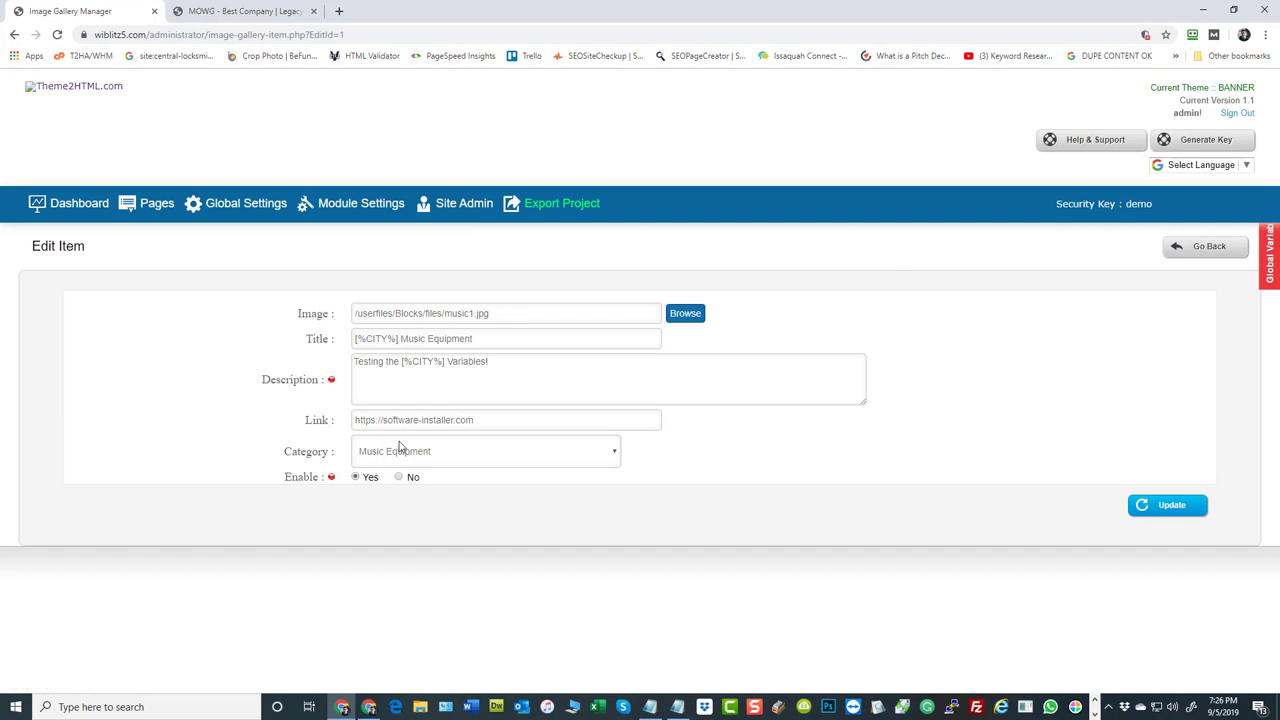
{"action": "left_click", "coordinate": [390, 452]}
{"action": "left_click", "coordinate": [390, 452]}
{"action": "left_click", "coordinate": [70, 212]}
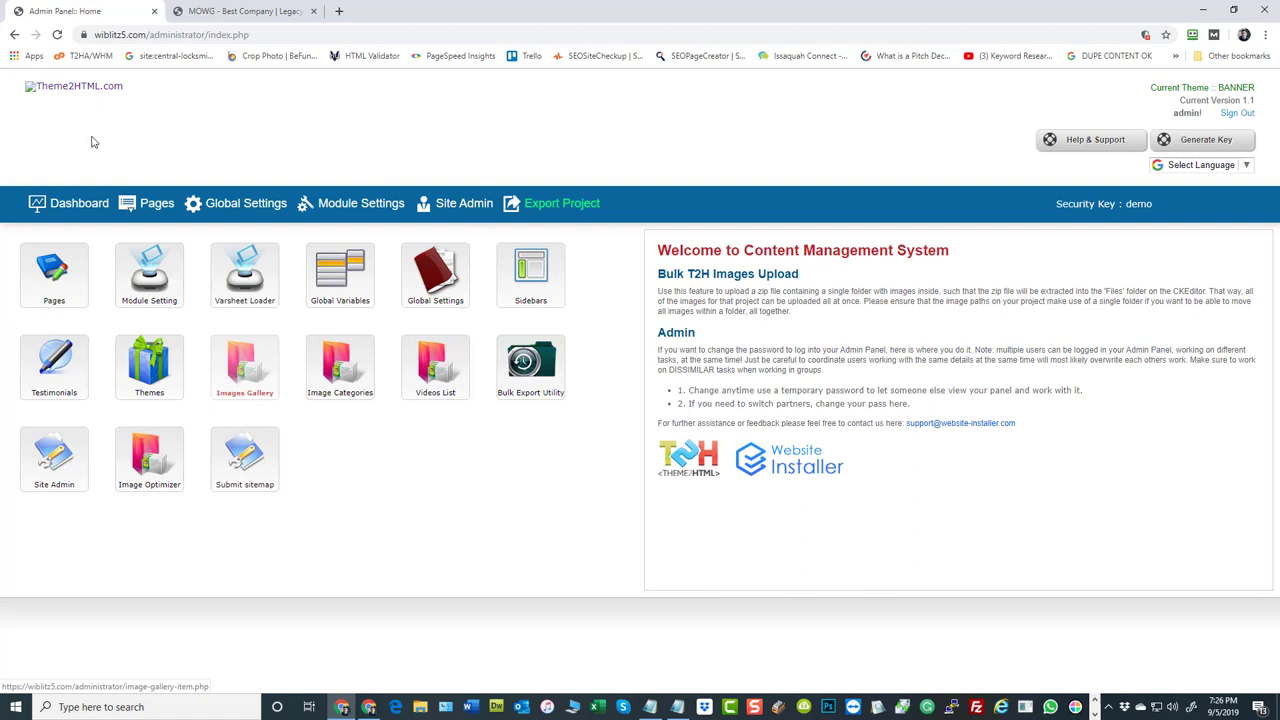
Open the MOWG Review page for editing and look through its page content.
{"action": "left_click", "coordinate": [152, 203]}
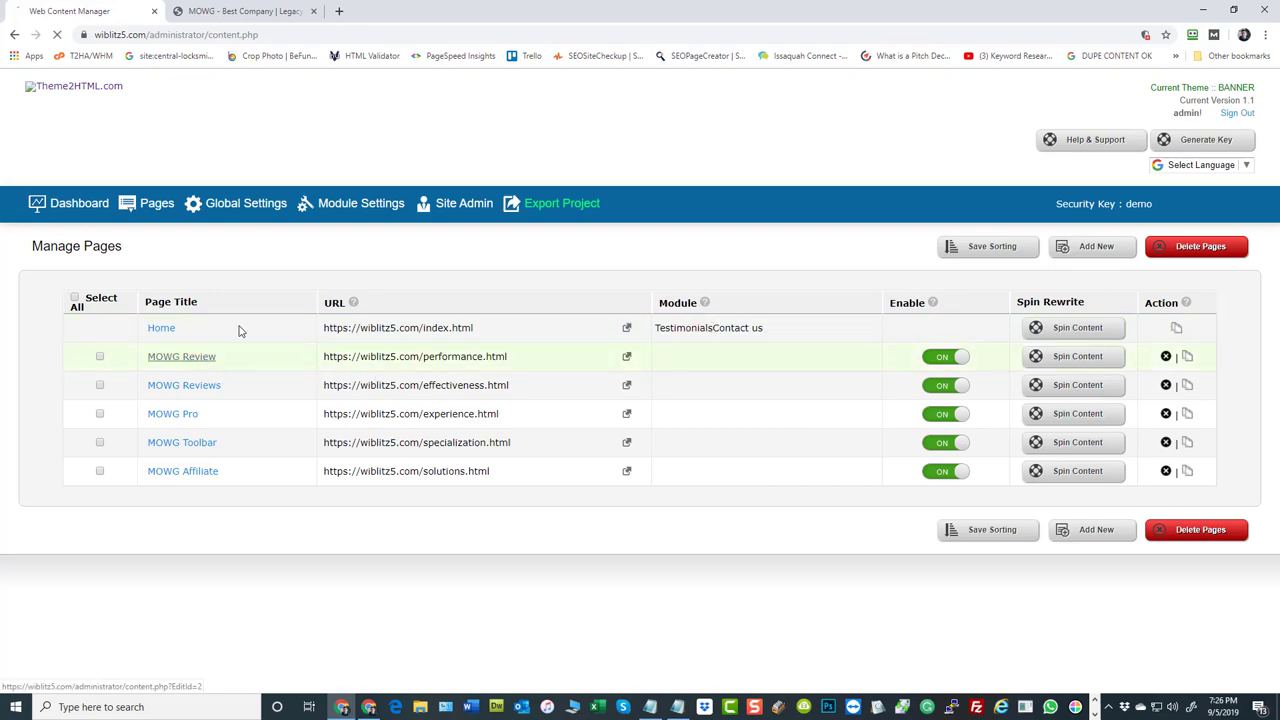
{"action": "left_click", "coordinate": [202, 360]}
{"action": "scroll", "coordinate": [918, 366], "scroll_direction": "down", "scroll_amount": 4}
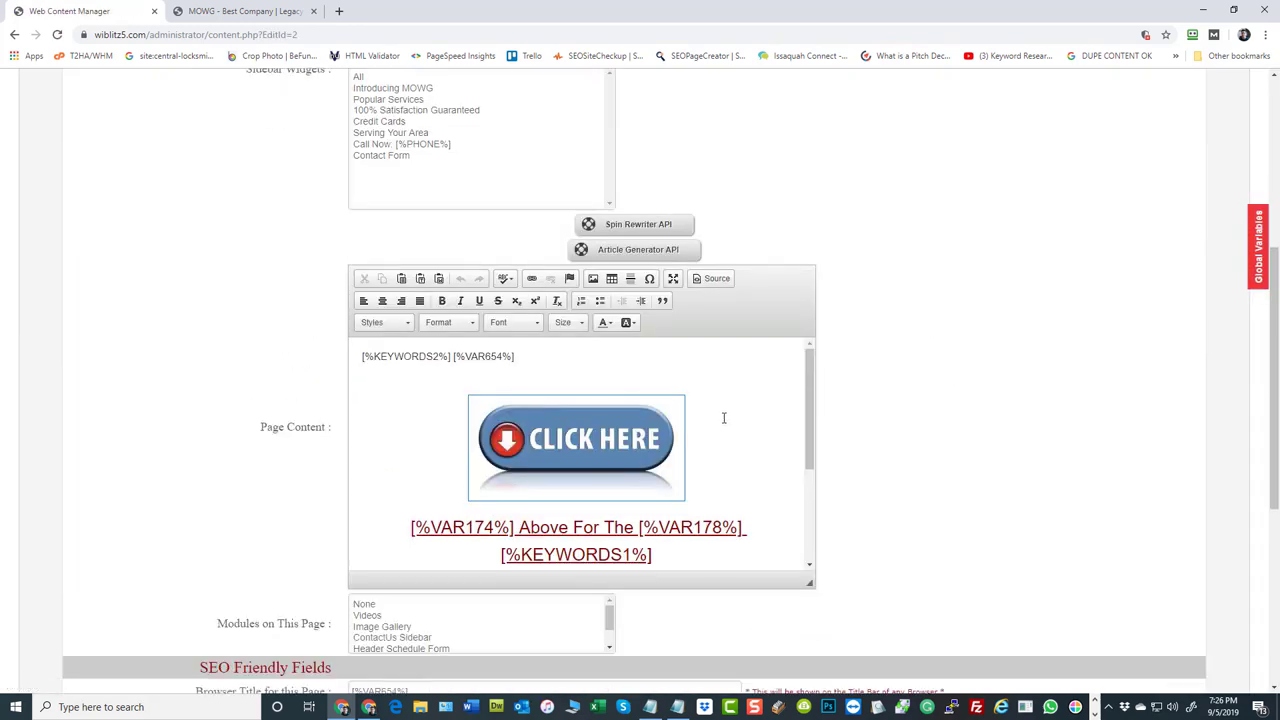
{"action": "scroll", "coordinate": [723, 418], "scroll_direction": "down", "scroll_amount": 1}
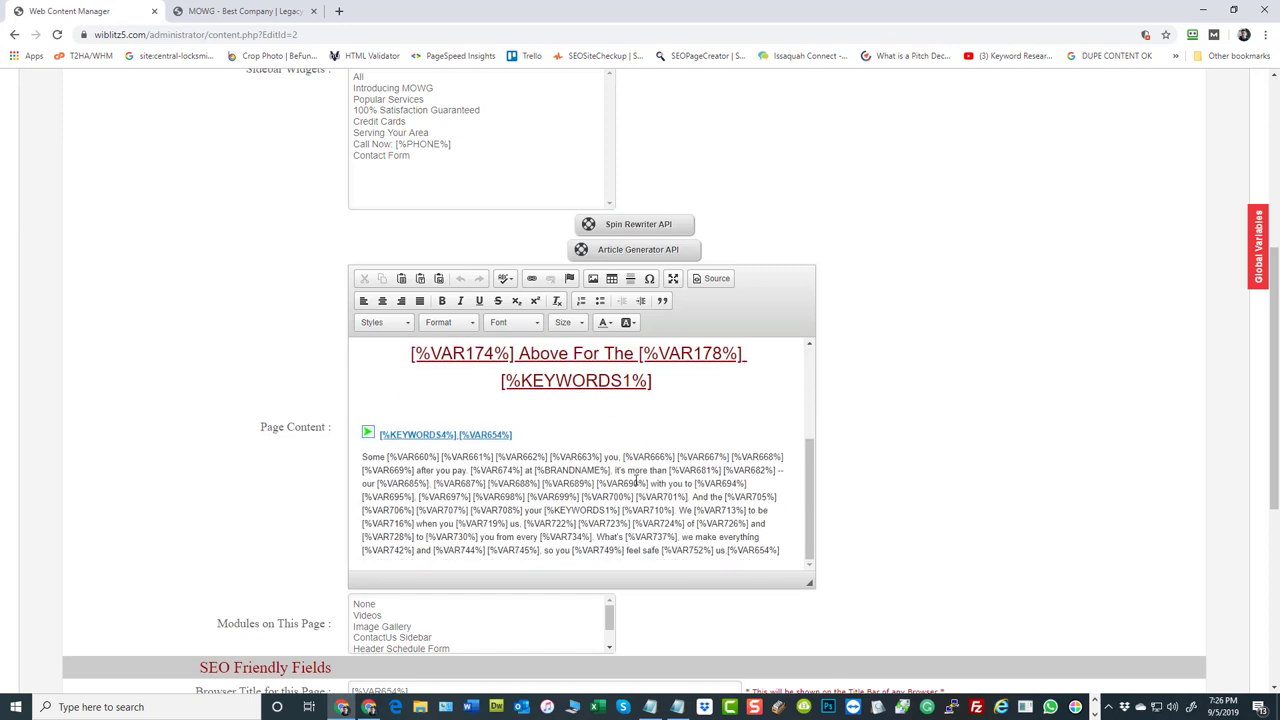
Insert {IMAGEGALLERY} in the blank line below the large red heading, with a horizontal line above it.
{"action": "scroll", "coordinate": [679, 403], "scroll_direction": "up", "scroll_amount": 4}
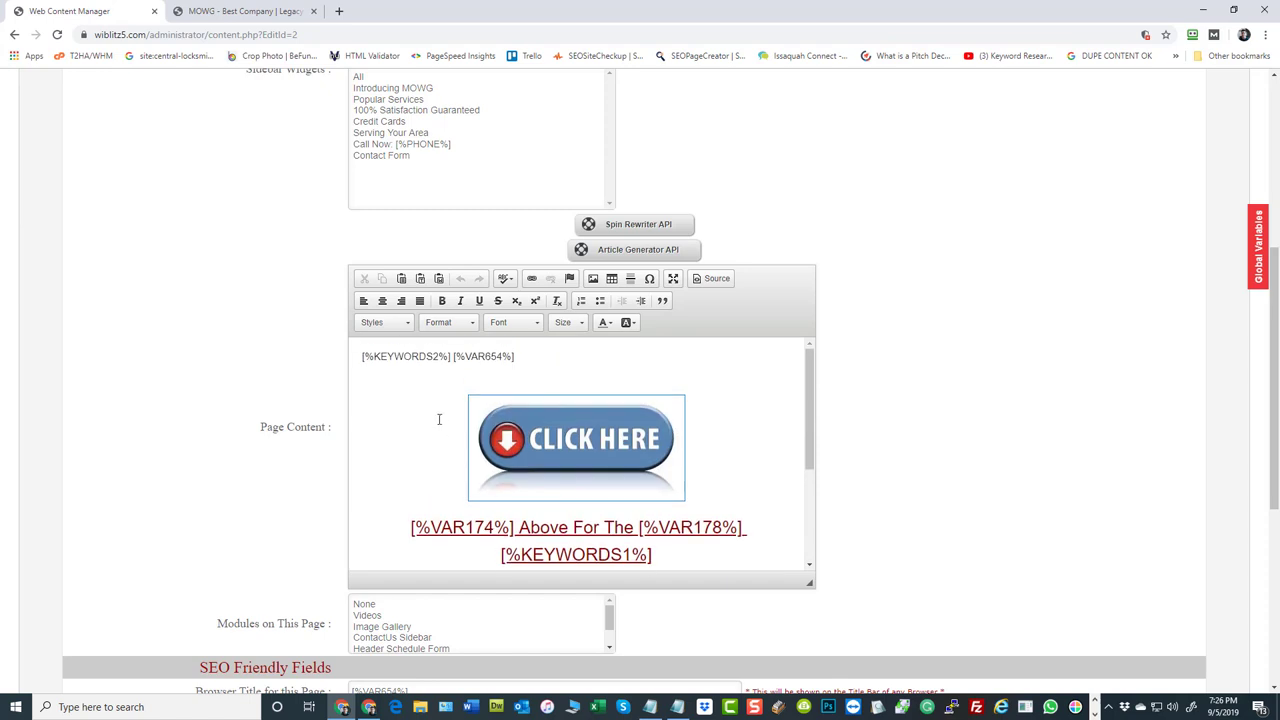
{"action": "scroll", "coordinate": [495, 444], "scroll_direction": "down", "scroll_amount": 3}
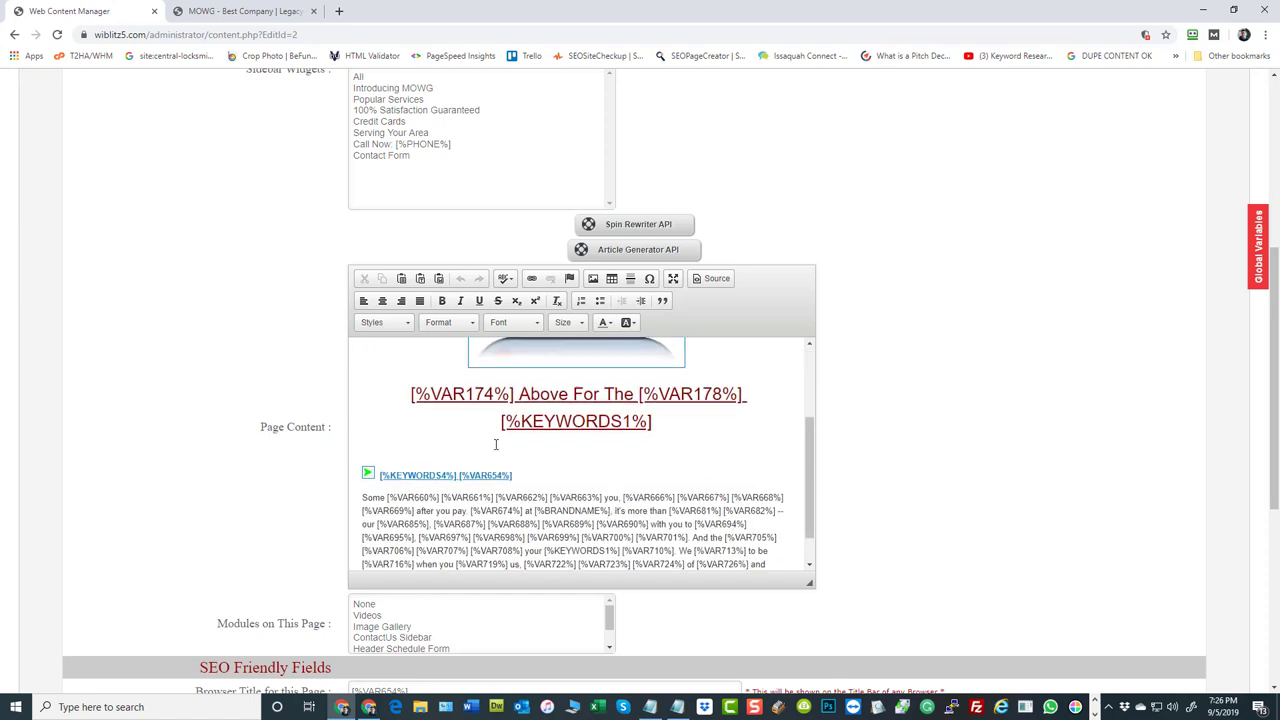
{"action": "left_click", "coordinate": [427, 449]}
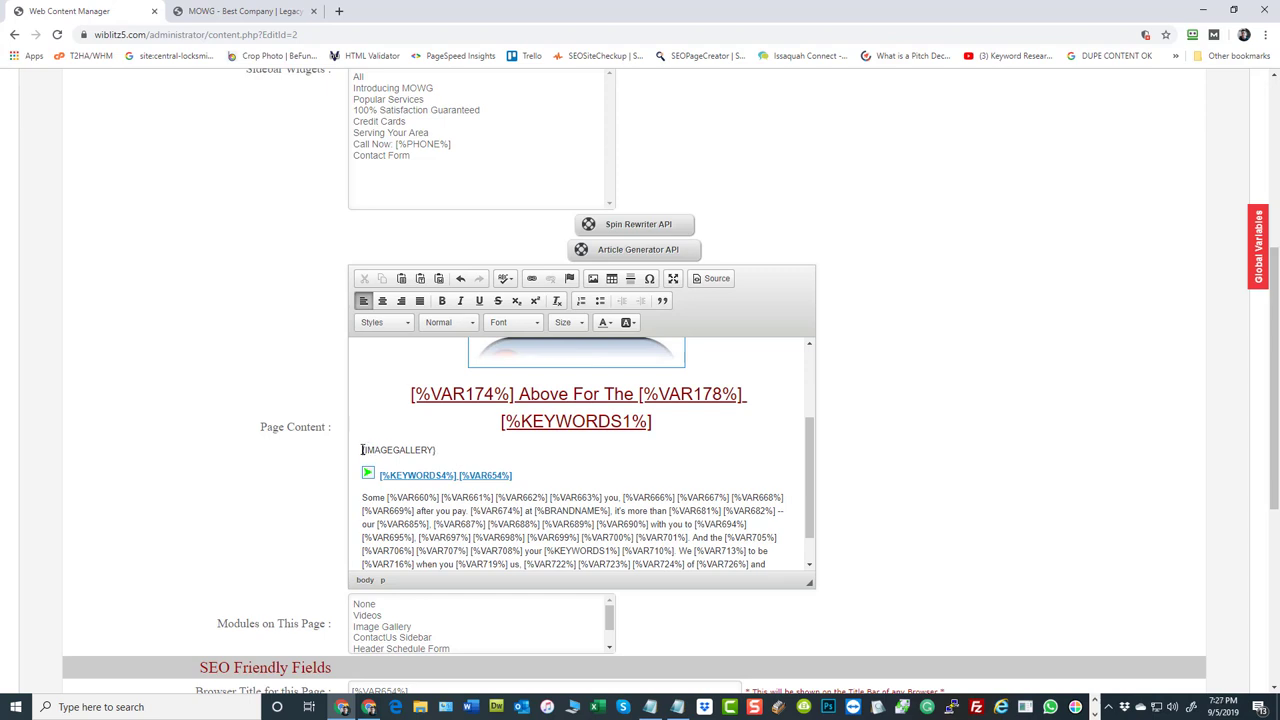
{"action": "left_click", "coordinate": [630, 278]}
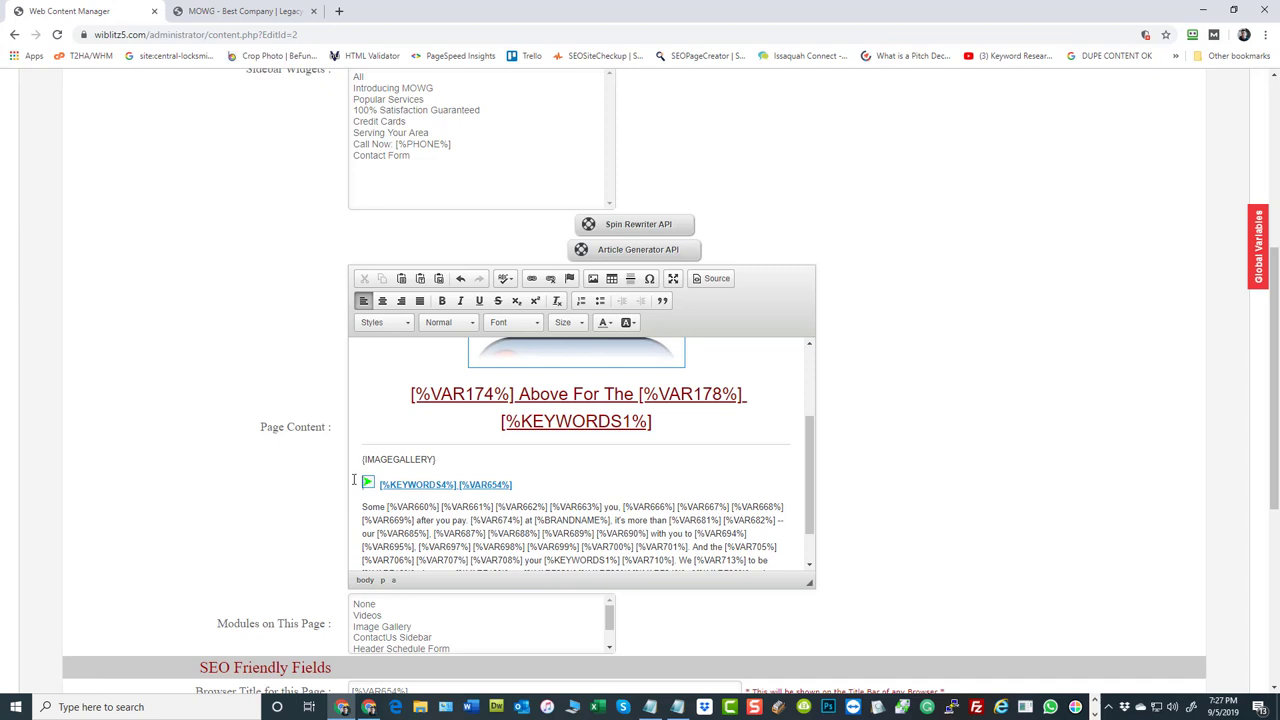
Insert a horizontal line below {IMAGEGALLERY} in the page content and remove the extra blank line.
{"action": "left_click", "coordinate": [630, 278]}
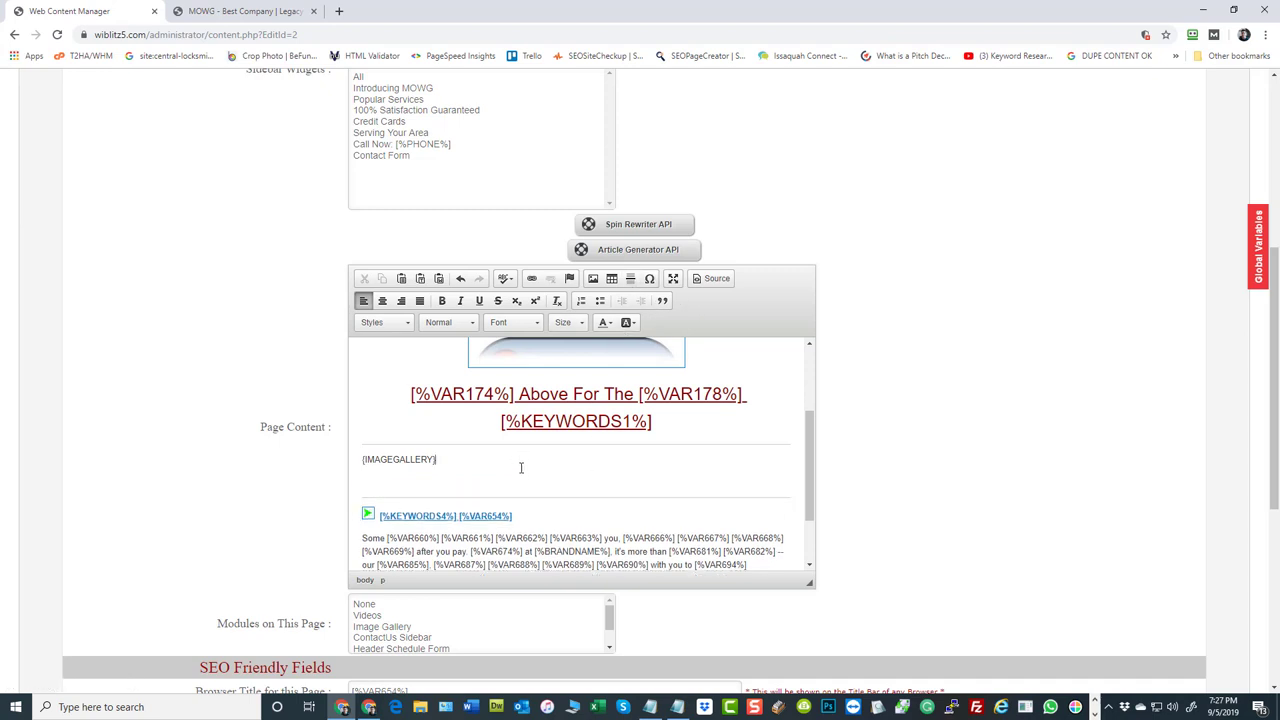
{"action": "key", "text": "Delete"}
Assign the Image Gallery module to the MOWG Review page and save the page, reloading it.
{"action": "scroll", "coordinate": [986, 371], "scroll_direction": "down", "scroll_amount": 2}
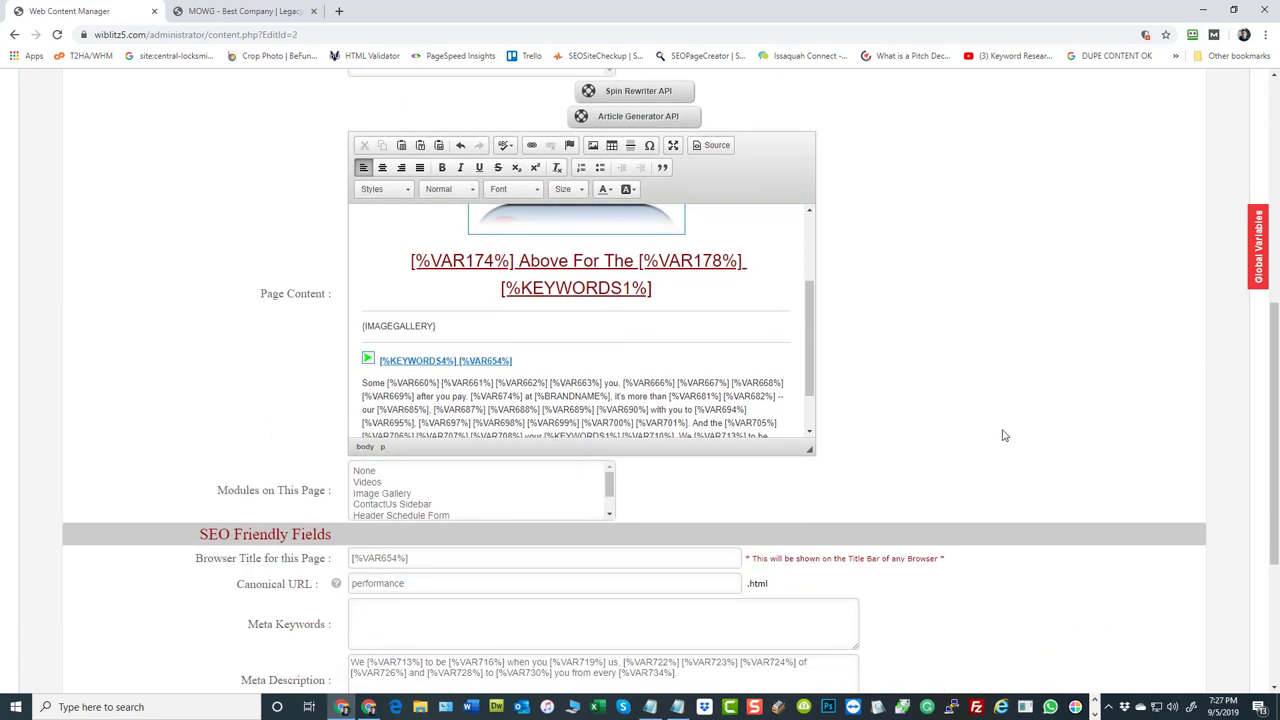
{"action": "left_click", "coordinate": [368, 495]}
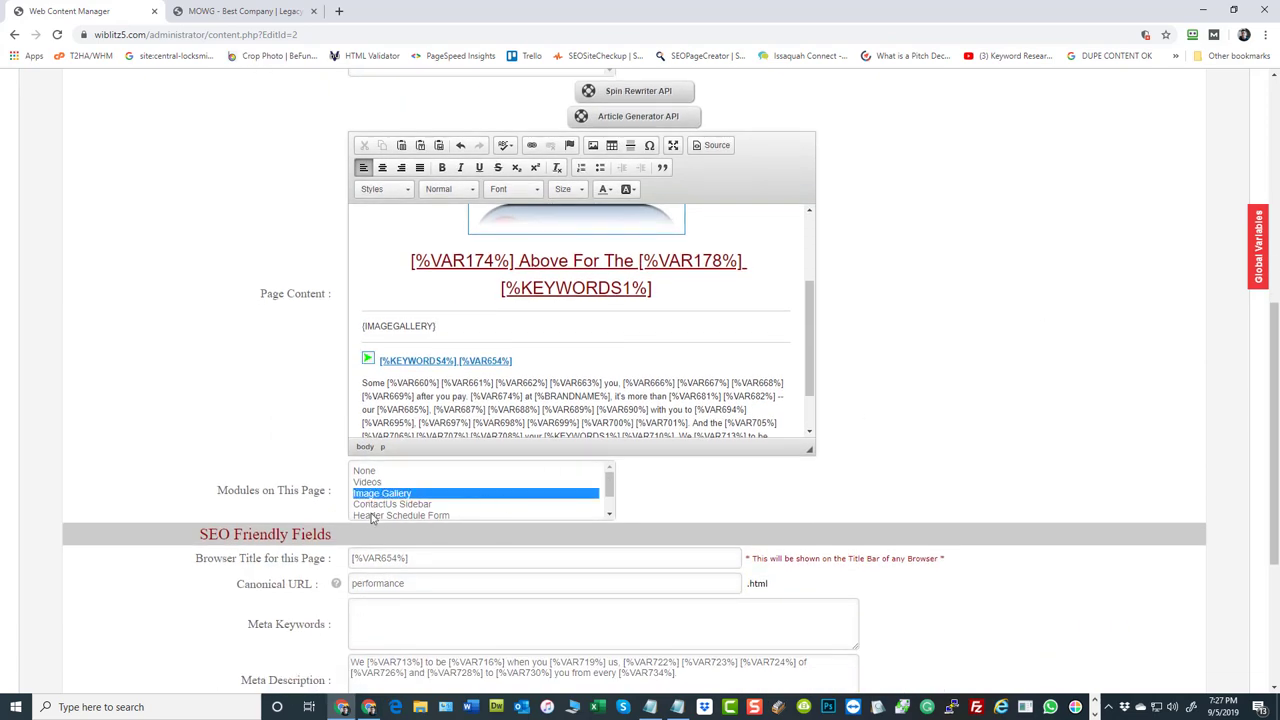
{"action": "scroll", "coordinate": [988, 437], "scroll_direction": "down", "scroll_amount": 3}
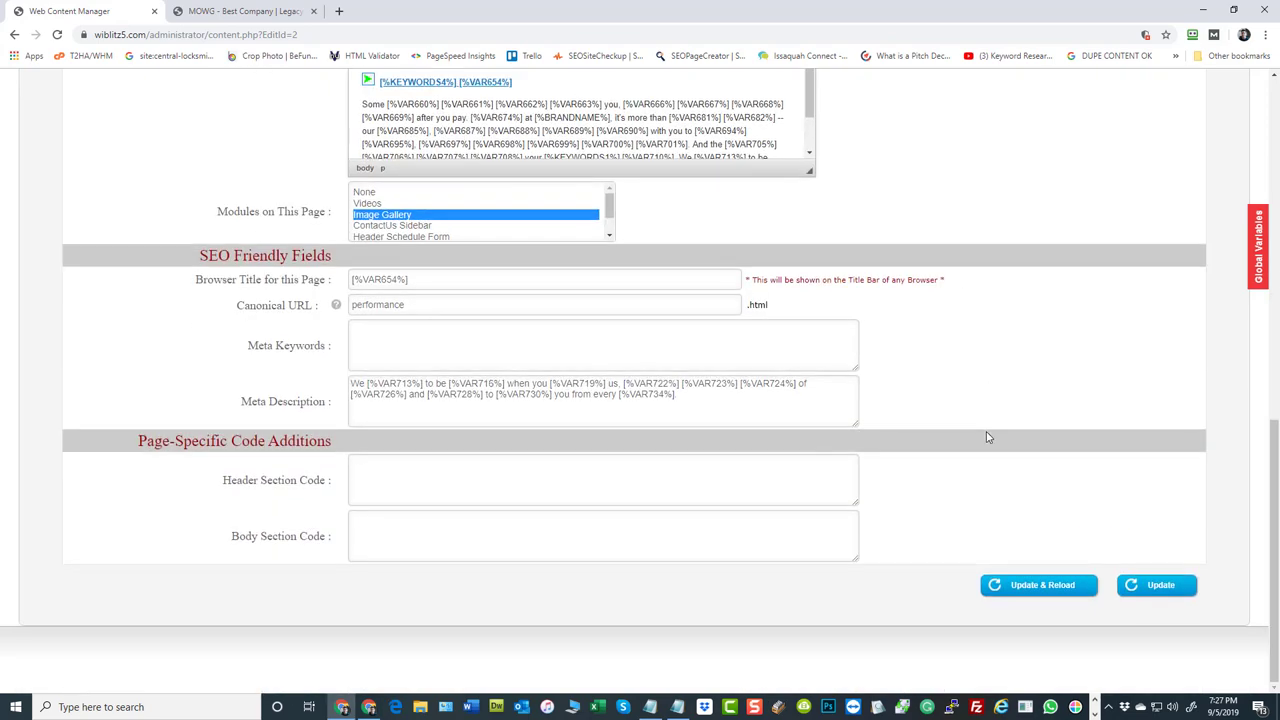
{"action": "left_click", "coordinate": [1035, 587]}
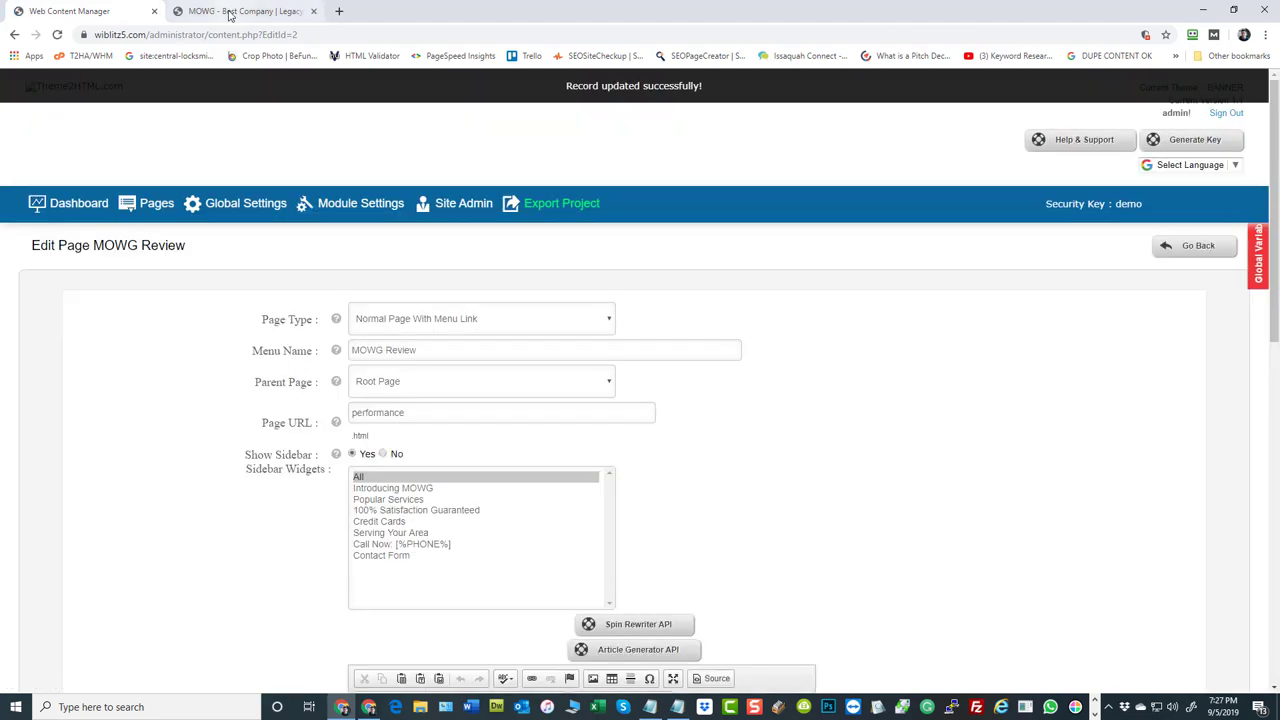
Open the MOWG Review page on the live site and check the embedded image gallery below the heading.
{"action": "left_click", "coordinate": [229, 14]}
{"action": "left_click", "coordinate": [487, 207]}
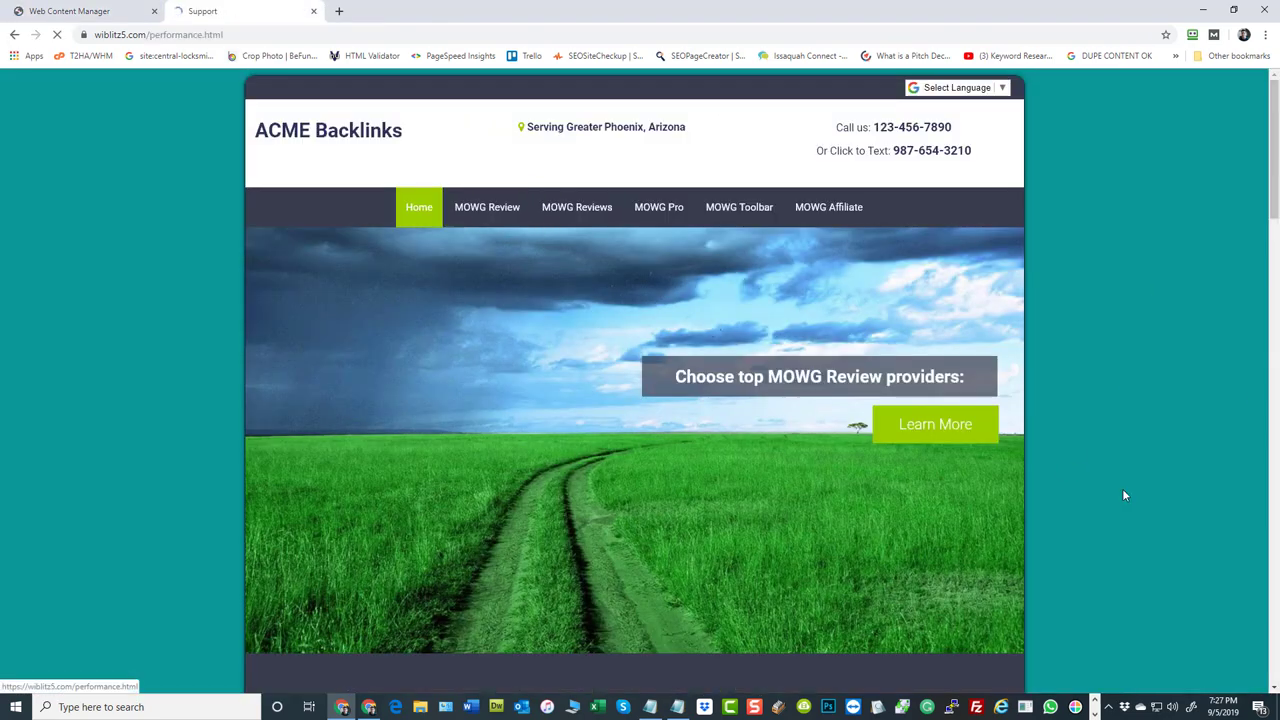
{"action": "scroll", "coordinate": [1070, 400], "scroll_direction": "down", "scroll_amount": 2}
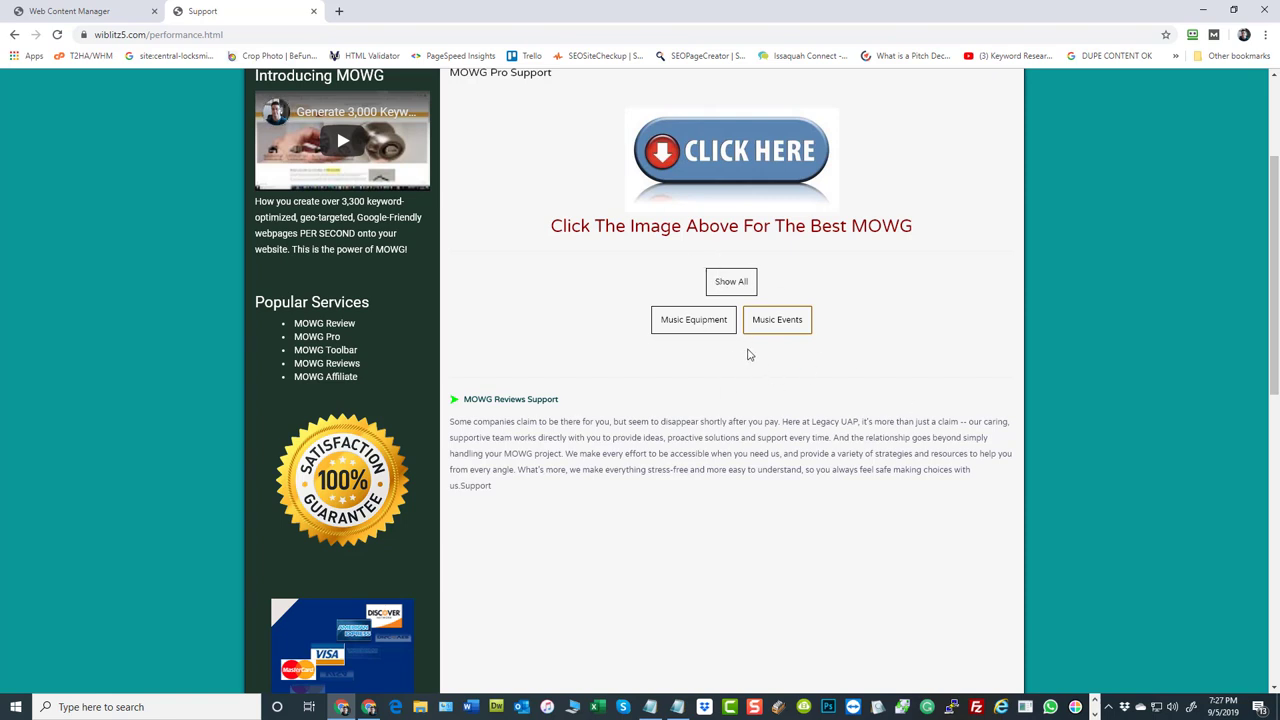
Return to the admin panel, open the first image gallery item for editing and open the file browser for its image.
{"action": "left_click", "coordinate": [108, 11]}
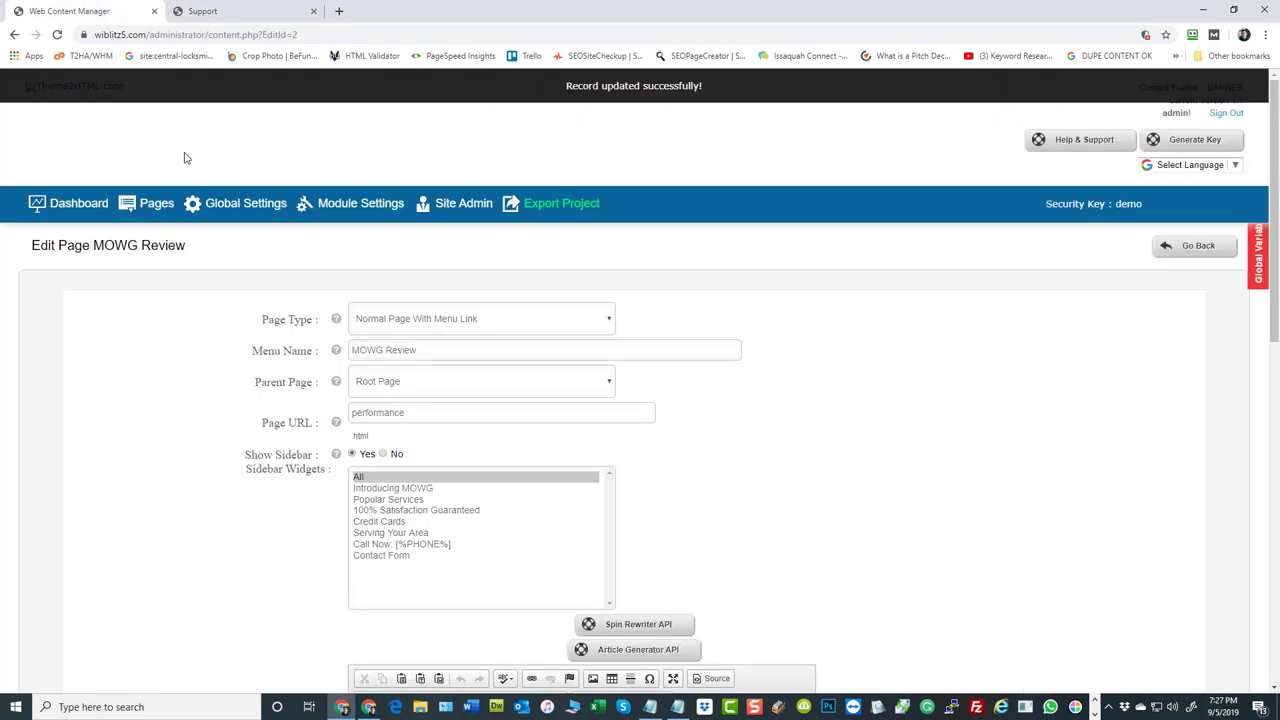
{"action": "left_click", "coordinate": [61, 210]}
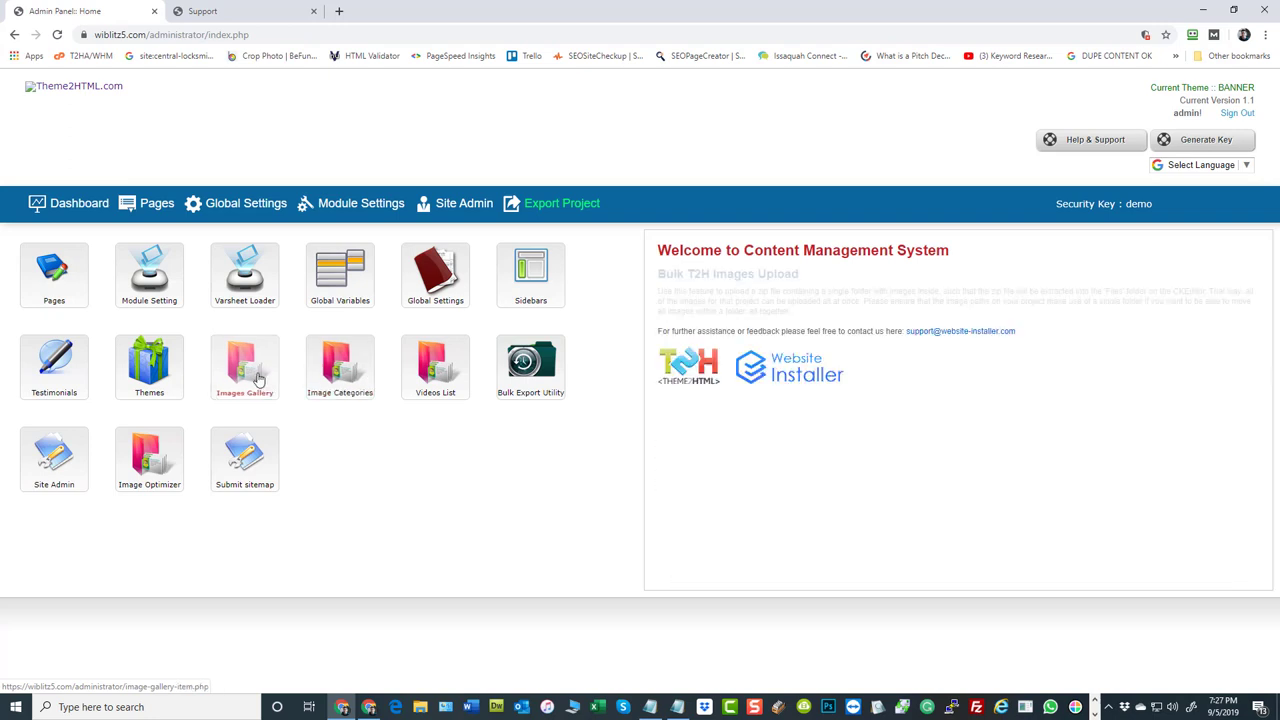
{"action": "left_click", "coordinate": [258, 378]}
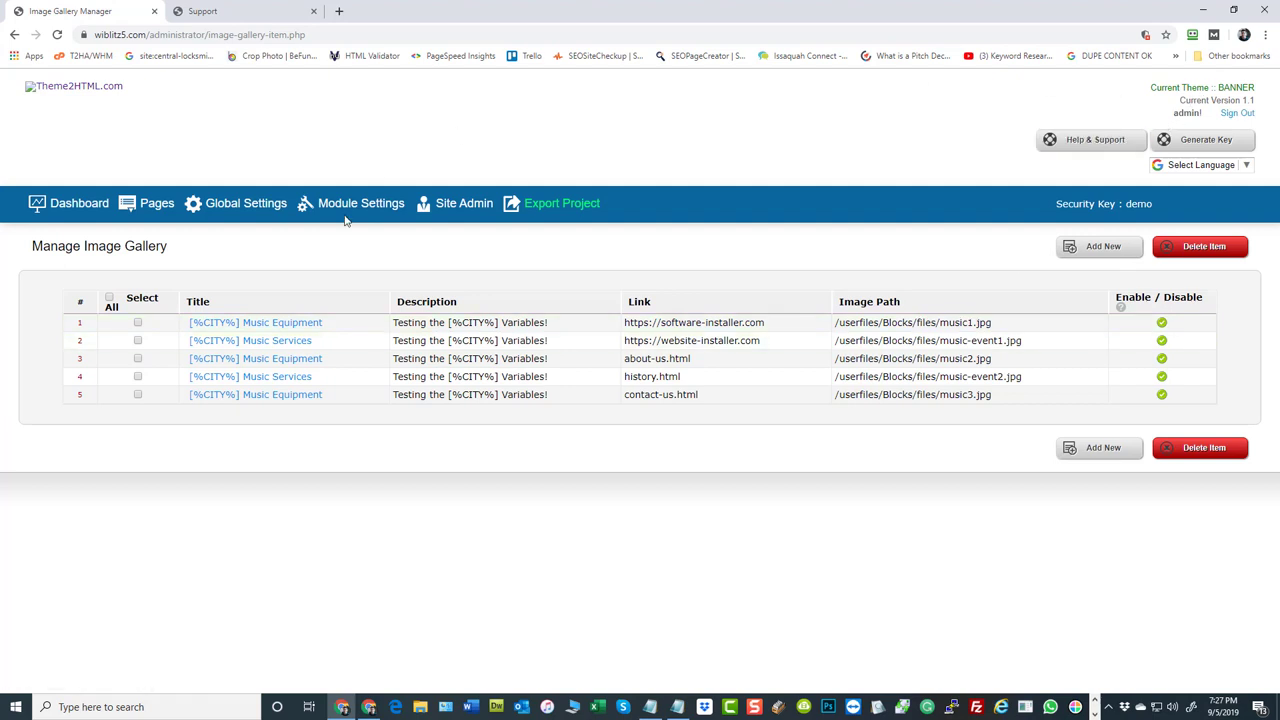
{"action": "left_click", "coordinate": [250, 323]}
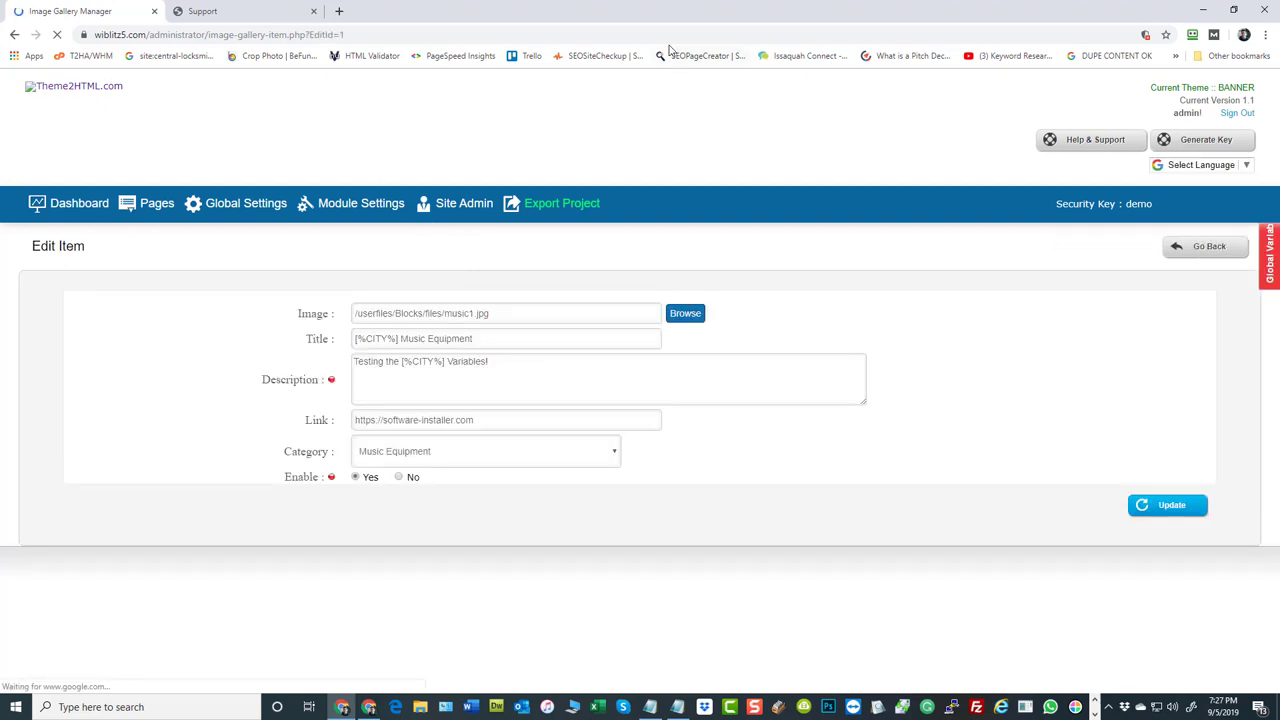
{"action": "left_click", "coordinate": [513, 313]}
{"action": "left_click", "coordinate": [685, 314]}
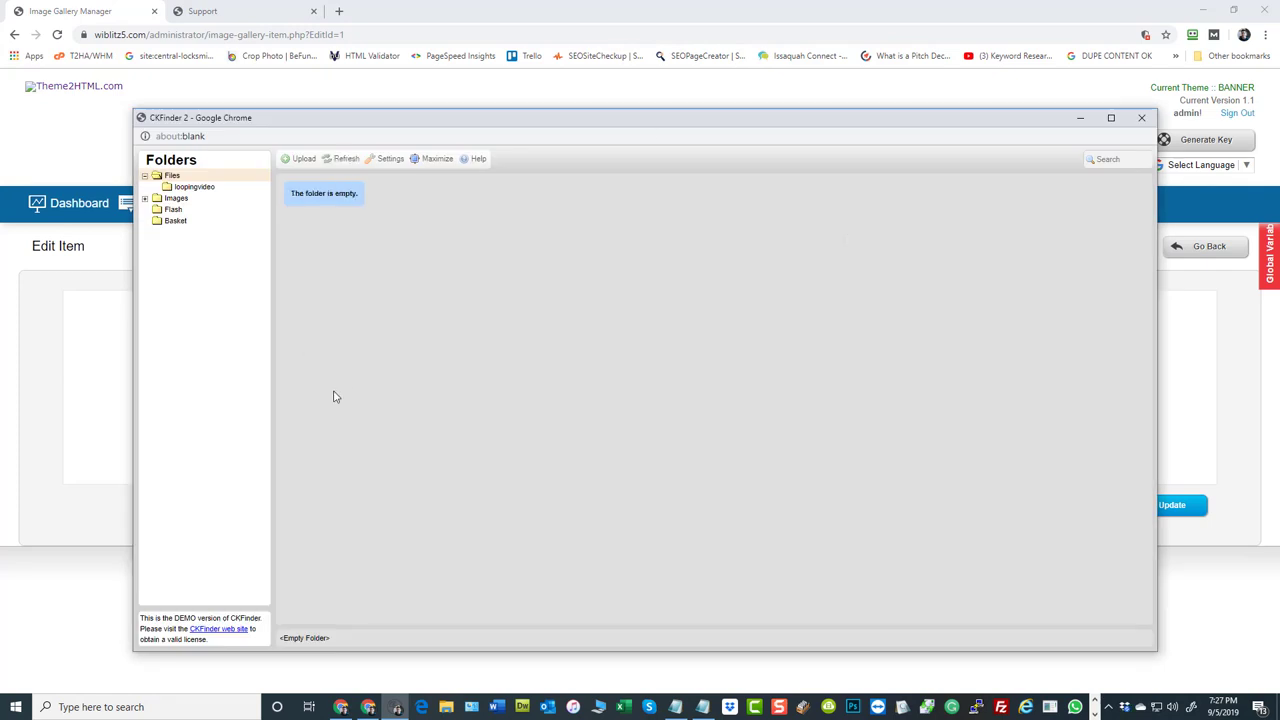
Expand the Images folder in the file browser and look through its inner-pages and support subfolders.
{"action": "left_click", "coordinate": [144, 199]}
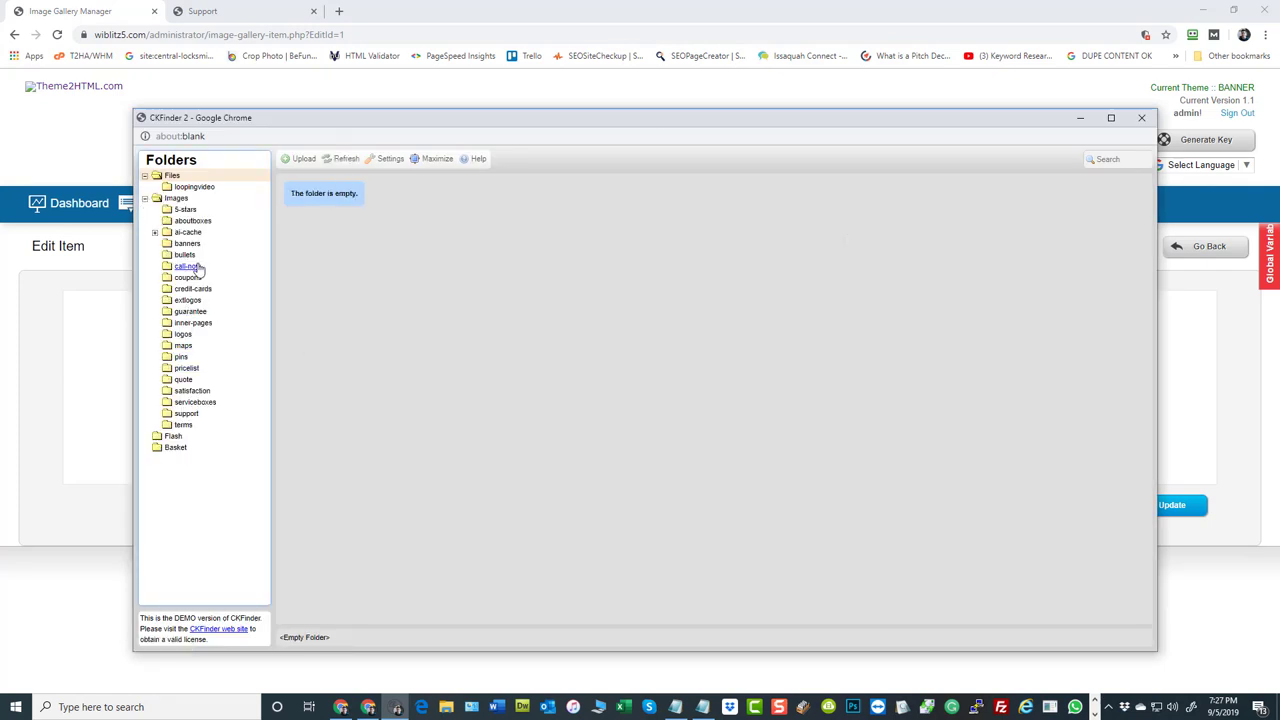
{"action": "left_click", "coordinate": [193, 323]}
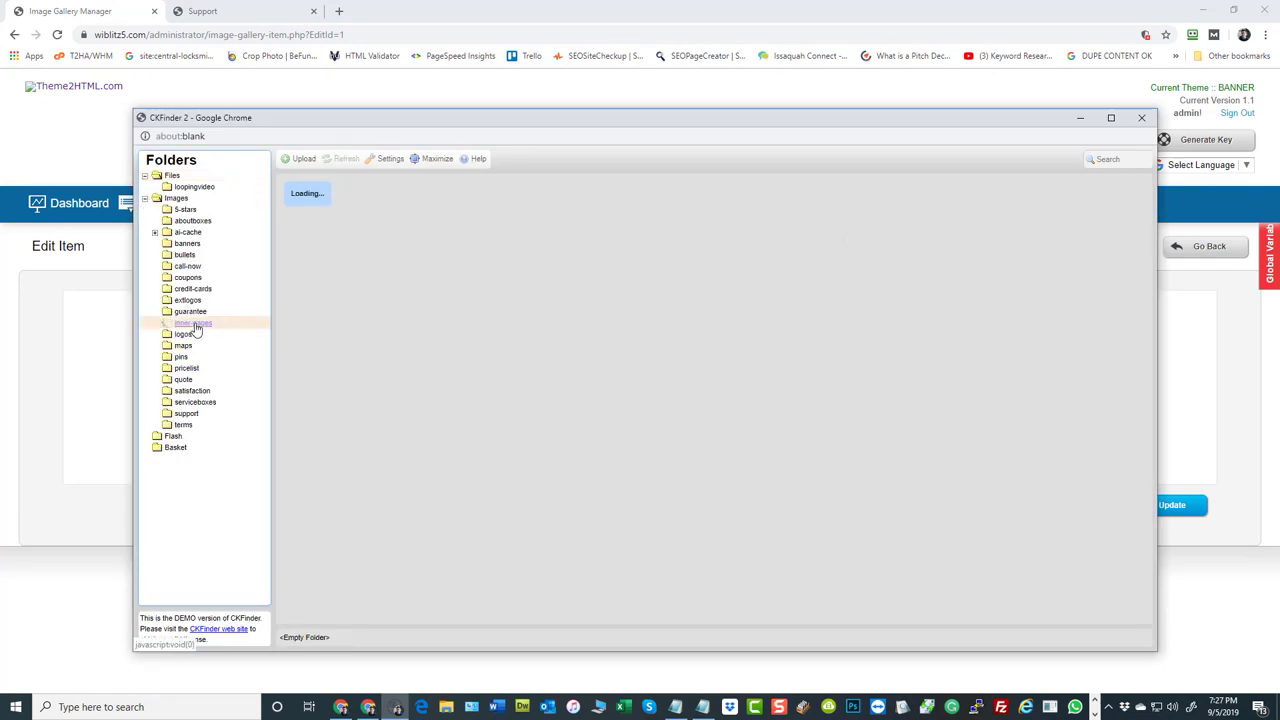
{"action": "left_click", "coordinate": [186, 415]}
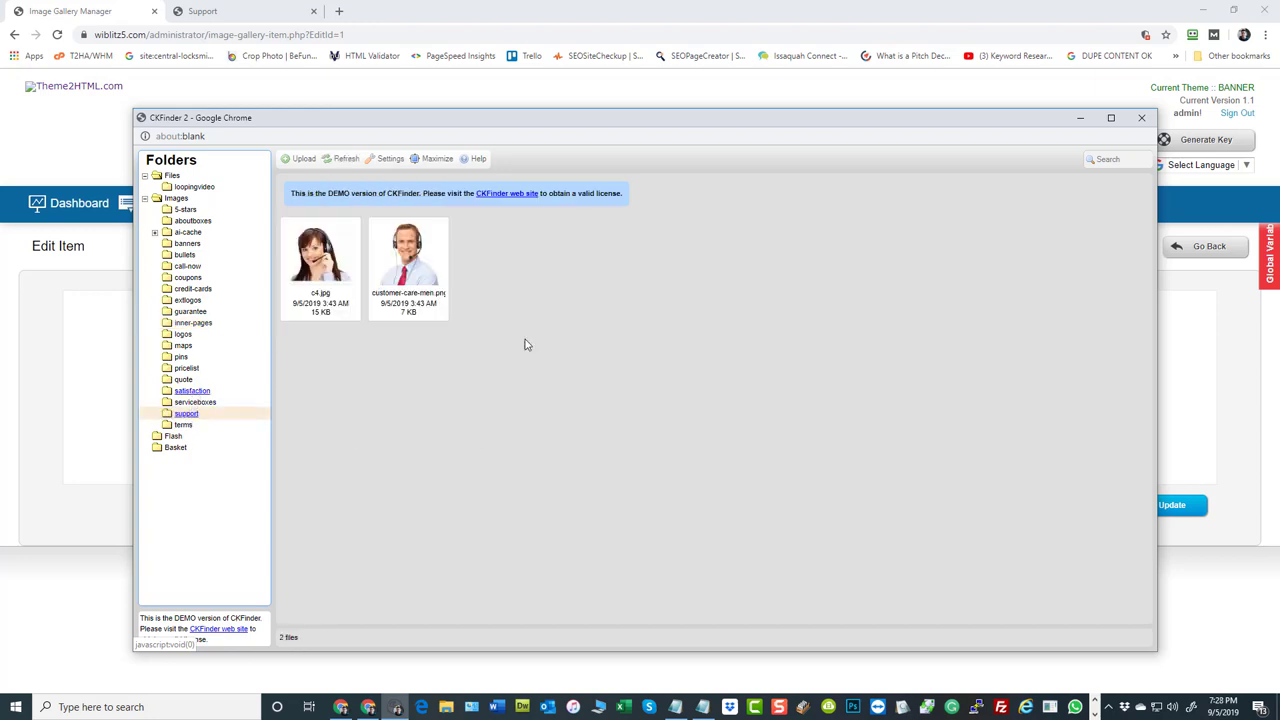
{"action": "left_click", "coordinate": [410, 250]}
Read the file browser's demo version notice, close it without choosing an image and return to the gallery item's form.
{"action": "left_click", "coordinate": [1205, 15]}
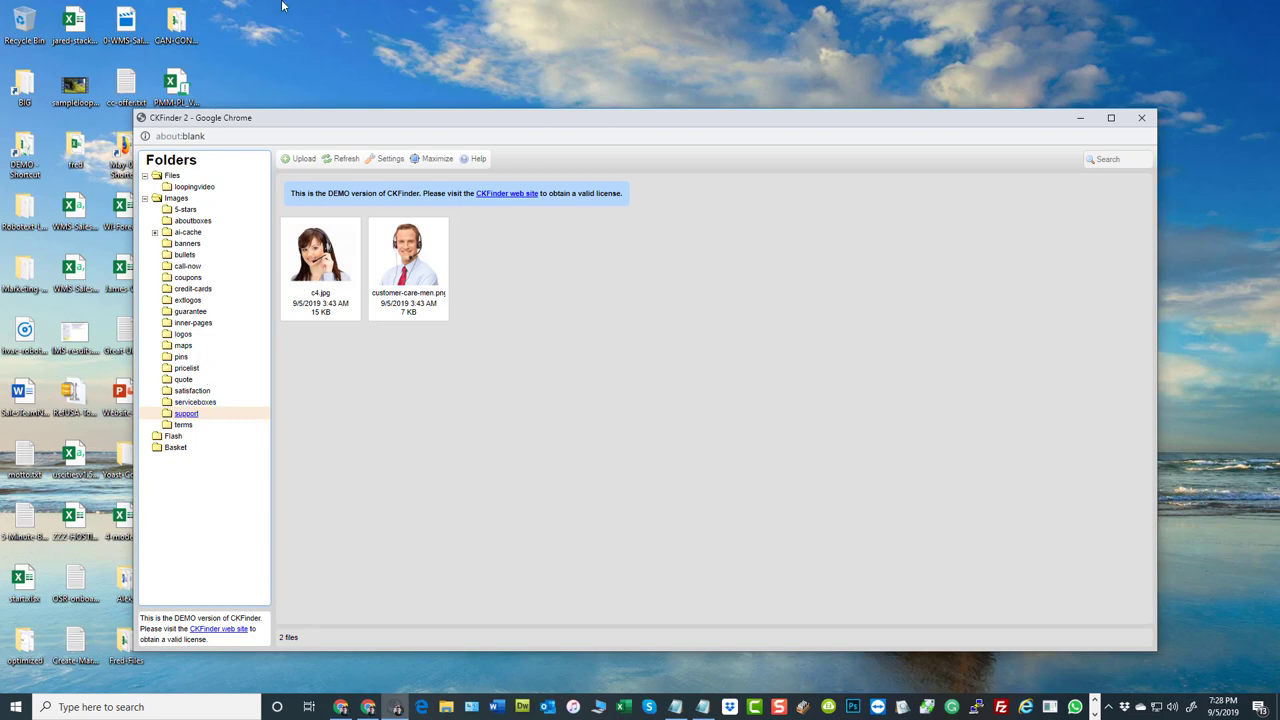
{"action": "left_click", "coordinate": [287, 34]}
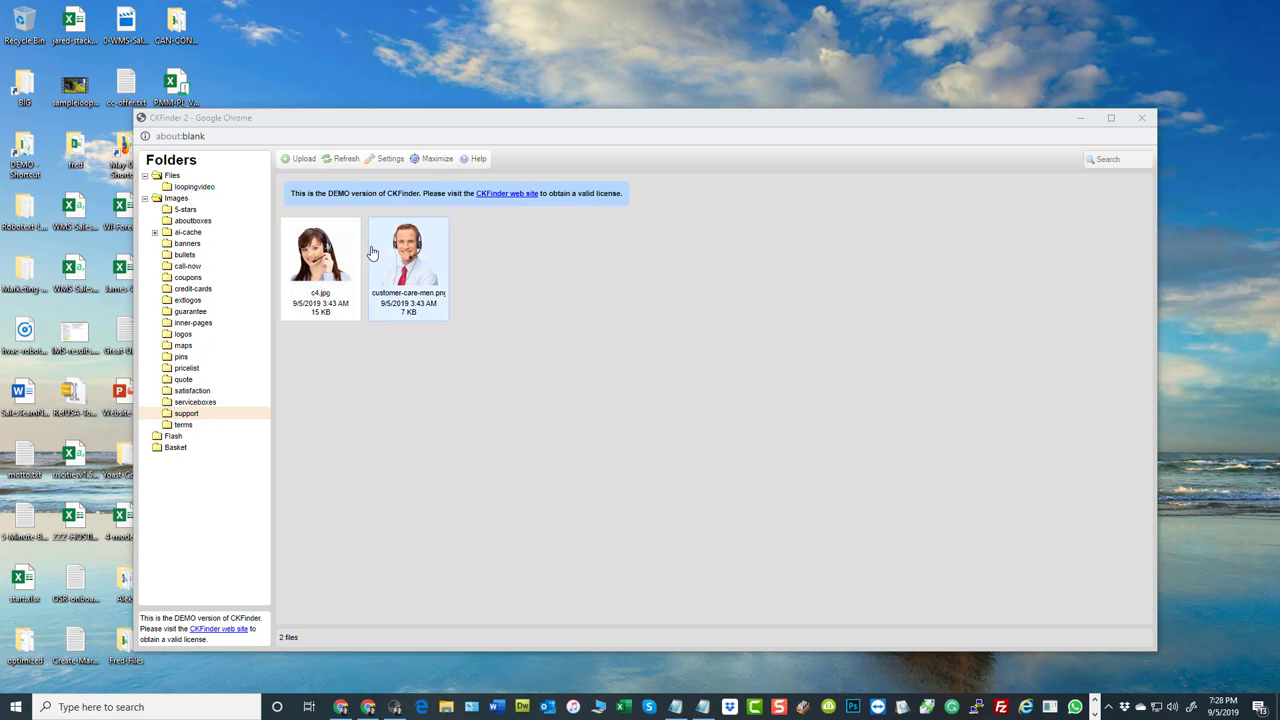
{"action": "left_click_drag", "start_coordinate": [287, 124], "coordinate": [434, 86]}
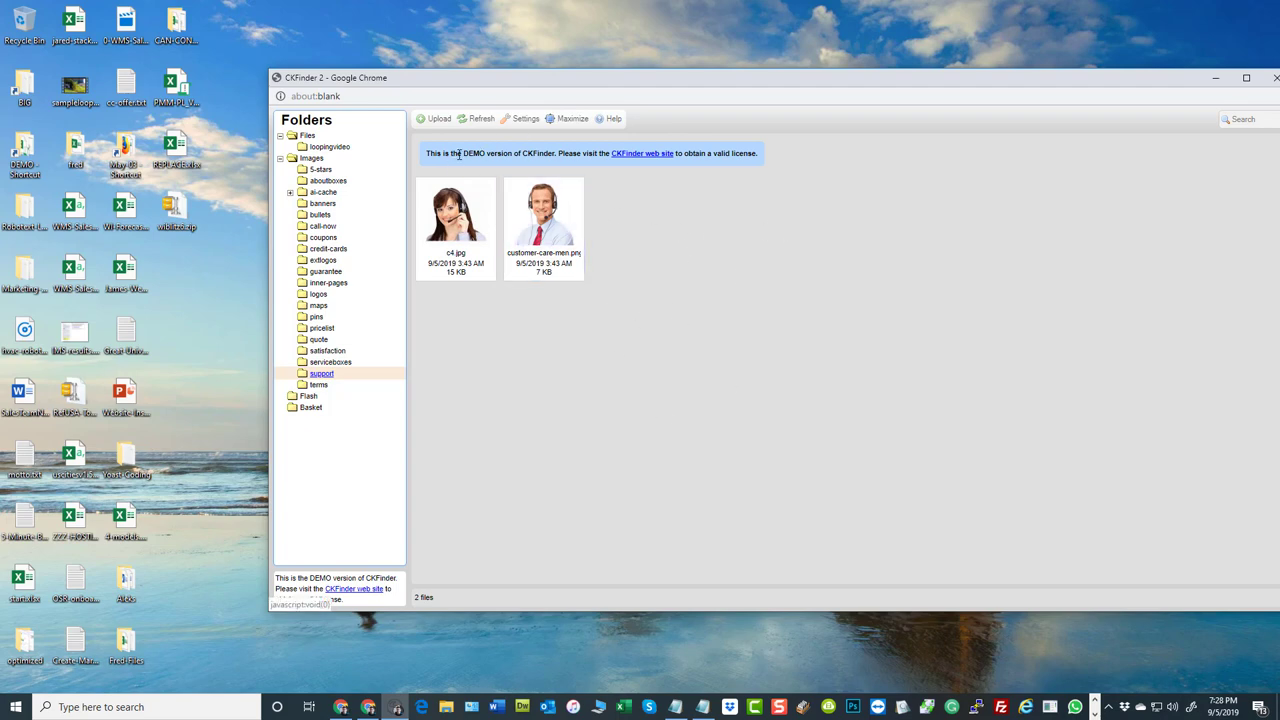
{"action": "left_click_drag", "start_coordinate": [457, 153], "coordinate": [734, 157]}
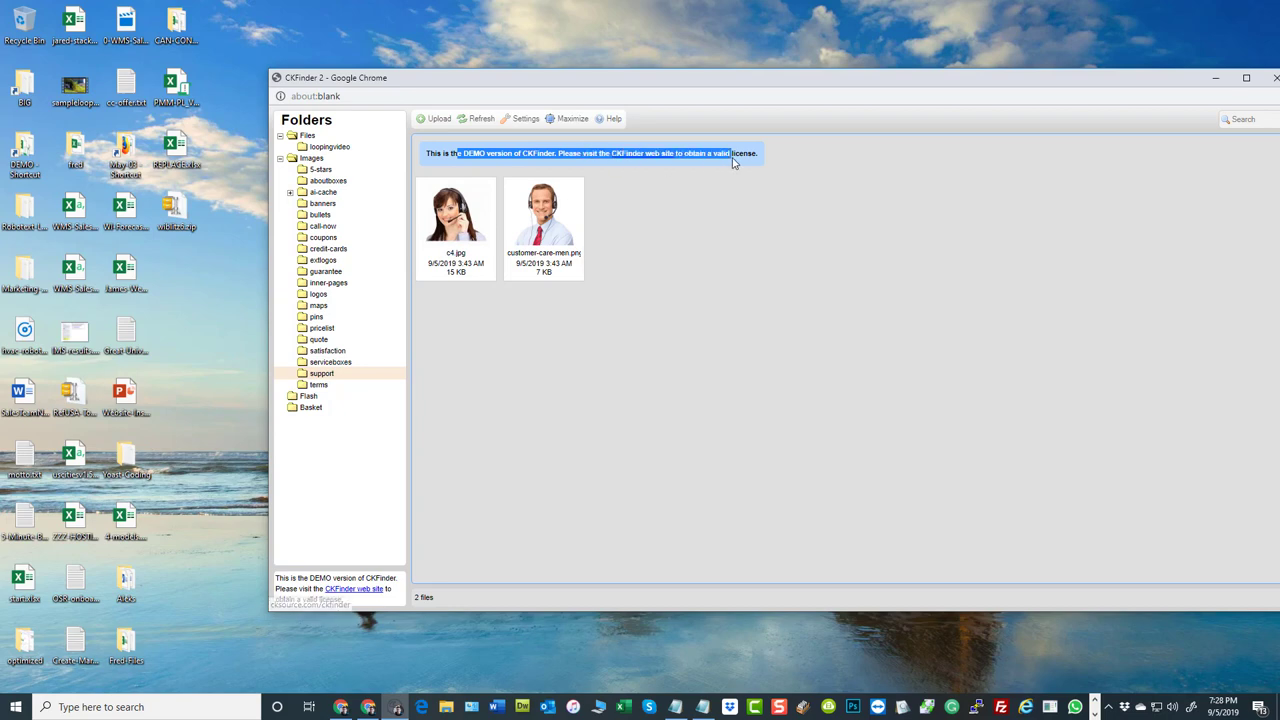
{"action": "left_click", "coordinate": [924, 309]}
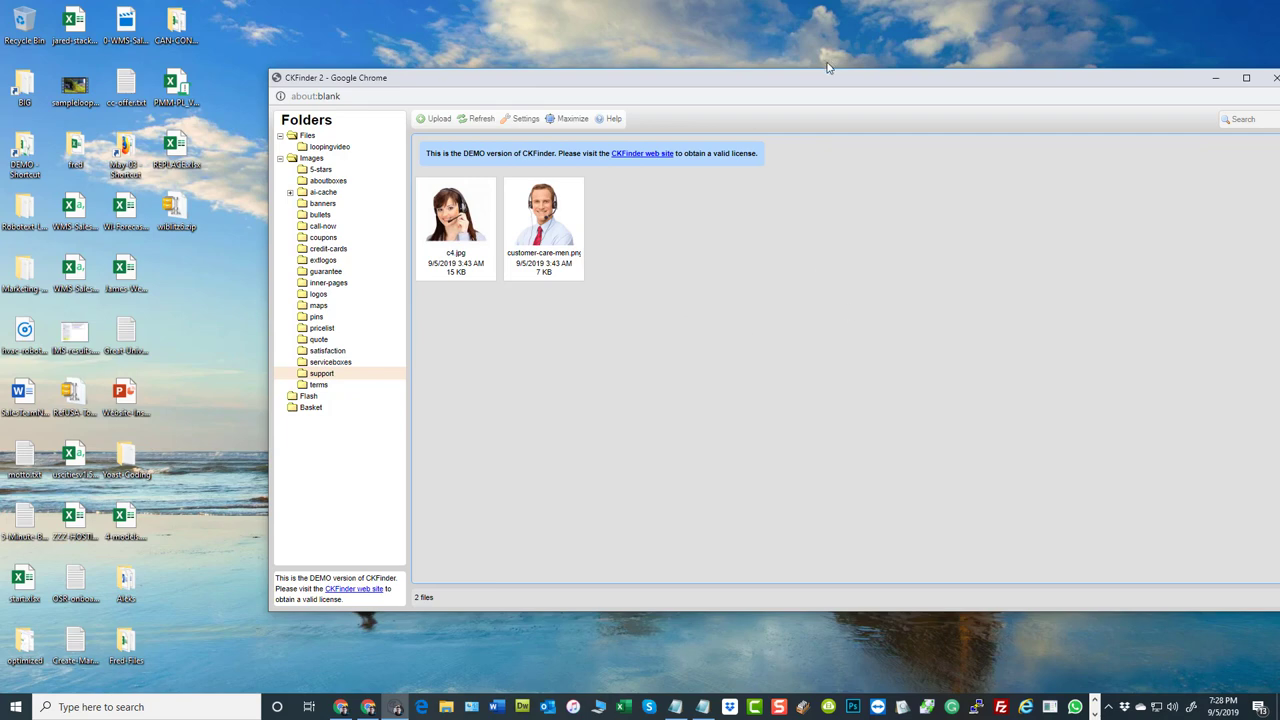
{"action": "left_click_drag", "start_coordinate": [824, 80], "coordinate": [701, 54]}
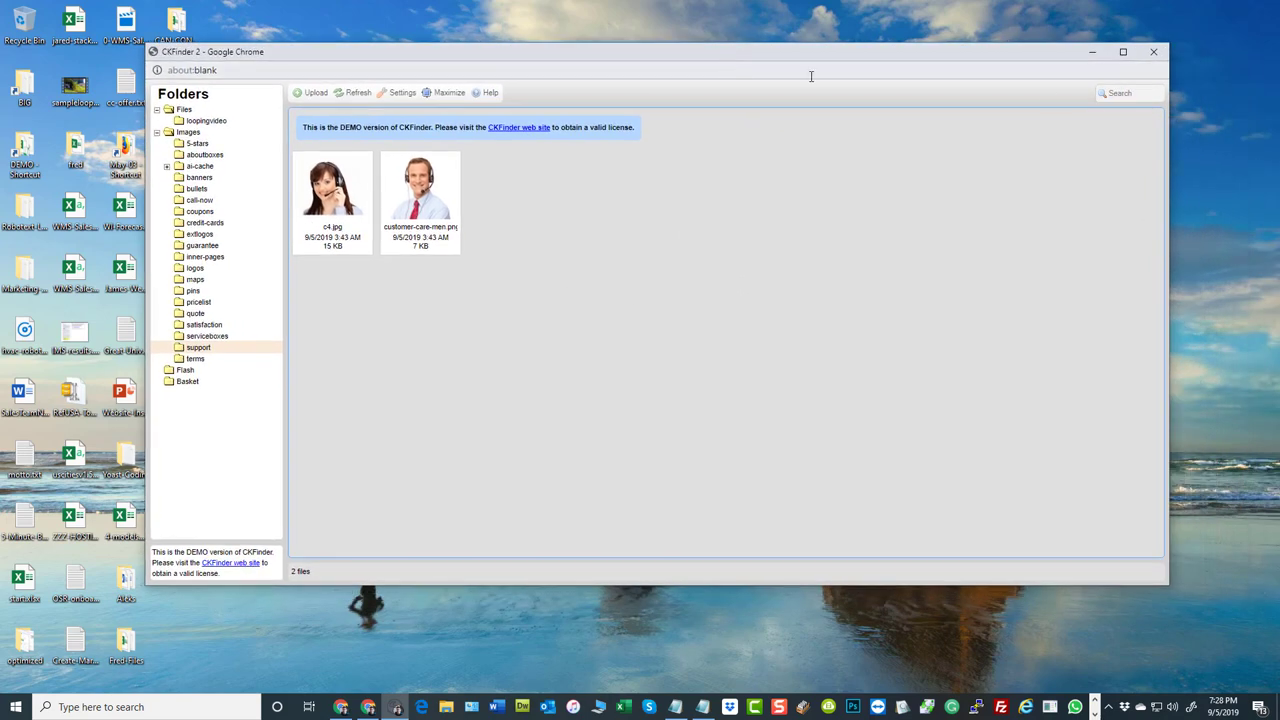
{"action": "left_click", "coordinate": [1156, 51]}
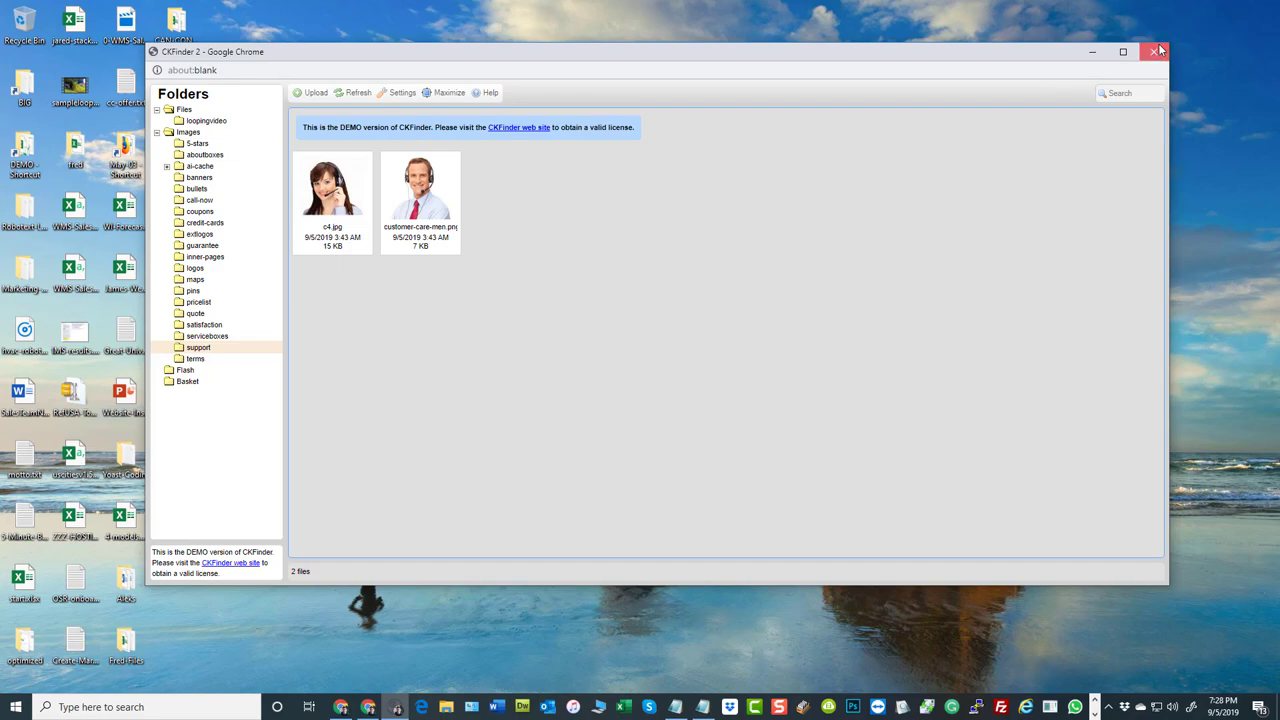
{"action": "left_click", "coordinate": [341, 707]}
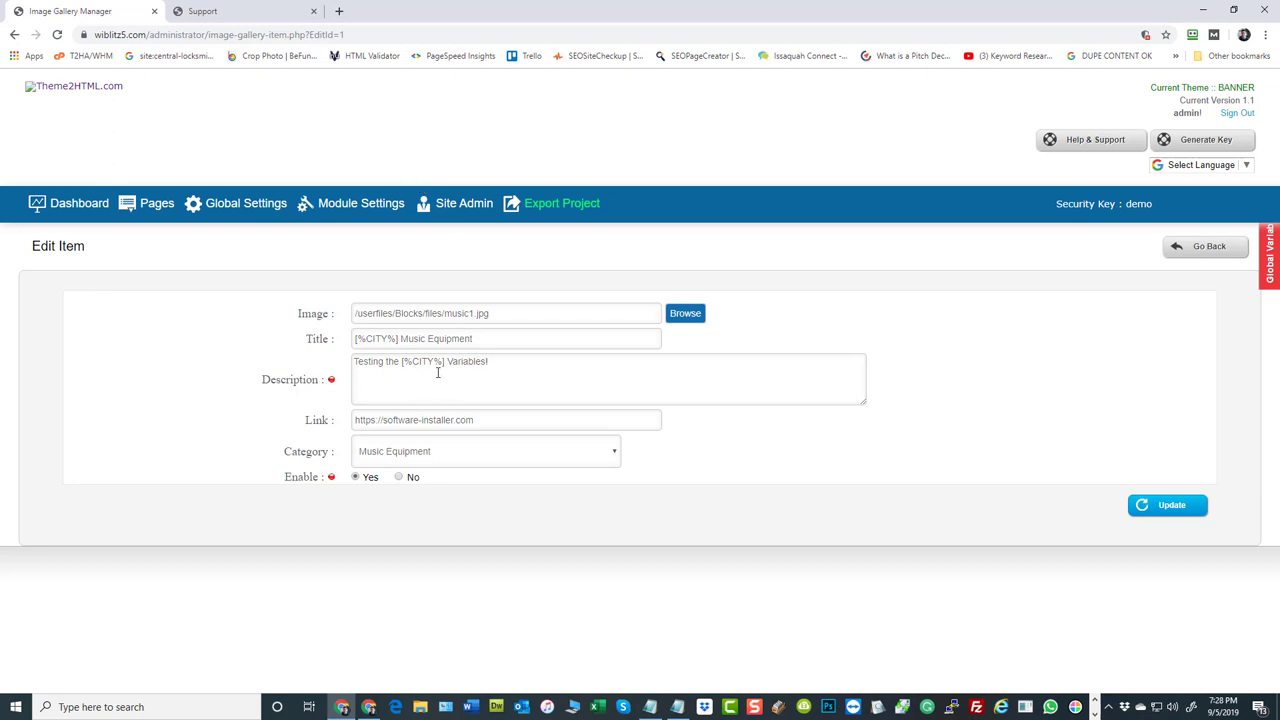
Look over the Theme Template Manager and the Site Admin password page, and return to the dashboard.
{"action": "left_click", "coordinate": [62, 205]}
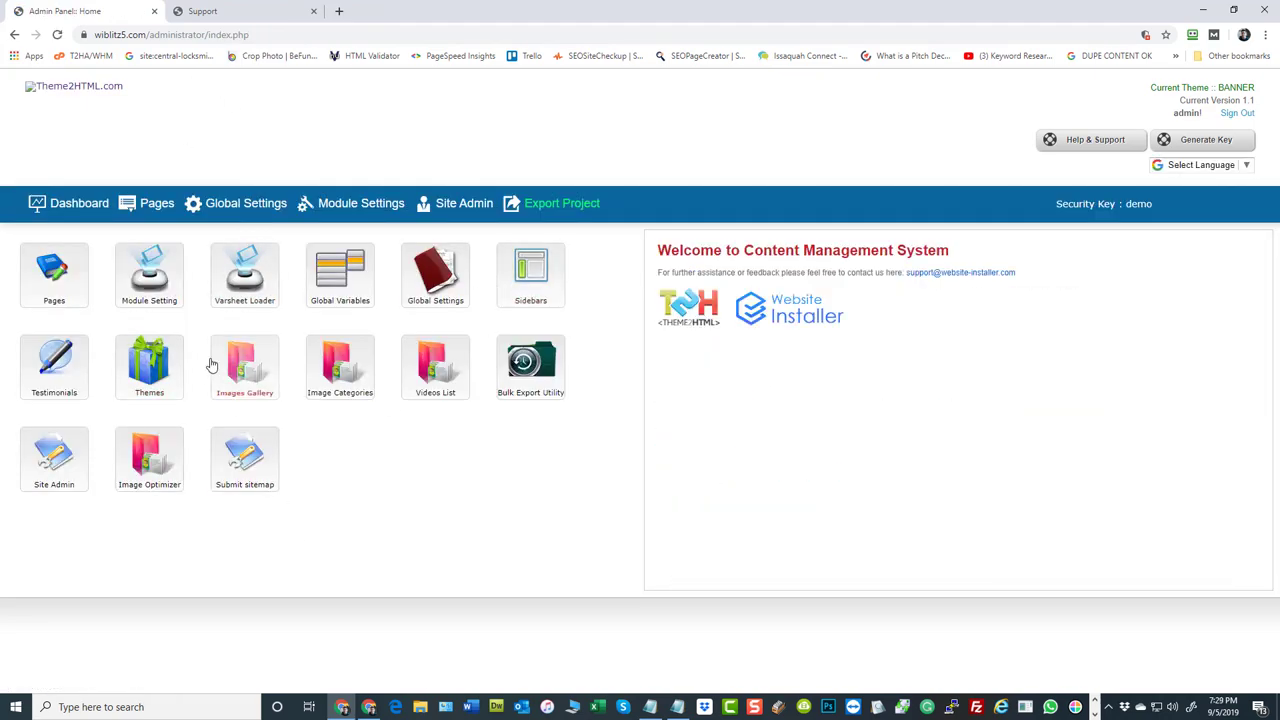
{"action": "left_click", "coordinate": [149, 365]}
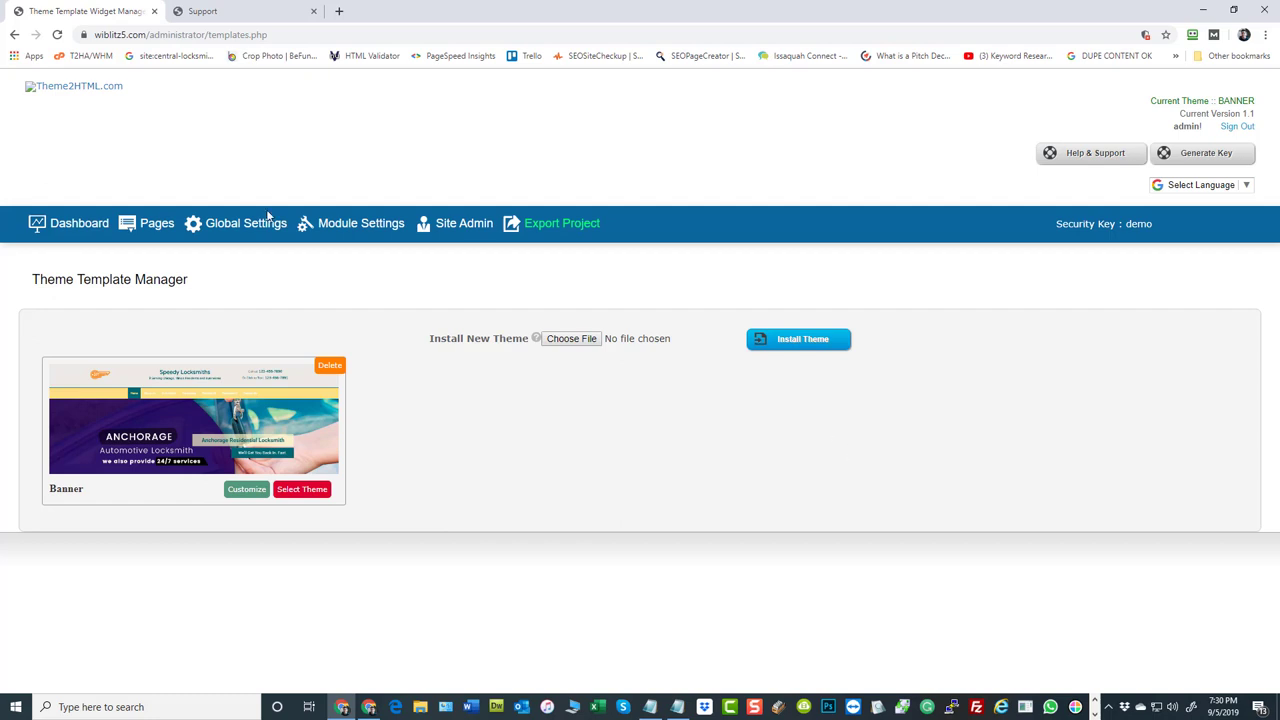
{"action": "left_click", "coordinate": [62, 230]}
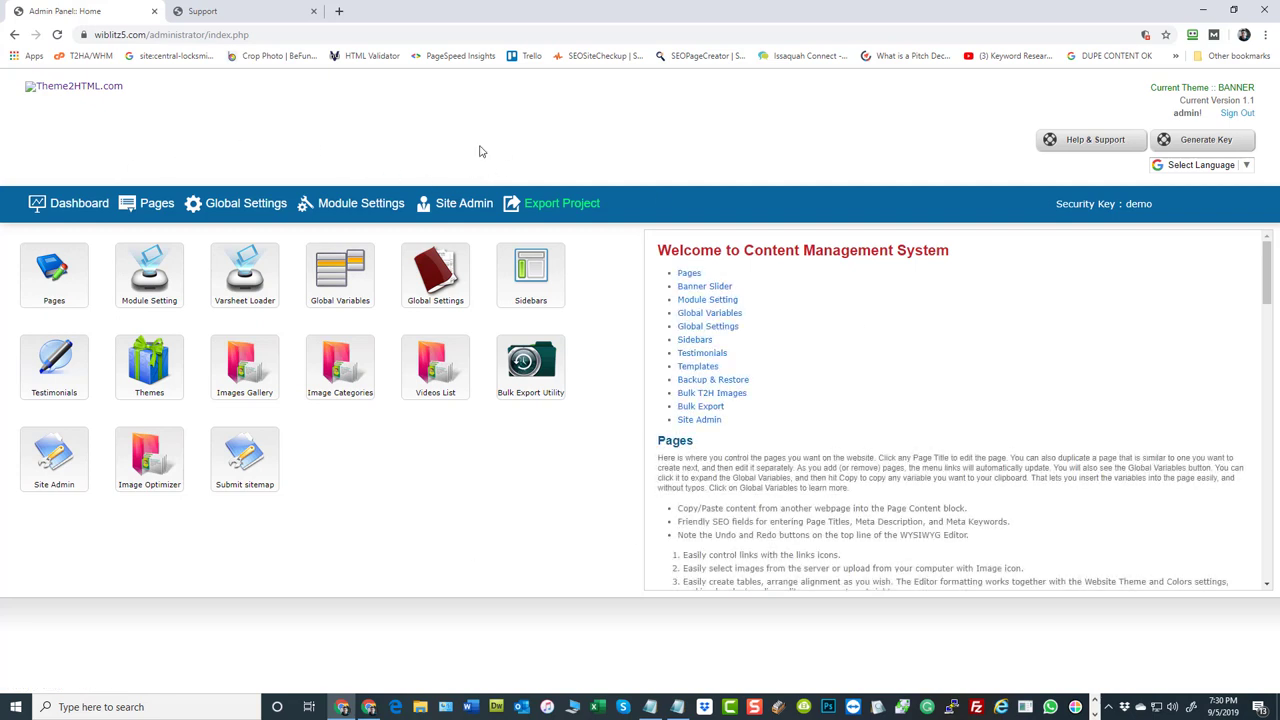
{"action": "left_click", "coordinate": [458, 204]}
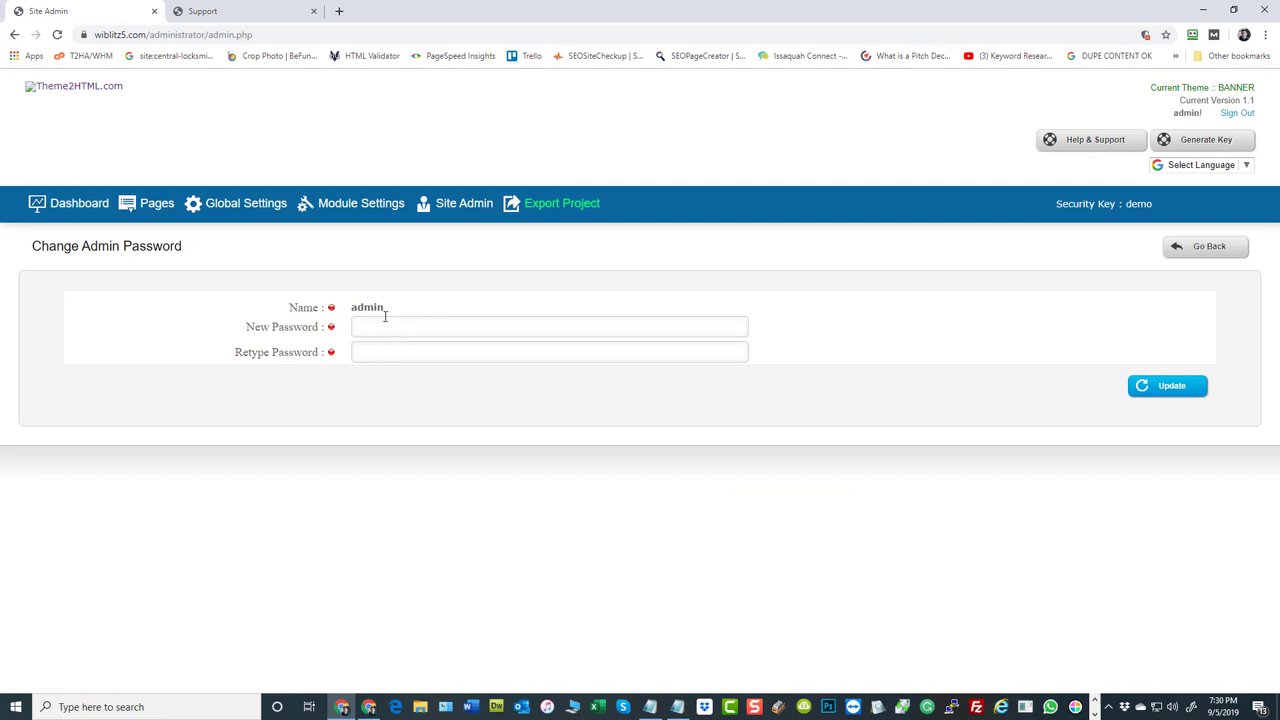
{"action": "left_click", "coordinate": [86, 207]}
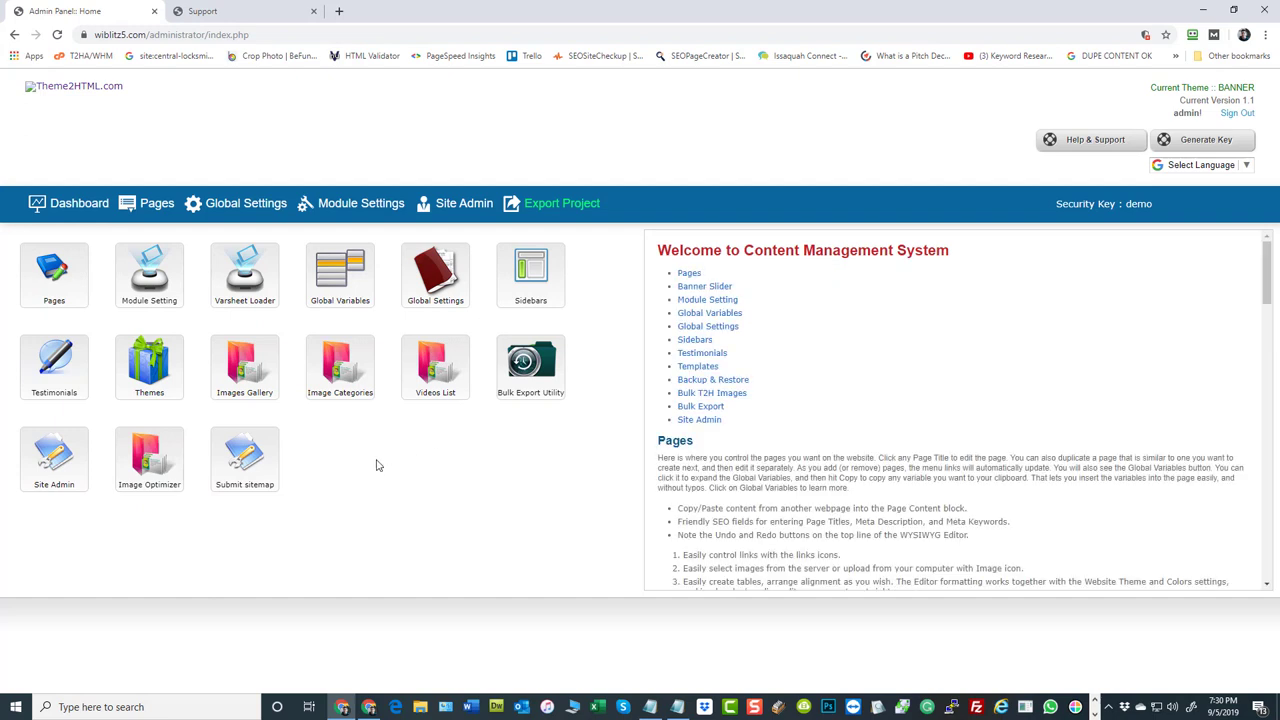
Open Theme Settings in the Global Settings and look through the service boxes' images, headings, paragraphs and links.
{"action": "left_click", "coordinate": [531, 274]}
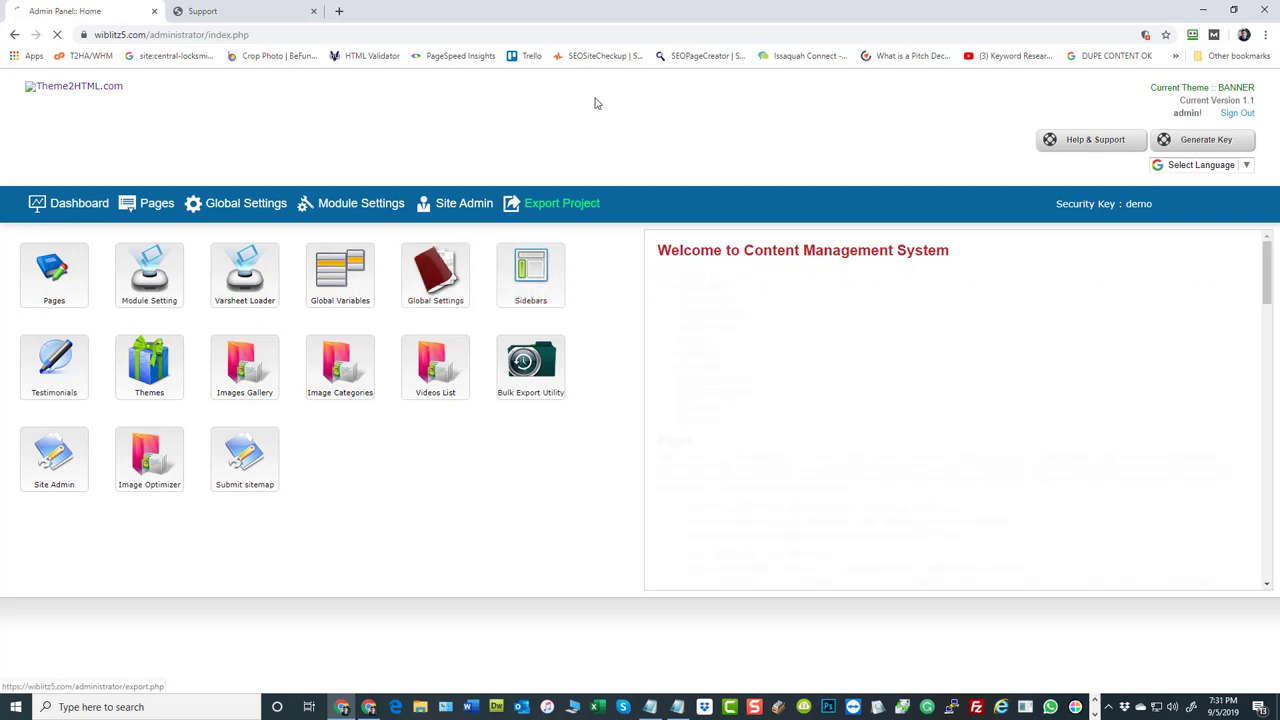
{"action": "left_click", "coordinate": [224, 204]}
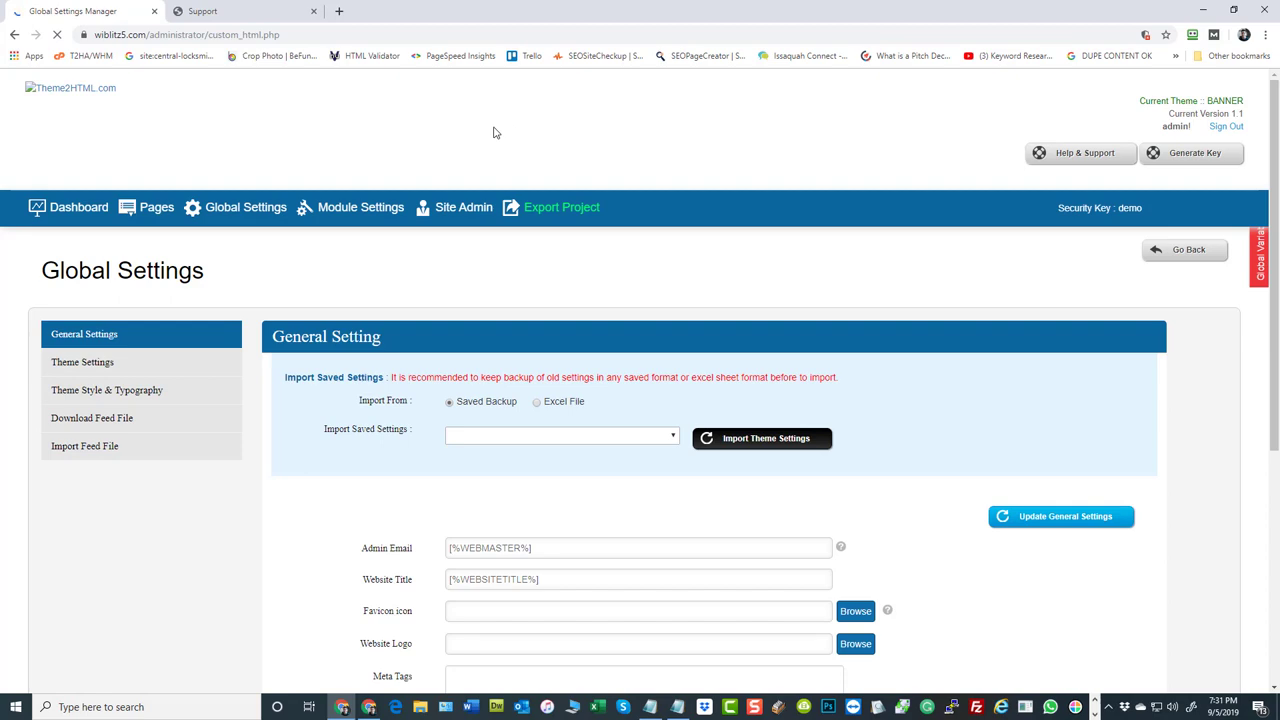
{"action": "left_click", "coordinate": [104, 386]}
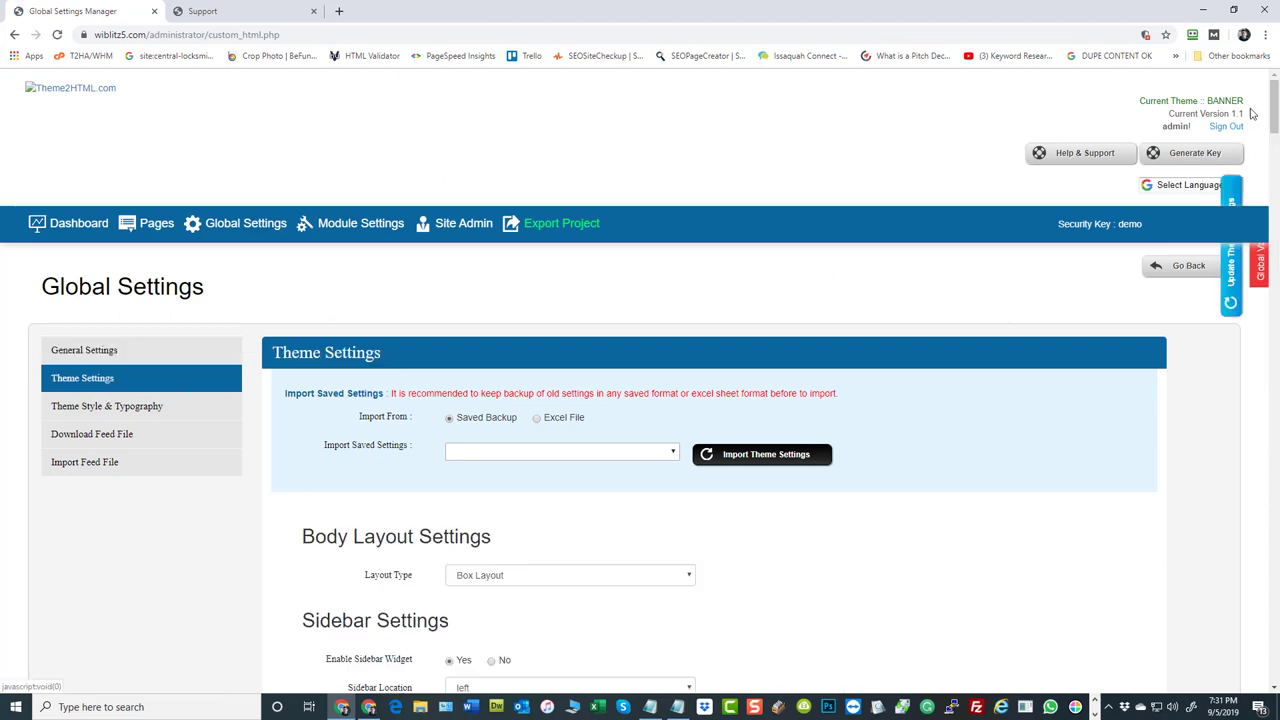
{"action": "left_click_drag", "start_coordinate": [1274, 106], "coordinate": [1270, 303]}
{"action": "scroll", "coordinate": [870, 288], "scroll_direction": "down", "scroll_amount": 4}
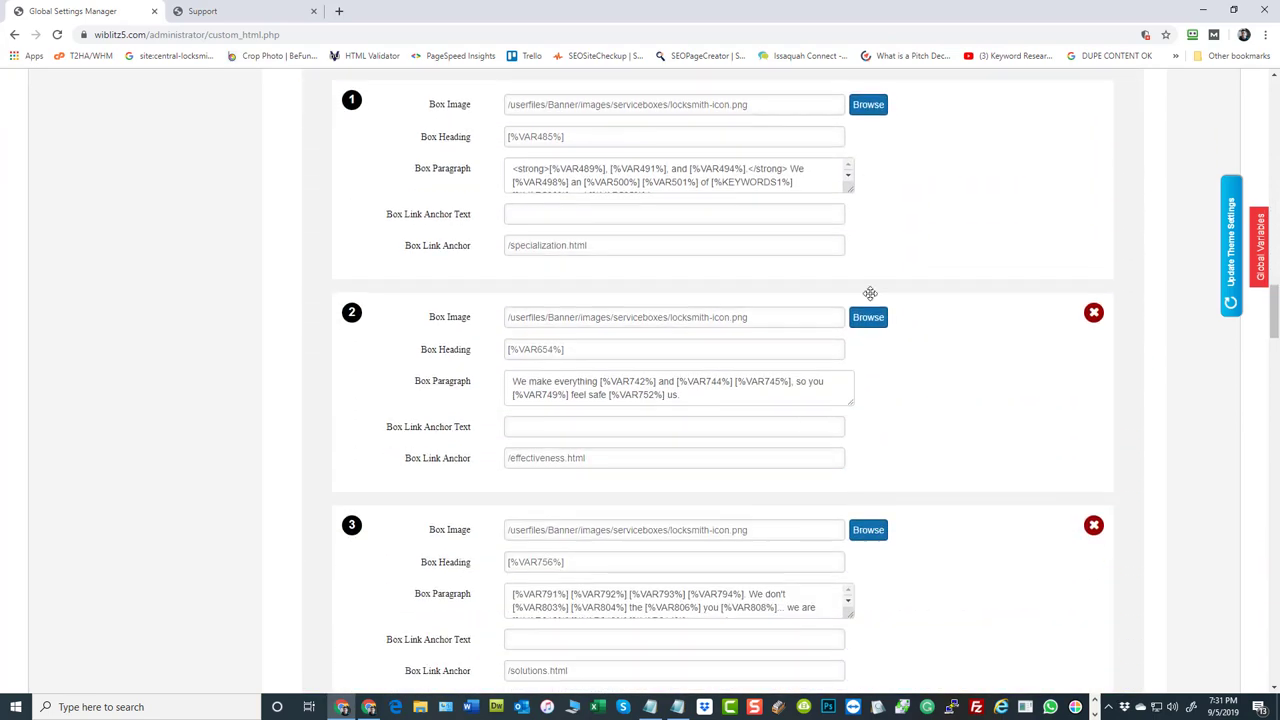
{"action": "scroll", "coordinate": [740, 330], "scroll_direction": "down", "scroll_amount": 1}
{"action": "scroll", "coordinate": [450, 549], "scroll_direction": "down", "scroll_amount": 3}
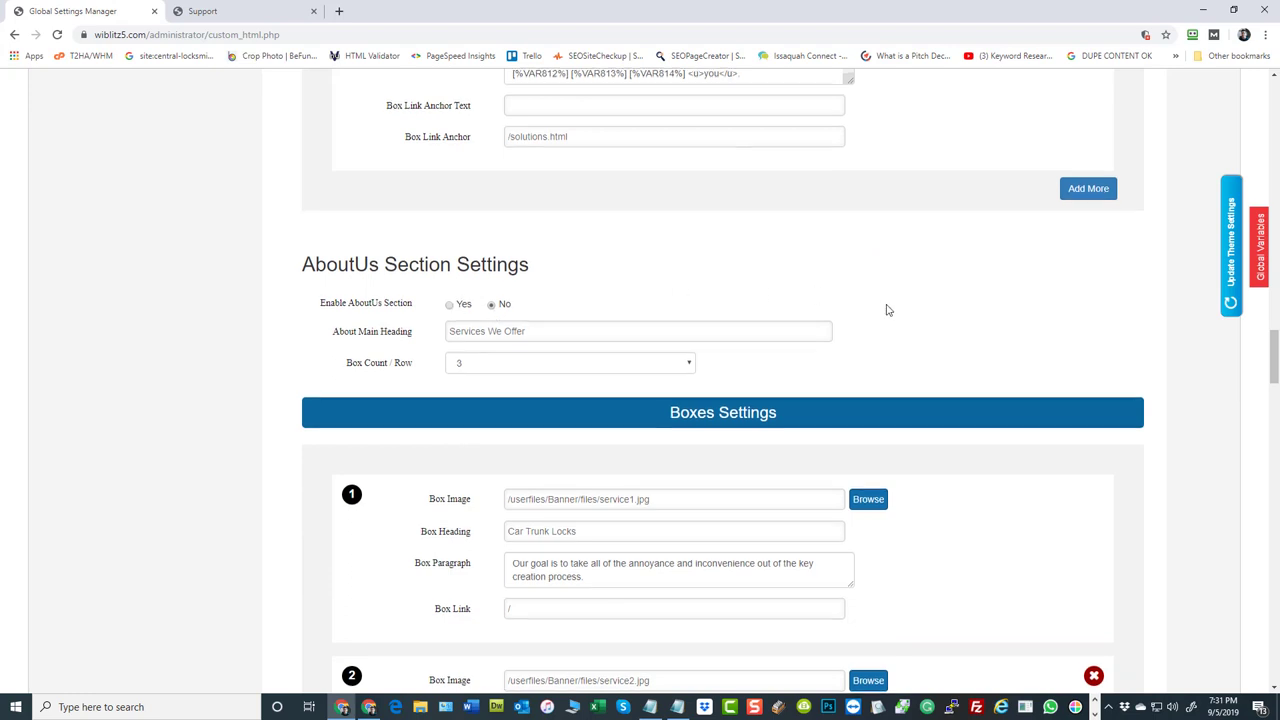
Examine the AboutUs Section Settings, including the Box Count / Row options and the individual box entries.
{"action": "scroll", "coordinate": [800, 300], "scroll_direction": "down", "scroll_amount": 1}
{"action": "left_click", "coordinate": [497, 232]}
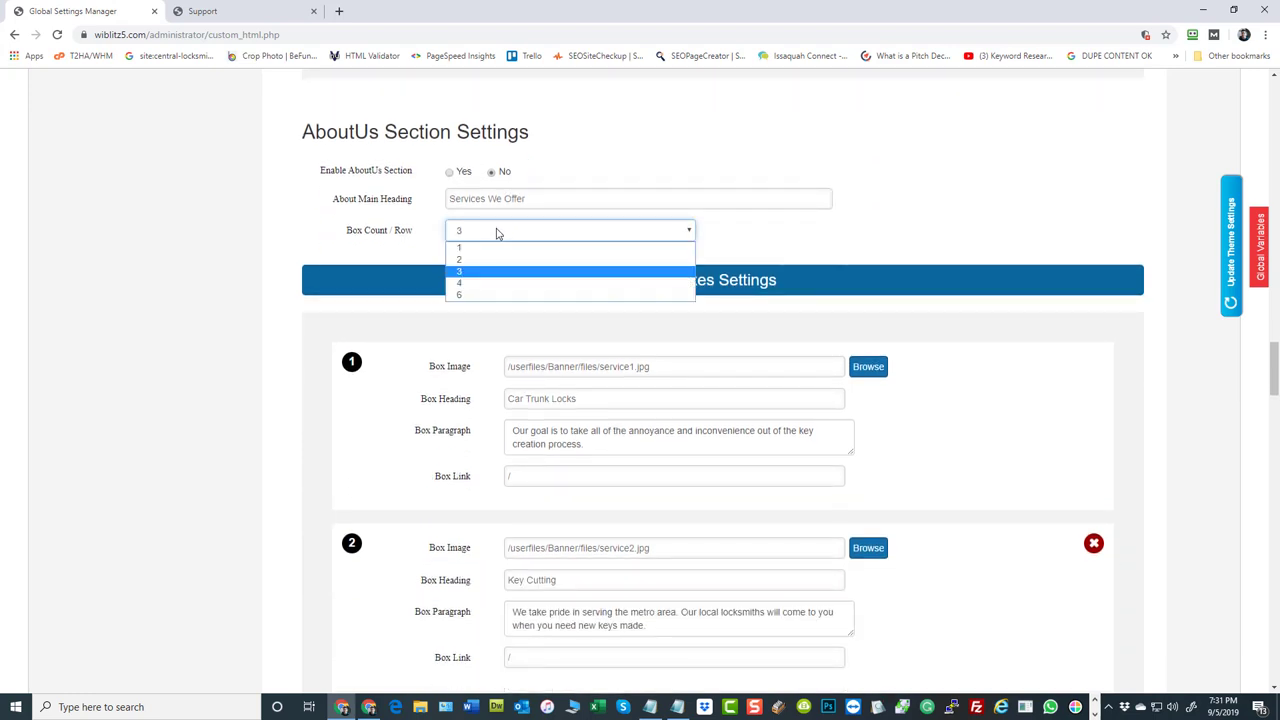
{"action": "left_click", "coordinate": [497, 232]}
{"action": "scroll", "coordinate": [943, 289], "scroll_direction": "down", "scroll_amount": 3}
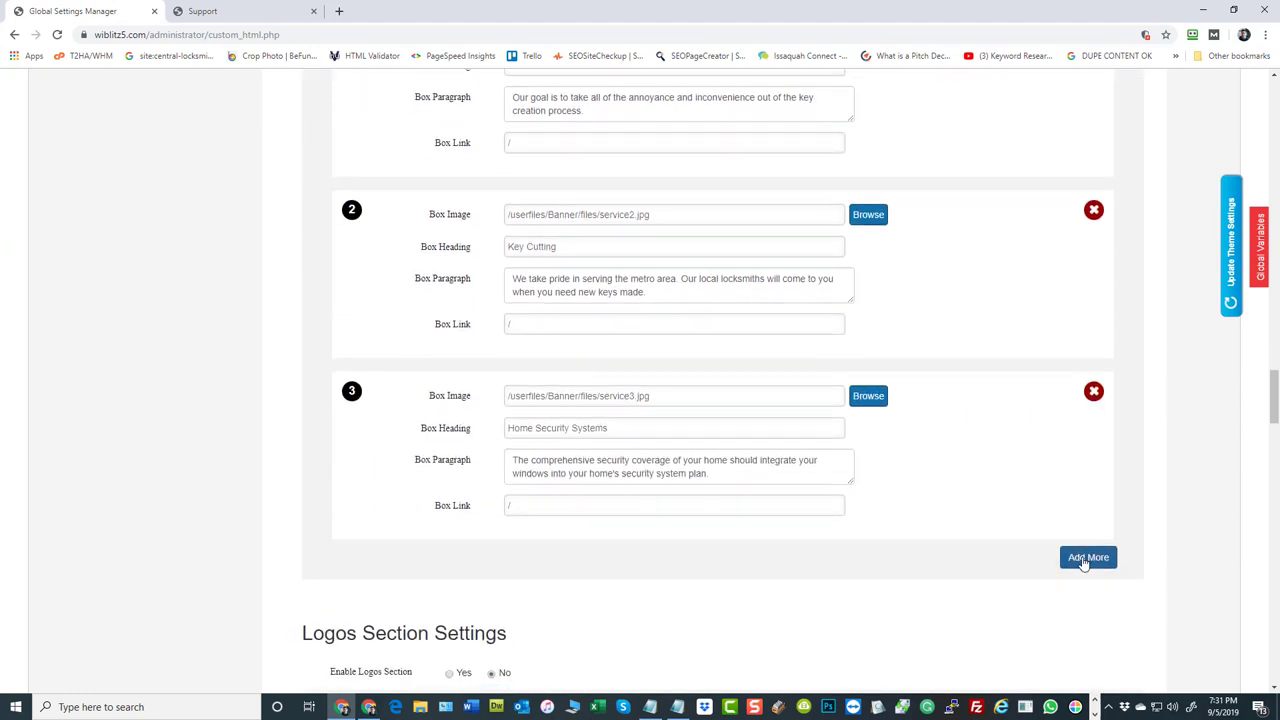
Add a fourth box to the AboutUs section's Boxes Settings, and remove that empty box again.
{"action": "scroll", "coordinate": [860, 404], "scroll_direction": "down", "scroll_amount": 2}
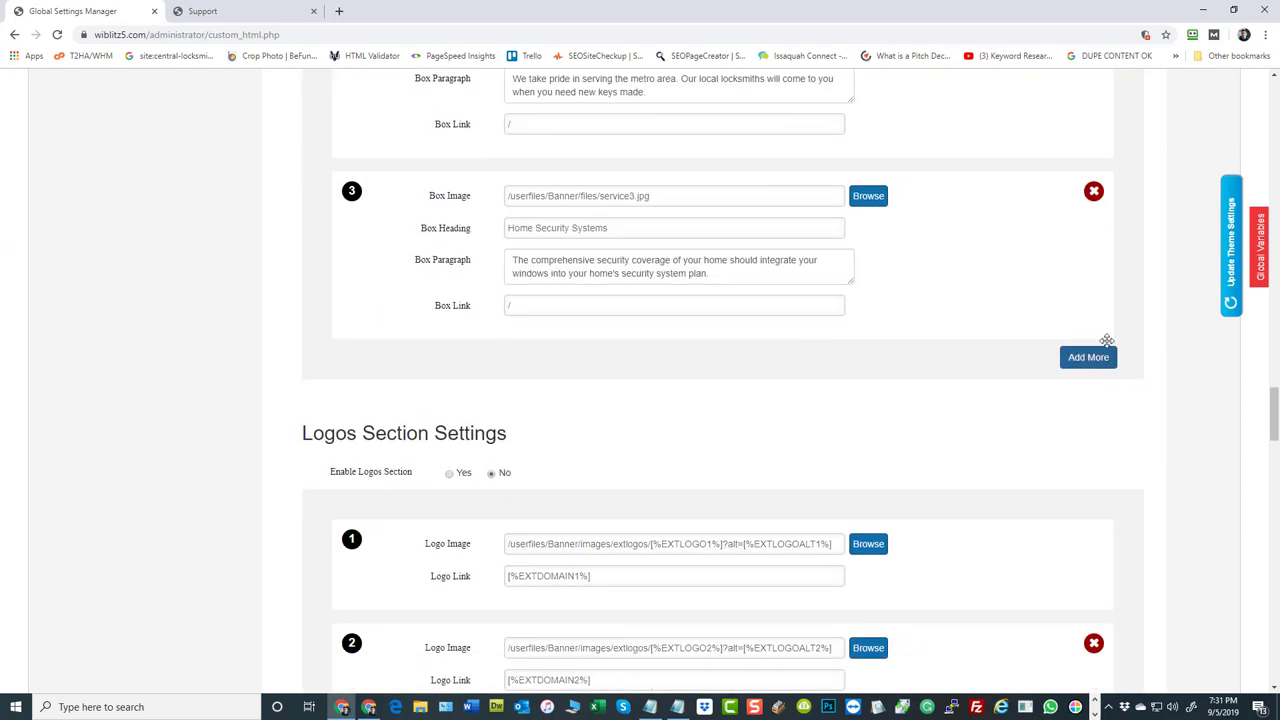
{"action": "left_click", "coordinate": [1088, 357]}
{"action": "scroll", "coordinate": [893, 284], "scroll_direction": "down", "scroll_amount": 2}
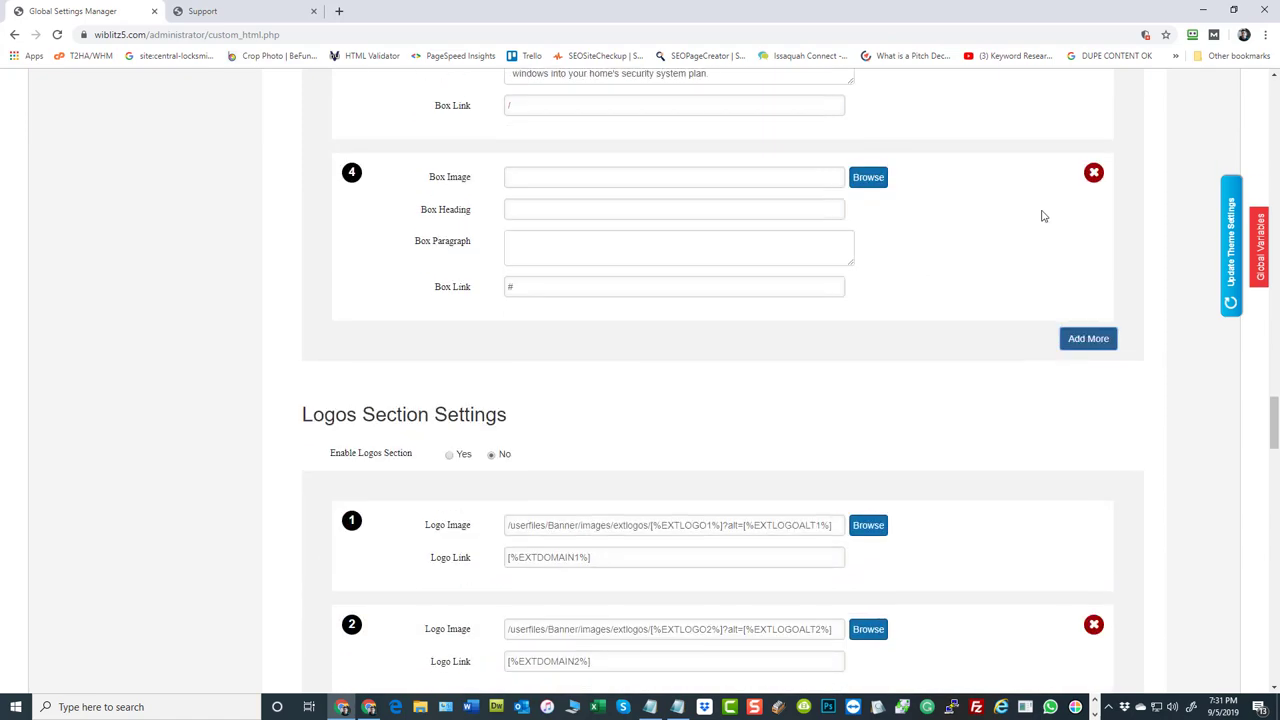
{"action": "left_click", "coordinate": [1096, 178]}
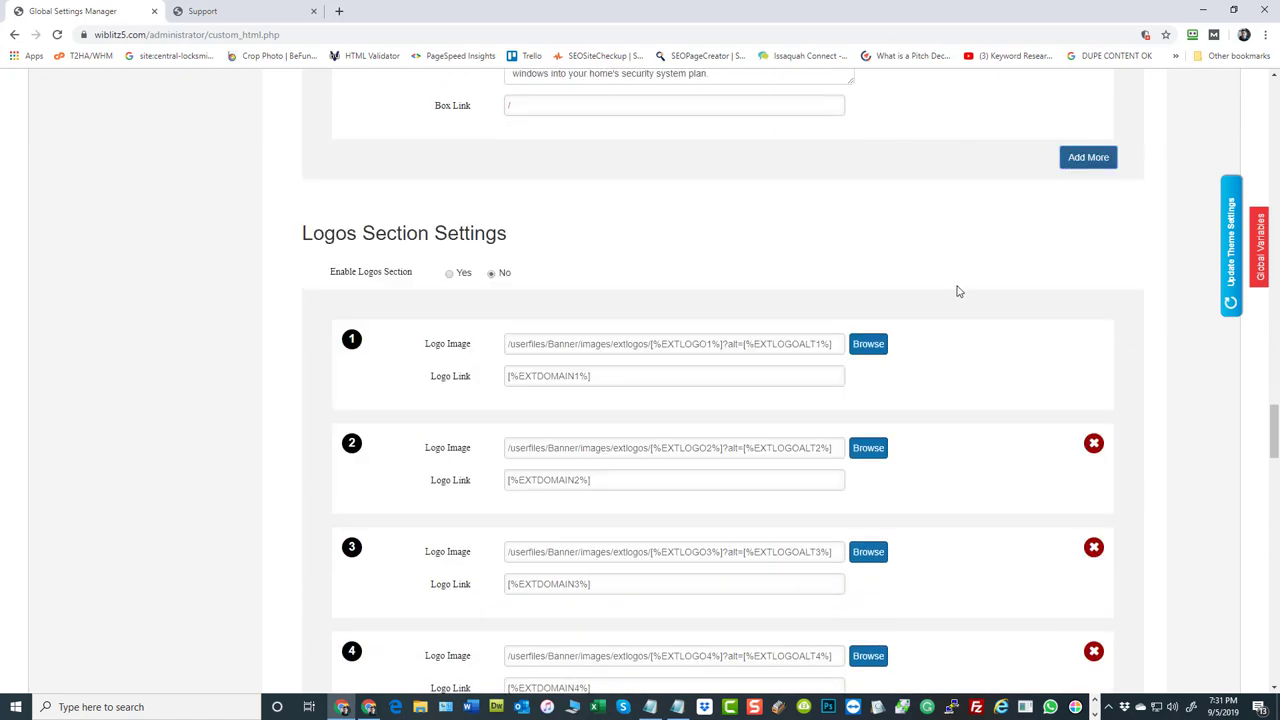
Look over the Box Count / Row choices for the AboutUs boxes without changing the selection.
{"action": "scroll", "coordinate": [900, 283], "scroll_direction": "up", "scroll_amount": 4}
{"action": "scroll", "coordinate": [330, 390], "scroll_direction": "up", "scroll_amount": 2}
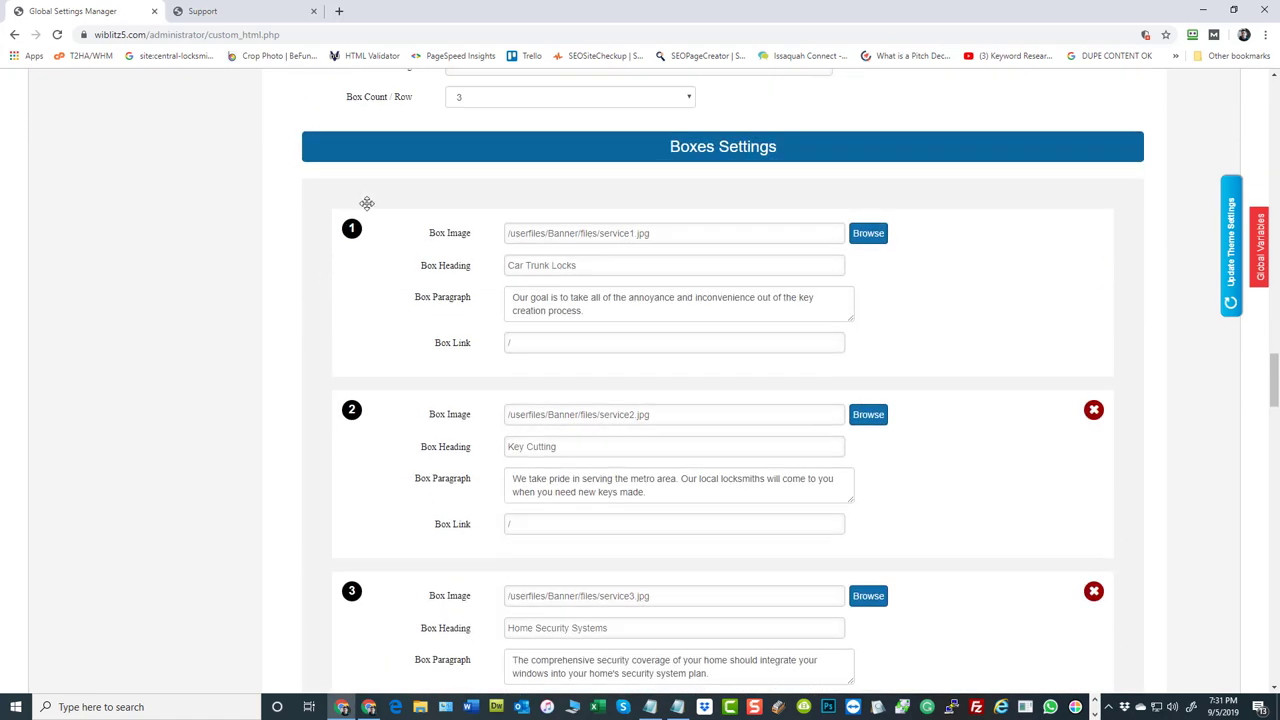
{"action": "left_click", "coordinate": [474, 106]}
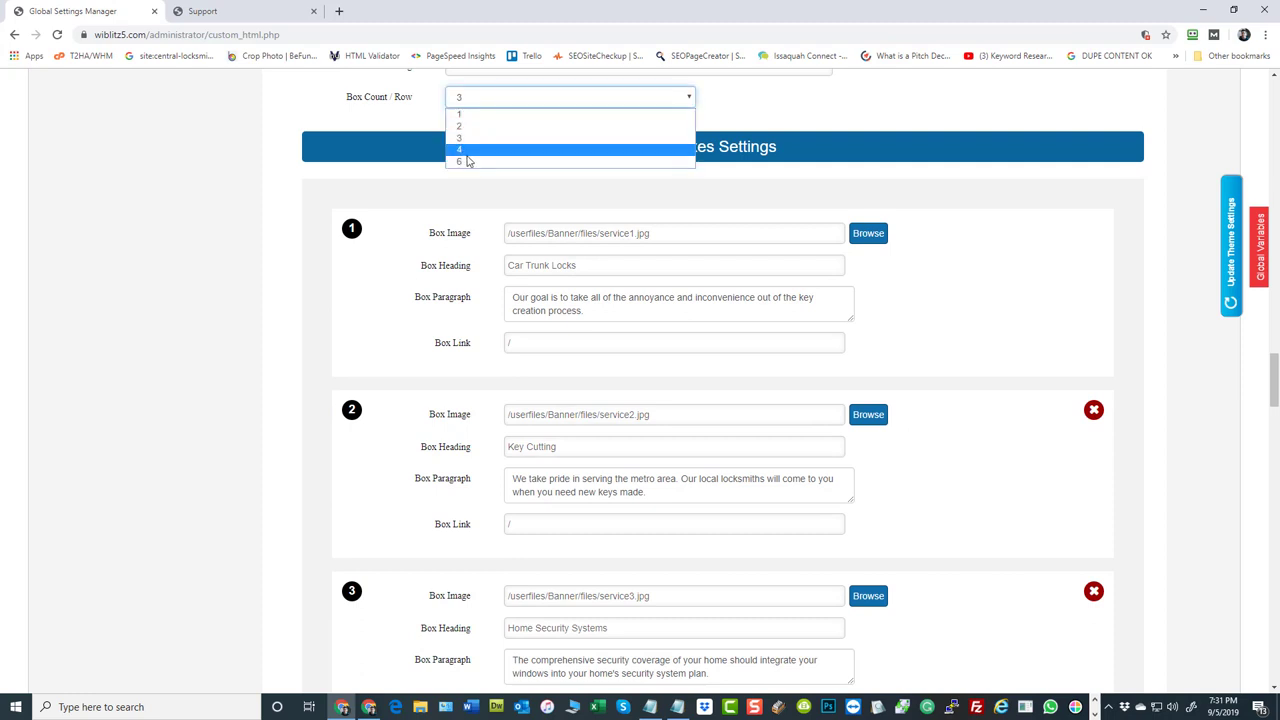
{"action": "left_click", "coordinate": [257, 186]}
Examine the Logos Section Settings, including the enable option and each logo's image and link entries, down to the Form Section.
{"action": "scroll", "coordinate": [1100, 425], "scroll_direction": "down", "scroll_amount": 5}
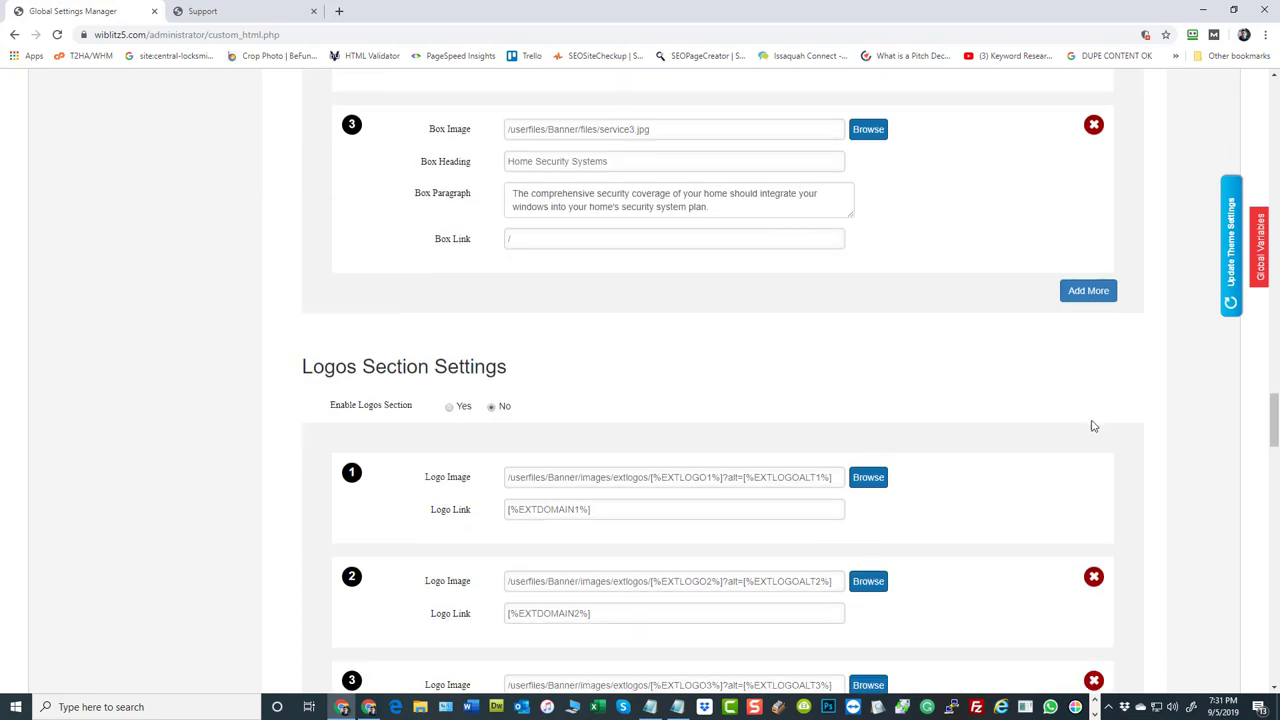
{"action": "scroll", "coordinate": [520, 389], "scroll_direction": "down", "scroll_amount": 2}
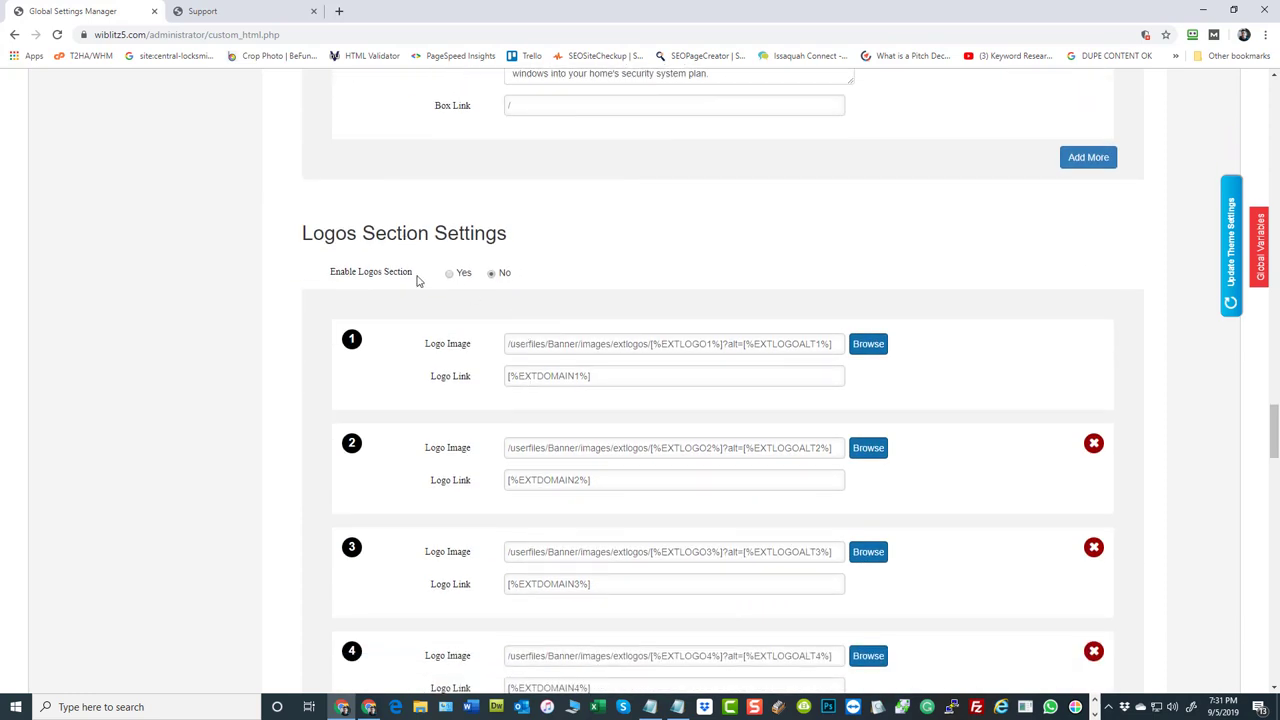
{"action": "scroll", "coordinate": [703, 218], "scroll_direction": "down", "scroll_amount": 1}
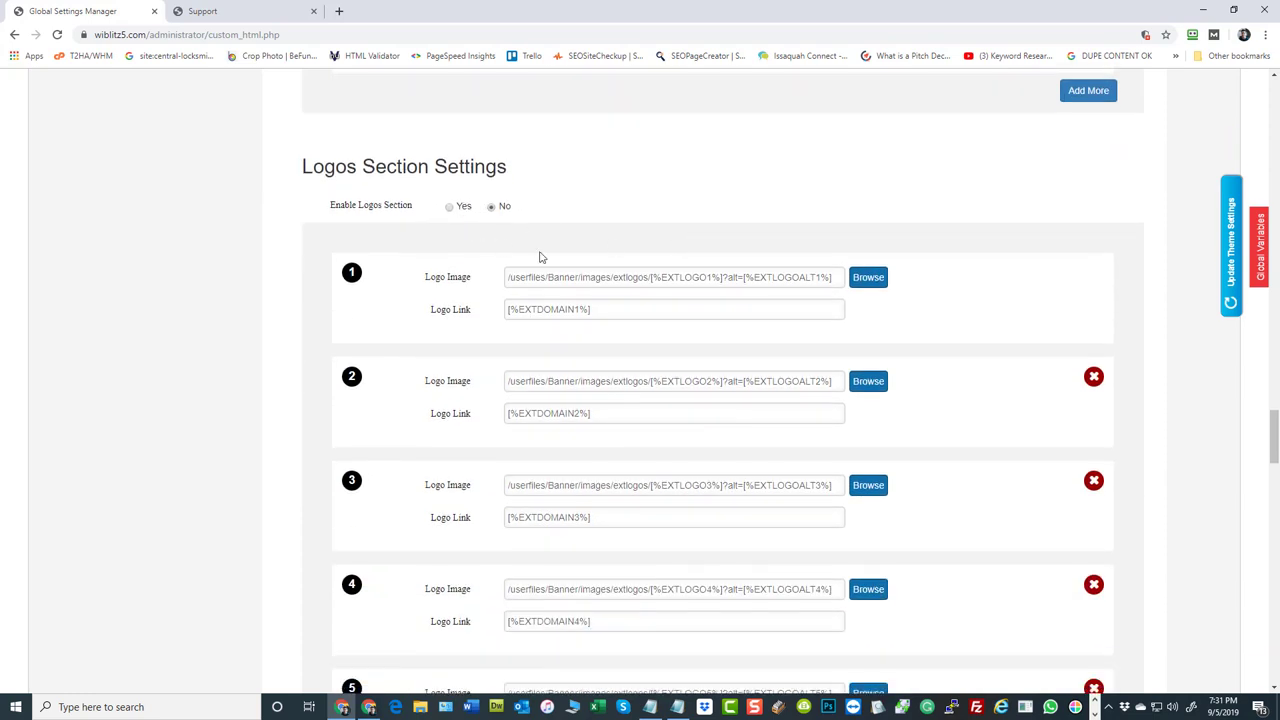
{"action": "scroll", "coordinate": [539, 257], "scroll_direction": "down", "scroll_amount": 1}
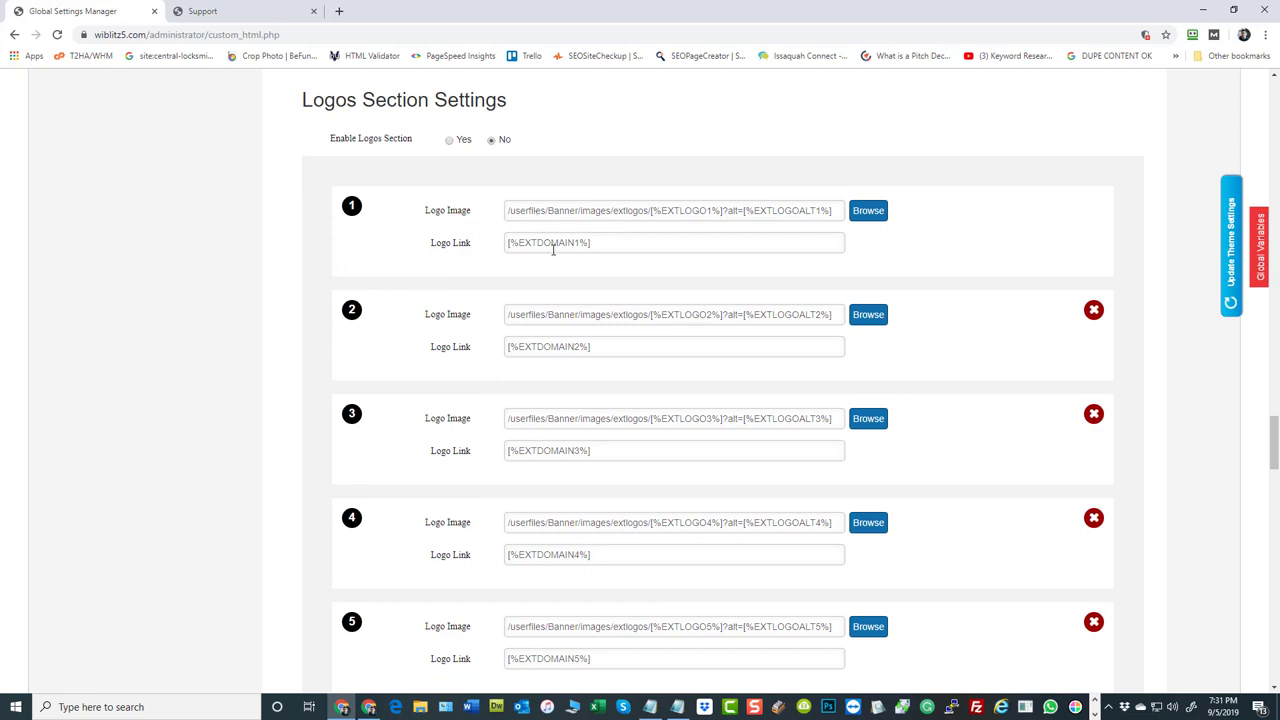
{"action": "scroll", "coordinate": [897, 291], "scroll_direction": "down", "scroll_amount": 2}
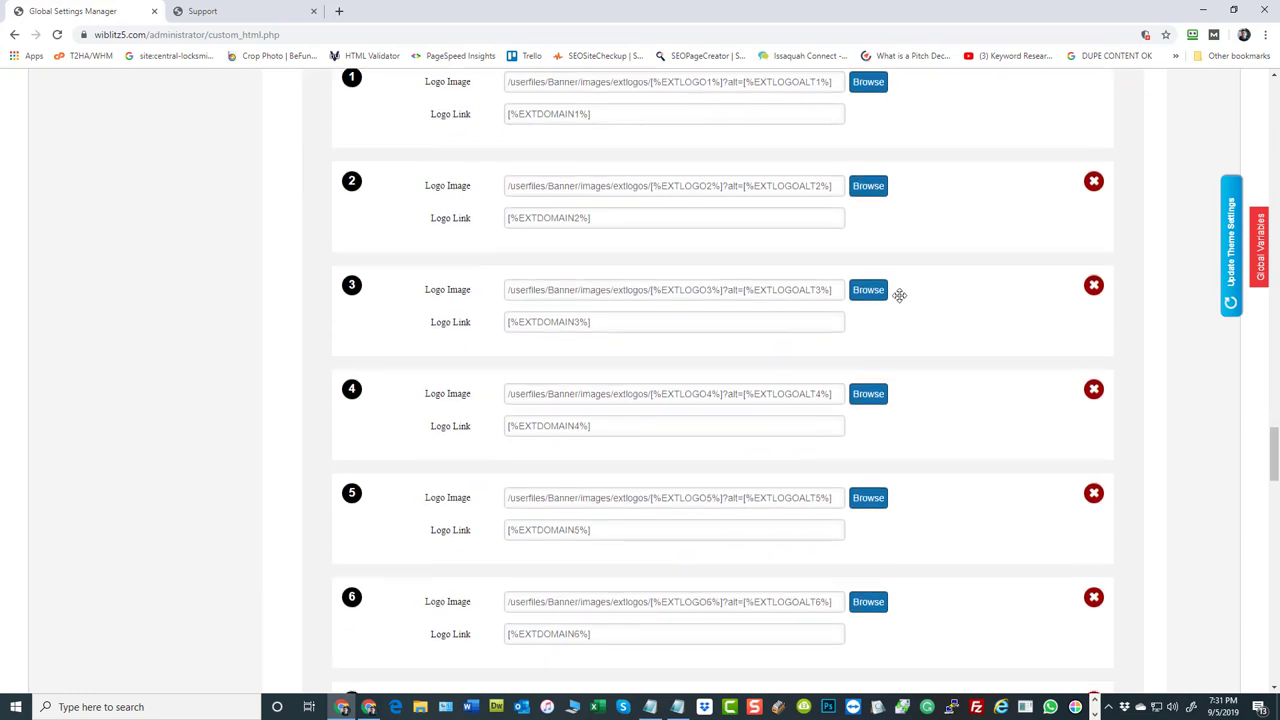
{"action": "scroll", "coordinate": [631, 431], "scroll_direction": "down", "scroll_amount": 3}
{"action": "scroll", "coordinate": [417, 349], "scroll_direction": "down", "scroll_amount": 3}
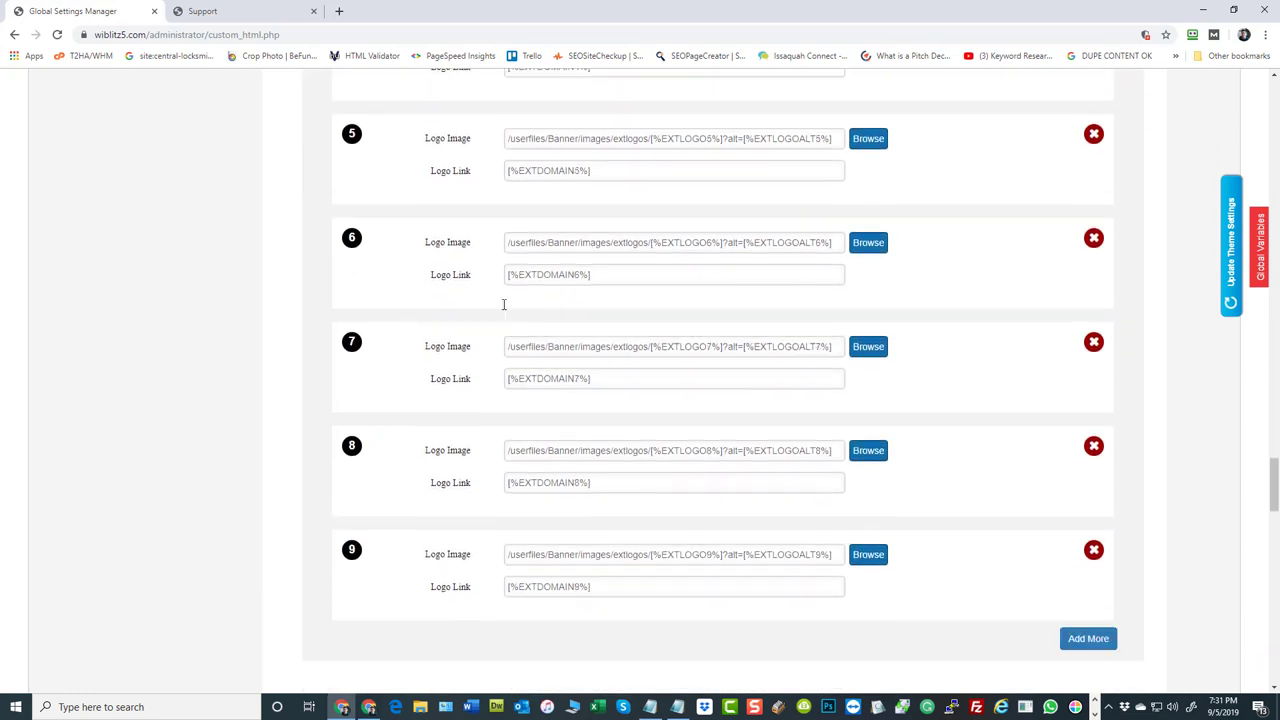
{"action": "scroll", "coordinate": [586, 330], "scroll_direction": "down", "scroll_amount": 2}
{"action": "scroll", "coordinate": [586, 330], "scroll_direction": "down", "scroll_amount": 1}
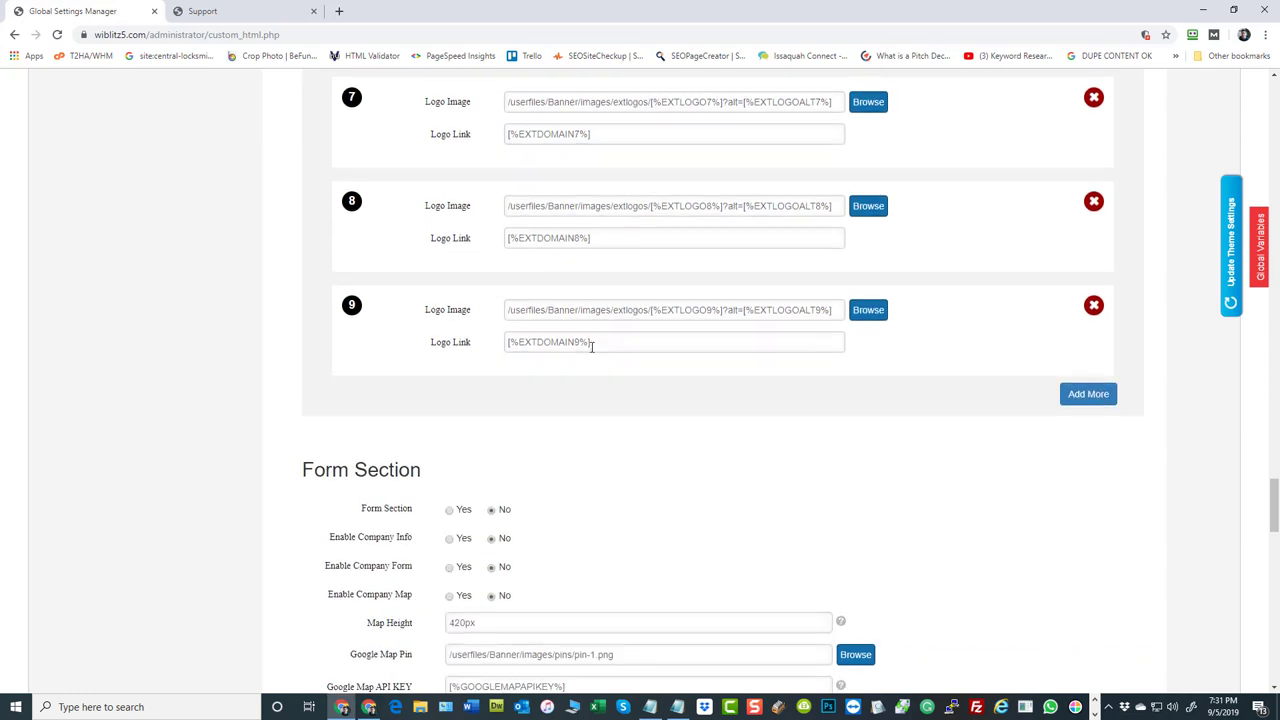
{"action": "scroll", "coordinate": [589, 351], "scroll_direction": "up", "scroll_amount": 1}
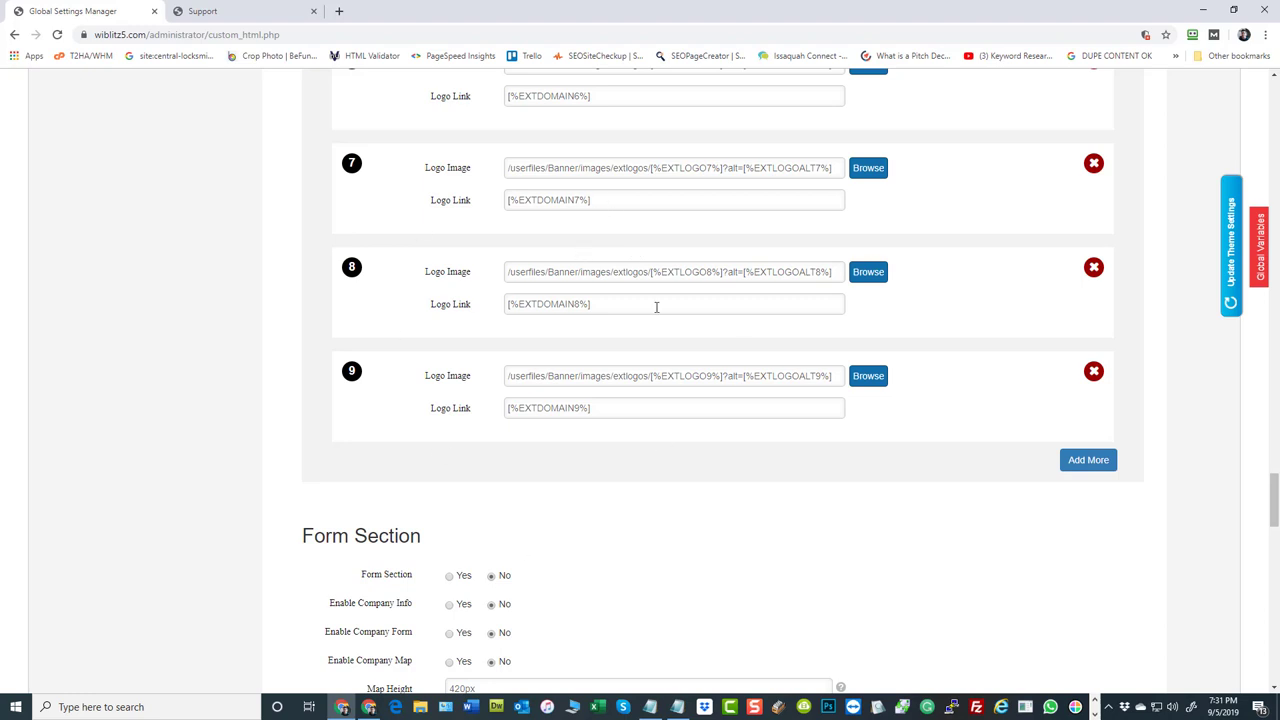
{"action": "scroll", "coordinate": [699, 435], "scroll_direction": "down", "scroll_amount": 1}
{"action": "scroll", "coordinate": [700, 435], "scroll_direction": "up", "scroll_amount": 1}
{"action": "scroll", "coordinate": [732, 441], "scroll_direction": "down", "scroll_amount": 2}
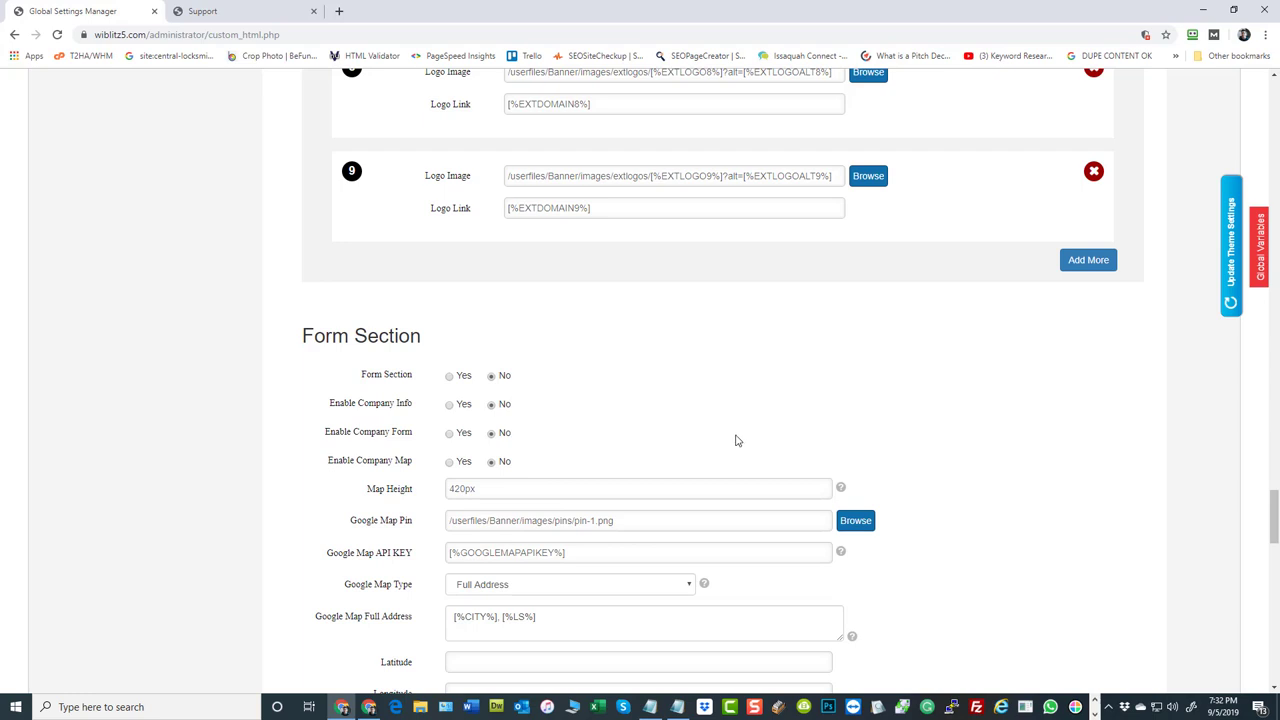
Open the file browser for the ninth logo's image and look through the Images folder, its subfolders and the available folder actions.
{"action": "scroll", "coordinate": [811, 320], "scroll_direction": "up", "scroll_amount": 1}
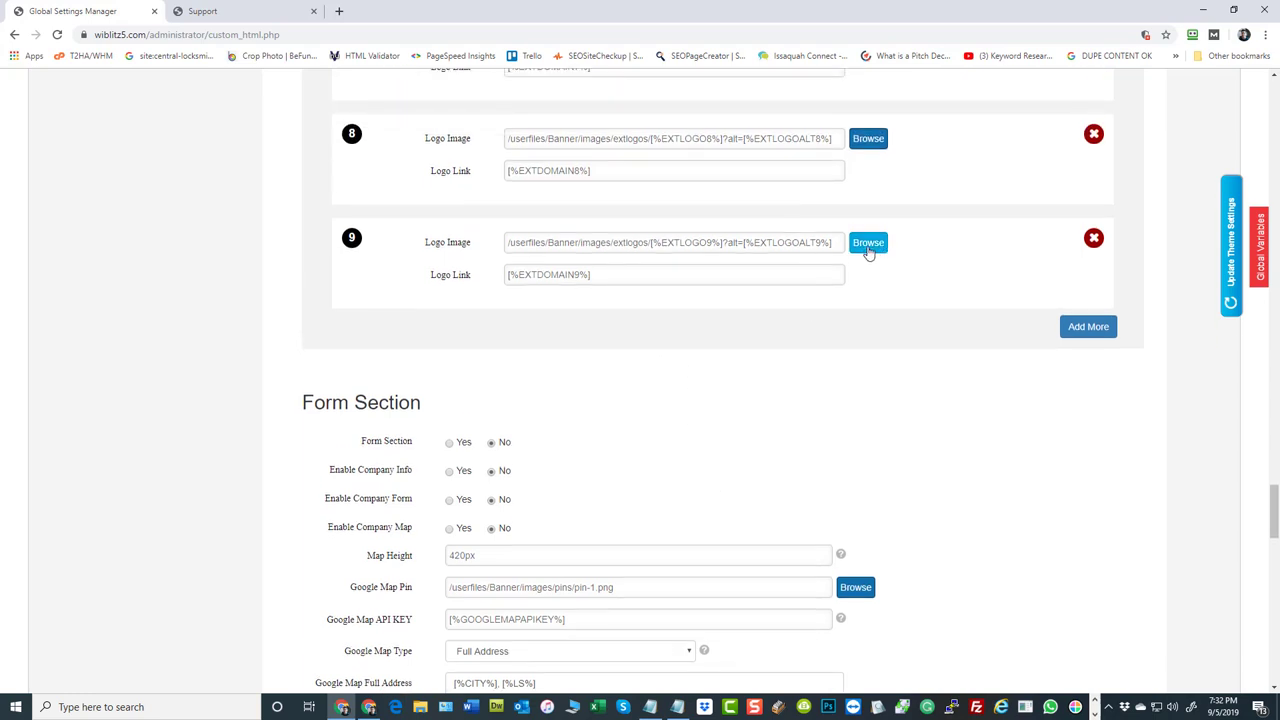
{"action": "left_click", "coordinate": [868, 243]}
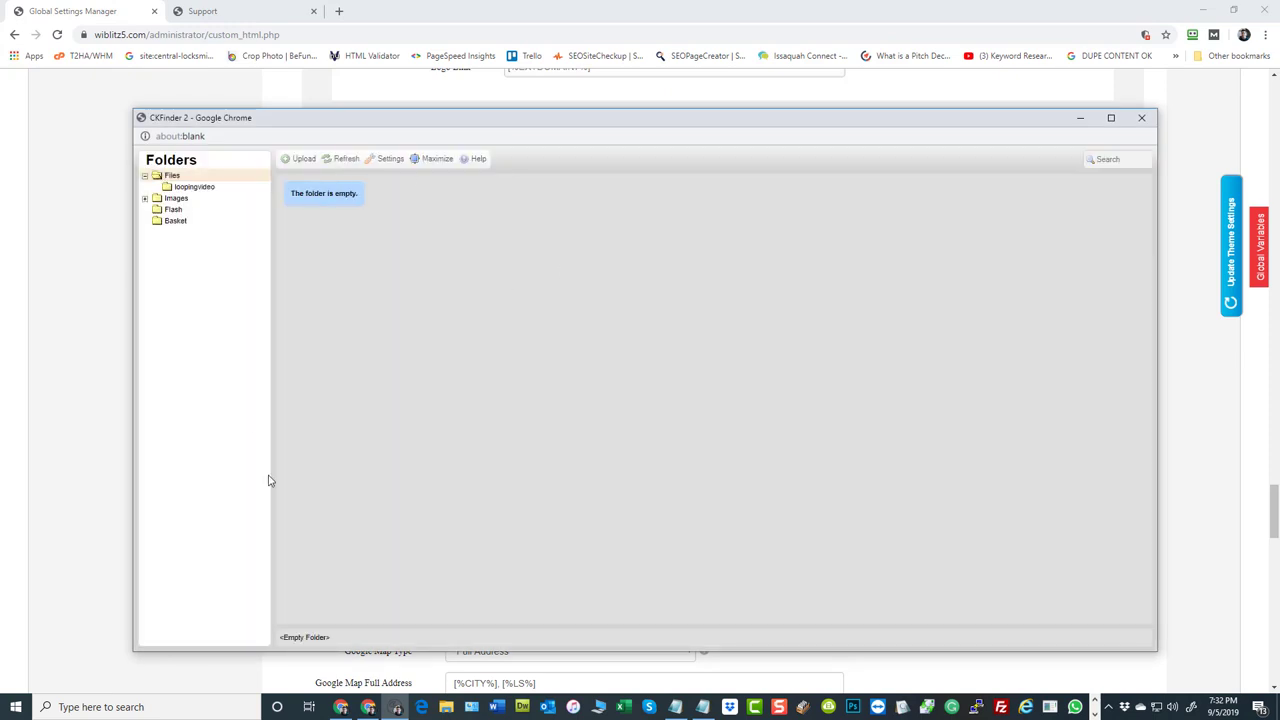
{"action": "left_click", "coordinate": [171, 201]}
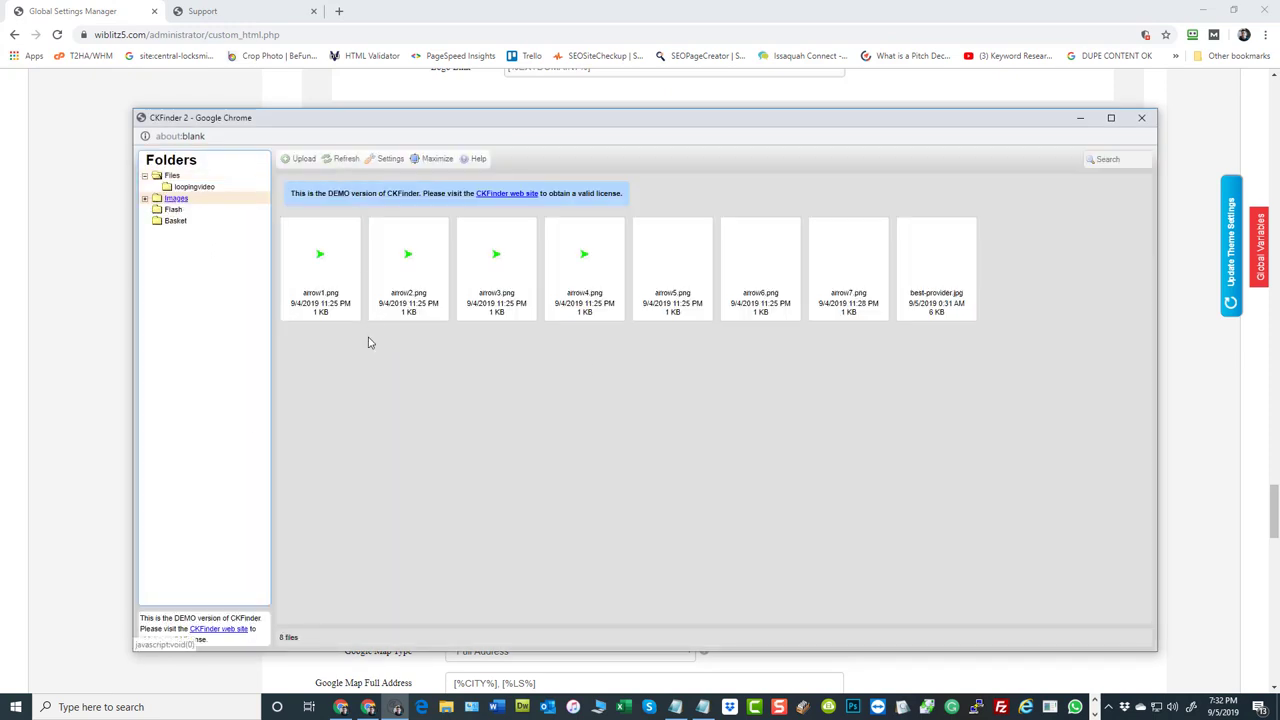
{"action": "left_click", "coordinate": [144, 199]}
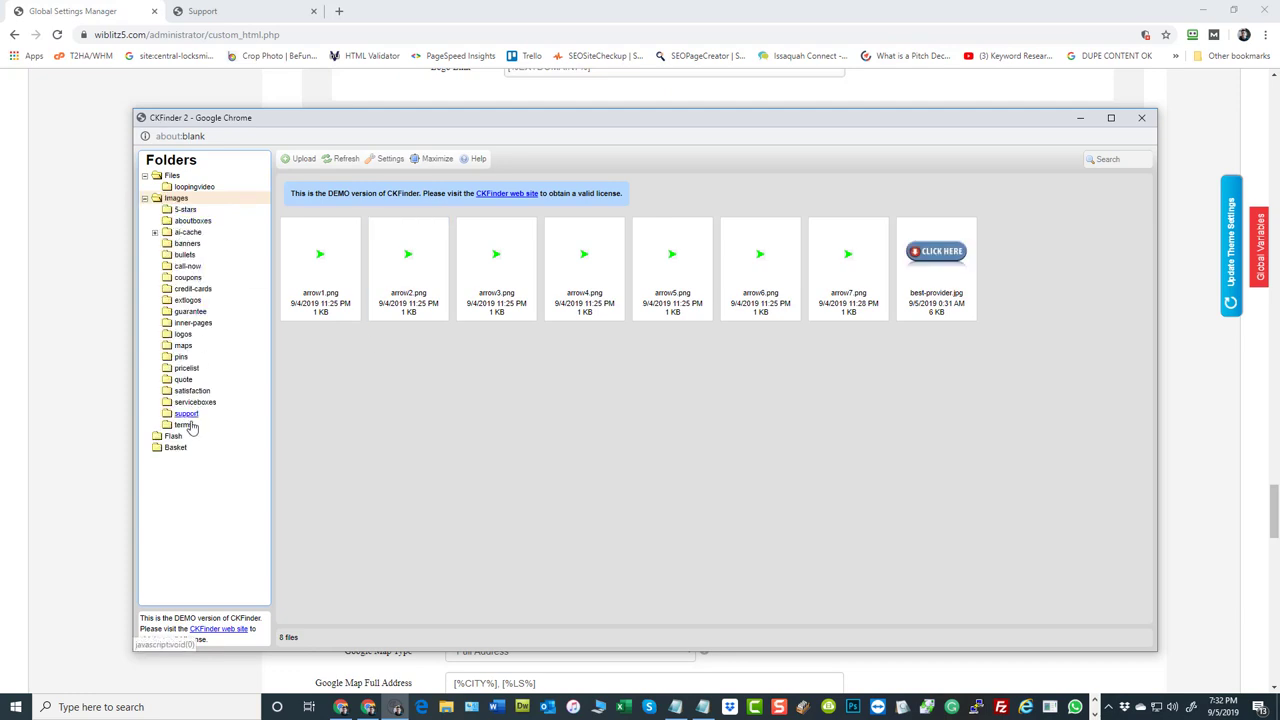
{"action": "right_click", "coordinate": [176, 204]}
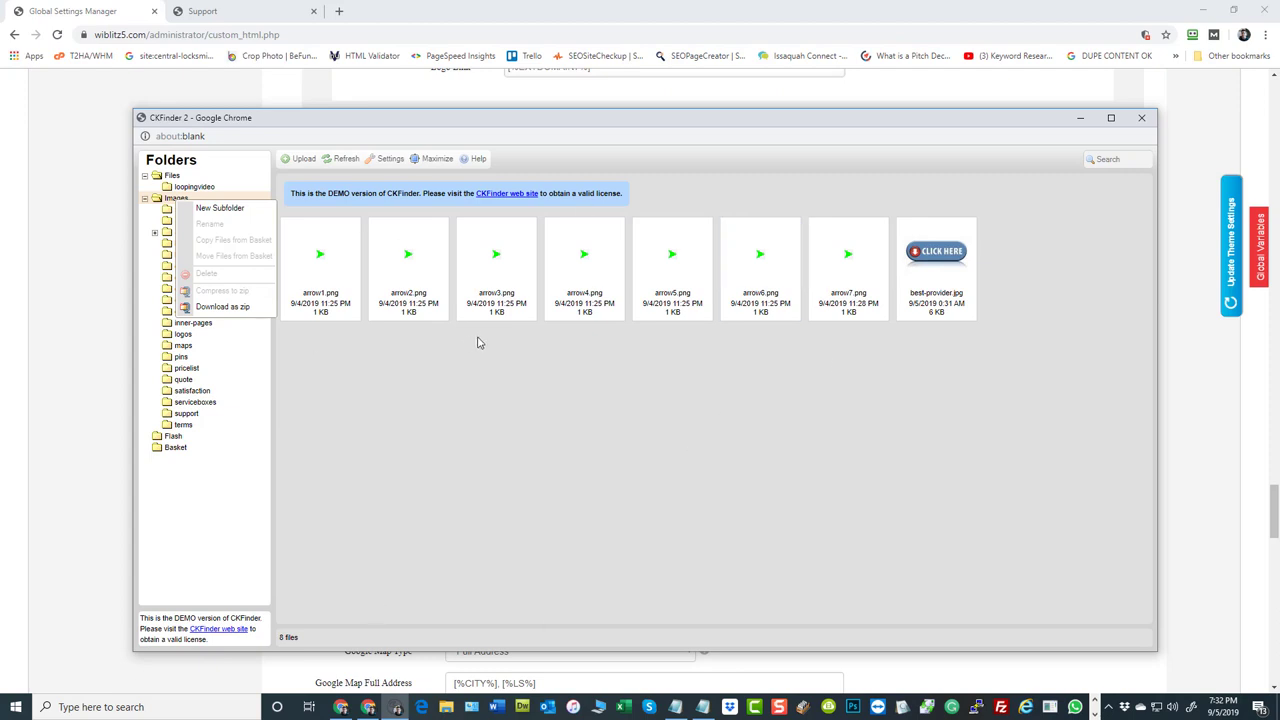
{"action": "left_click", "coordinate": [848, 440]}
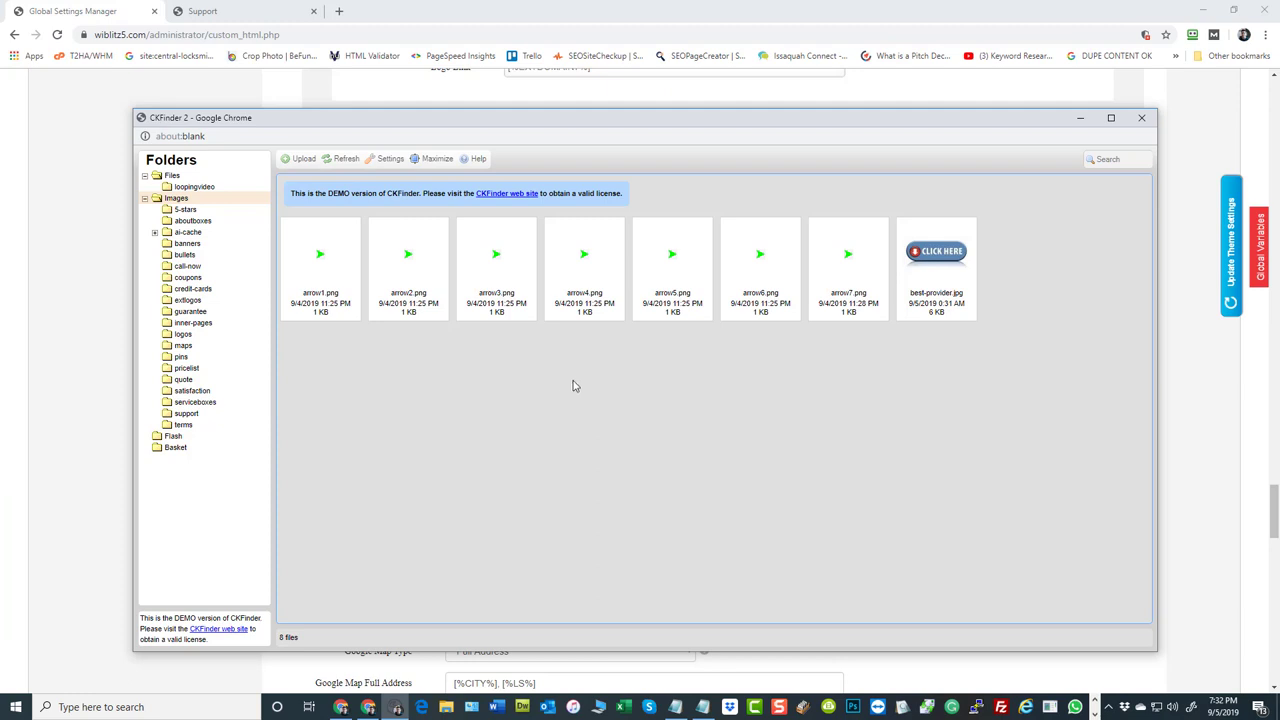
{"action": "left_click", "coordinate": [145, 198]}
{"action": "left_click", "coordinate": [550, 479]}
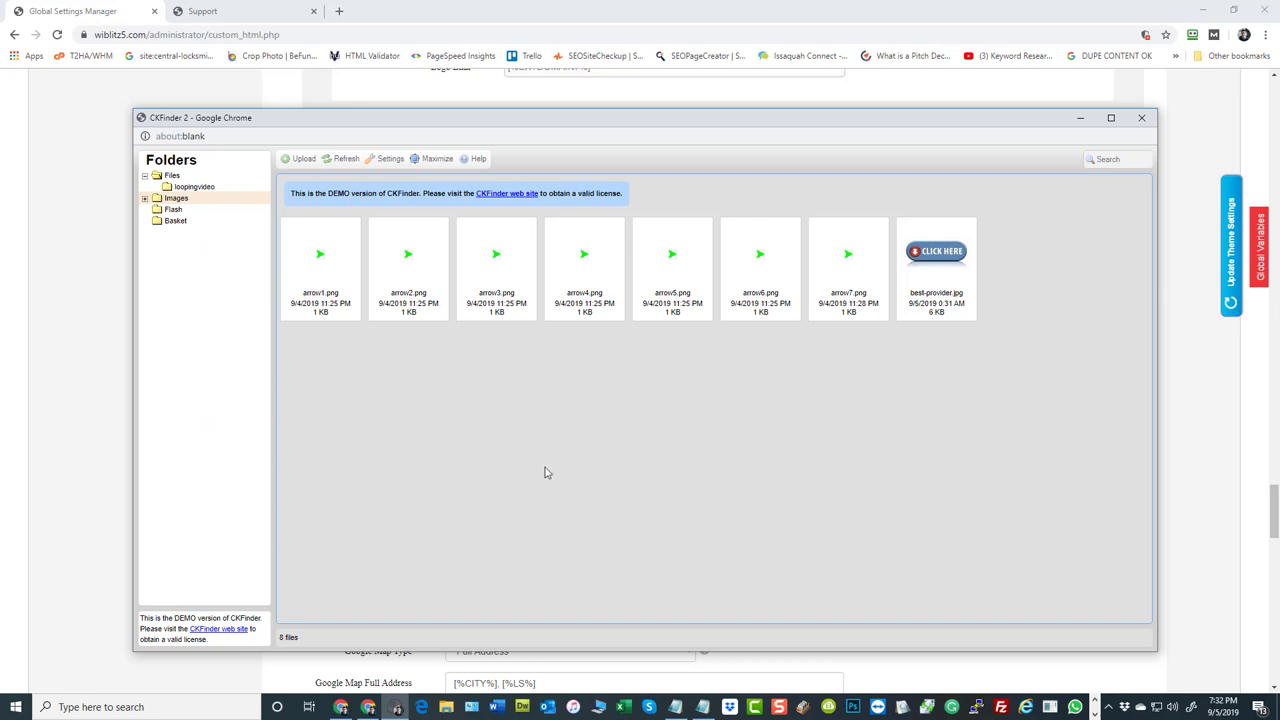
Copy arrow1.png from the bullets subfolder of Images into the aboutboxes folder.
{"action": "left_click", "coordinate": [146, 201]}
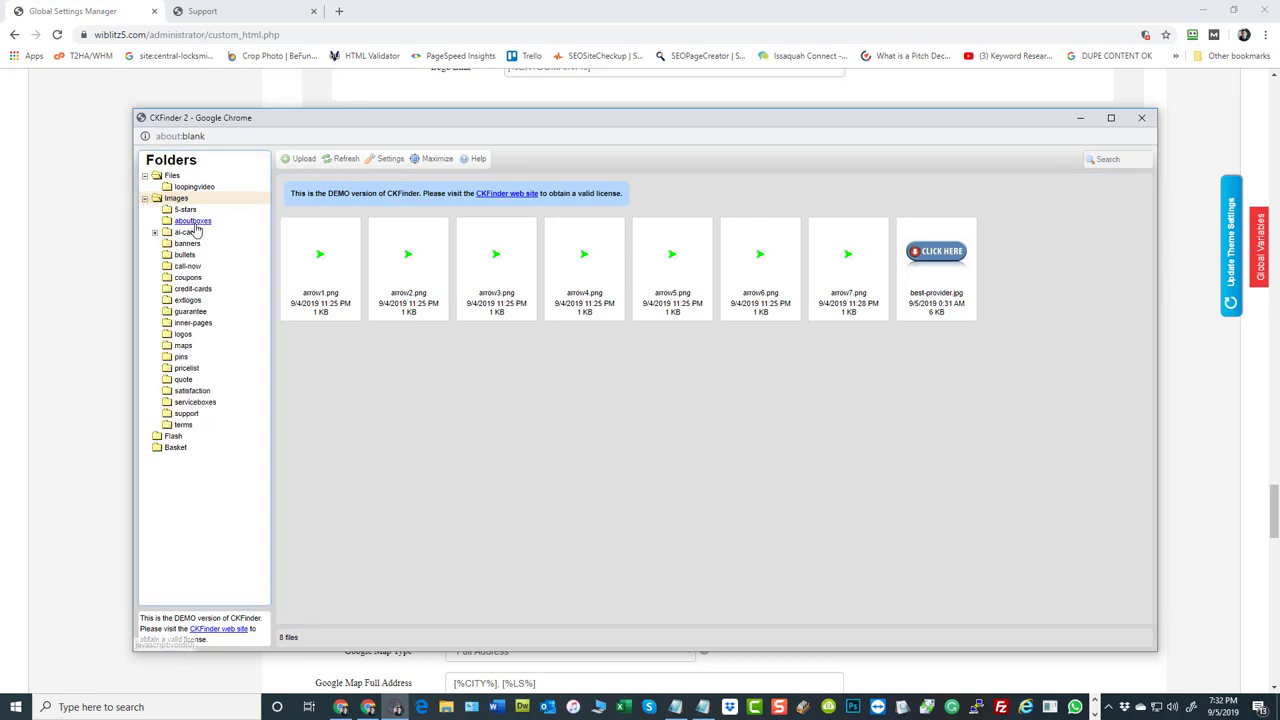
{"action": "left_click", "coordinate": [184, 255]}
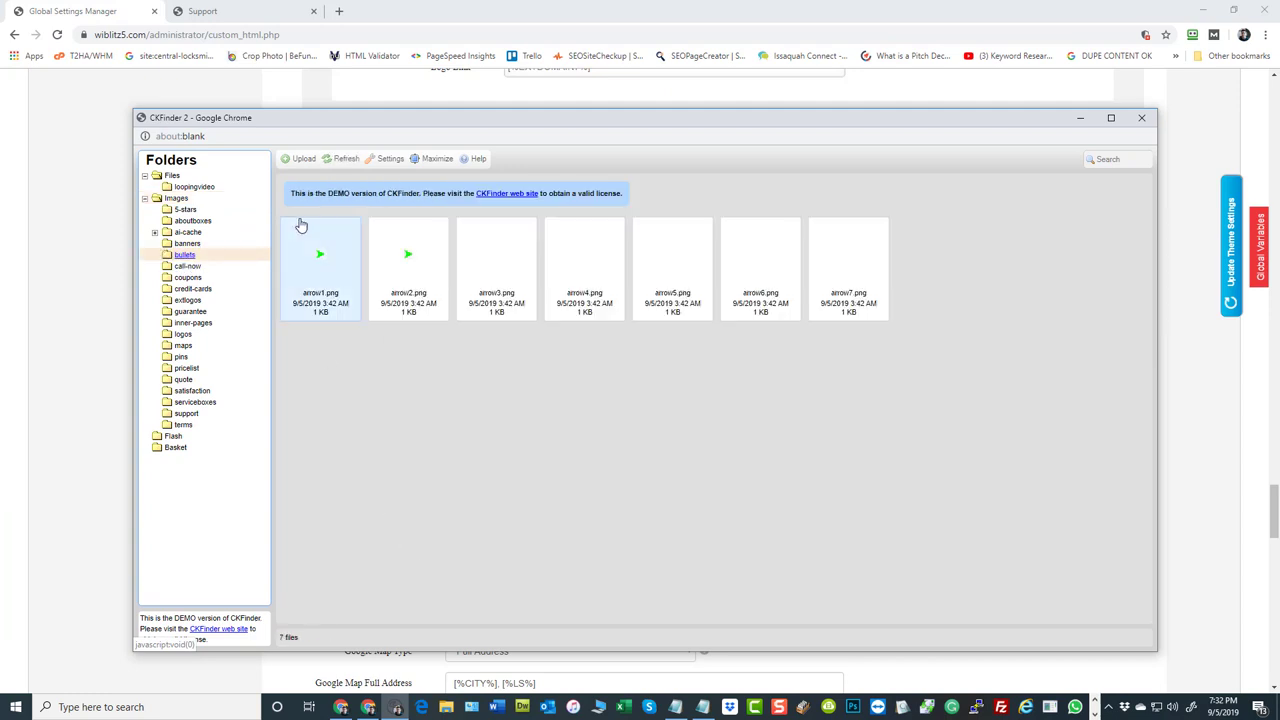
{"action": "left_click_drag", "start_coordinate": [318, 262], "coordinate": [200, 226]}
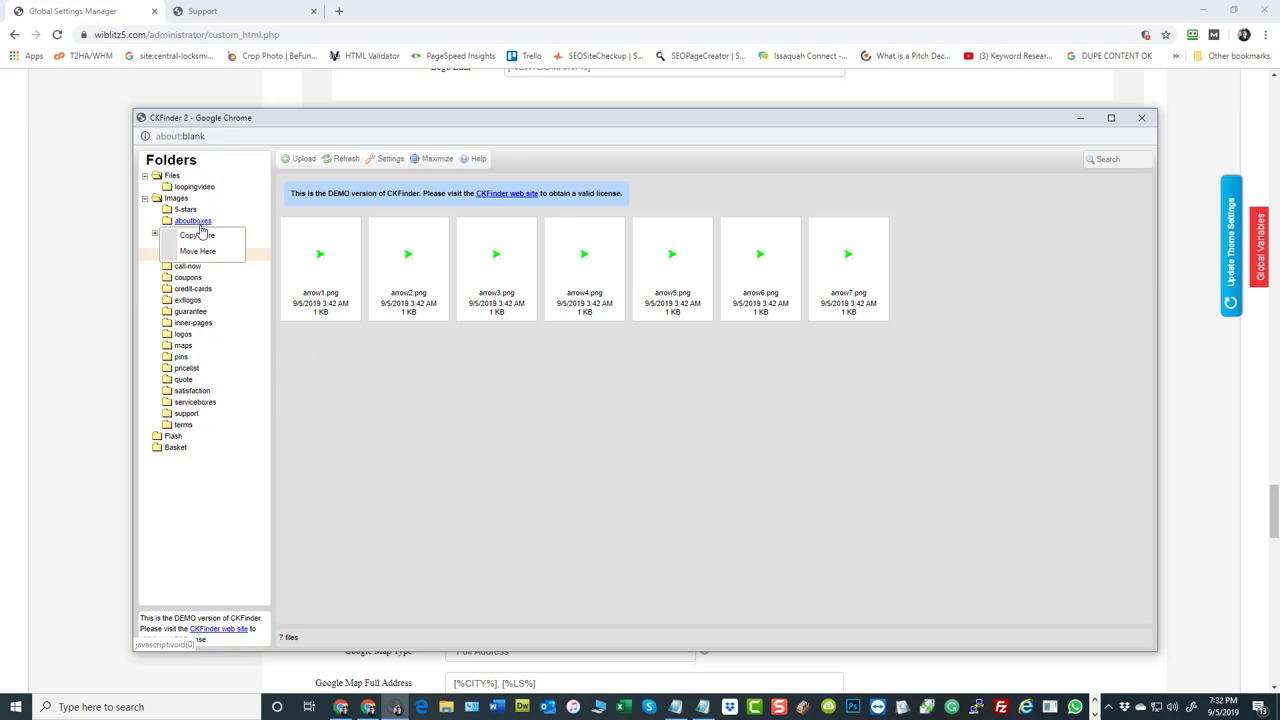
{"action": "left_click", "coordinate": [197, 235]}
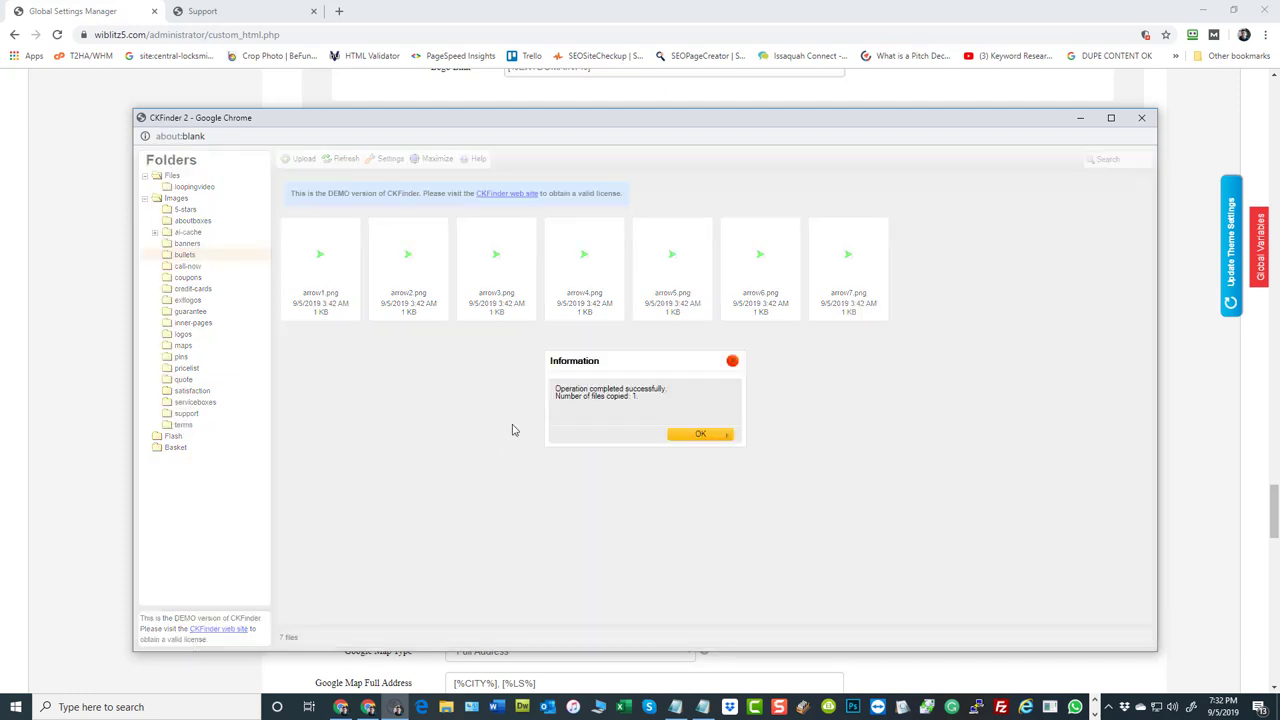
{"action": "left_click", "coordinate": [700, 436]}
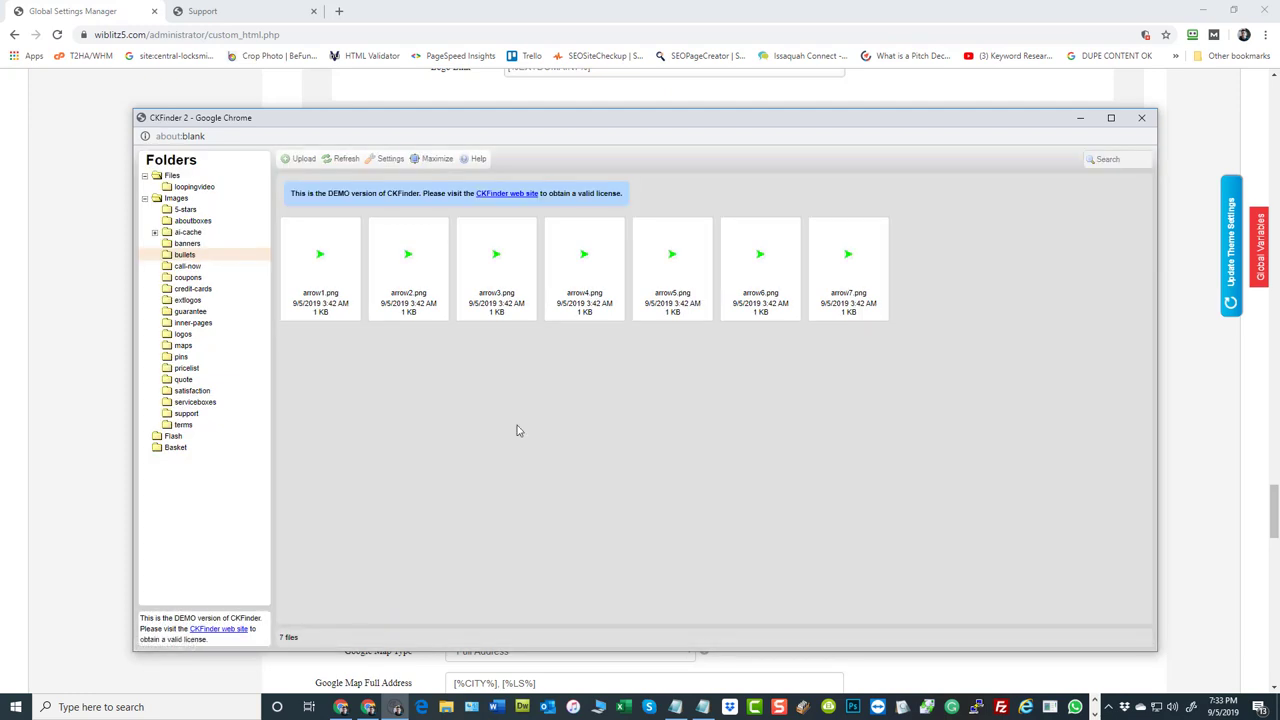
Resize arrow1.png in the aboutboxes folder to 10 x 10 px, saving it as the new image arrow1_10x10.png.
{"action": "left_click", "coordinate": [193, 220]}
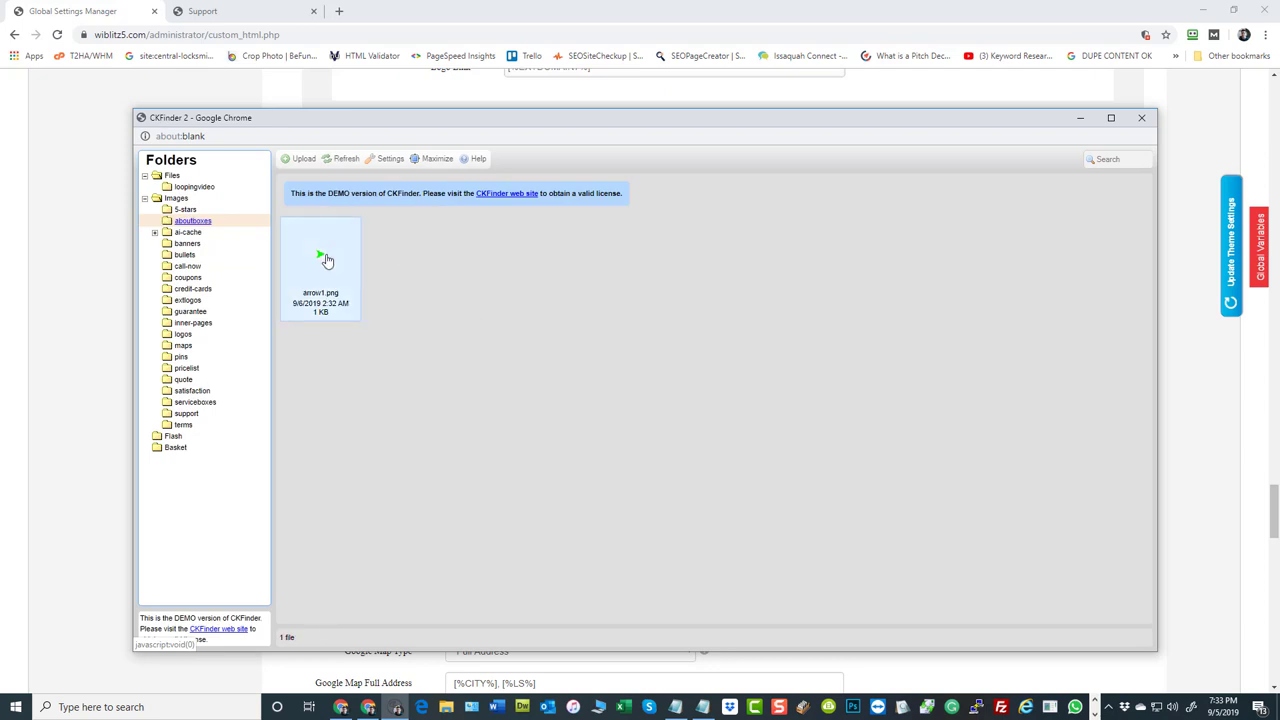
{"action": "right_click", "coordinate": [321, 258]}
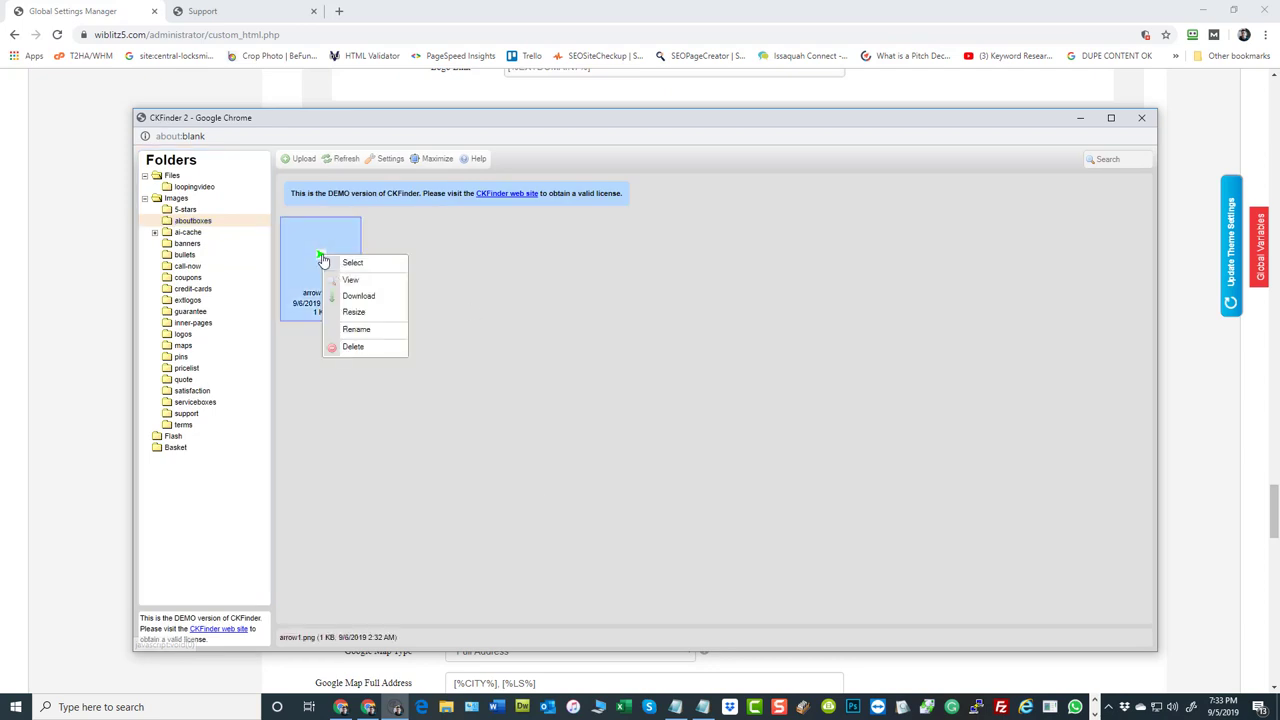
{"action": "left_click", "coordinate": [360, 313]}
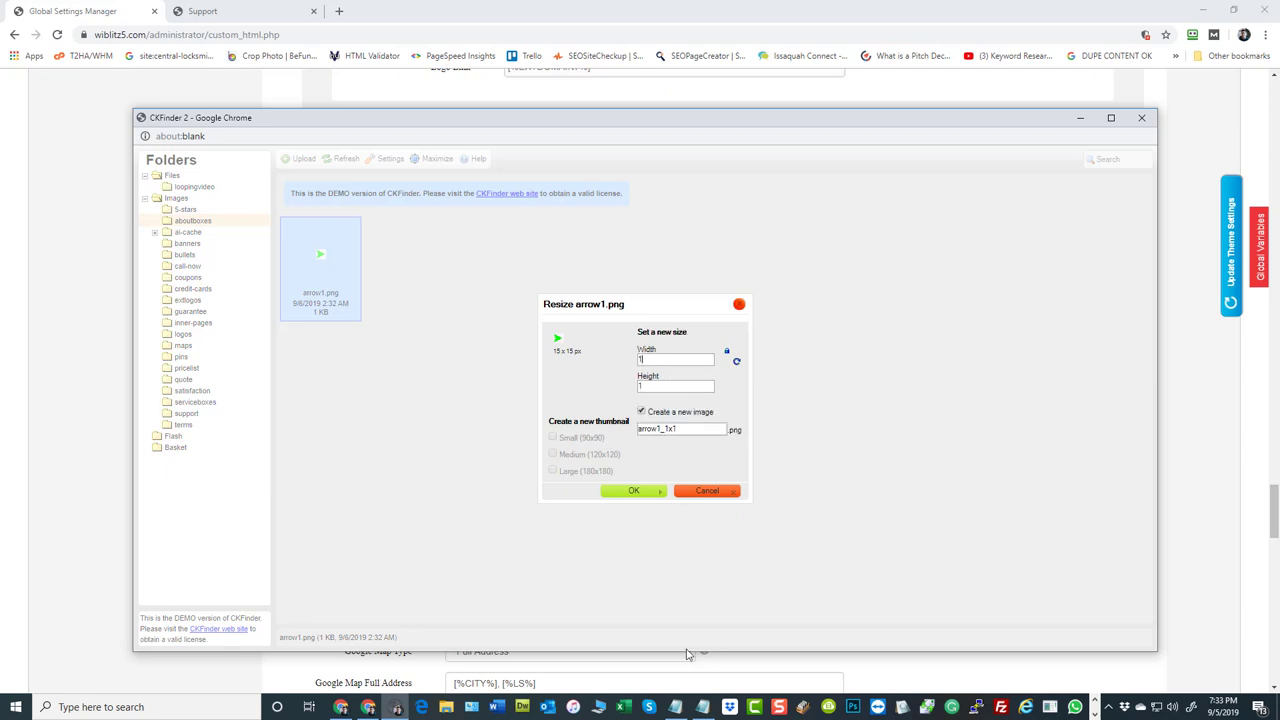
{"action": "type", "text": "0"}
{"action": "left_click", "coordinate": [631, 492]}
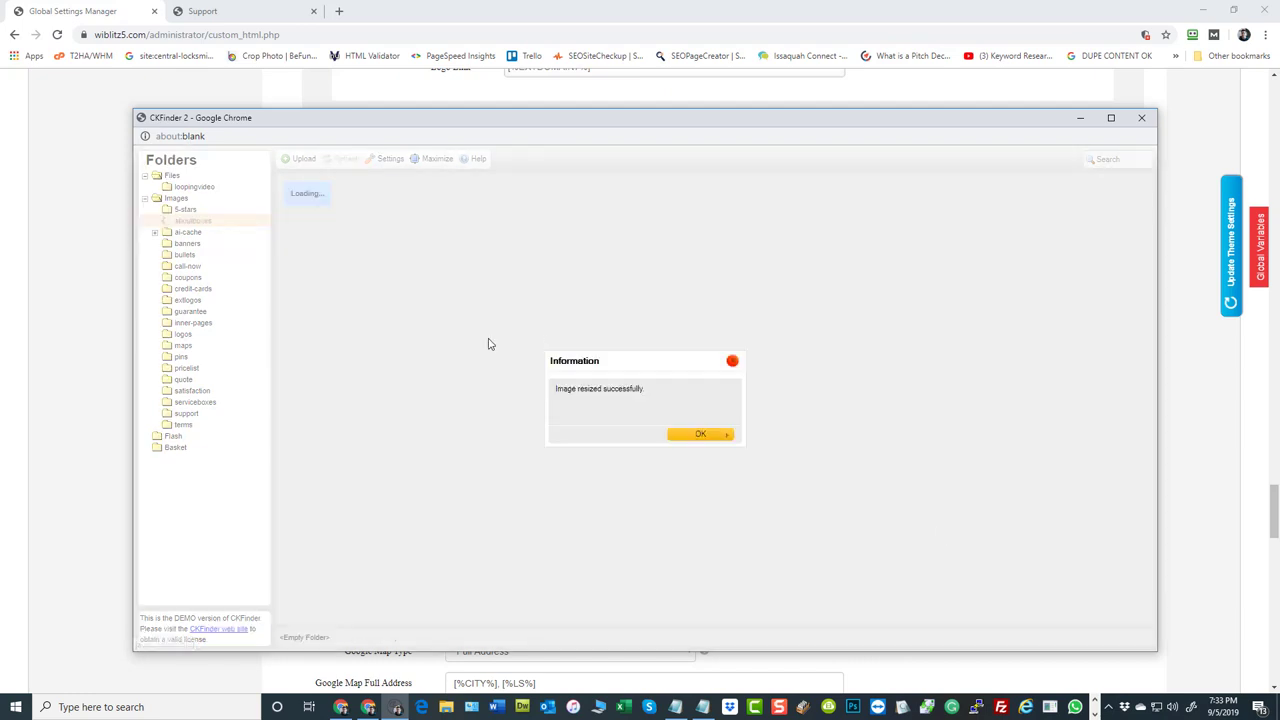
{"action": "left_click", "coordinate": [698, 436]}
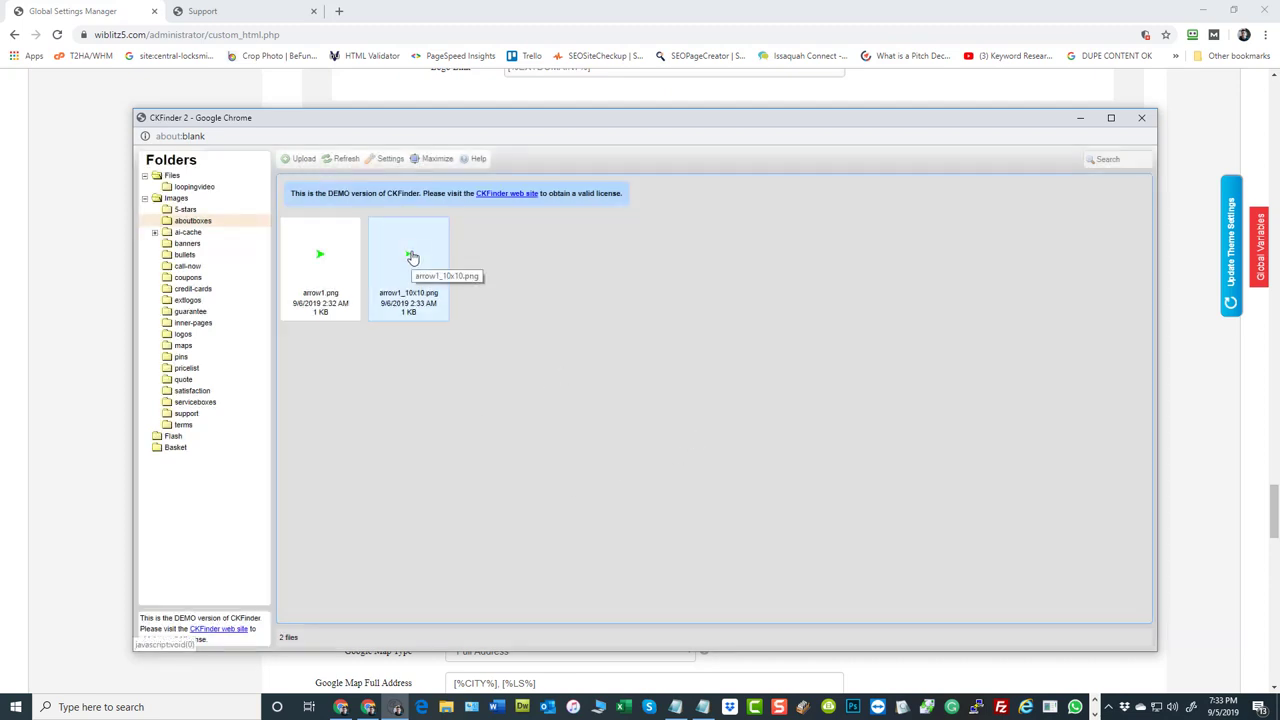
Delete arrow1.png and arrow1_10x10.png from the aboutboxes folder and close the file browser without choosing a logo image.
{"action": "left_click", "coordinate": [323, 251]}
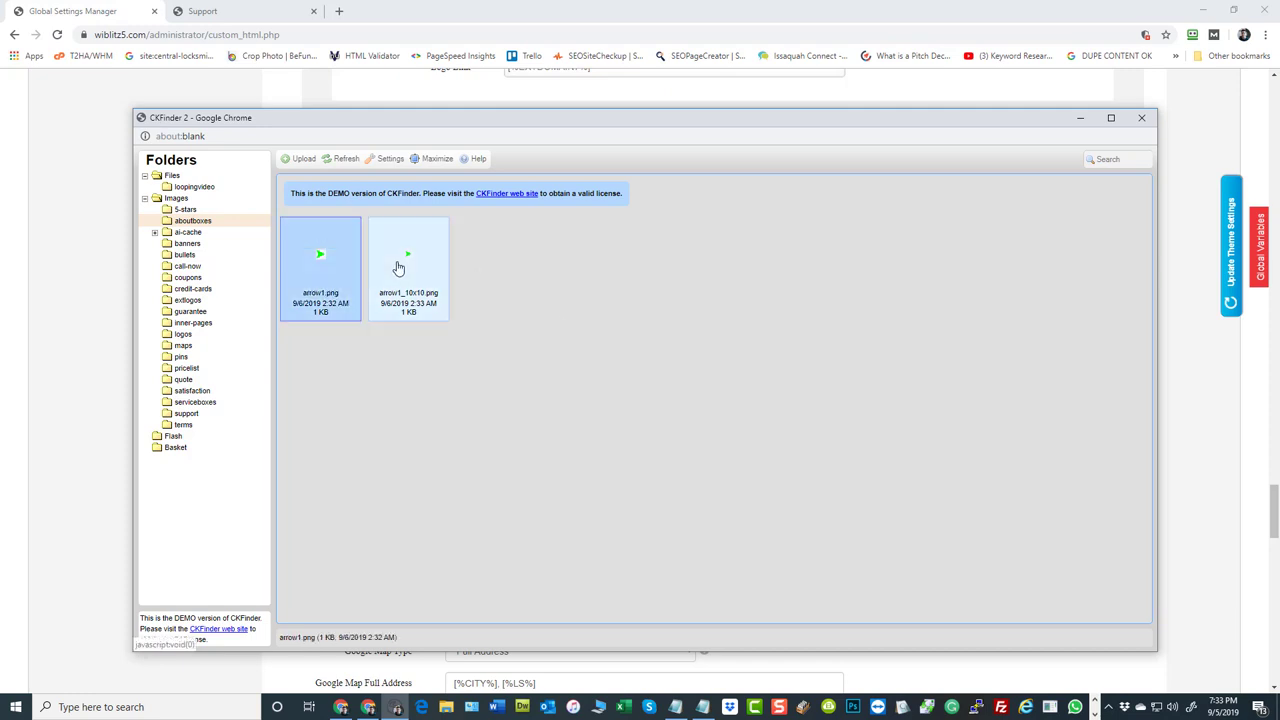
{"action": "left_click", "coordinate": [397, 266], "text": "ctrl"}
{"action": "right_click", "coordinate": [413, 247]}
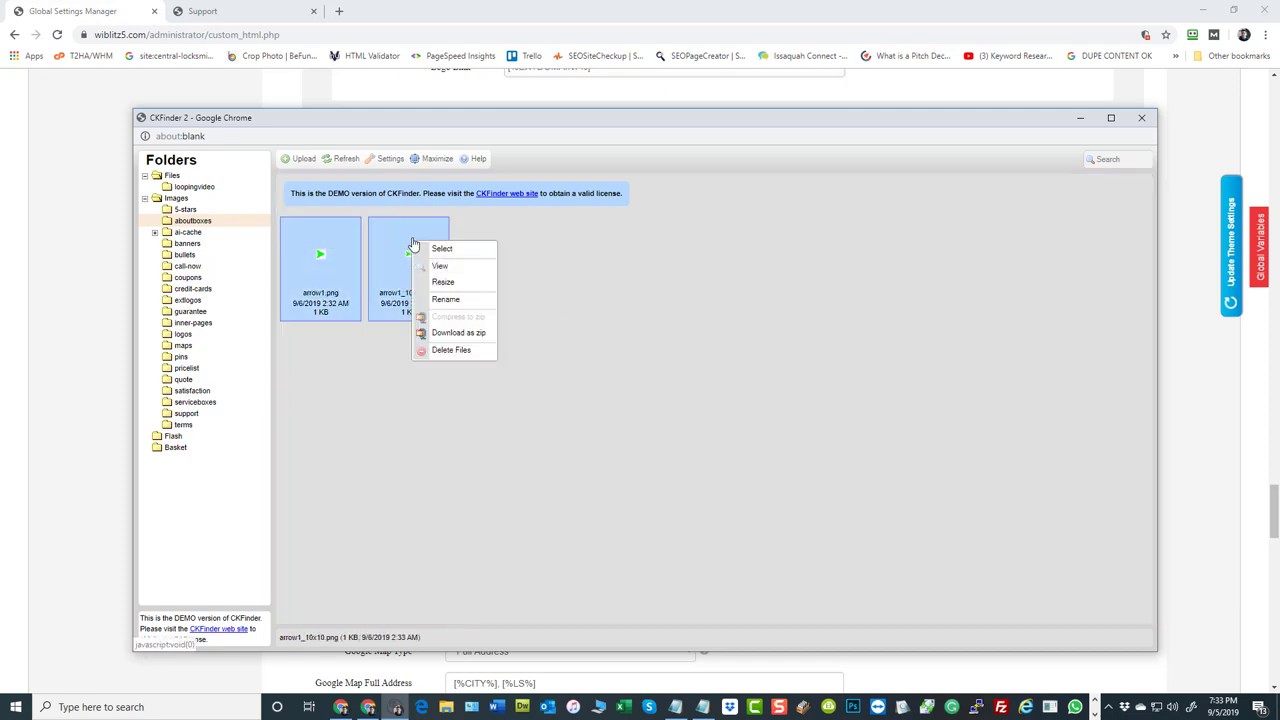
{"action": "left_click", "coordinate": [455, 350]}
{"action": "left_click", "coordinate": [635, 436]}
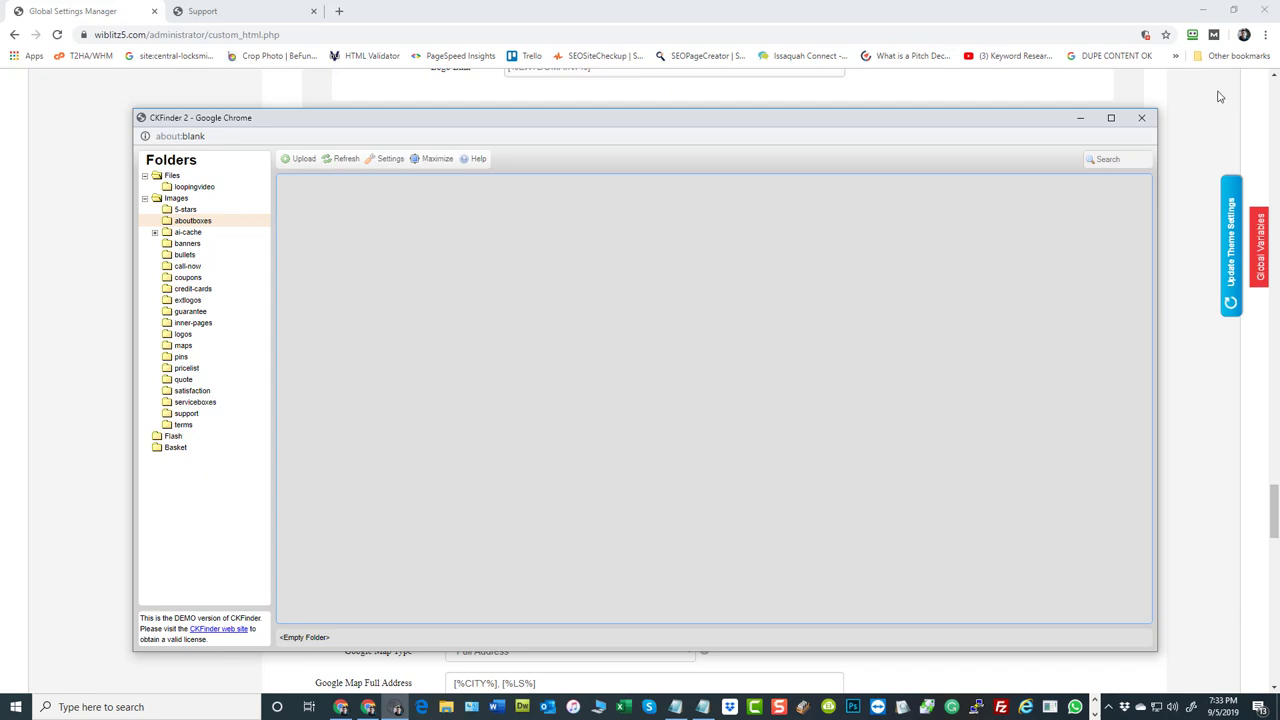
{"action": "left_click", "coordinate": [1141, 123]}
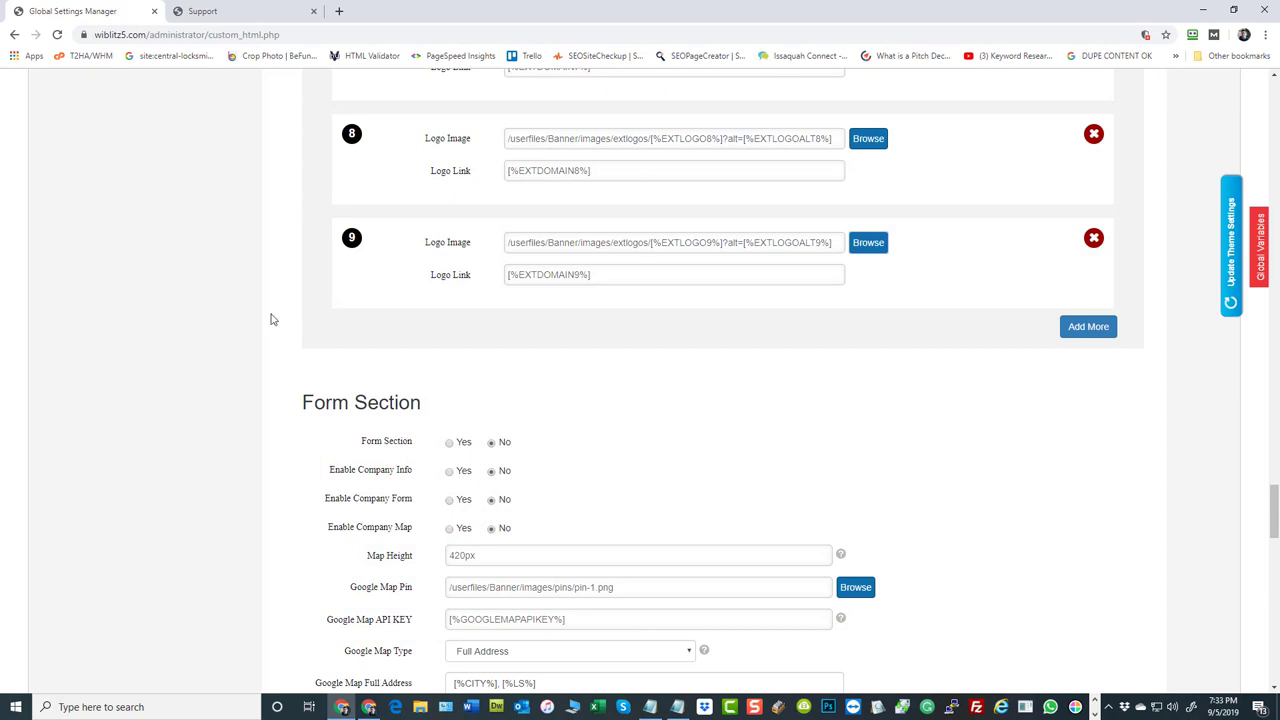
Set Form Section and Enable Company Map to Yes, with Enable Company Info and Enable Company Form set to No.
{"action": "scroll", "coordinate": [684, 416], "scroll_direction": "down", "scroll_amount": 3}
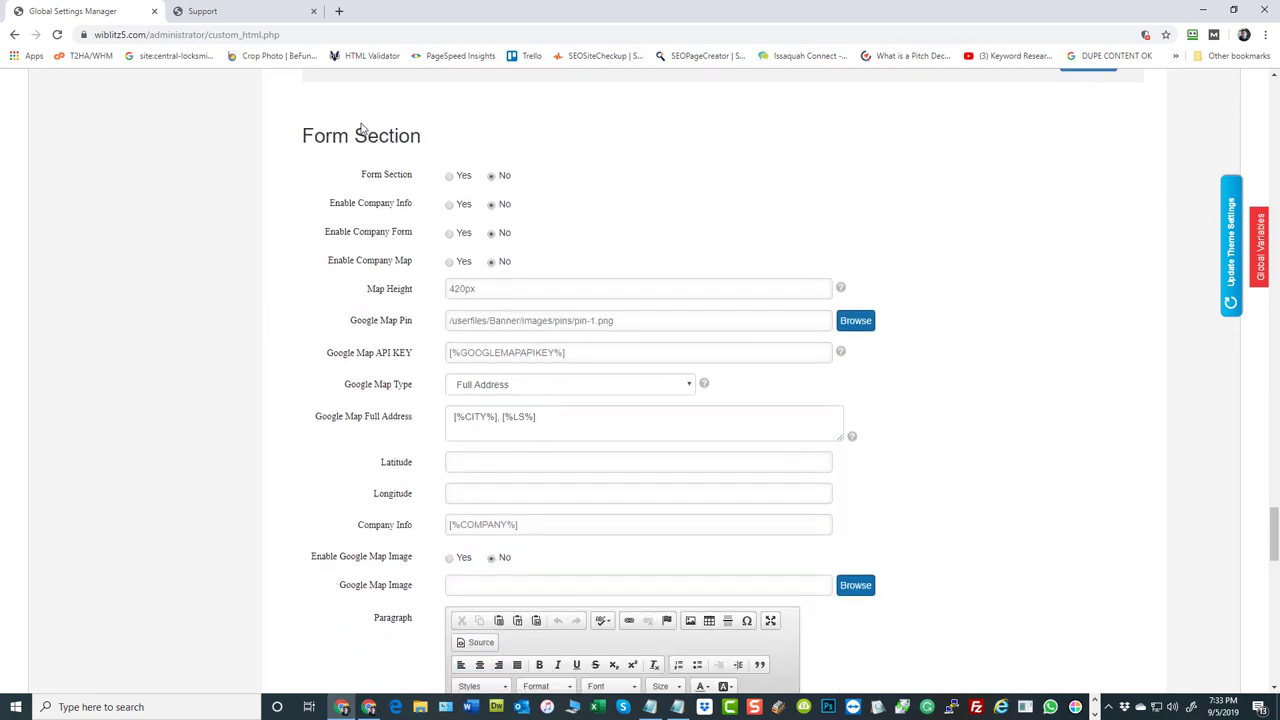
{"action": "left_click", "coordinate": [450, 177]}
{"action": "left_click", "coordinate": [450, 205]}
{"action": "left_click", "coordinate": [449, 263]}
{"action": "left_click", "coordinate": [491, 234]}
{"action": "scroll", "coordinate": [980, 309], "scroll_direction": "down", "scroll_amount": 1}
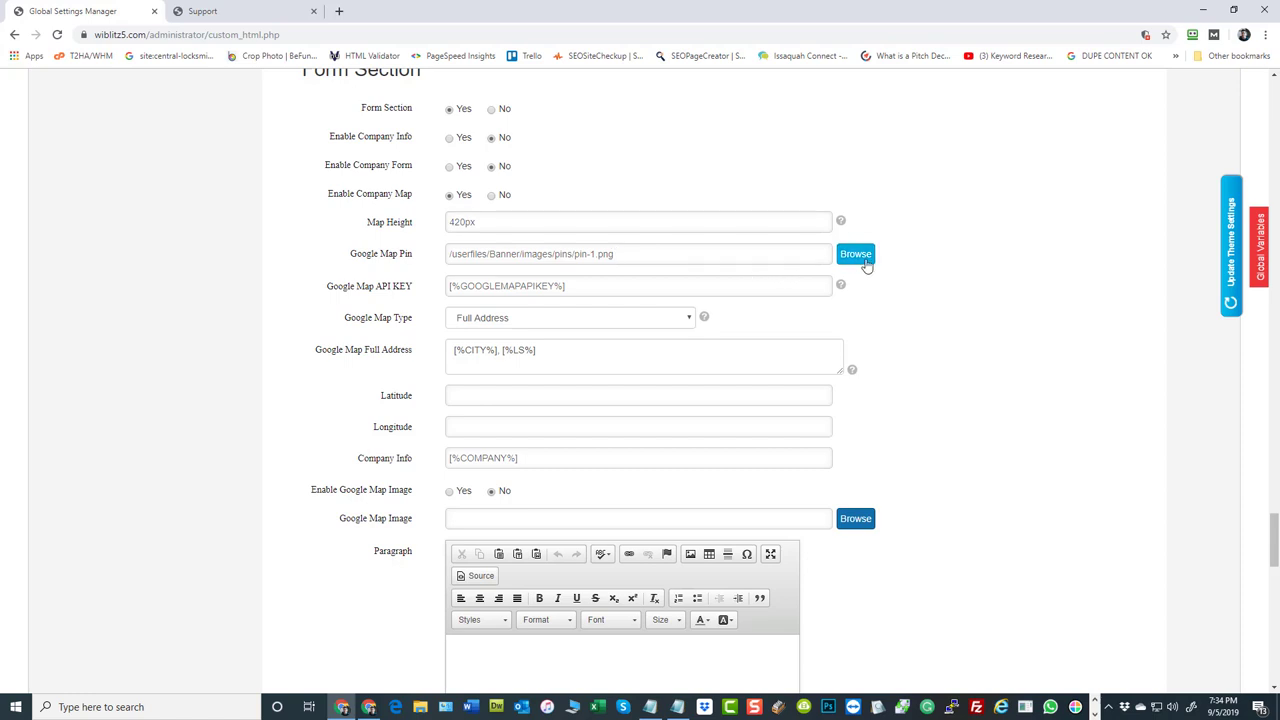
Review the Form Section's Google Map, company info, paragraph, address, phone and email fields.
{"action": "scroll", "coordinate": [926, 318], "scroll_direction": "down", "scroll_amount": 2}
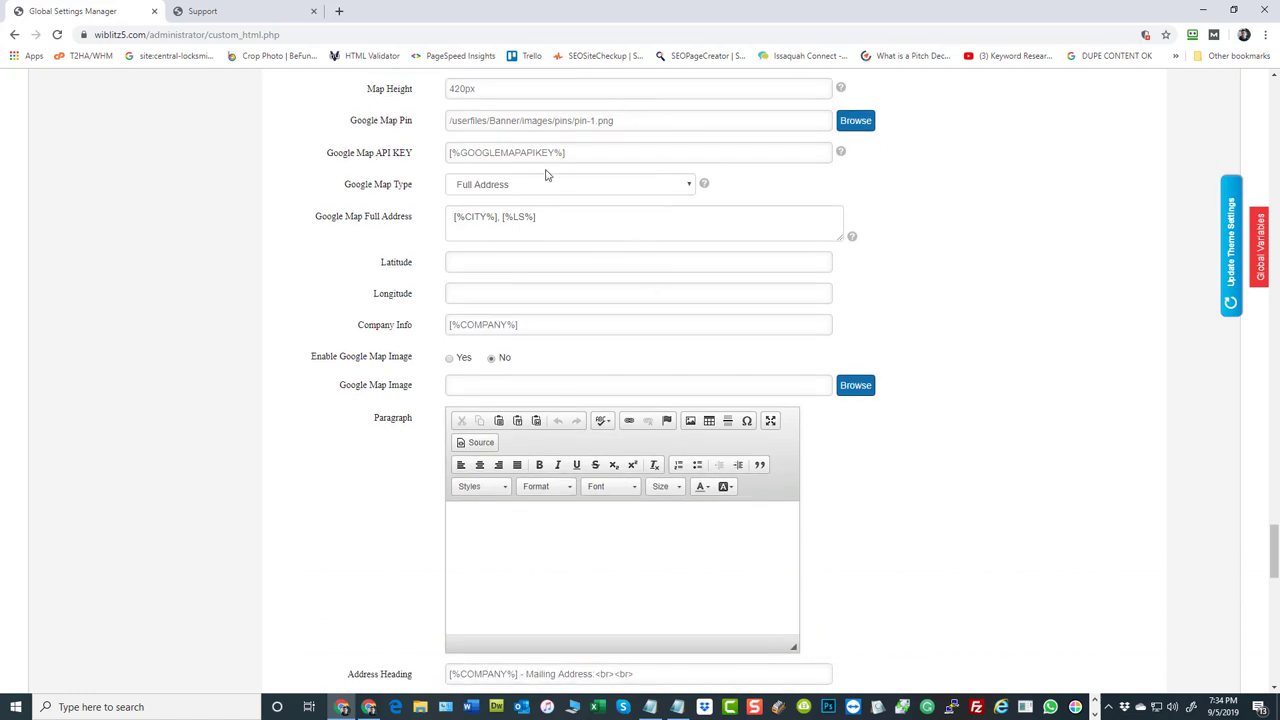
{"action": "mouse_move", "coordinate": [575, 156]}
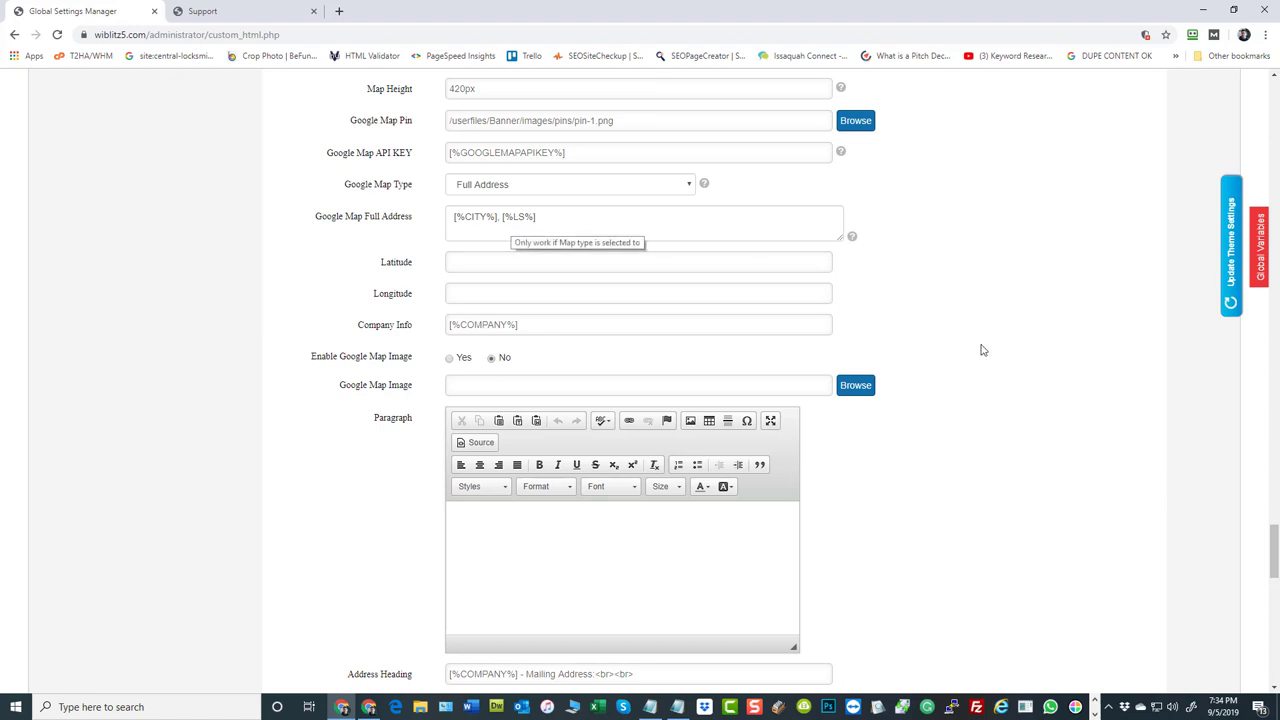
{"action": "scroll", "coordinate": [960, 360], "scroll_direction": "down", "scroll_amount": 2}
{"action": "scroll", "coordinate": [960, 423], "scroll_direction": "up", "scroll_amount": 2}
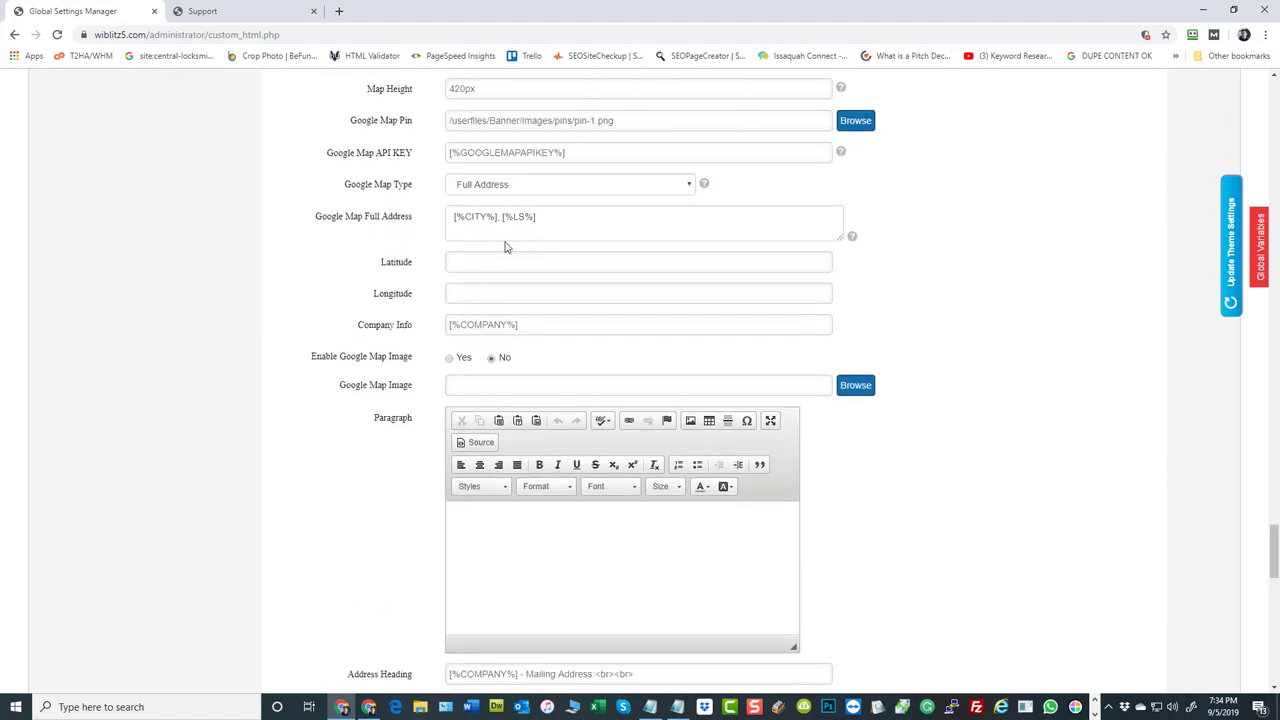
{"action": "scroll", "coordinate": [966, 344], "scroll_direction": "down", "scroll_amount": 3}
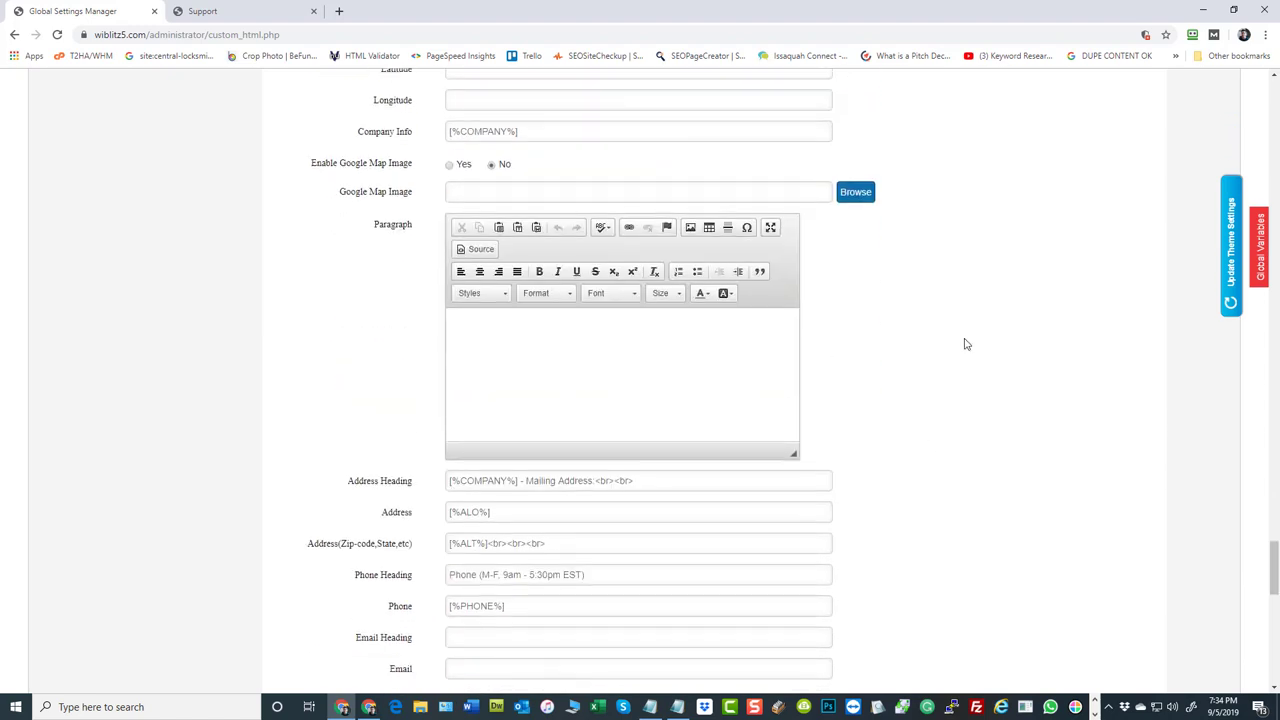
{"action": "scroll", "coordinate": [960, 371], "scroll_direction": "up", "scroll_amount": 2}
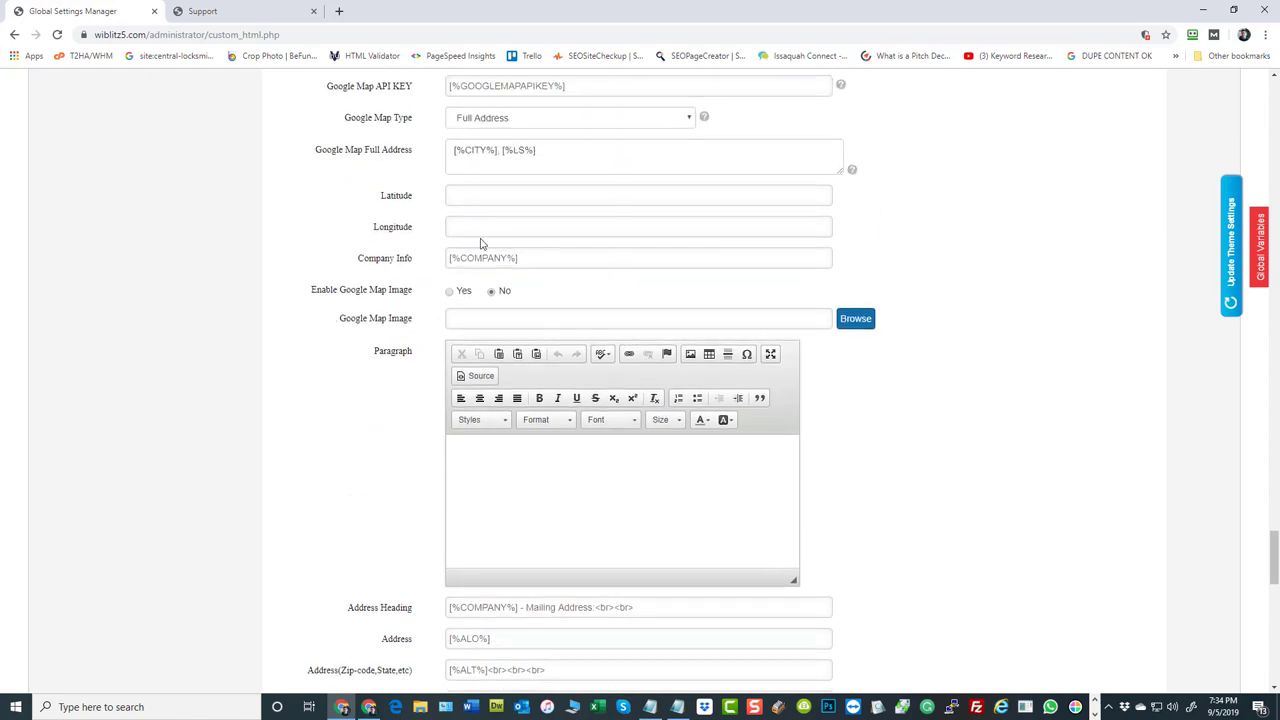
{"action": "scroll", "coordinate": [920, 446], "scroll_direction": "down", "scroll_amount": 5}
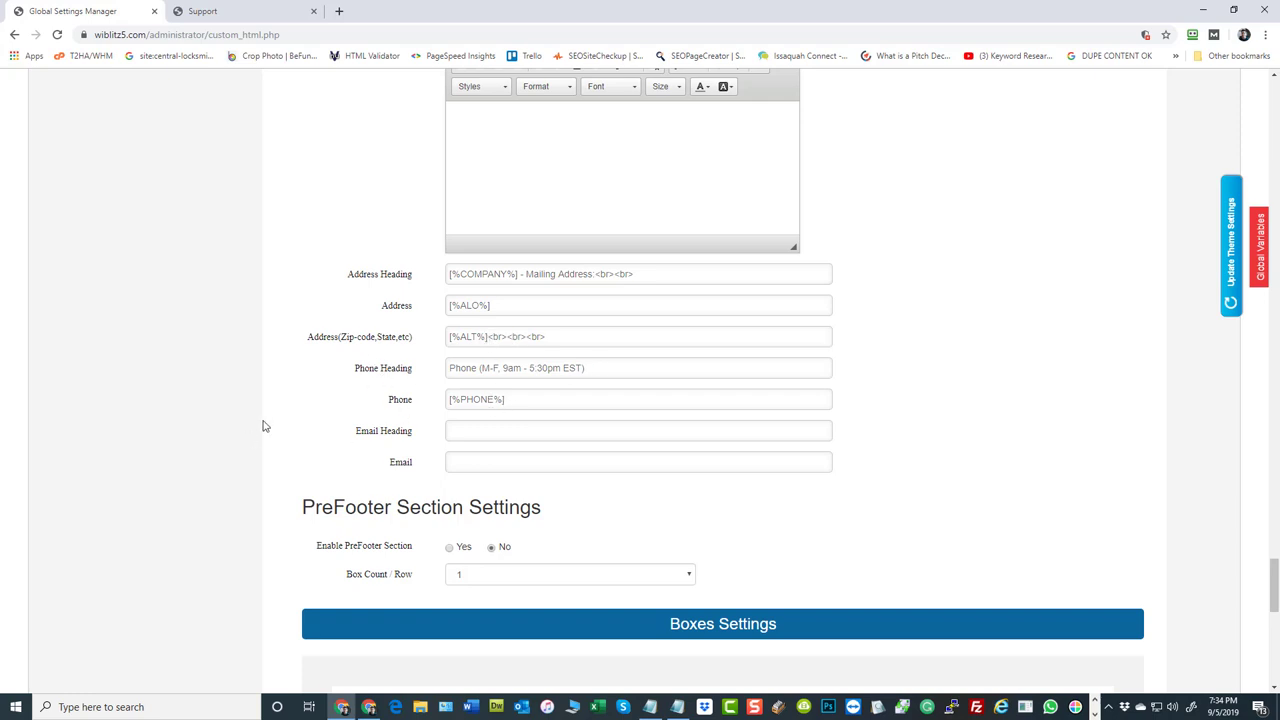
{"action": "scroll", "coordinate": [263, 426], "scroll_direction": "down", "scroll_amount": 2}
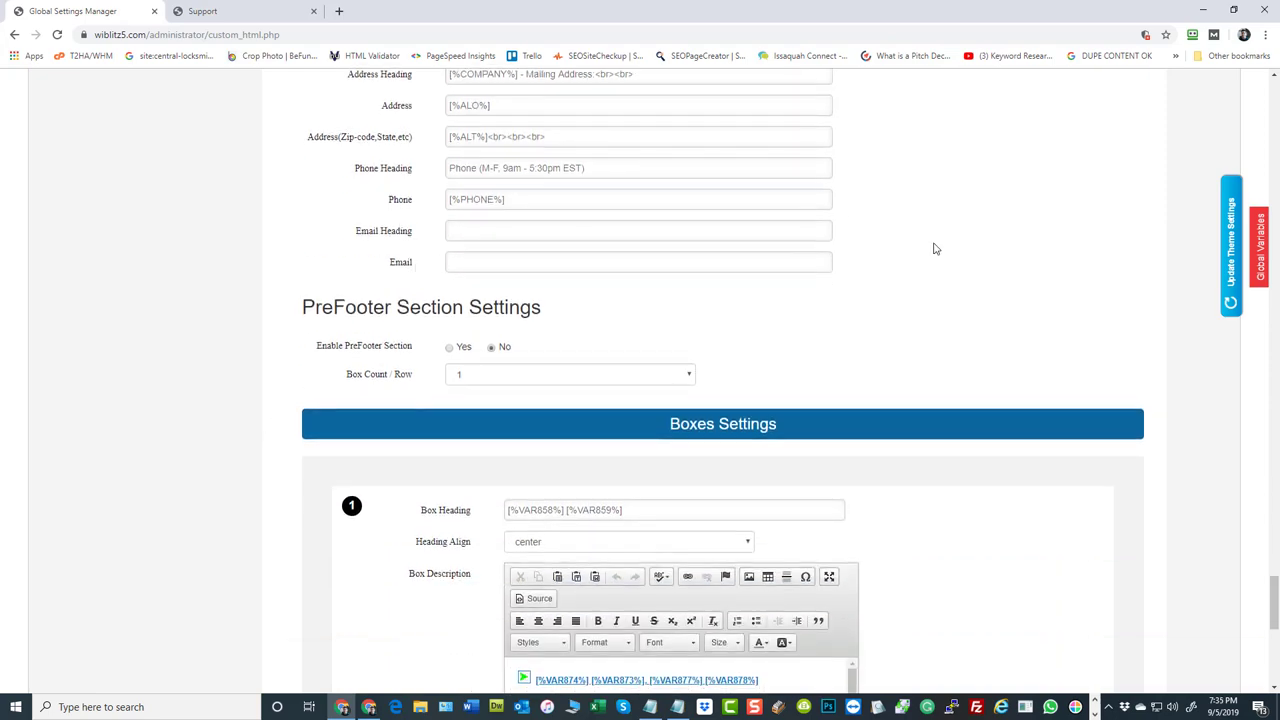
Set Enable Company Form to Yes in the Form Section.
{"action": "scroll", "coordinate": [940, 255], "scroll_direction": "up", "scroll_amount": 6}
{"action": "scroll", "coordinate": [940, 258], "scroll_direction": "up", "scroll_amount": 1}
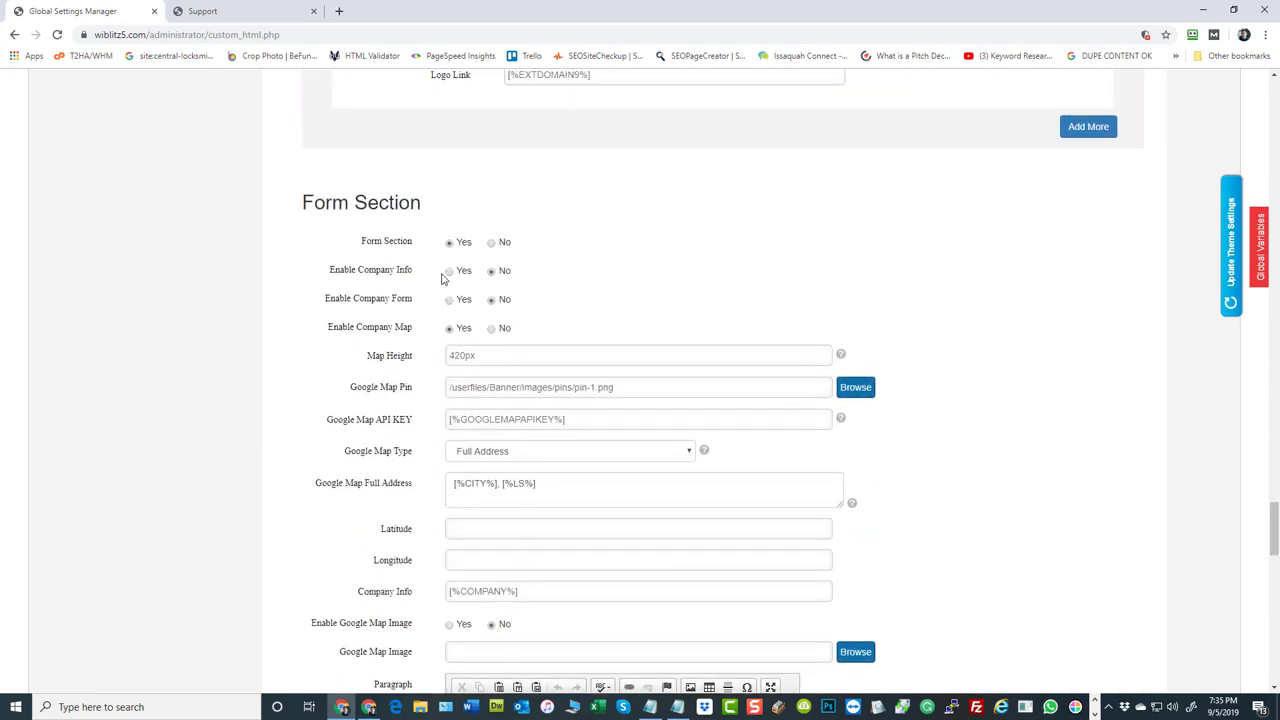
{"action": "left_click", "coordinate": [449, 299]}
Examine the PreFooter Section Settings and the available Box Count / Row options.
{"action": "scroll", "coordinate": [1051, 434], "scroll_direction": "down", "scroll_amount": 7}
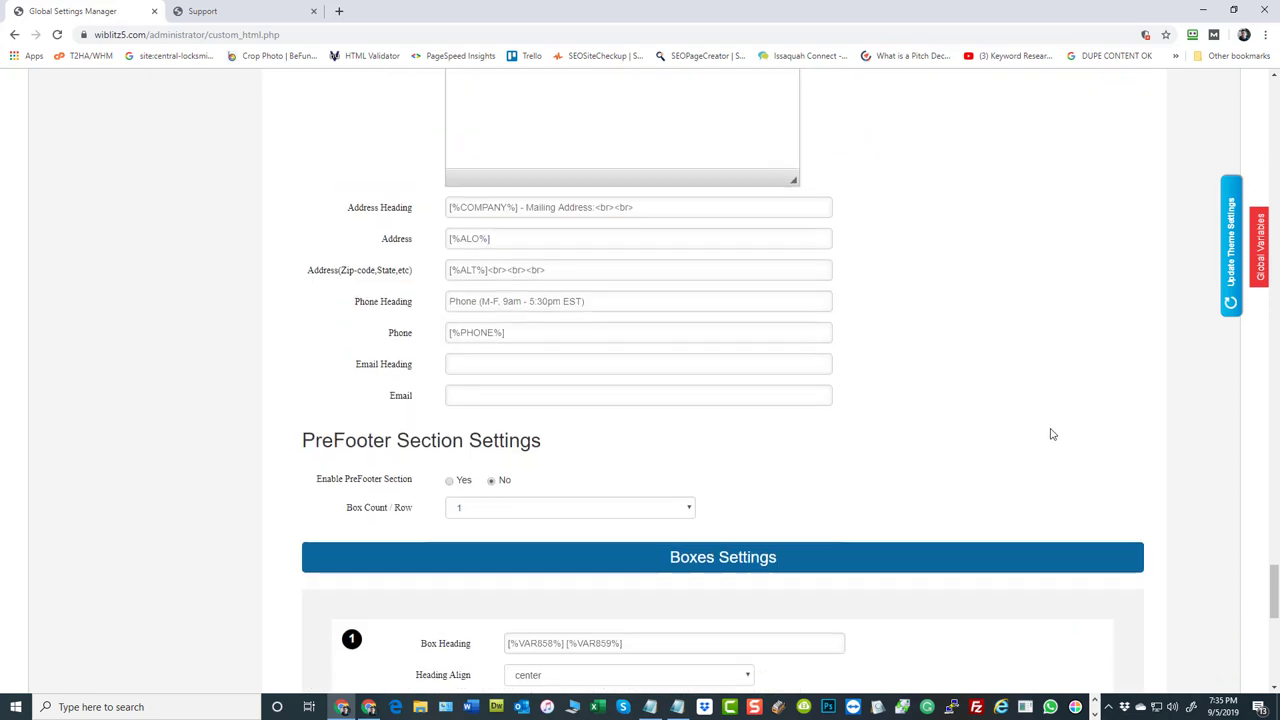
{"action": "scroll", "coordinate": [920, 295], "scroll_direction": "down", "scroll_amount": 3}
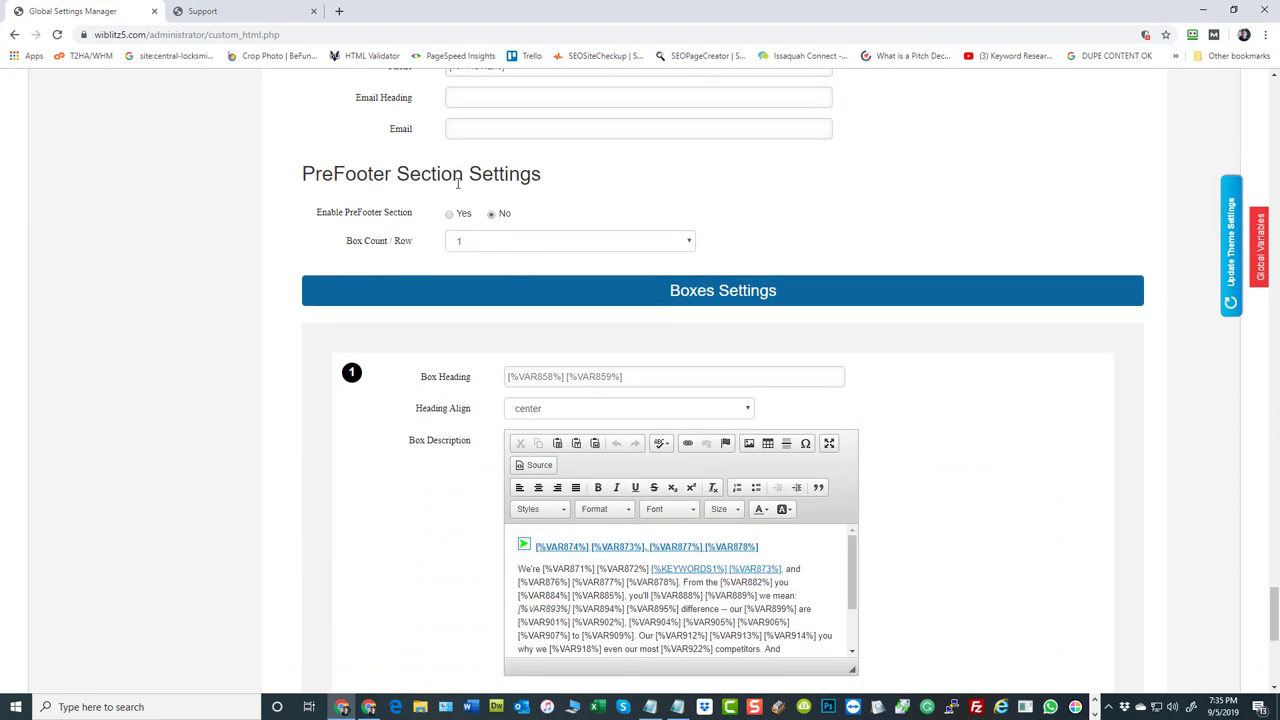
{"action": "left_click", "coordinate": [487, 242]}
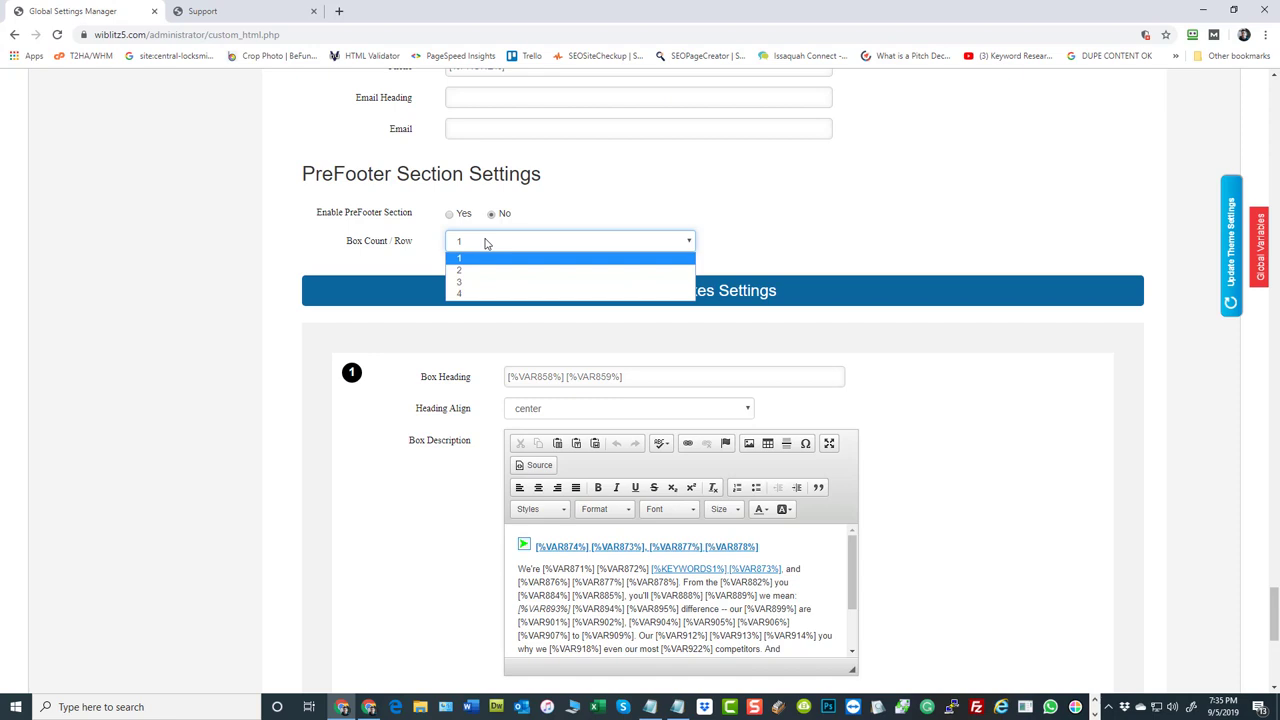
{"action": "left_click", "coordinate": [487, 242]}
Add a second box to the PreFooter's Boxes Settings and remove it again.
{"action": "scroll", "coordinate": [1040, 354], "scroll_direction": "down", "scroll_amount": 3}
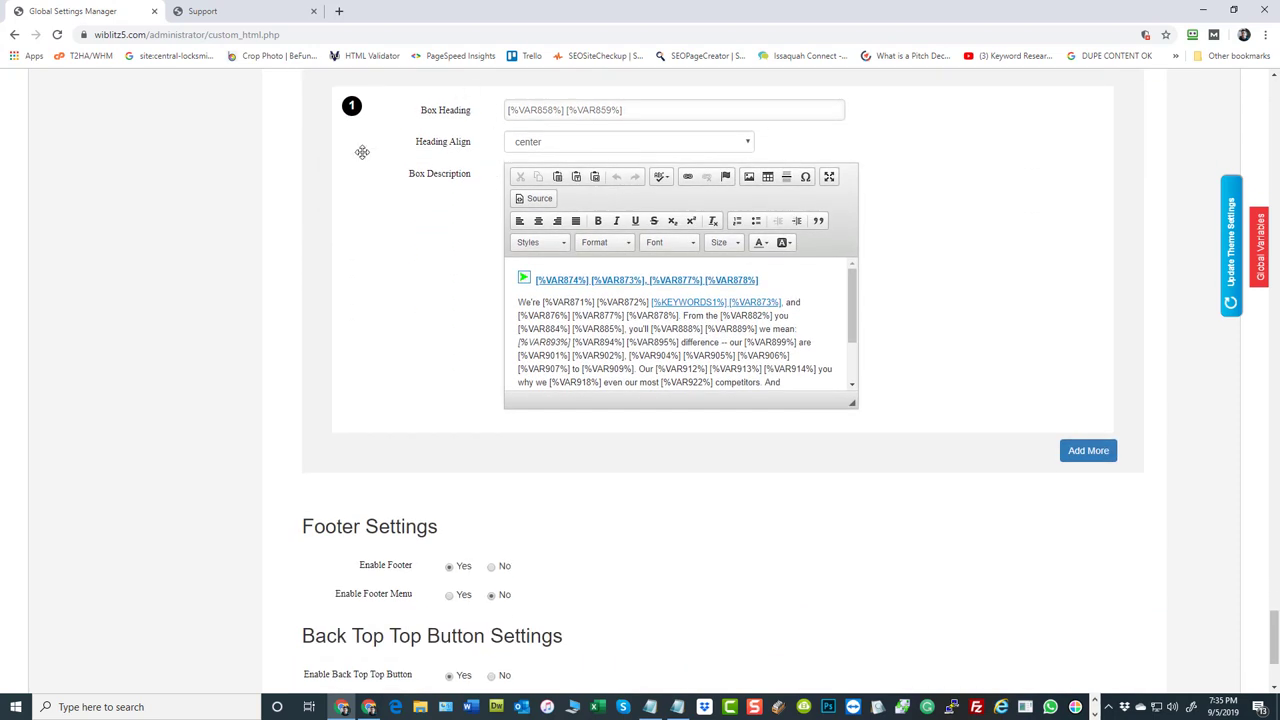
{"action": "left_click", "coordinate": [1076, 452]}
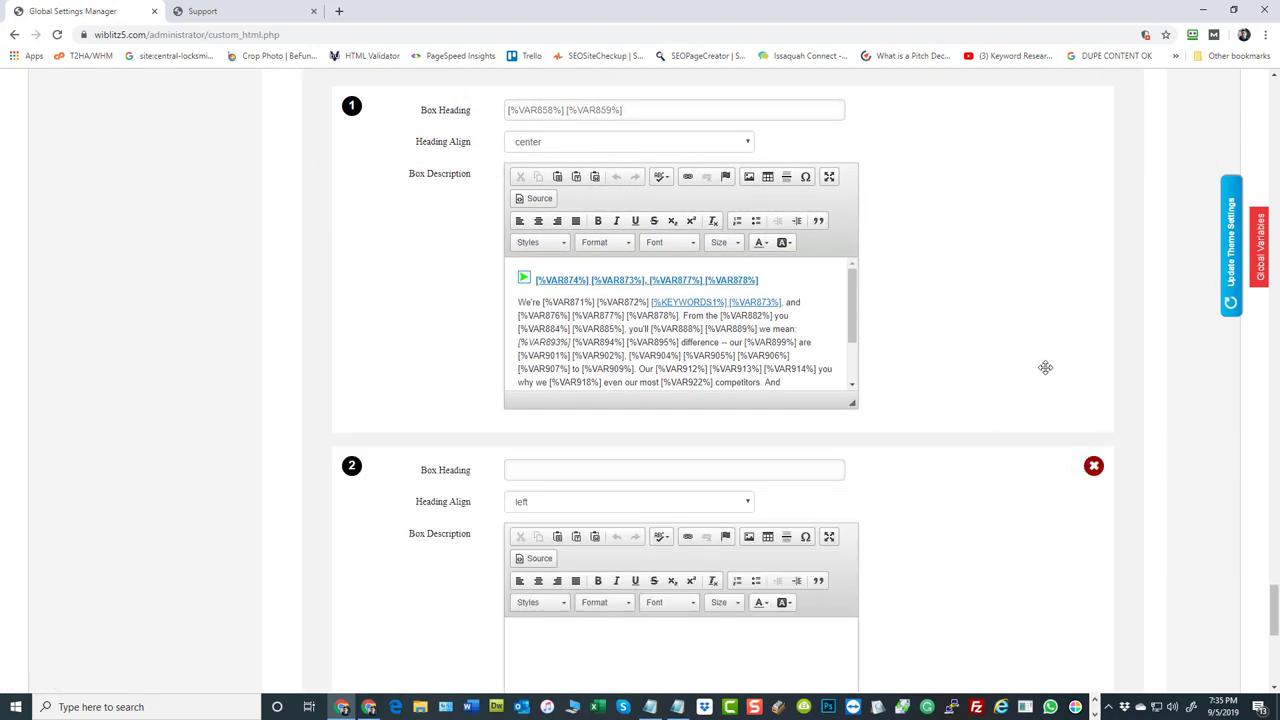
{"action": "scroll", "coordinate": [1045, 367], "scroll_direction": "down", "scroll_amount": 2}
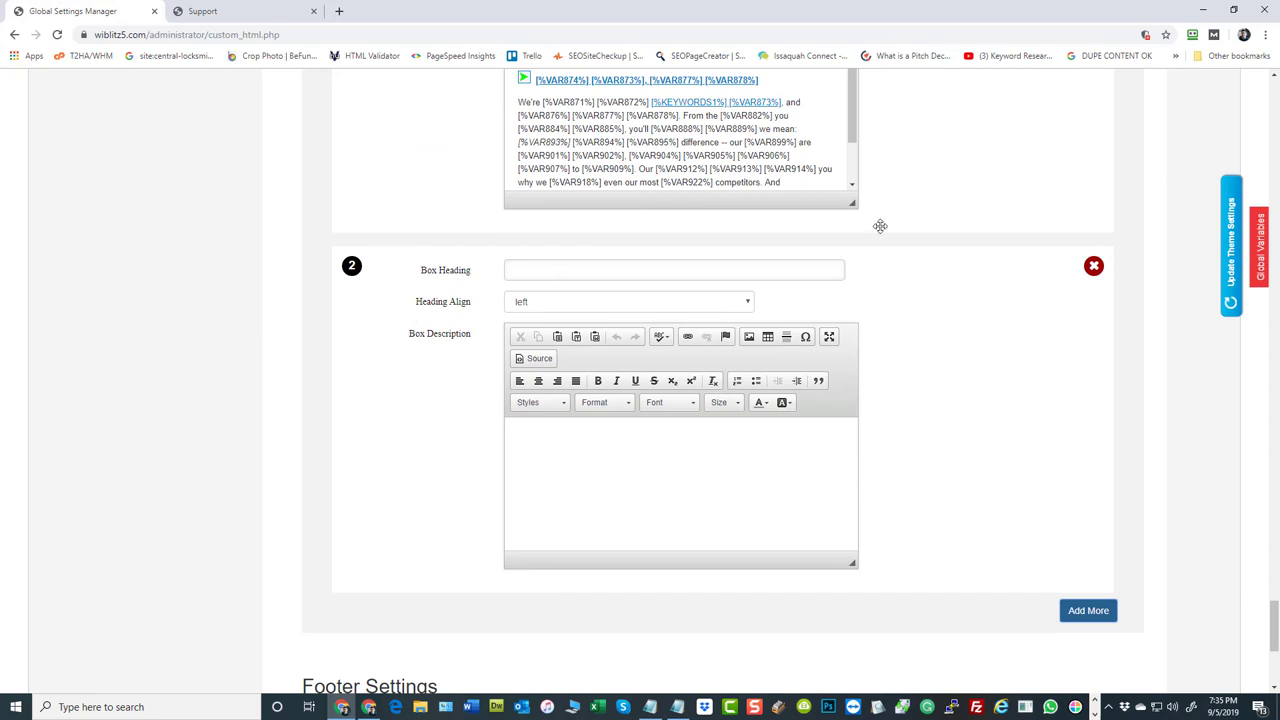
{"action": "left_click", "coordinate": [1093, 266]}
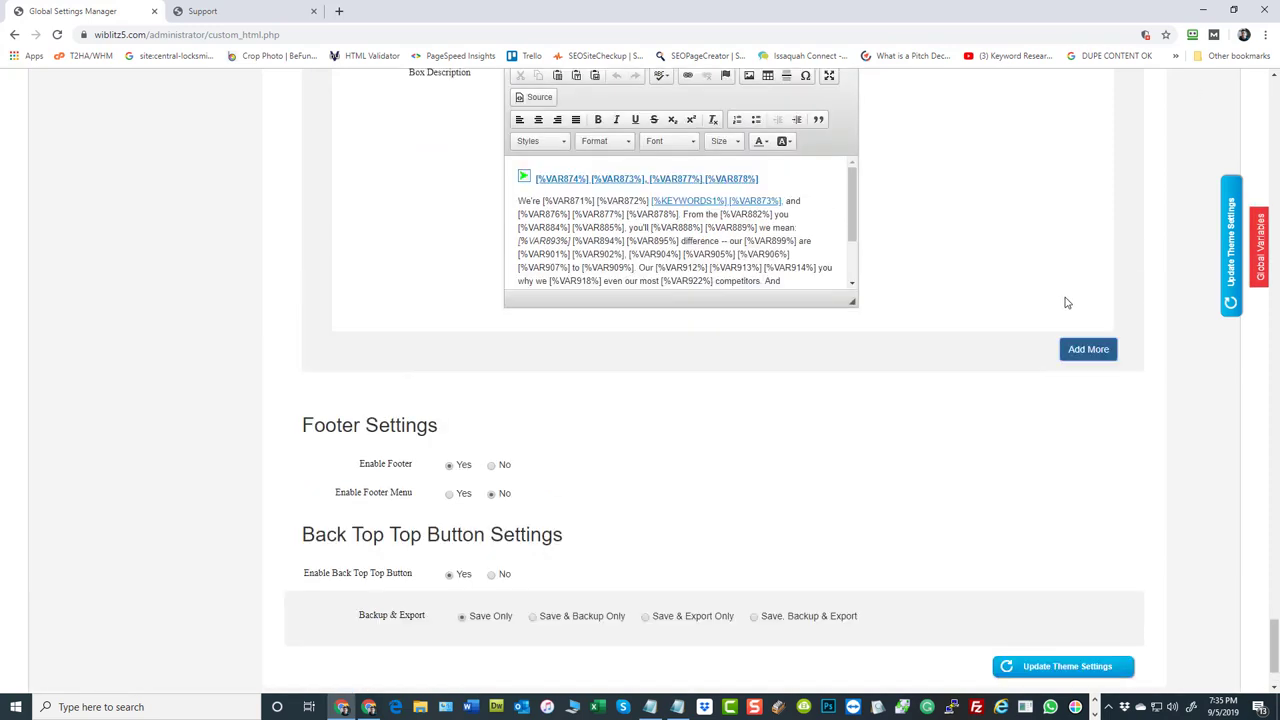
Check the Heading Align choices for the first prefooter box and close the list without changing the alignment.
{"action": "scroll", "coordinate": [1066, 302], "scroll_direction": "up", "scroll_amount": 1}
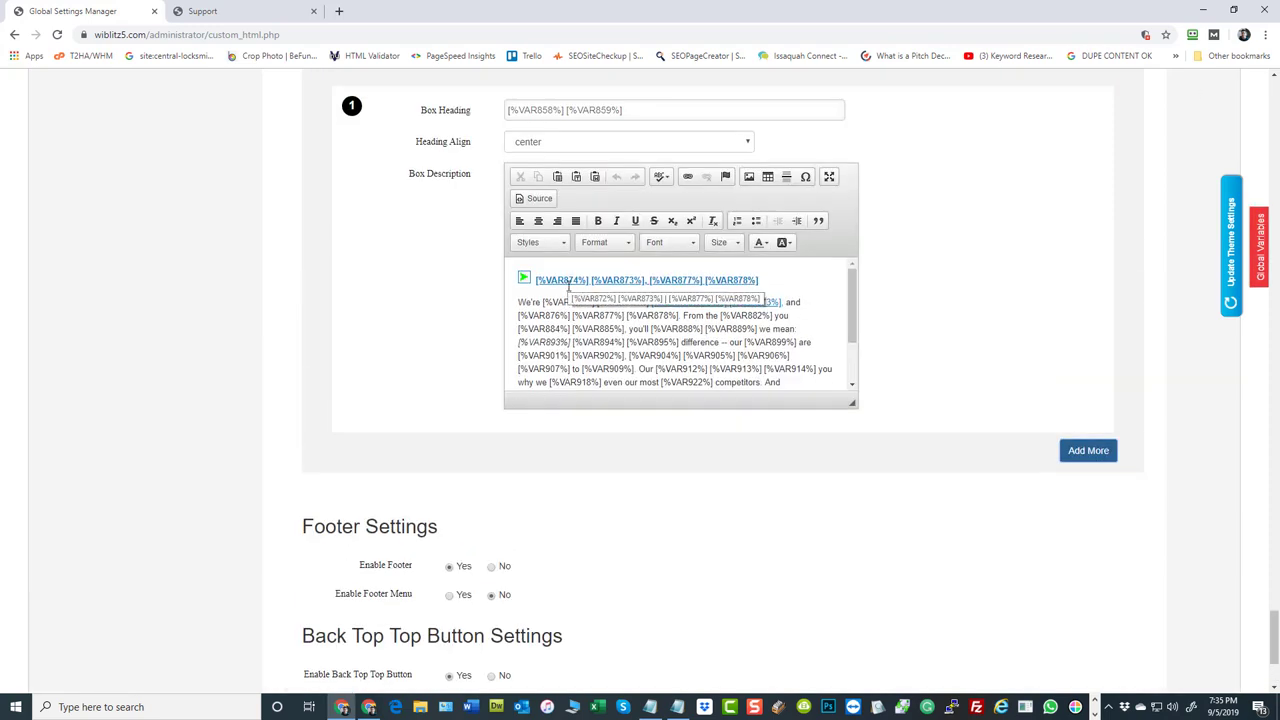
{"action": "left_click", "coordinate": [562, 147]}
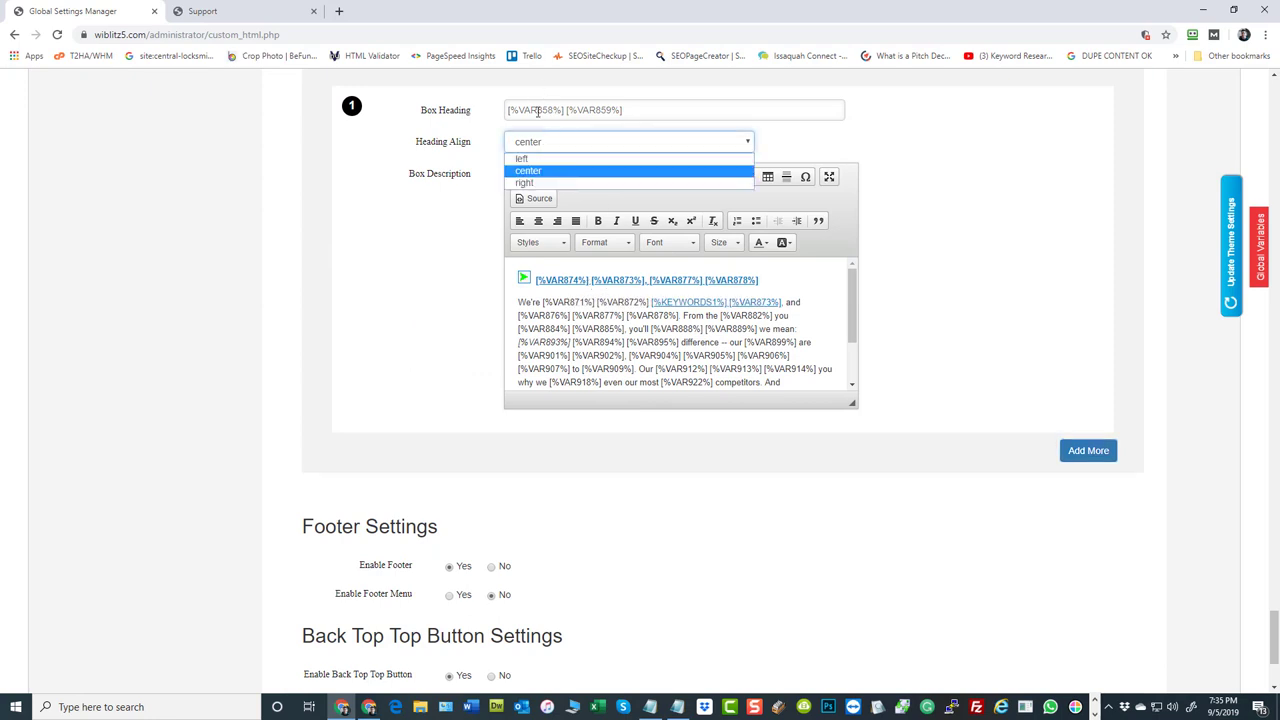
{"action": "left_click", "coordinate": [296, 212]}
Try the PreFooter Box Count / Row at 2 and 3 and return it to 1.
{"action": "scroll", "coordinate": [957, 291], "scroll_direction": "up", "scroll_amount": 1}
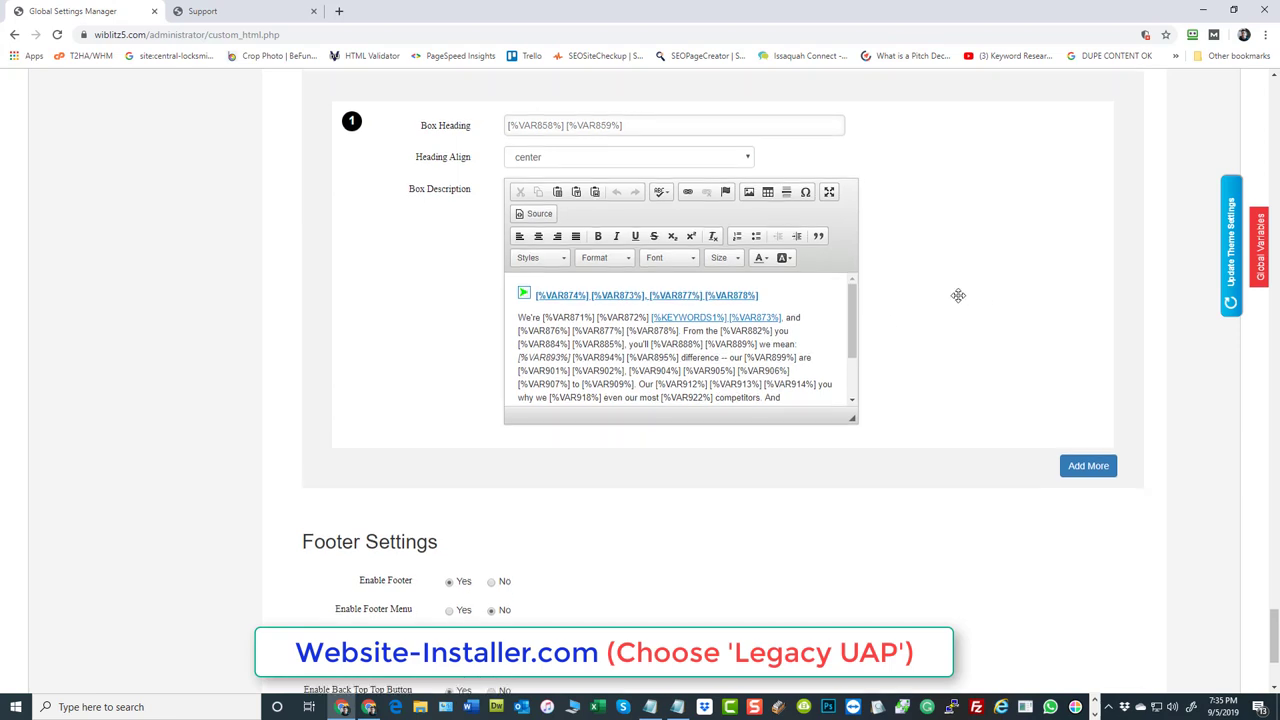
{"action": "left_click", "coordinate": [527, 110]}
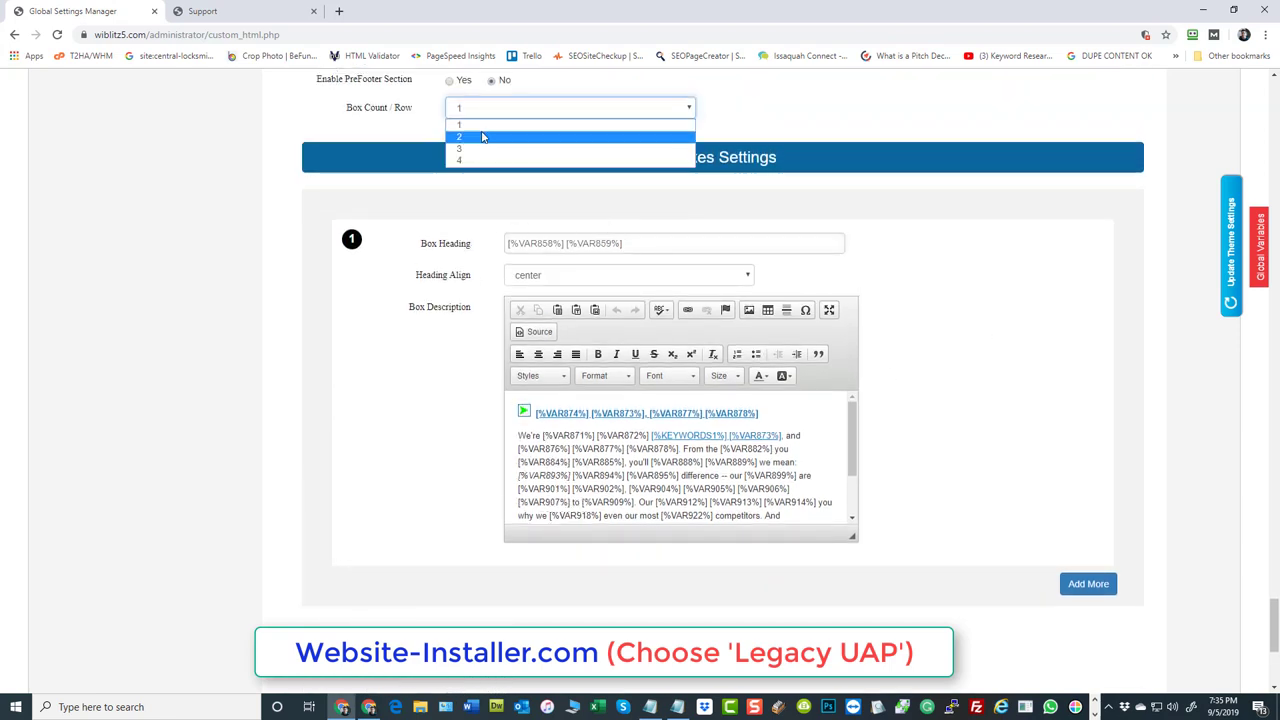
{"action": "left_click", "coordinate": [485, 136]}
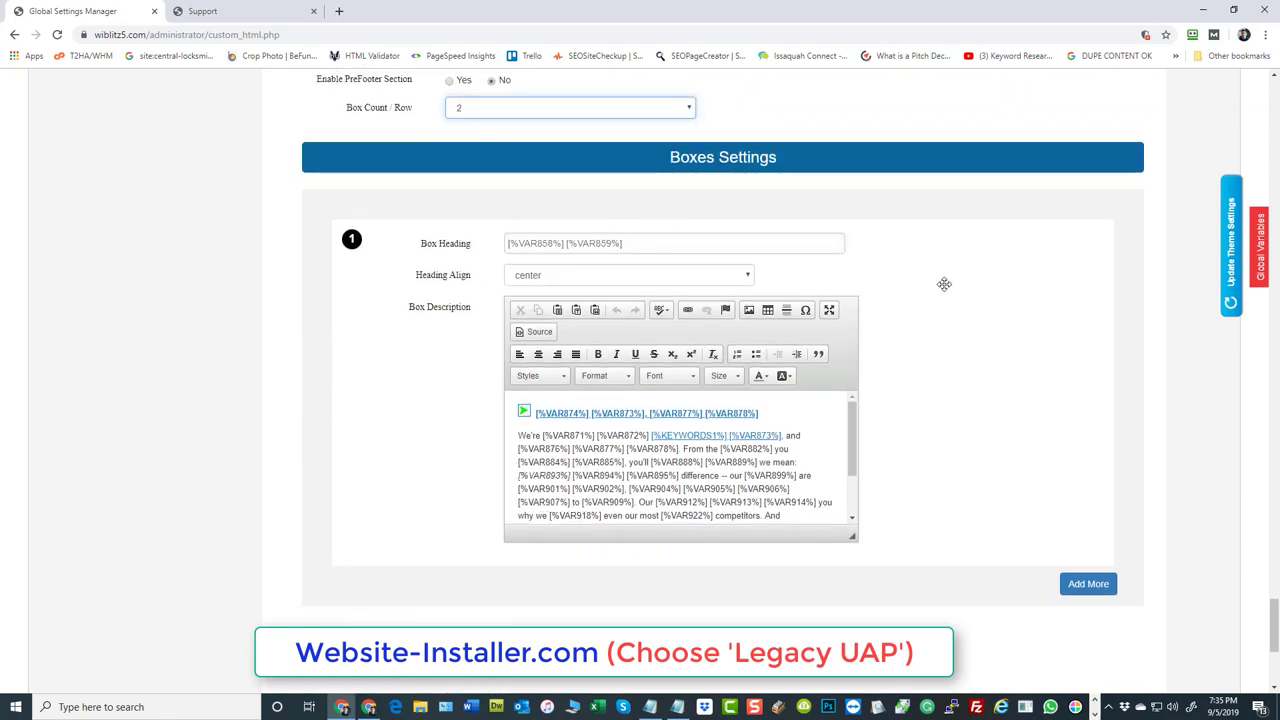
{"action": "left_click", "coordinate": [502, 116]}
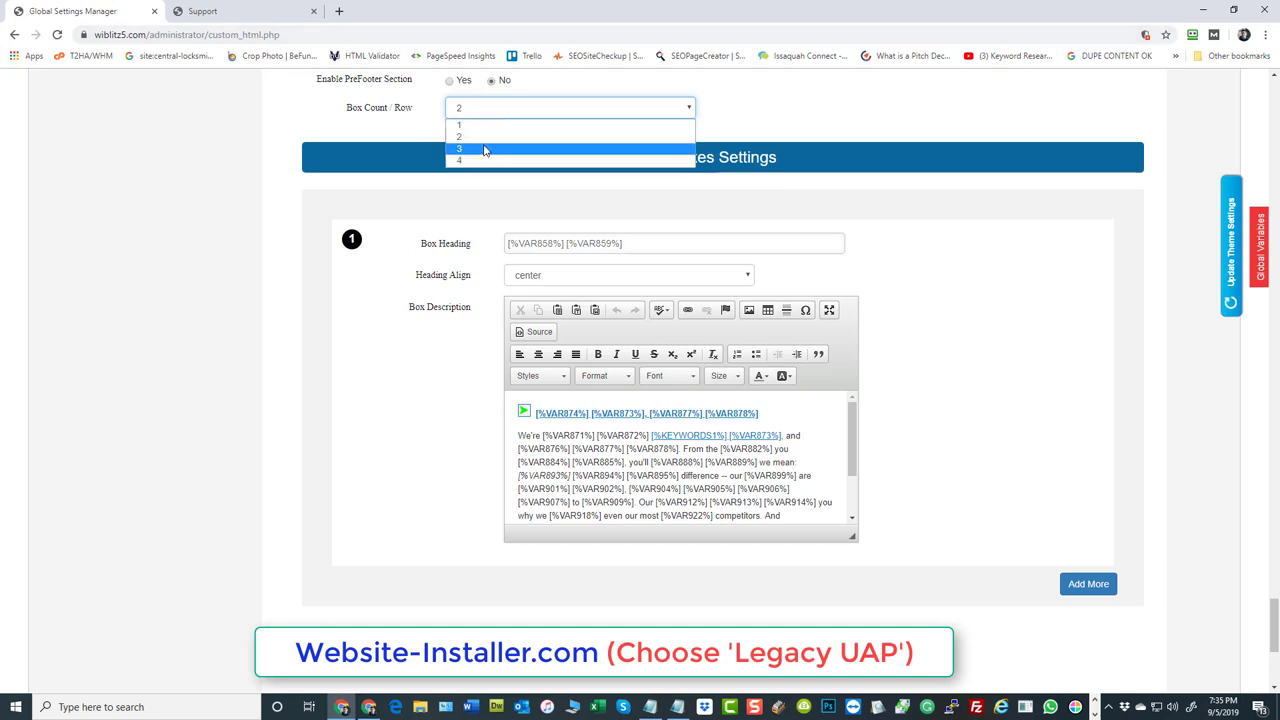
{"action": "left_click", "coordinate": [485, 150]}
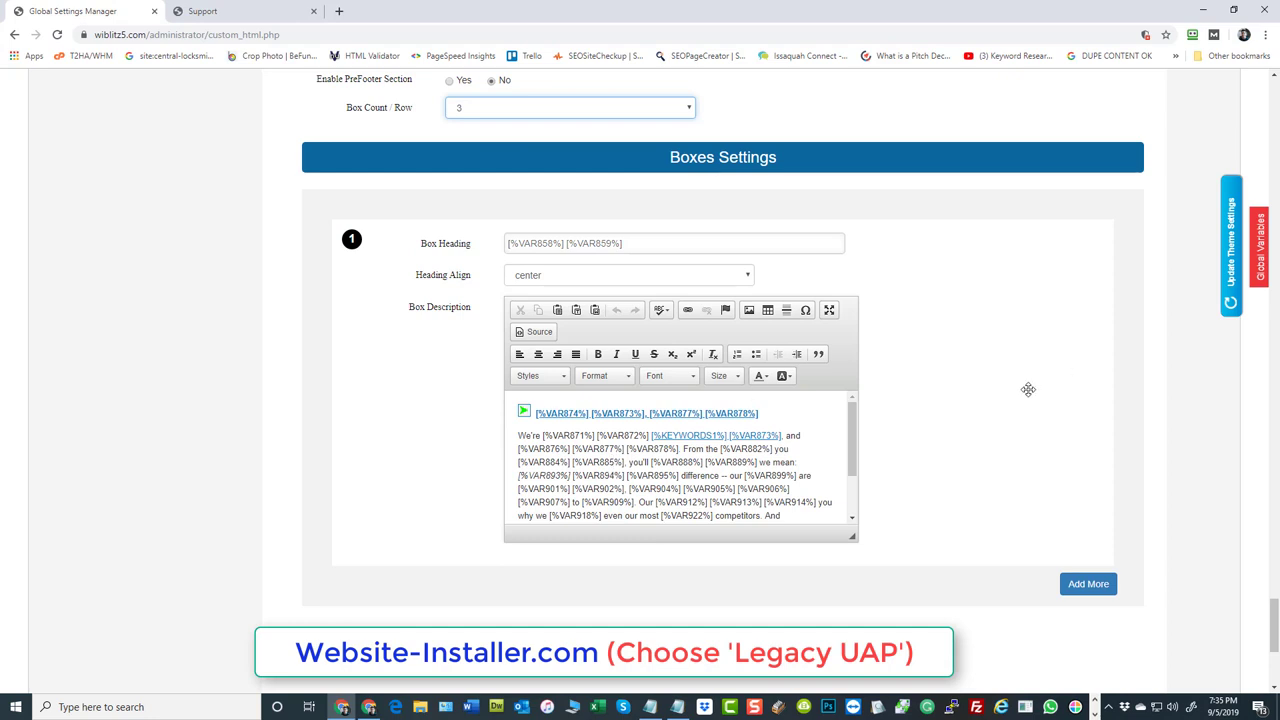
{"action": "left_click", "coordinate": [490, 110]}
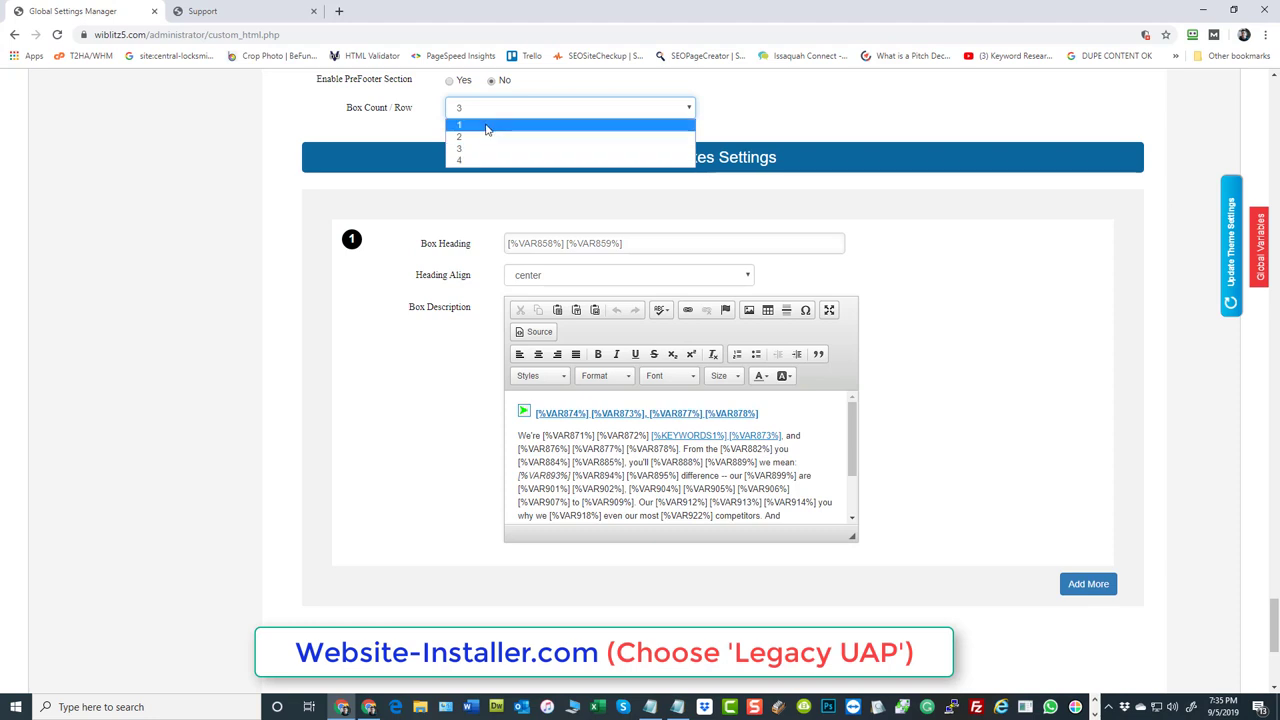
{"action": "left_click", "coordinate": [488, 125]}
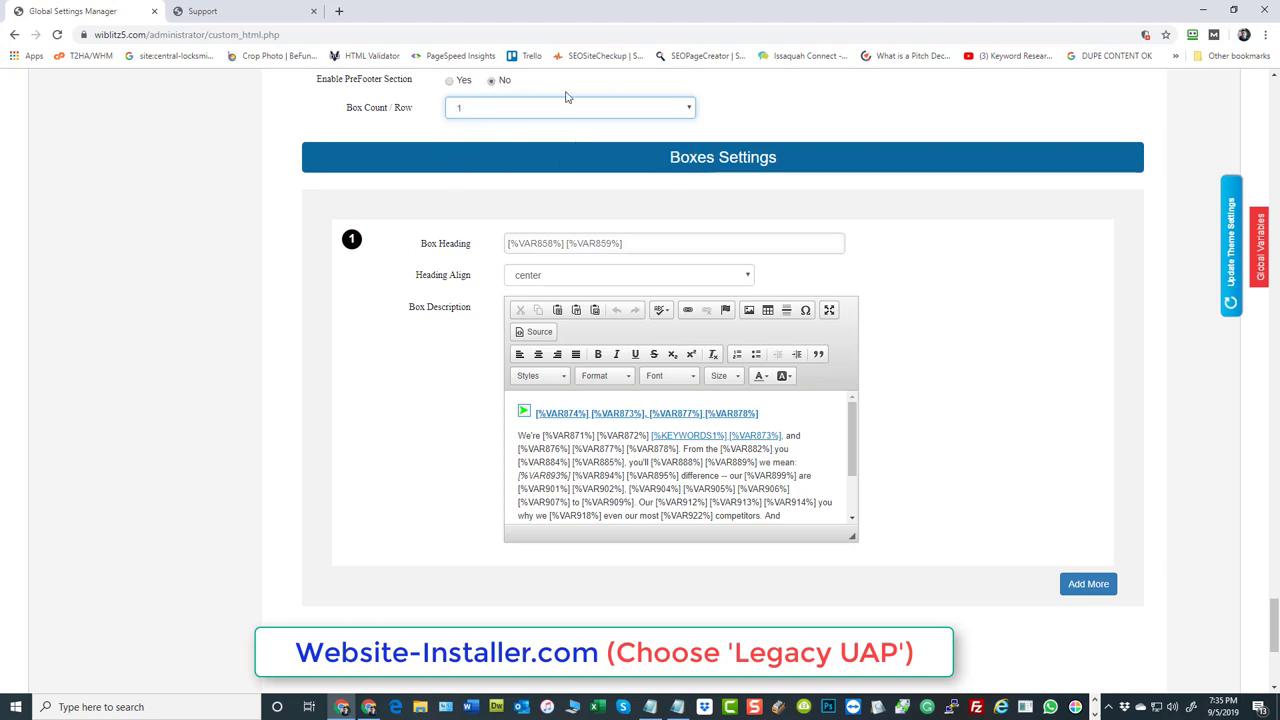
Review the Footer Settings and Back Top Top Button Settings at the end of the theme settings.
{"action": "scroll", "coordinate": [983, 315], "scroll_direction": "down", "scroll_amount": 3}
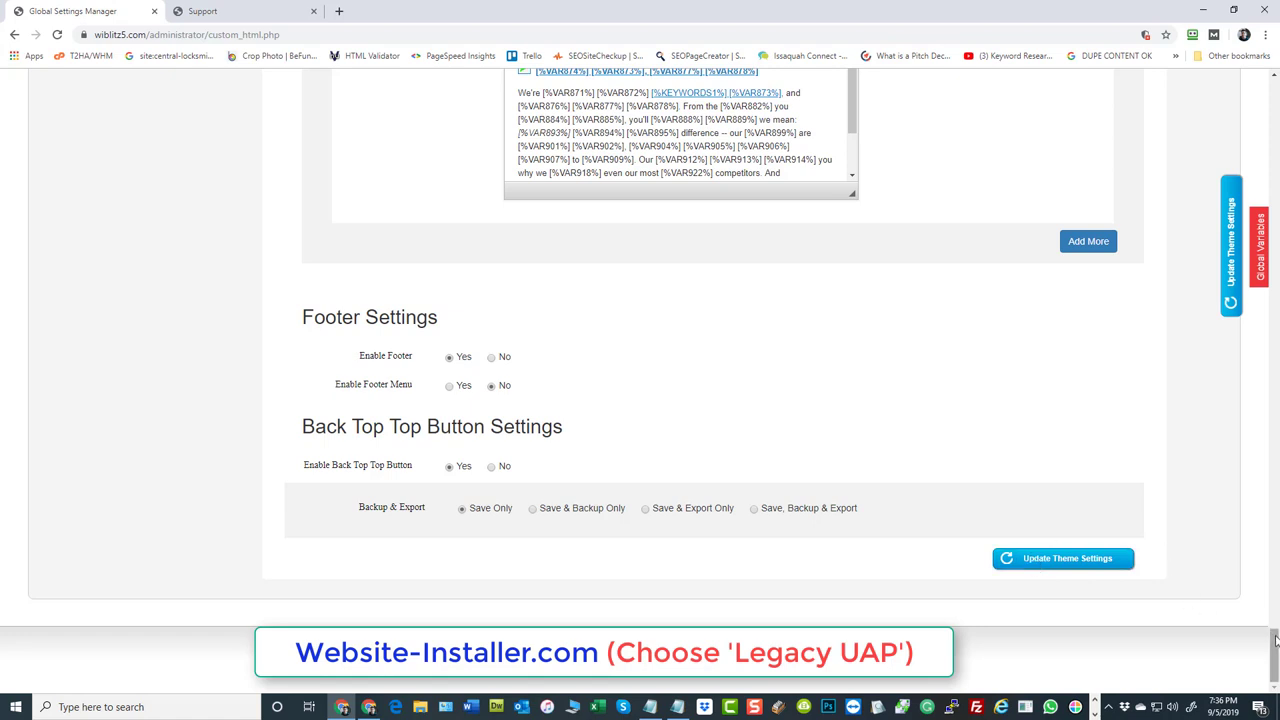
{"action": "left_click_drag", "start_coordinate": [410, 466], "coordinate": [314, 466]}
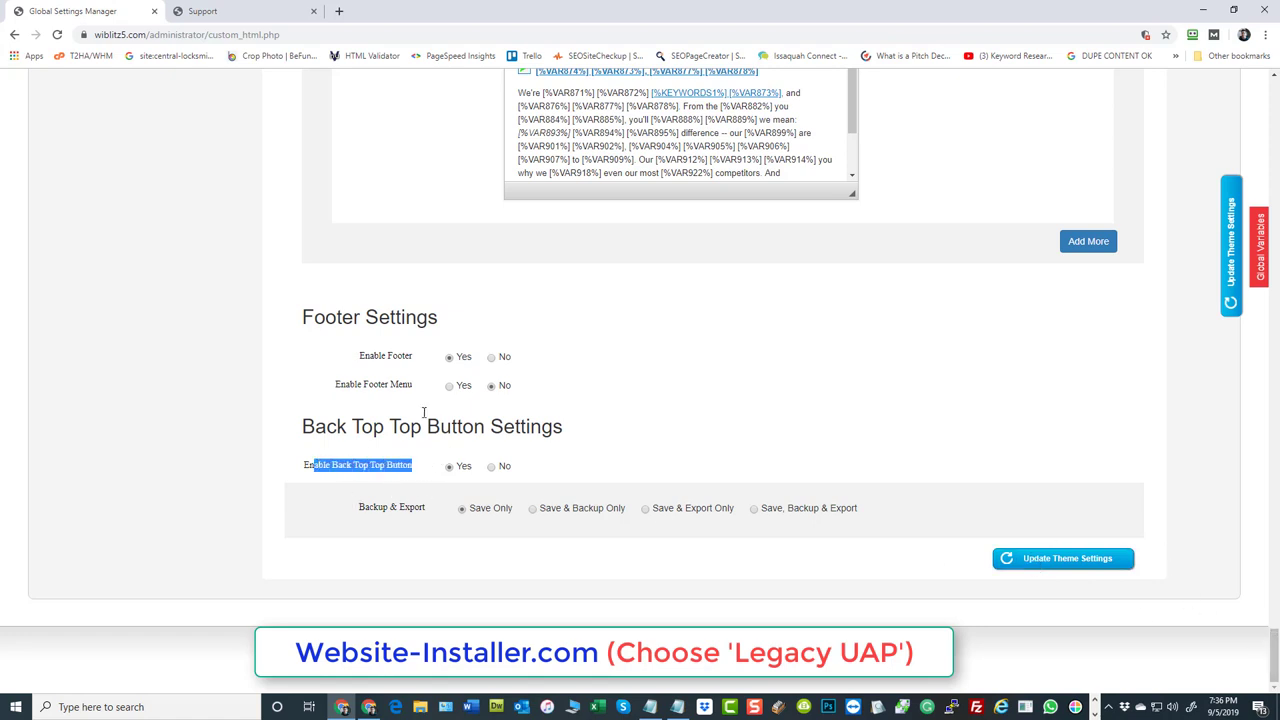
{"action": "scroll", "coordinate": [700, 362], "scroll_direction": "up", "scroll_amount": 8}
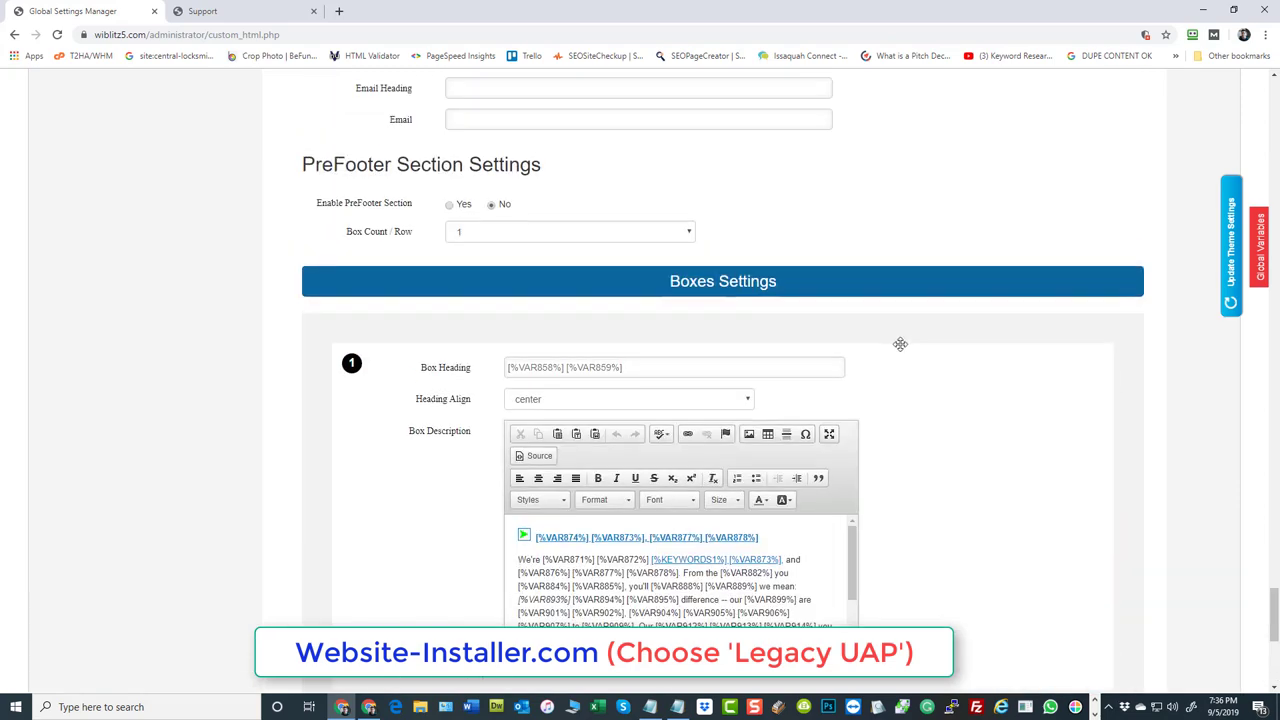
{"action": "scroll", "coordinate": [694, 362], "scroll_direction": "up", "scroll_amount": 10}
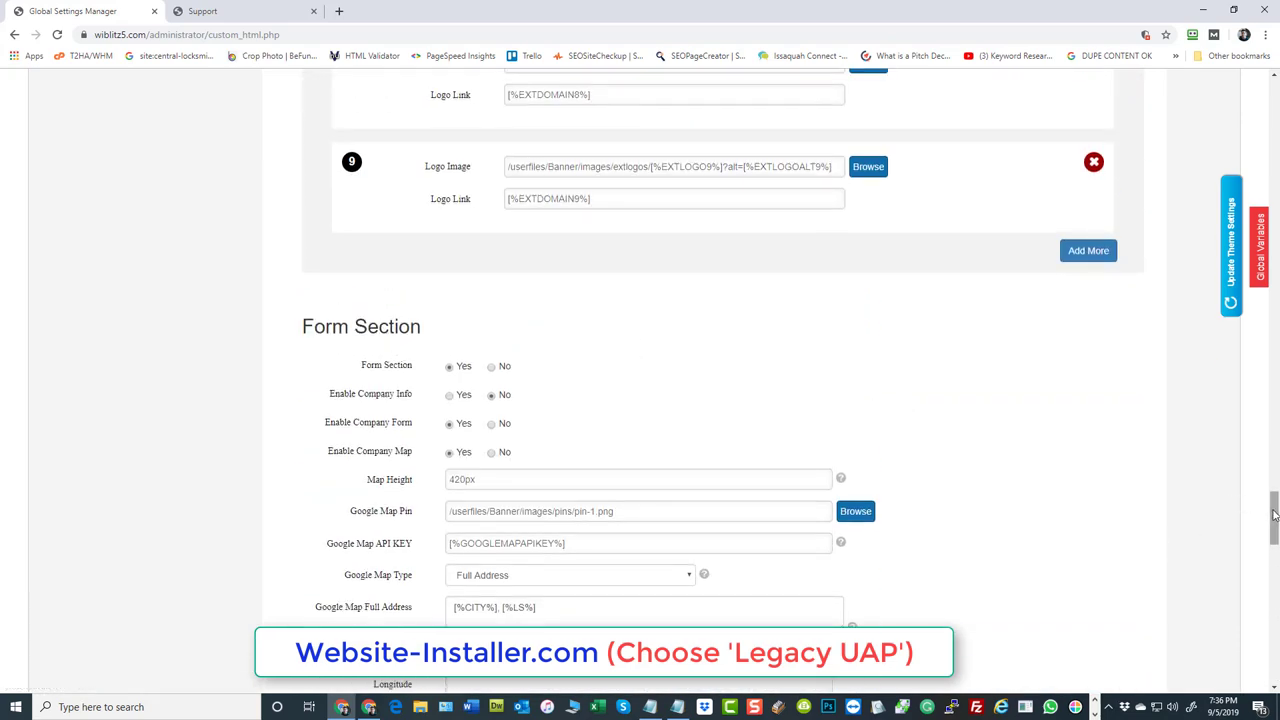
Open the Theme Style & Typography page and review the Back To Top button, footer, prefooter and company info style options.
{"action": "left_click_drag", "start_coordinate": [1273, 515], "coordinate": [1273, 150]}
{"action": "scroll", "coordinate": [519, 341], "scroll_direction": "up", "scroll_amount": 5}
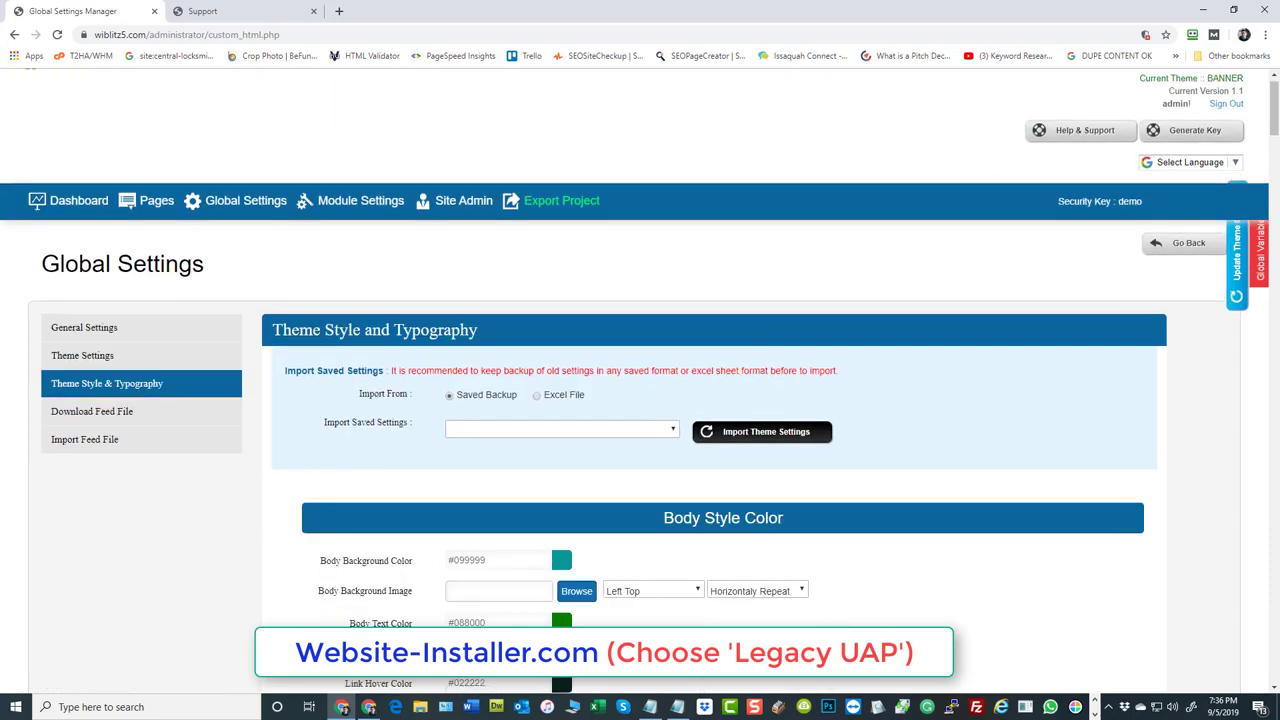
{"action": "left_click_drag", "start_coordinate": [1275, 93], "coordinate": [1273, 655]}
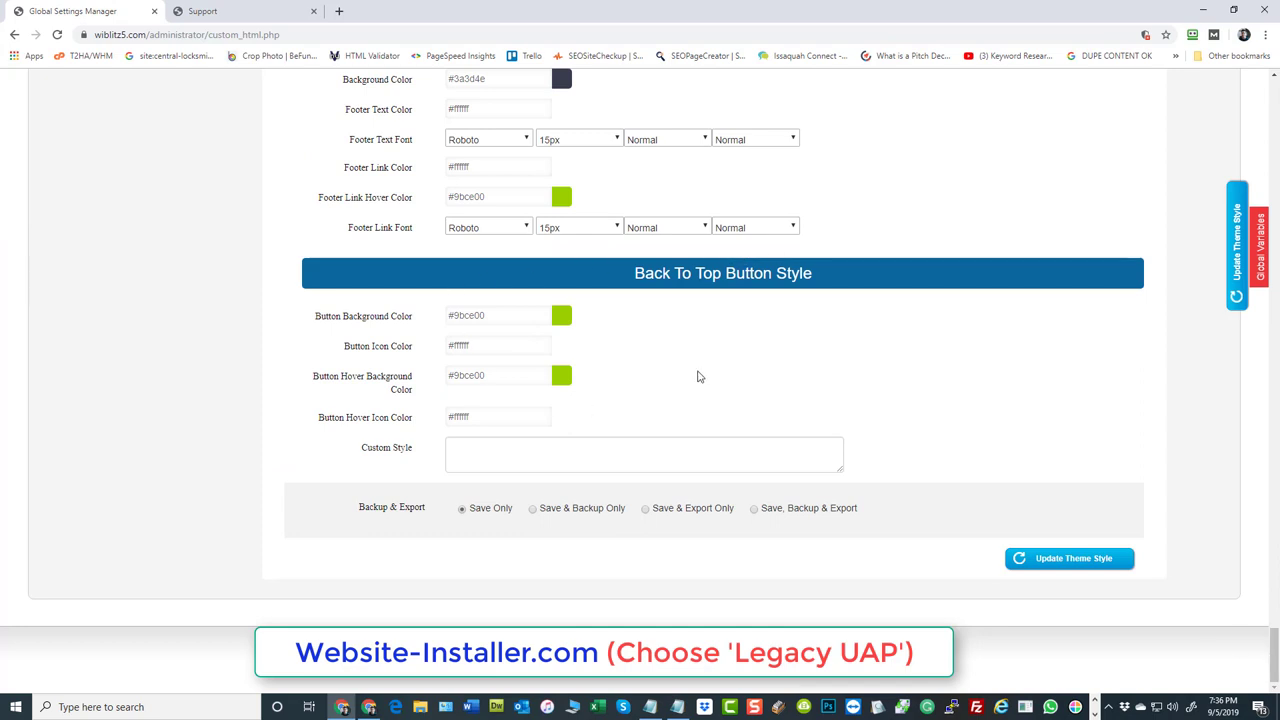
{"action": "scroll", "coordinate": [900, 375], "scroll_direction": "up", "scroll_amount": 3}
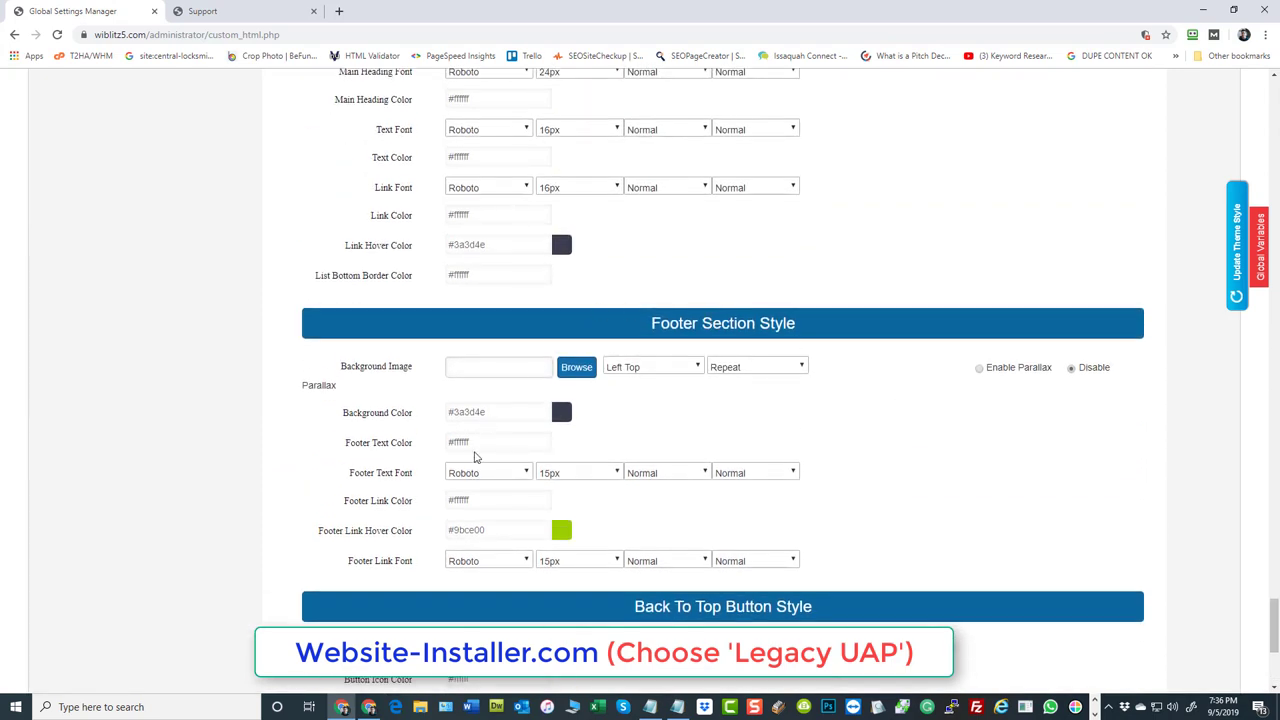
{"action": "scroll", "coordinate": [883, 434], "scroll_direction": "up", "scroll_amount": 3}
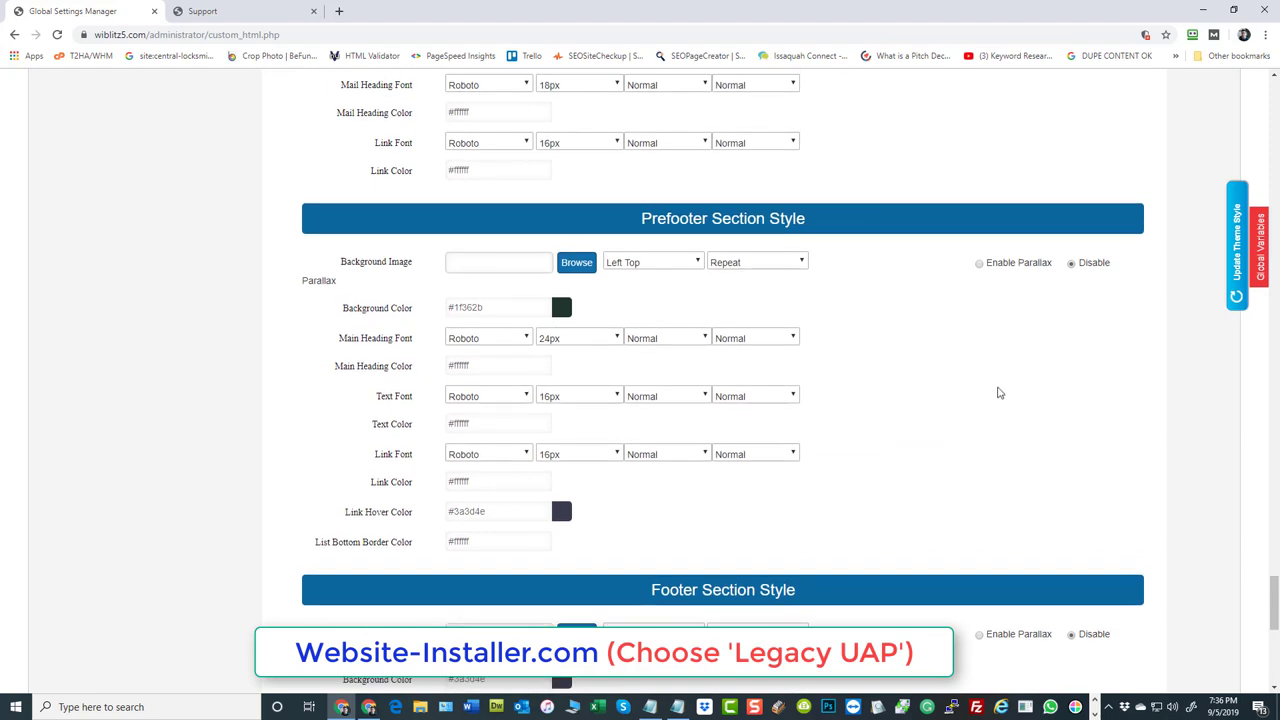
{"action": "scroll", "coordinate": [968, 341], "scroll_direction": "up", "scroll_amount": 5}
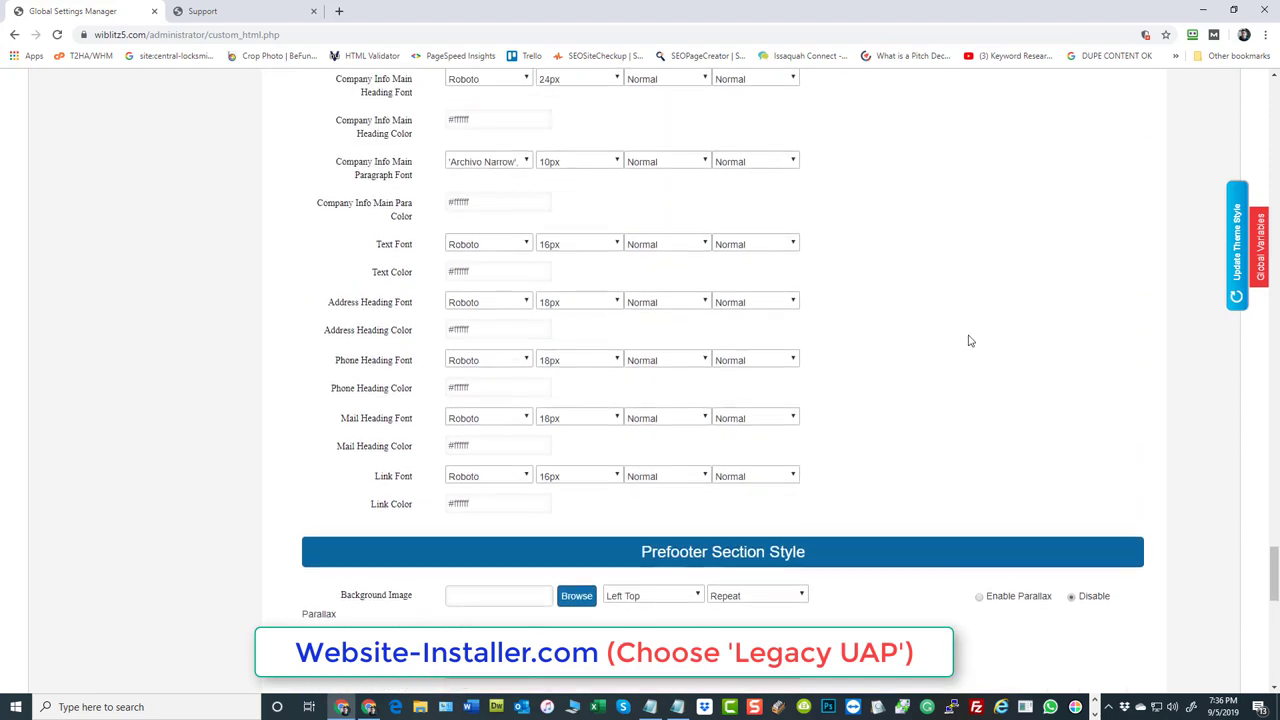
Review the map section, company info, logos section and sidebar style options, and return to the start of the Theme Style and Typography page.
{"action": "scroll", "coordinate": [968, 341], "scroll_direction": "up", "scroll_amount": 4}
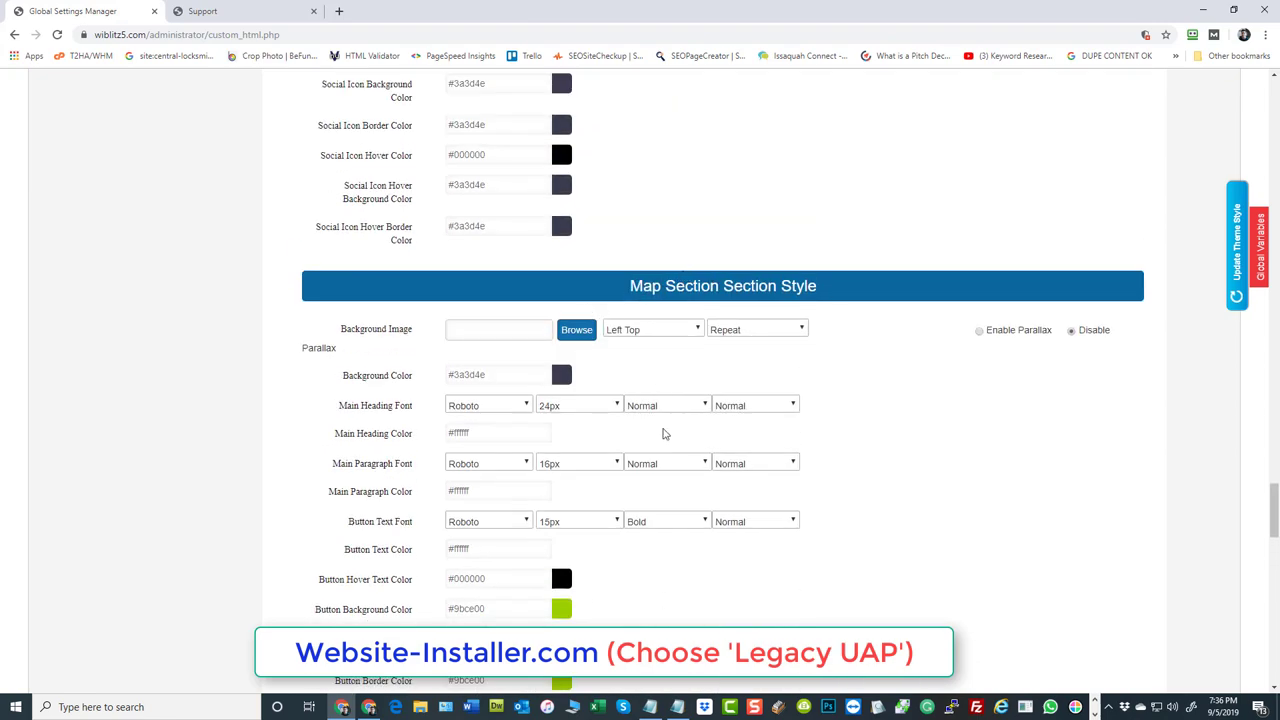
{"action": "scroll", "coordinate": [320, 443], "scroll_direction": "down", "scroll_amount": 3}
{"action": "scroll", "coordinate": [360, 490], "scroll_direction": "down", "scroll_amount": 2}
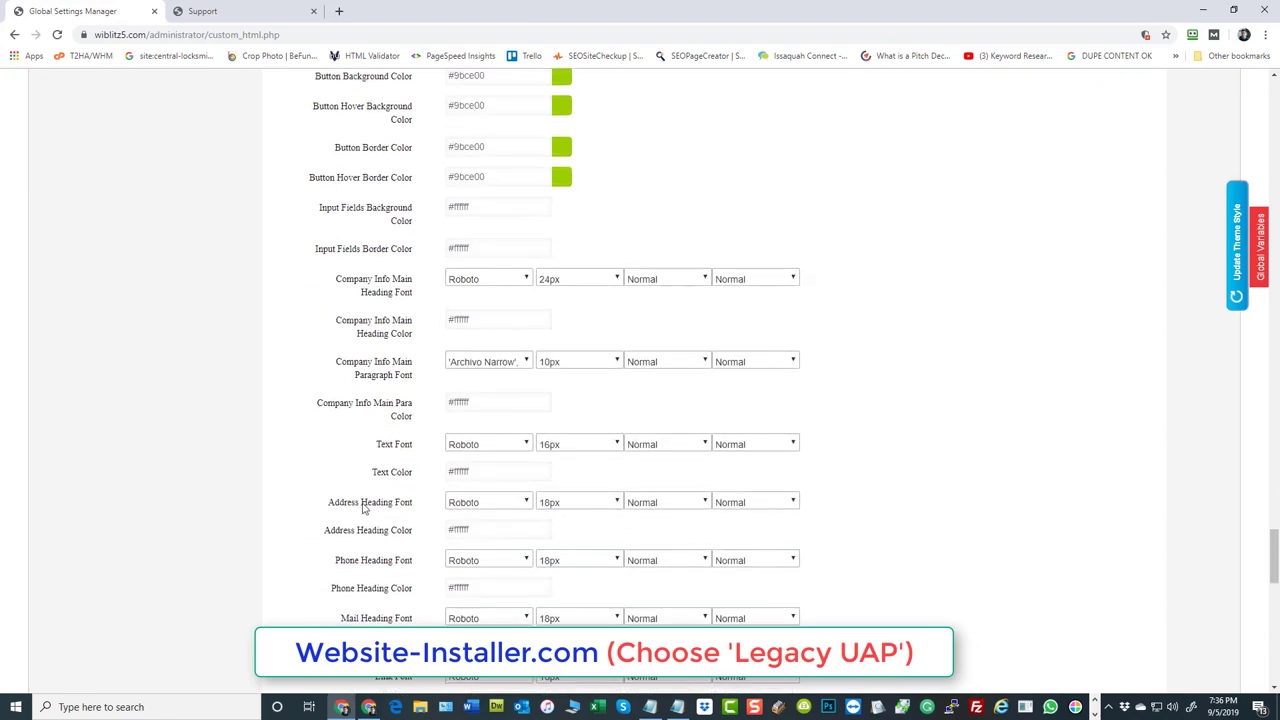
{"action": "scroll", "coordinate": [366, 494], "scroll_direction": "up", "scroll_amount": 5}
{"action": "scroll", "coordinate": [805, 424], "scroll_direction": "up", "scroll_amount": 5}
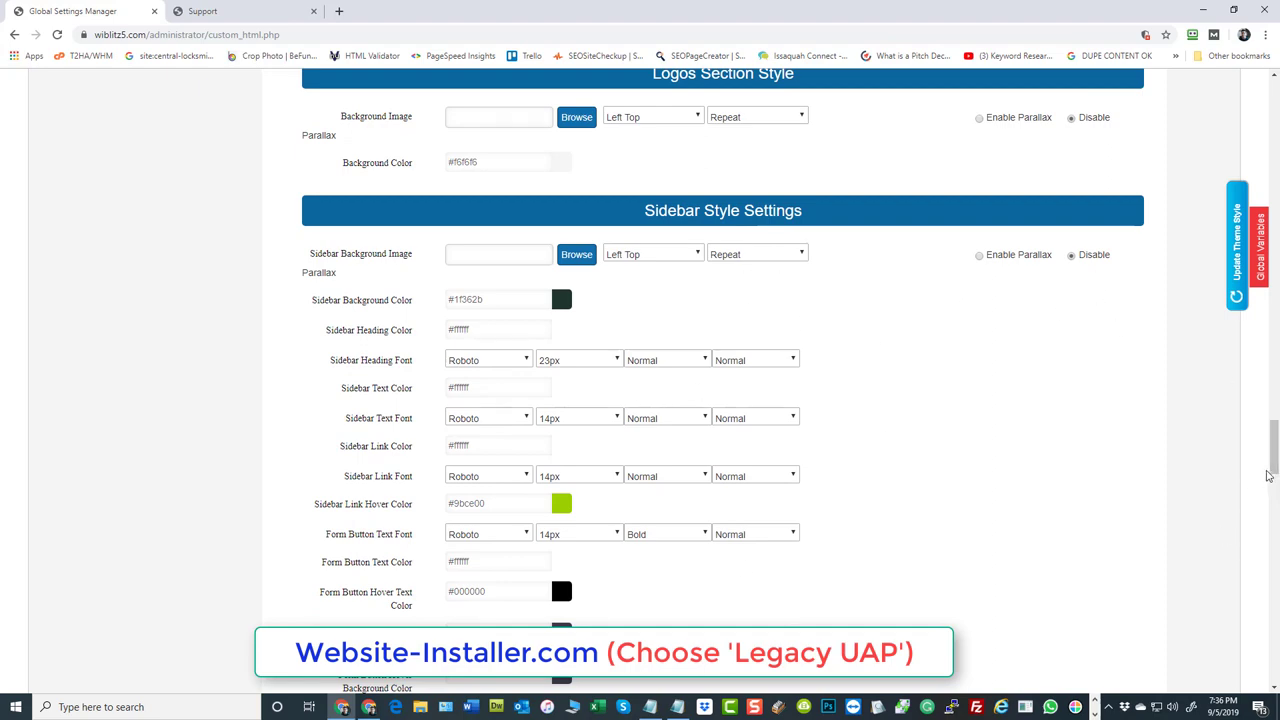
{"action": "left_click_drag", "start_coordinate": [1268, 477], "coordinate": [1210, 57]}
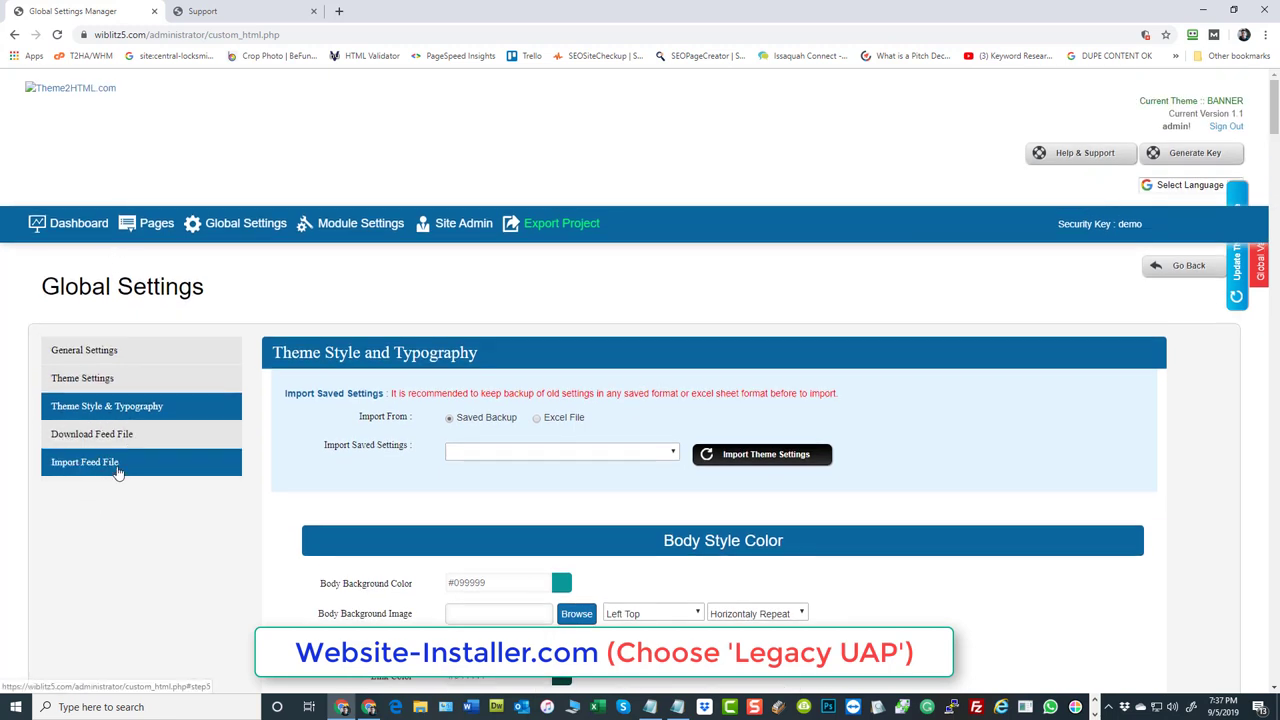
Look over the Module Setting and Varsheet Loader entries on the Dashboard and reopen the Global Settings.
{"action": "left_click", "coordinate": [85, 230]}
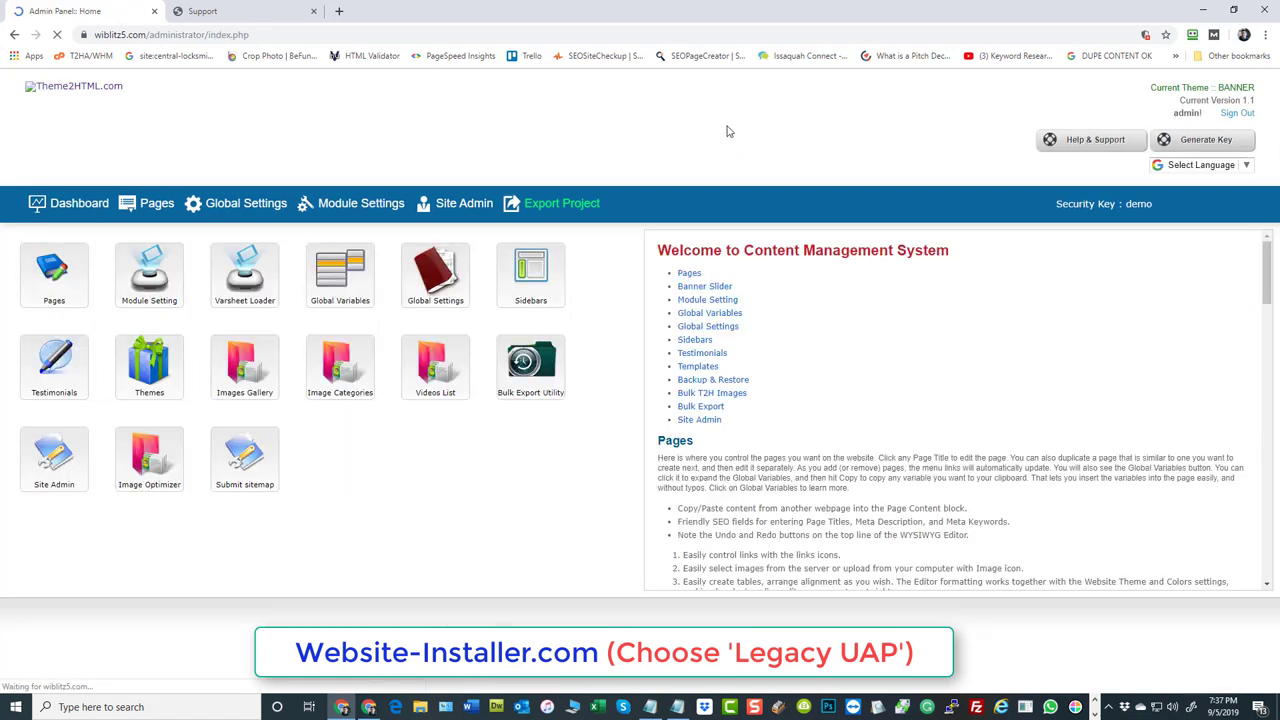
{"action": "mouse_move", "coordinate": [246, 270]}
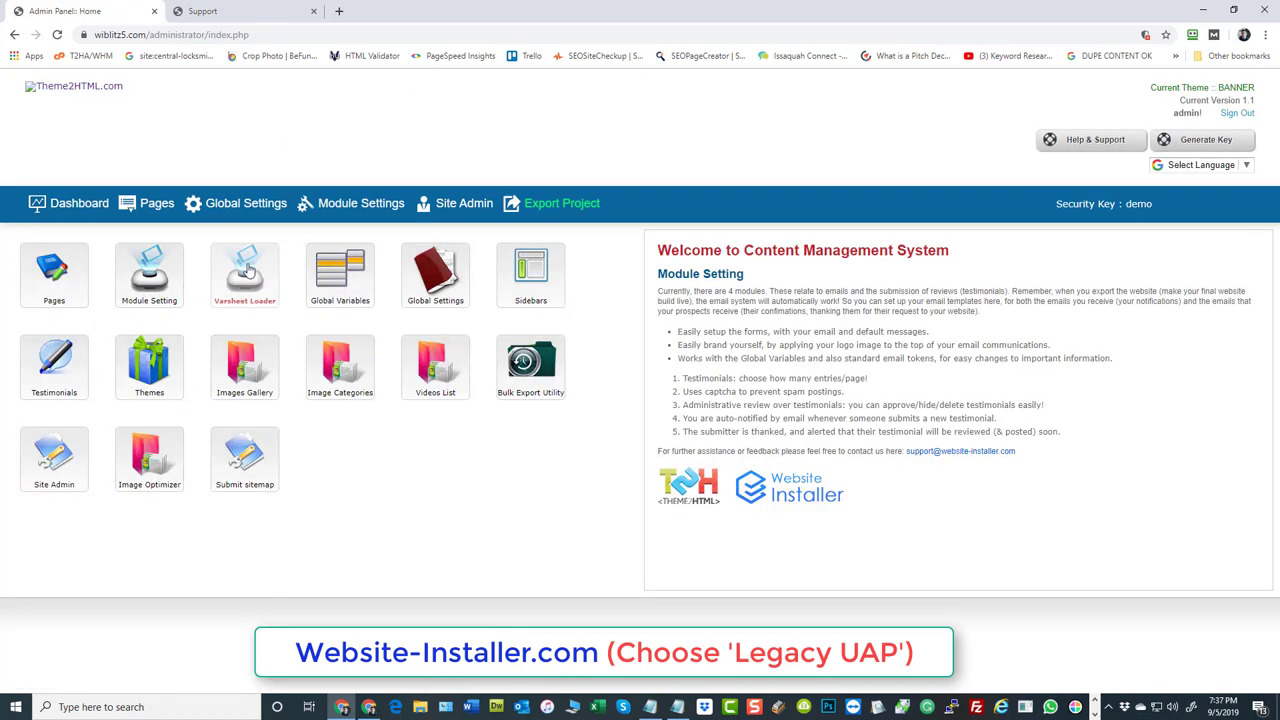
{"action": "mouse_move", "coordinate": [147, 375]}
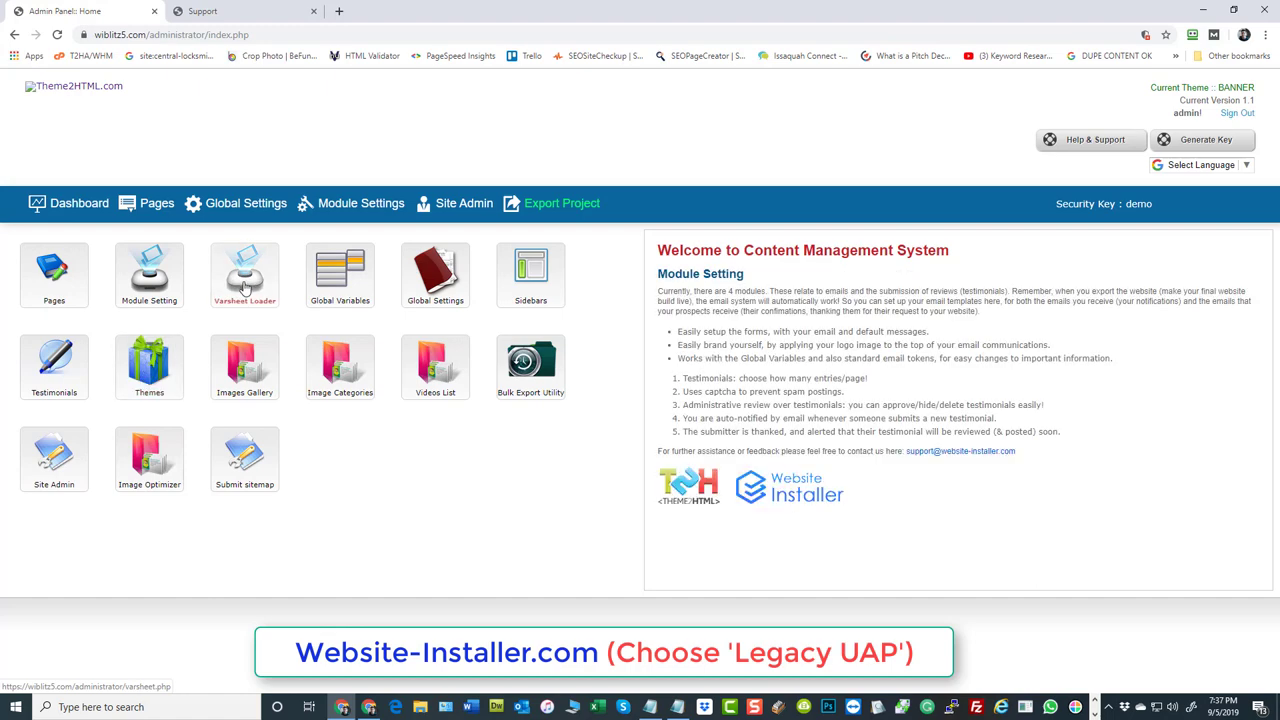
{"action": "left_click", "coordinate": [248, 210]}
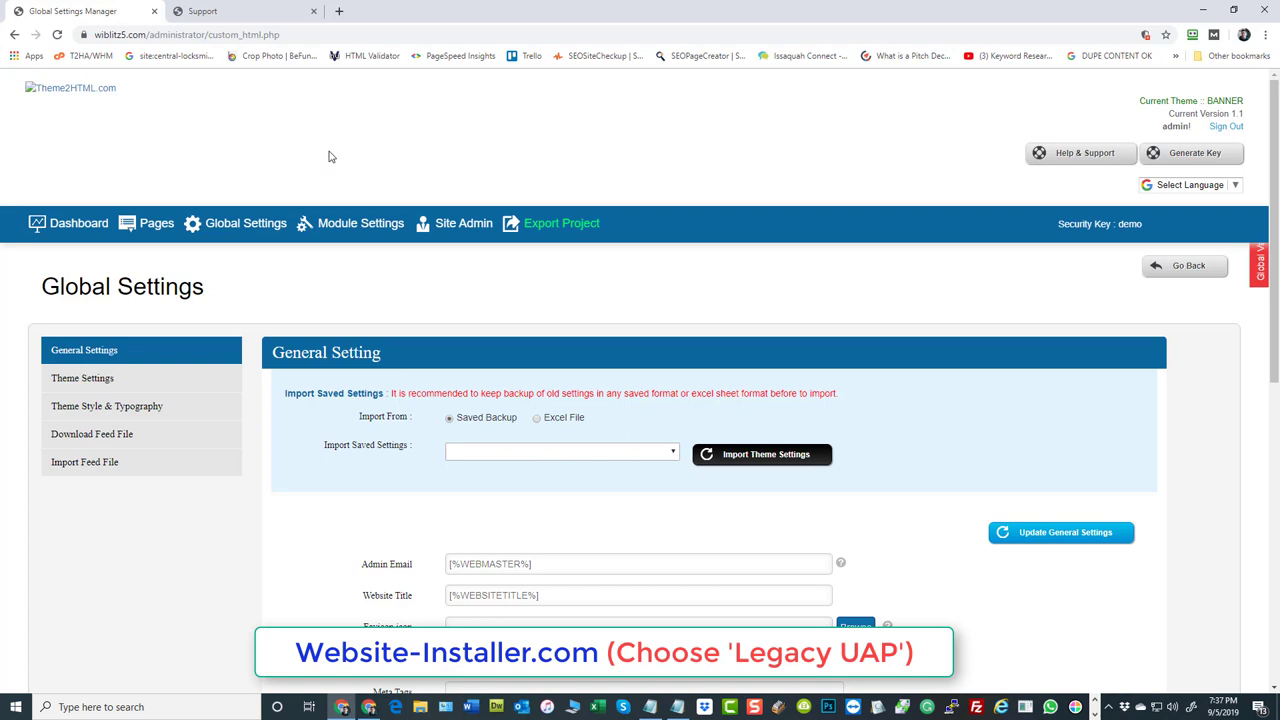
Open Export Project.
{"action": "left_click", "coordinate": [581, 234]}
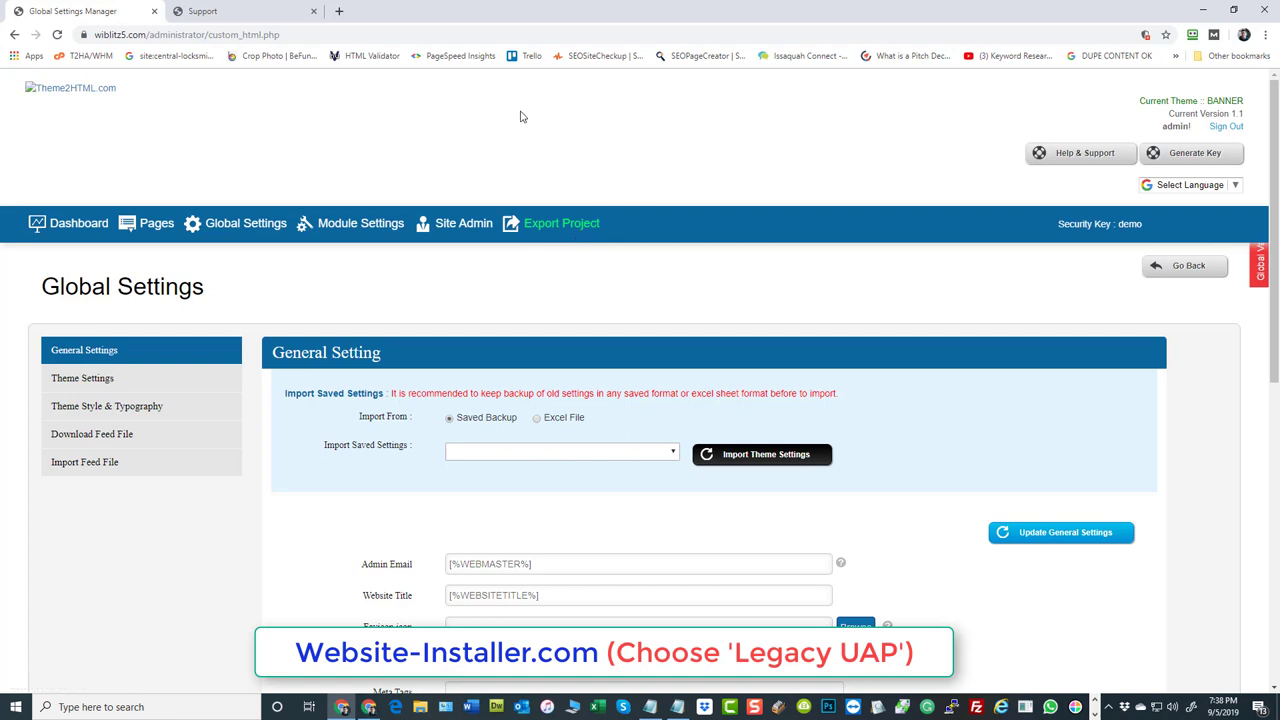